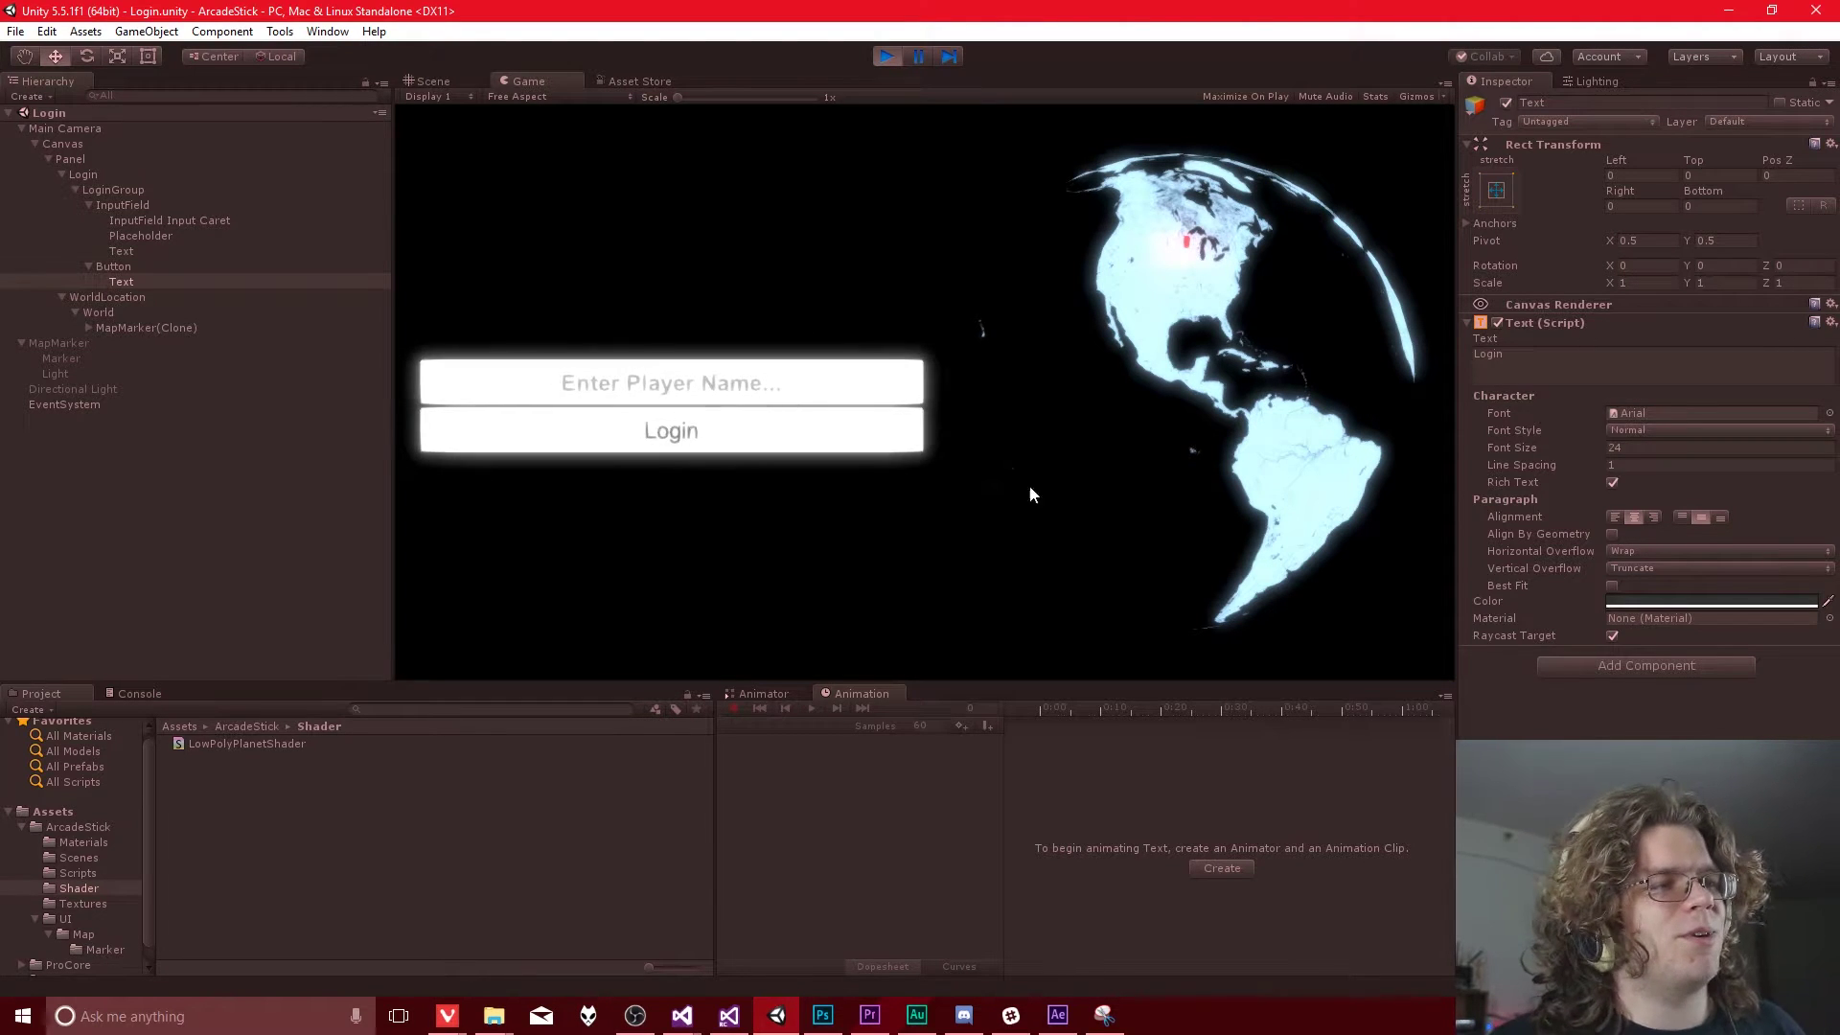
# Step: Rotate the globe in the running game and examine its low-poly mesh in the Scene view
pyautogui.moveTo(1126, 335); pyautogui.dragTo(1084, 184)
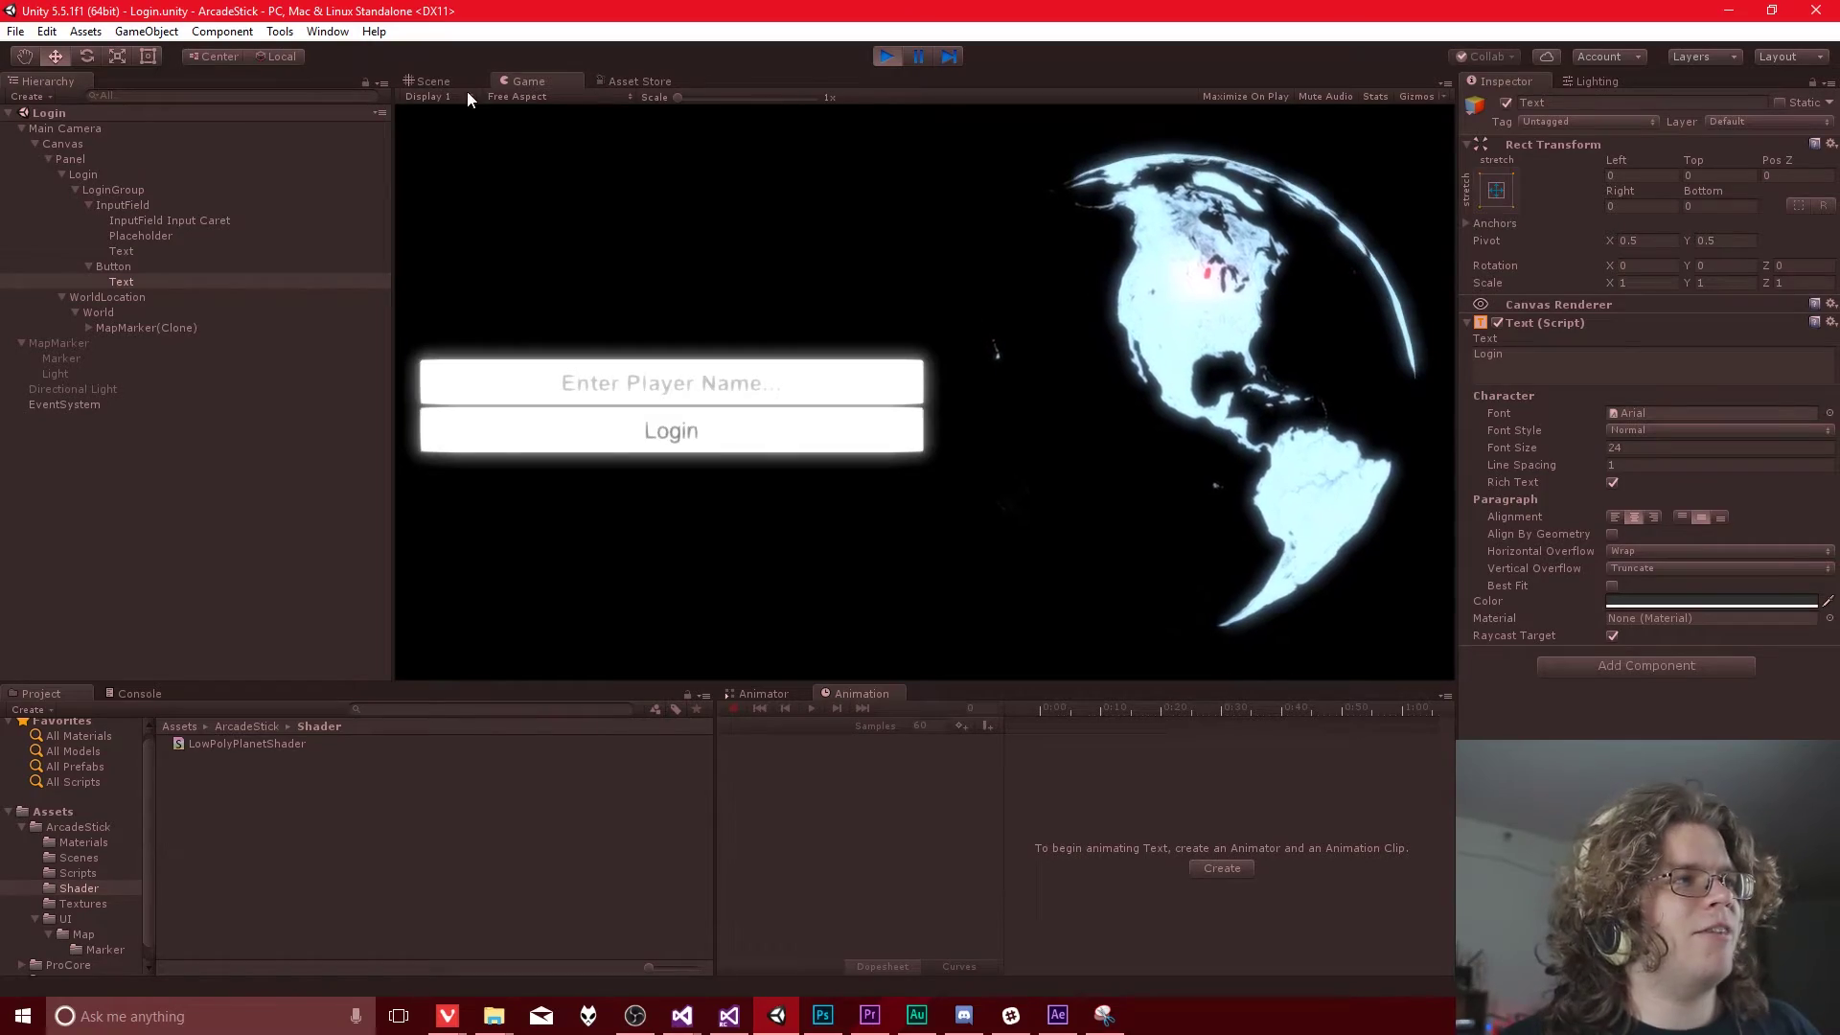
pyautogui.click(433, 82)
pyautogui.moveTo(671, 335); pyautogui.dragTo(978, 336, button='right')
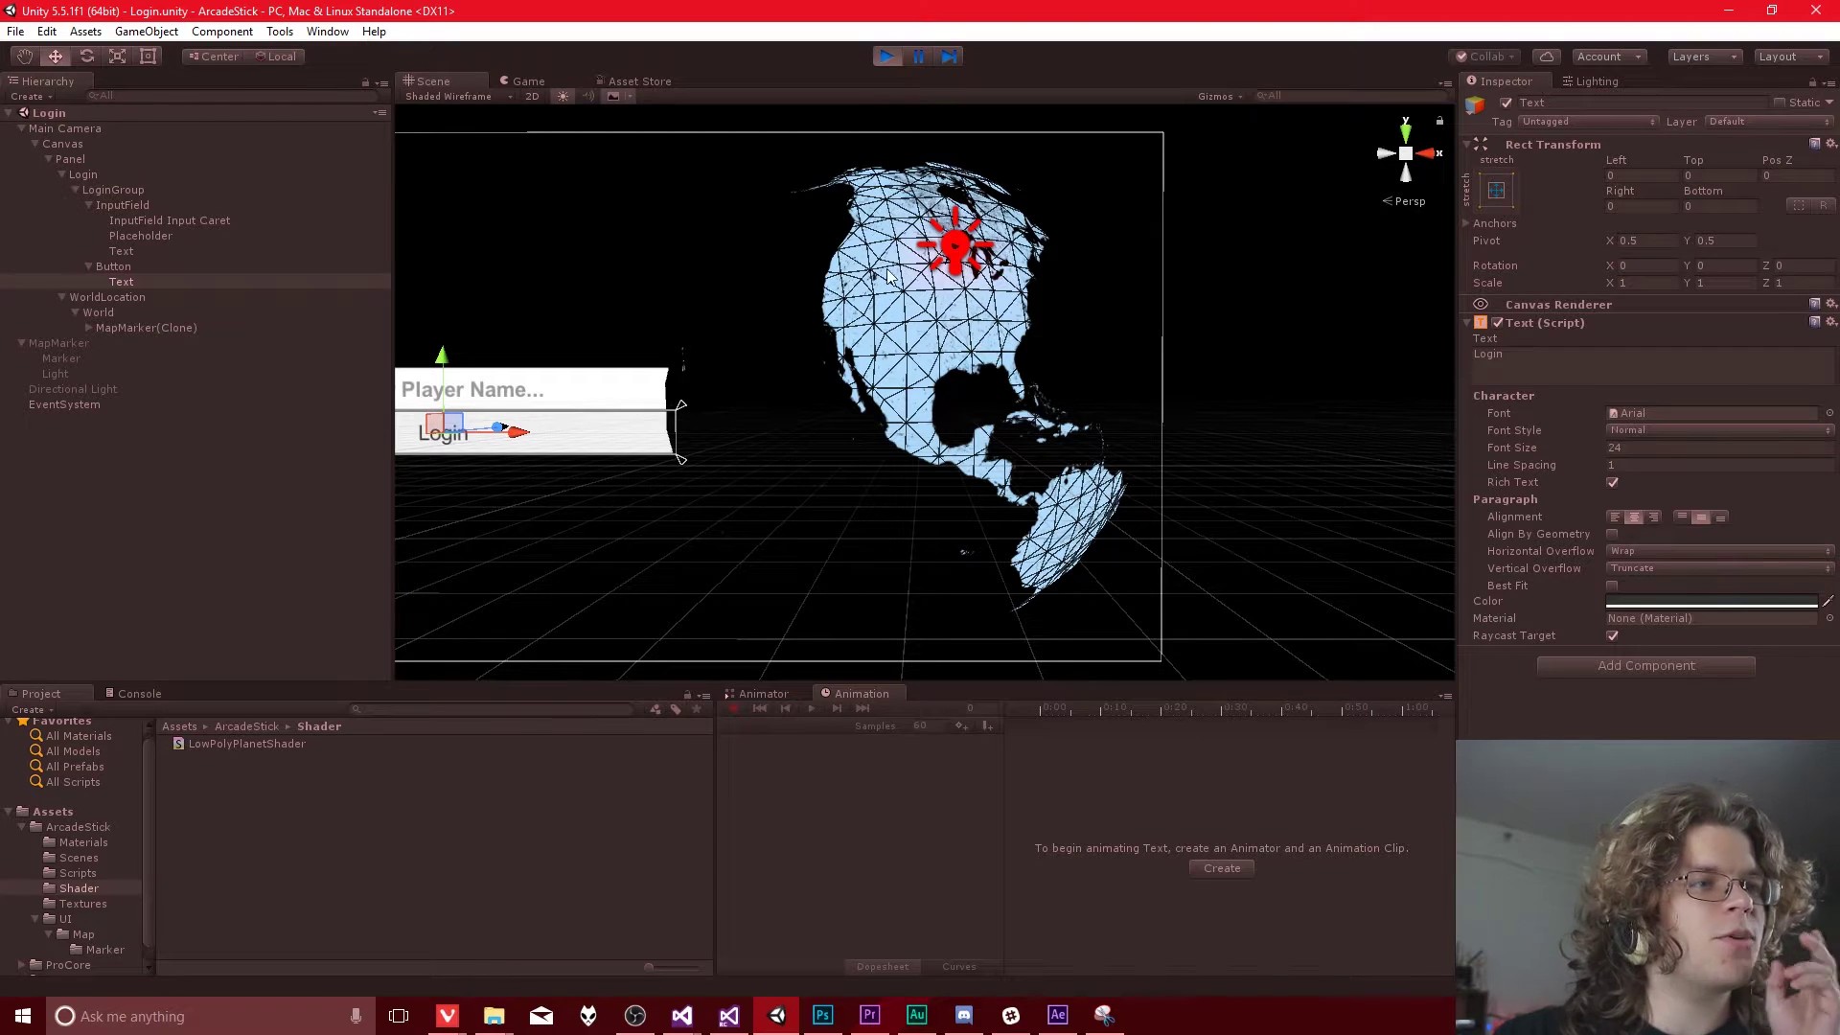
pyautogui.moveTo(942, 328); pyautogui.dragTo(1031, 513, button='right')
pyautogui.press('w')
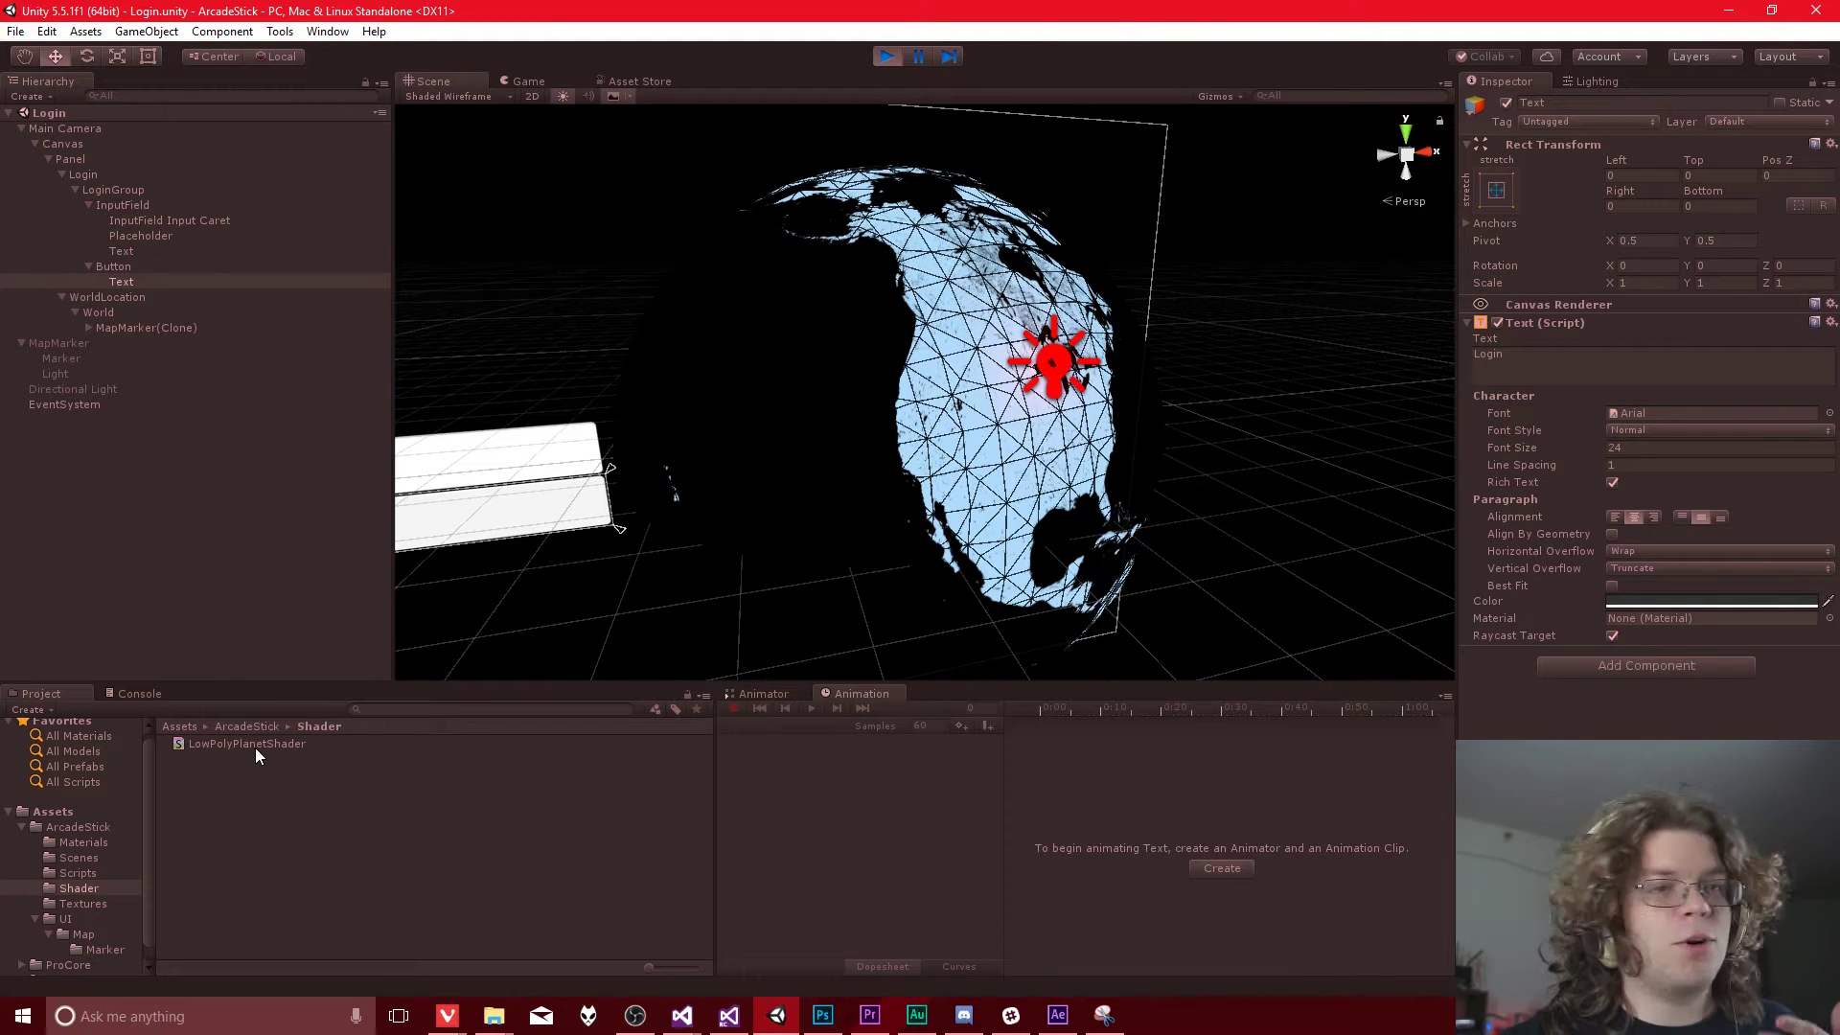
# Step: Create a new material in the Shader folder and name it LowPolyPlanetMaterial
pyautogui.rightClick(249, 785)
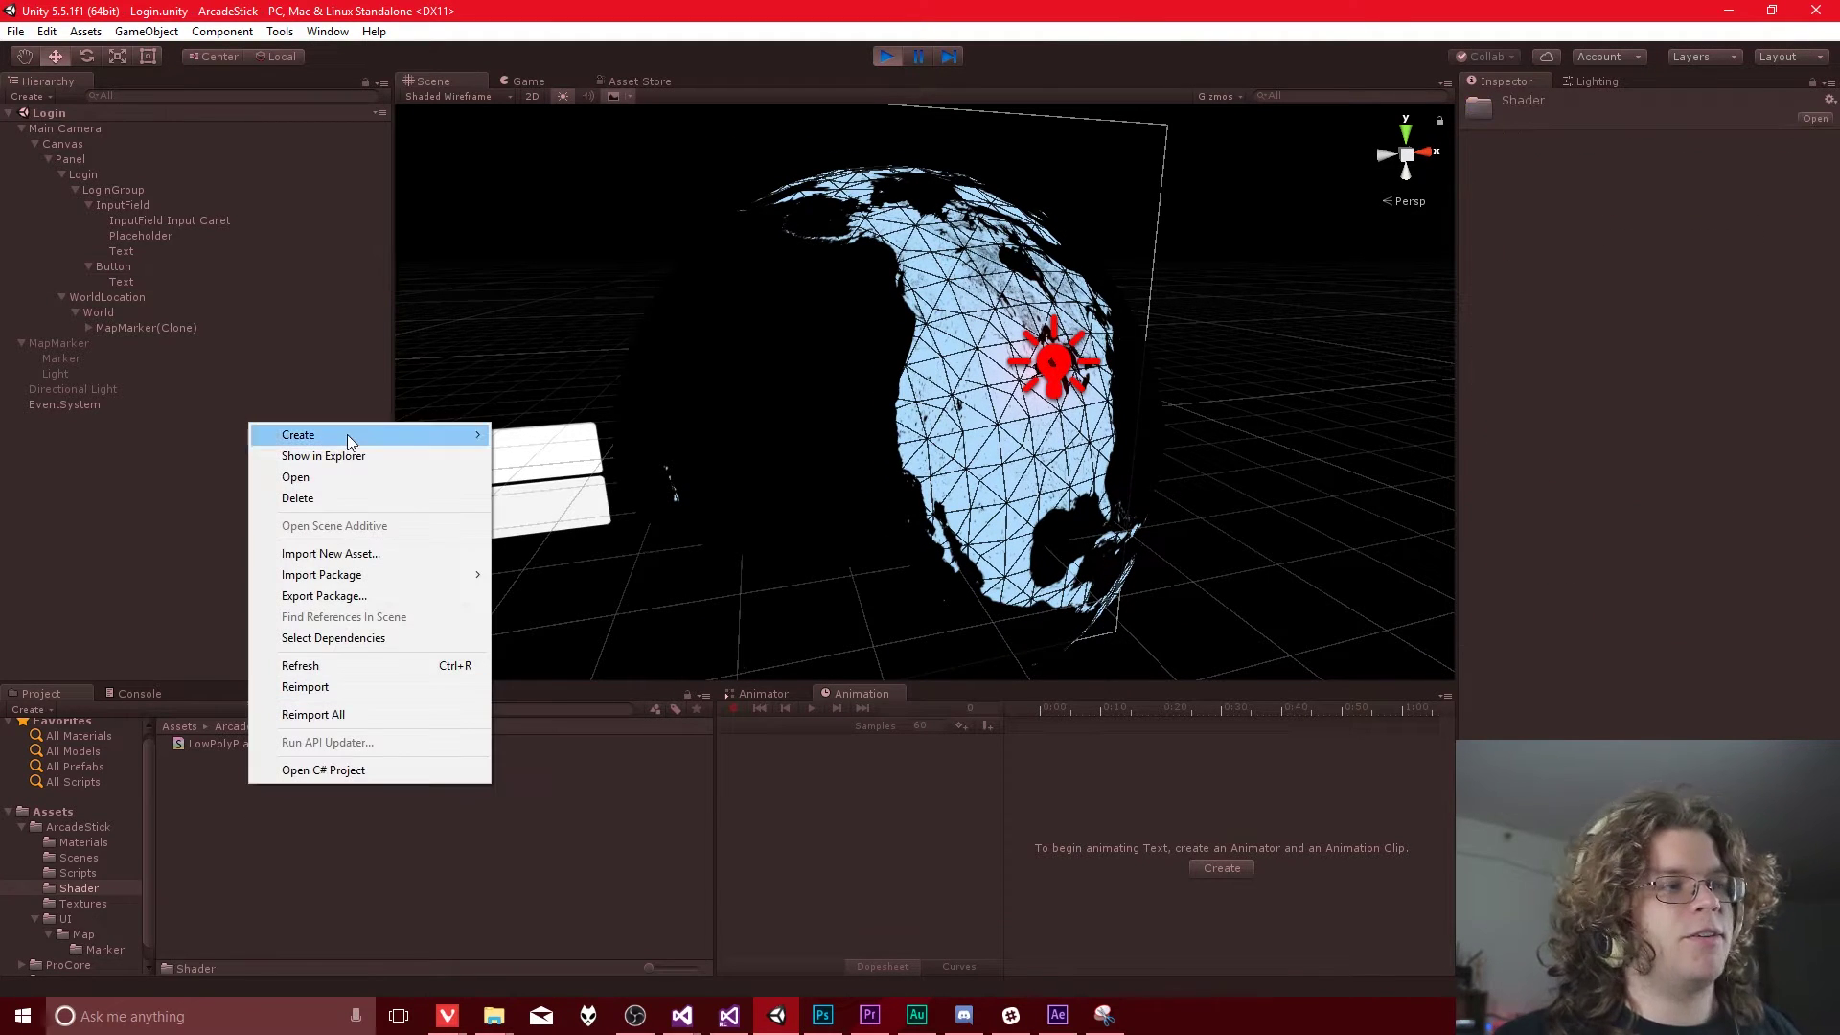
pyautogui.moveTo(347, 434)
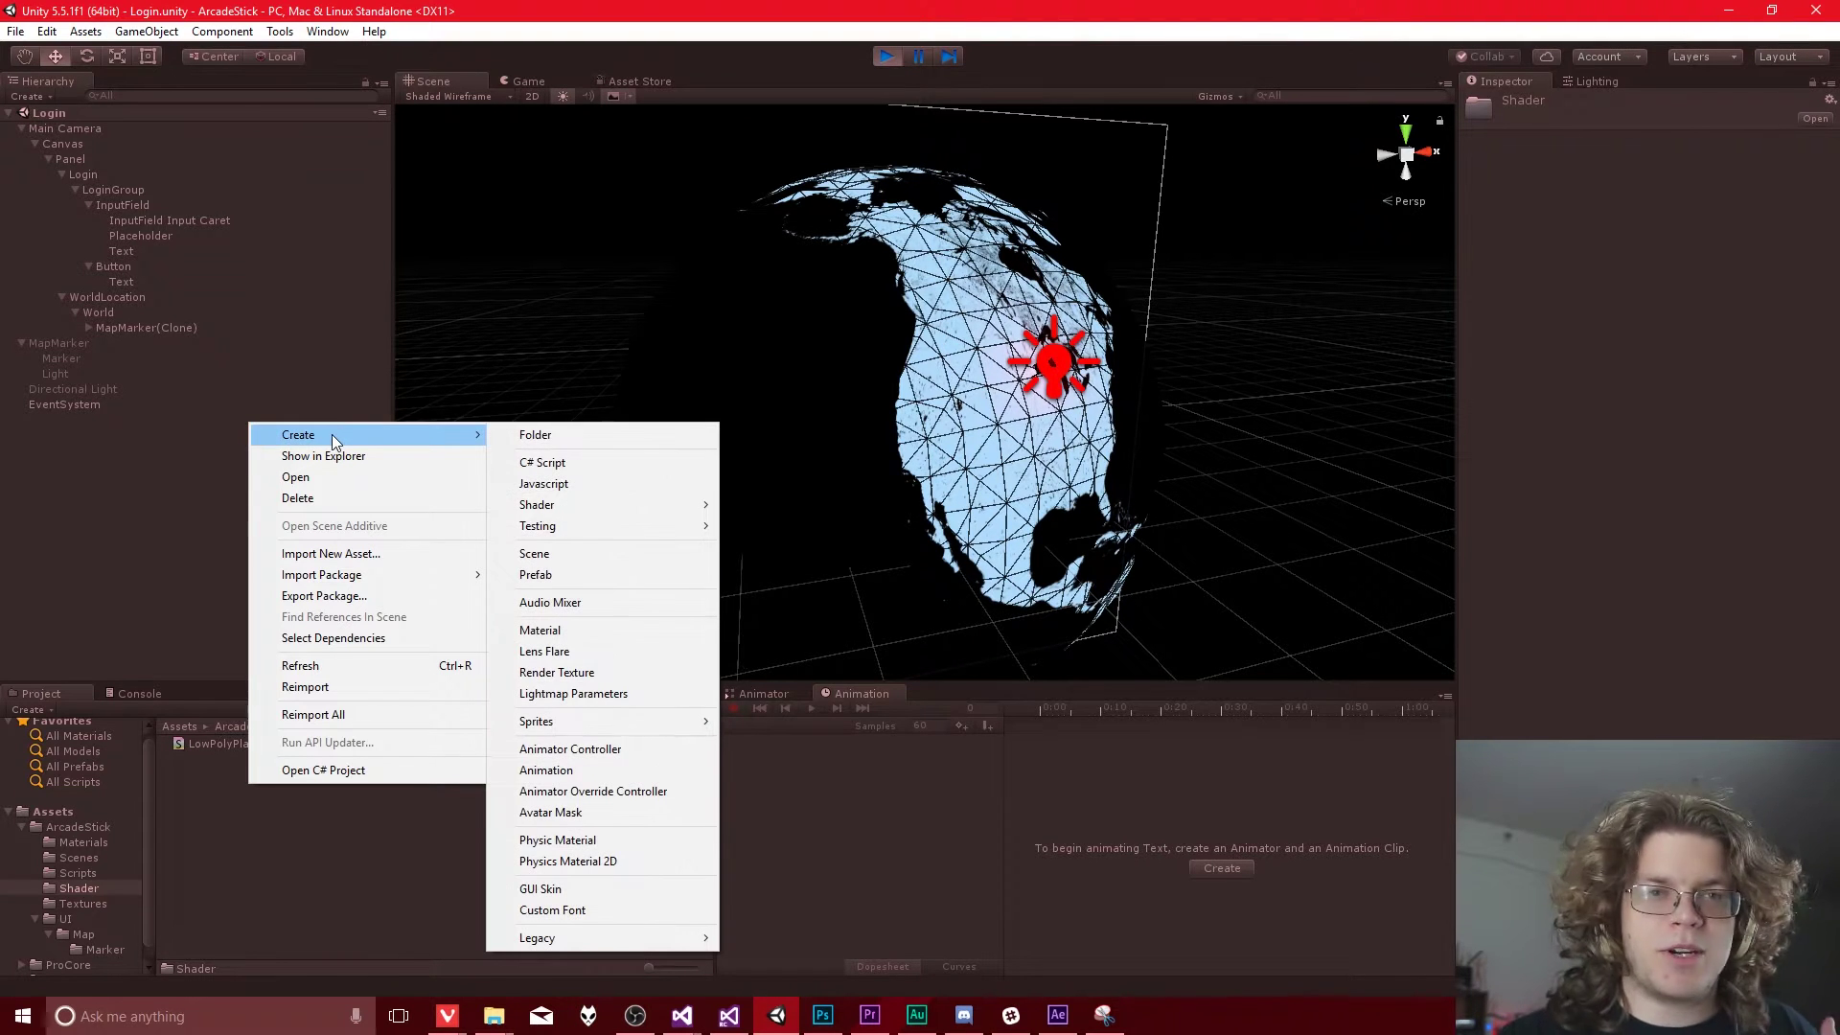
pyautogui.click(542, 631)
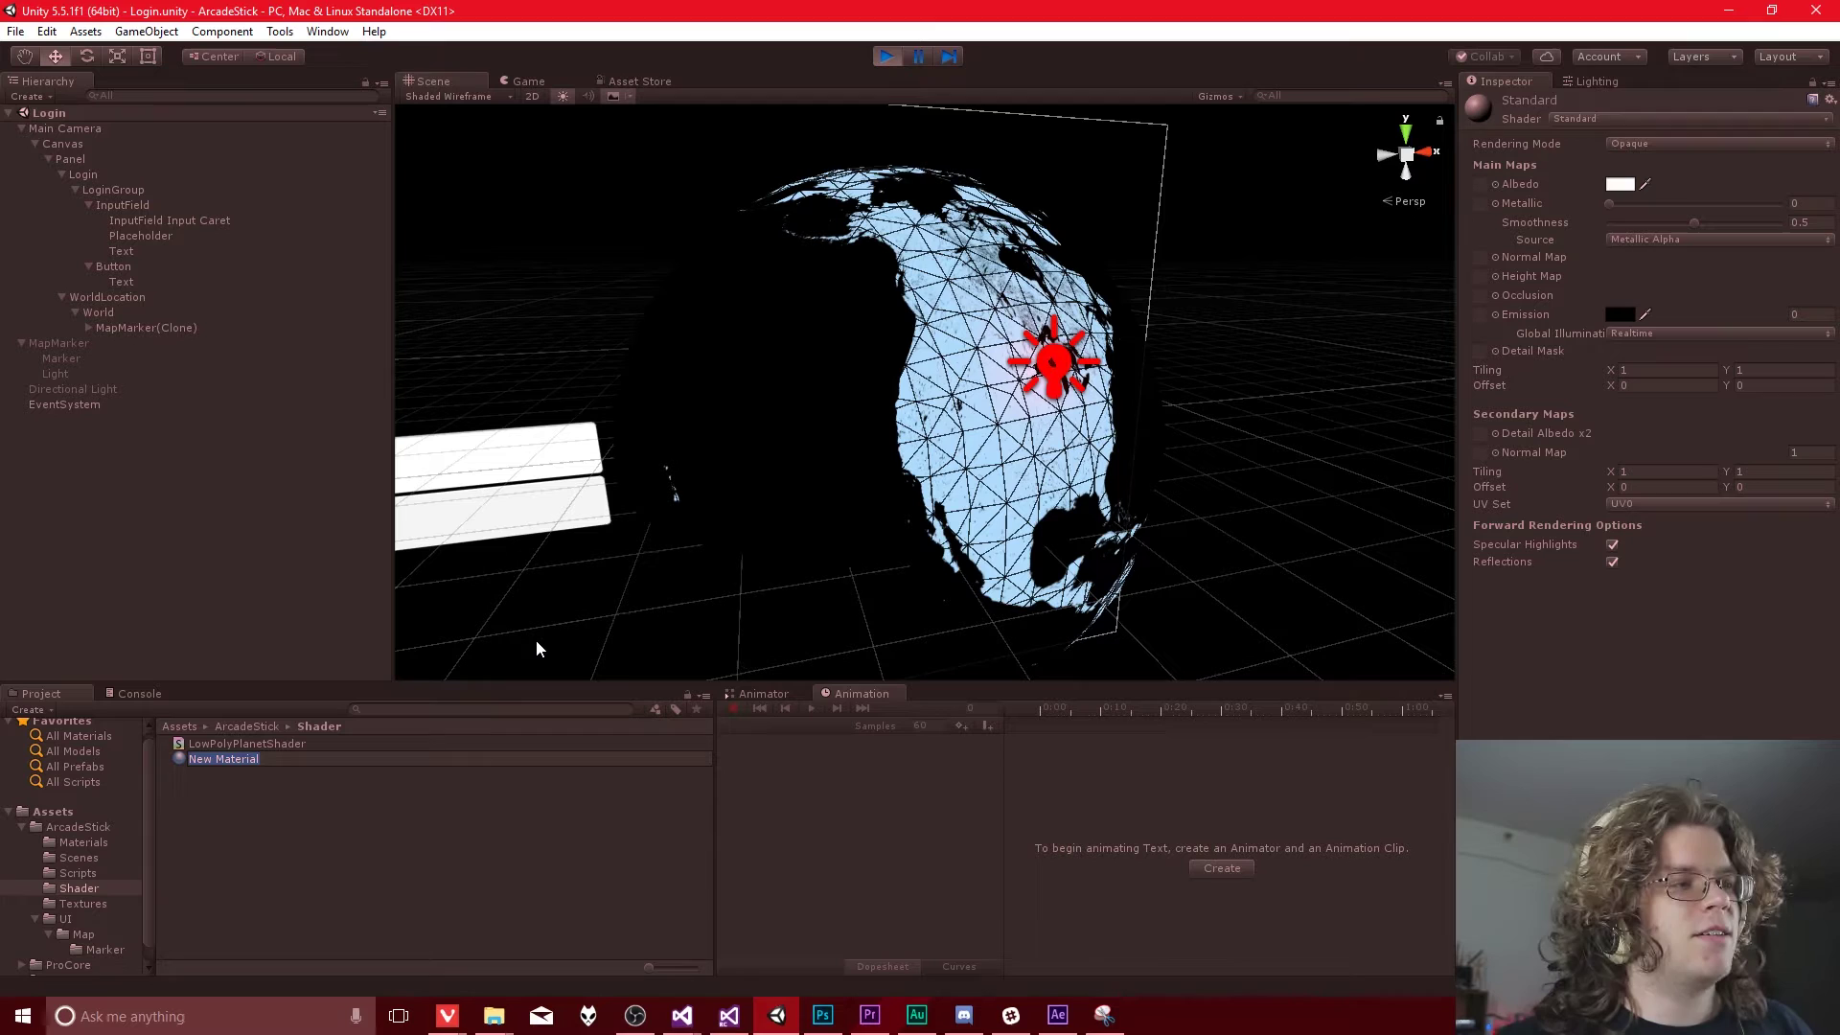
pyautogui.write('LowPolyPl')
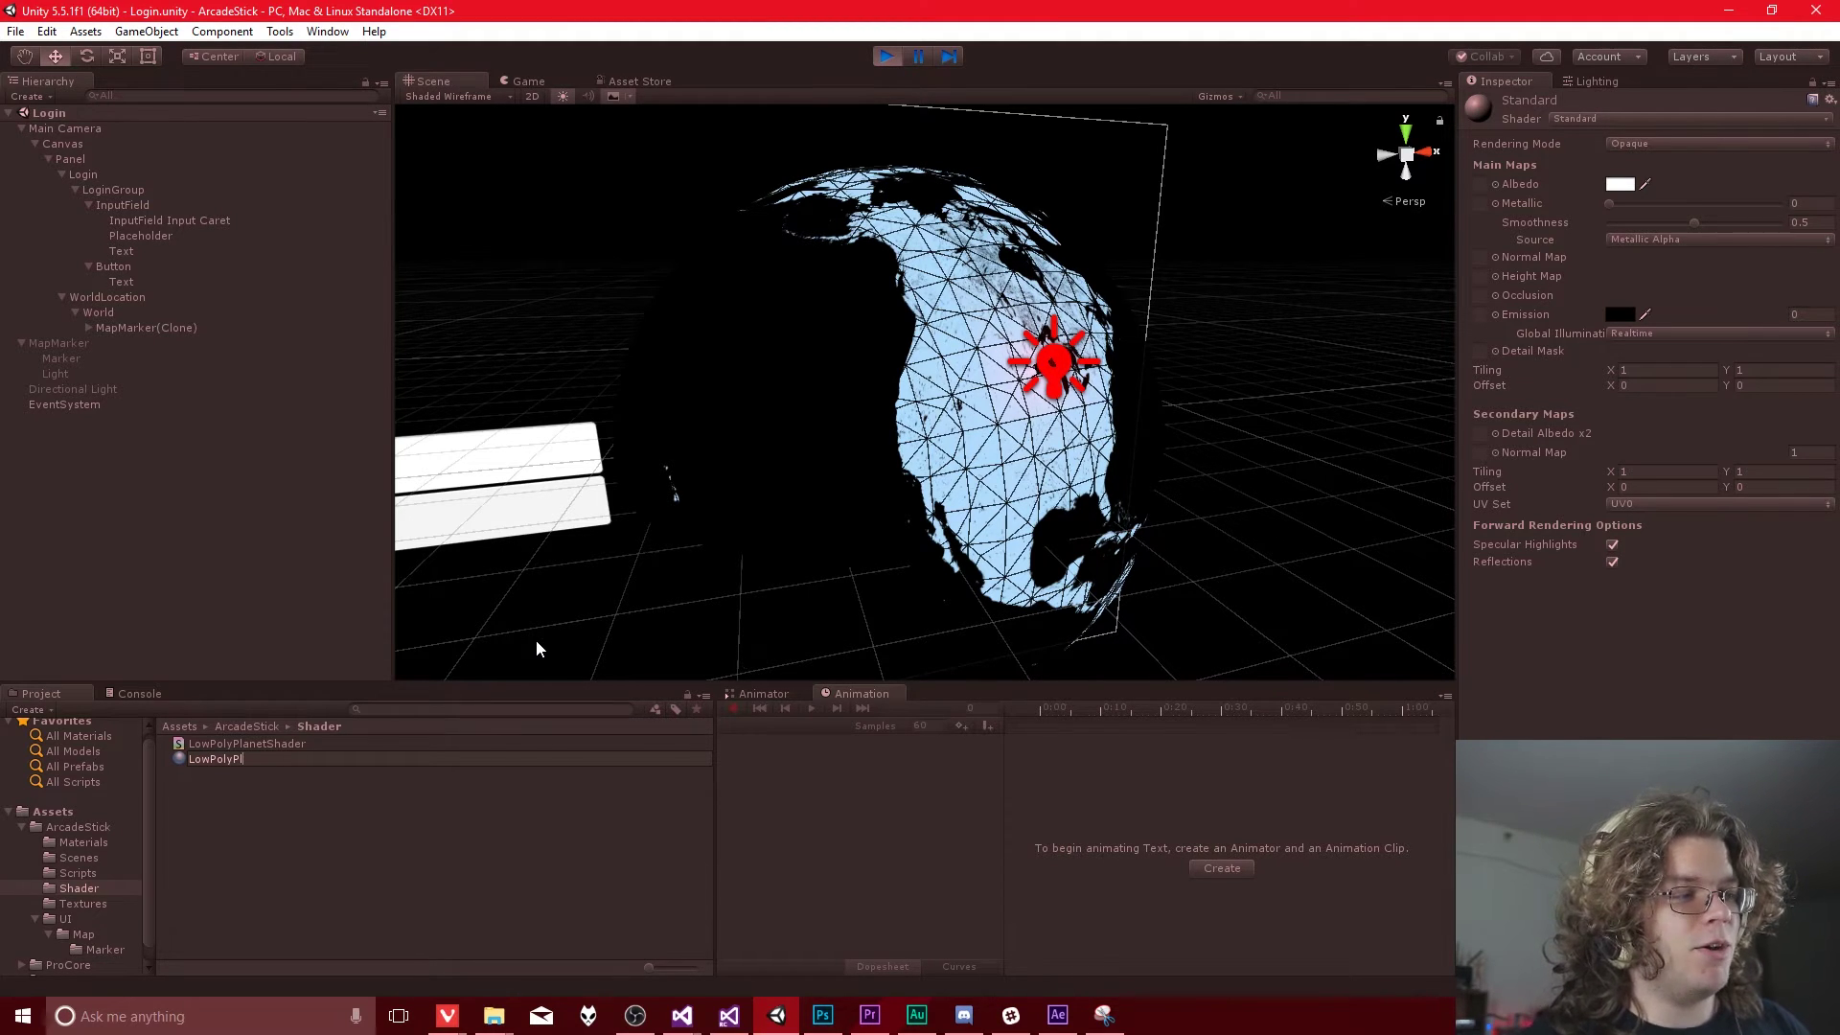
pyautogui.write('anet')
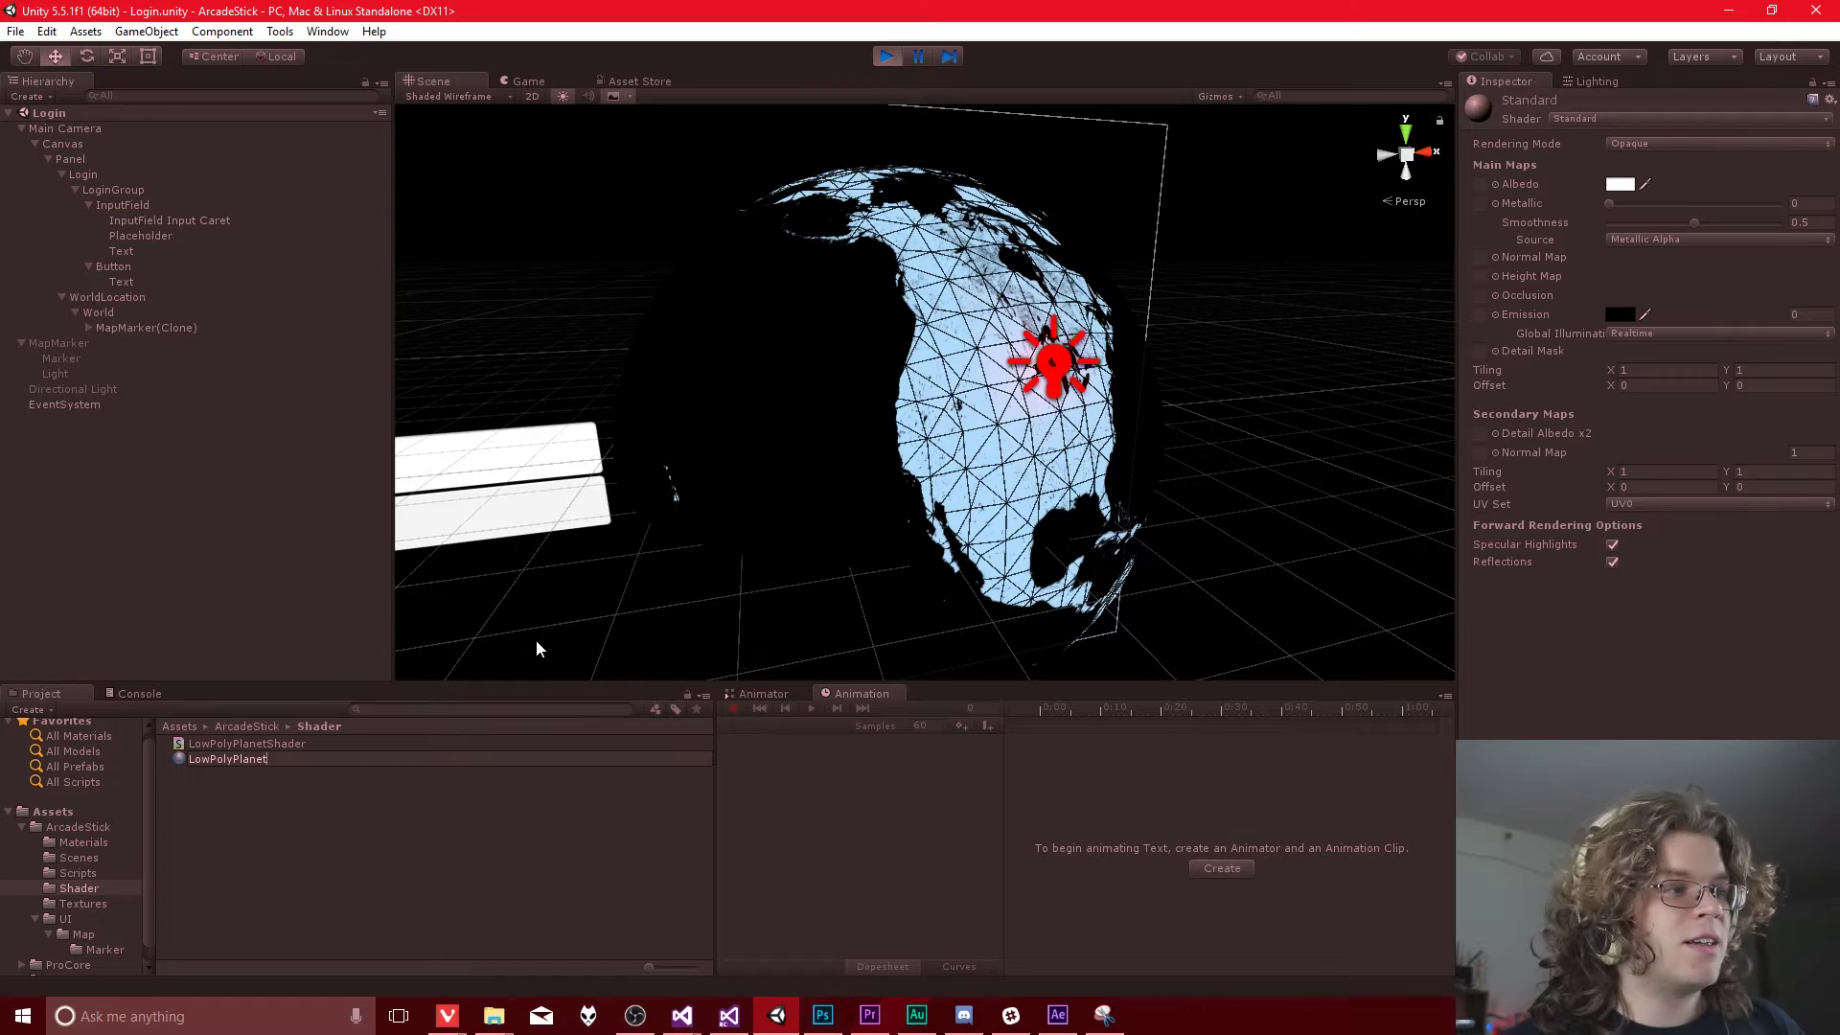
pyautogui.write('Material')
pyautogui.press('Return')
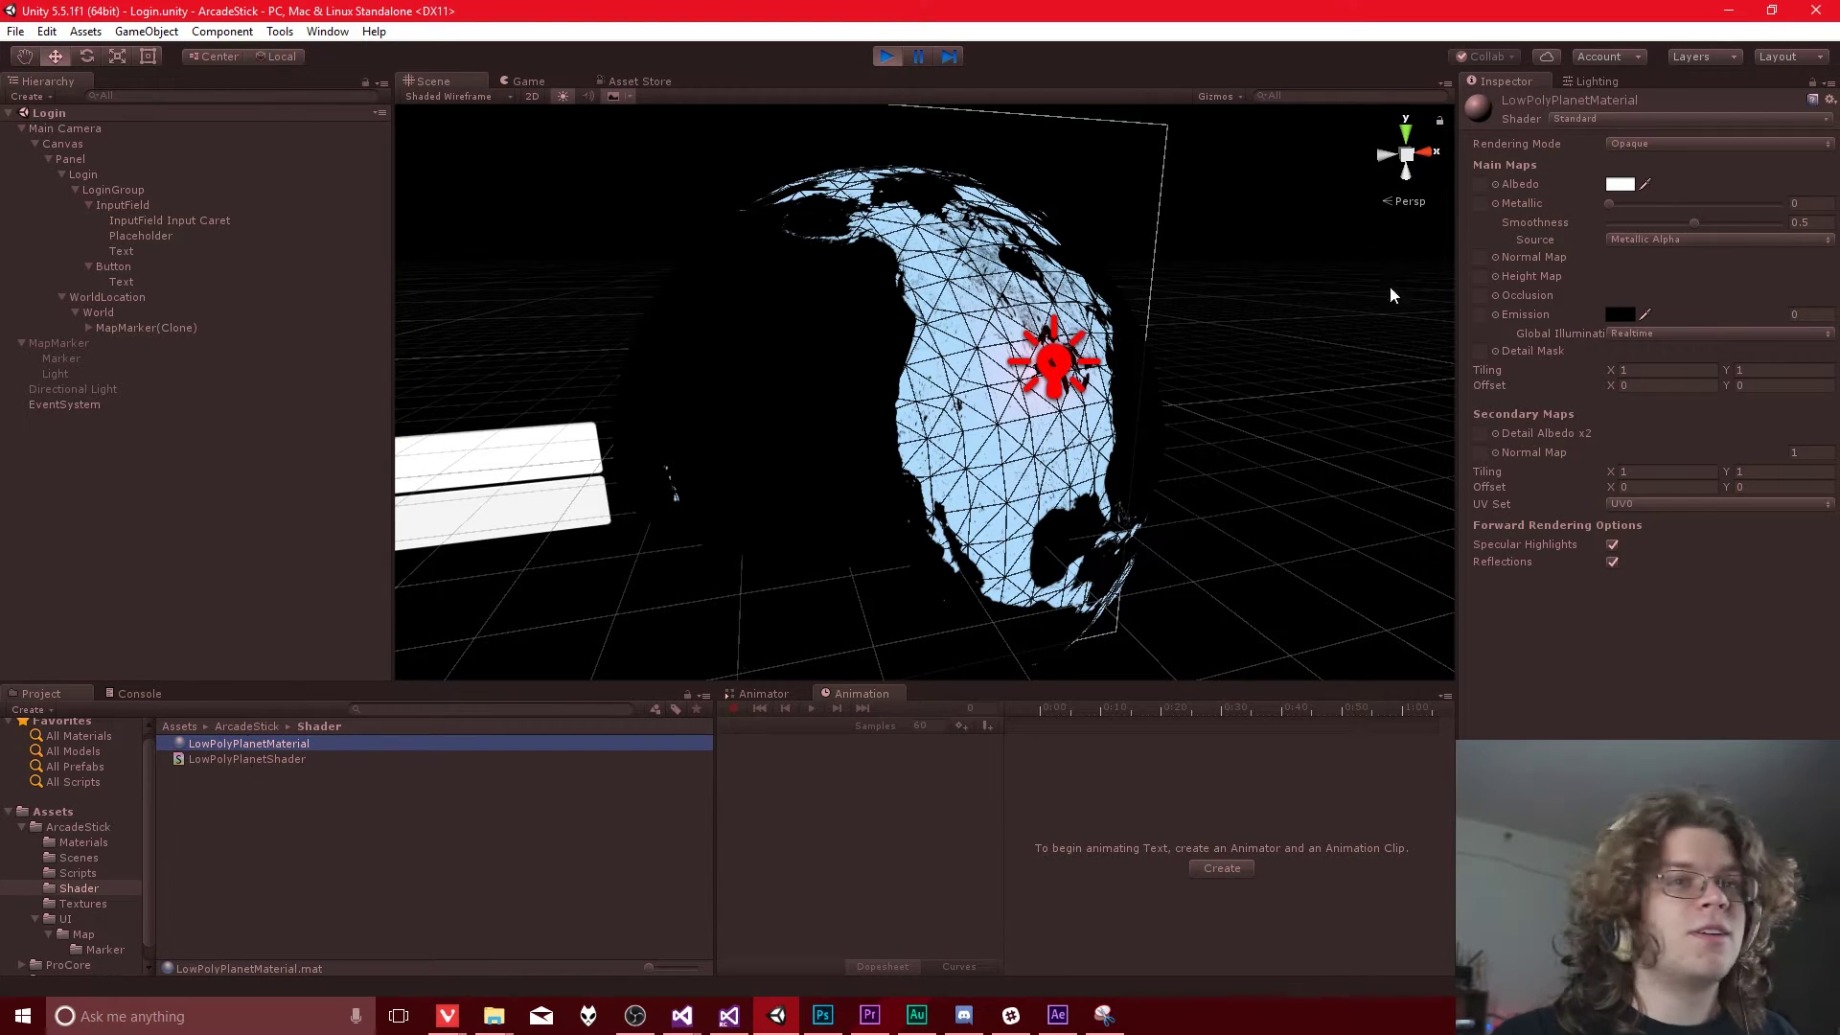
# Step: Set the shader of LowPolyPlanetMaterial to Custom/LowPolyShader
pyautogui.click(1630, 115)
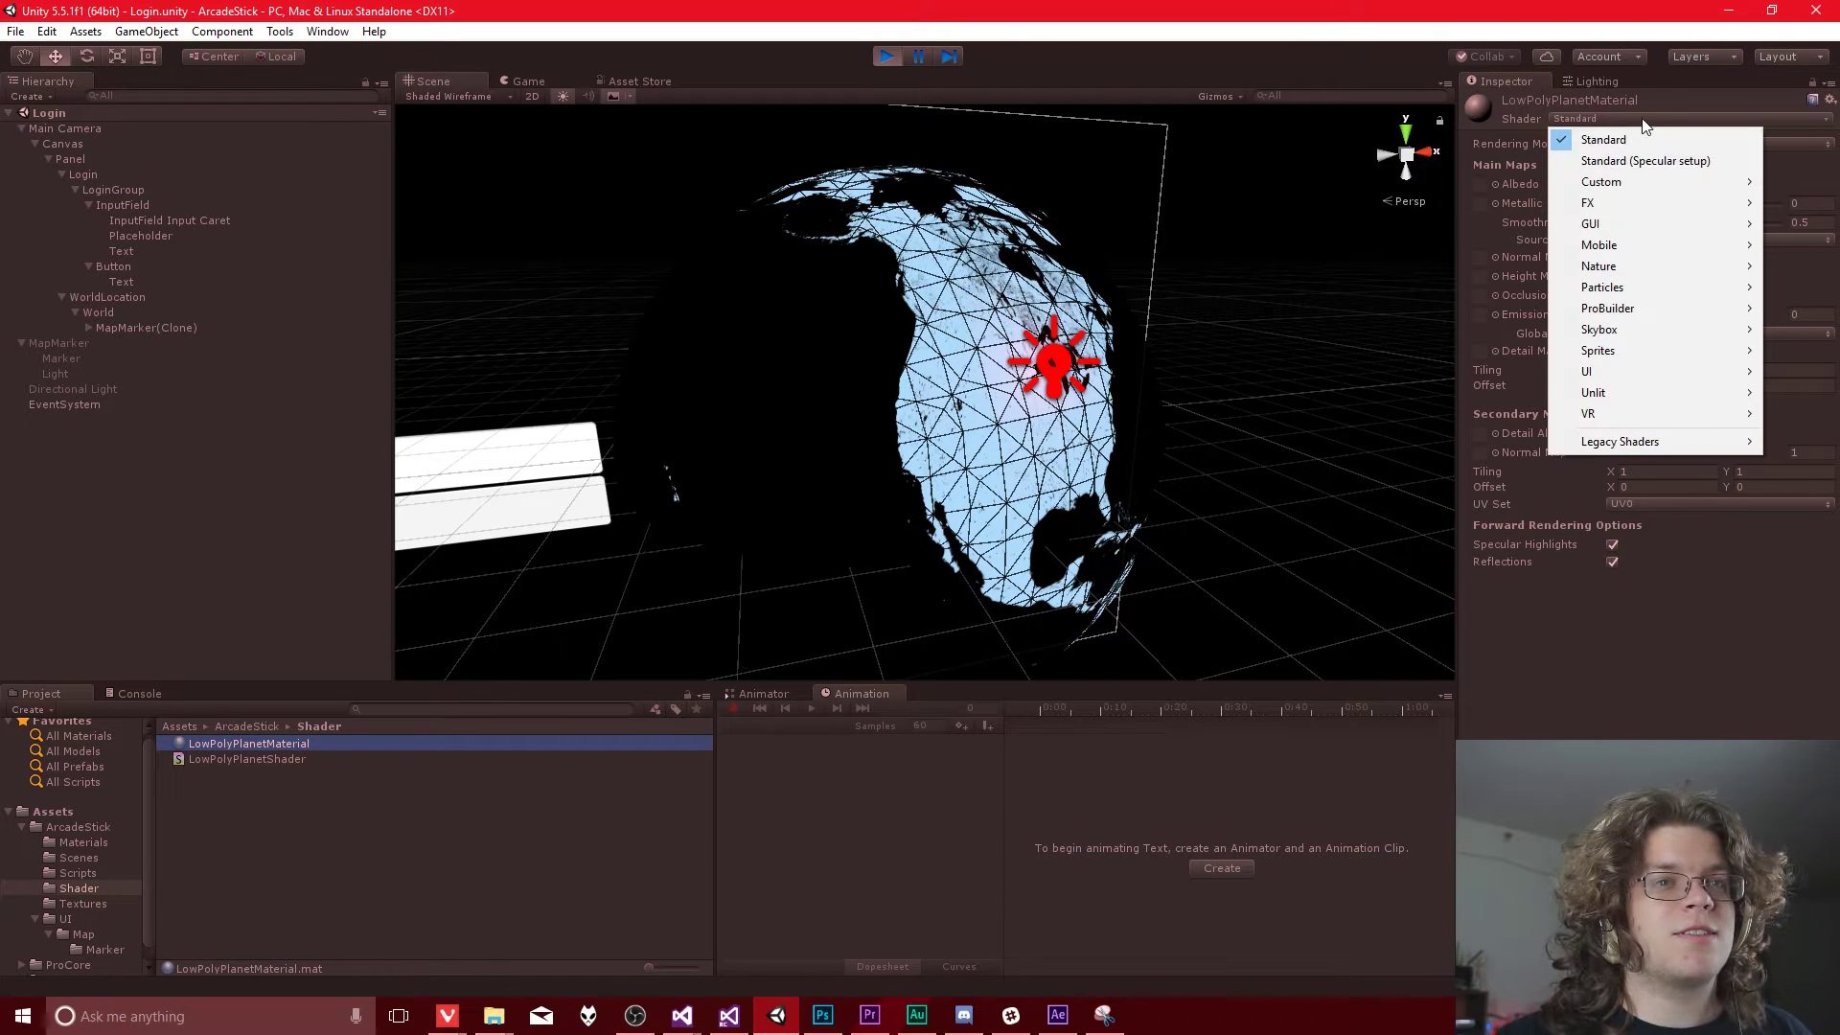
pyautogui.moveTo(1659, 182)
pyautogui.click(1444, 181)
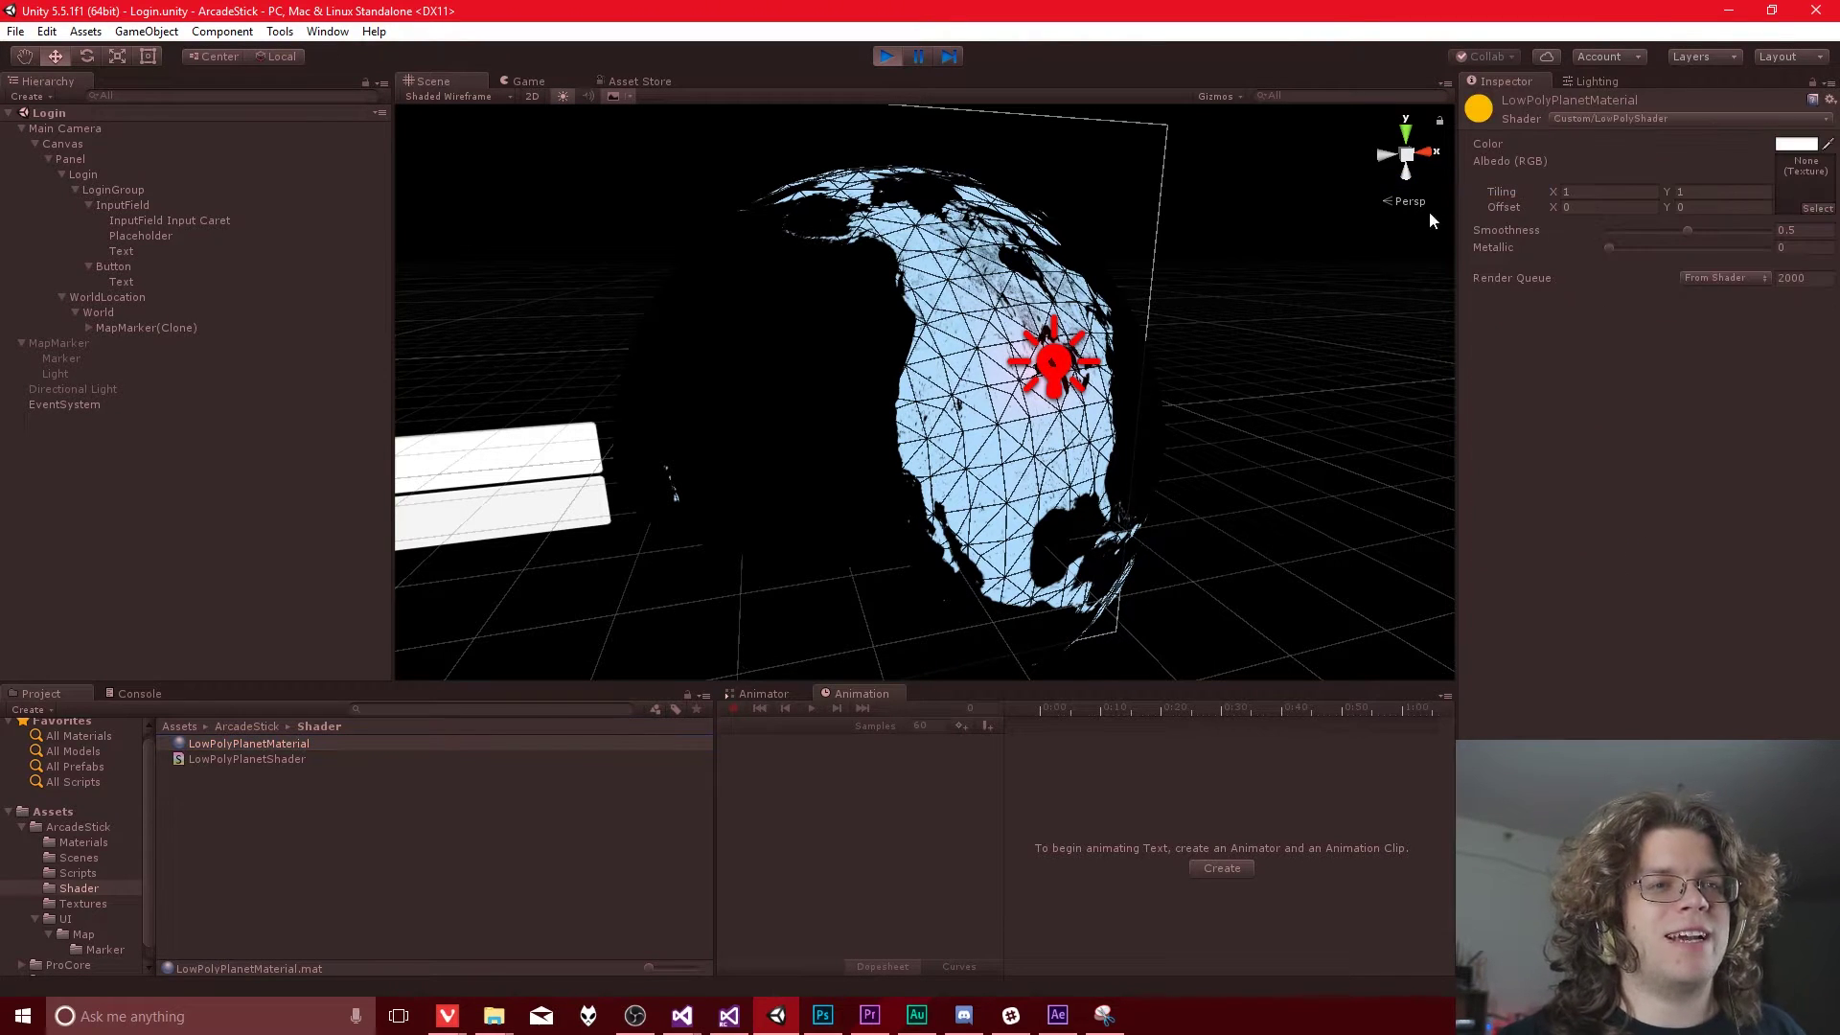
# Step: Assign the EarthLarge texture as the material's albedo and apply the material to the globe in the scene
pyautogui.click(1818, 208)
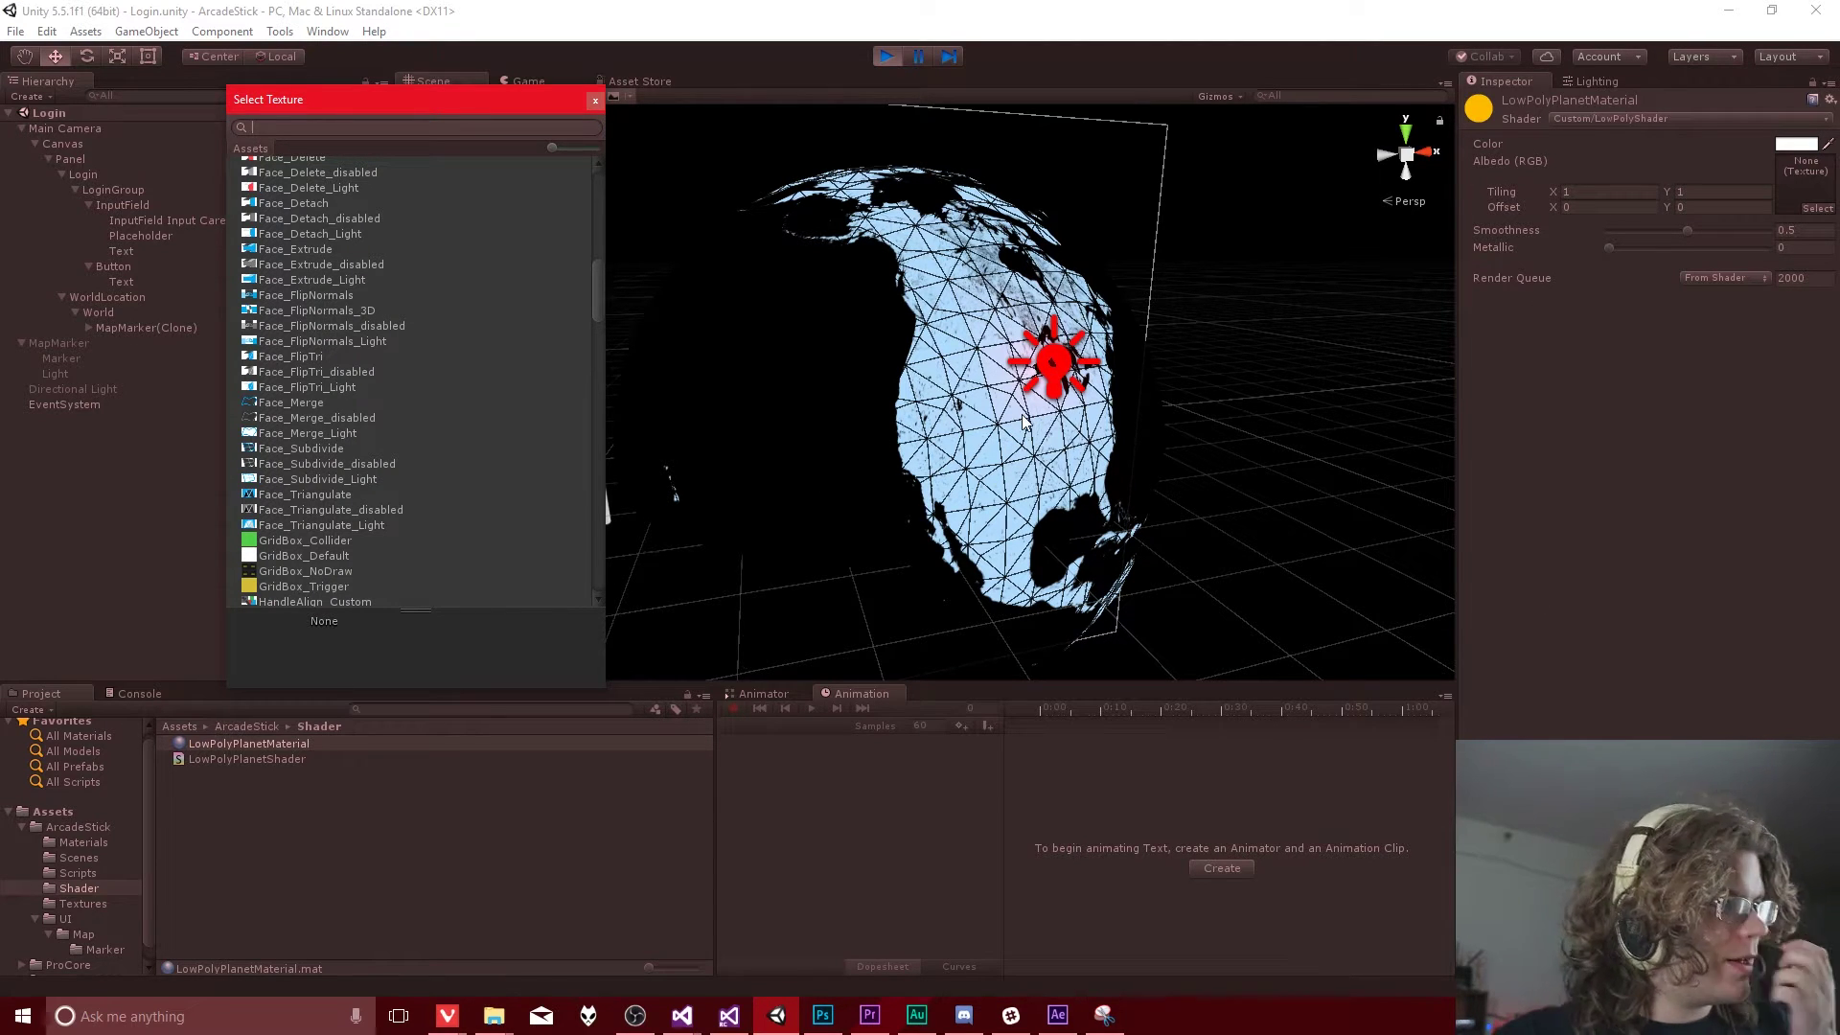
pyautogui.press('Escape')
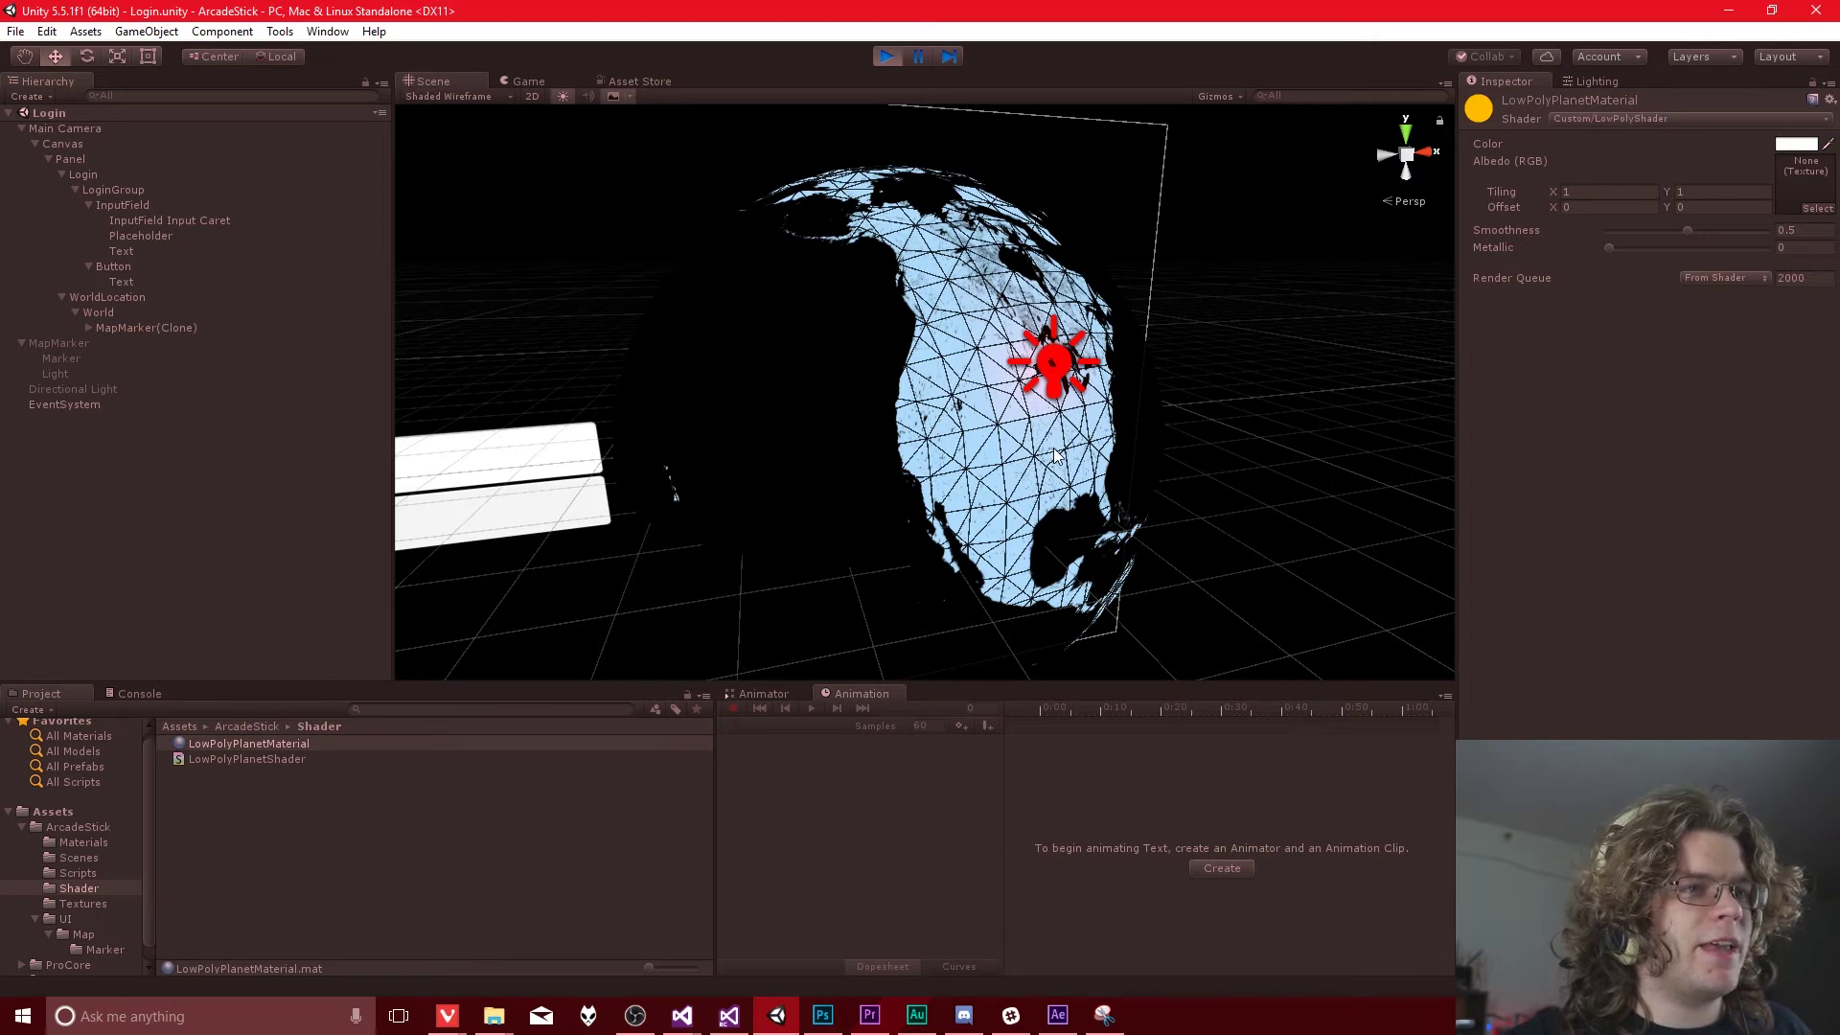
pyautogui.click(1820, 209)
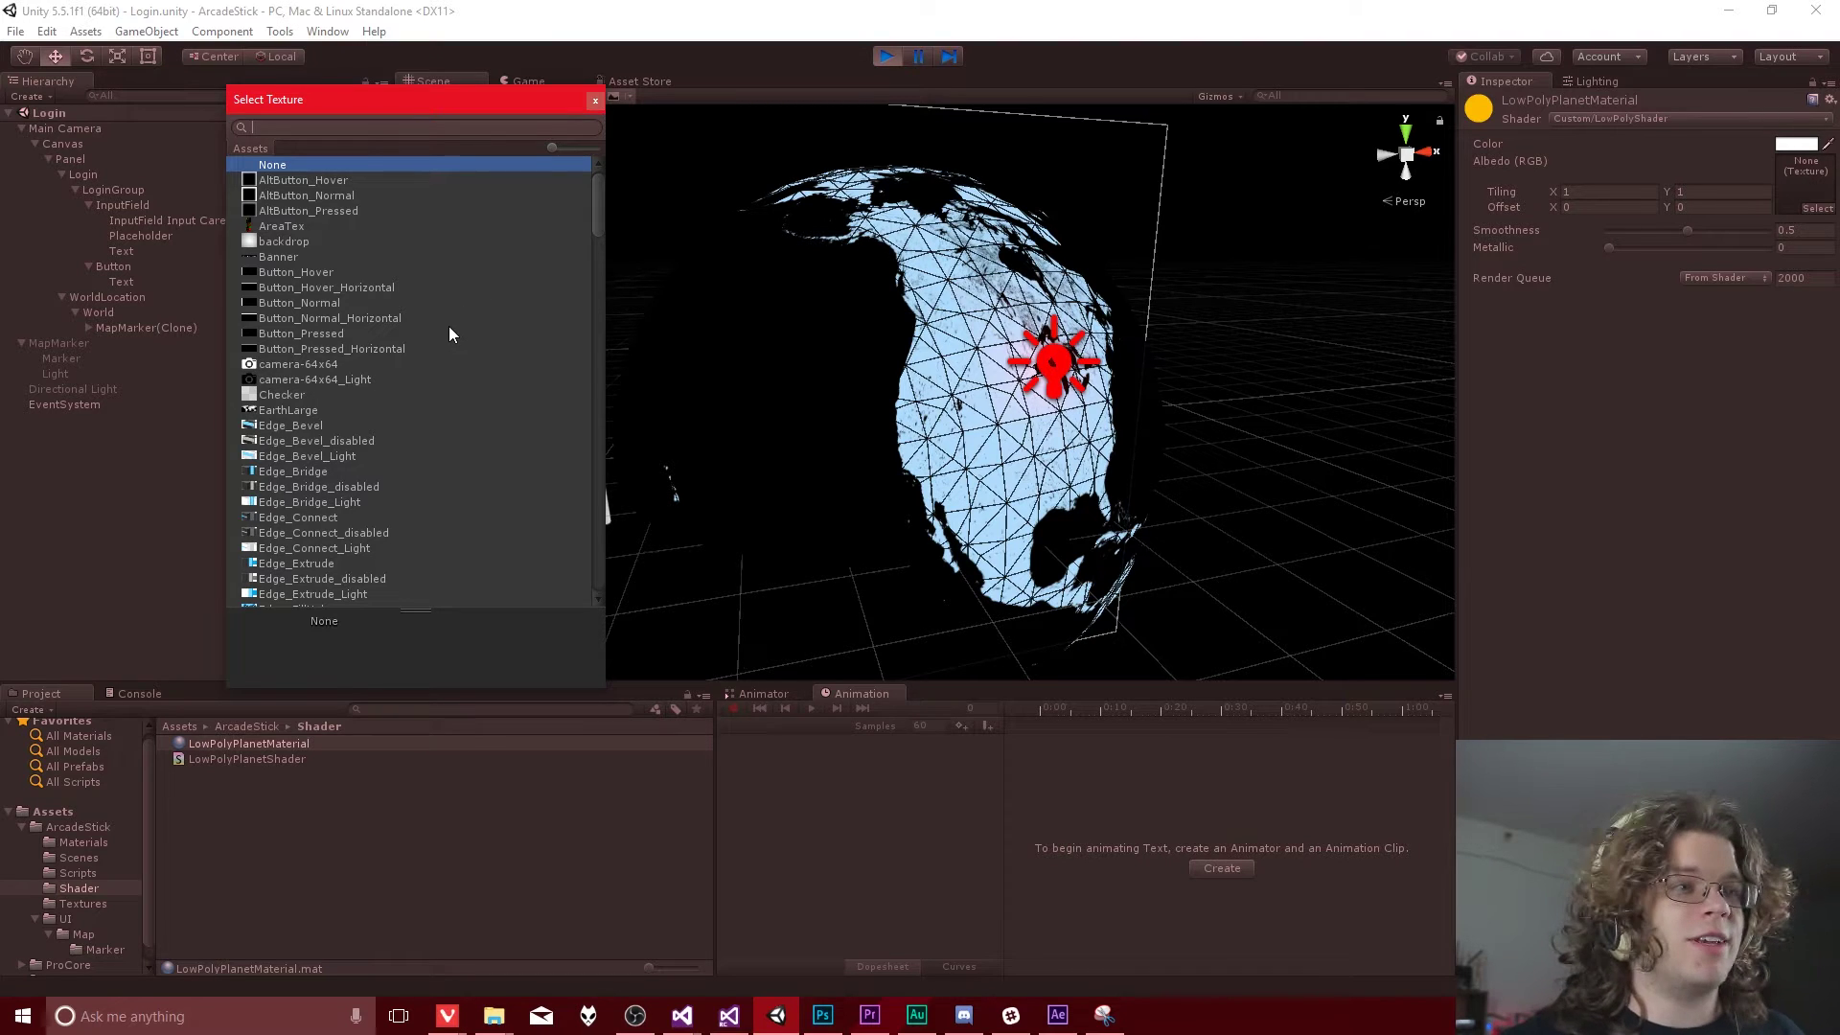
pyautogui.scroll(-15, 421, 402)
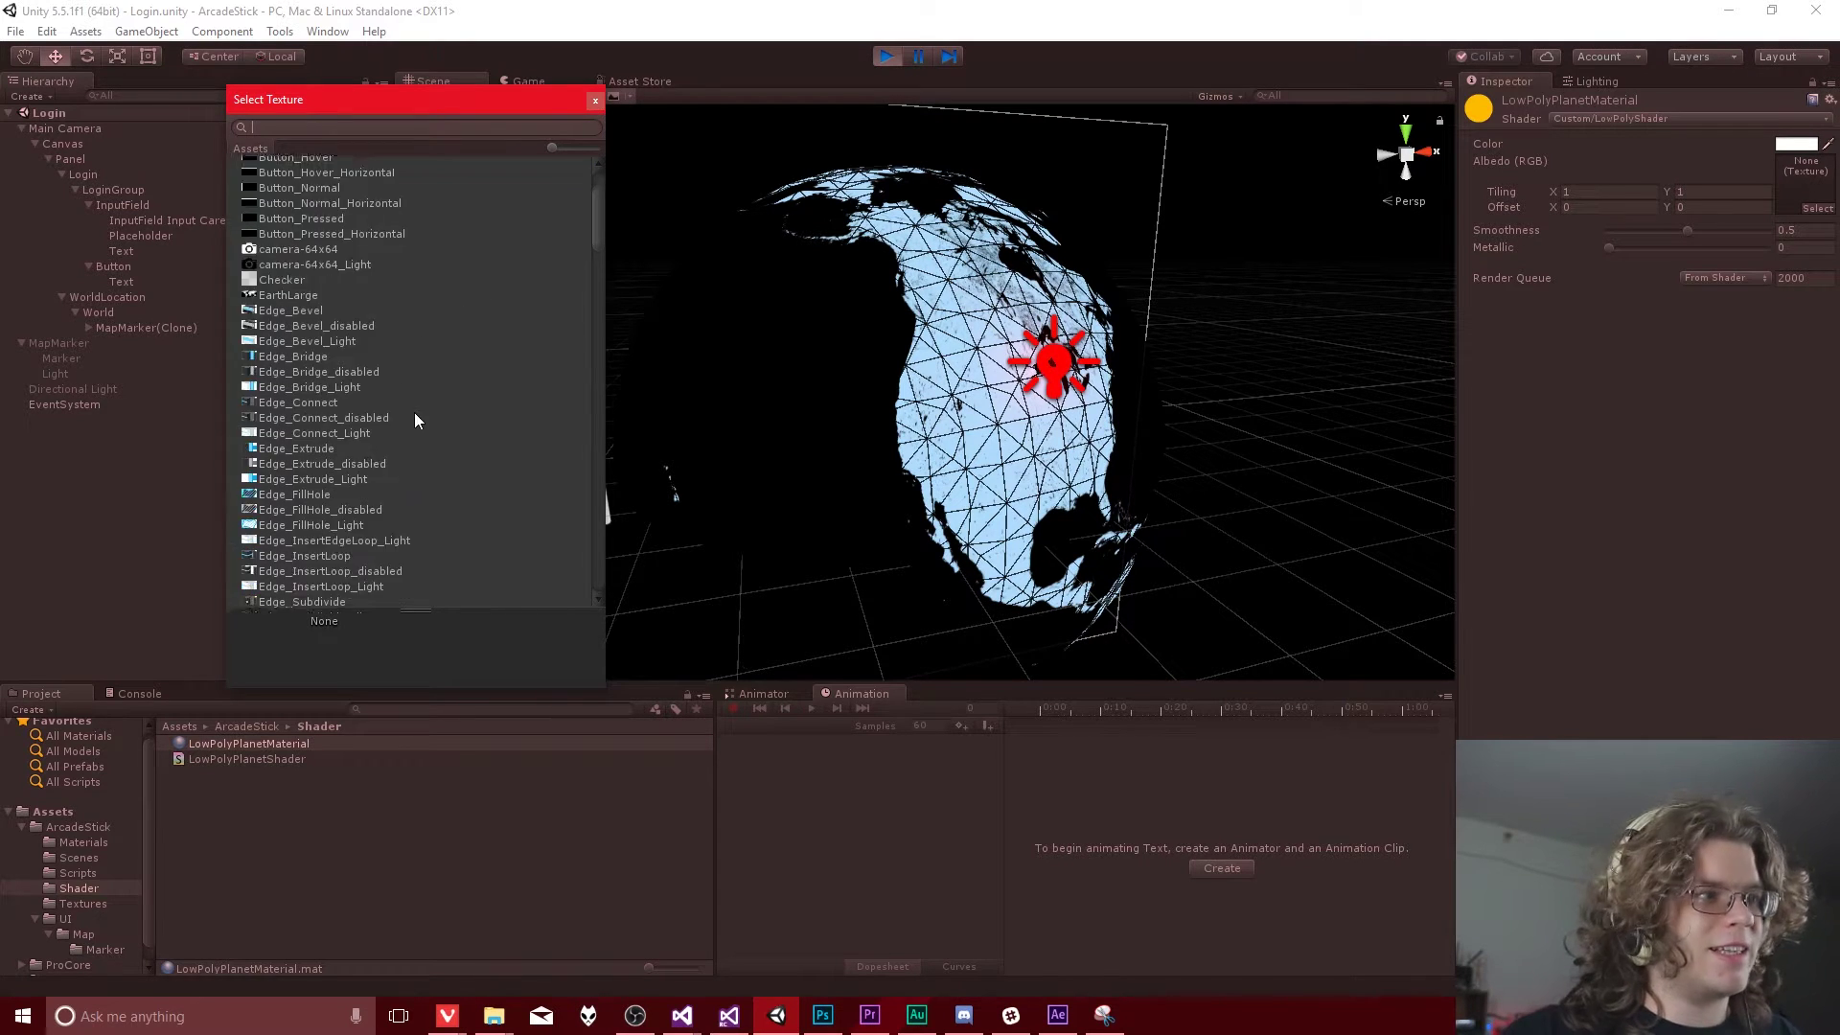
pyautogui.scroll(-6, 405, 389)
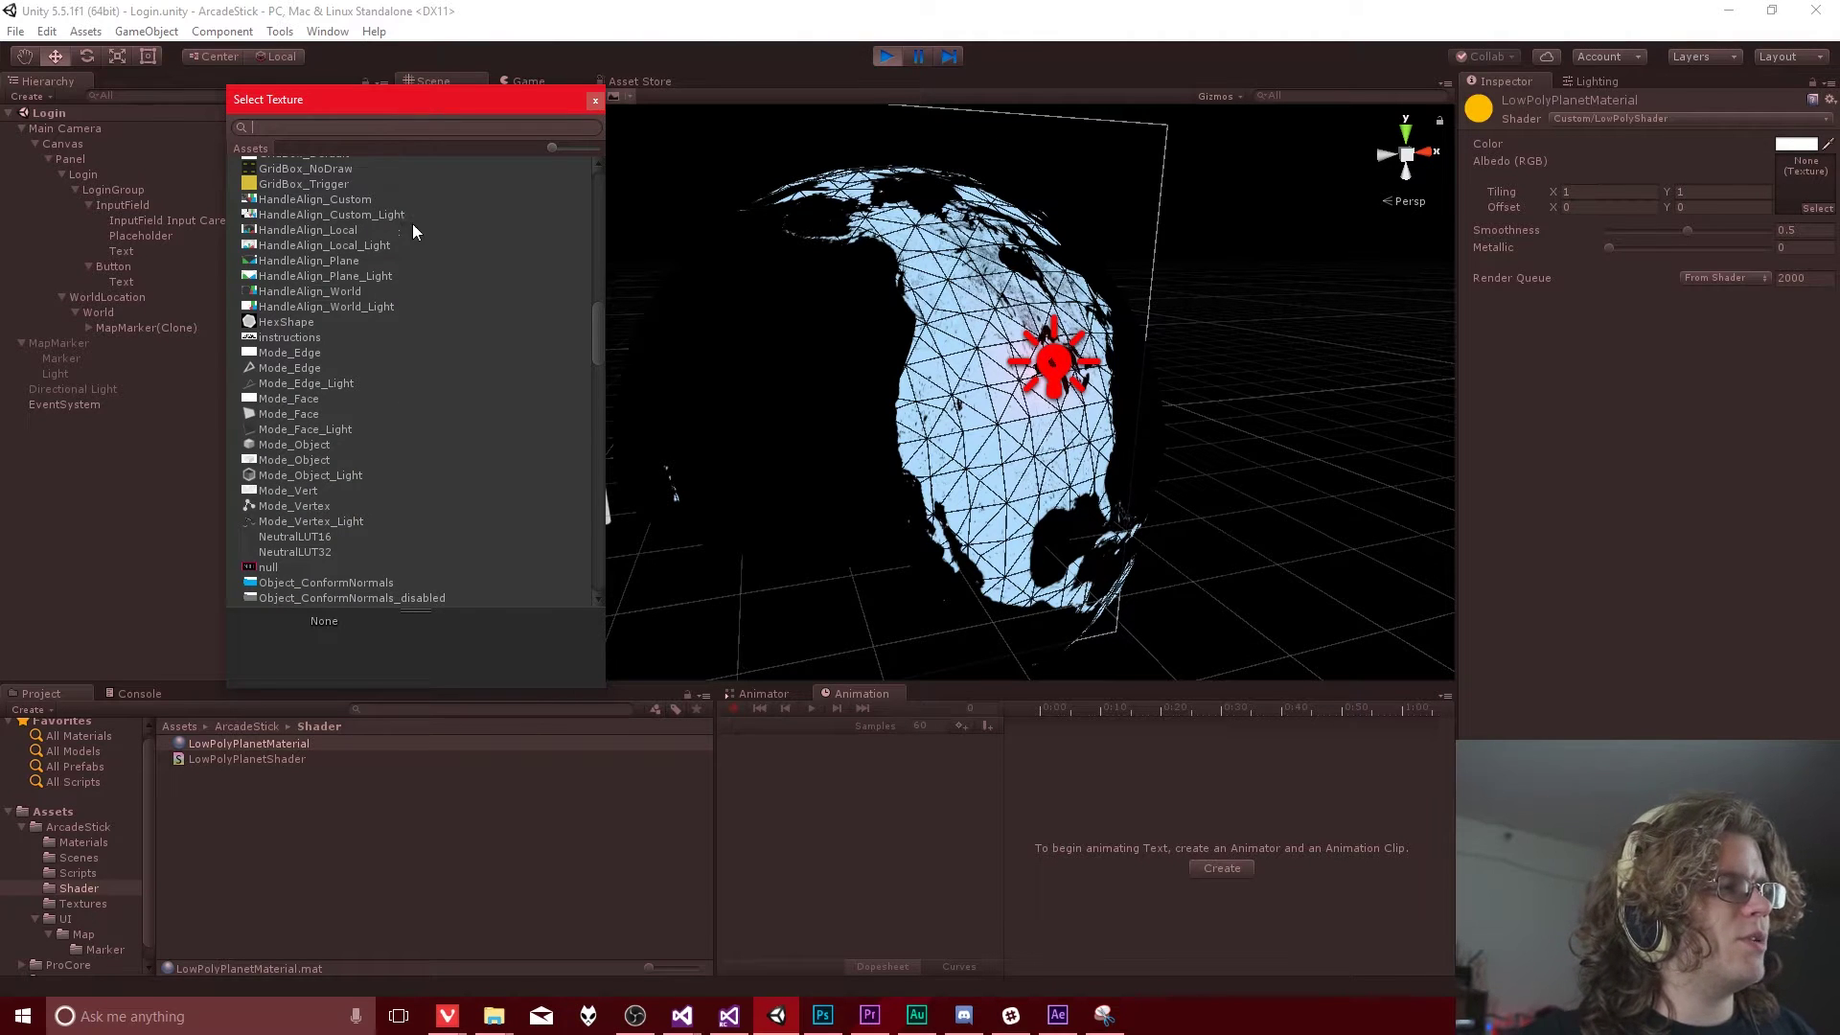
pyautogui.scroll(-12, 395, 373)
pyautogui.scroll(-15, 402, 384)
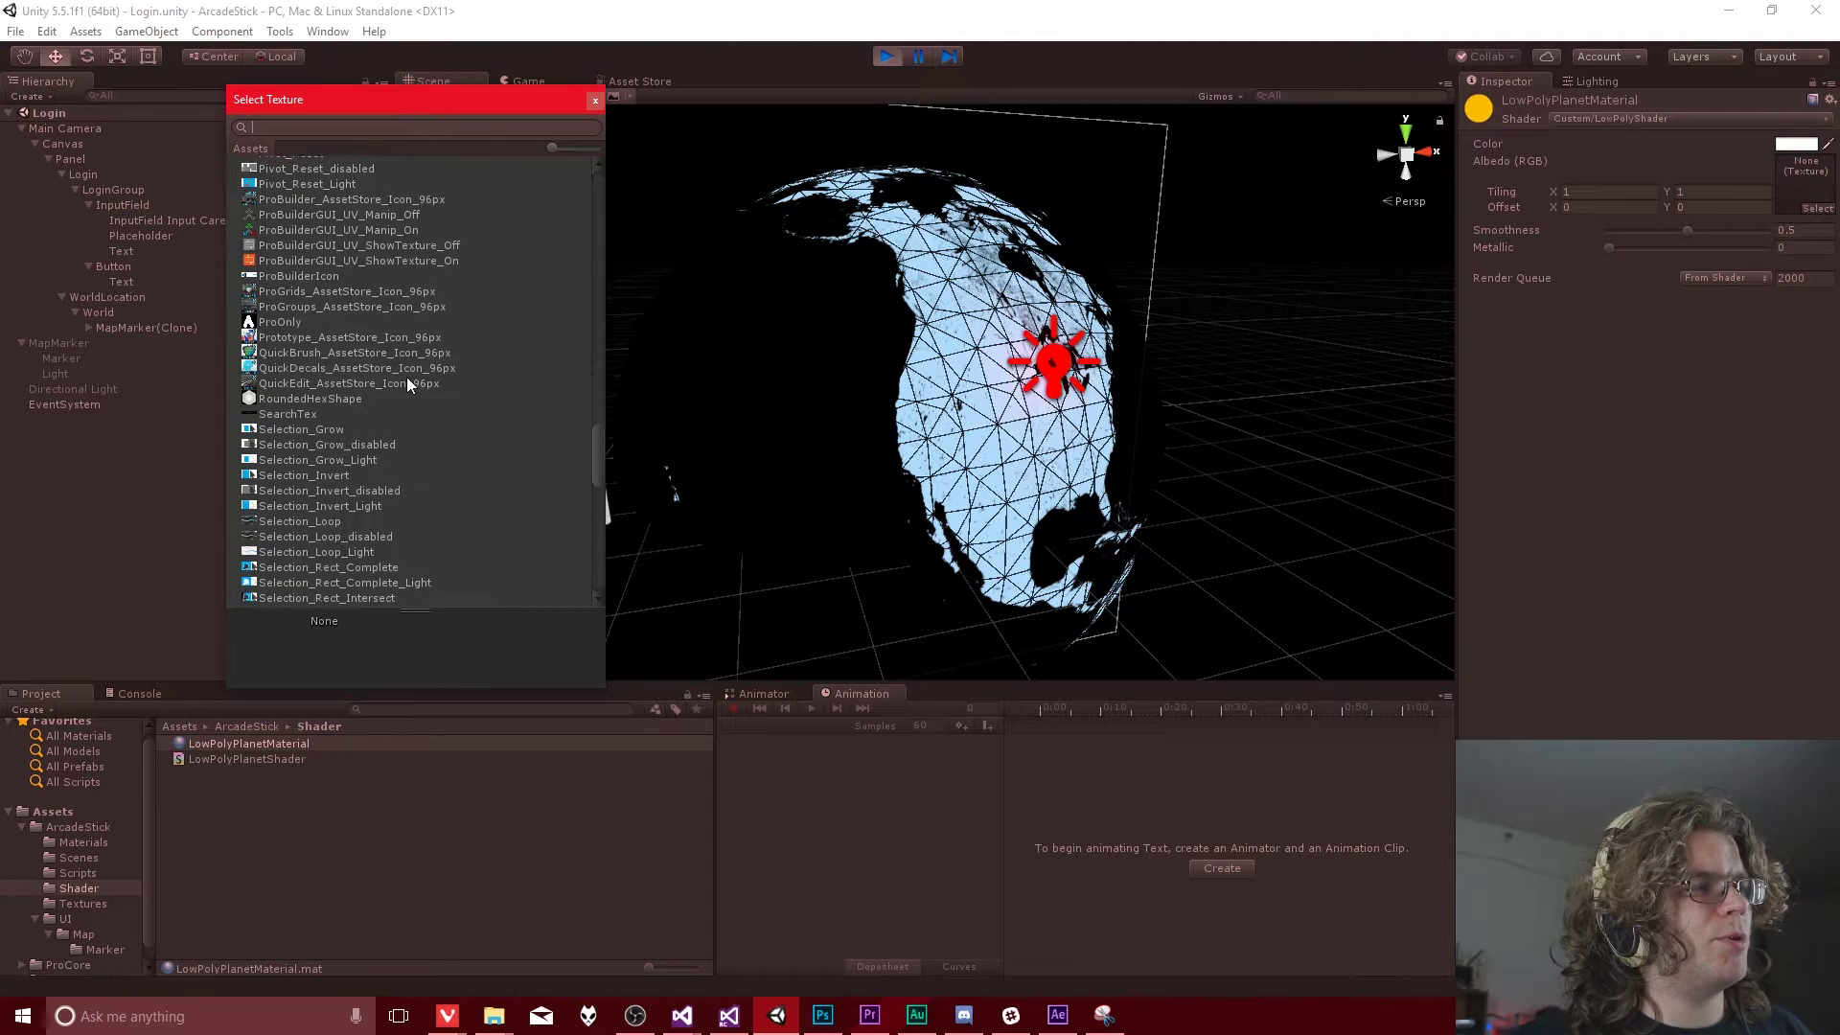
pyautogui.scroll(-7, 478, 425)
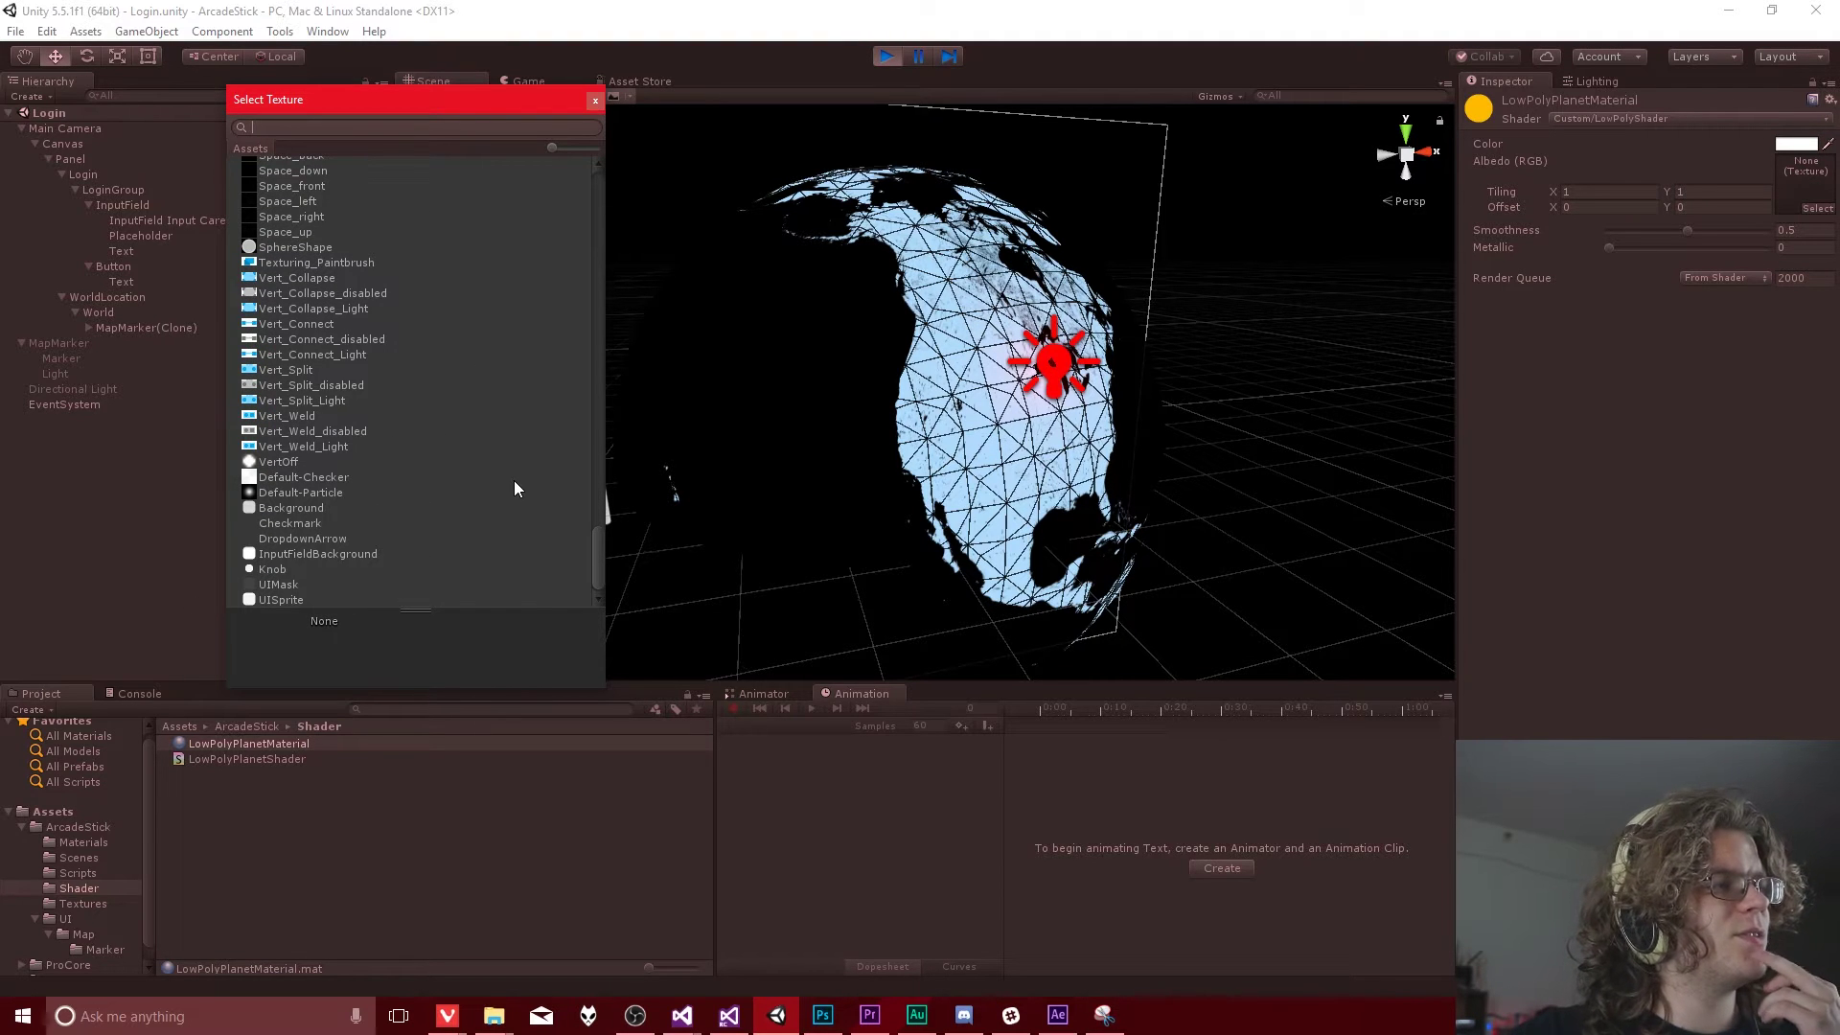
pyautogui.write('ea')
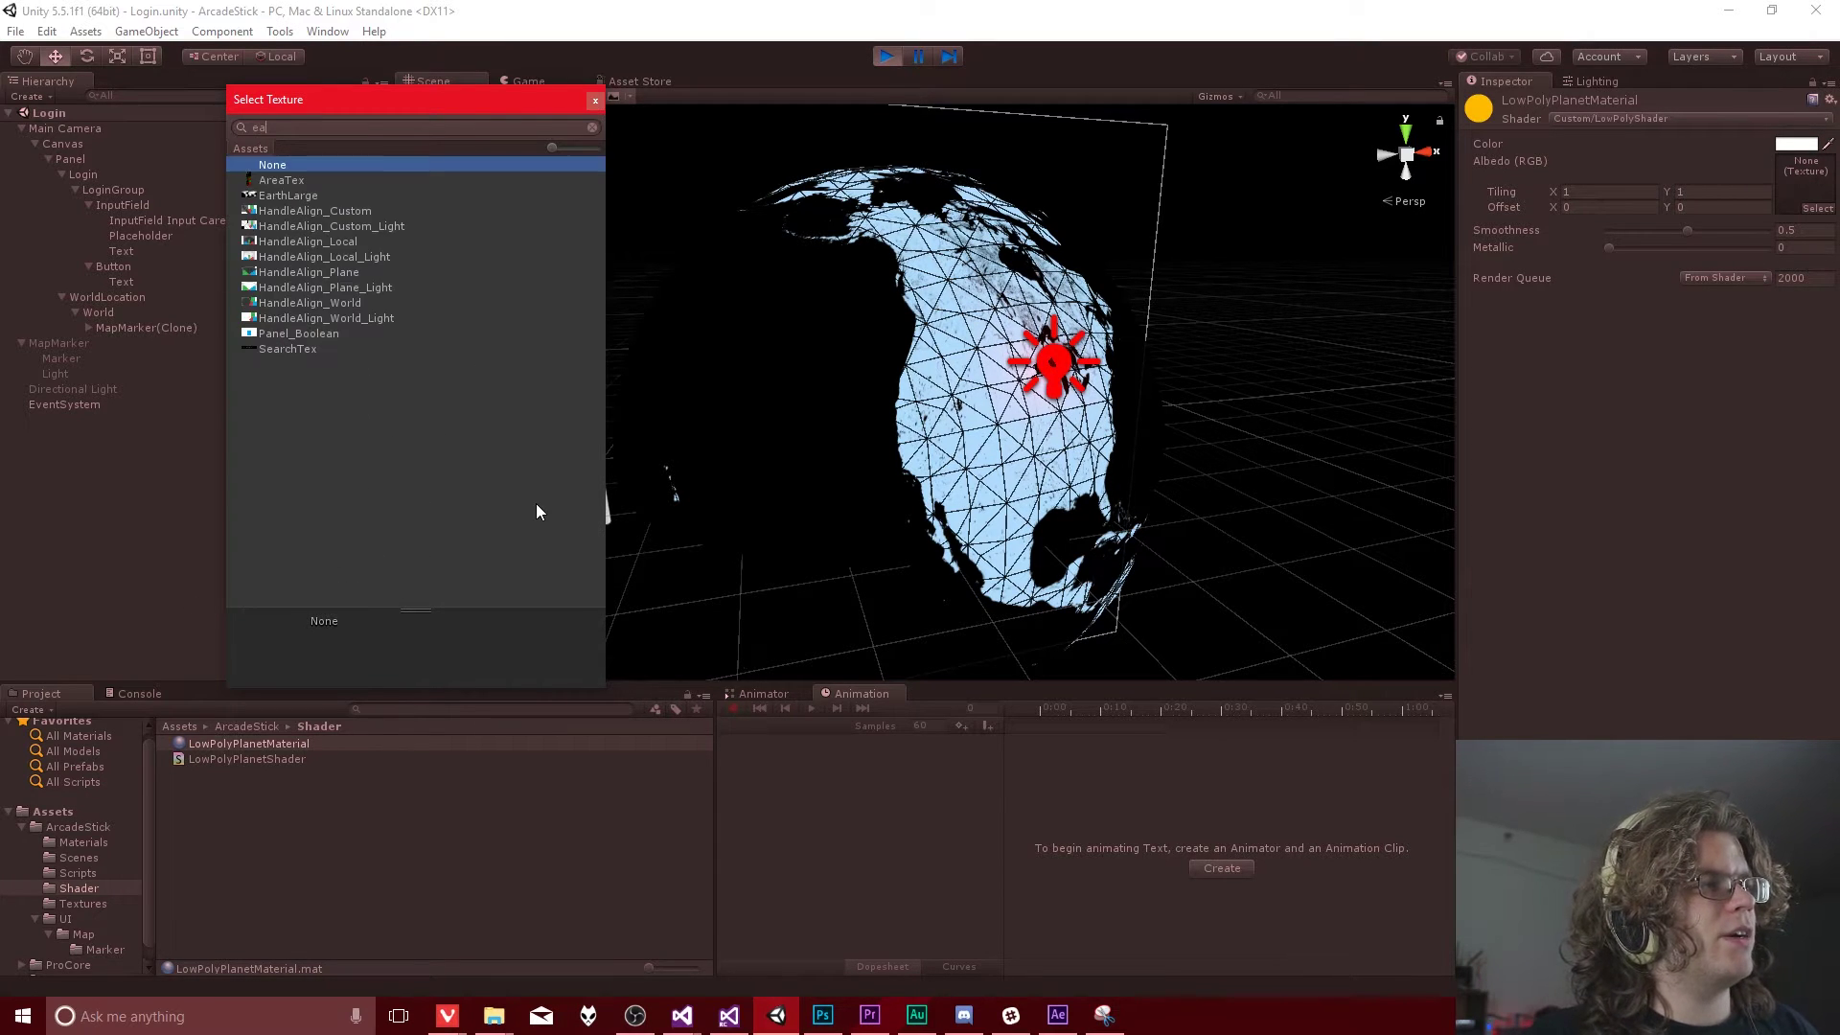
pyautogui.press('Down')
pyautogui.press('Down')
pyautogui.press('Return')
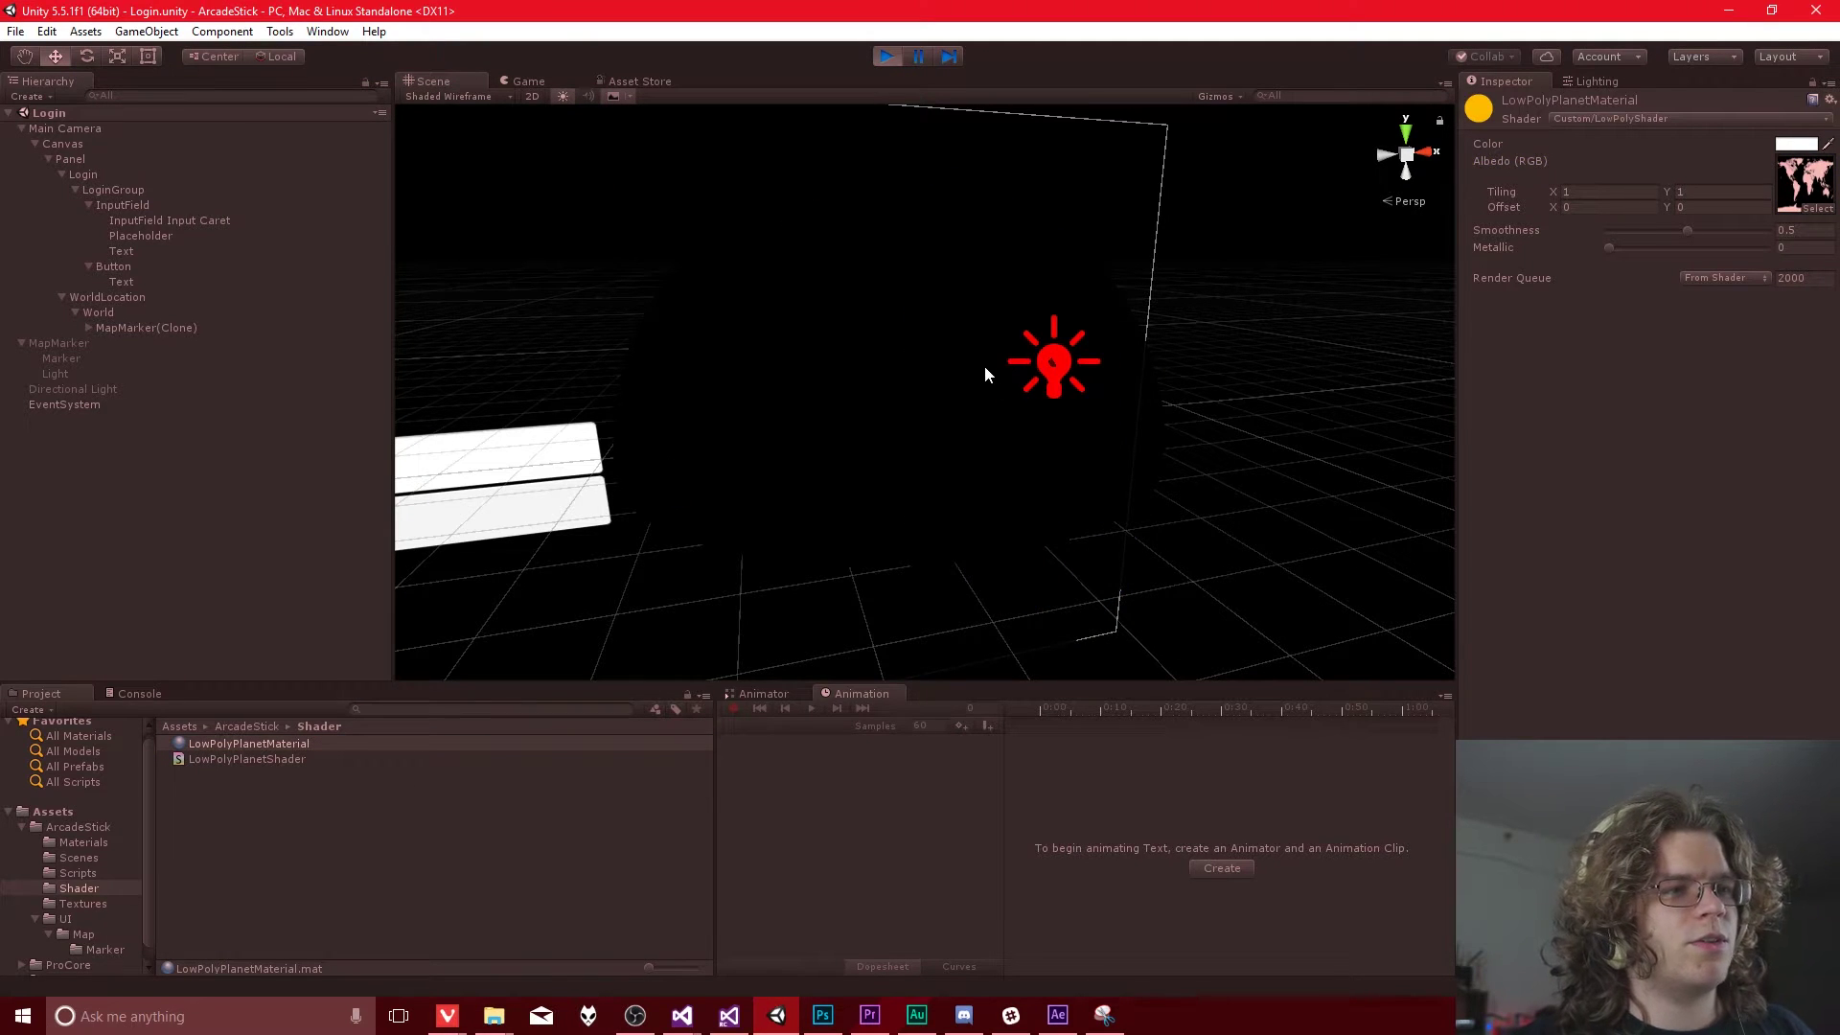
# Step: Enable the Directional Light and examine the globe's shading from different angles and distances
pyautogui.keyDown('alt'); pyautogui.moveTo(993, 364); pyautogui.dragTo(1160, 441); pyautogui.keyUp('alt')
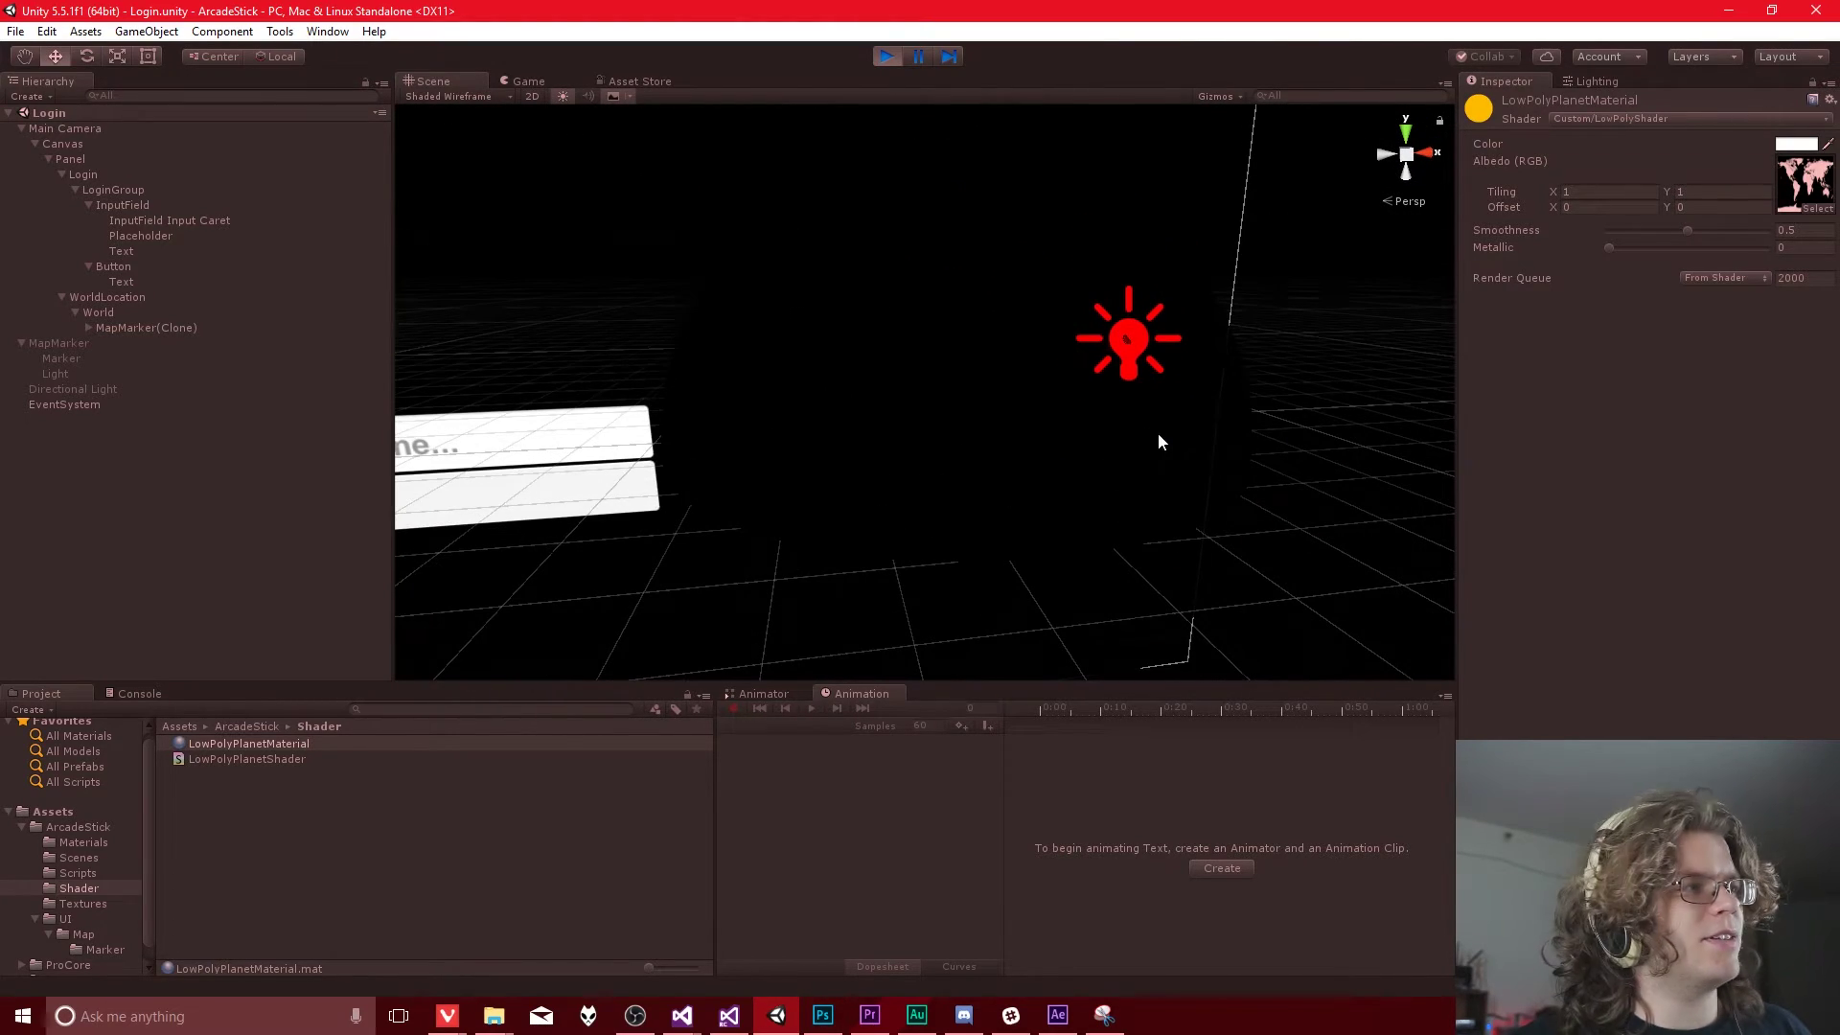
pyautogui.click(71, 389)
pyautogui.click(1507, 102)
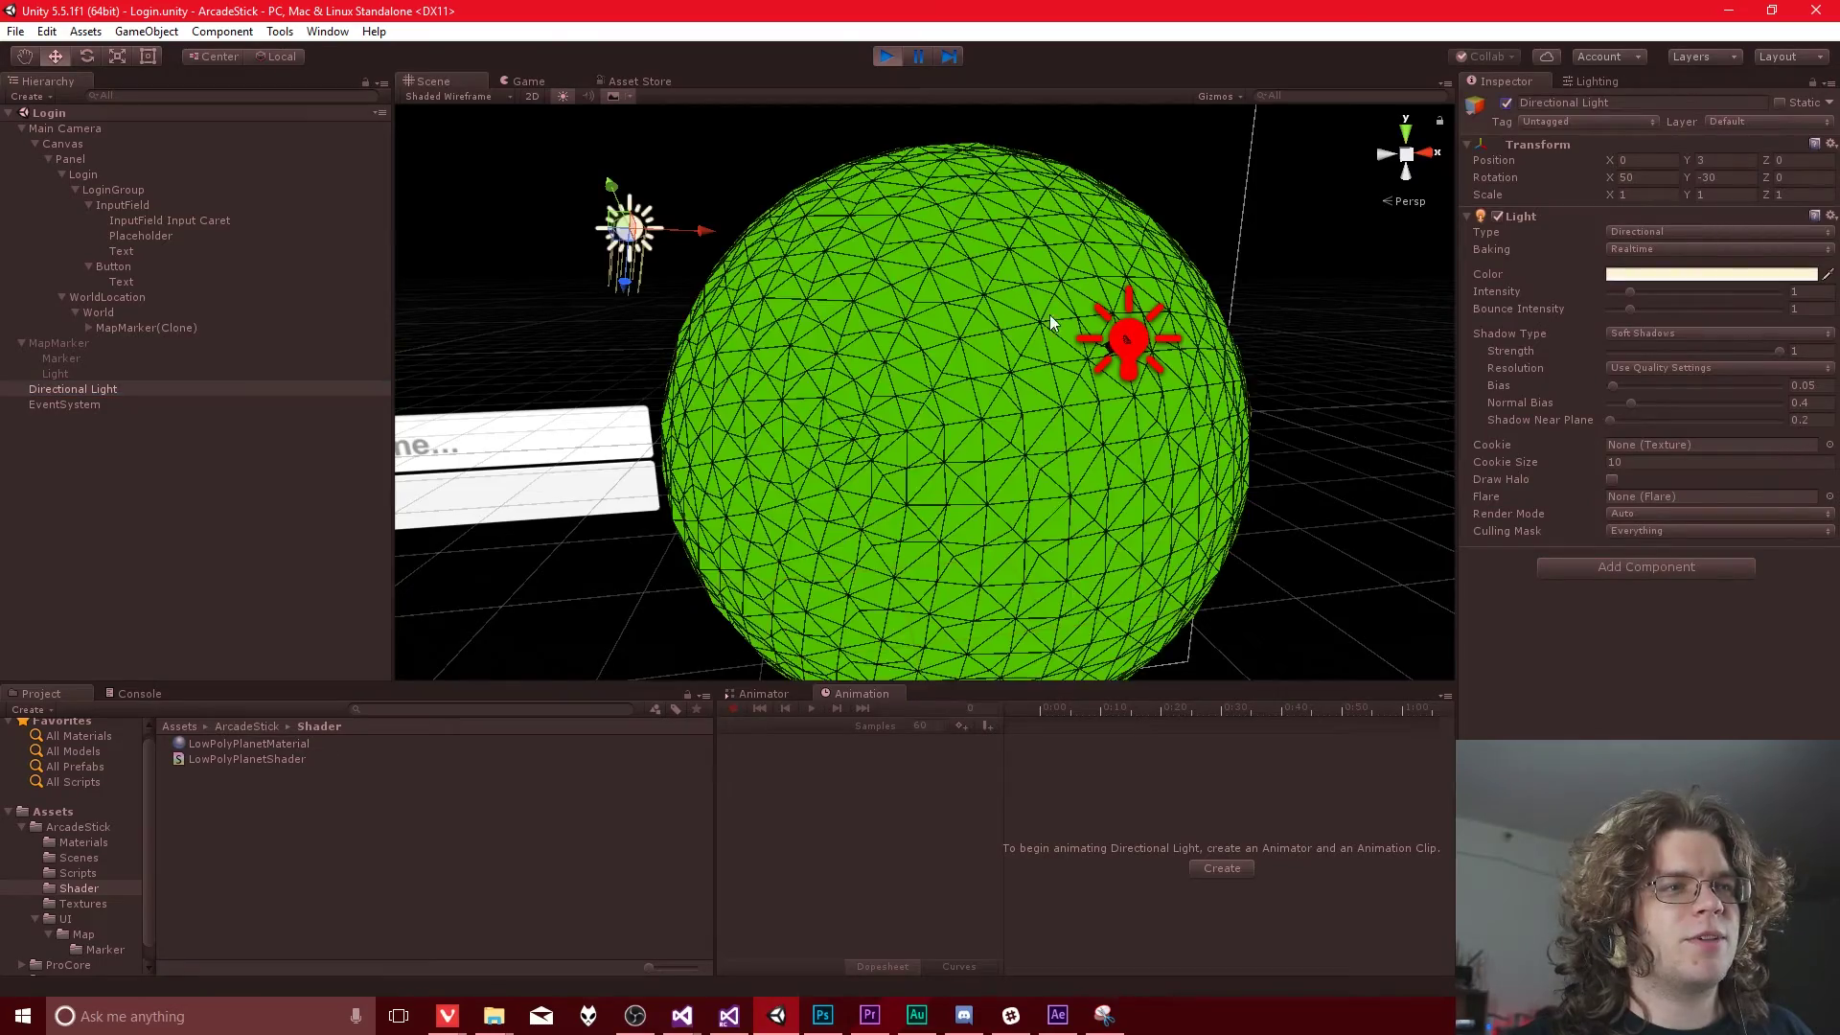
pyautogui.keyDown('alt'); pyautogui.moveTo(1051, 317); pyautogui.dragTo(1056, 424); pyautogui.keyUp('alt')
pyautogui.keyDown('alt'); pyautogui.scroll(-5, 1055, 425); pyautogui.keyUp('alt')
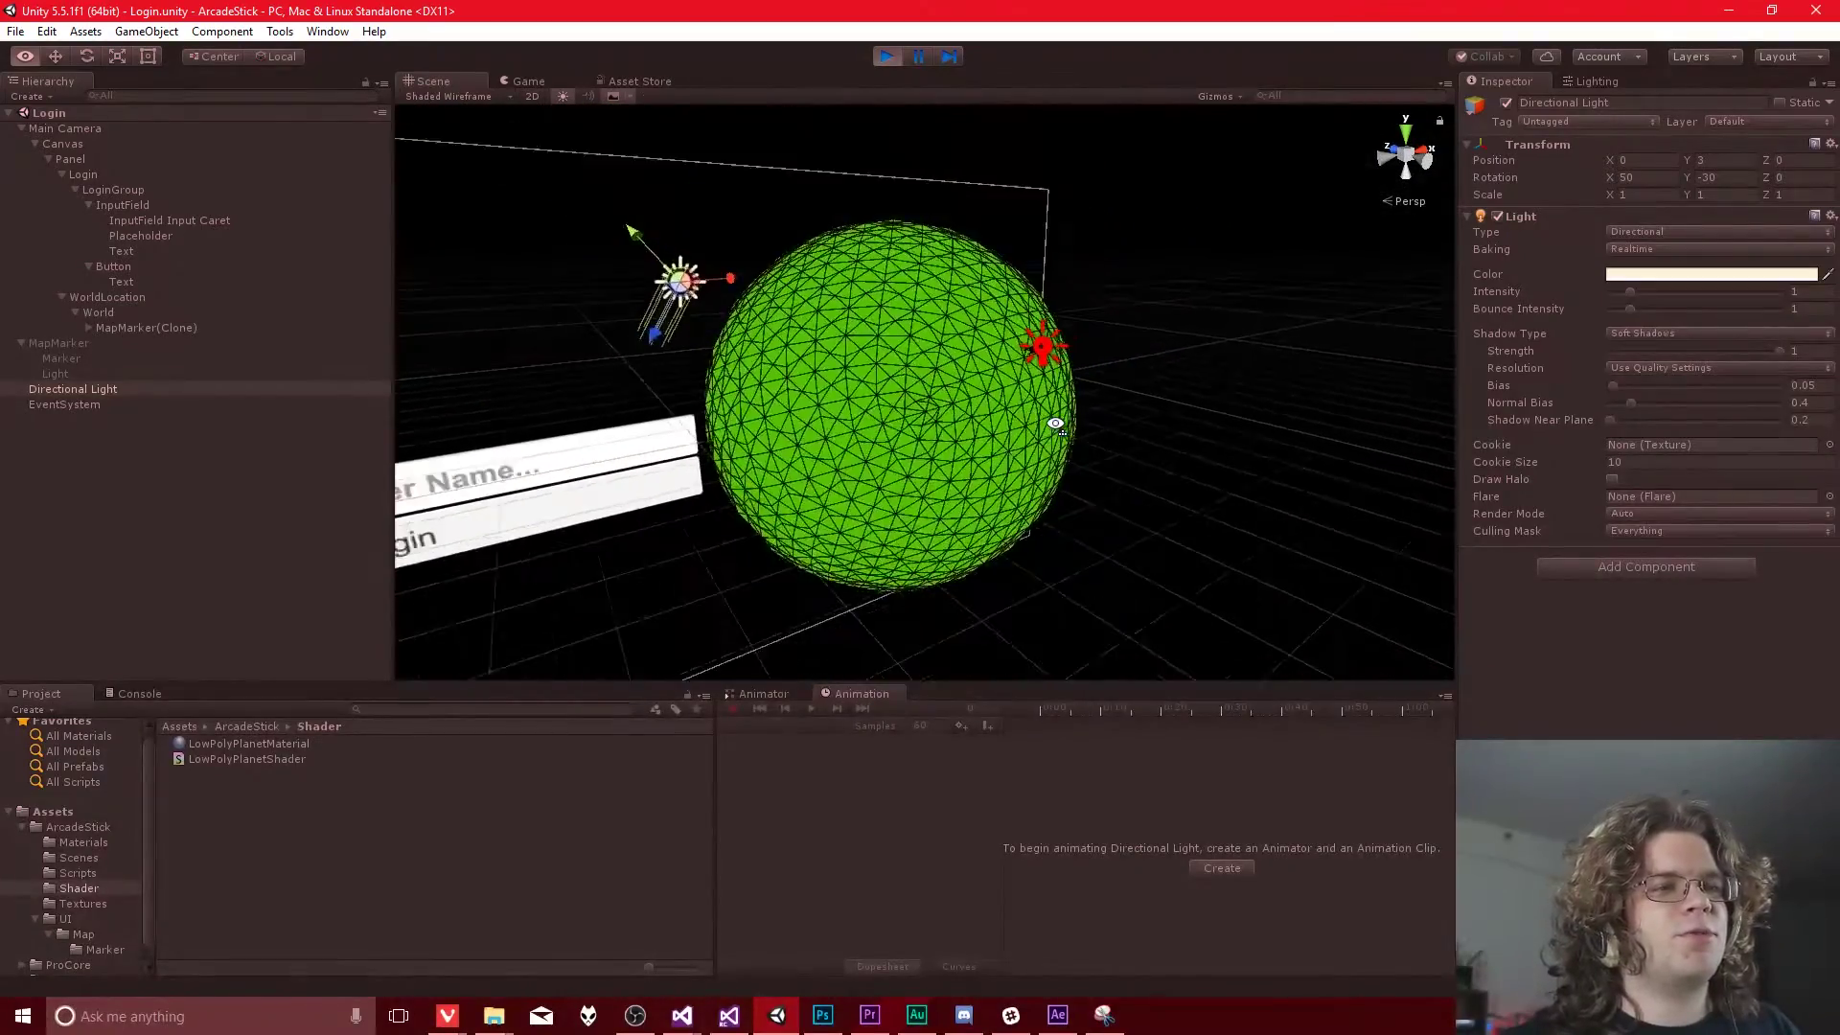
pyautogui.keyDown('alt'); pyautogui.scroll(3, 1044, 417); pyautogui.keyUp('alt')
pyautogui.keyDown('alt'); pyautogui.scroll(6, 1043, 419); pyautogui.keyUp('alt')
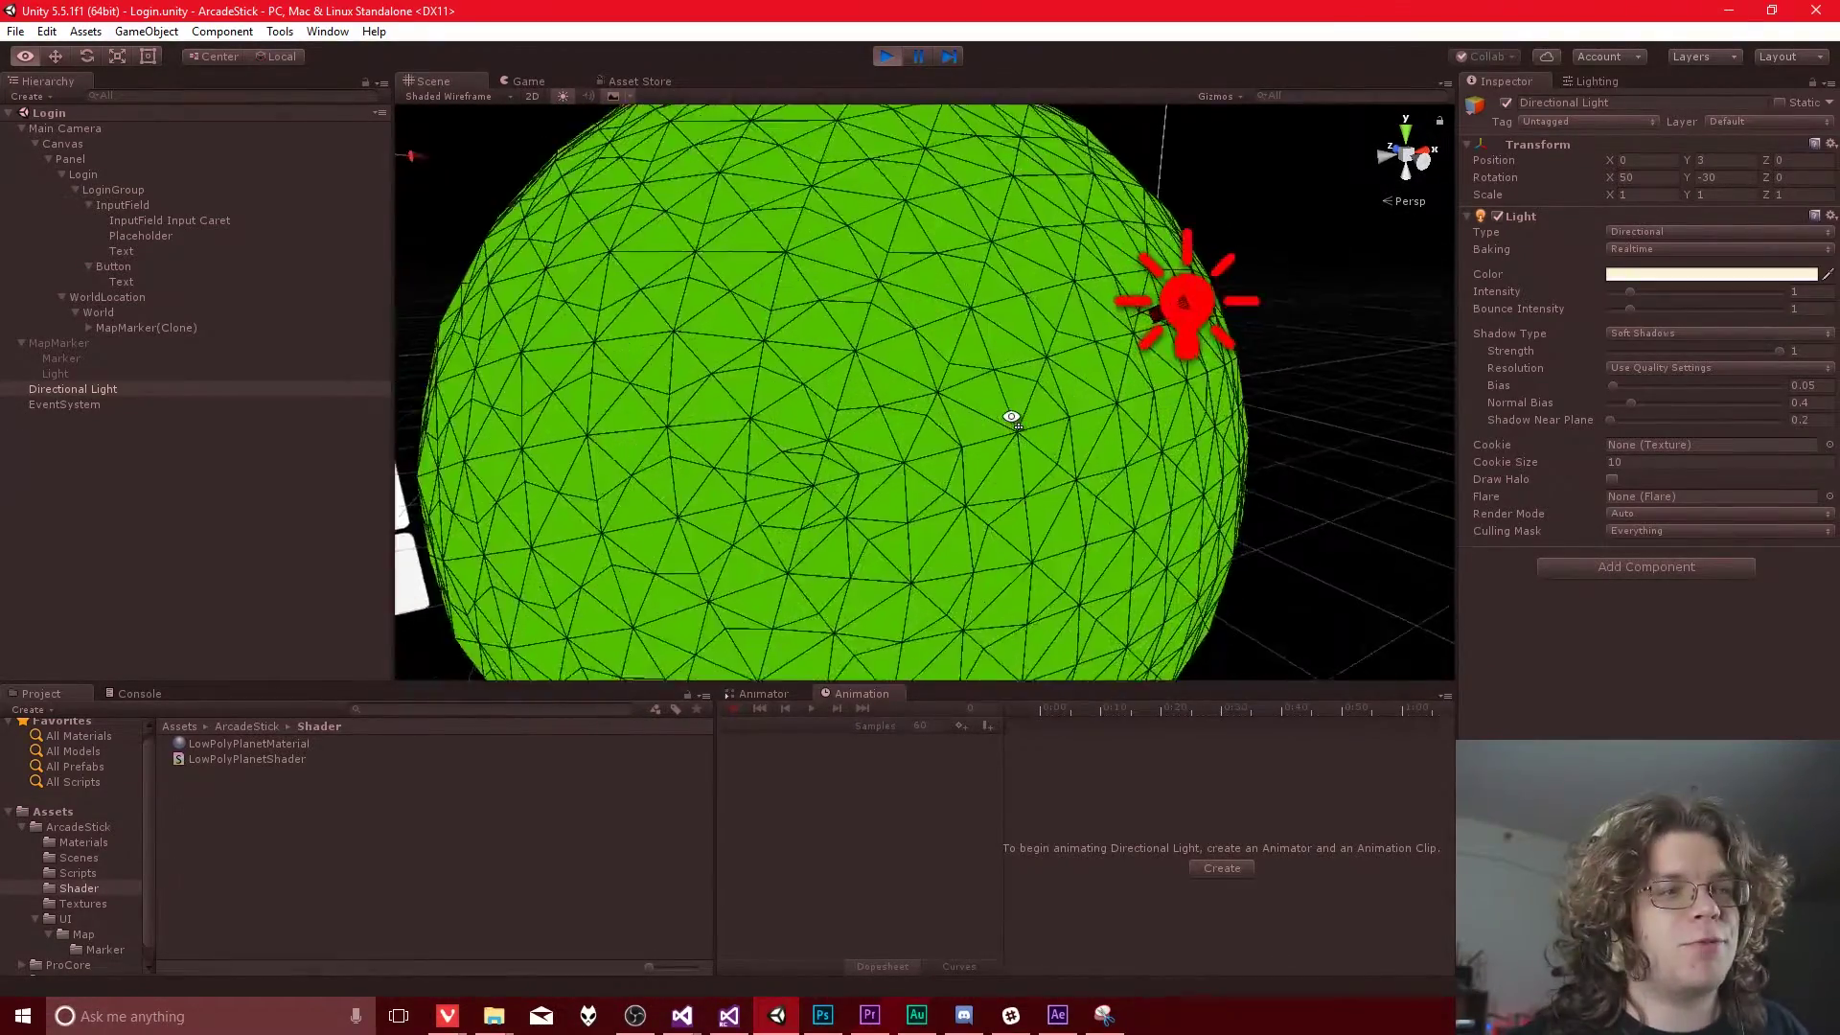
pyautogui.keyDown('alt'); pyautogui.scroll(-4, 997, 427); pyautogui.keyUp('alt')
pyautogui.keyDown('alt'); pyautogui.scroll(-2, 1028, 432); pyautogui.keyUp('alt')
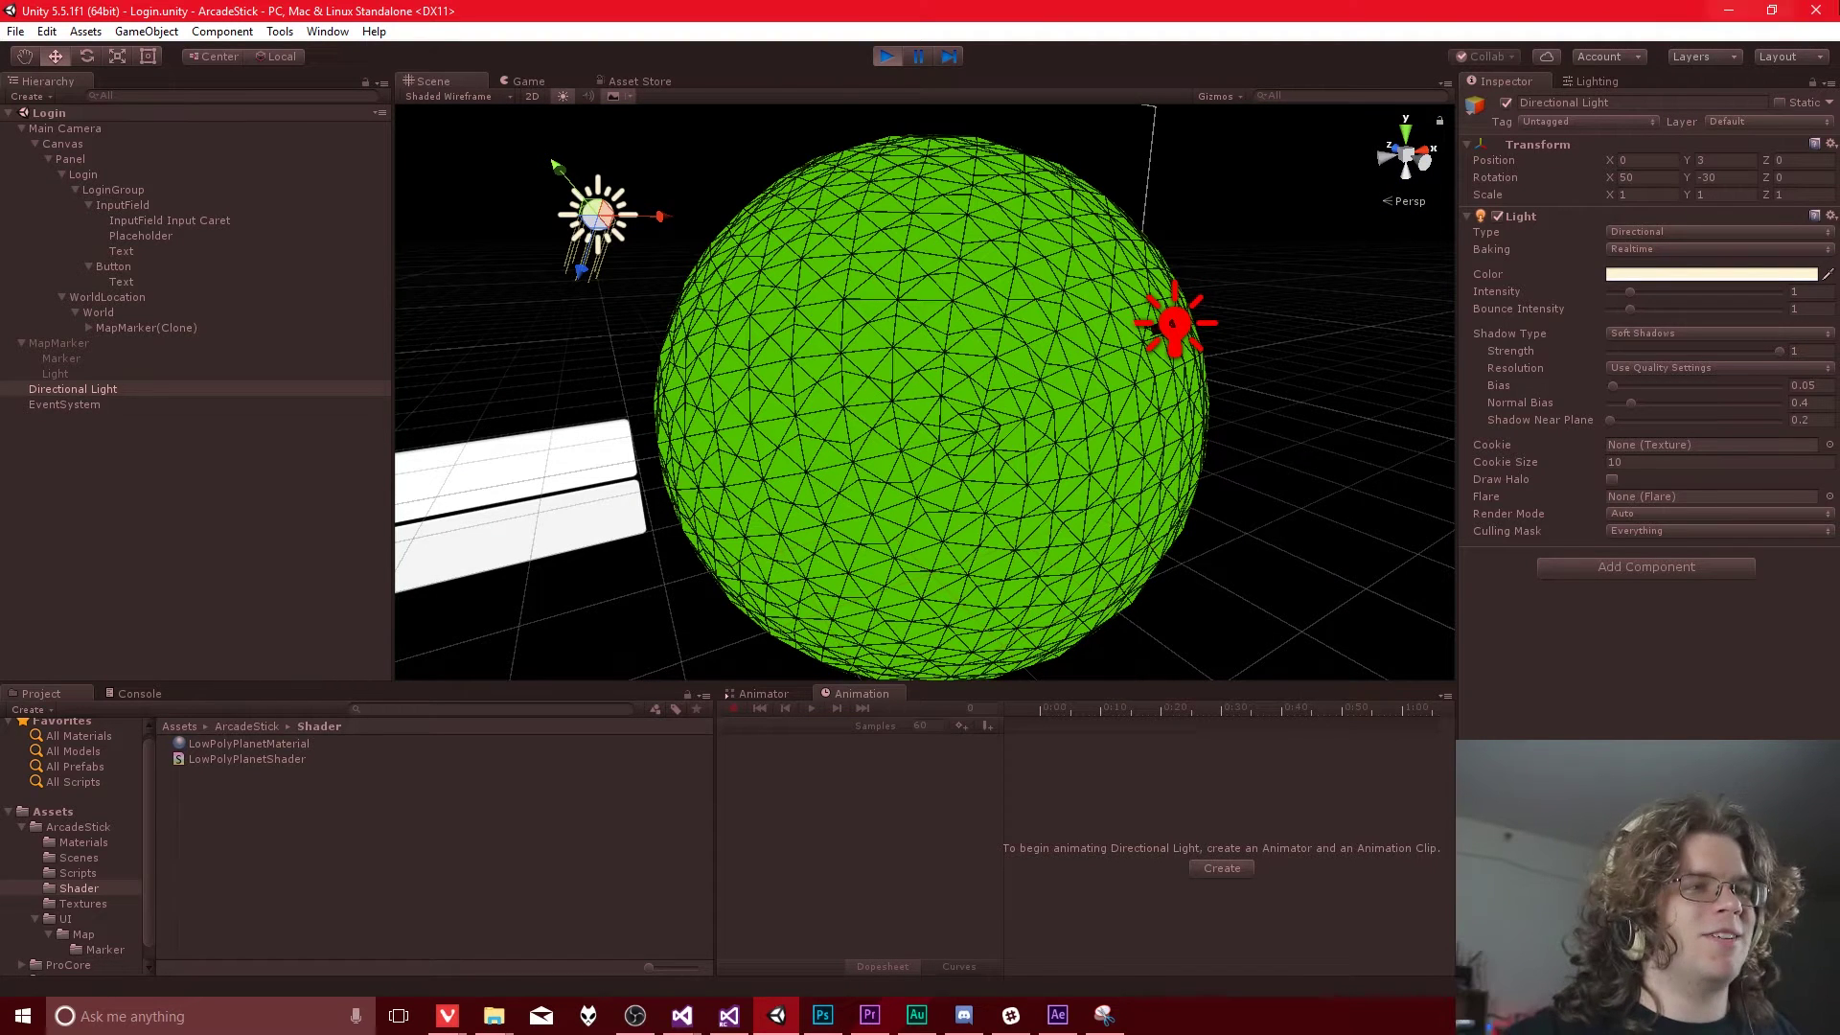
# Step: Open LowPolyPlanetShader in Visual Studio and reload all externally modified files of the ArcadeStick solution
pyautogui.click(278, 744)
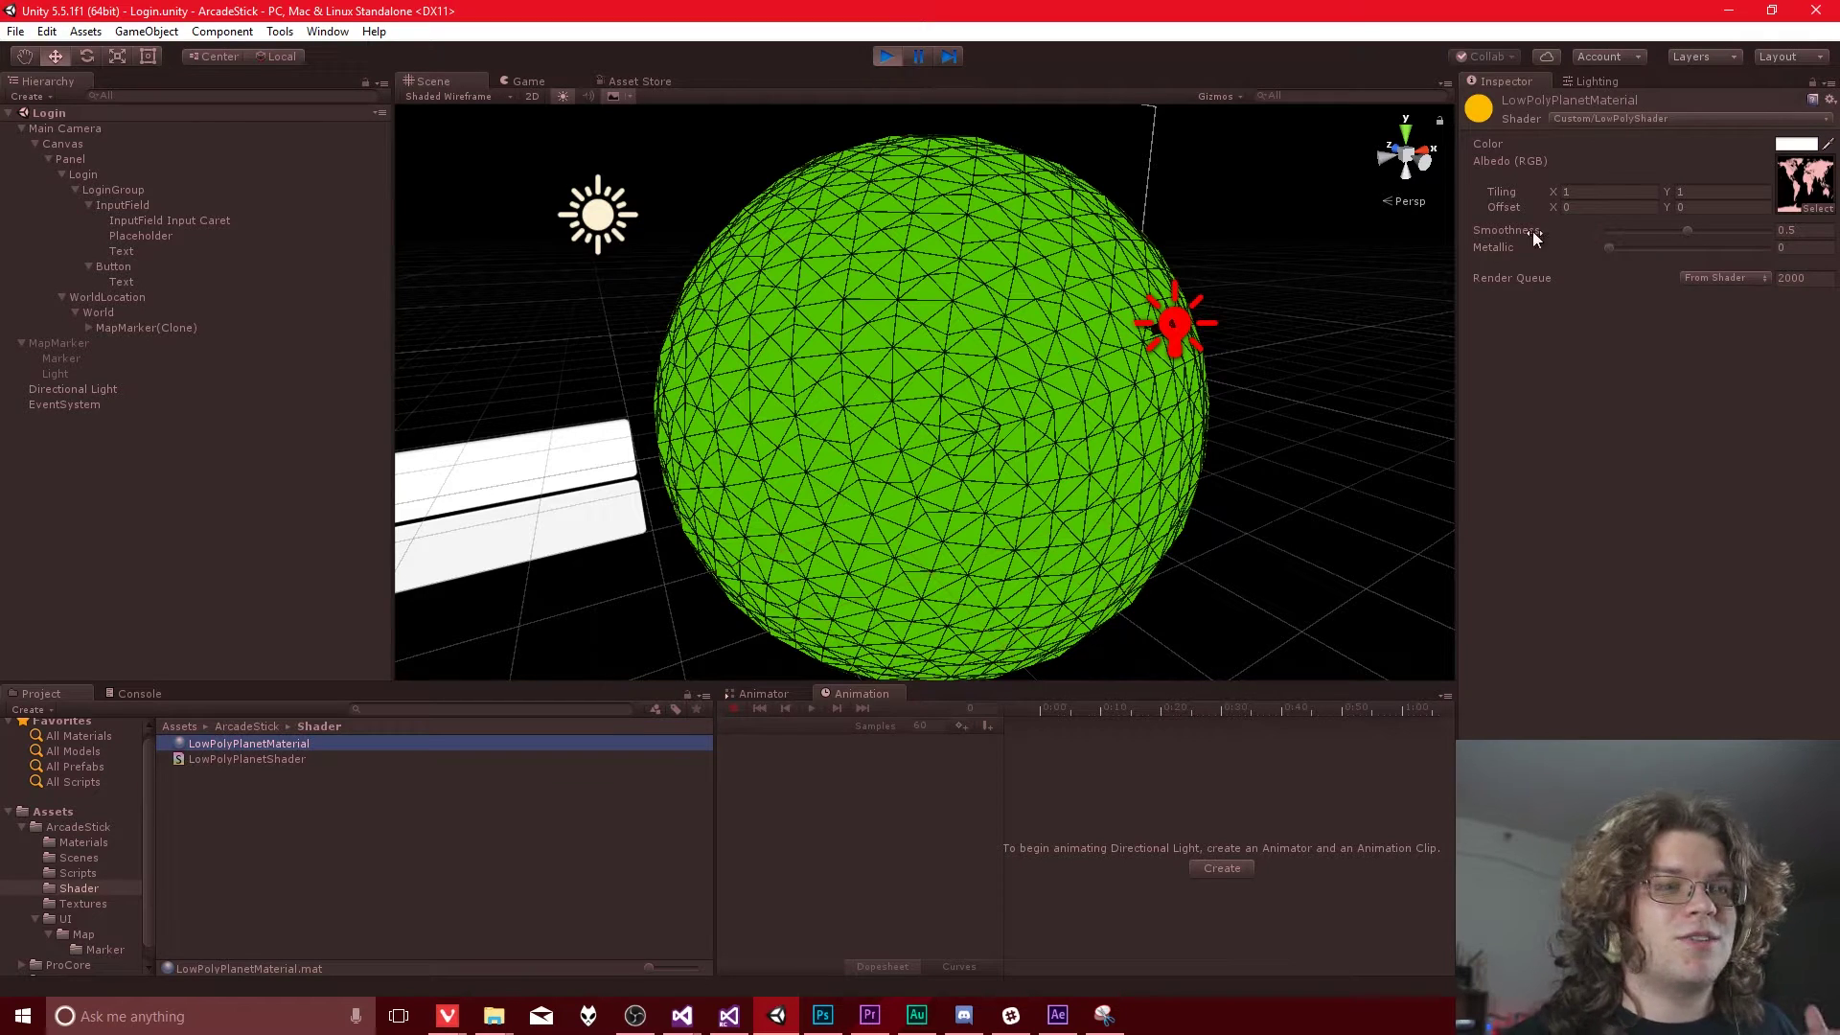
pyautogui.click(292, 761)
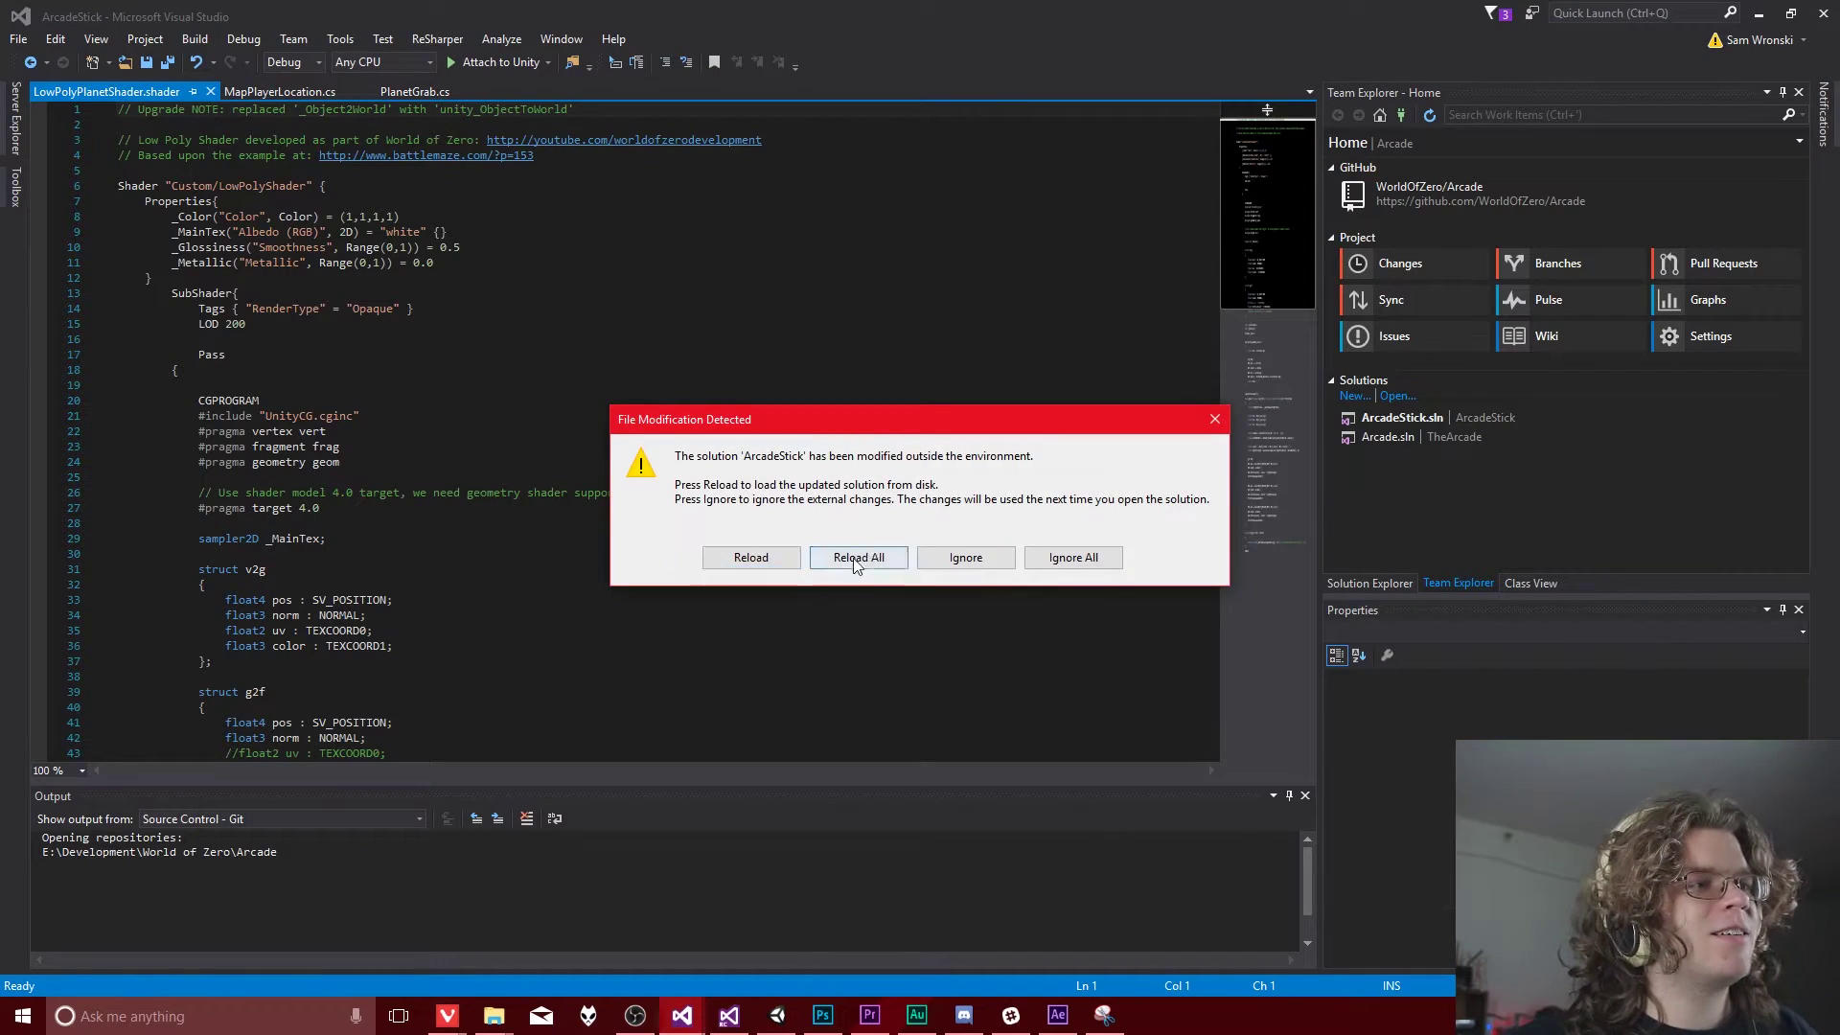
pyautogui.click(854, 563)
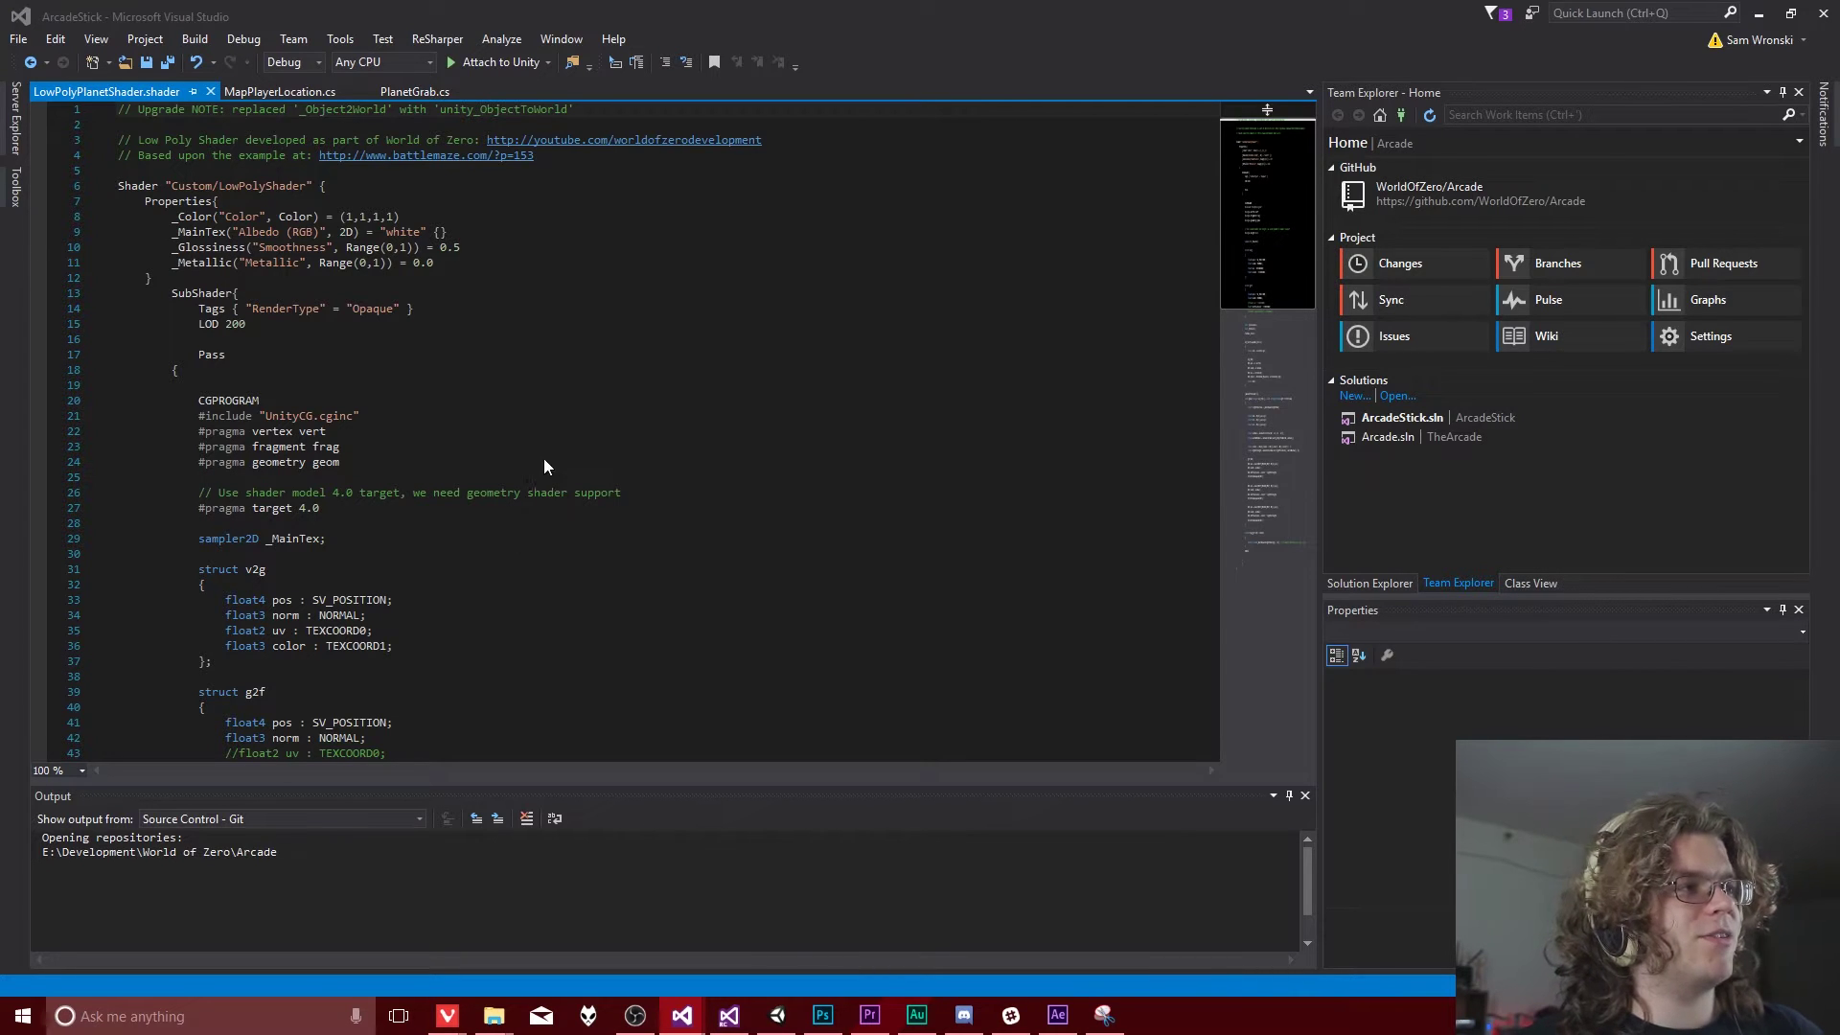
# Step: In the geom function, delete the normal, worldNormal and lightStrength declarations, keeping the averaged color line, and save the shader
pyautogui.scroll(-7, 502, 517)
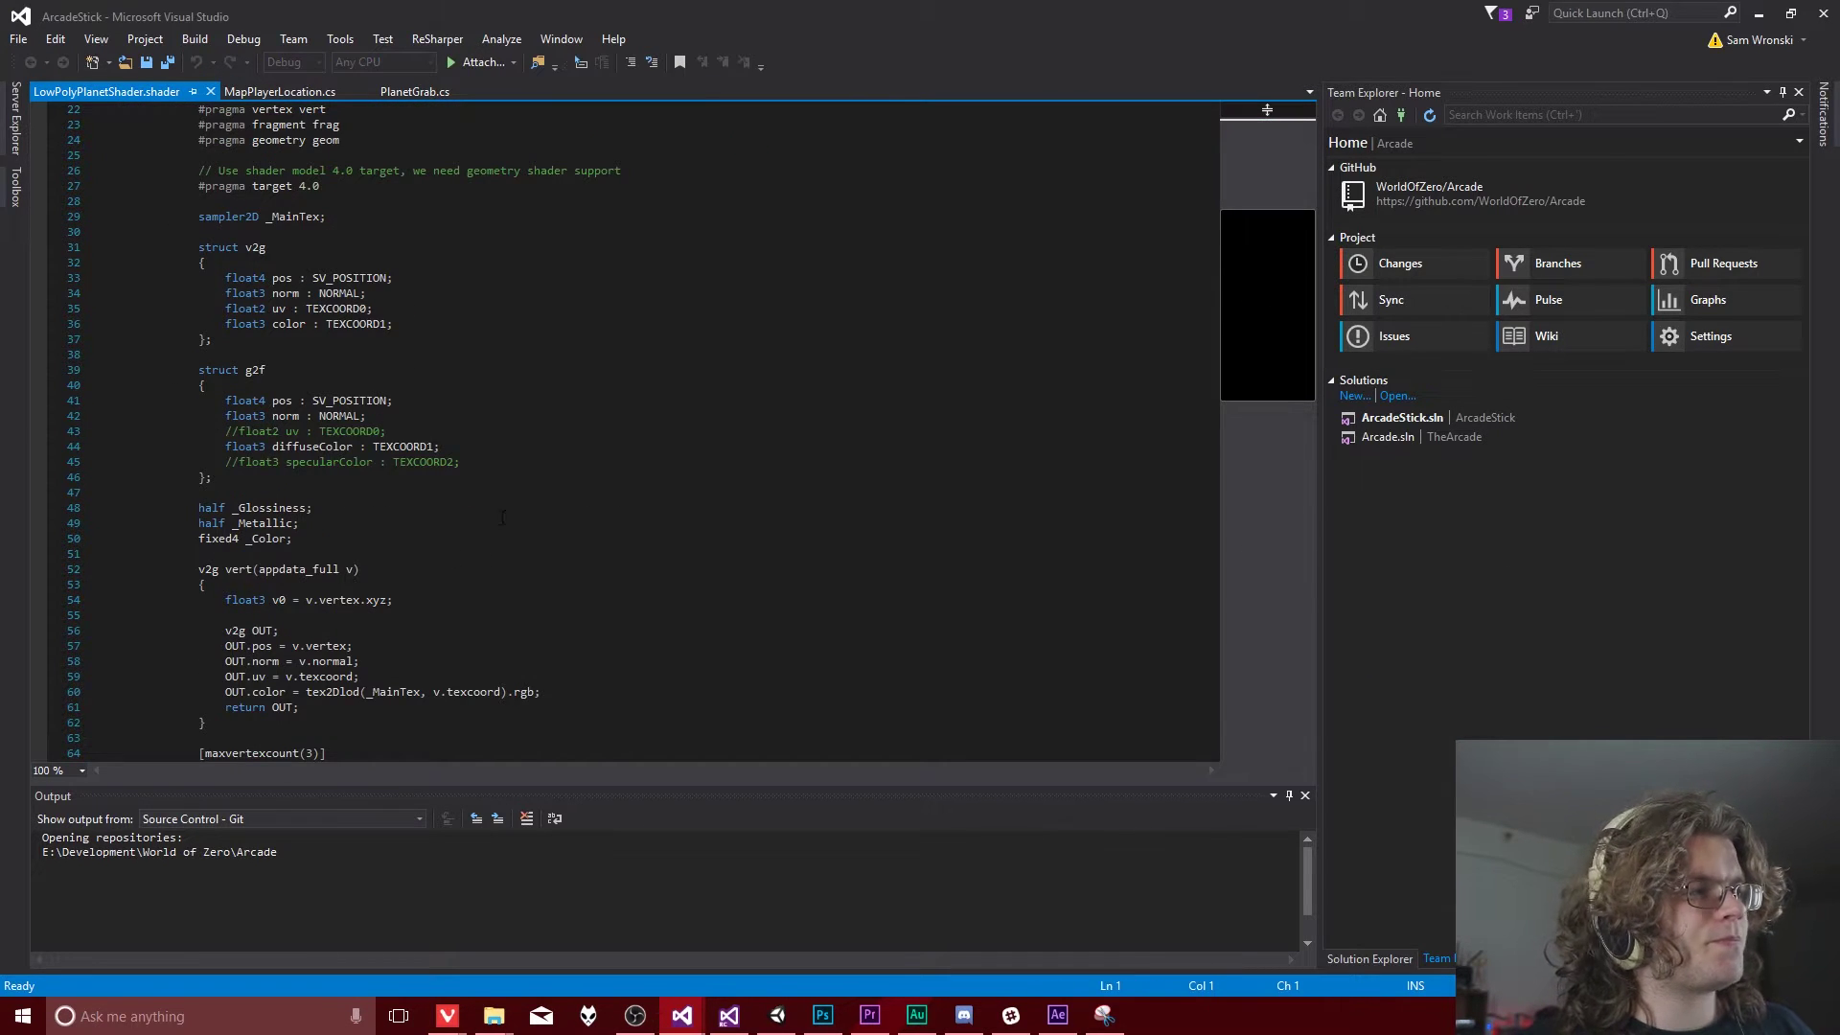
pyautogui.scroll(-4, 502, 518)
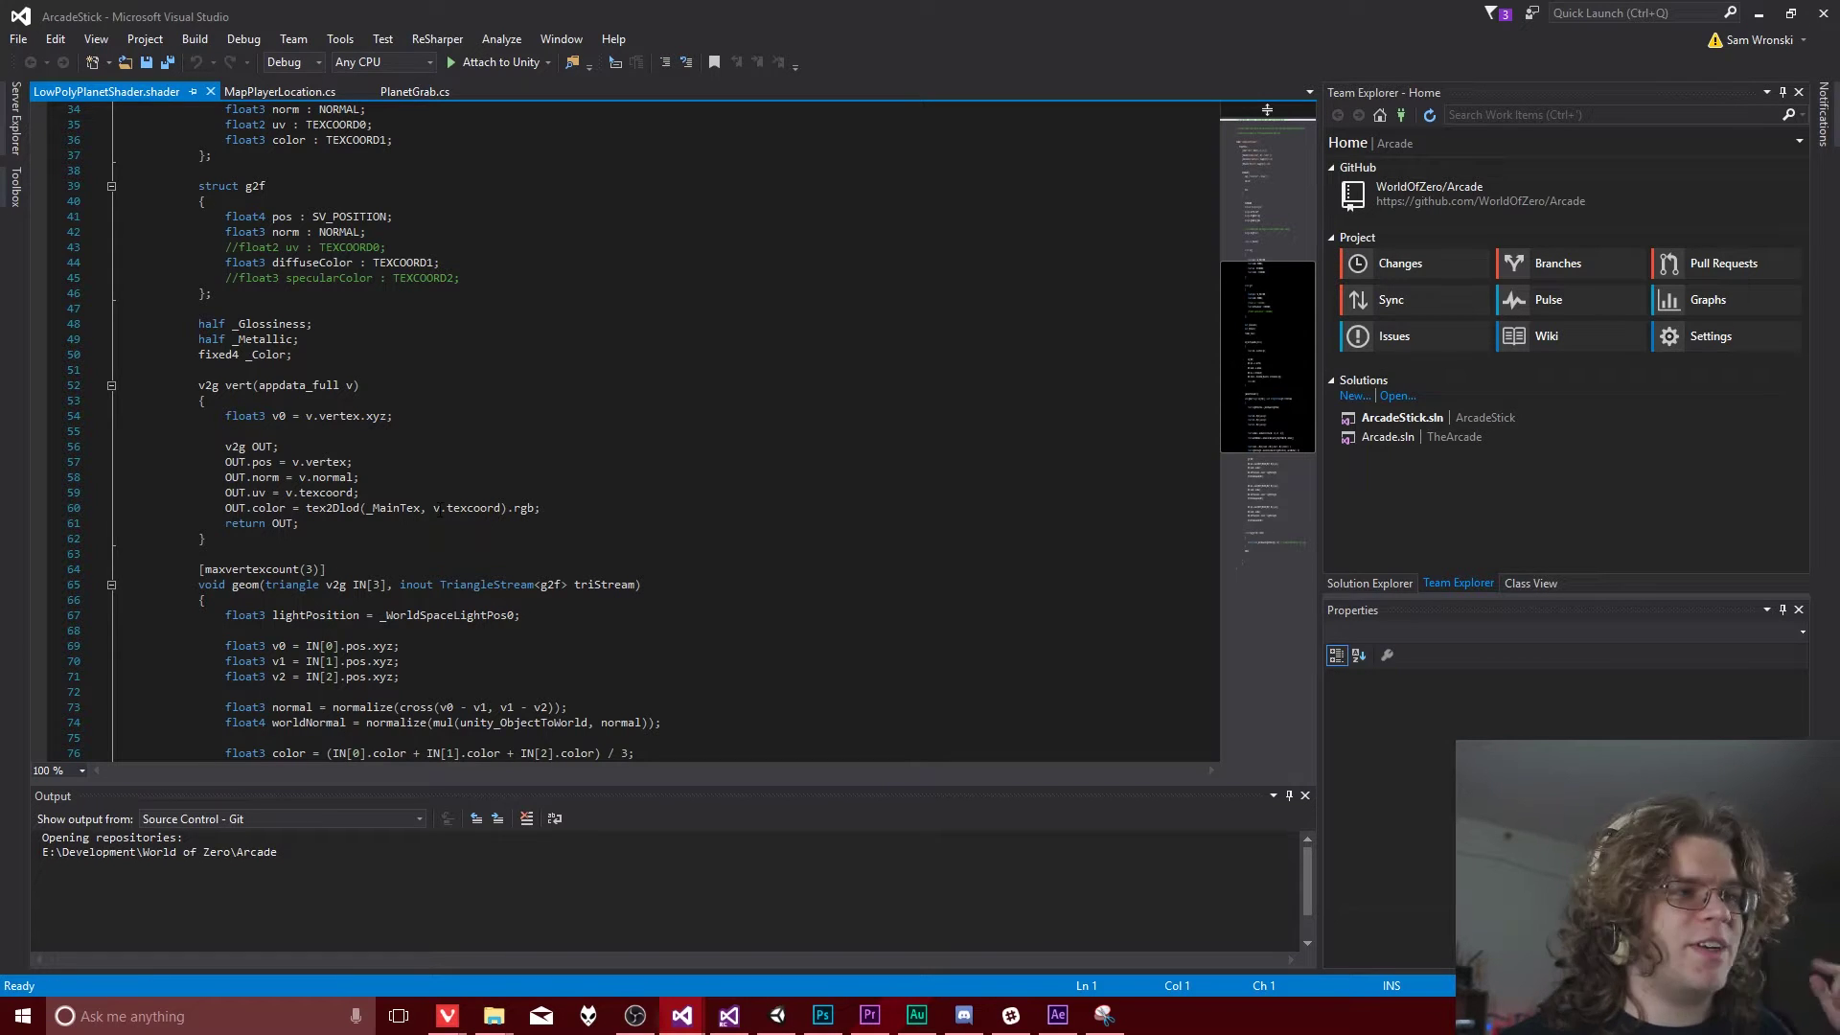
pyautogui.scroll(-4, 423, 377)
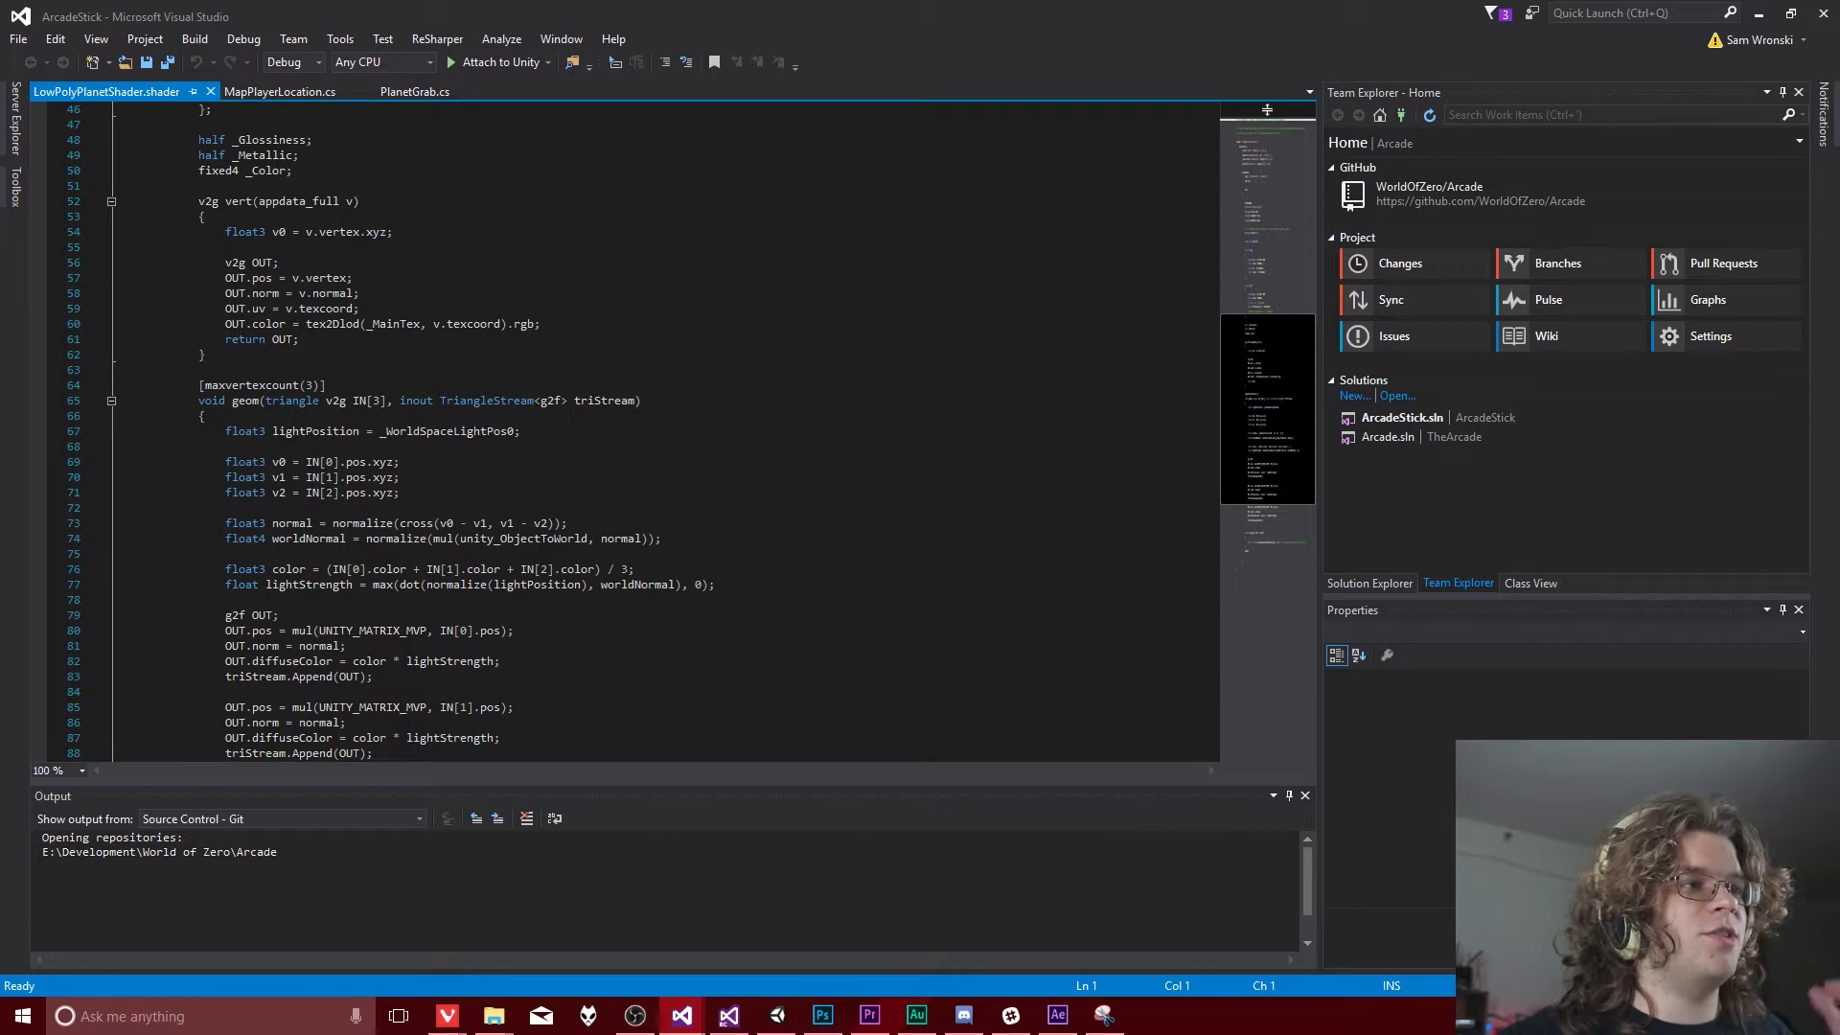
pyautogui.scroll(-5, 614, 432)
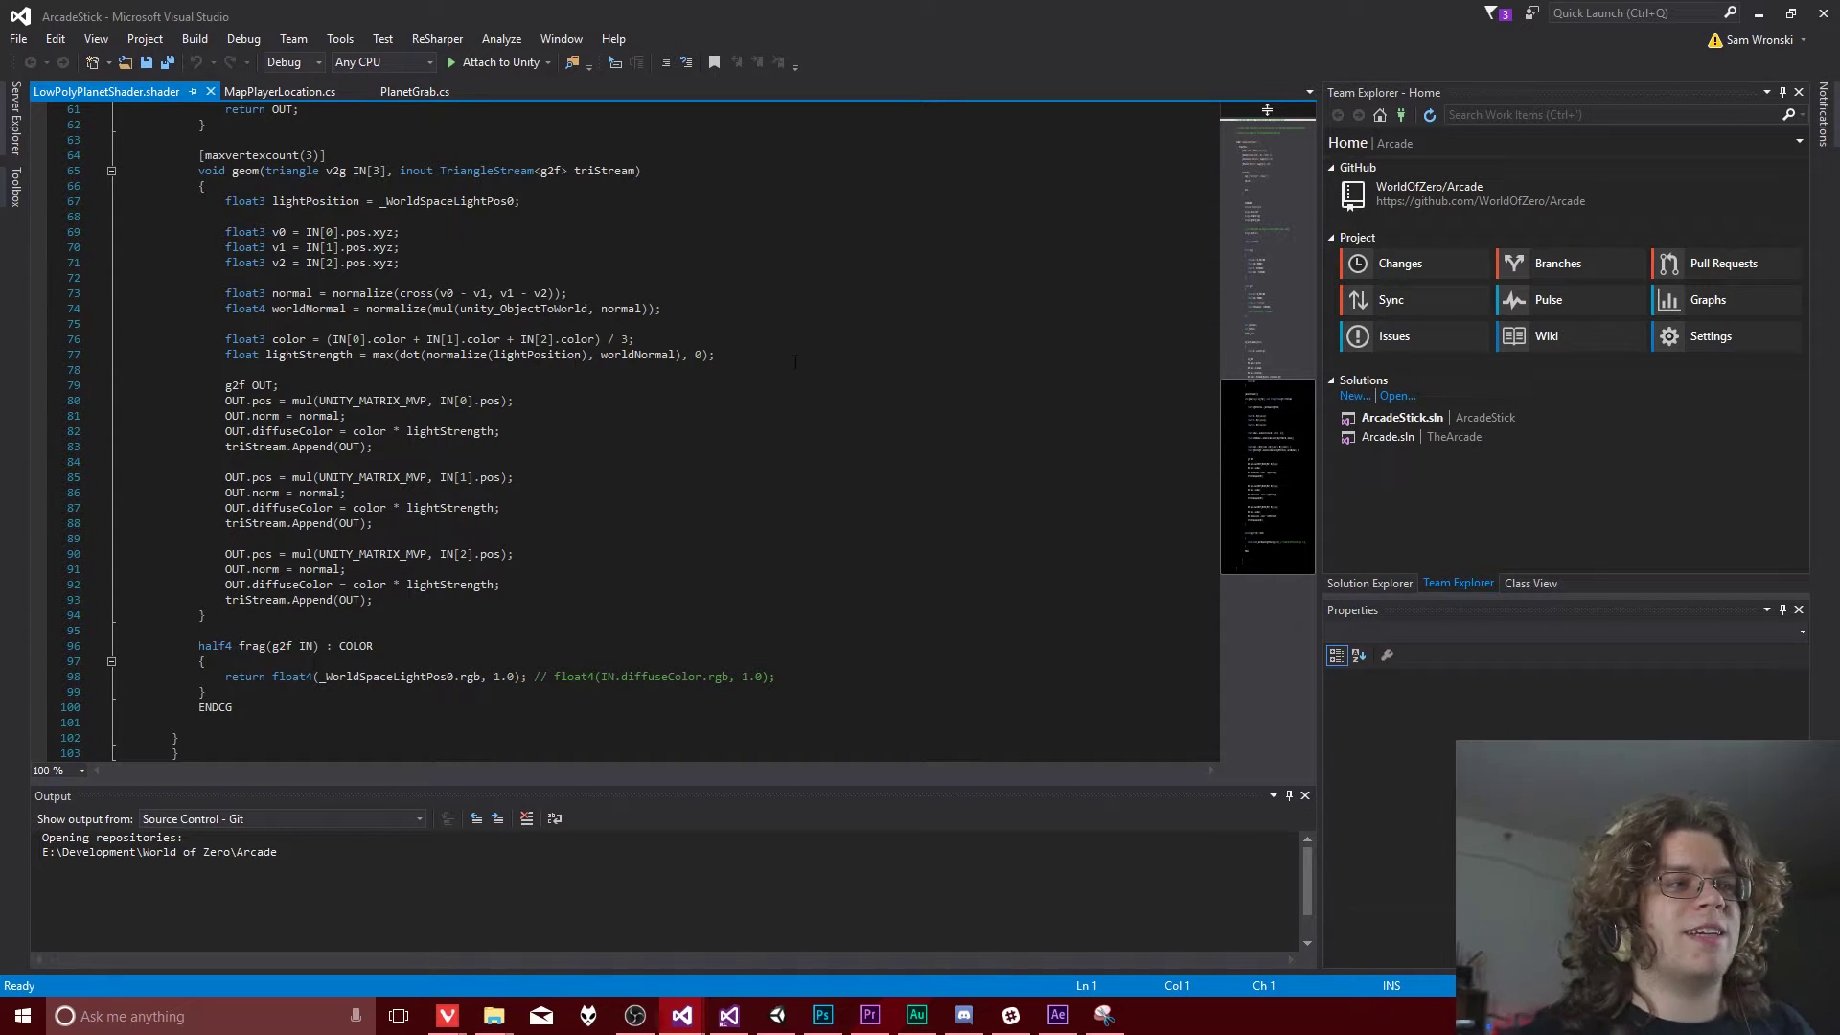
pyautogui.moveTo(796, 361); pyautogui.dragTo(119, 277)
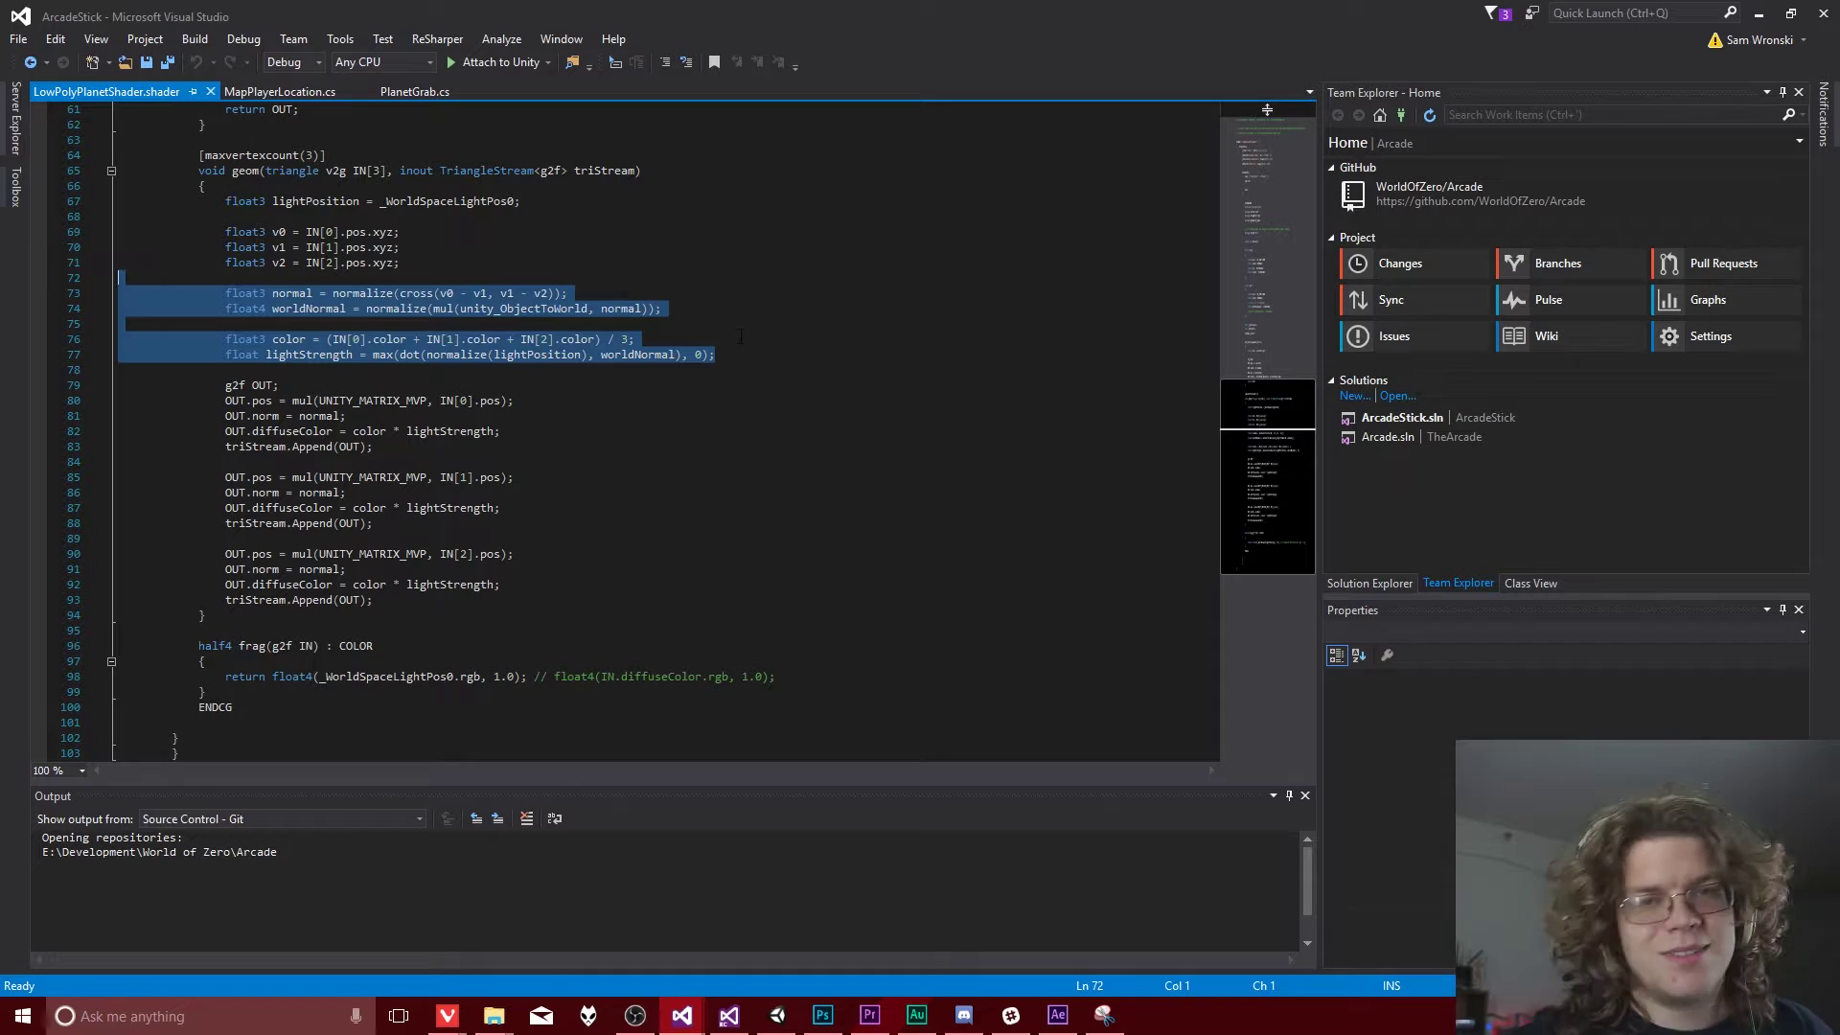
pyautogui.click(715, 354)
pyautogui.moveTo(715, 355); pyautogui.dragTo(118, 277)
pyautogui.press('BackSpace')
pyautogui.press('BackSpace')
pyautogui.press('BackSpace')
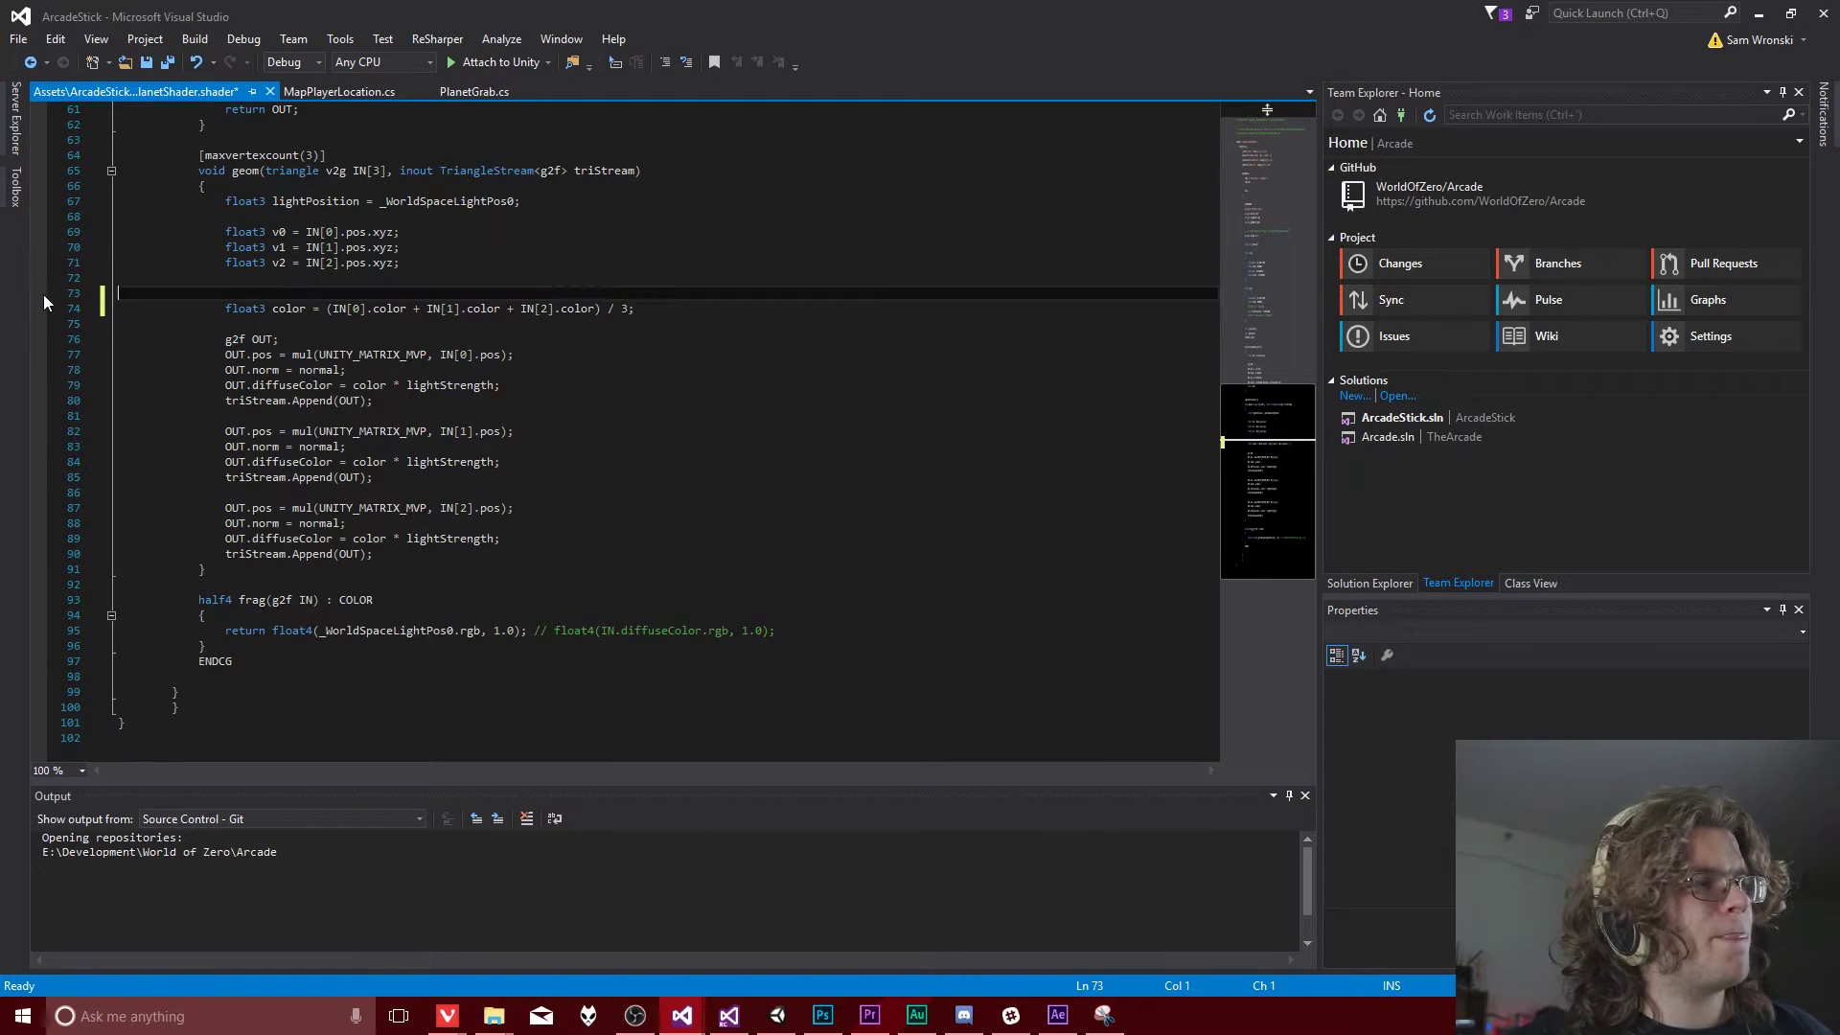
pyautogui.hotkey('ctrl', 's')
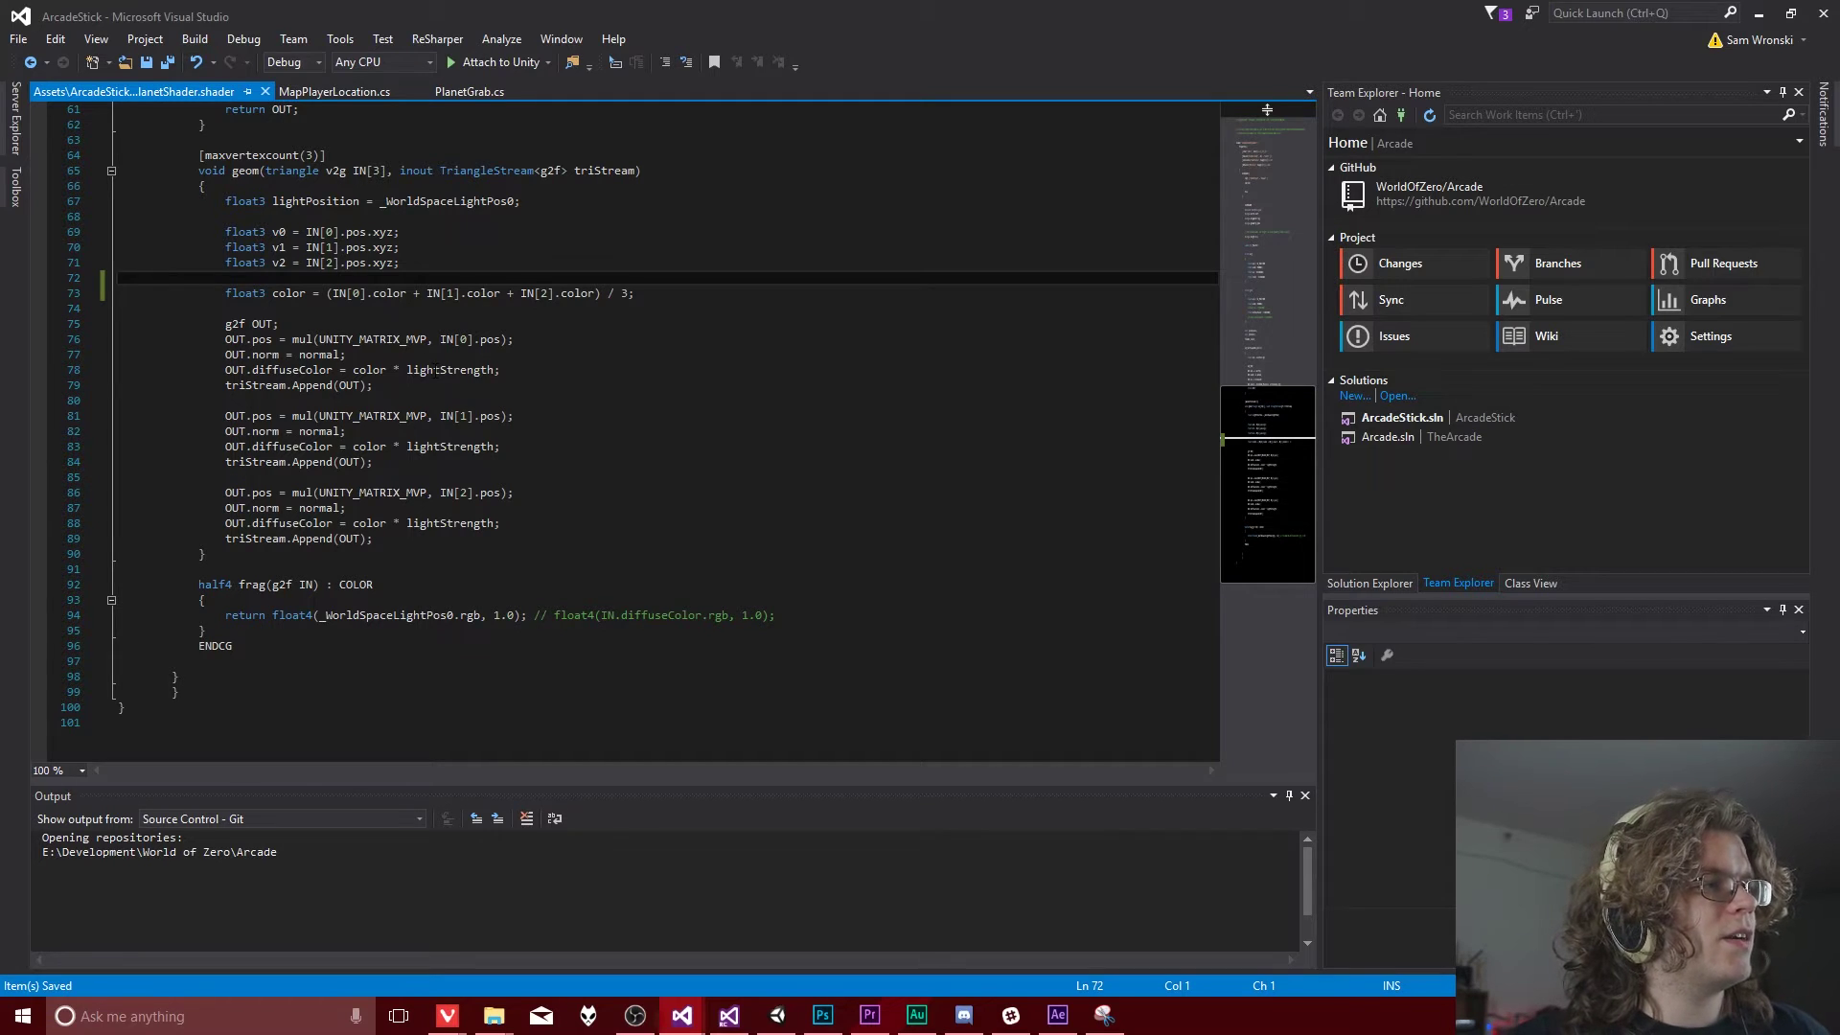
# Step: Remove the lightStrength multiplication from the three OUT.diffuseColor assignments in the geom function and save the shader
pyautogui.doubleClick(436, 371)
pyautogui.press('BackSpace')
pyautogui.press('BackSpace')
pyautogui.press('BackSpace')
pyautogui.press('BackSpace')
pyautogui.click(448, 447)
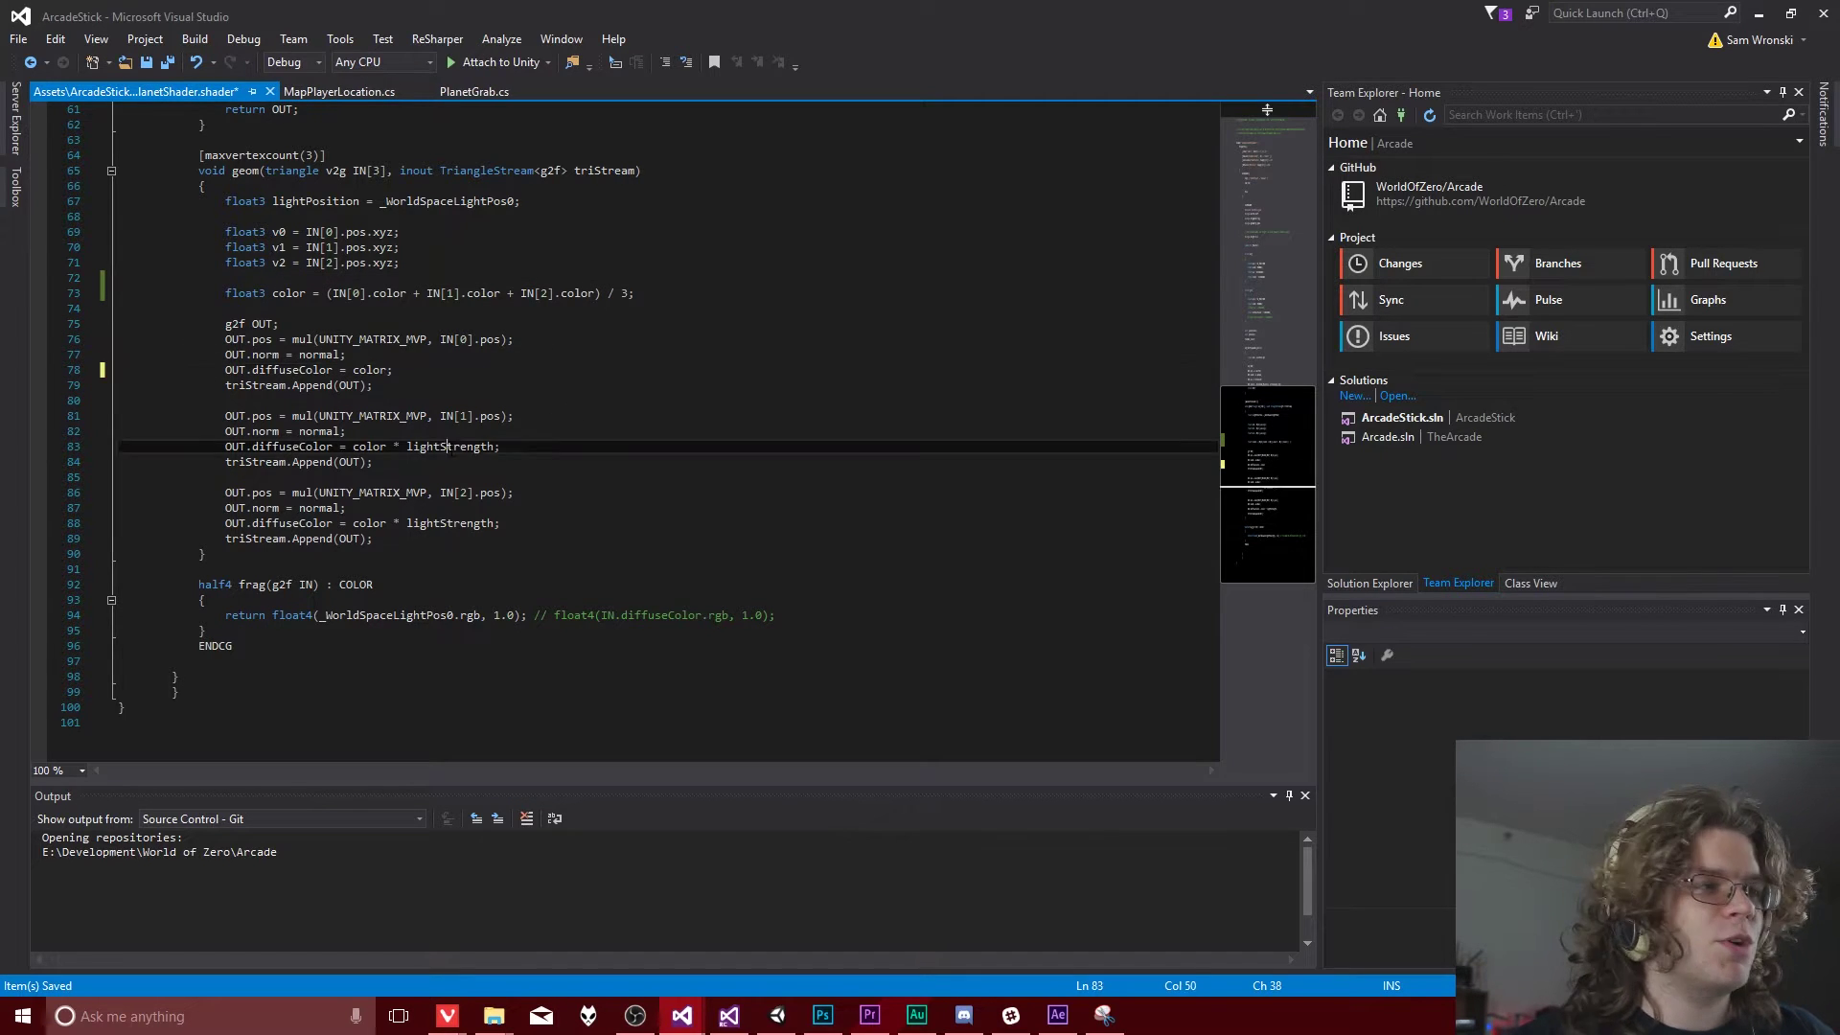
pyautogui.doubleClick(448, 447)
pyautogui.press('BackSpace')
pyautogui.press('BackSpace')
pyautogui.press('BackSpace')
pyautogui.press('BackSpace')
pyautogui.doubleClick(434, 523)
pyautogui.press('BackSpace')
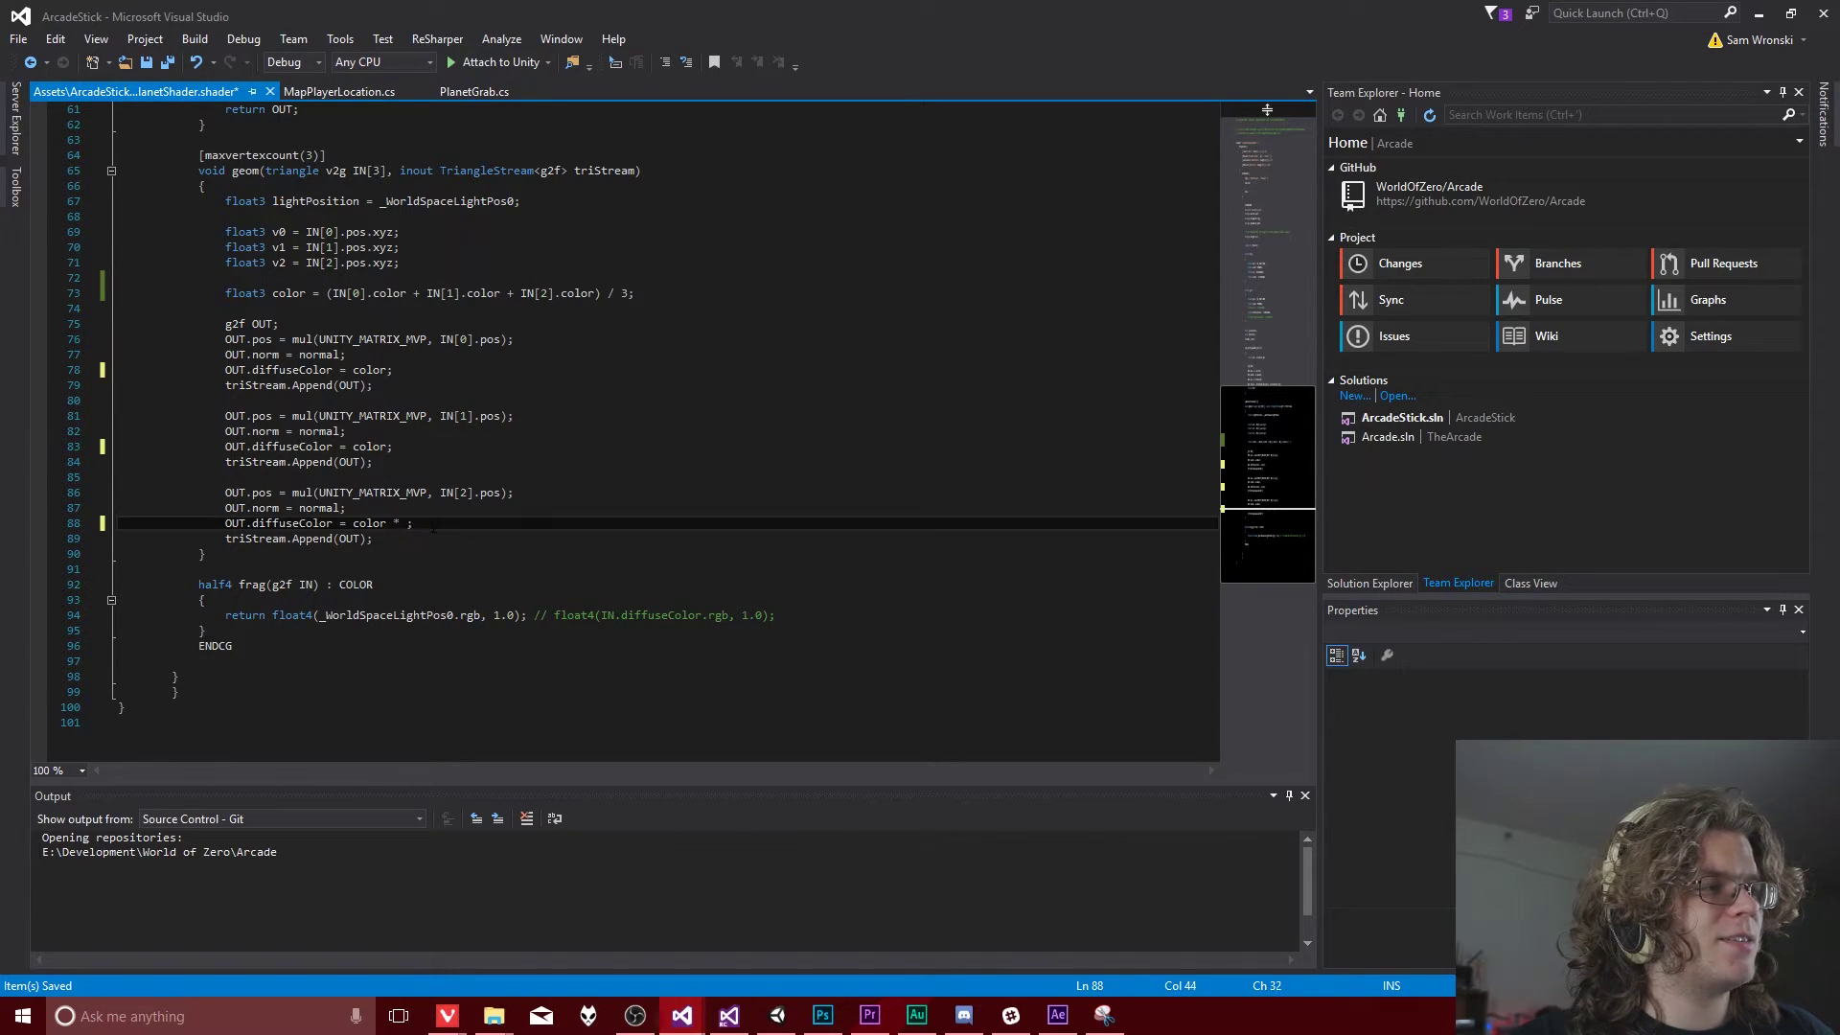
pyautogui.press('BackSpace')
pyautogui.press('BackSpace')
pyautogui.press('BackSpace')
pyautogui.hotkey('ctrl', 's')
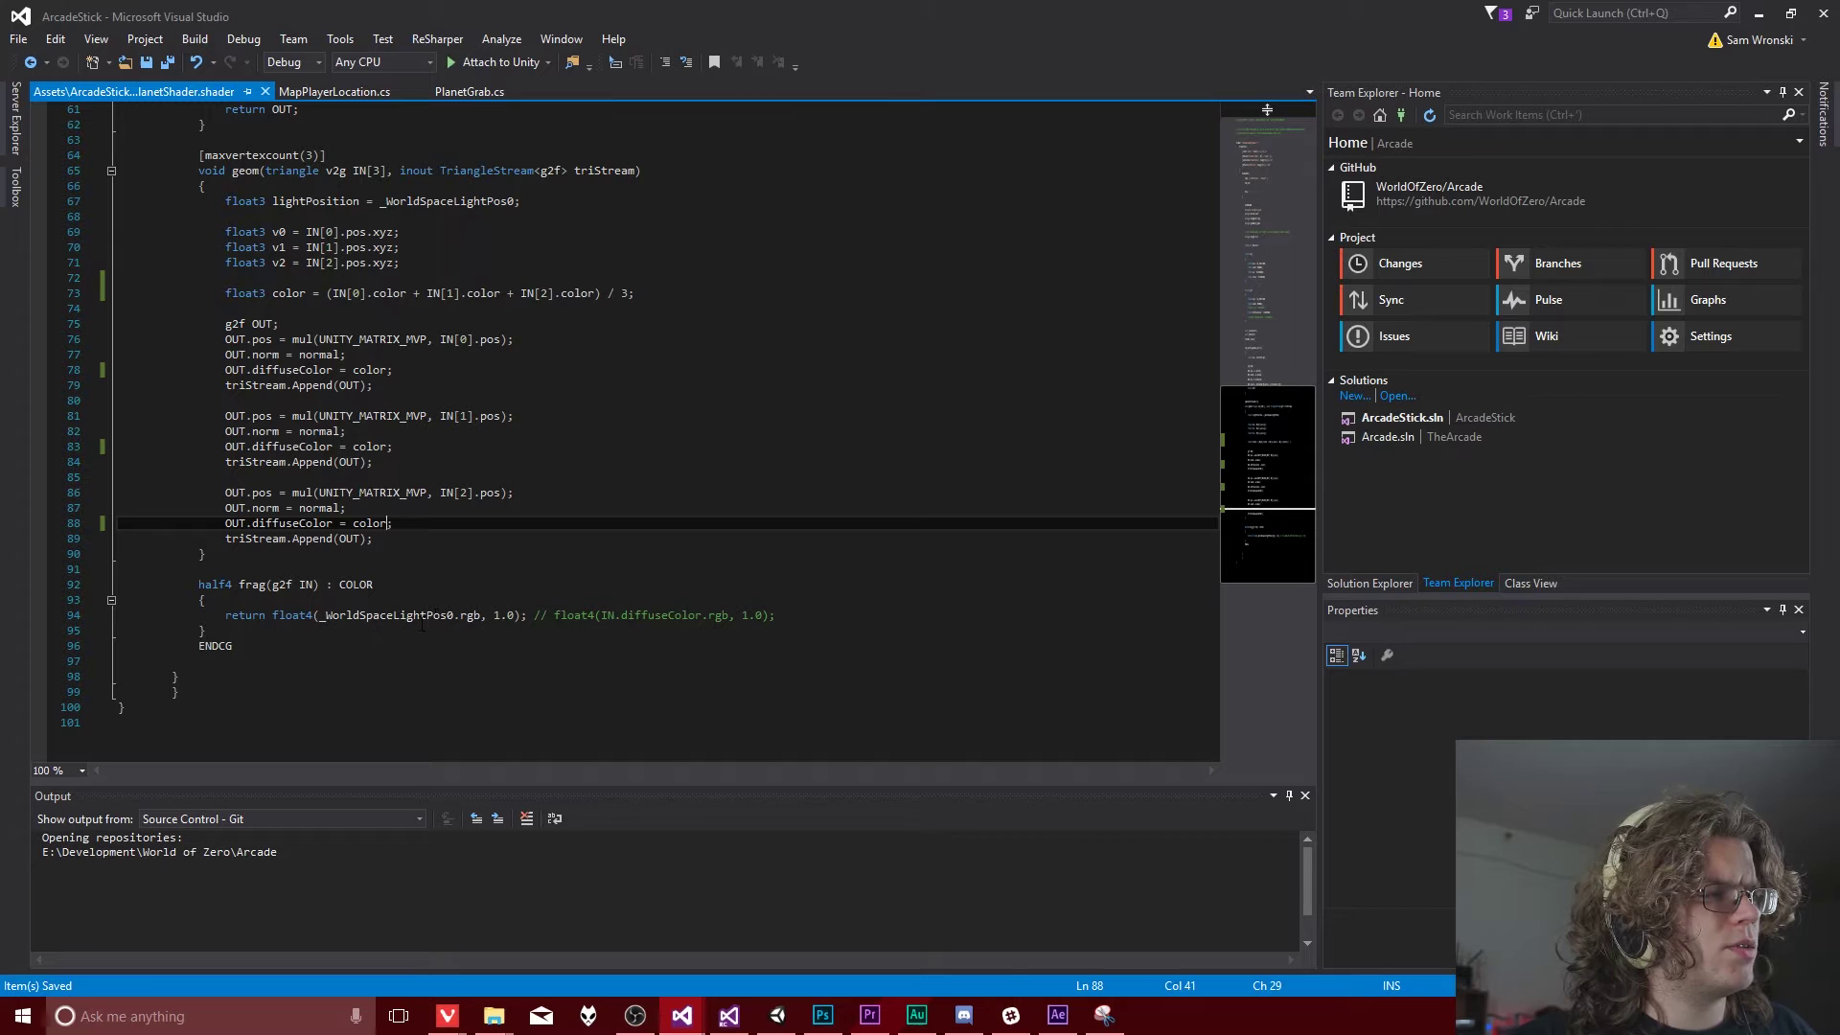
# Step: Make the frag function return float4(IN.diffuseColor.rgb, 1.0) in place of the light position color, and save
pyautogui.moveTo(554, 614); pyautogui.dragTo(273, 614)
pyautogui.press('BackSpace')
pyautogui.hotkey('ctrl', 's')
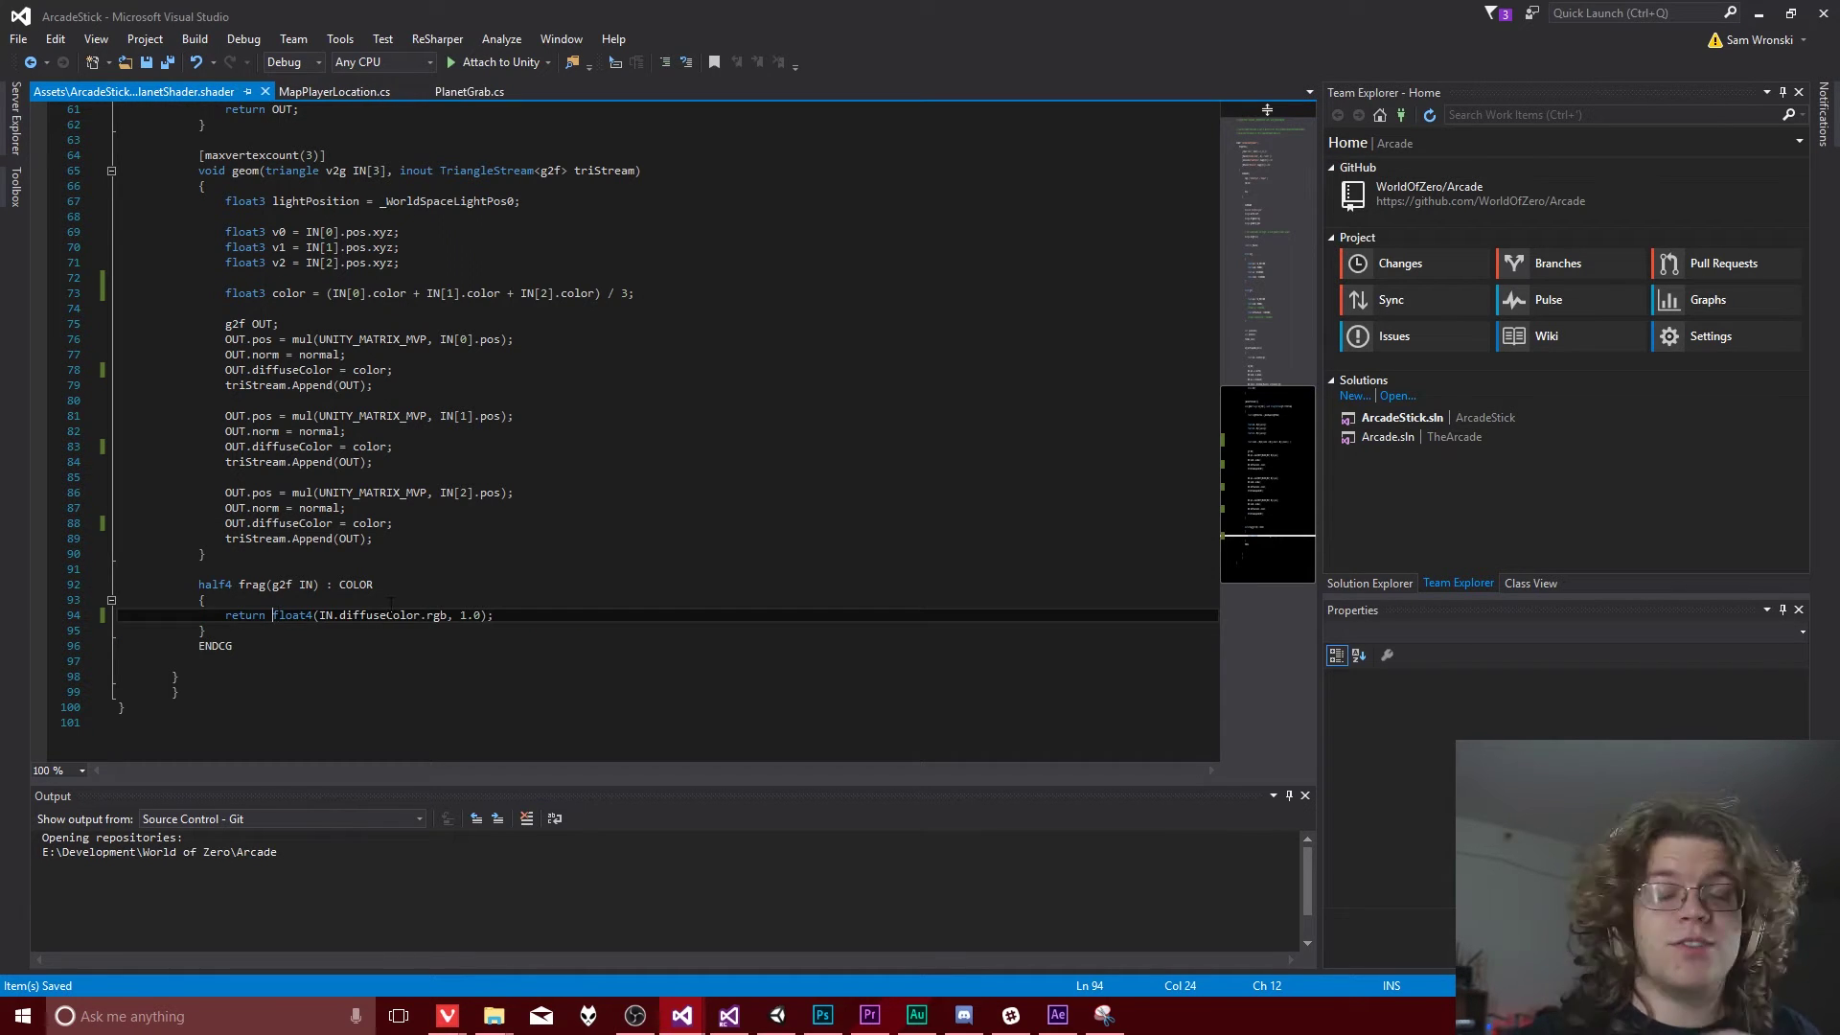
# Step: Switch to Unity, look up the shader error in the console and open its source line in the code
pyautogui.scroll(10, 423, 587)
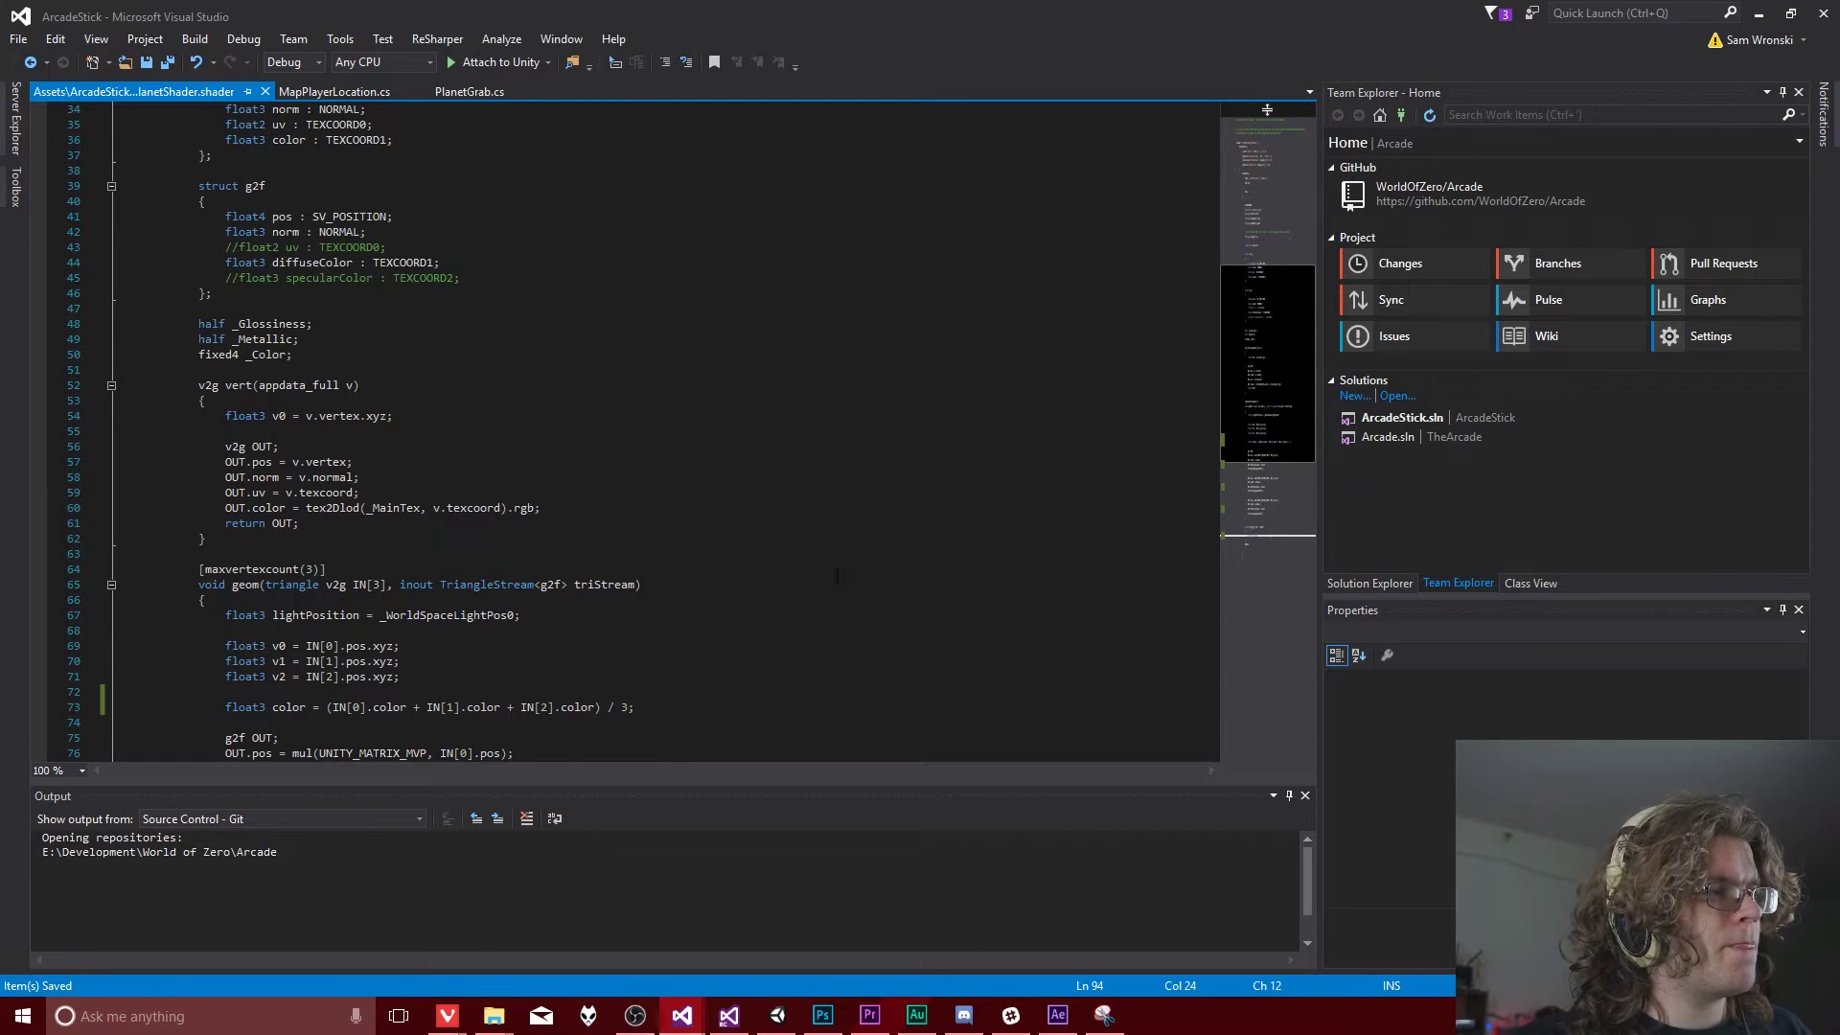
pyautogui.scroll(2, 815, 593)
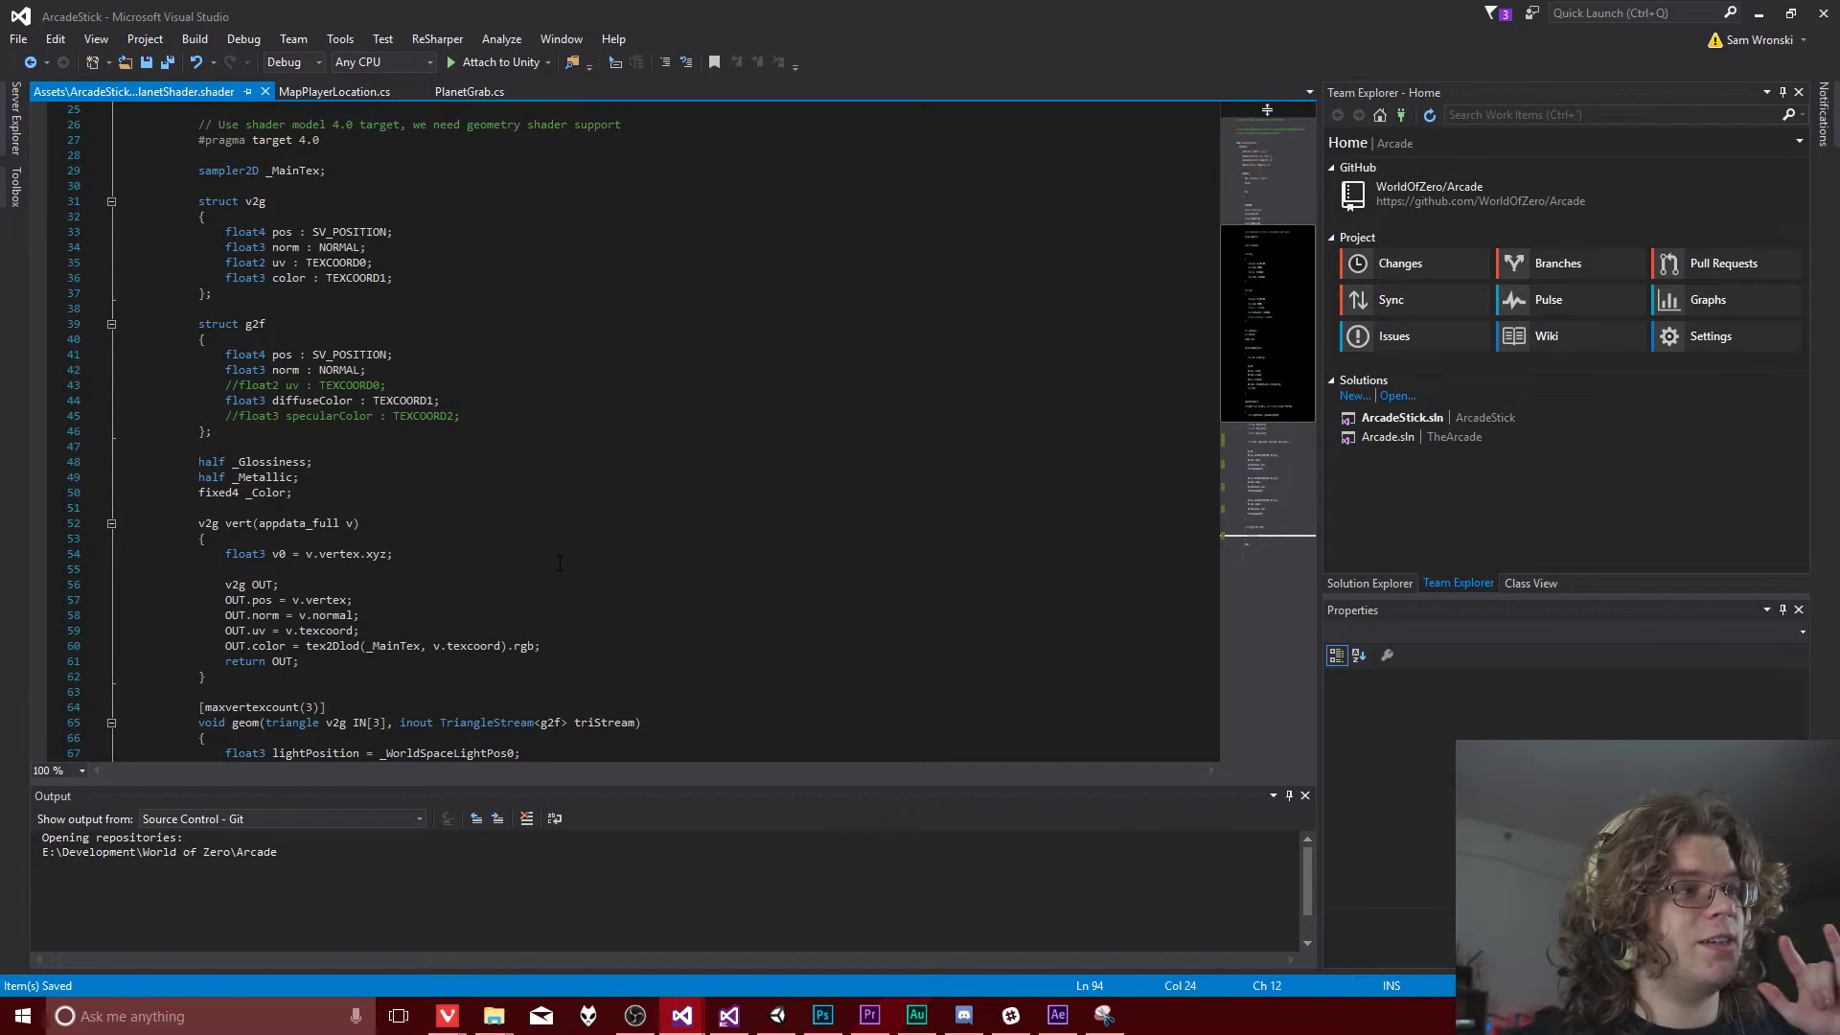
pyautogui.click(777, 1015)
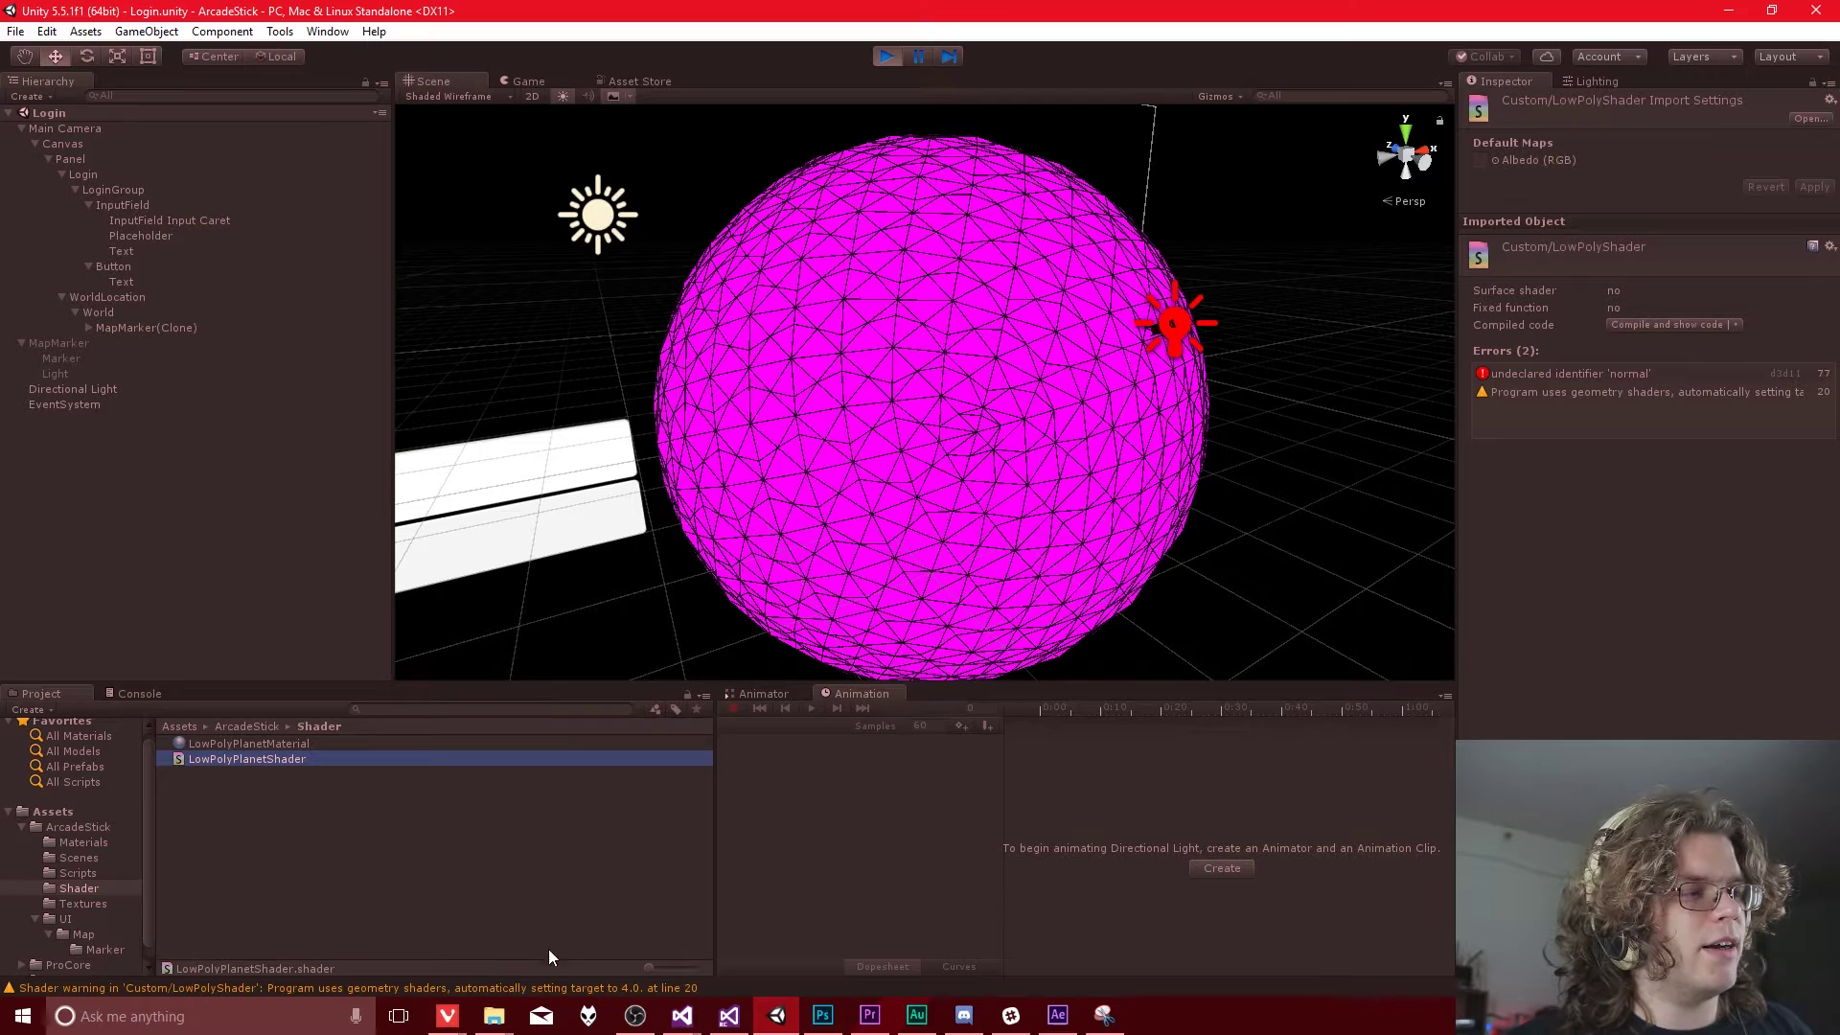
pyautogui.click(516, 987)
pyautogui.doubleClick(333, 738)
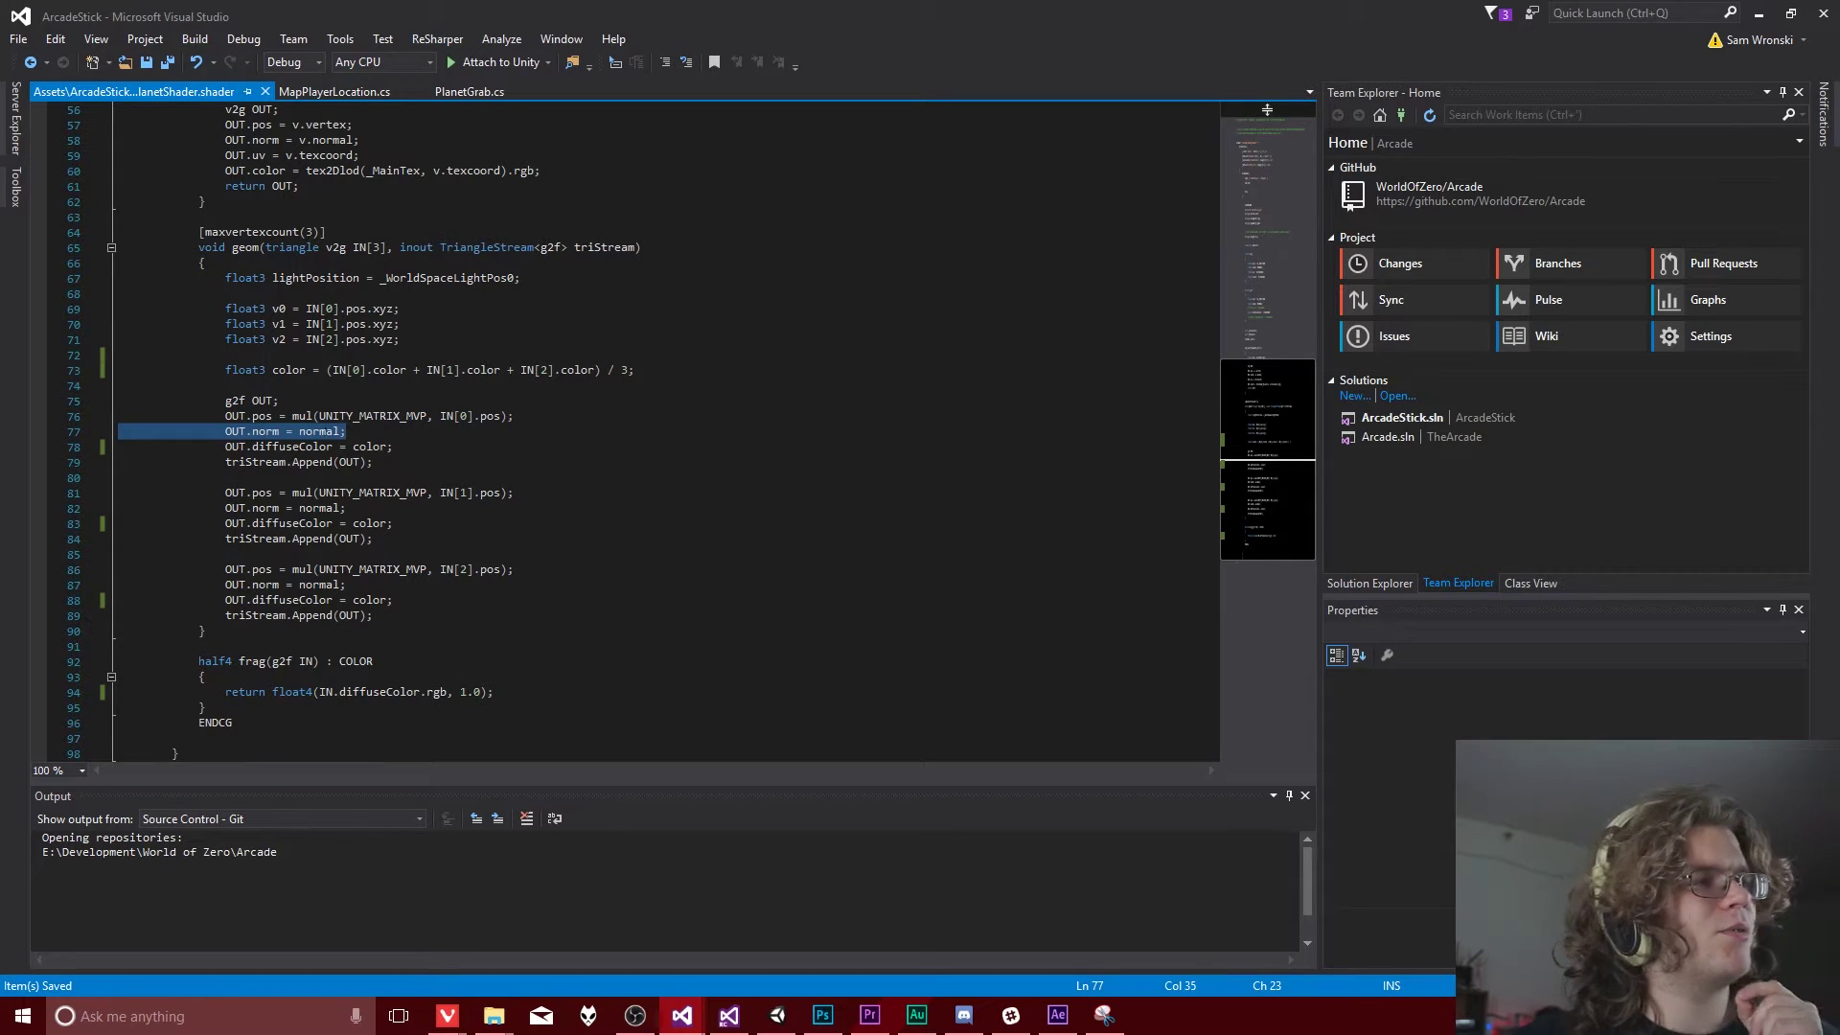
# Step: Undo the recent shader edits until the float3 normal and float4 worldNormal declarations are back in the geom function
pyautogui.press('Up')
pyautogui.press('Up')
pyautogui.press('Up')
pyautogui.press('Up')
pyautogui.press('End')
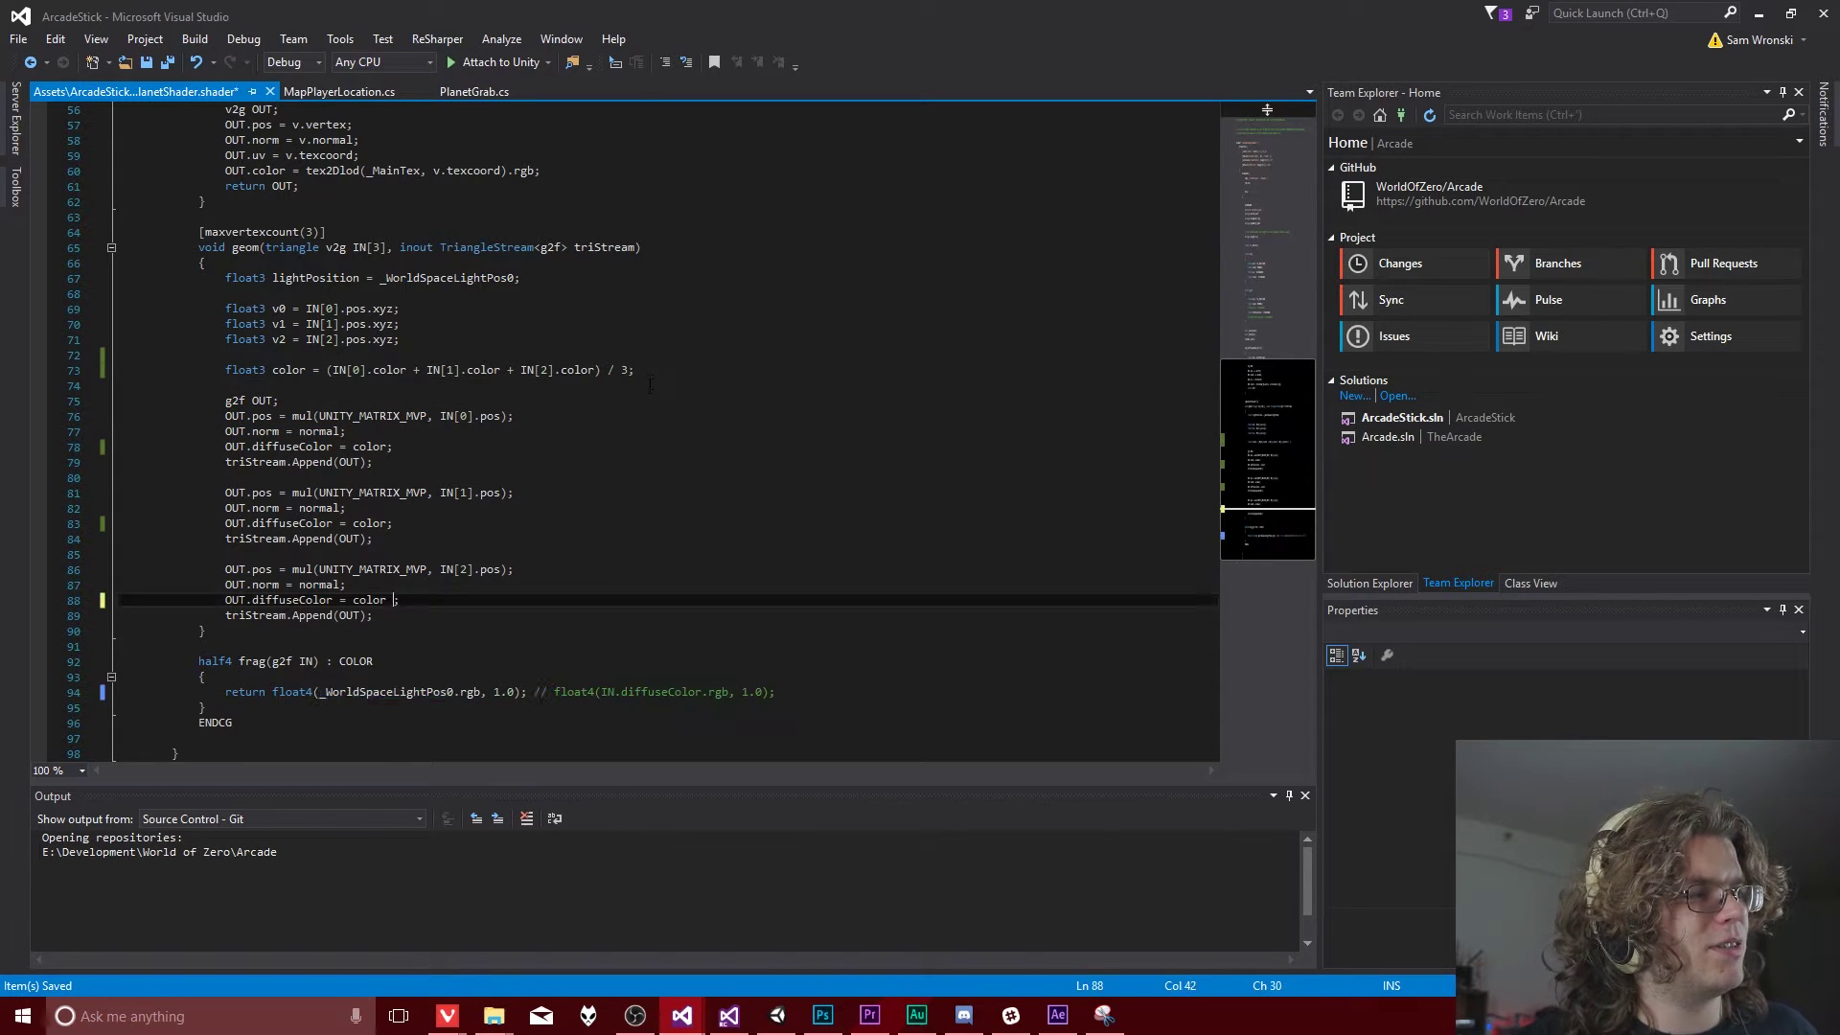
pyautogui.write('lightStrength')
pyautogui.press('Up')
pyautogui.press('Up')
pyautogui.press('Up')
pyautogui.press('Up')
pyautogui.press('Up')
pyautogui.press('Left')
pyautogui.write('* lightStrength')
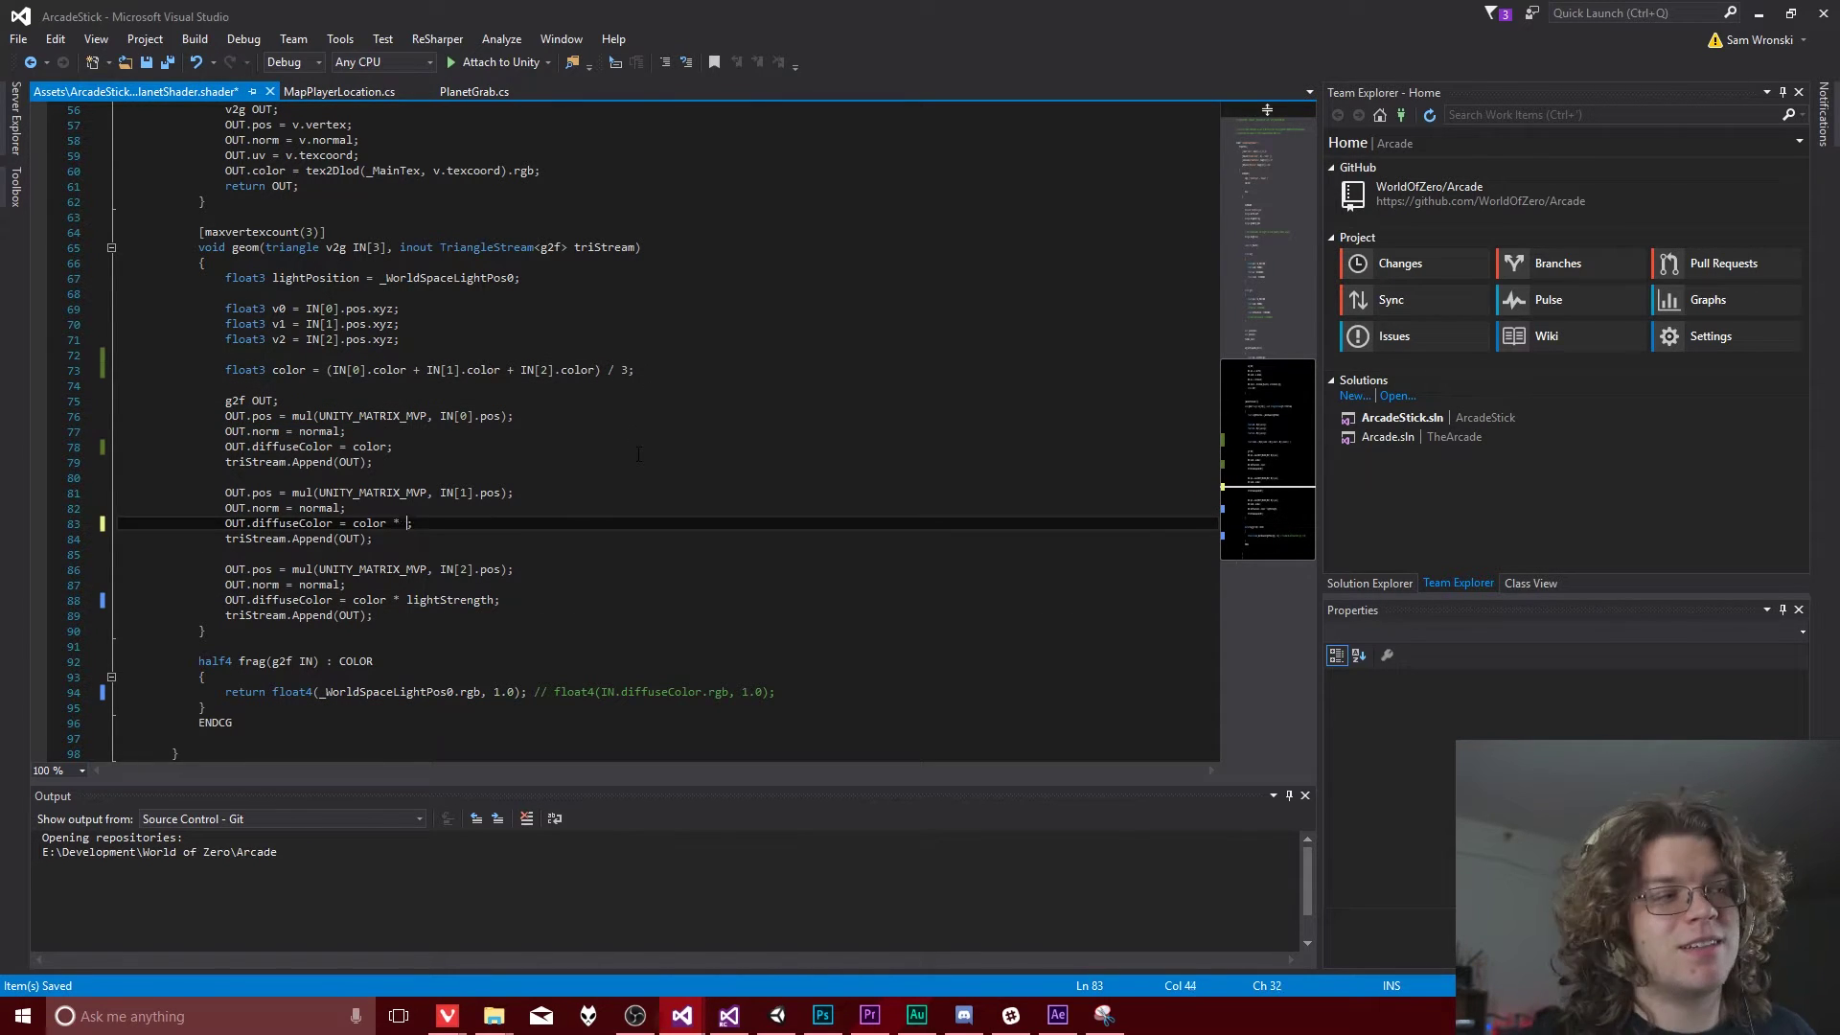
pyautogui.press('Up')
pyautogui.press('Up')
pyautogui.press('Up')
pyautogui.press('Up')
pyautogui.press('Up')
pyautogui.press('Left')
pyautogui.write('lightStrength')
pyautogui.write('float3 normal = normalize(cross(v0 - v1, v1 - v2)); float4 worldNormal = normalize(mul(unity_ObjectToWorld, normal));')
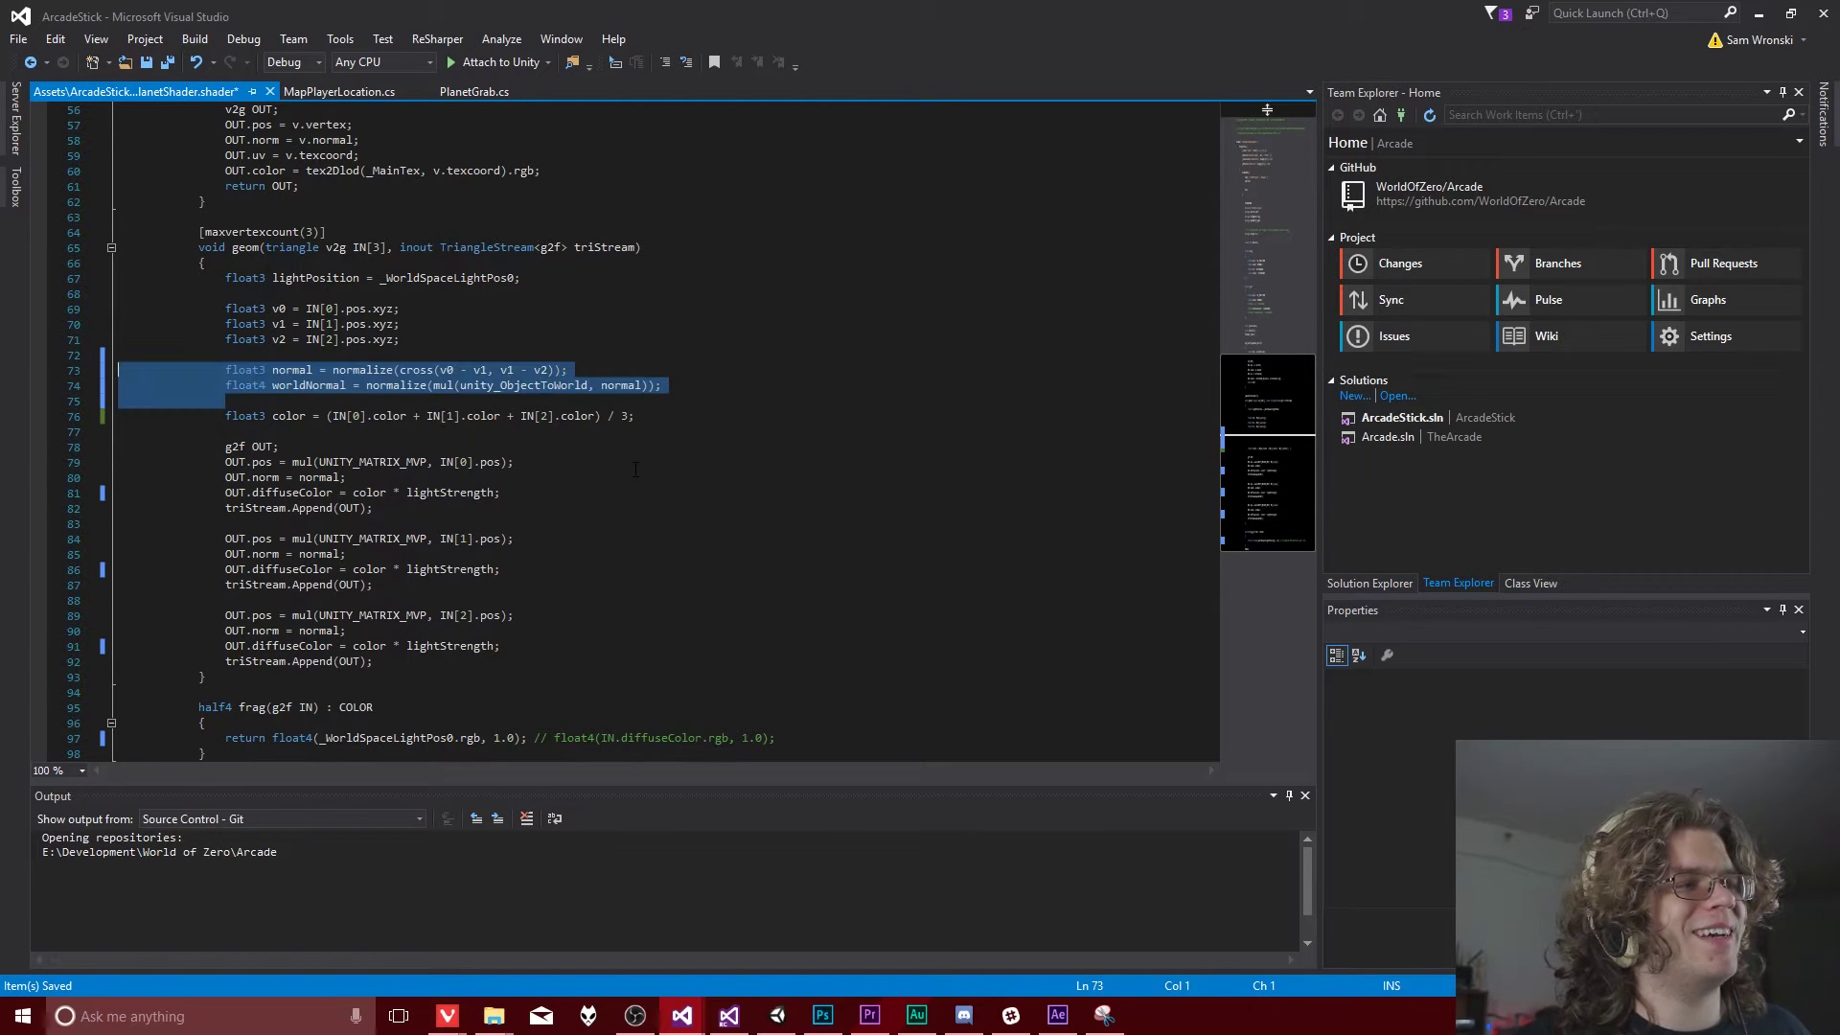
# Step: Delete the worldNormal declaration, make frag return only float4(IN.diffuseColor.rgb, 1.0), and save the shader
pyautogui.moveTo(679, 386); pyautogui.dragTo(679, 374)
pyautogui.press('BackSpace')
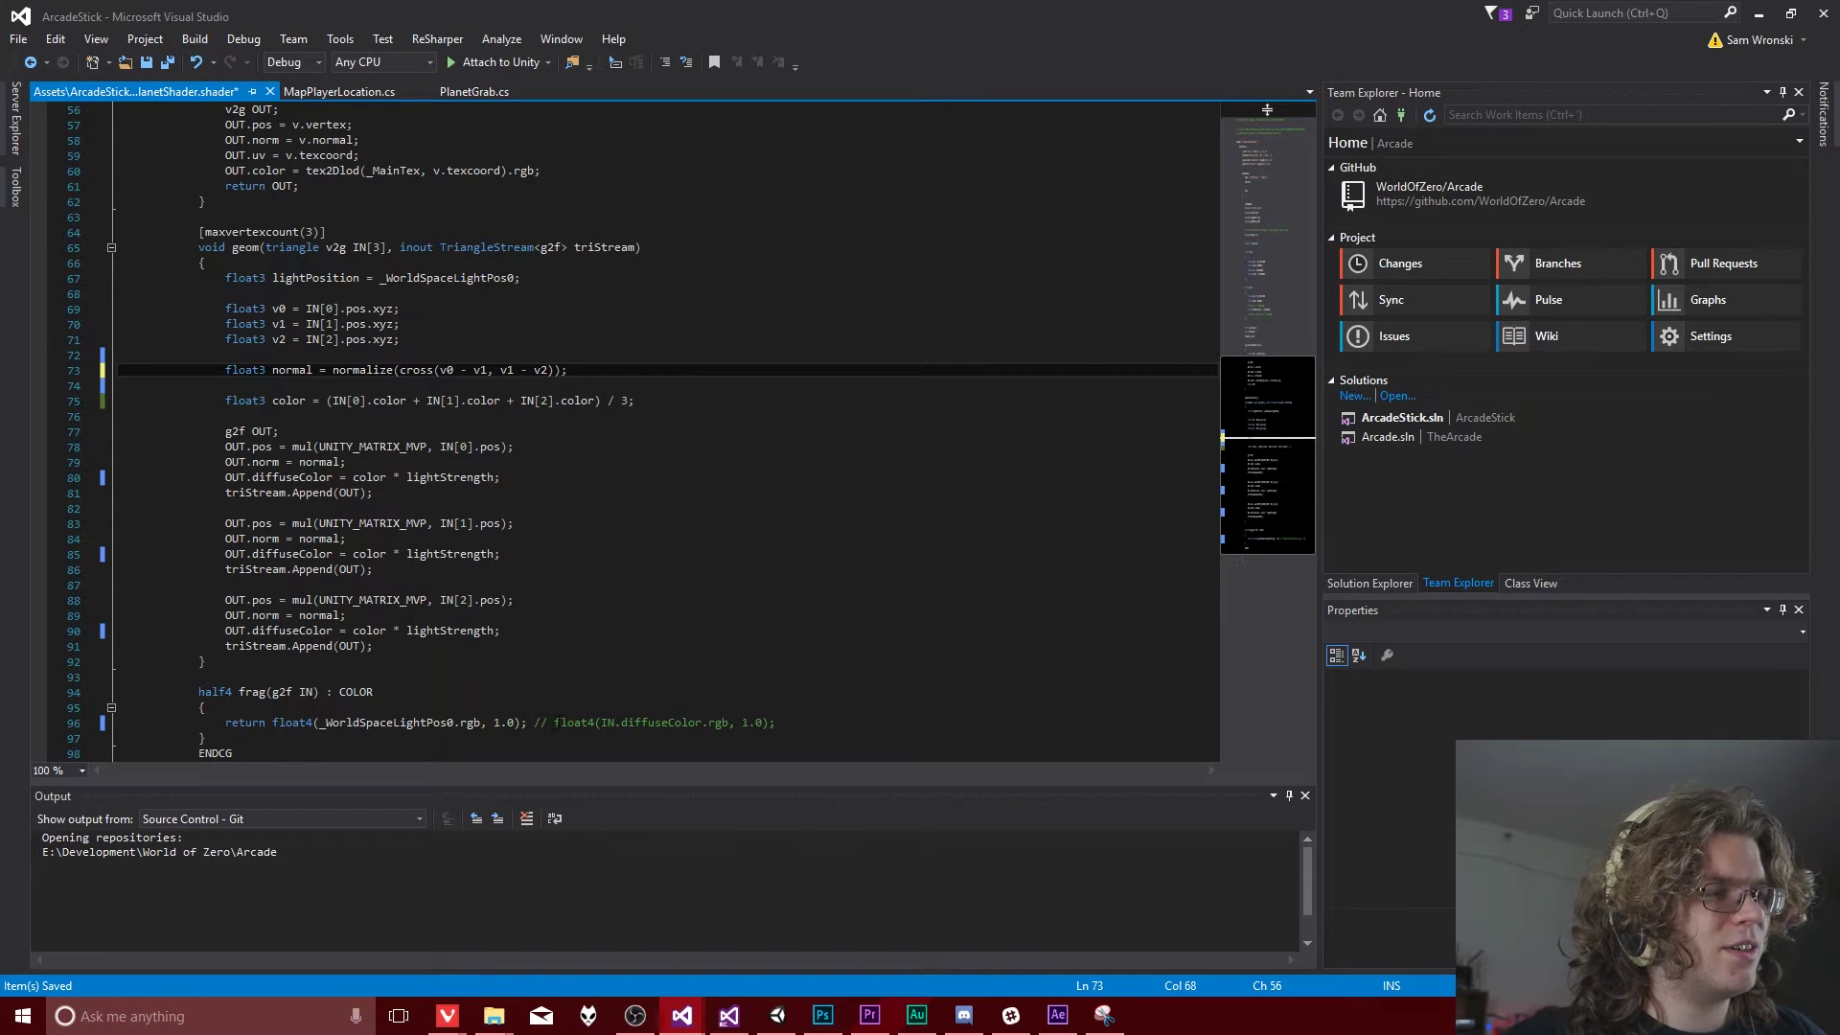
pyautogui.moveTo(553, 723); pyautogui.dragTo(267, 722)
pyautogui.press('BackSpace')
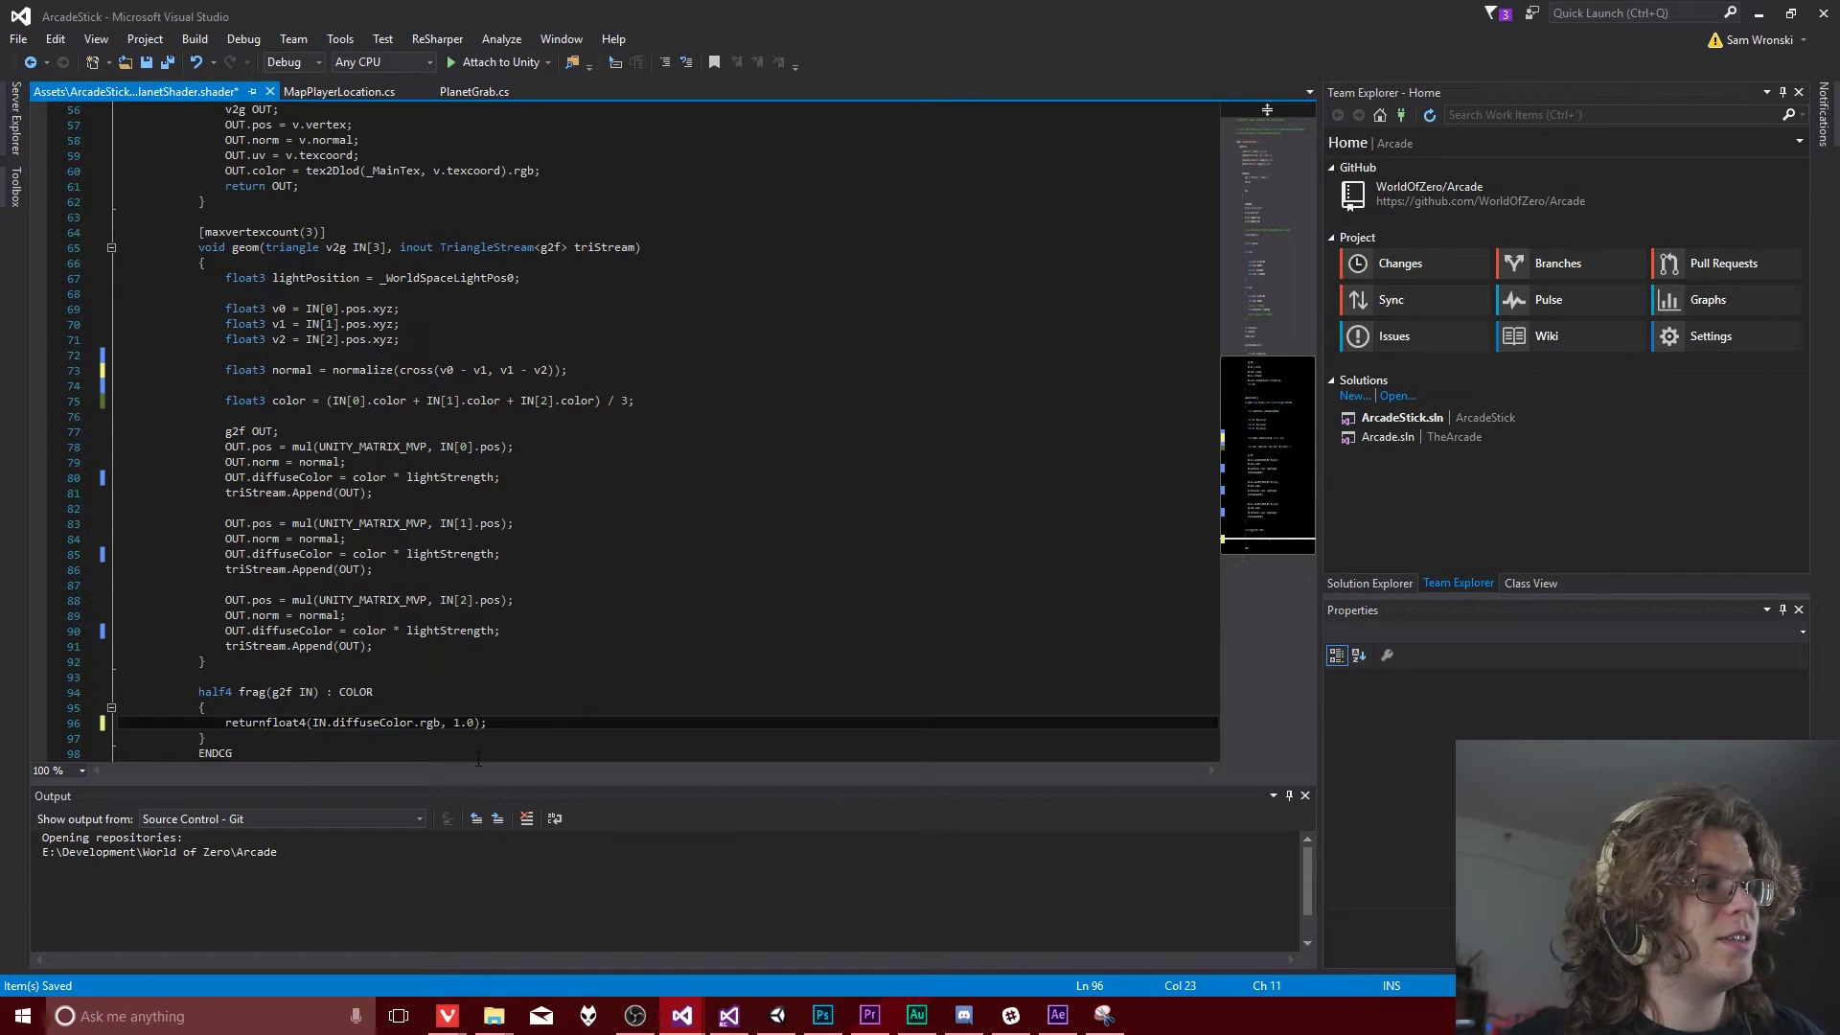
pyautogui.hotkey('ctrl', 's')
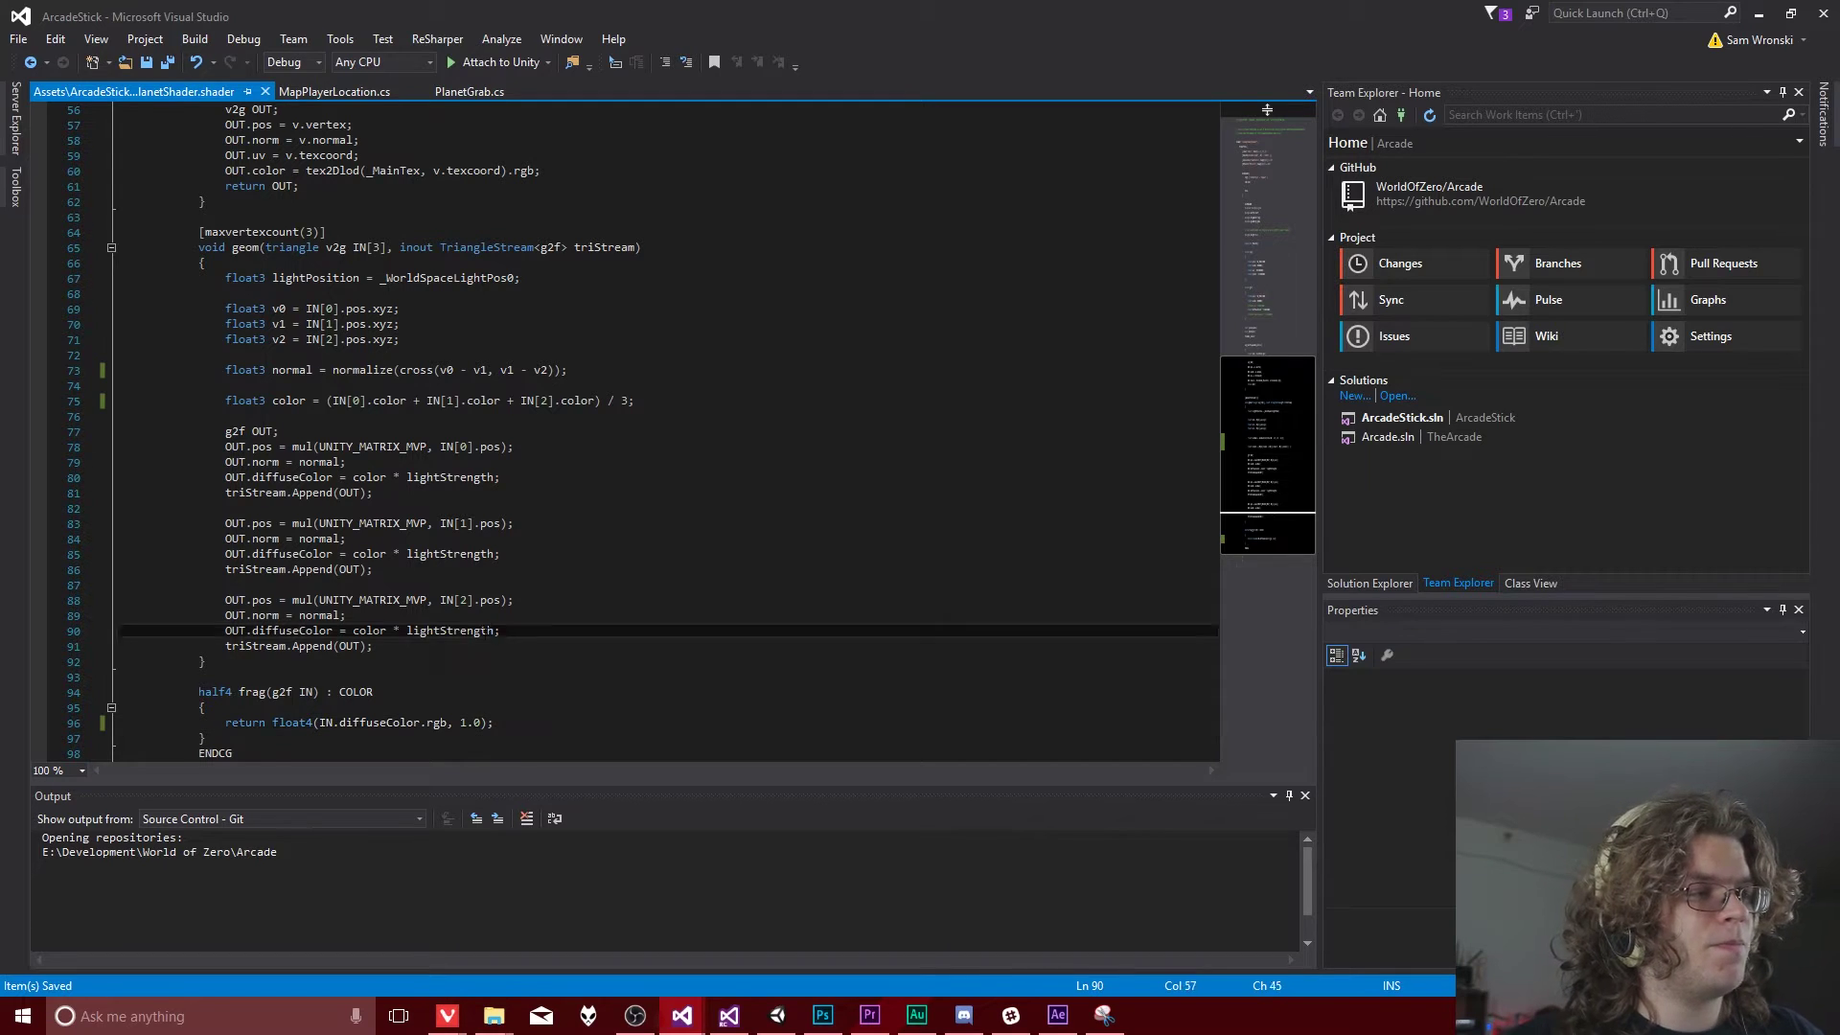
# Step: Reduce all three OUT.diffuseColor assignments in geom to plain color, without lightStrength, and save the shader
pyautogui.moveTo(503, 632); pyautogui.dragTo(388, 631)
pyautogui.press('BackSpace')
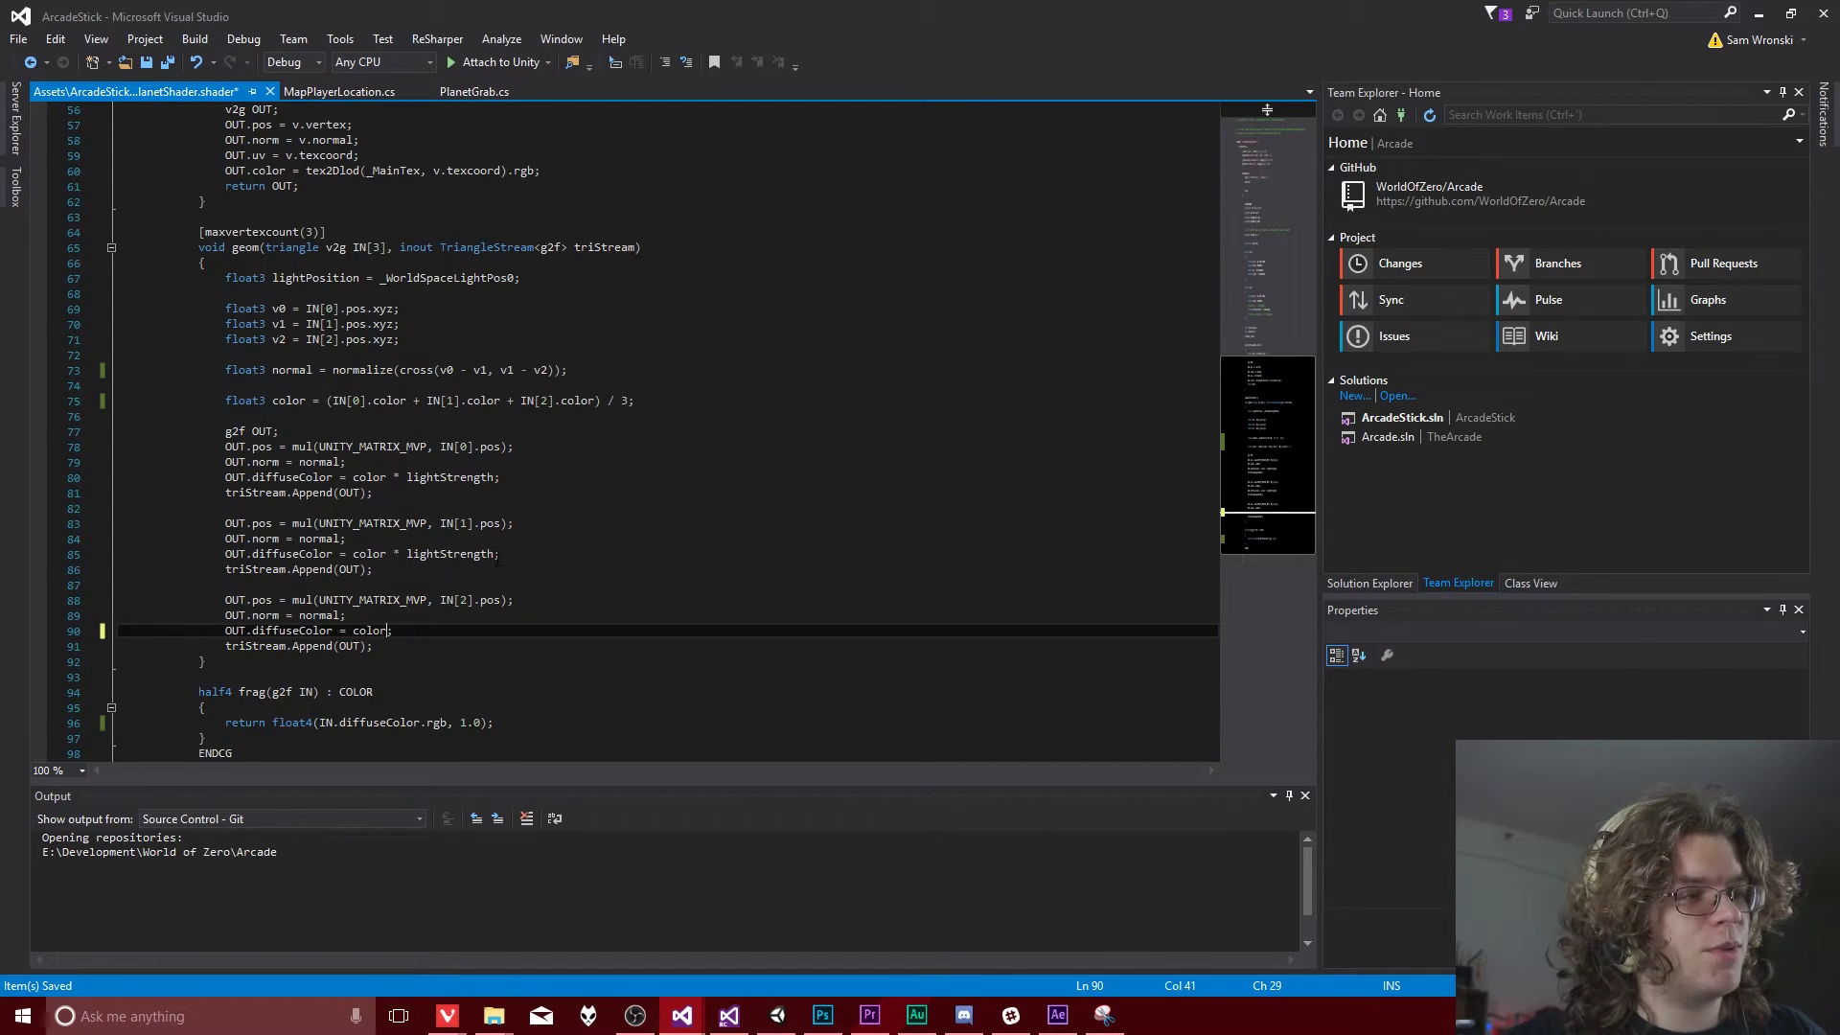
pyautogui.moveTo(498, 556); pyautogui.dragTo(388, 556)
pyautogui.press('BackSpace')
pyautogui.click(495, 476)
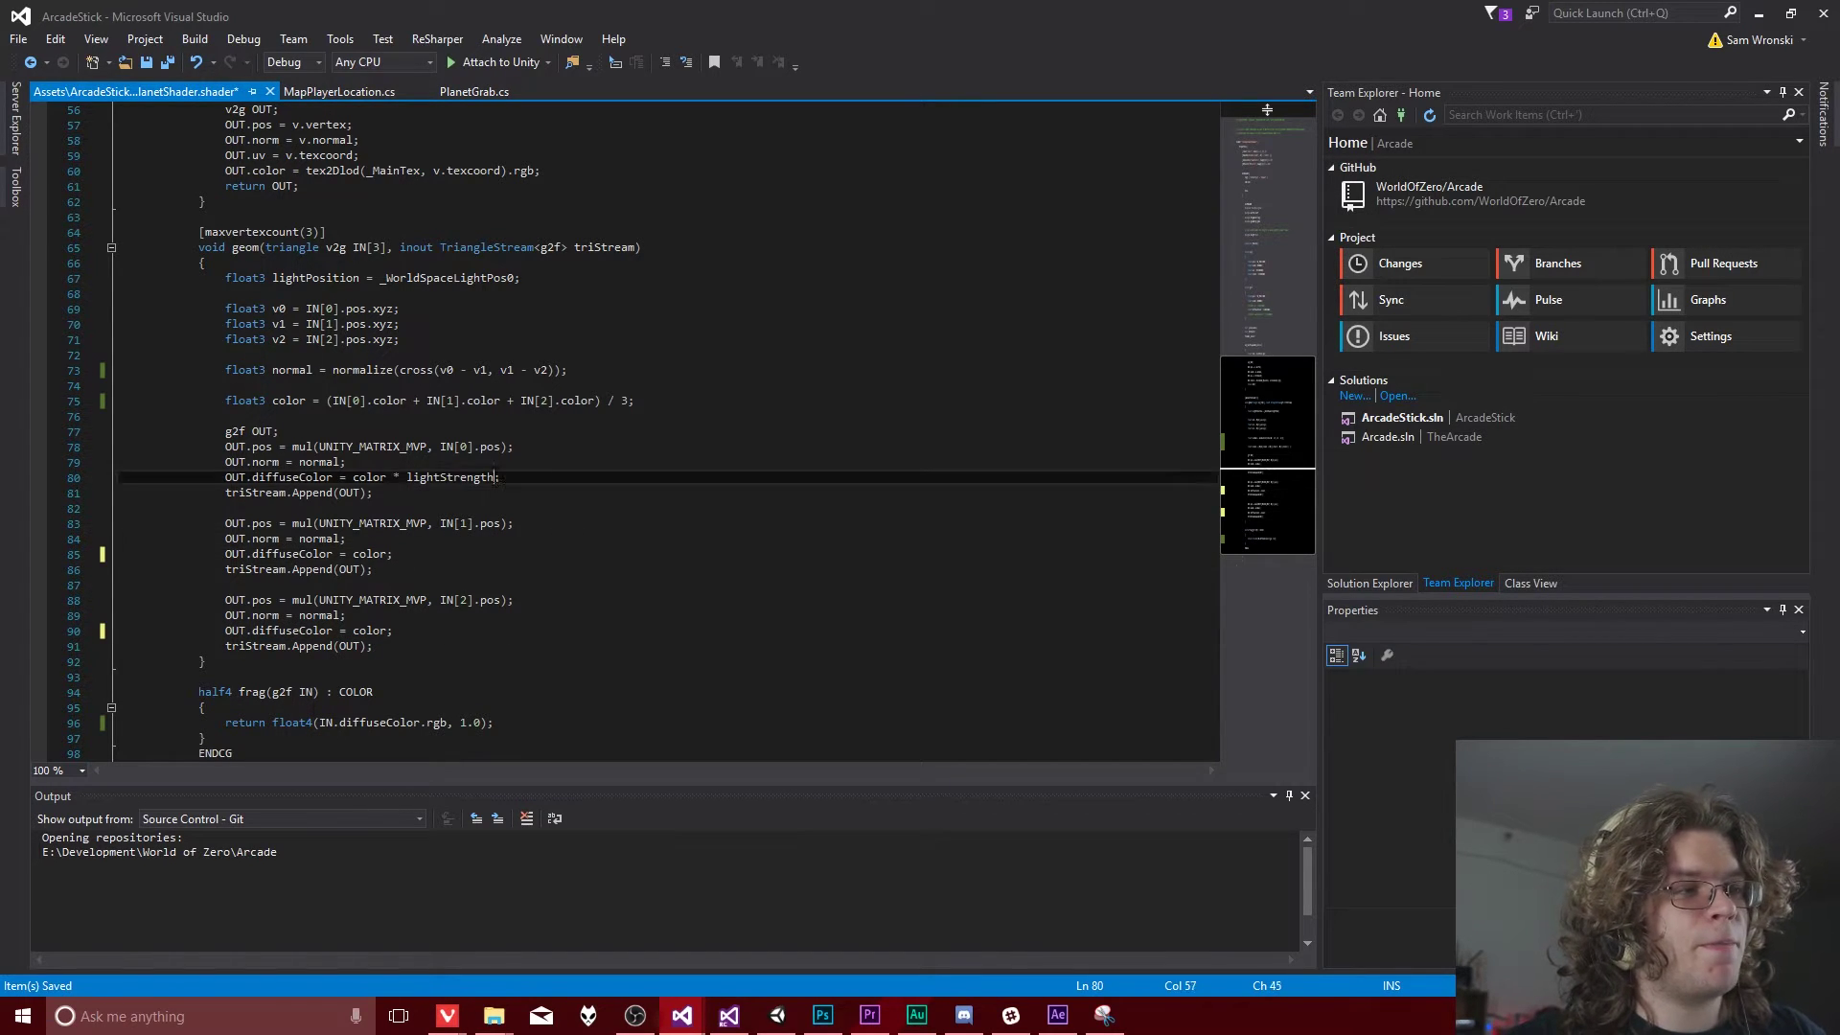
pyautogui.moveTo(496, 476); pyautogui.dragTo(388, 477)
pyautogui.press('BackSpace')
pyautogui.hotkey('ctrl', 's')
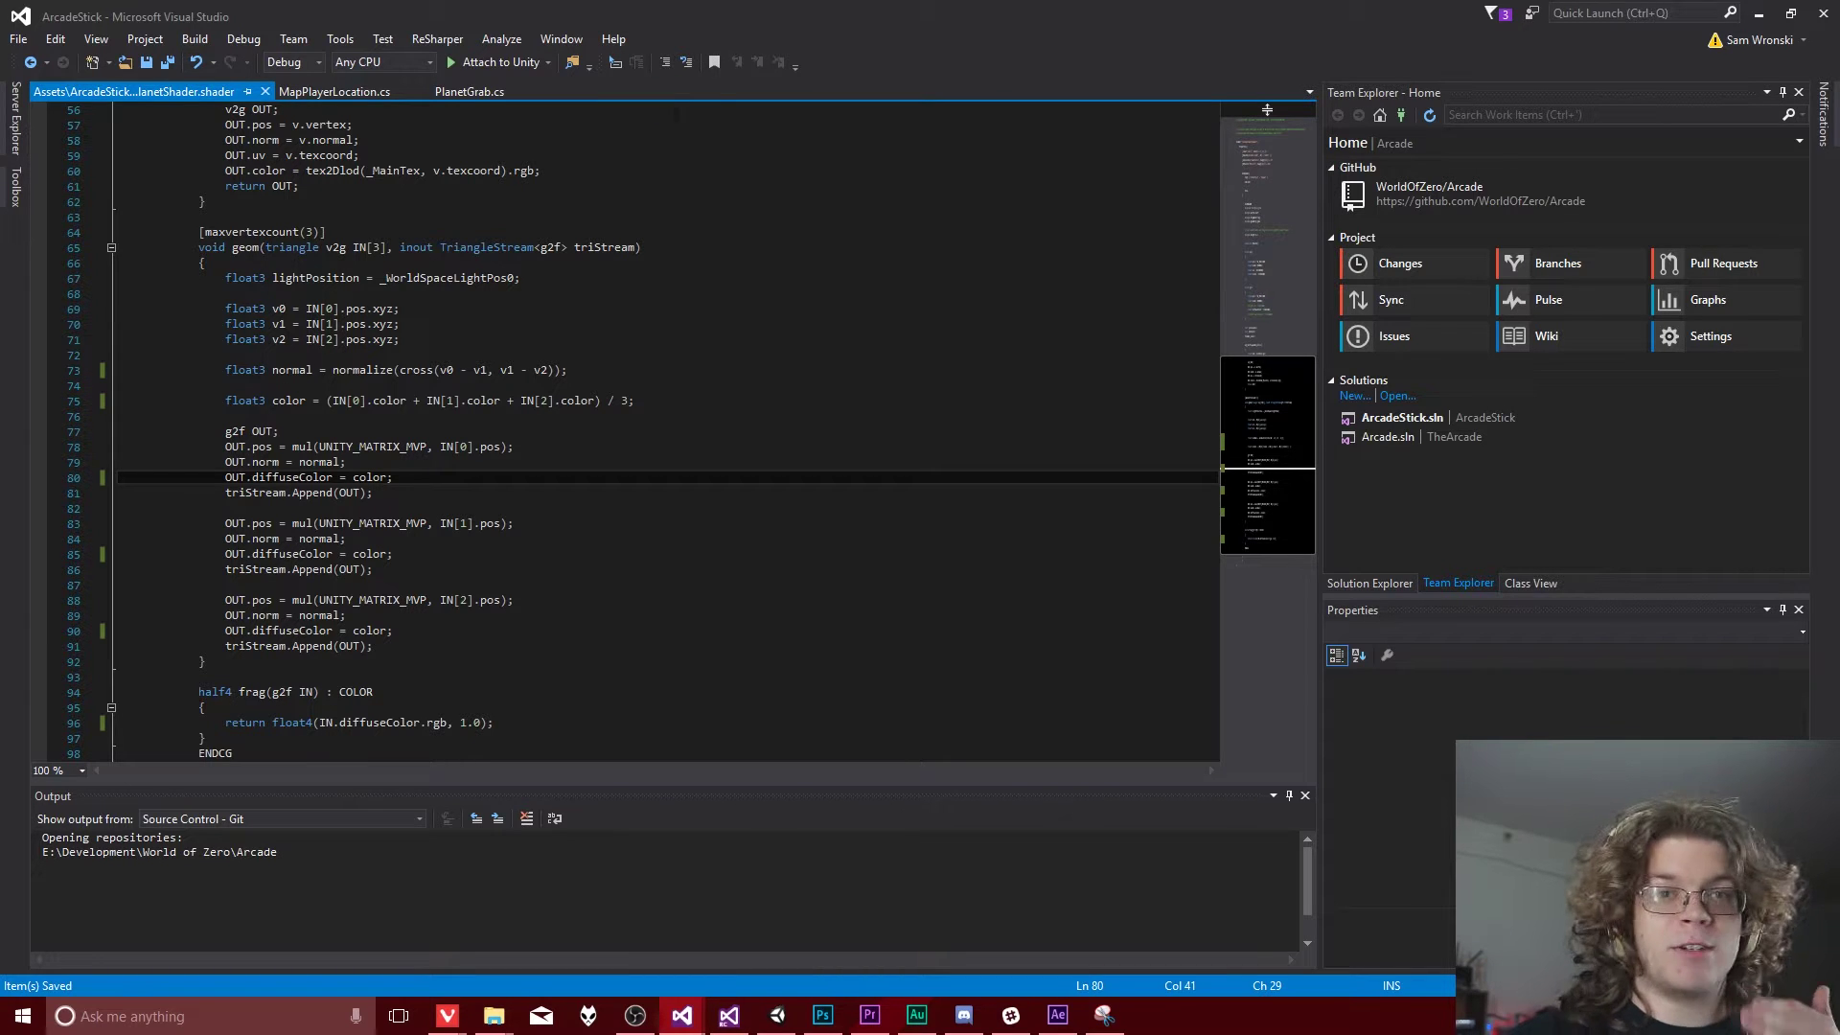
# Step: Switch to Unity and examine the recompiled shader on the World globe from several angles and distances
pyautogui.moveTo(777, 1014)
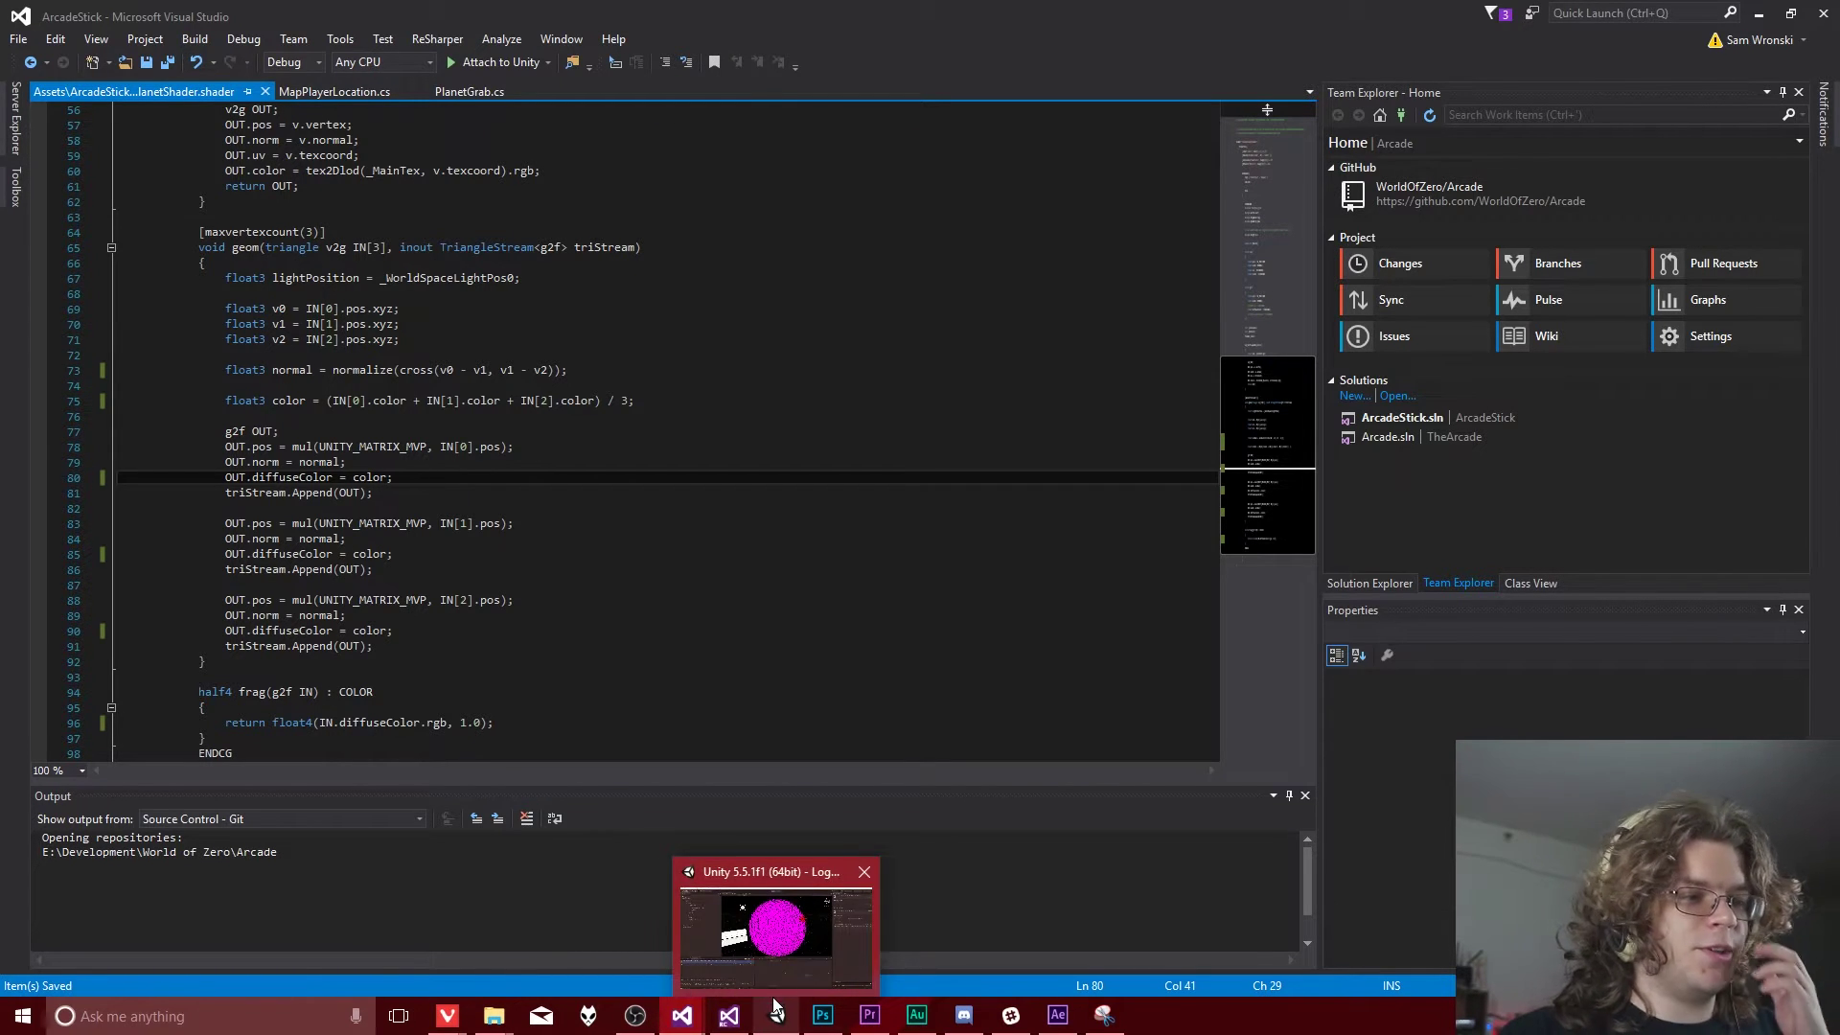
pyautogui.click(778, 920)
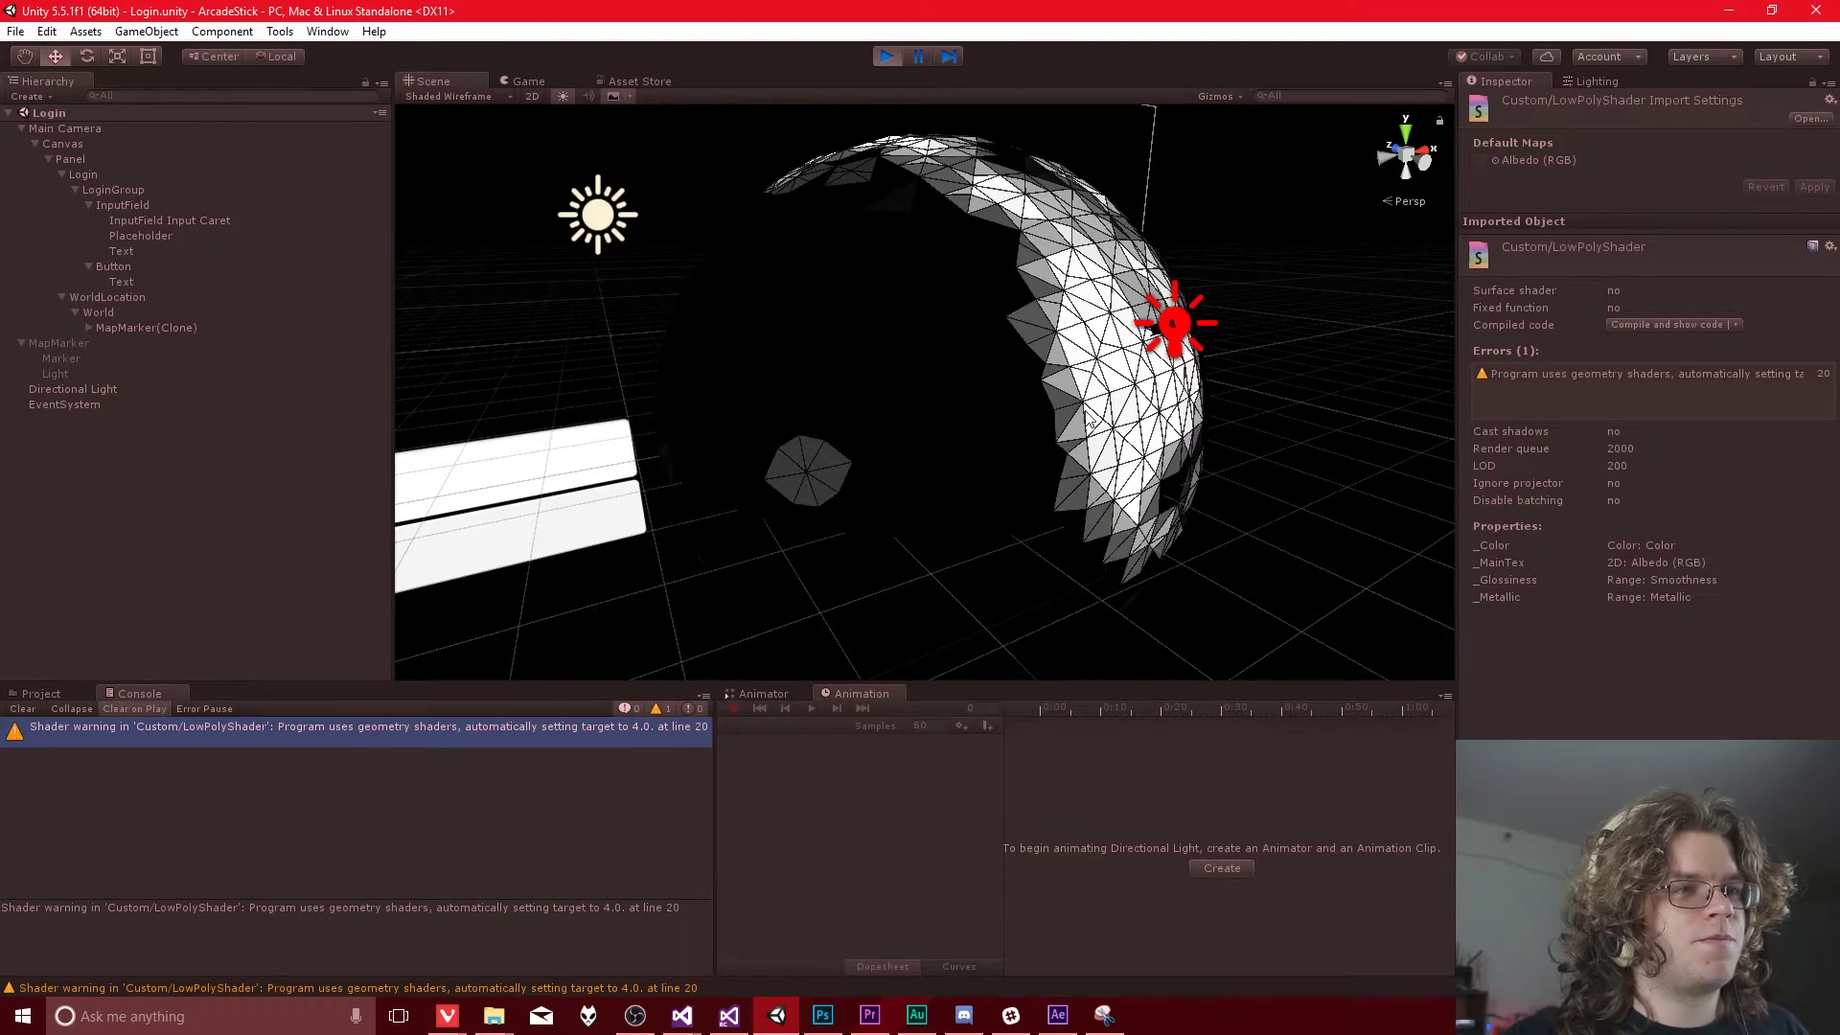
pyautogui.keyDown('alt'); pyautogui.moveTo(1240, 286); pyautogui.dragTo(1277, 402); pyautogui.keyUp('alt')
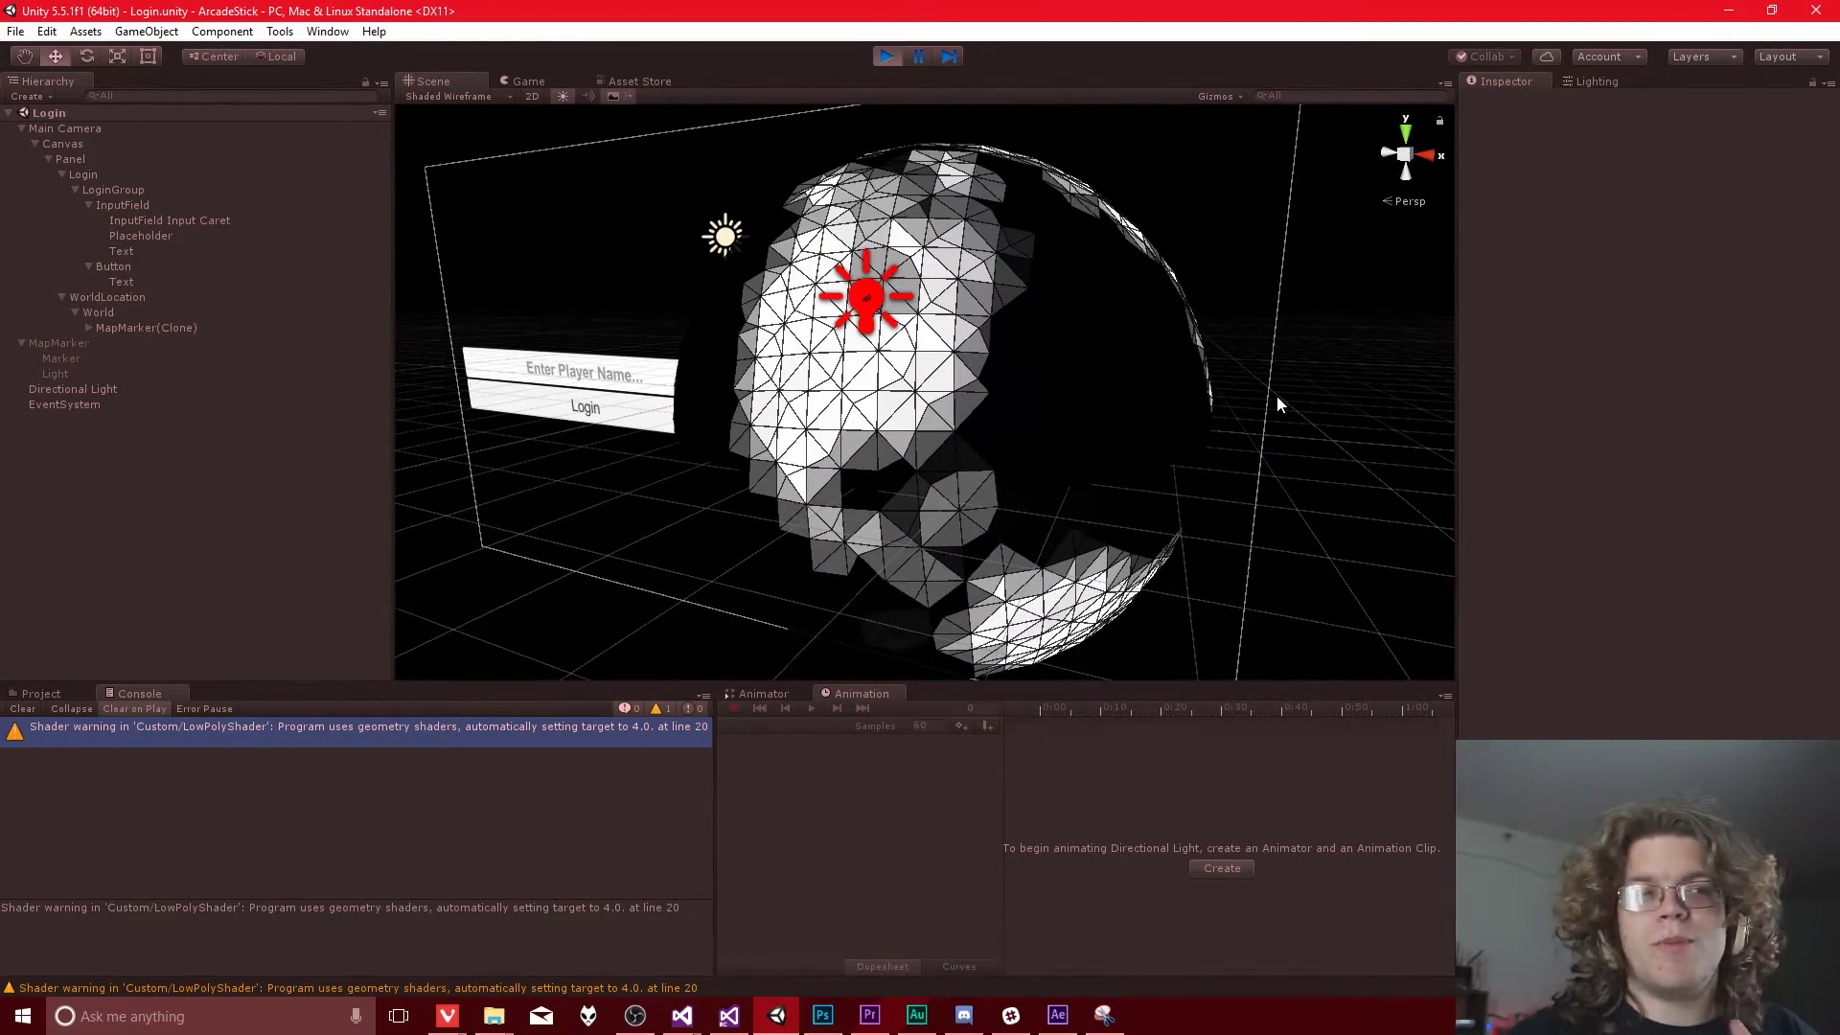
pyautogui.scroll(5, 956, 407)
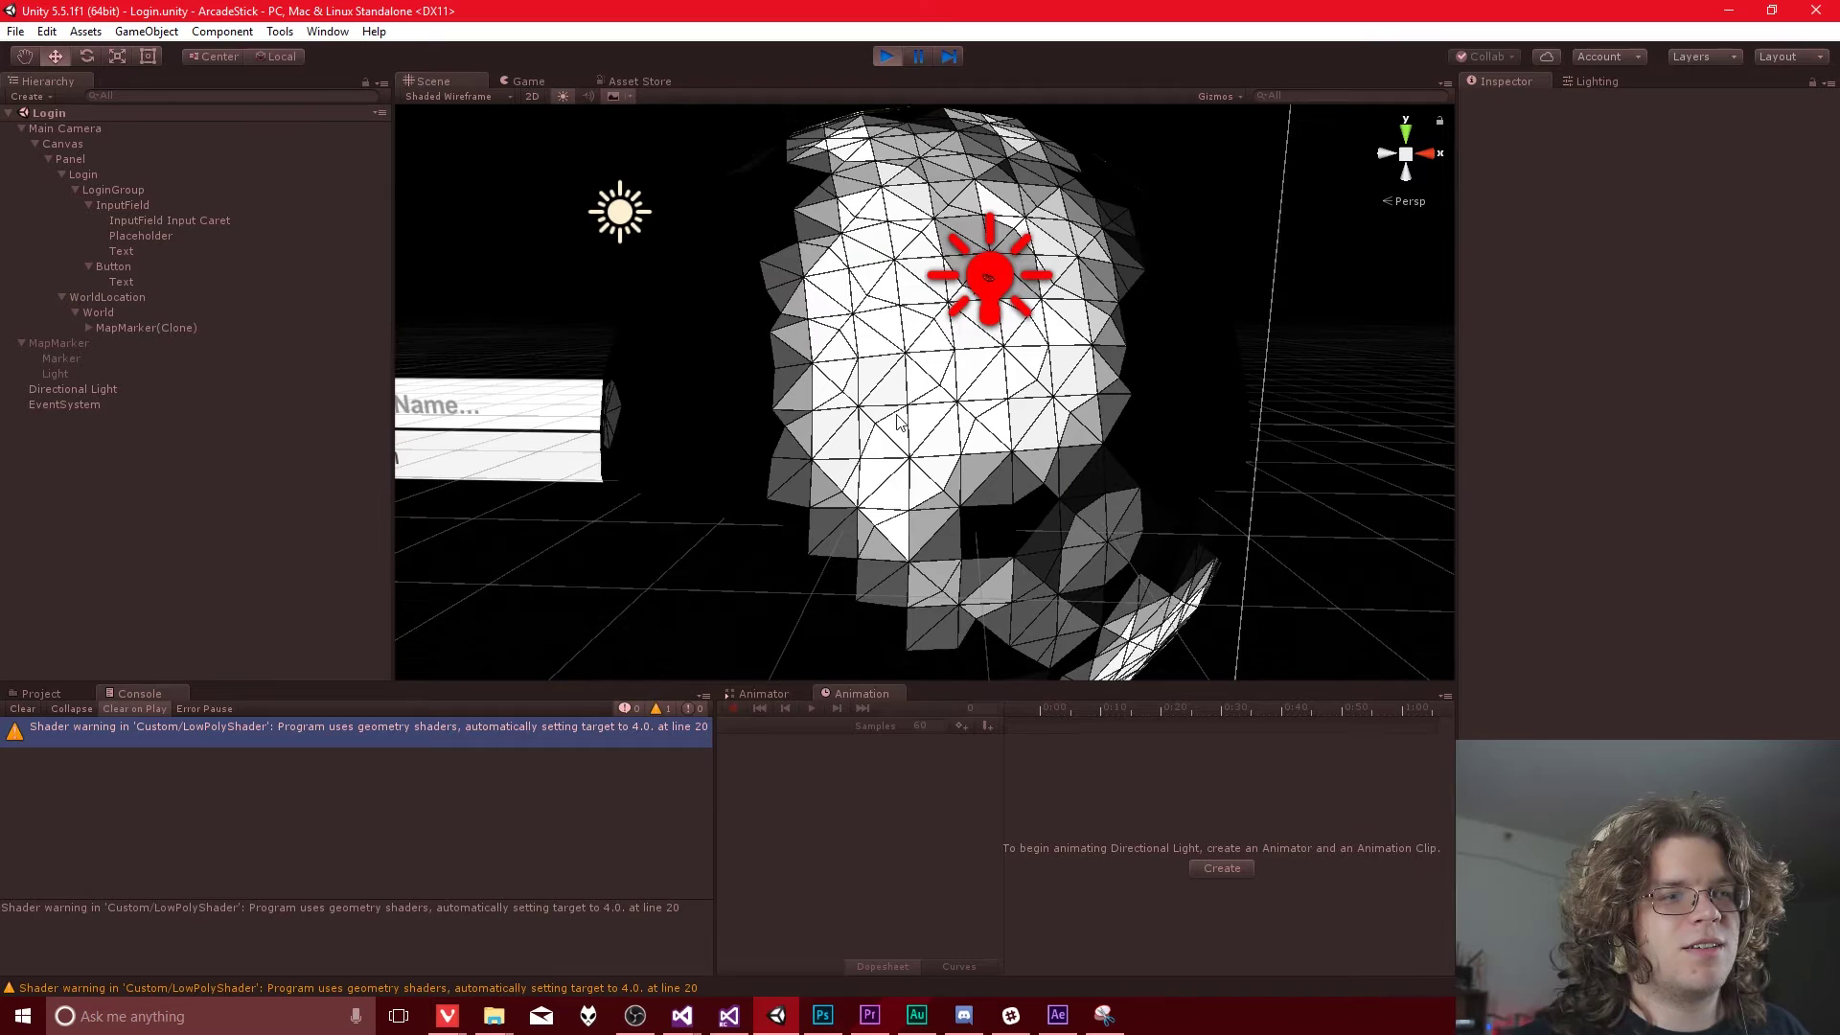
pyautogui.click(901, 439)
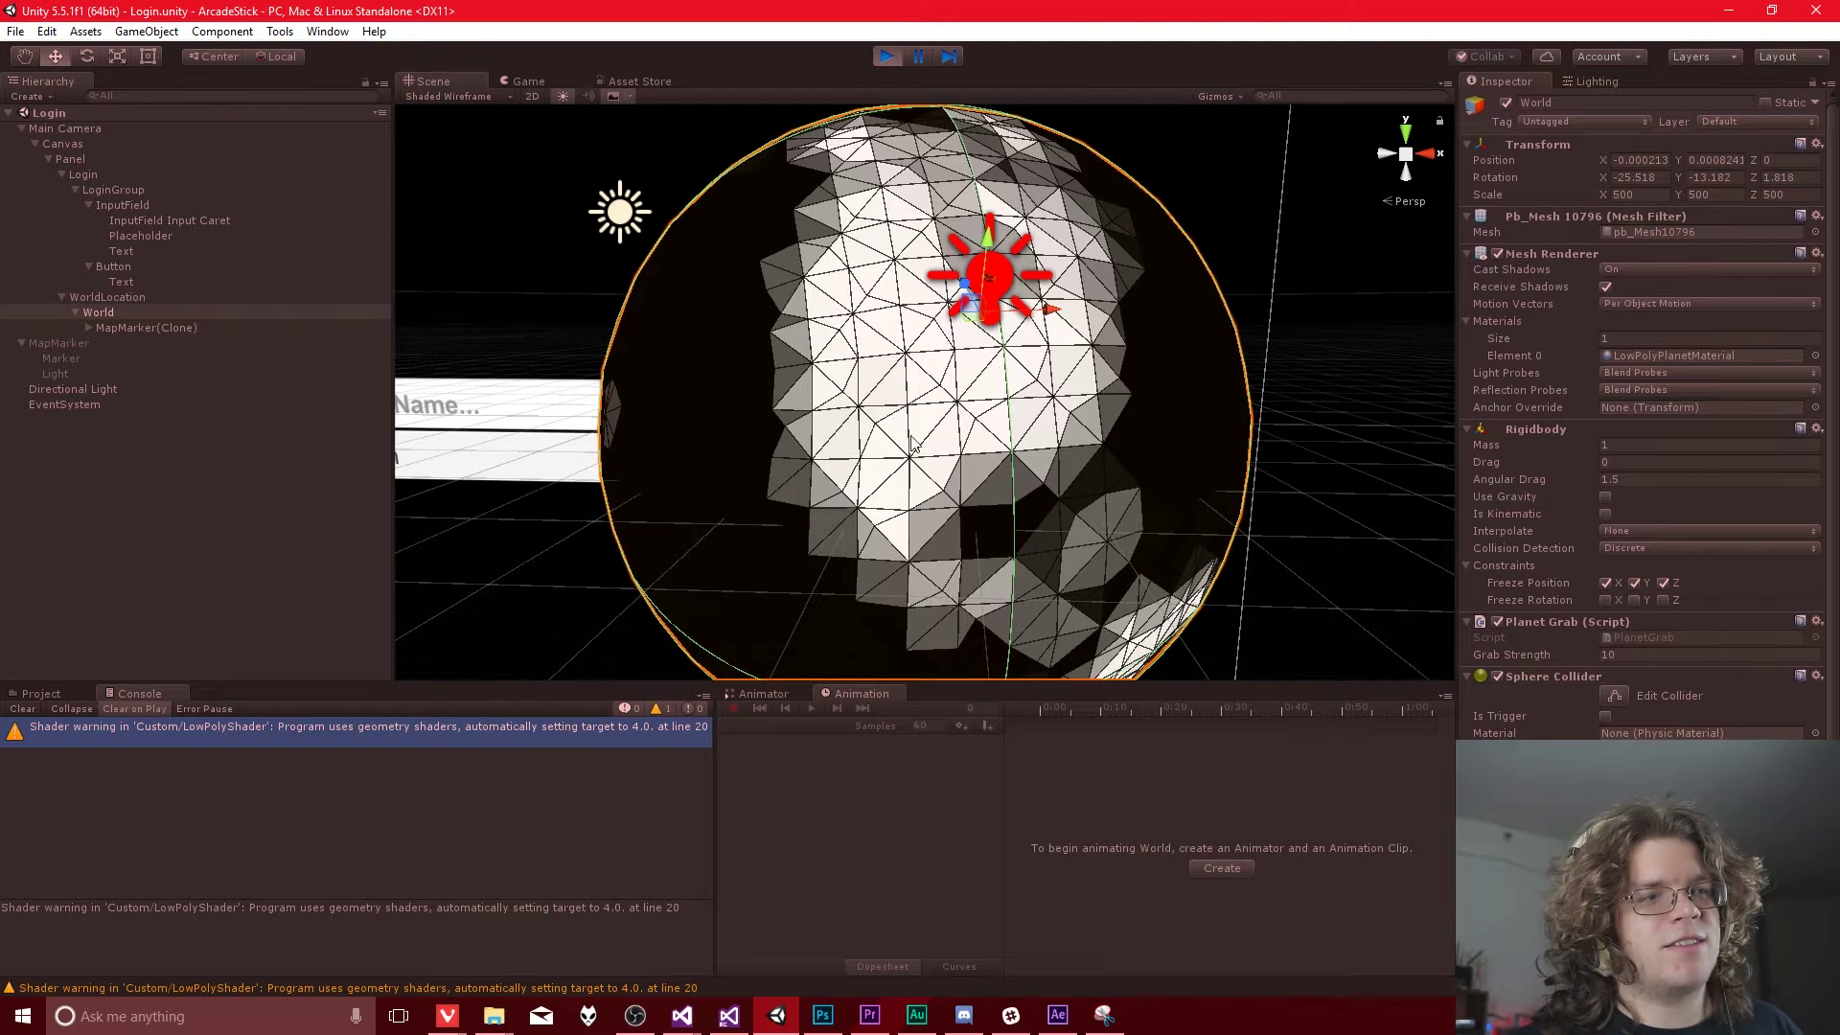
pyautogui.keyDown('alt'); pyautogui.moveTo(915, 443); pyautogui.dragTo(920, 544); pyautogui.keyUp('alt')
pyautogui.scroll(2, 1003, 460)
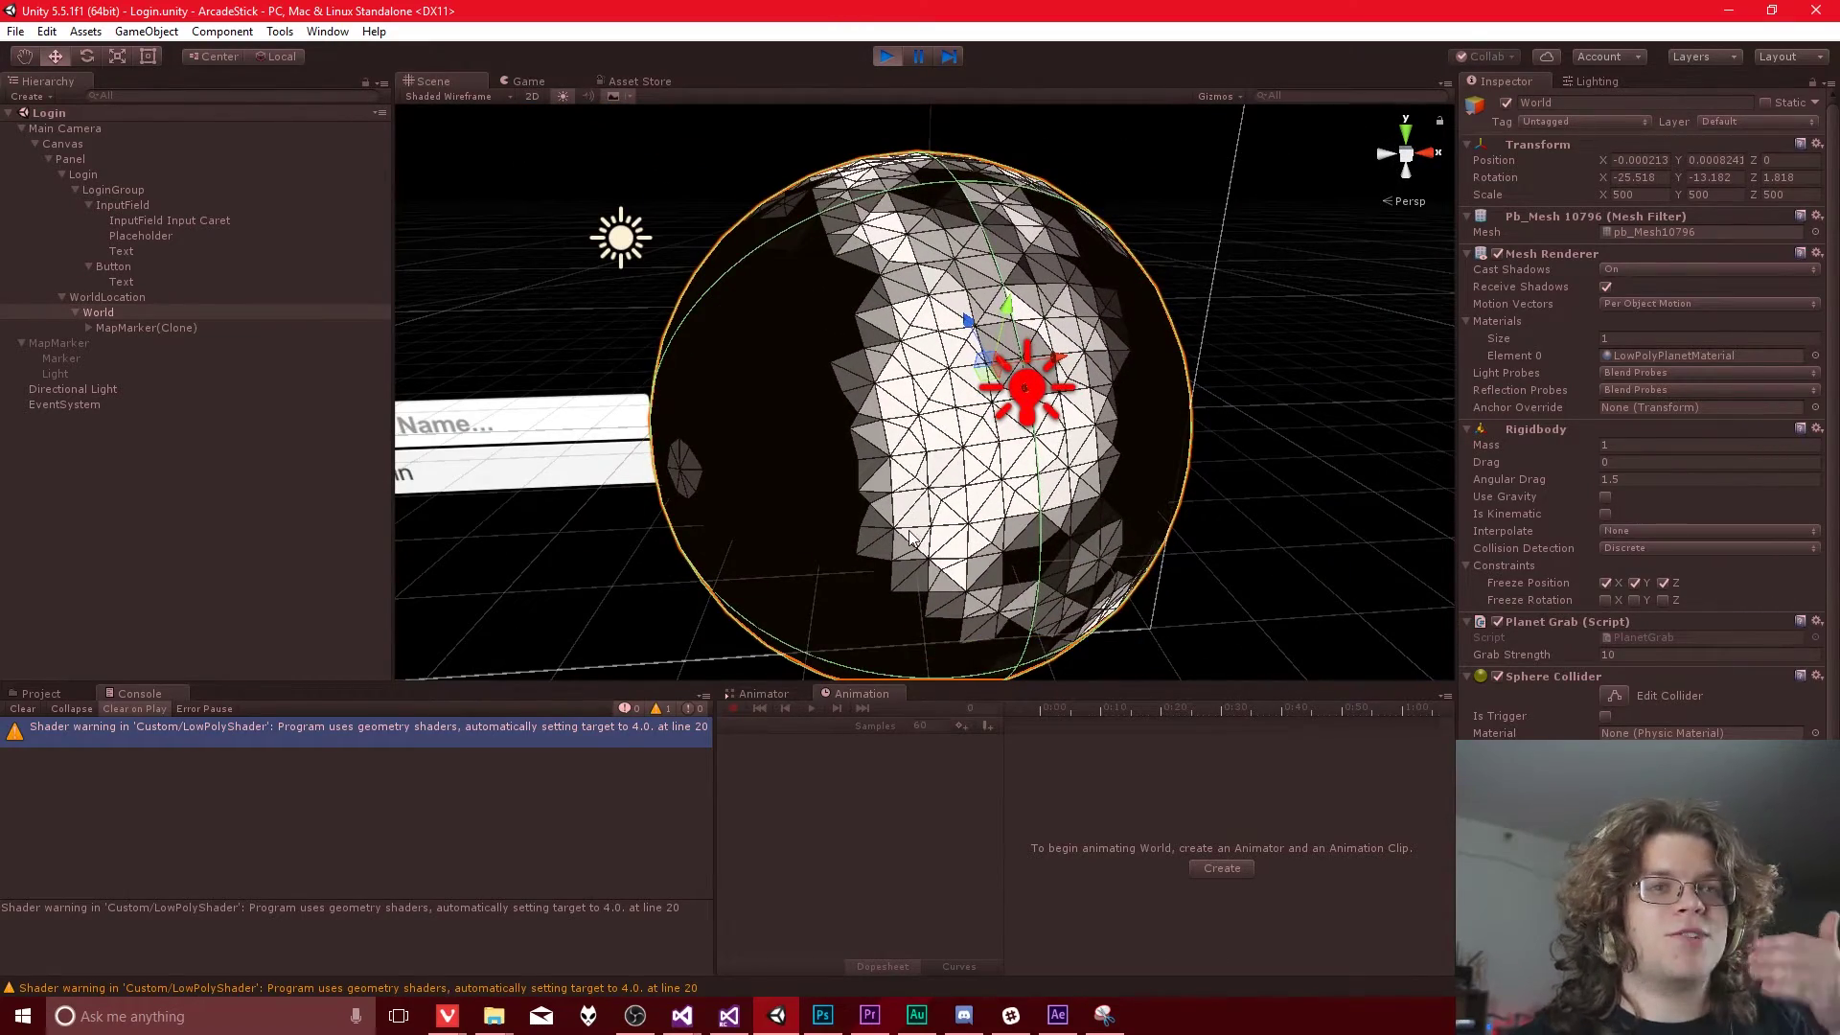
pyautogui.moveTo(680, 1013)
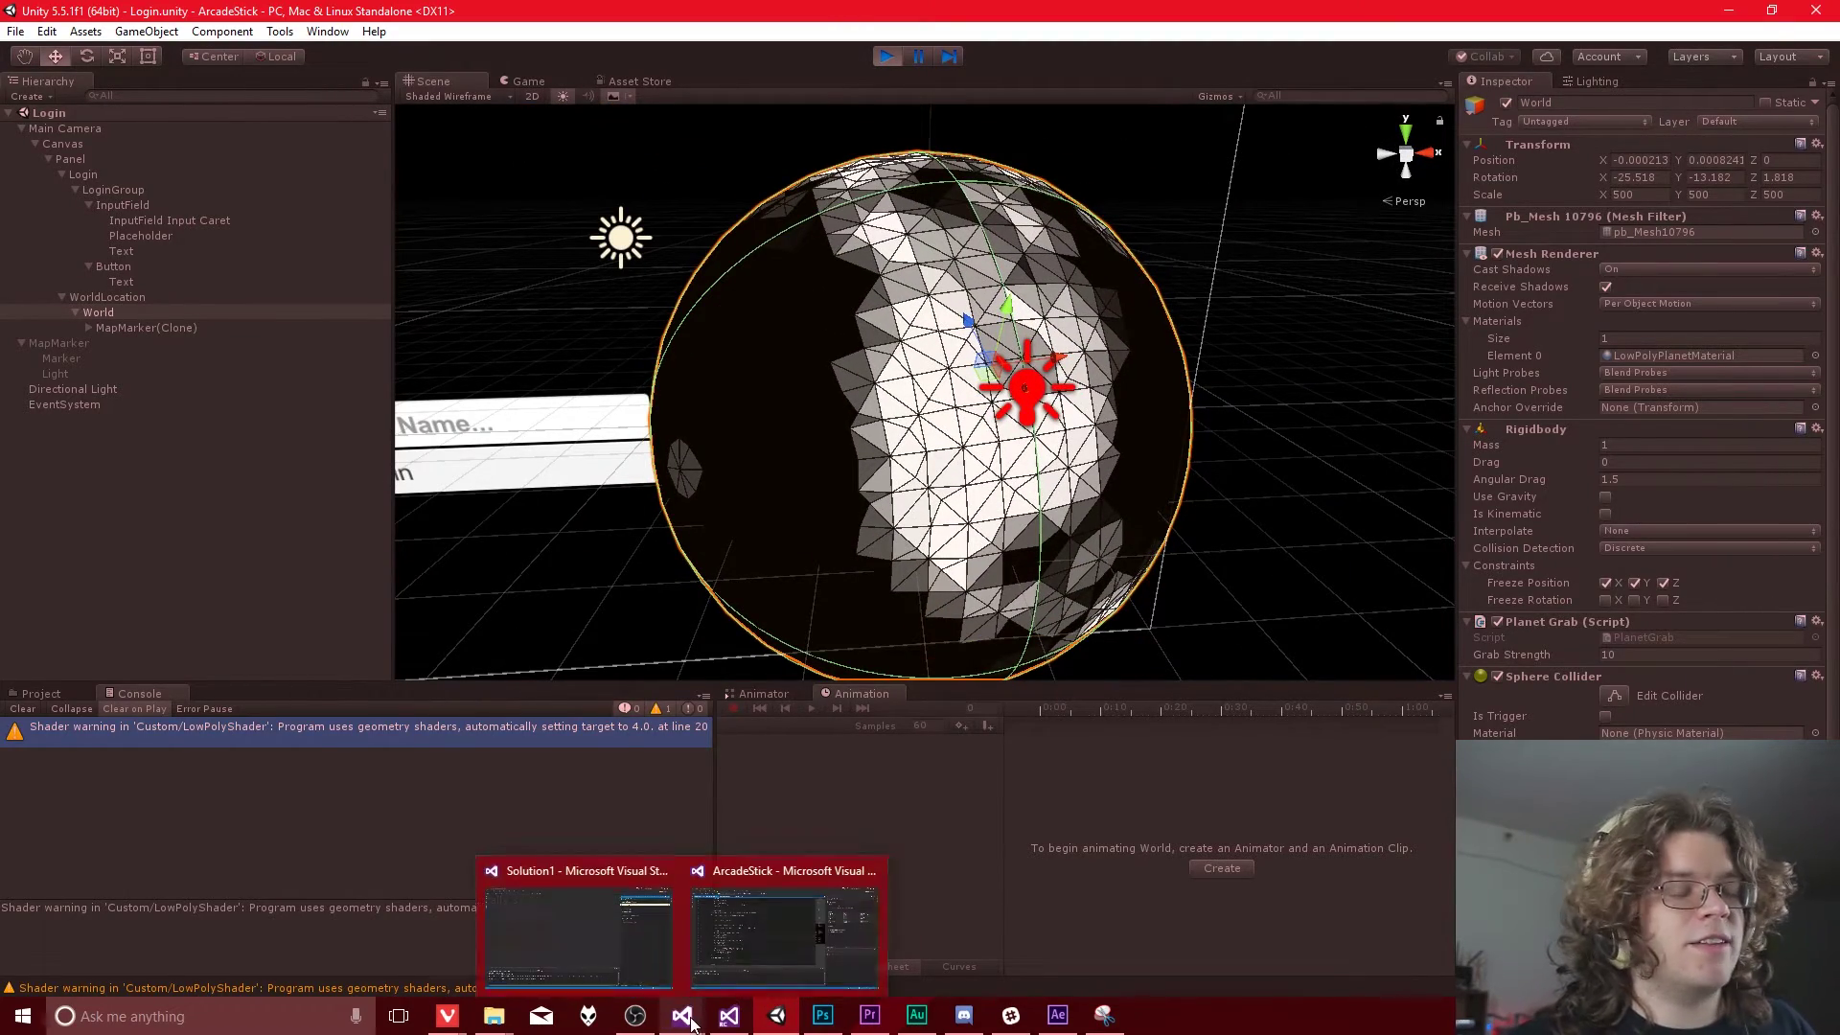
pyautogui.moveTo(669, 982)
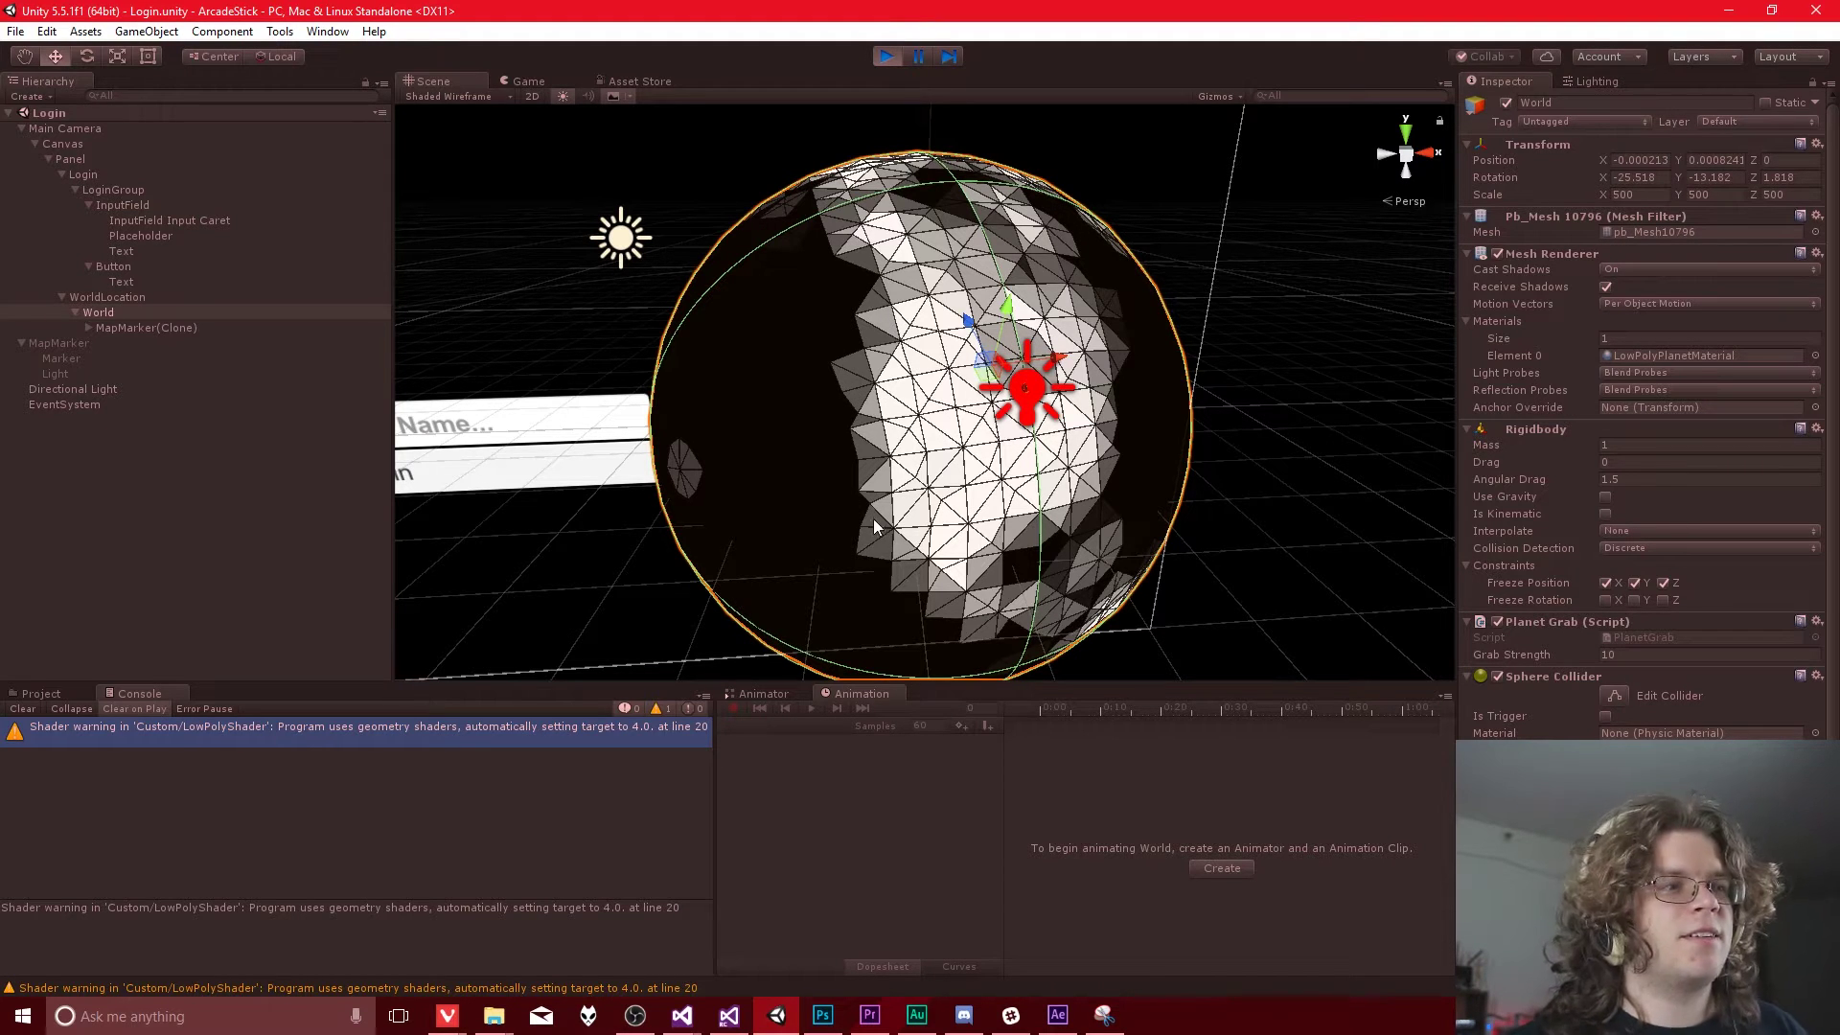
pyautogui.moveTo(982, 427); pyautogui.dragTo(983, 406, button='right')
# Step: Return to the ArcadeStick solution in Visual Studio and read through the shader from its SubShader settings to the frag function
pyautogui.click(728, 1015)
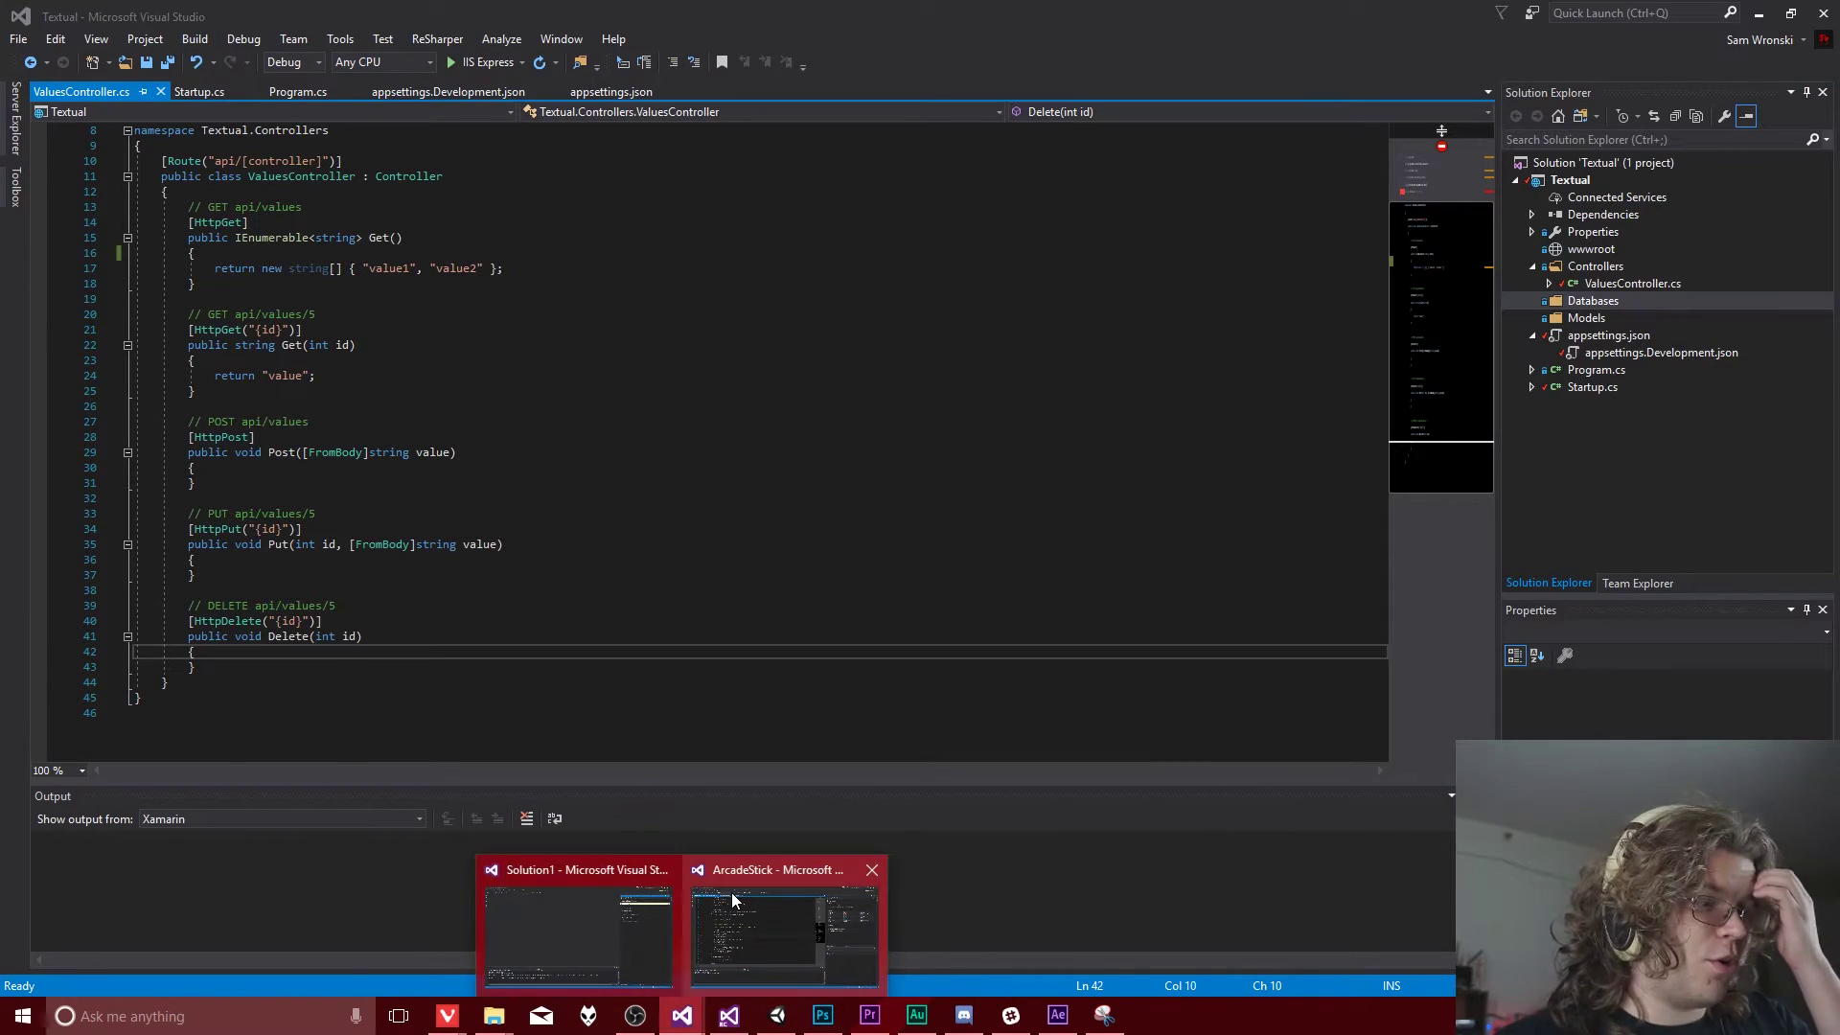
pyautogui.click(732, 893)
pyautogui.scroll(13, 387, 390)
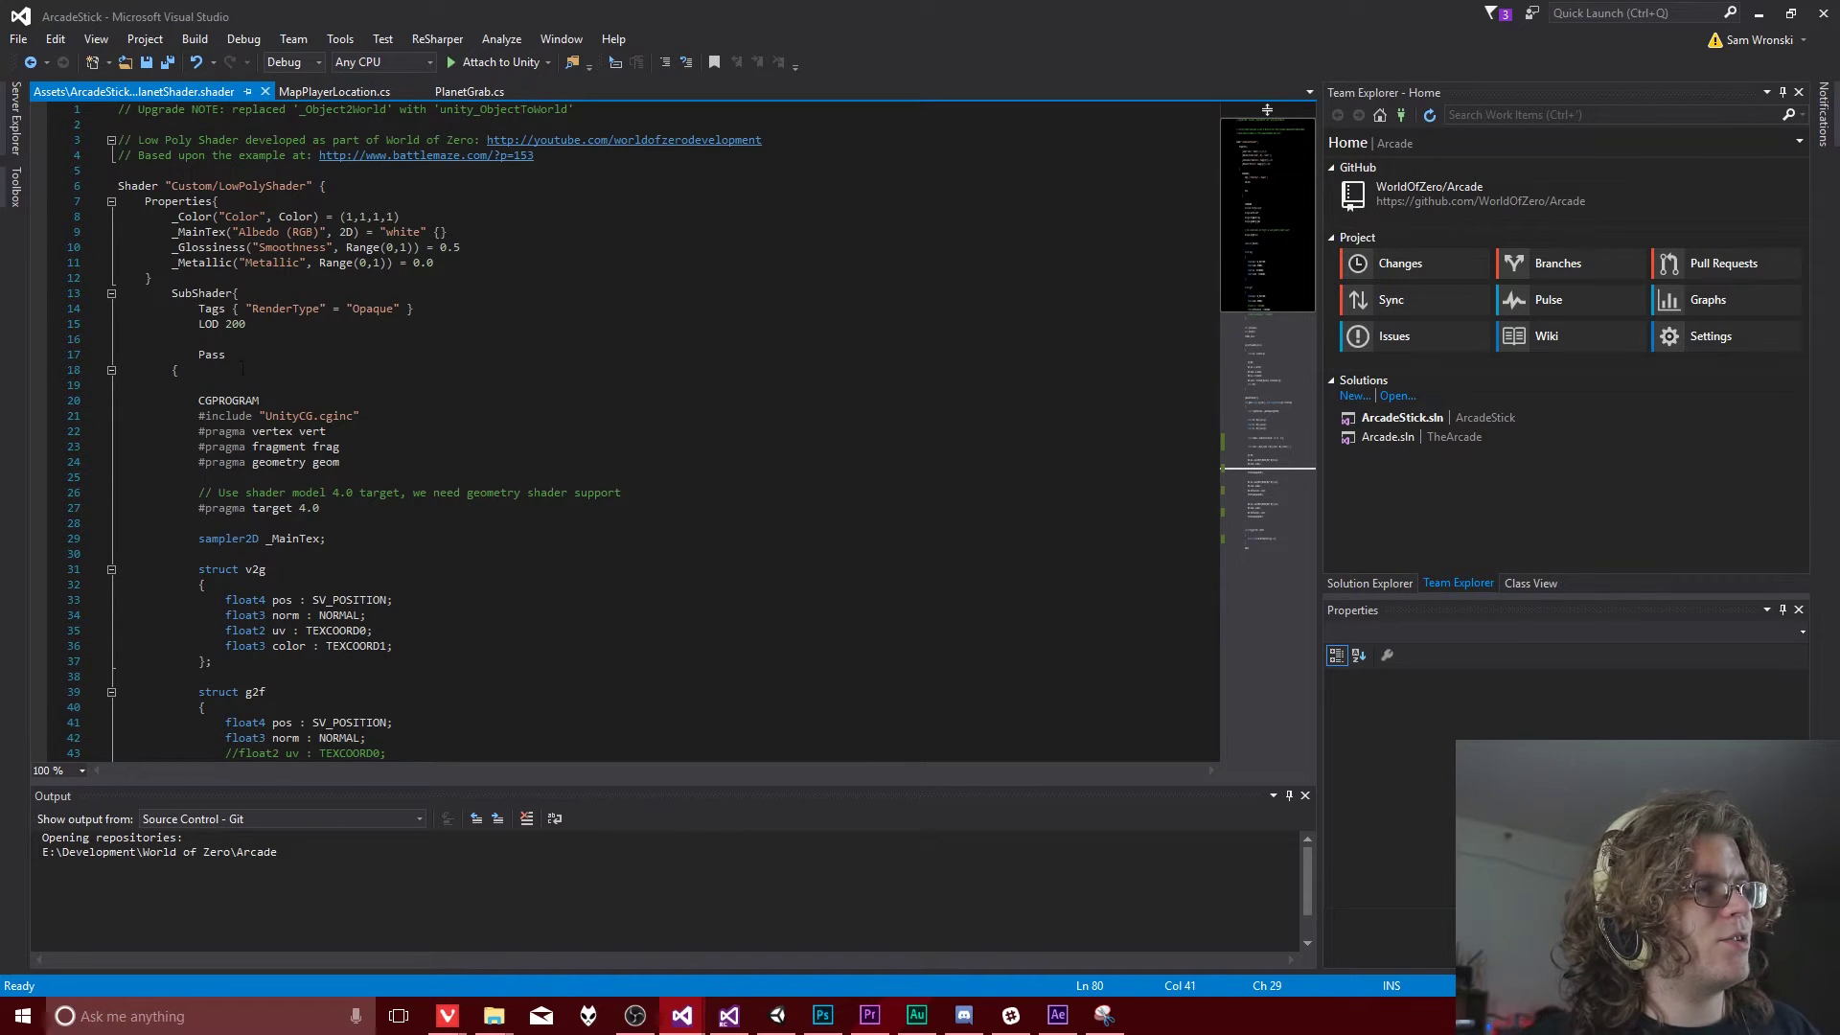
pyautogui.click(340, 294)
pyautogui.click(310, 326)
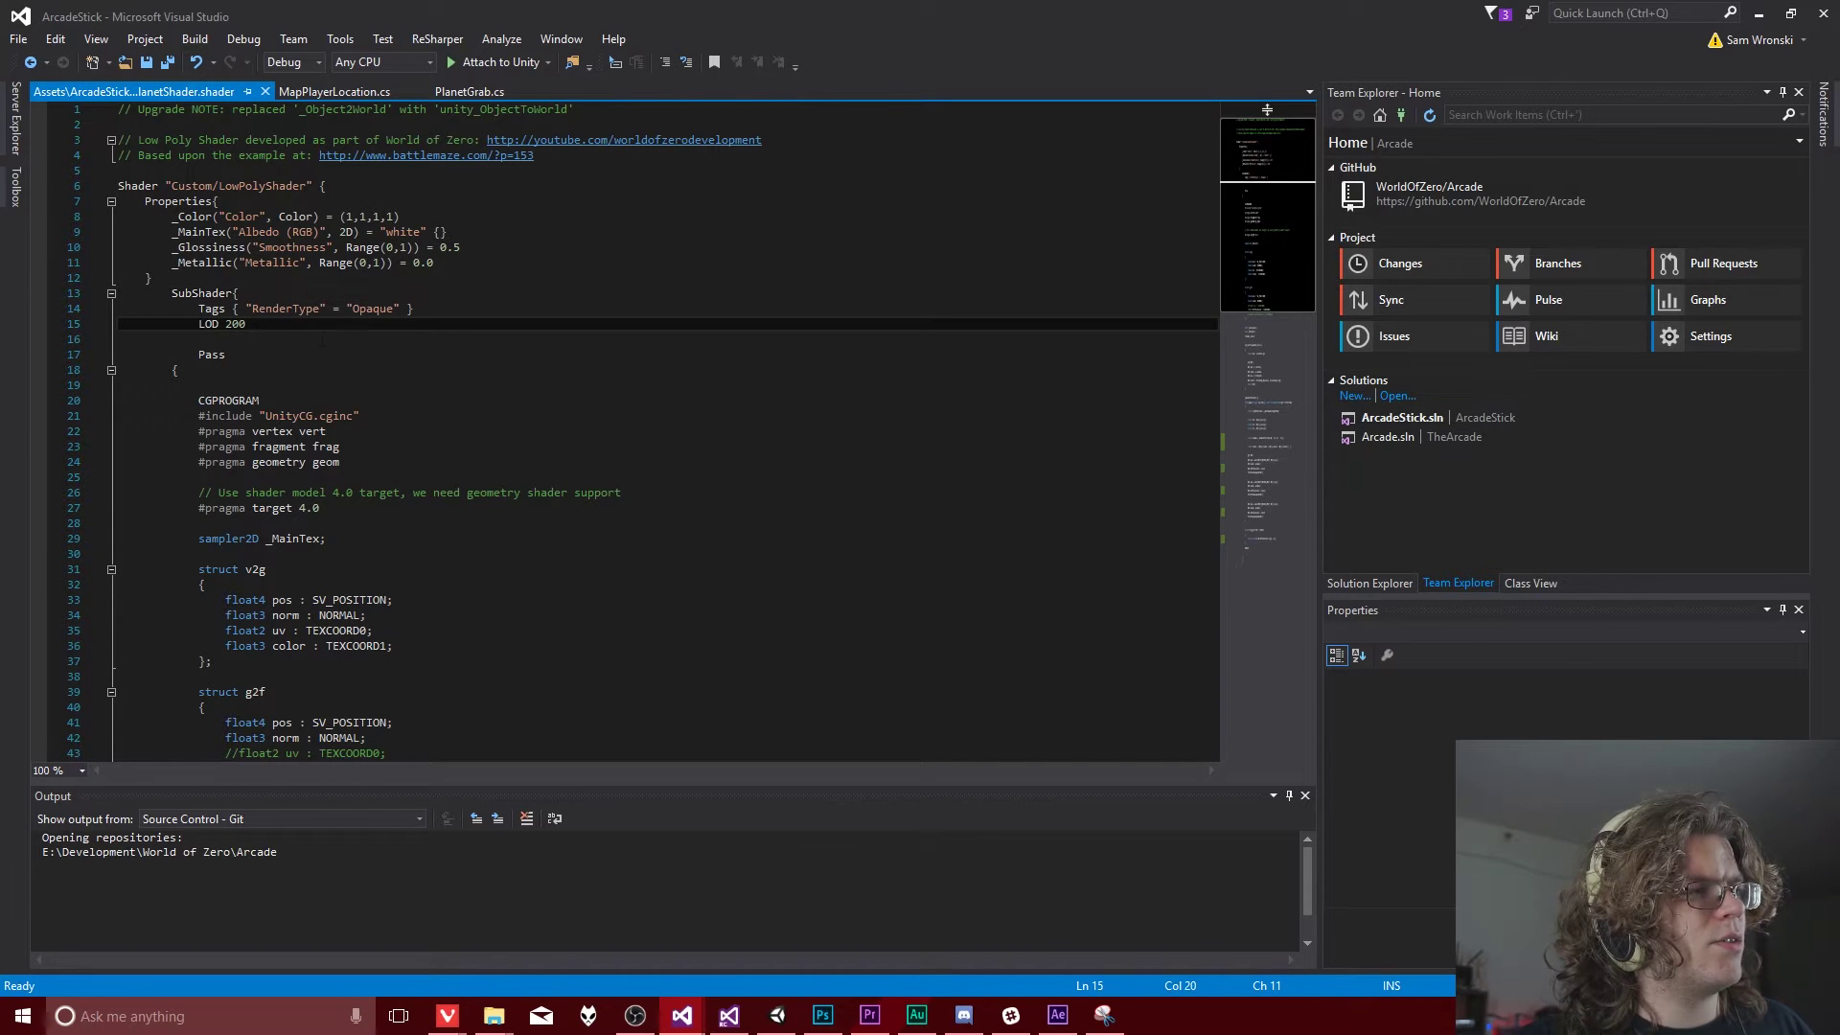
pyautogui.click(309, 343)
pyautogui.scroll(-20, 281, 354)
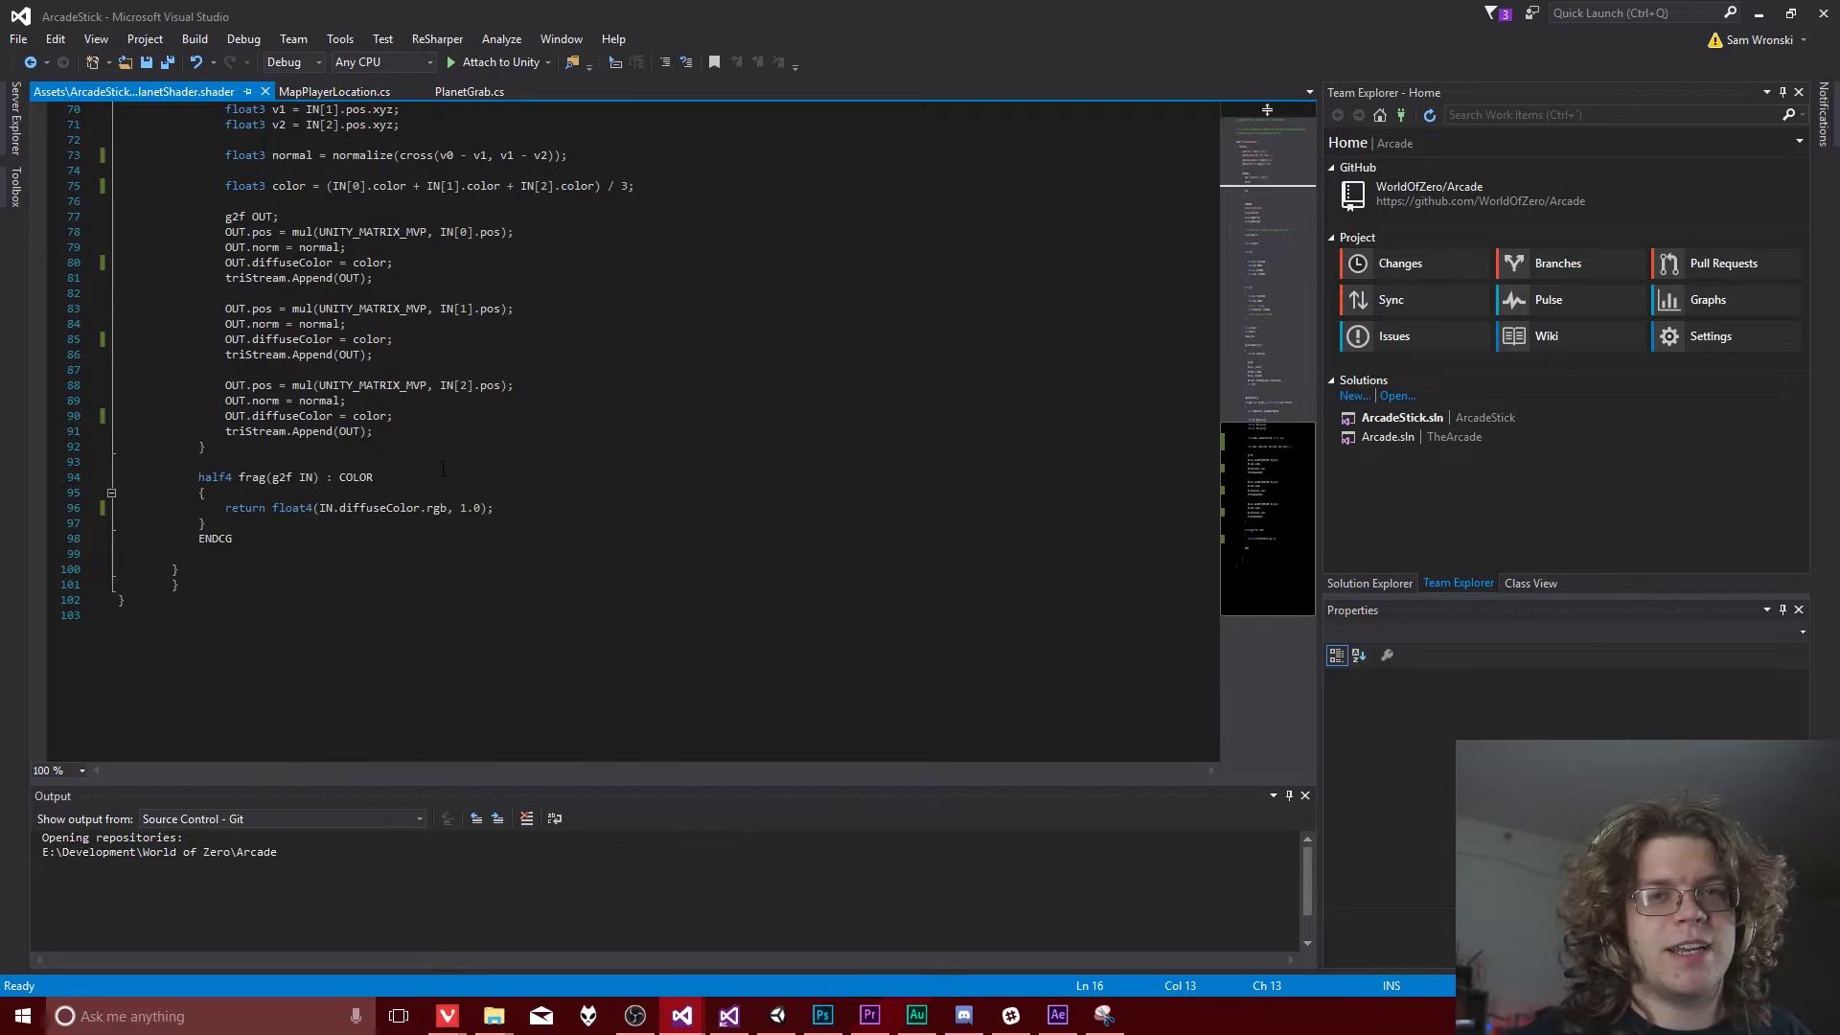
pyautogui.scroll(5, 443, 469)
pyautogui.scroll(4, 414, 442)
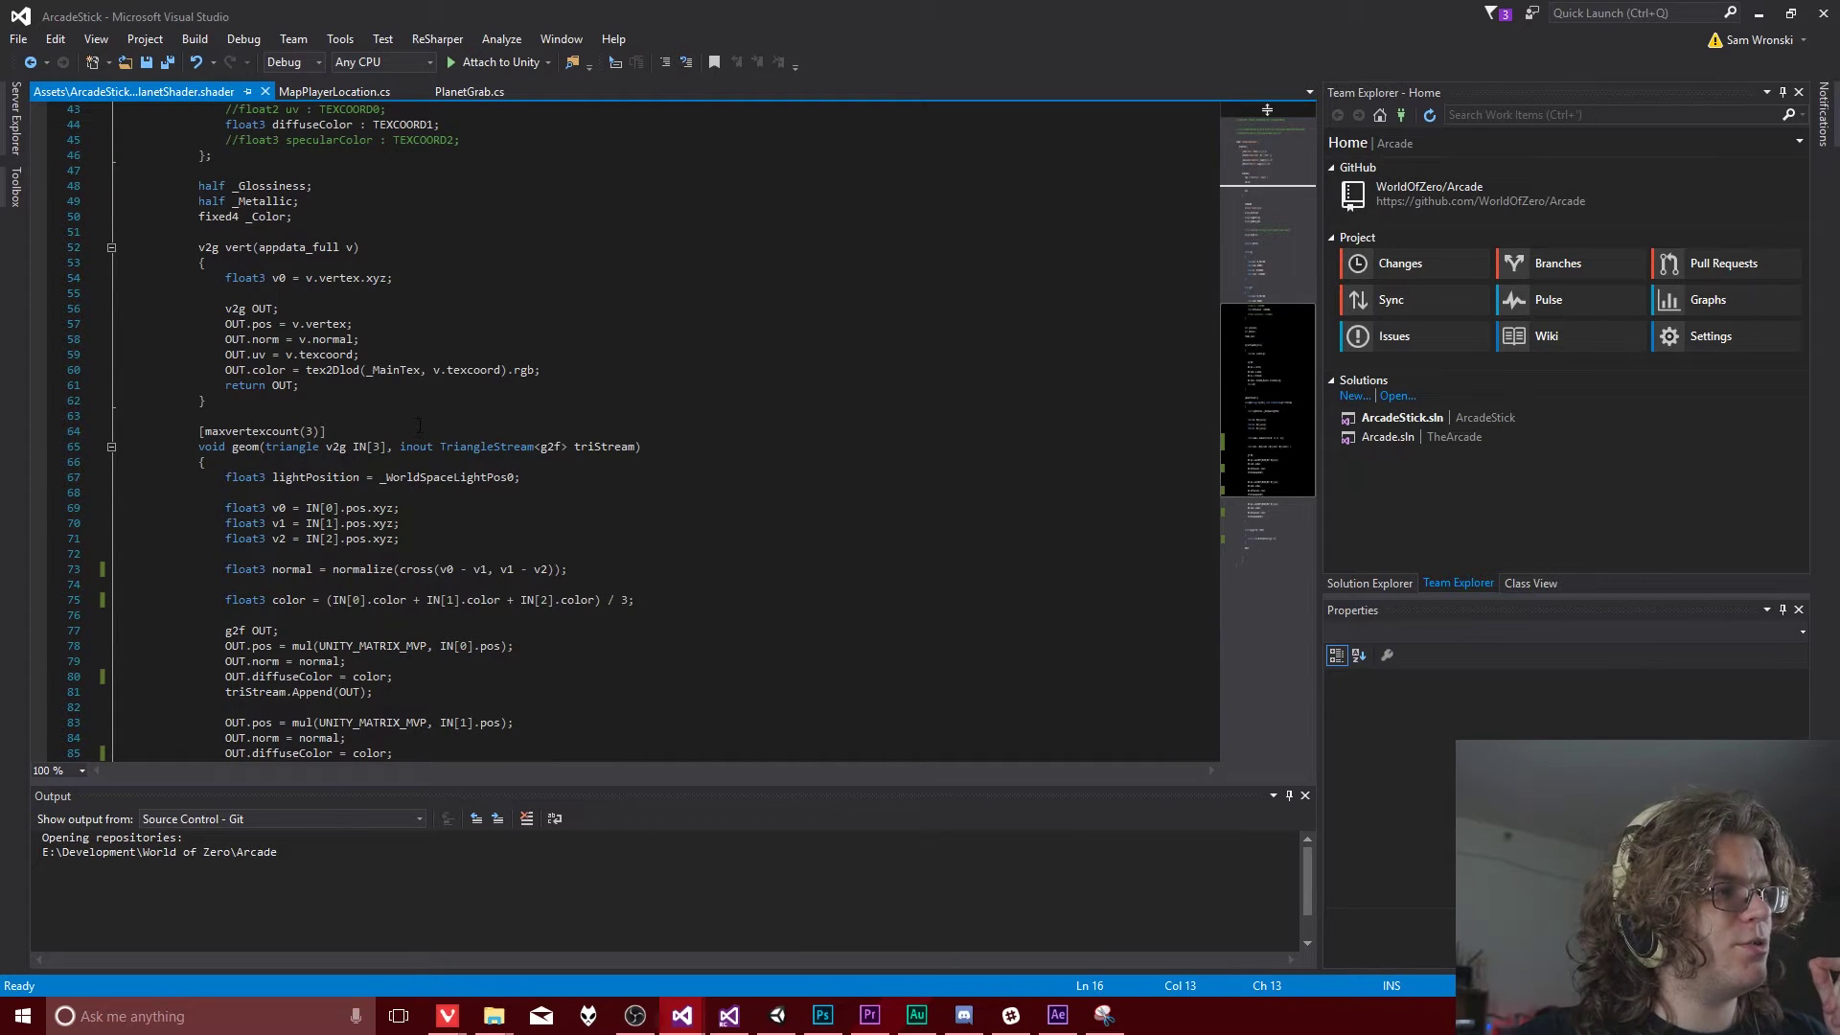
pyautogui.scroll(5, 427, 423)
pyautogui.scroll(8, 436, 438)
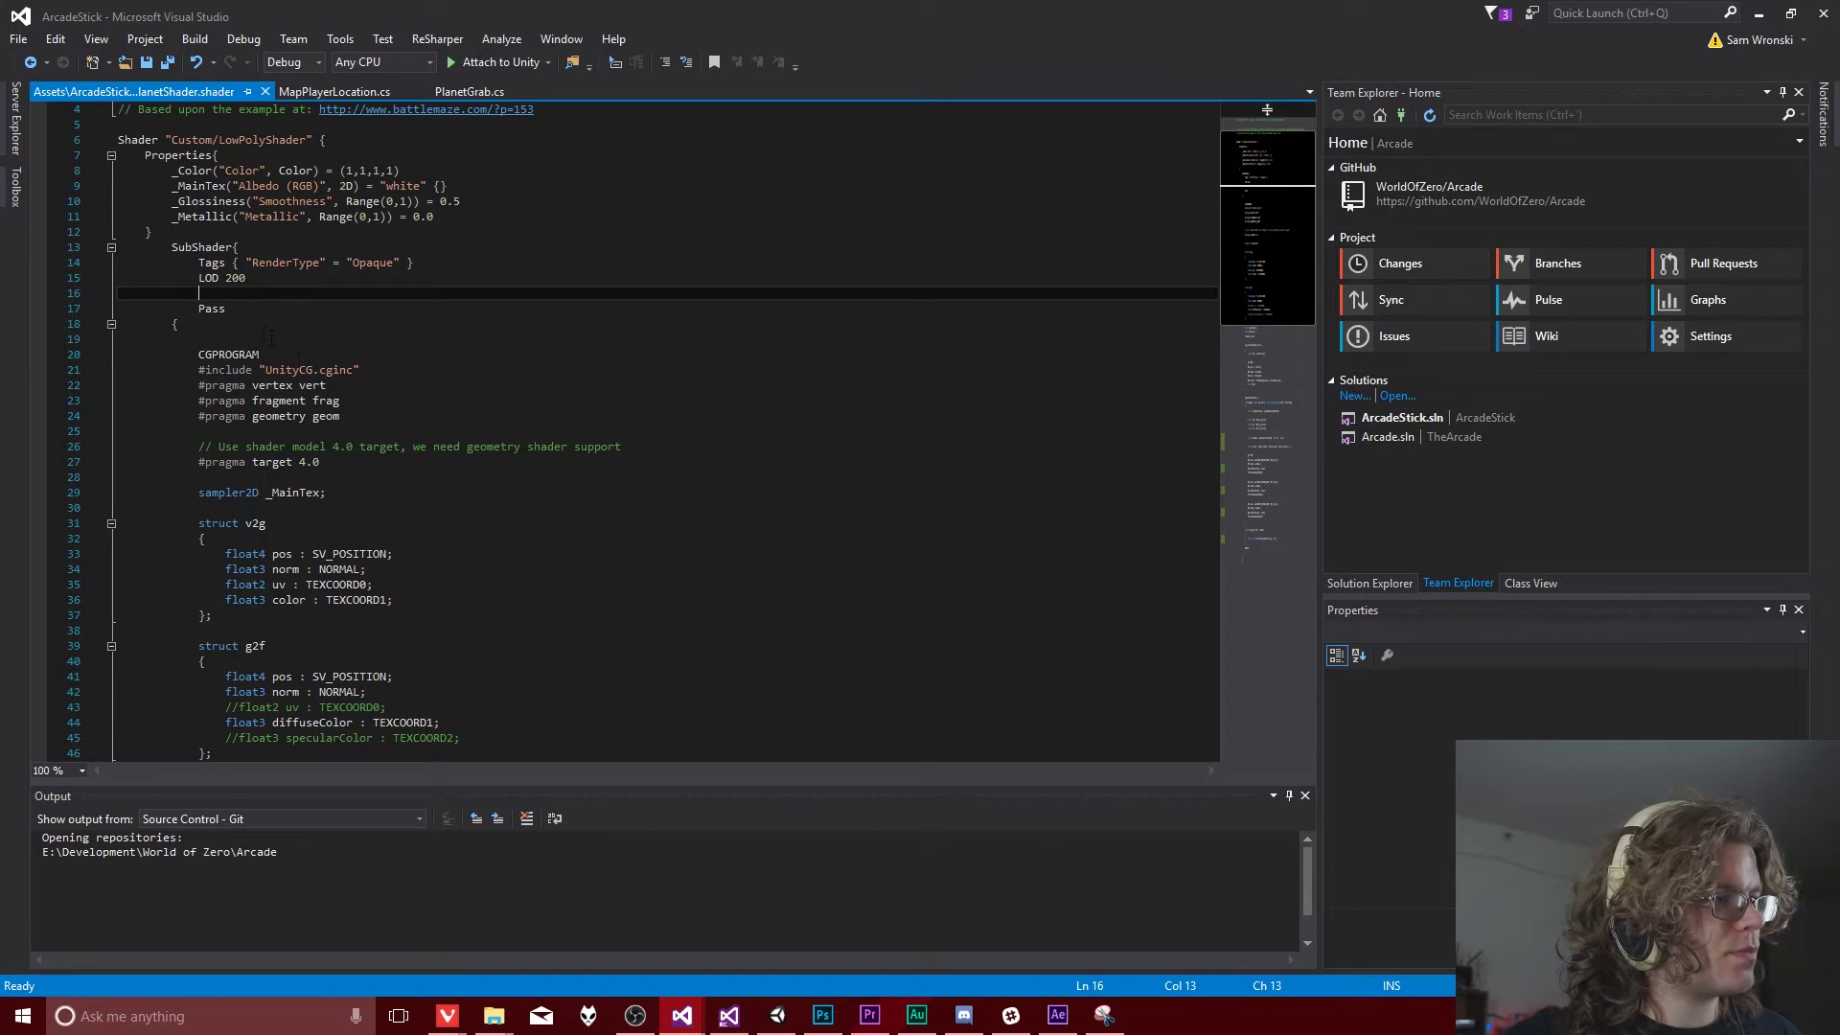
# Step: Add a CULL FRONT line inside the Pass block above CGPROGRAM and save the shader
pyautogui.click(271, 339)
pyautogui.press('Return')
pyautogui.press('Return')
pyautogui.press('Up')
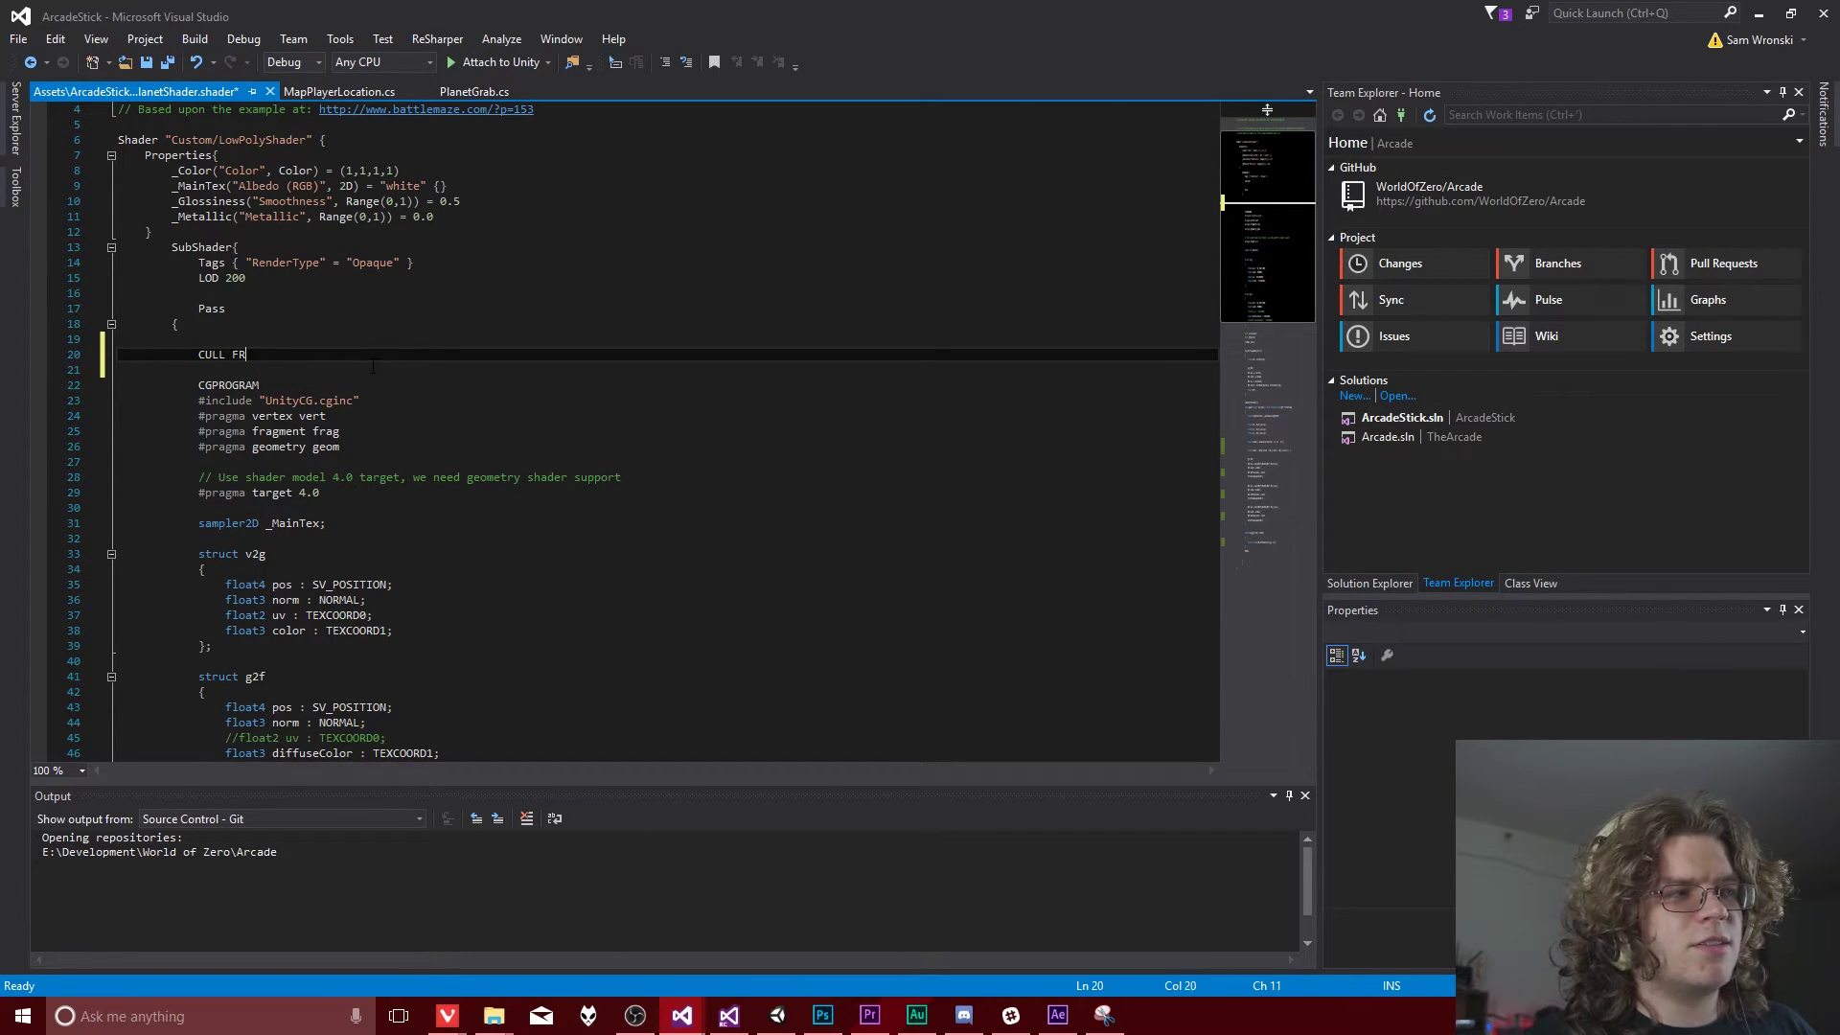
pyautogui.hotkey('ctrl', 's')
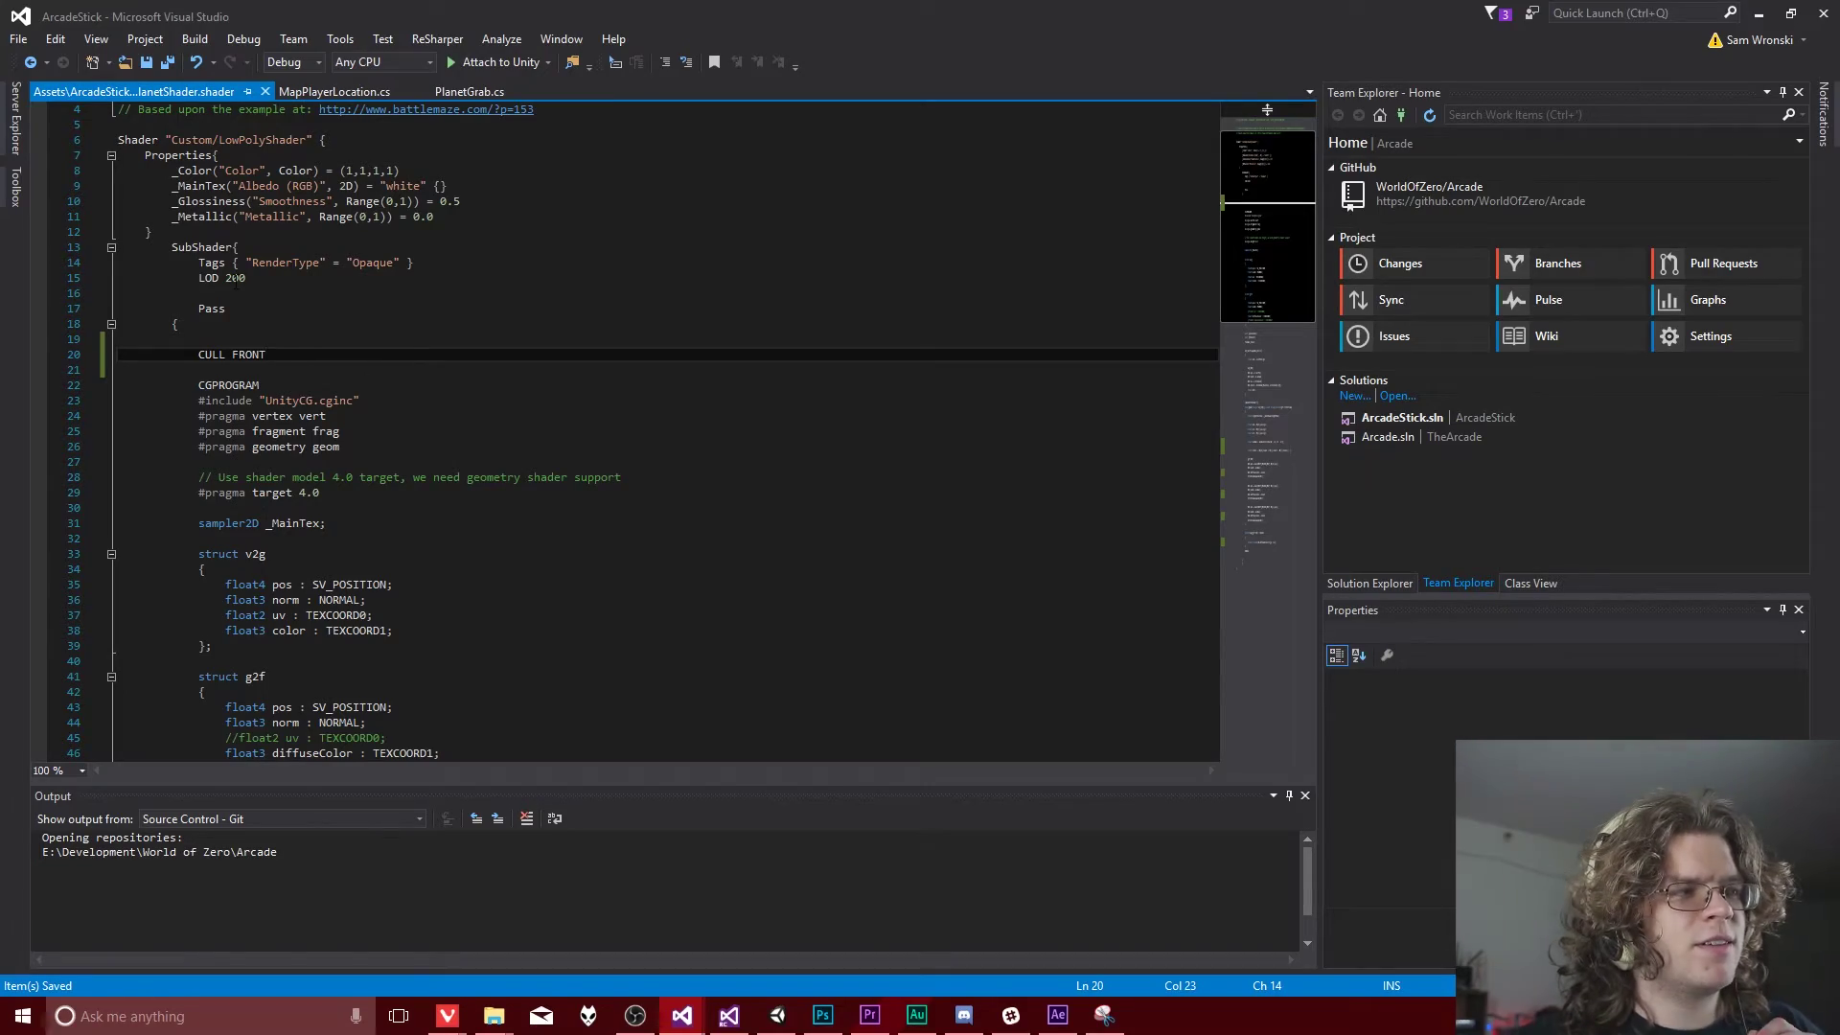
# Step: Switch to Unity and examine how the globe renders with front-face culling
pyautogui.click(777, 1015)
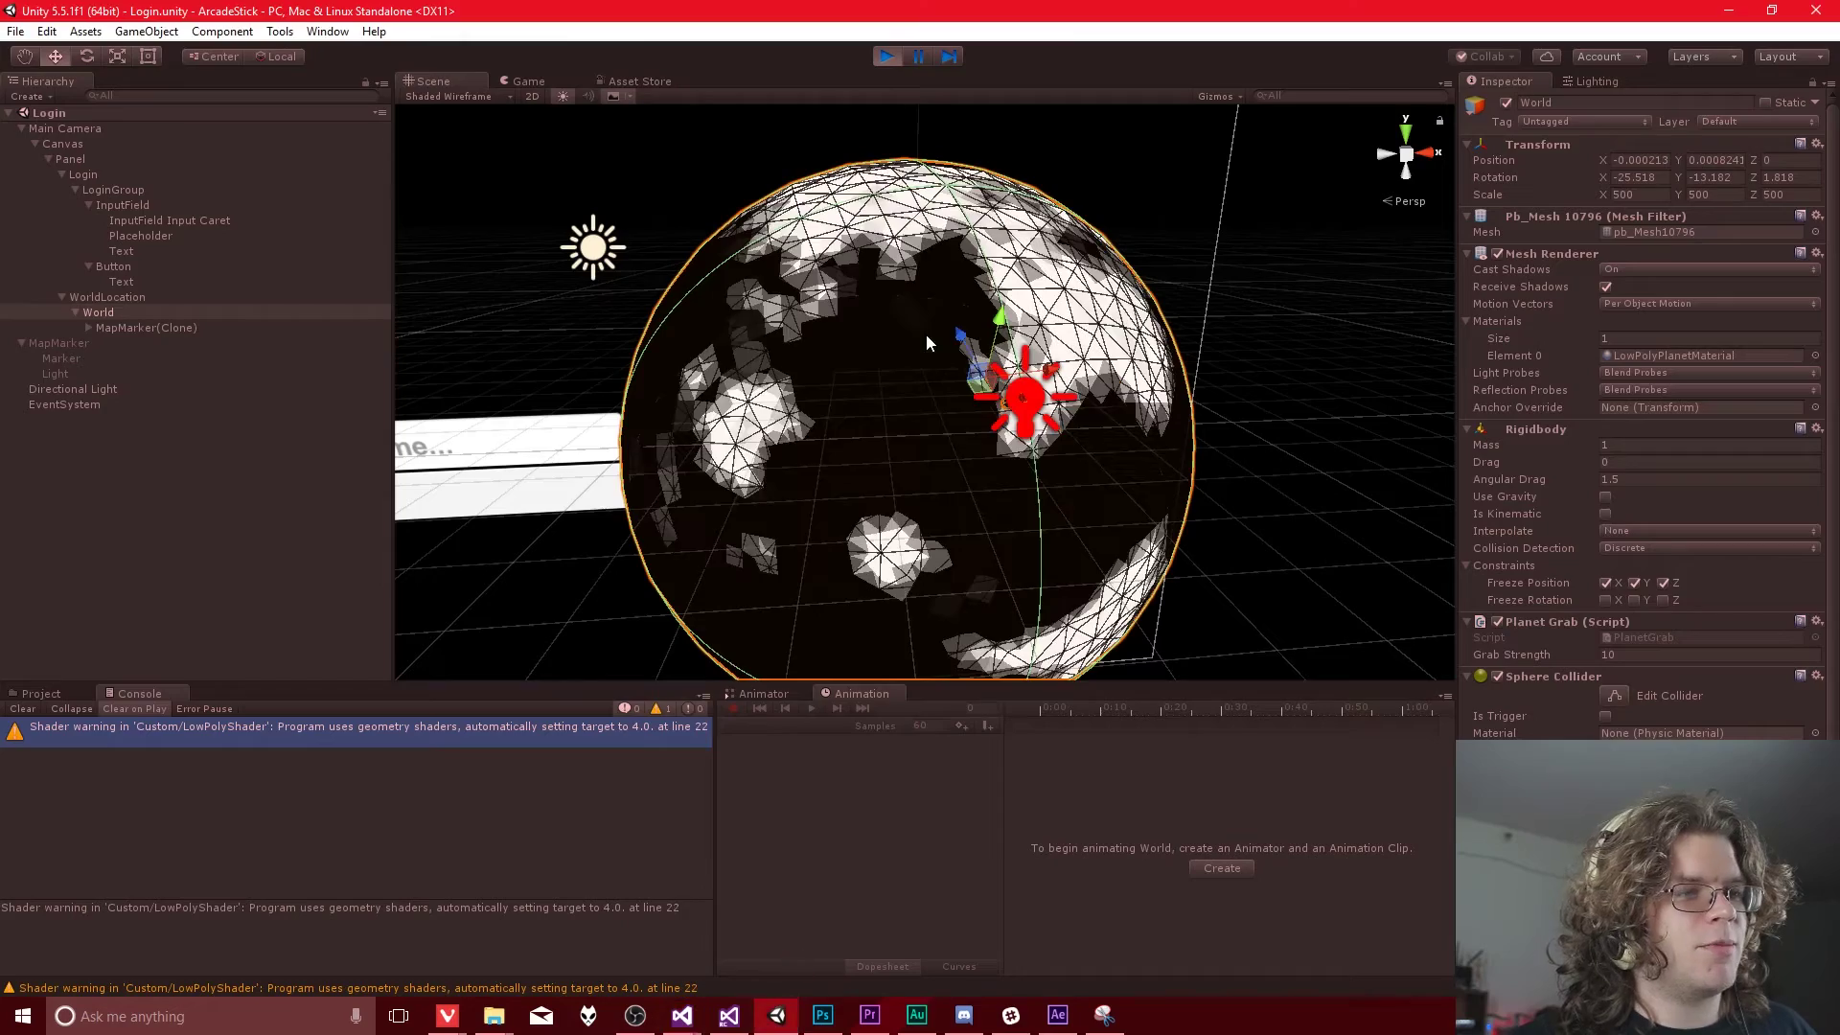
pyautogui.moveTo(874, 429)
pyautogui.mouseDown(button='right')
pyautogui.moveTo(897, 431)
pyautogui.moveTo(869, 360)
pyautogui.moveTo(849, 402)
pyautogui.mouseUp(button='right')
pyautogui.scroll(2, 845, 407)
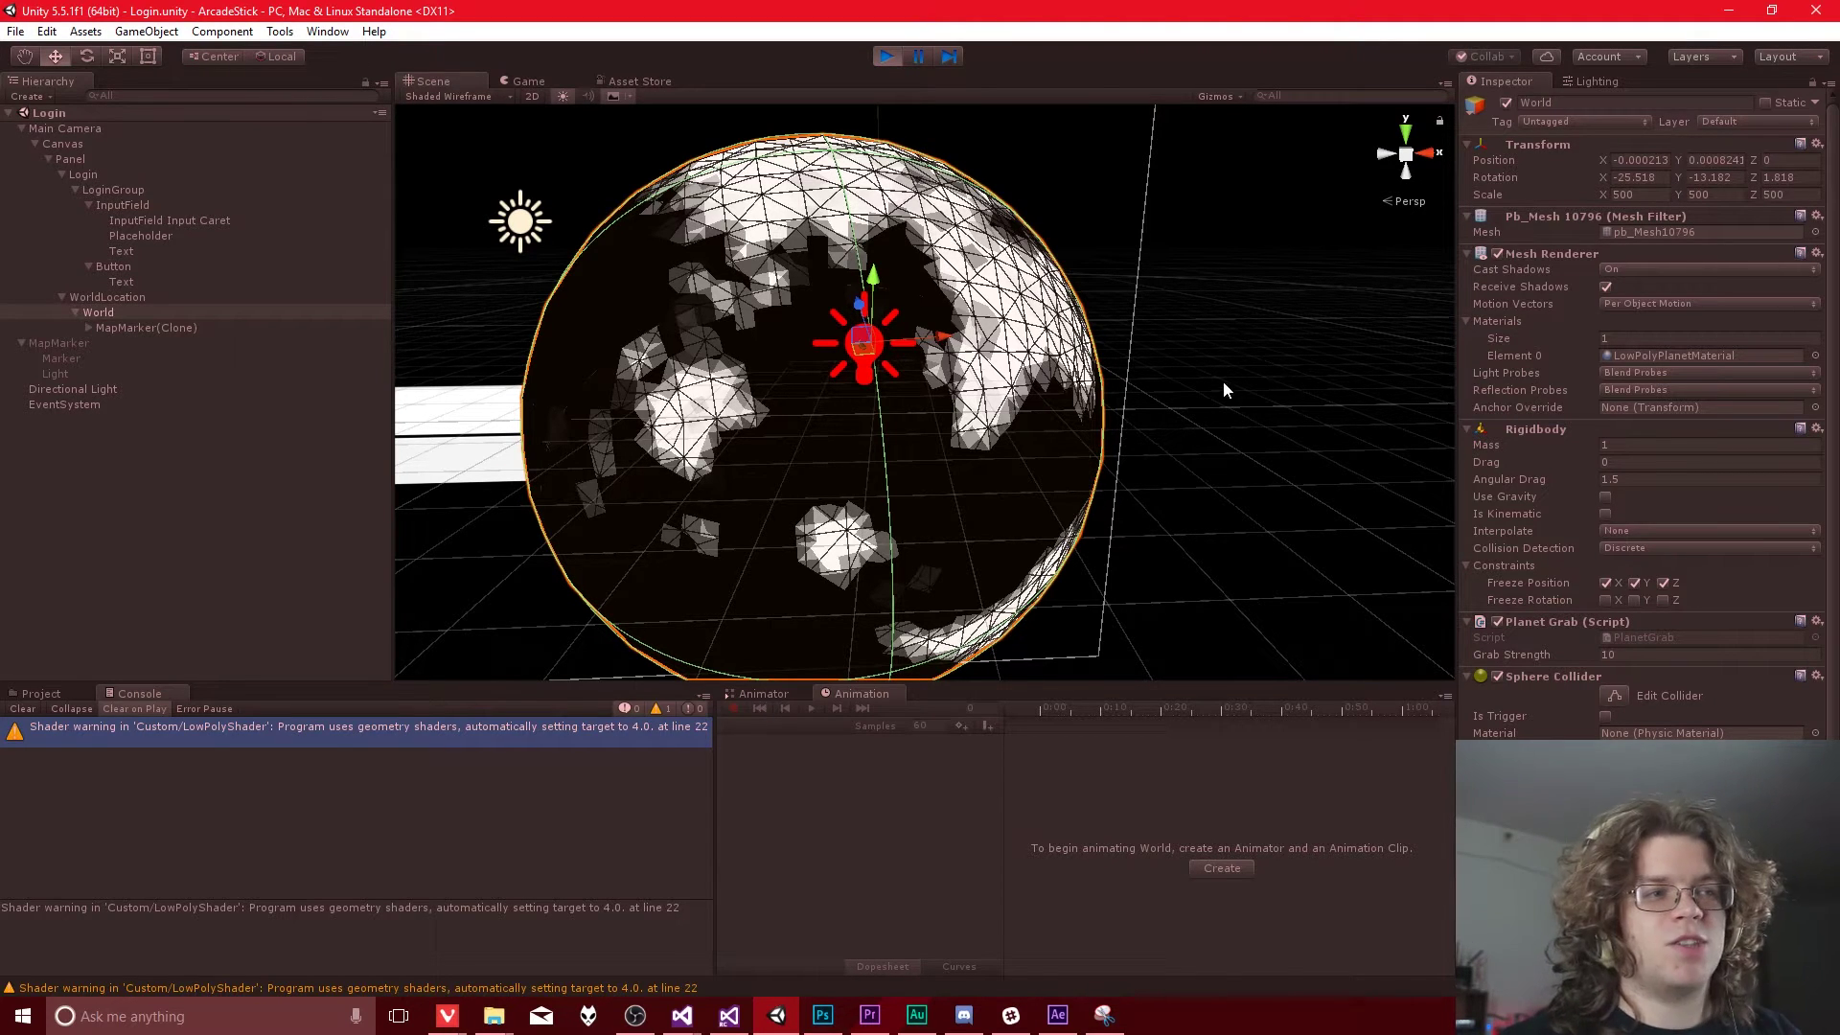
# Step: Inspect the World globe's far-side continents and wireframe triangles in the Scene view from close up and farther away
pyautogui.moveTo(1224, 383); pyautogui.dragTo(866, 418, button='right')
pyautogui.click(840, 337)
pyautogui.click(848, 124)
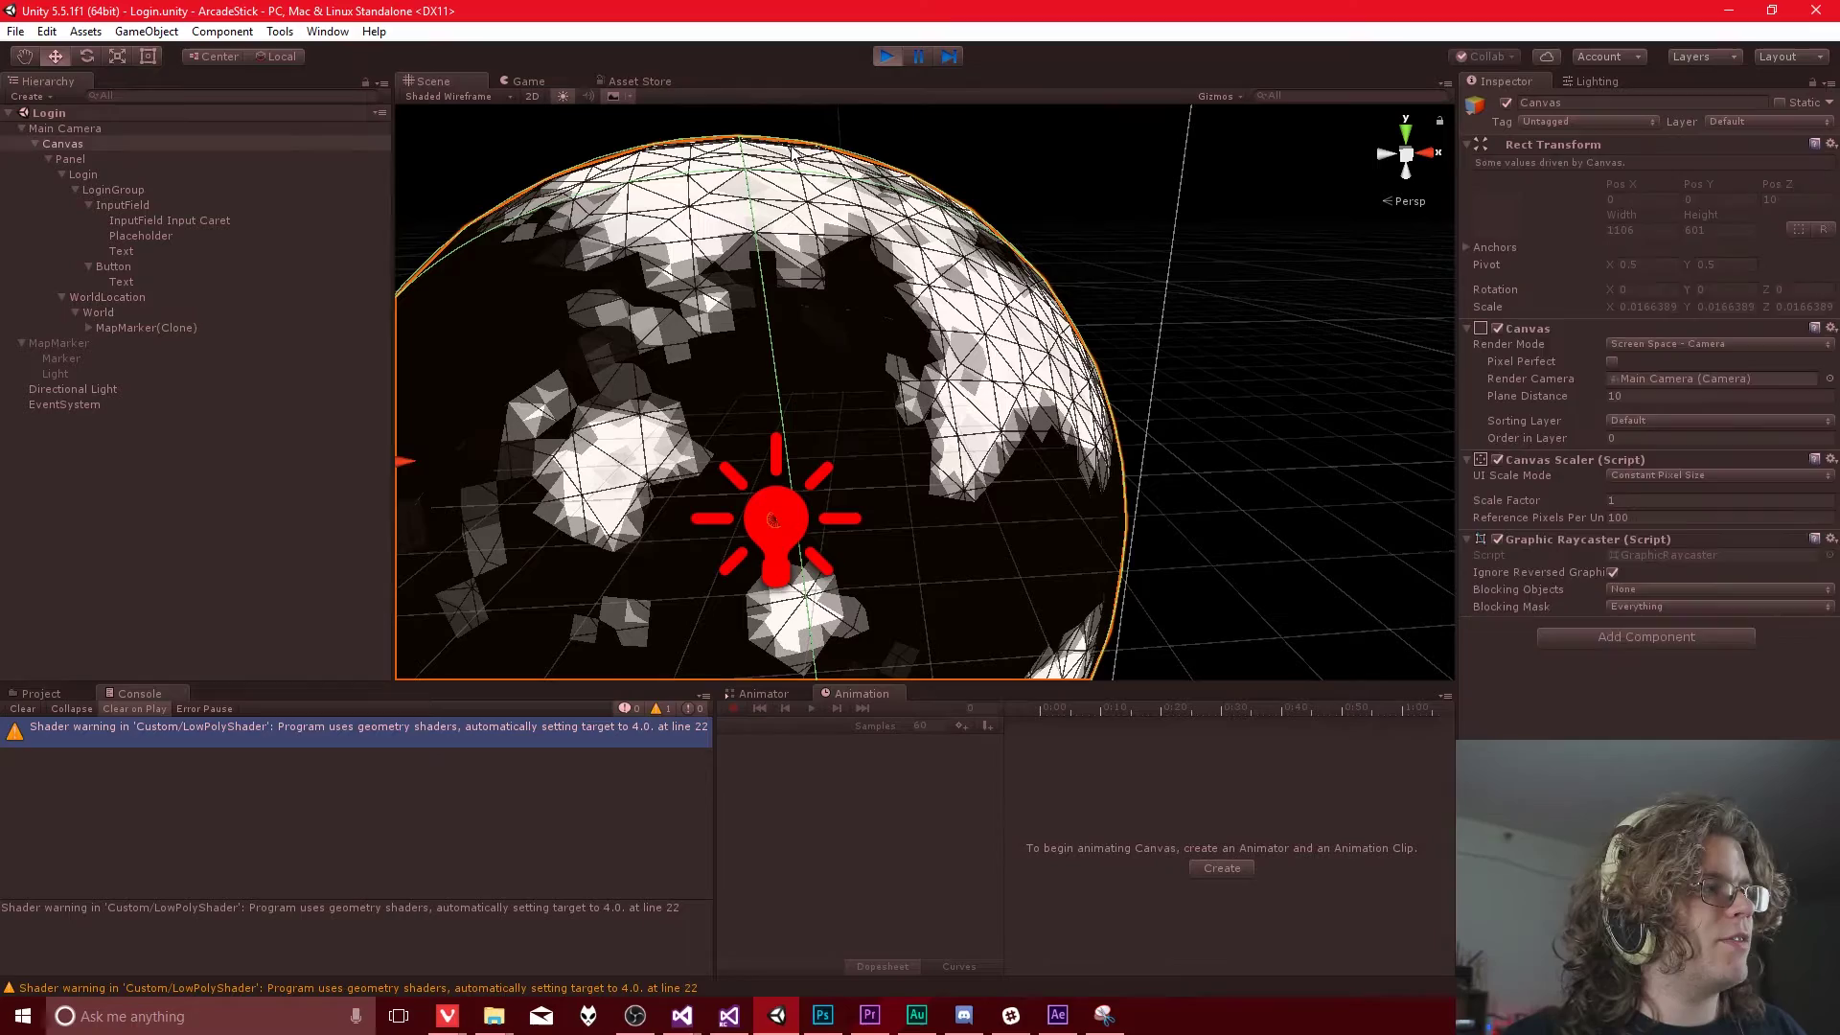
pyautogui.click(849, 124)
pyautogui.moveTo(939, 319); pyautogui.dragTo(937, 314, button='right')
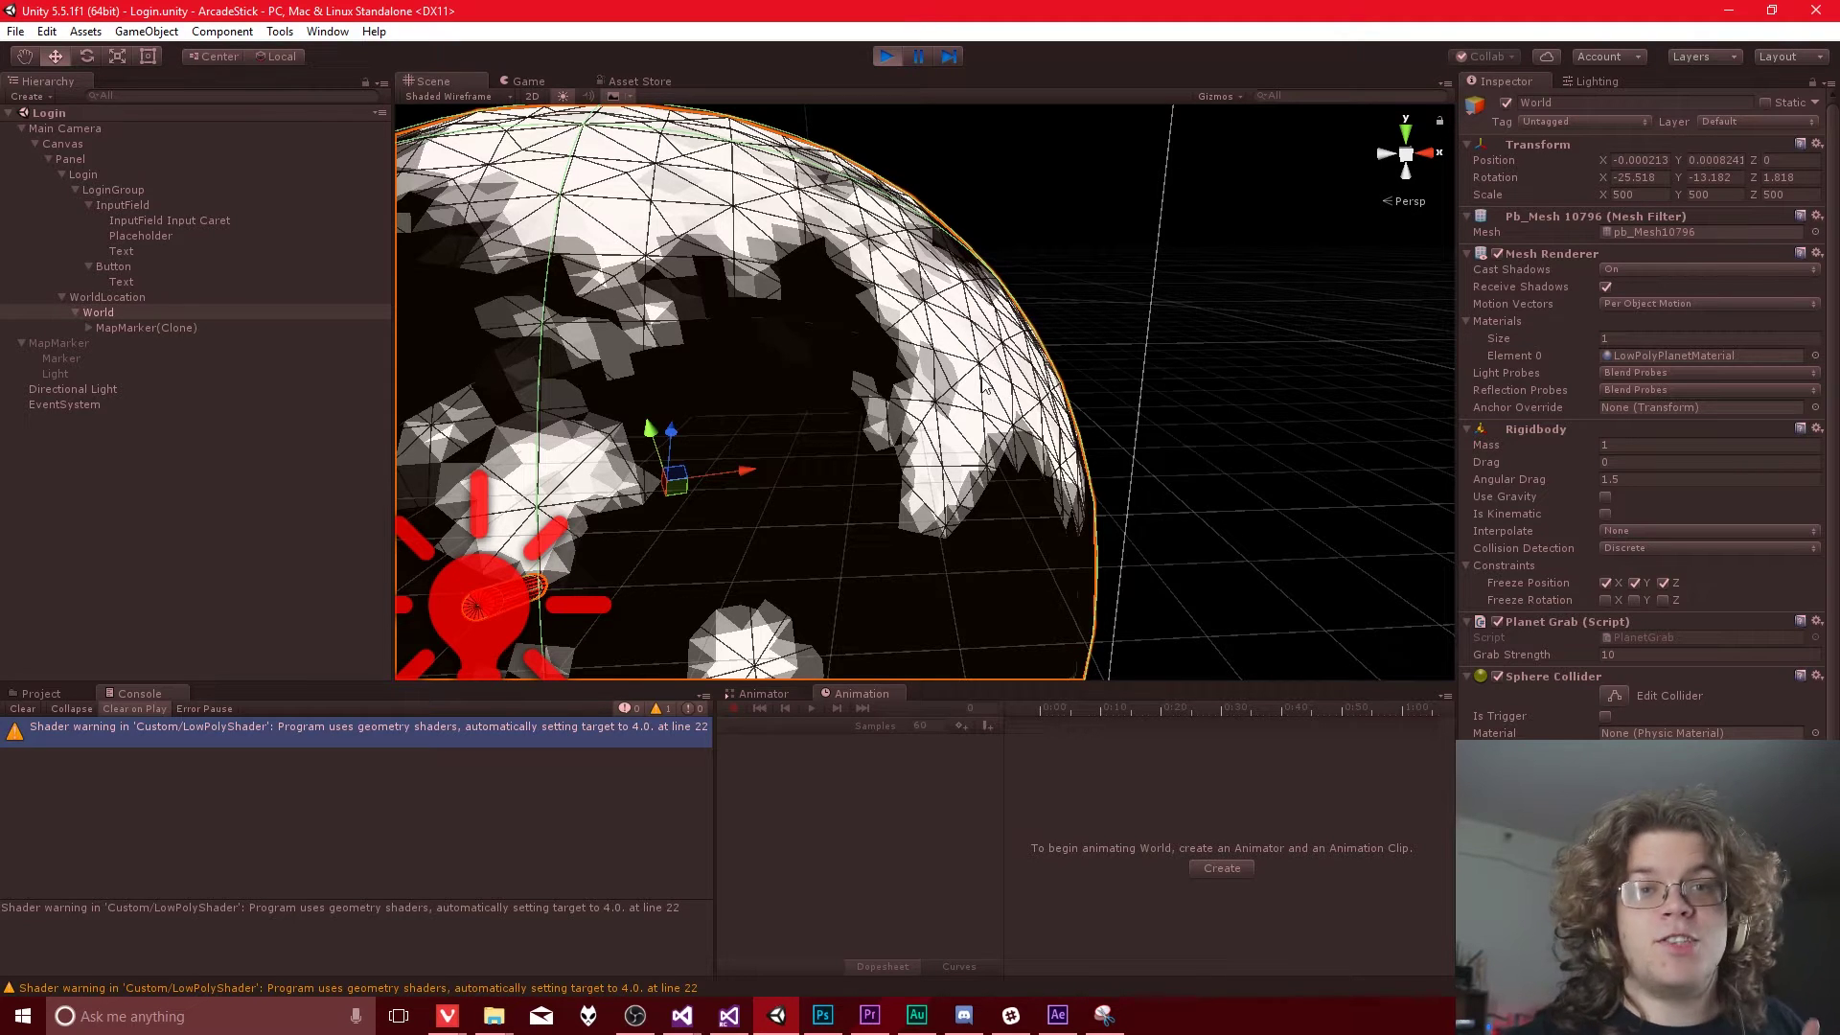
pyautogui.moveTo(983, 399); pyautogui.dragTo(977, 404, button='right')
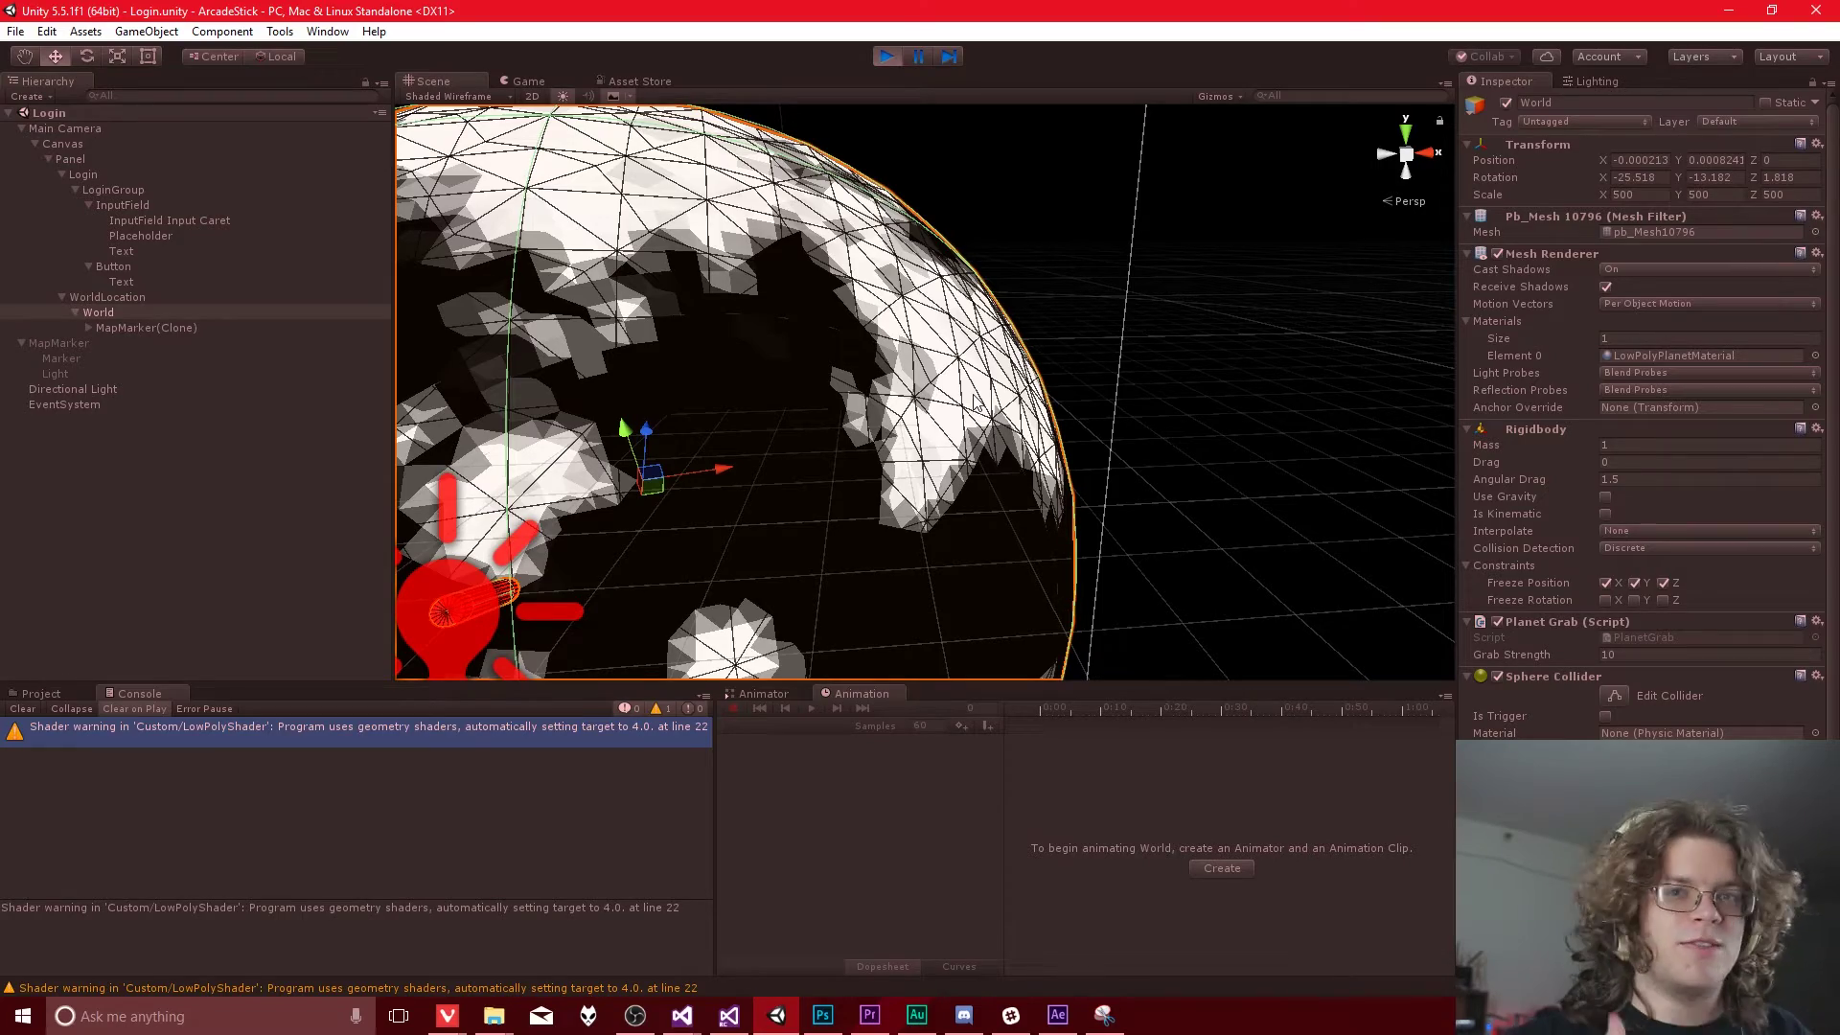
pyautogui.moveTo(937, 395); pyautogui.dragTo(891, 409, button='right')
pyautogui.press('f')
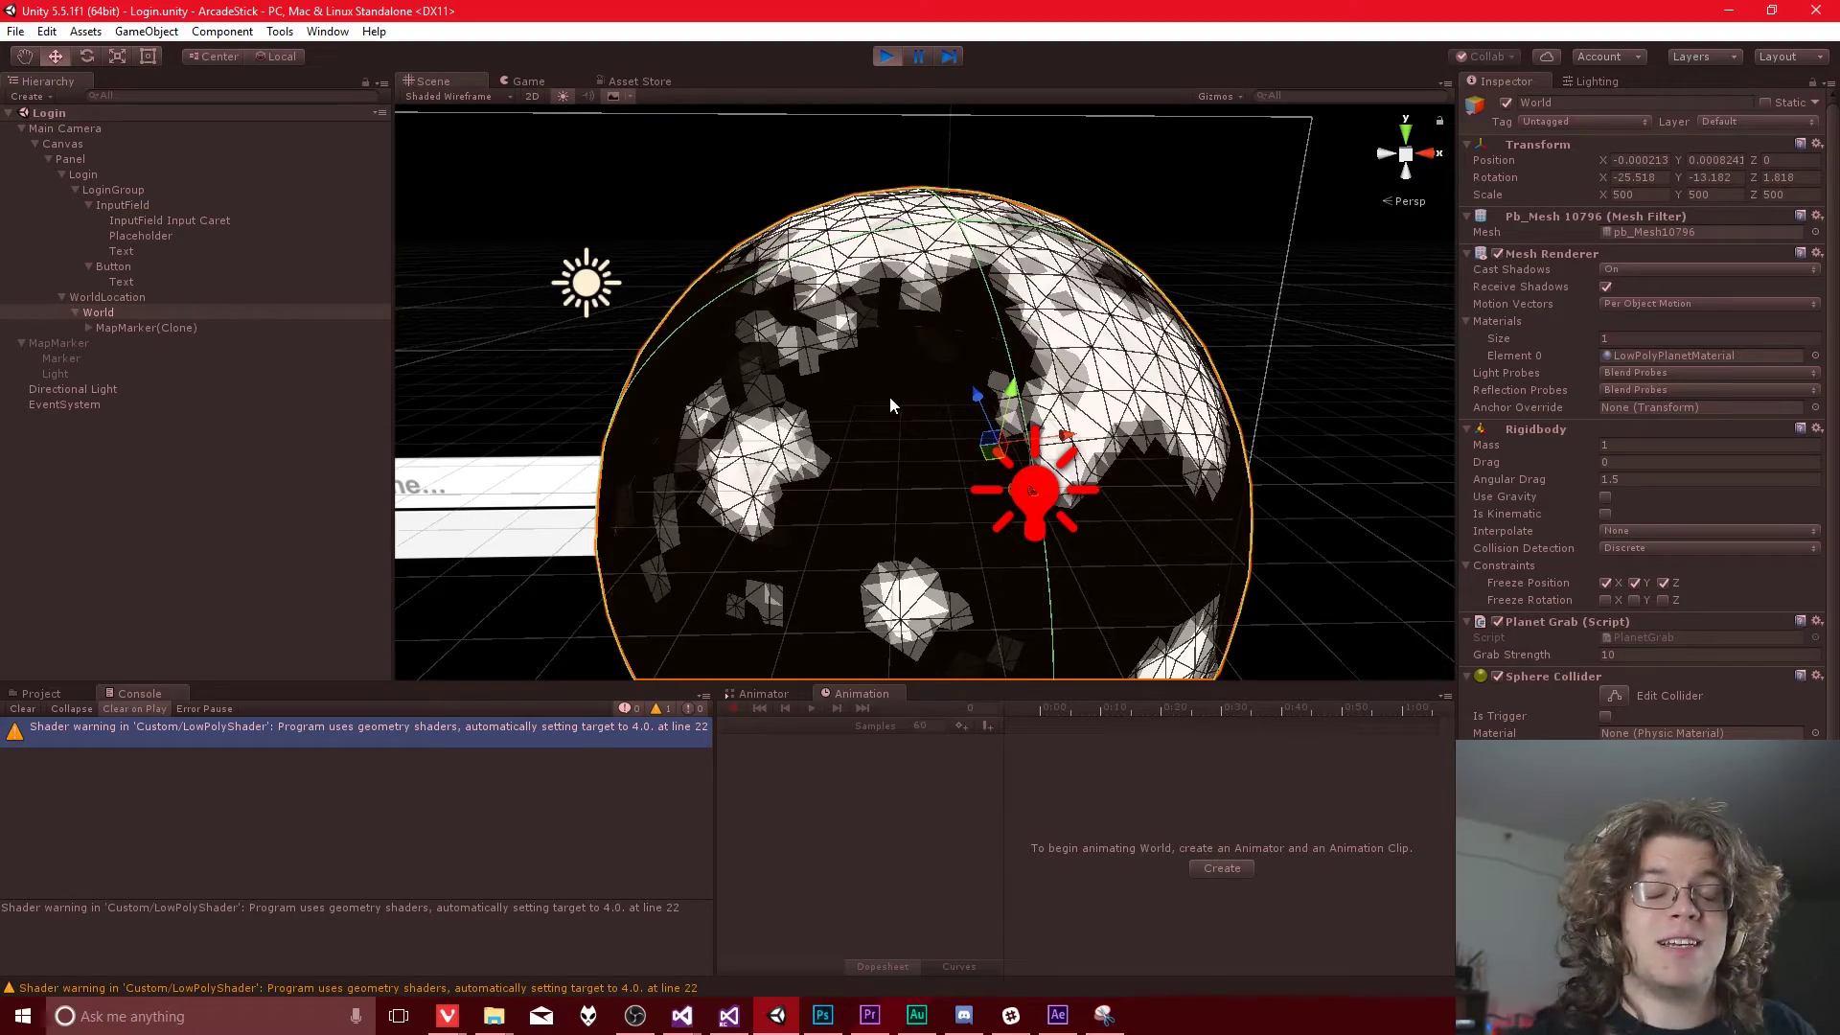
pyautogui.moveTo(992, 378); pyautogui.dragTo(1050, 369, button='right')
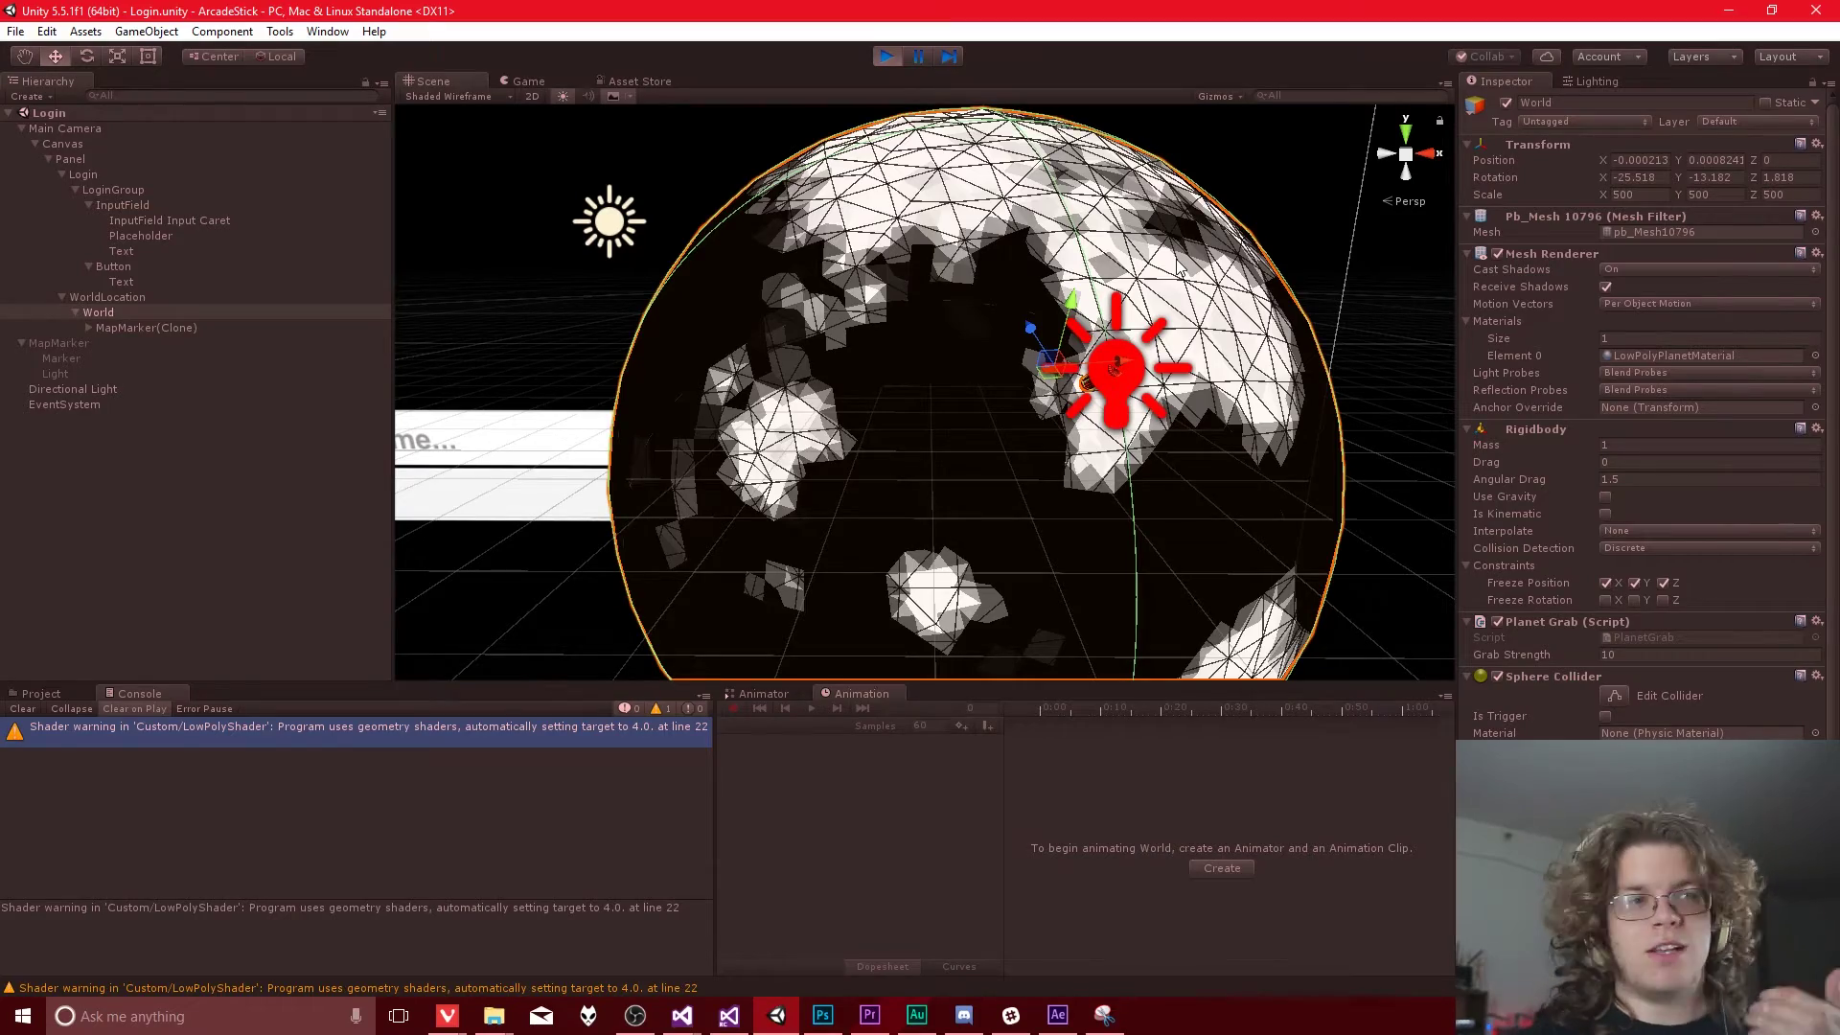
pyautogui.moveTo(1079, 316); pyautogui.dragTo(1150, 355, button='right')
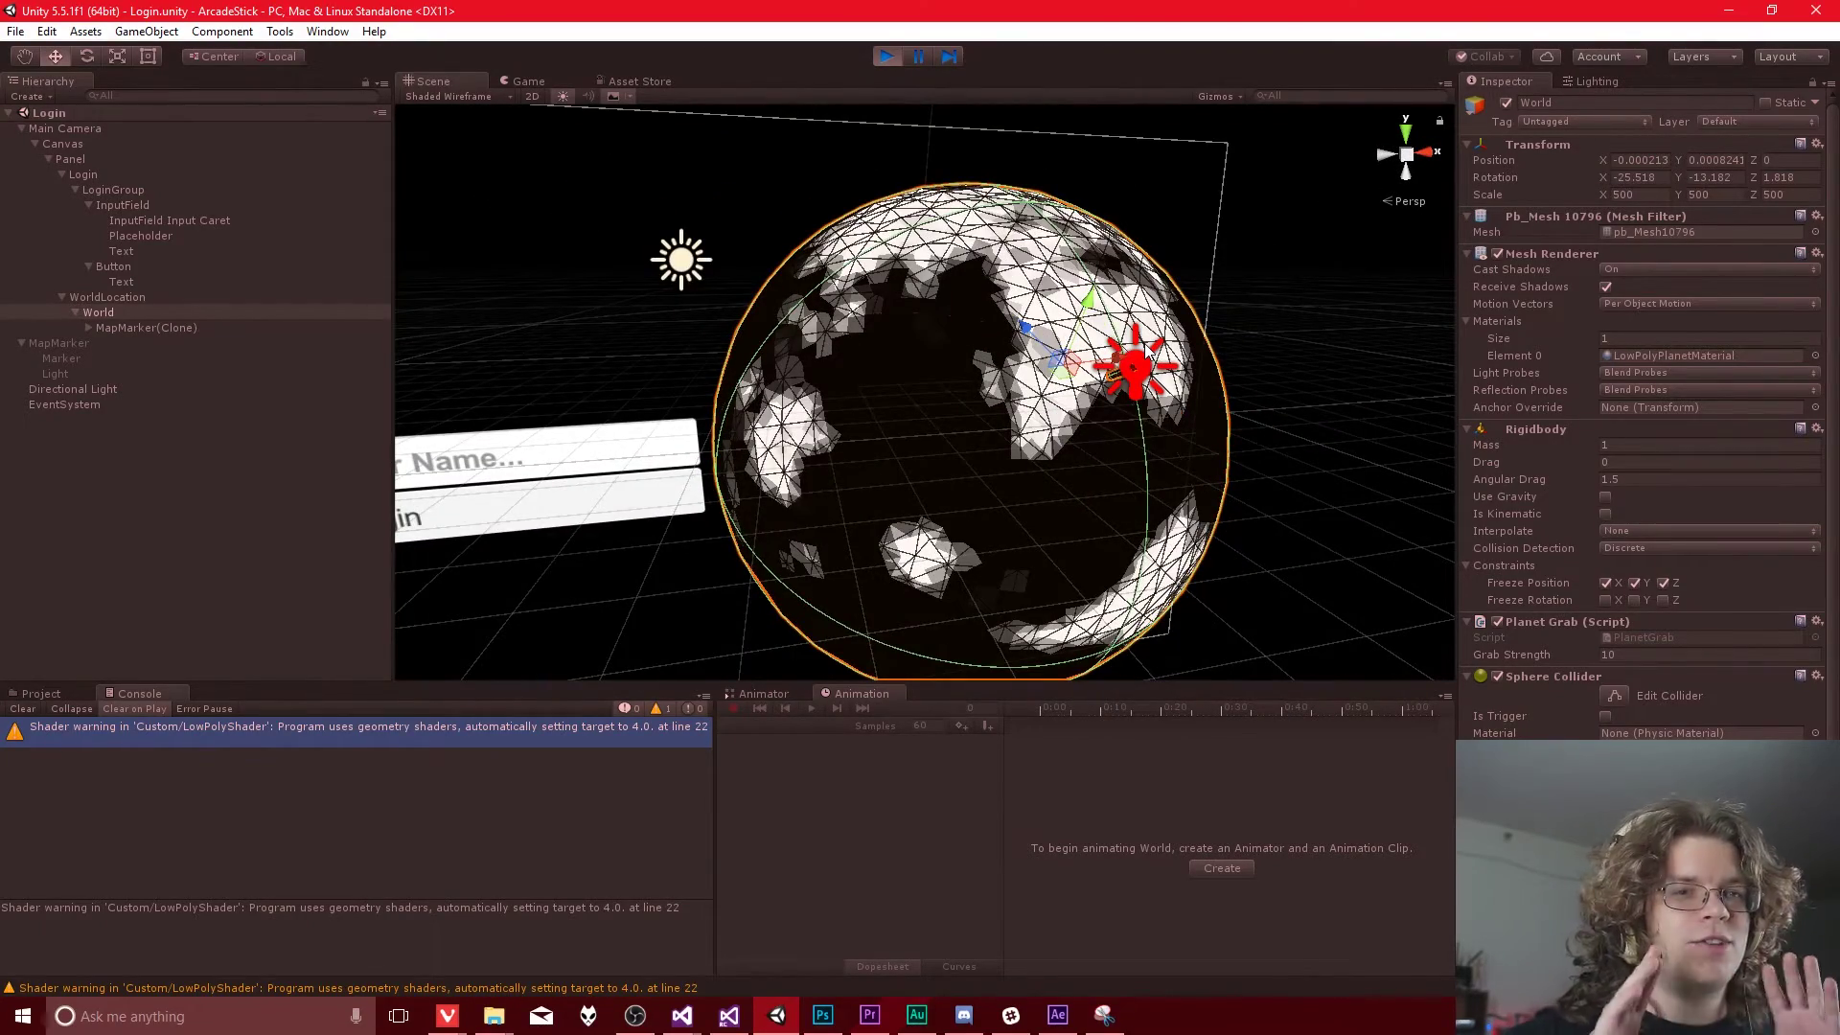
# Step: Switch to the ArcadeStick solution in Visual Studio and rename the shader's color property to _BackgroundColor with display name "Background Color", saving the file
pyautogui.moveTo(682, 1016)
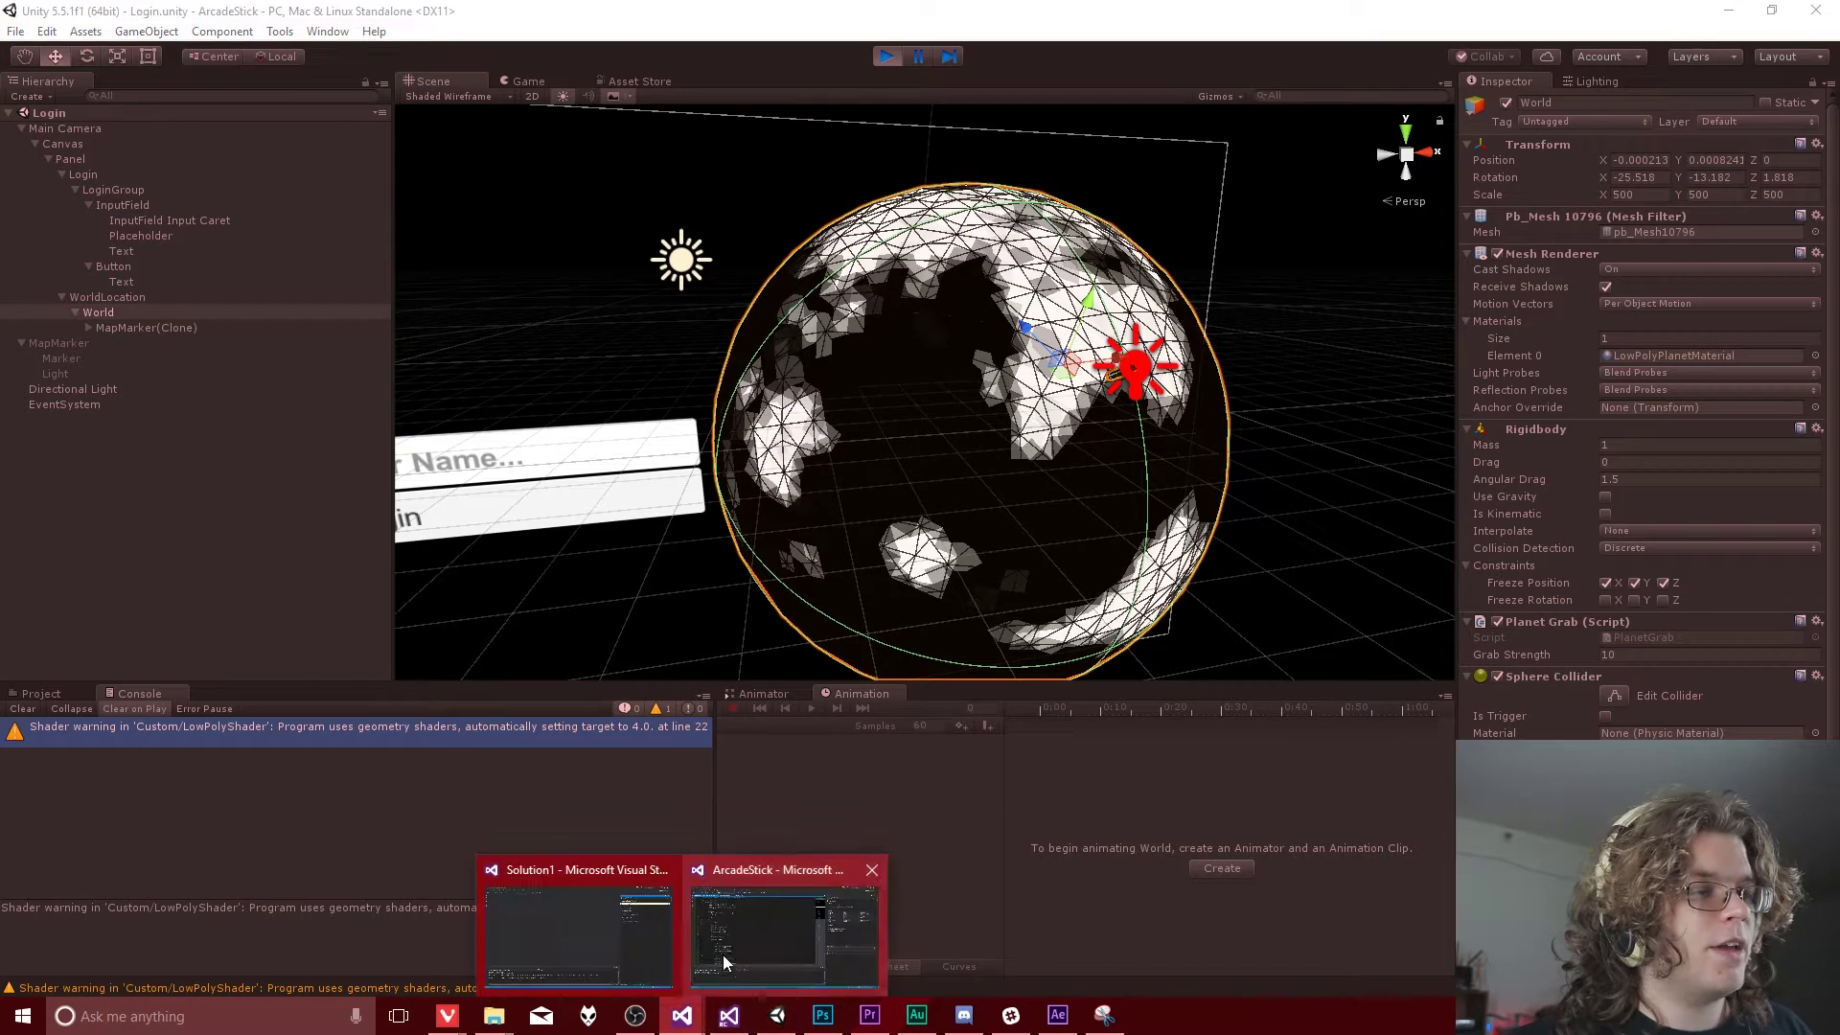
pyautogui.click(722, 955)
pyautogui.scroll(1, 1267, 111)
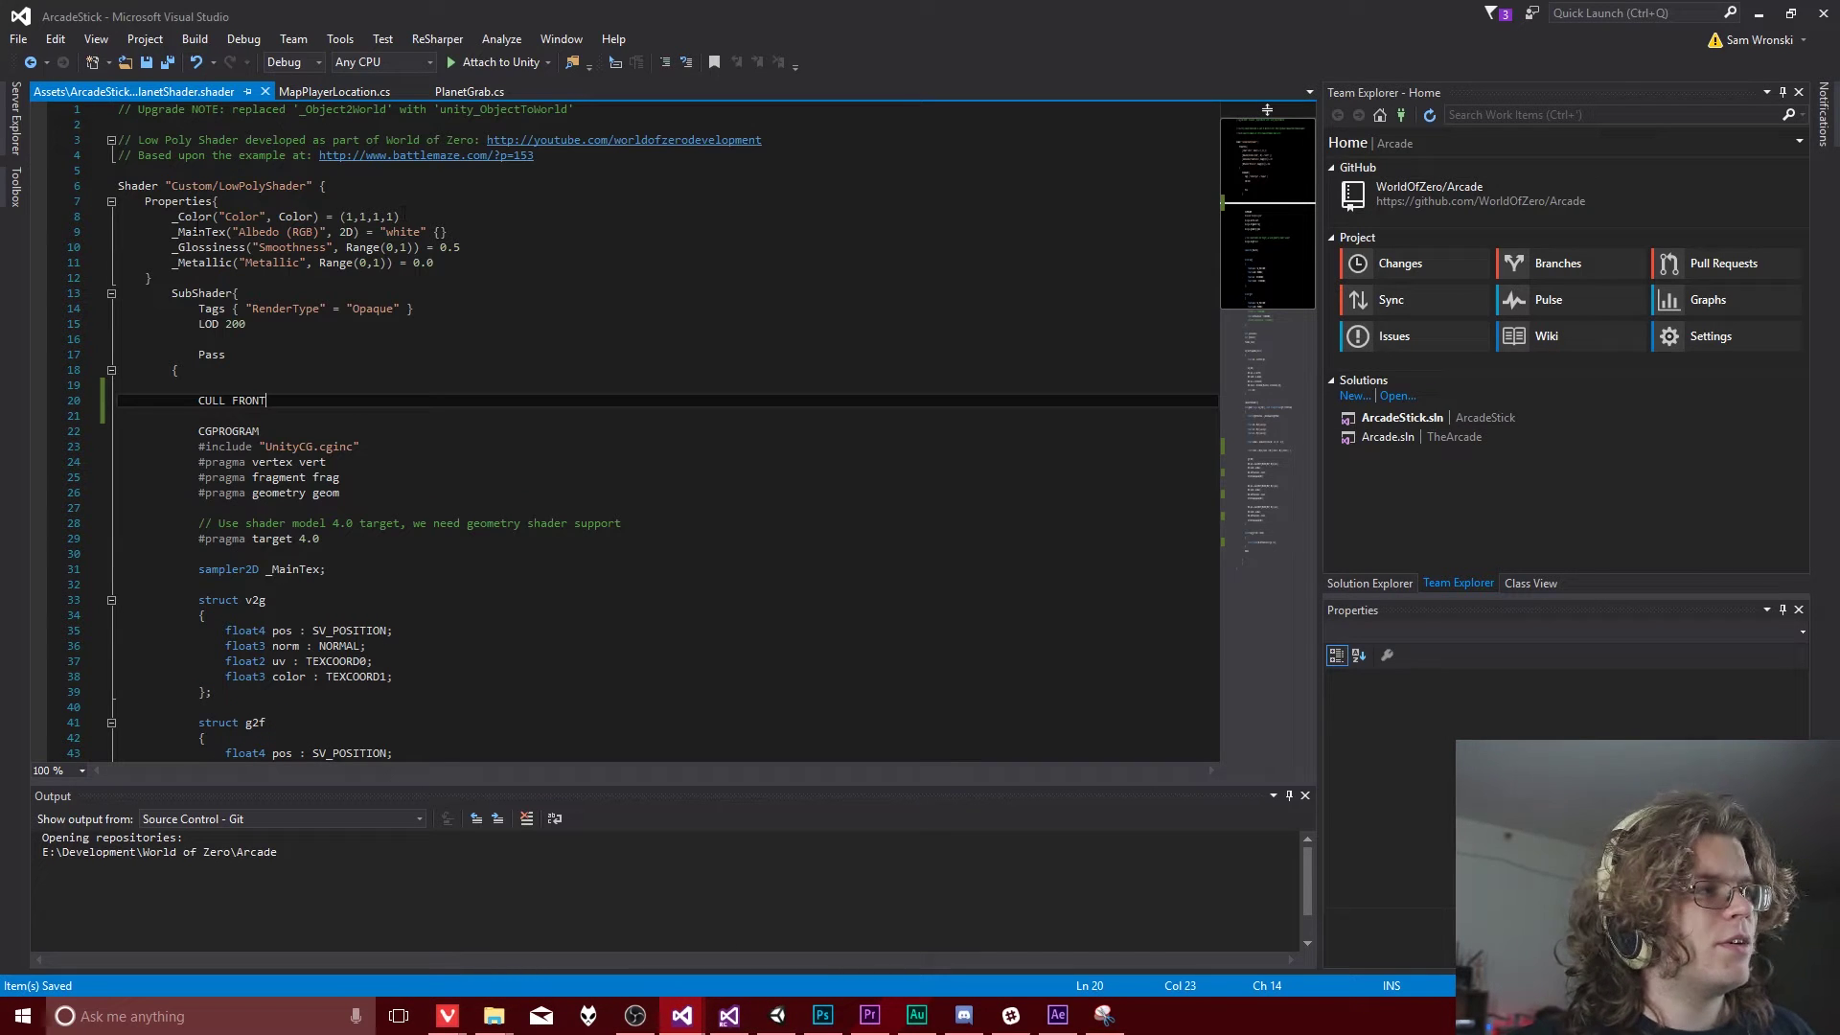
pyautogui.hotkey('ctrl', '-')
pyautogui.write('BackgroundC')
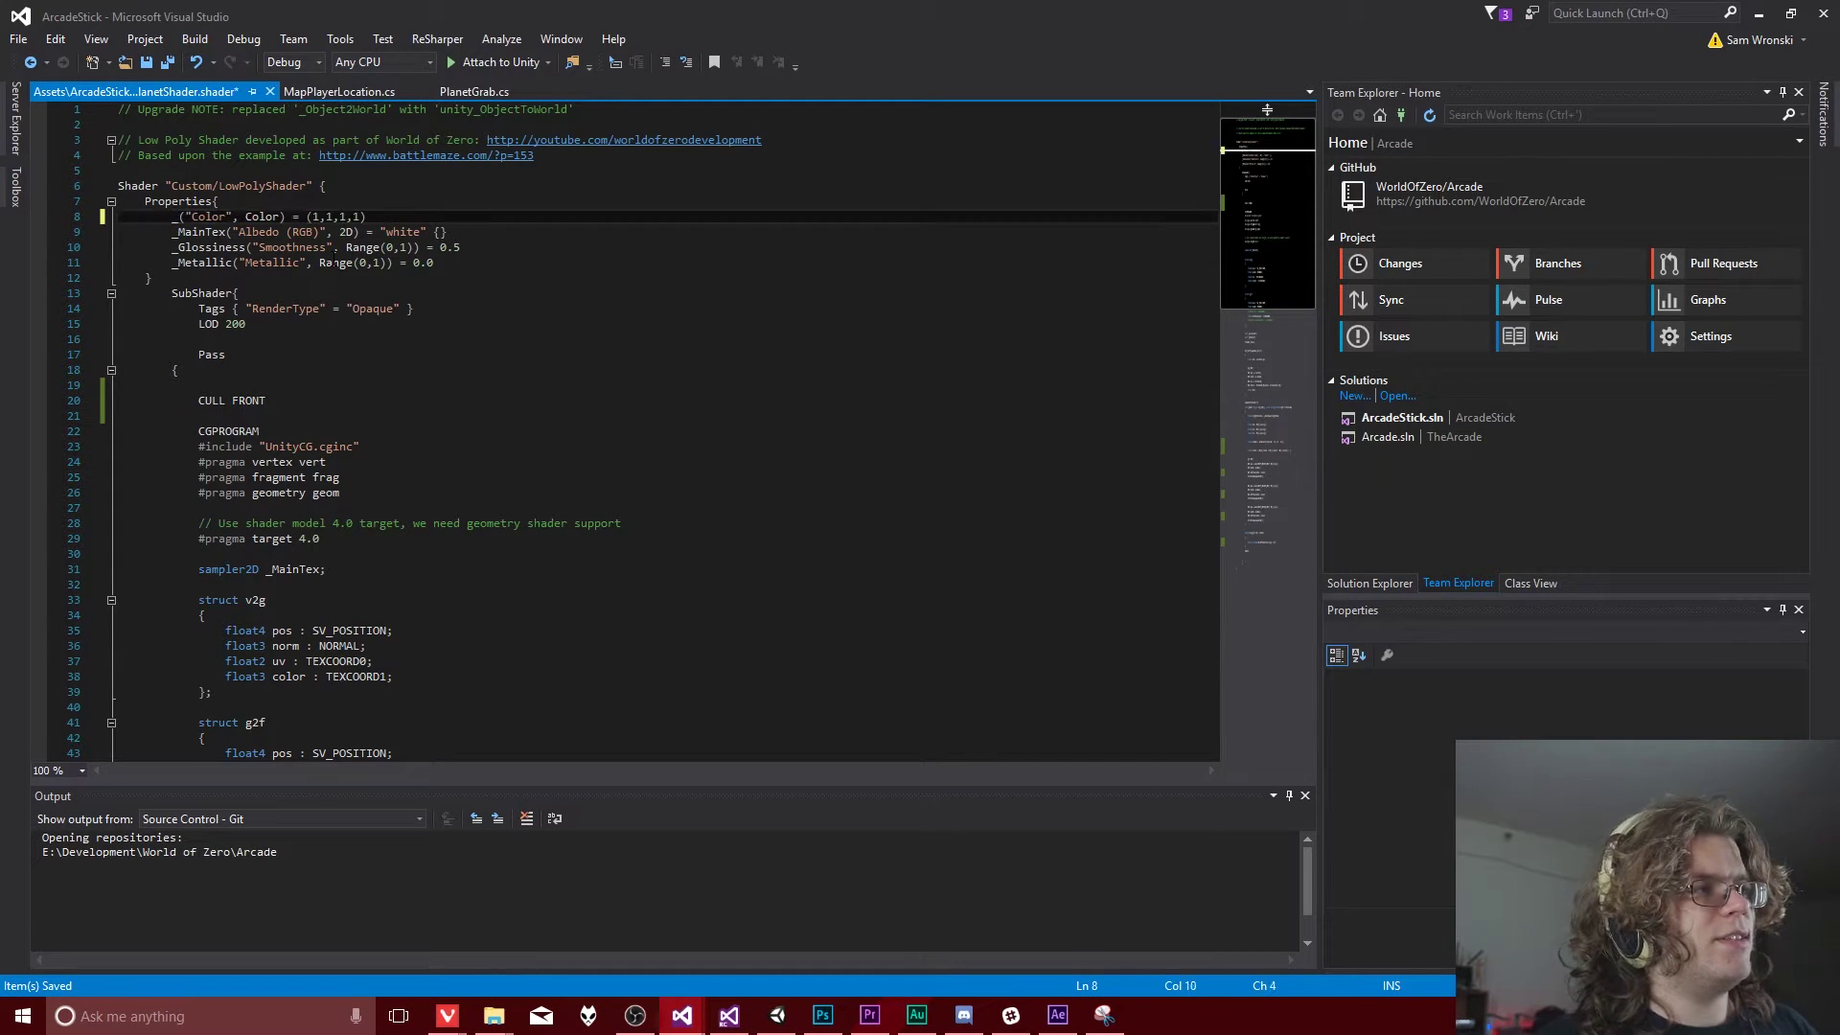
pyautogui.write('olor')
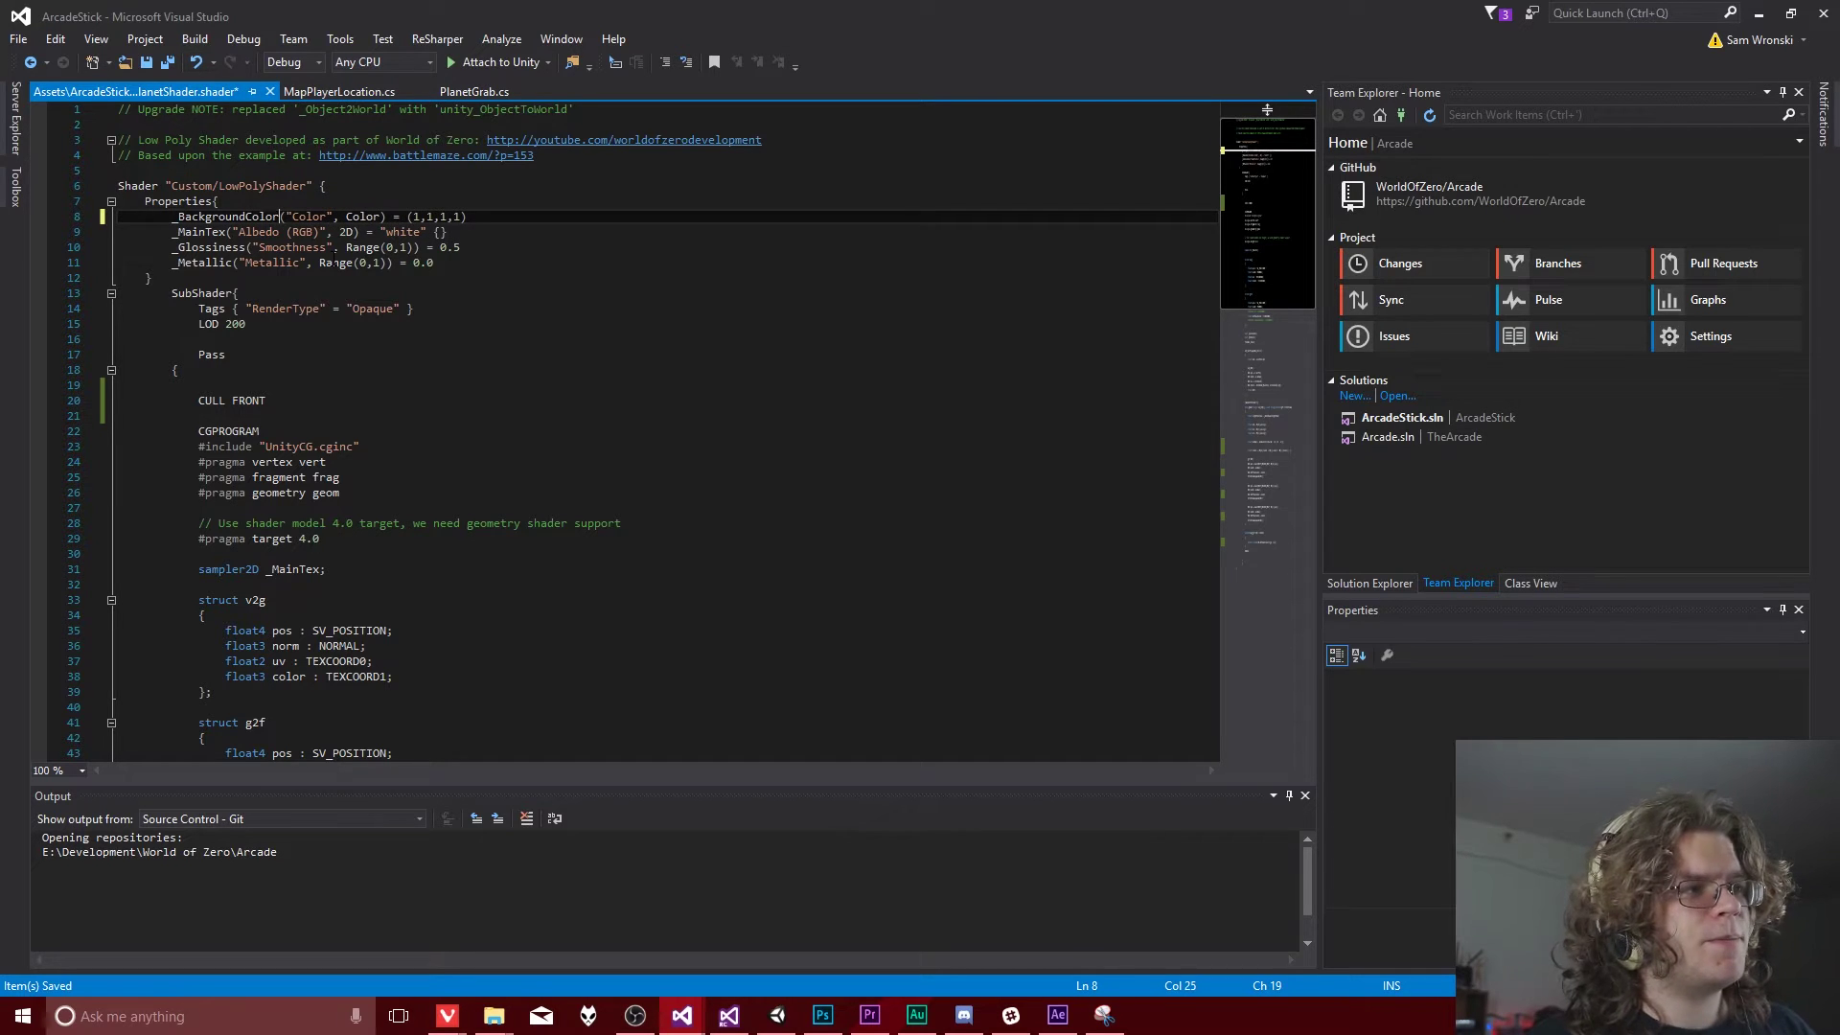
pyautogui.hotkey('ctrl', 's')
pyautogui.write('Background')
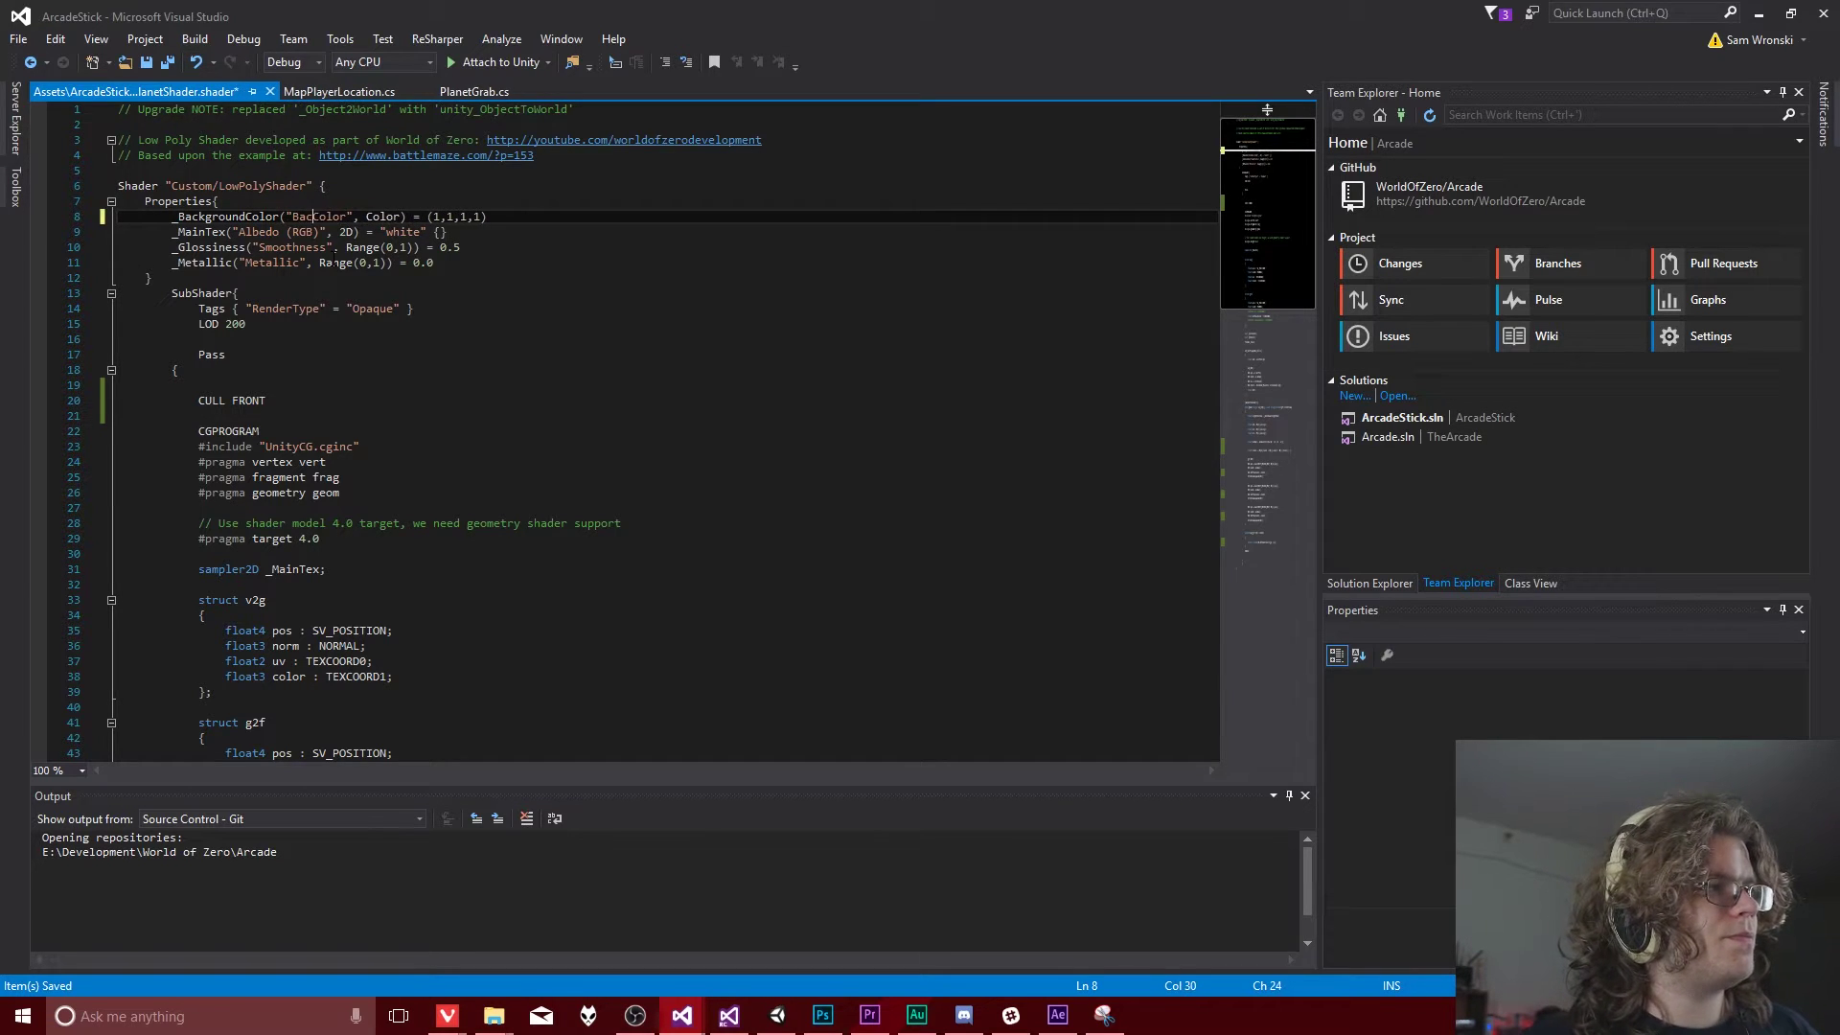
pyautogui.hotkey('ctrl', 's')
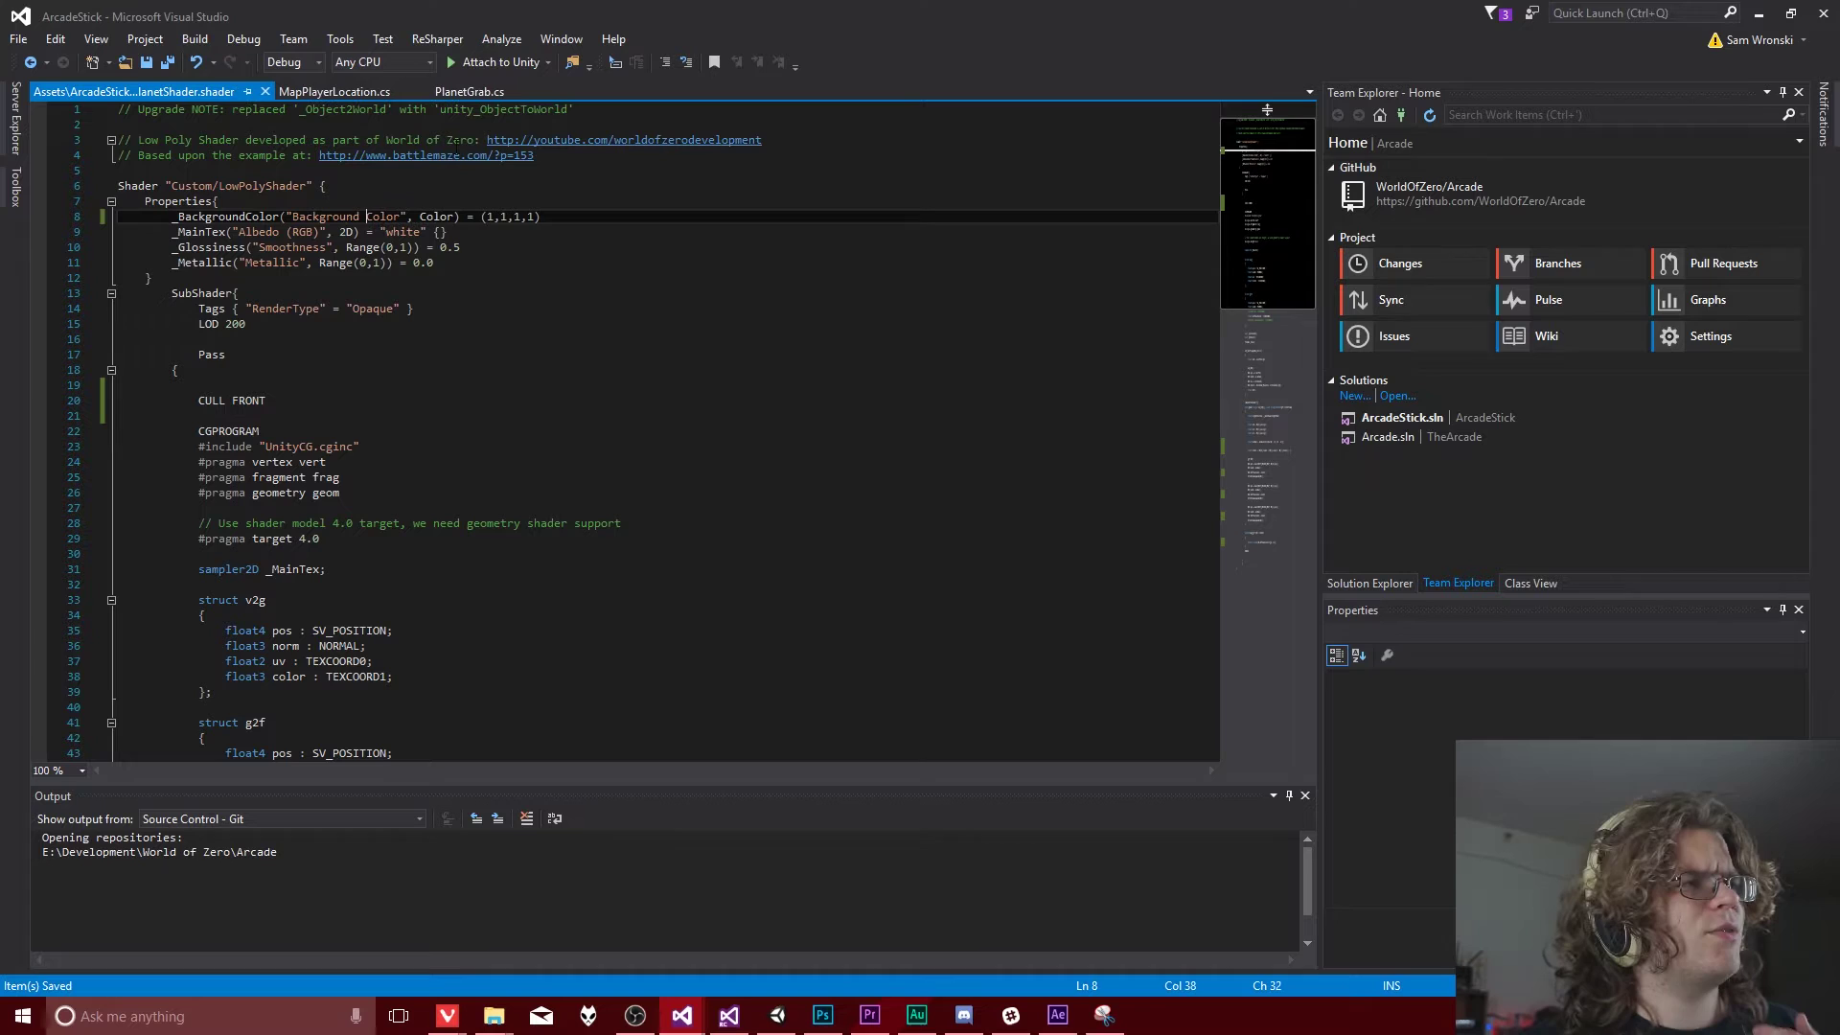
# Step: Set the _BackgroundColor property's default value to (1,0,0,1) and save the shader
pyautogui.hotkey('ctrl', 'Right')
pyautogui.hotkey('ctrl', 'Right')
pyautogui.hotkey('ctrl', 'shift', 'Right')
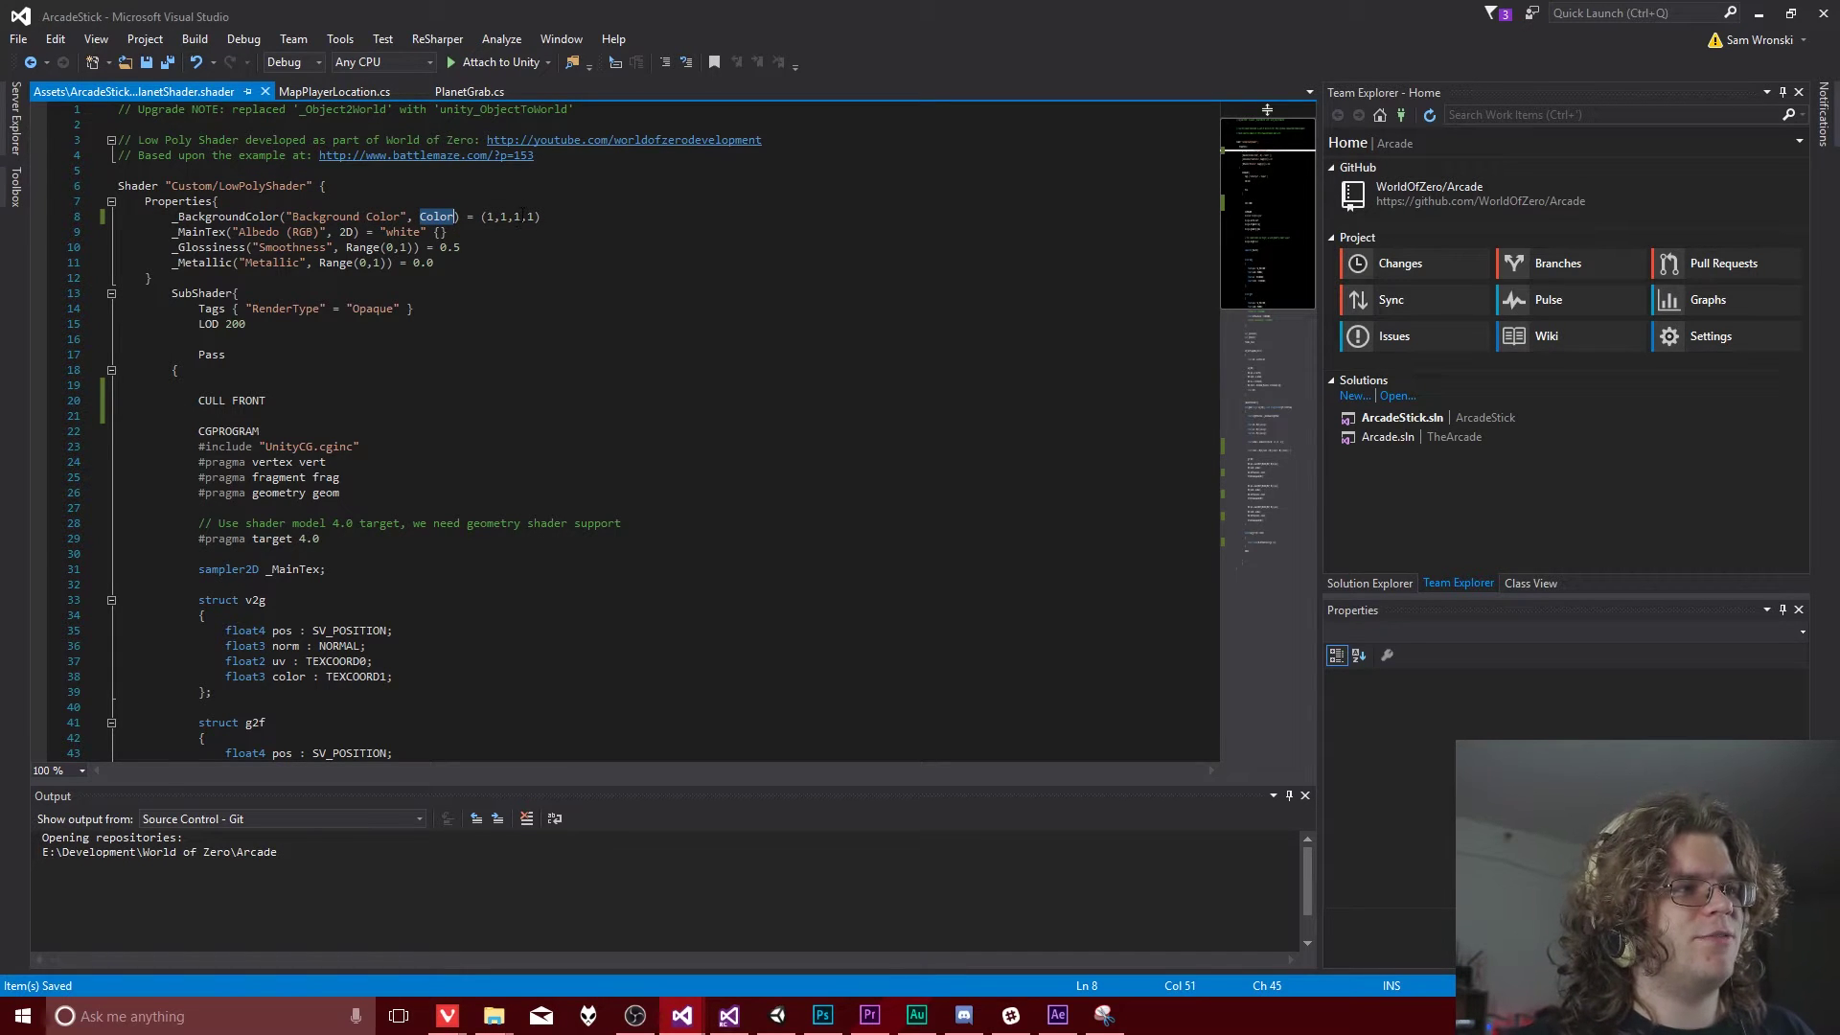
pyautogui.press('Right')
pyautogui.press('Right')
pyautogui.press('Right')
pyautogui.press('Right')
pyautogui.press('Right')
pyautogui.press('Right')
pyautogui.press('Right')
pyautogui.press('Right')
pyautogui.press('Right')
pyautogui.press('Right')
pyautogui.press('Delete')
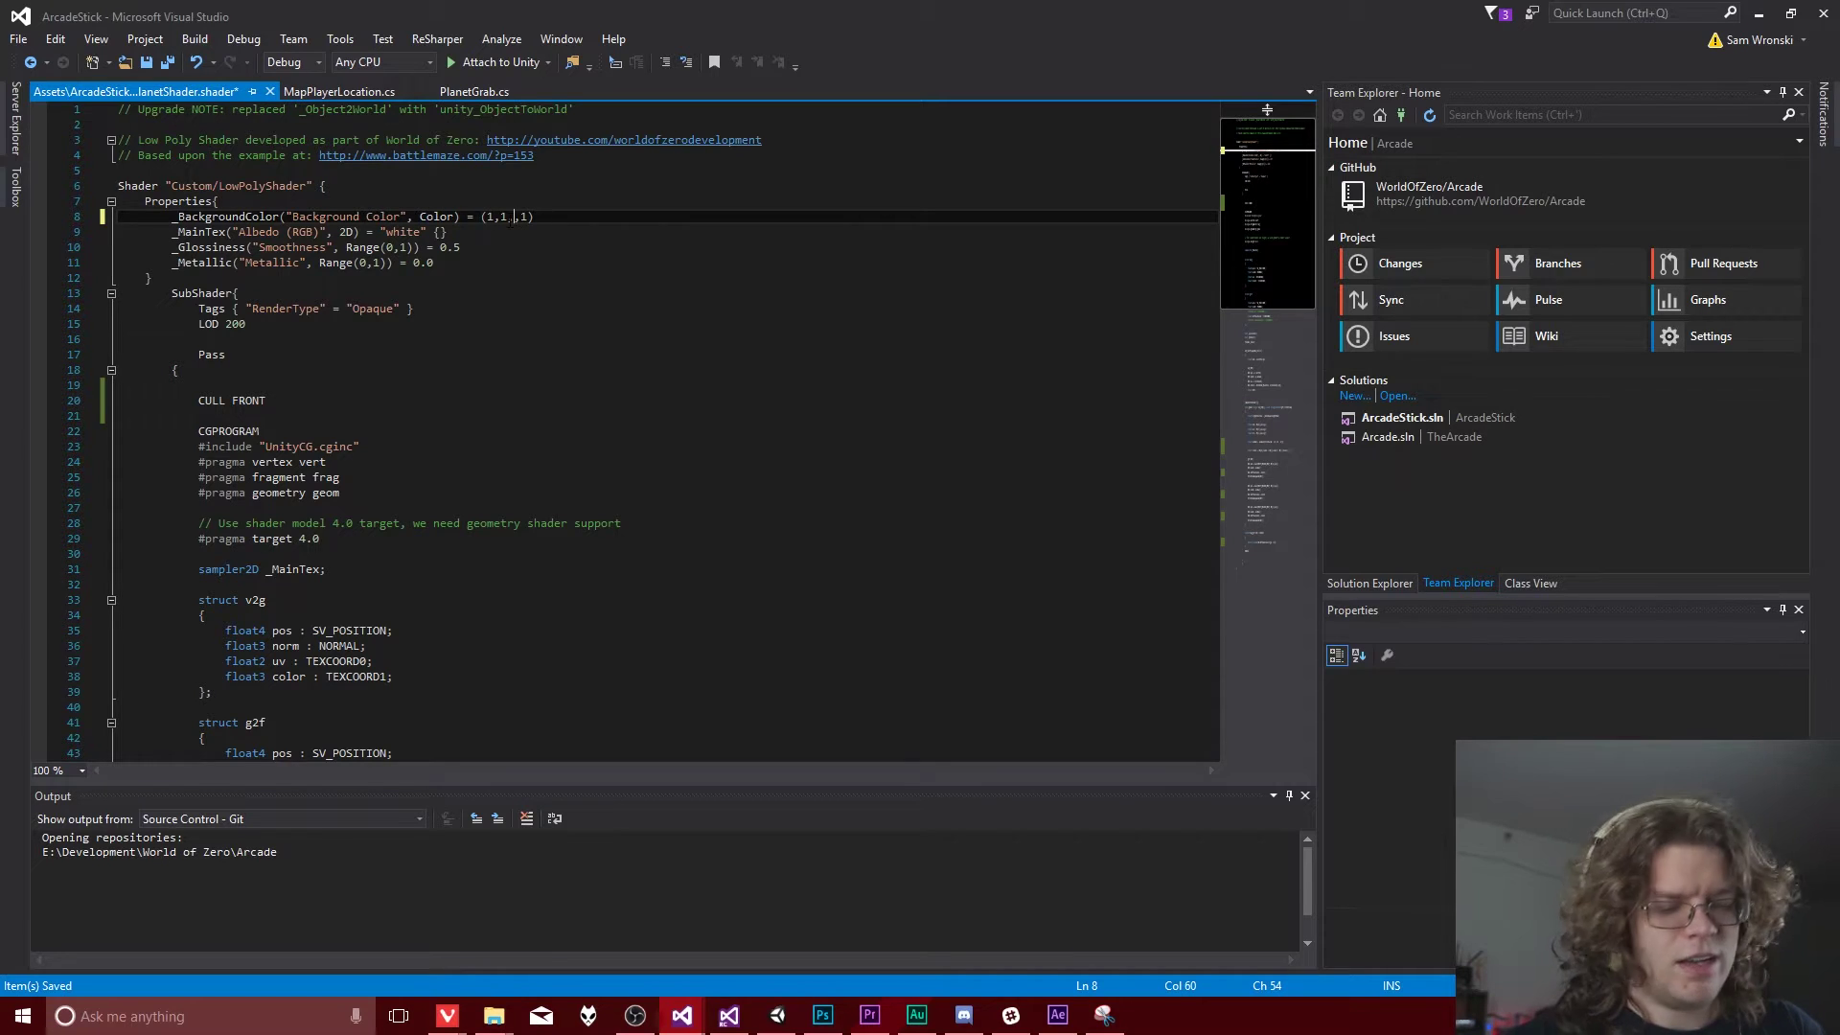
pyautogui.write('0')
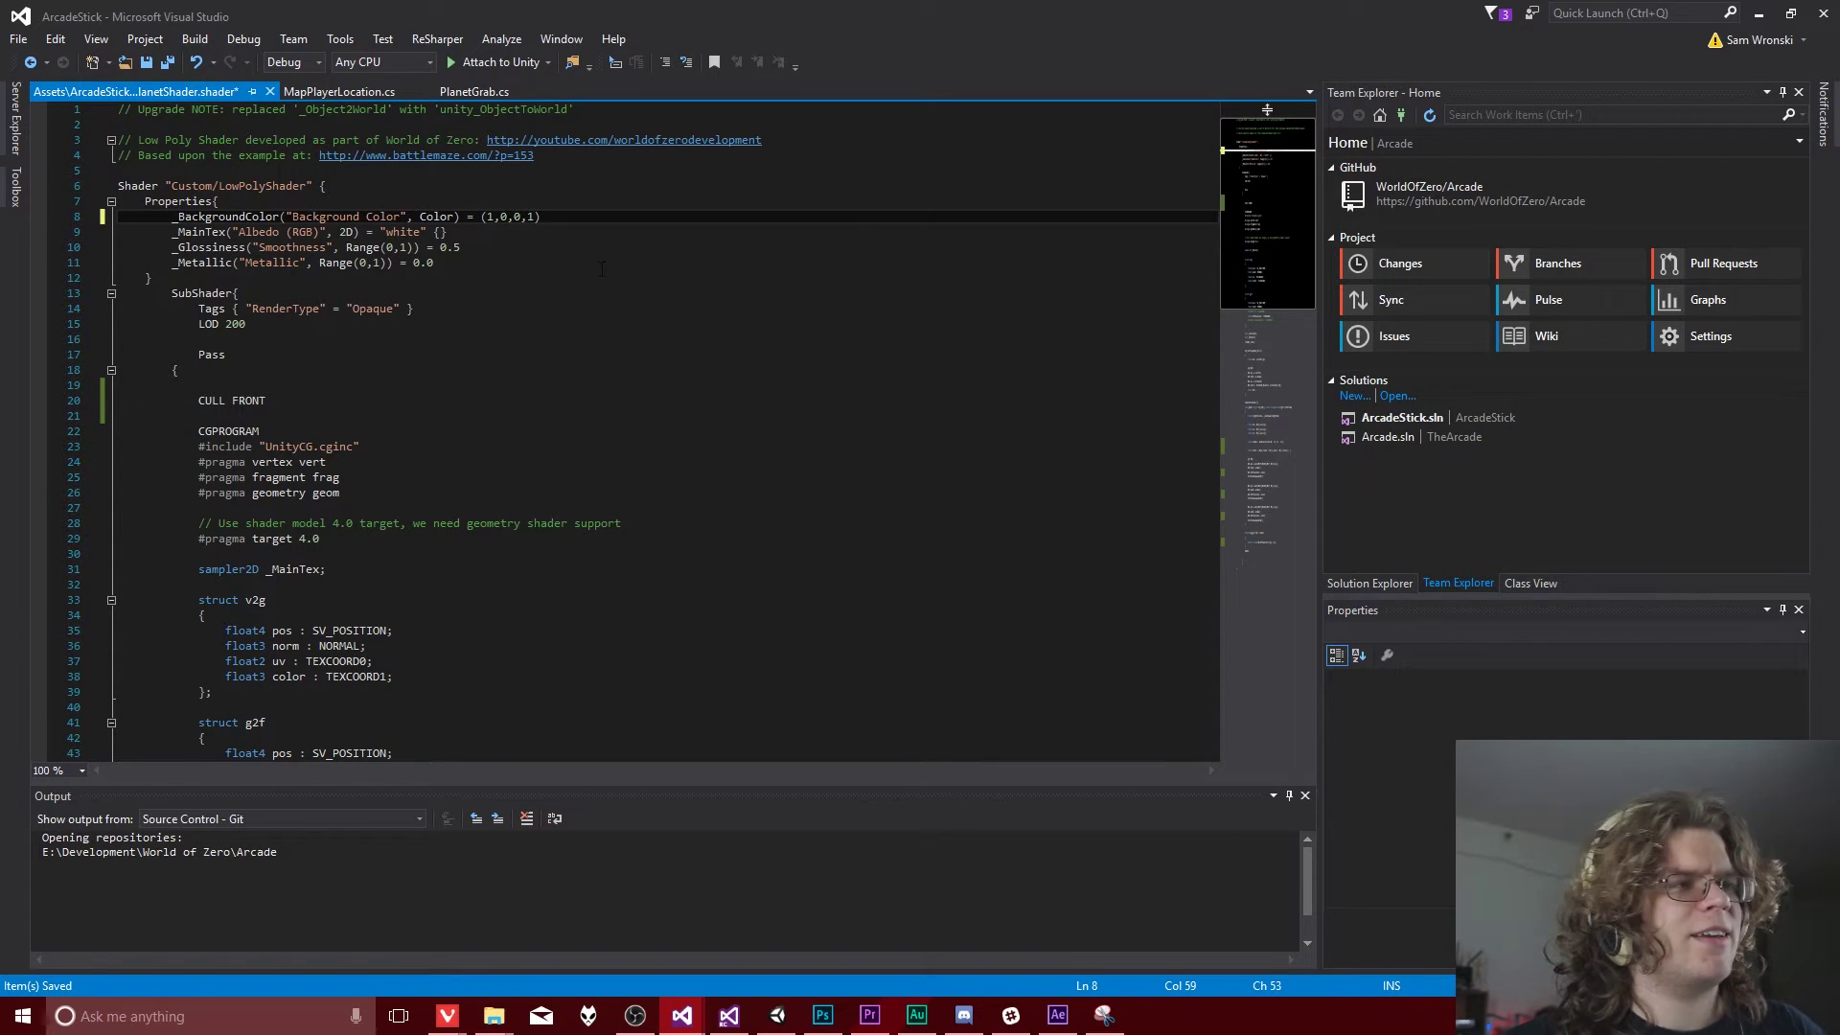
pyautogui.hotkey('ctrl', 's')
# Step: Duplicate the _BackgroundColor property line, rename the copy _ForegroundColor with display name "Foreground Color", and save
pyautogui.hotkey('shift', 'Home')
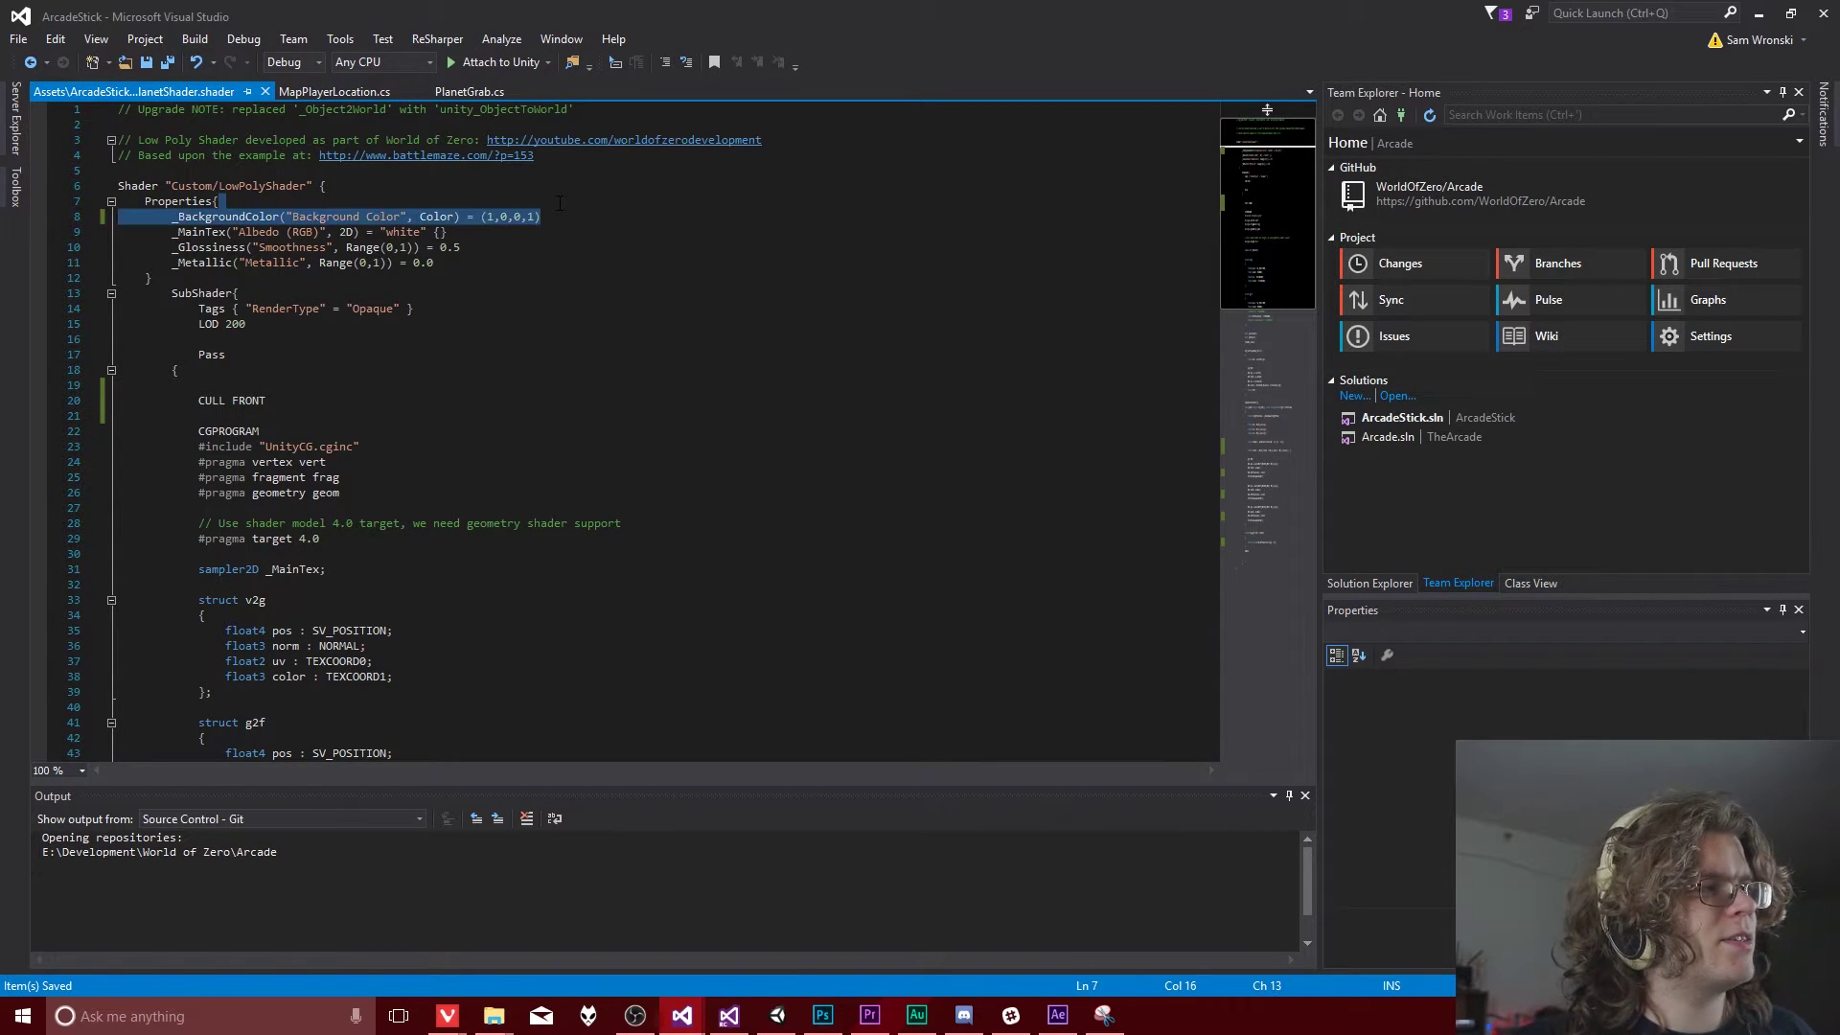
pyautogui.hotkey('ctrl', 'd')
pyautogui.doubleClick(247, 233)
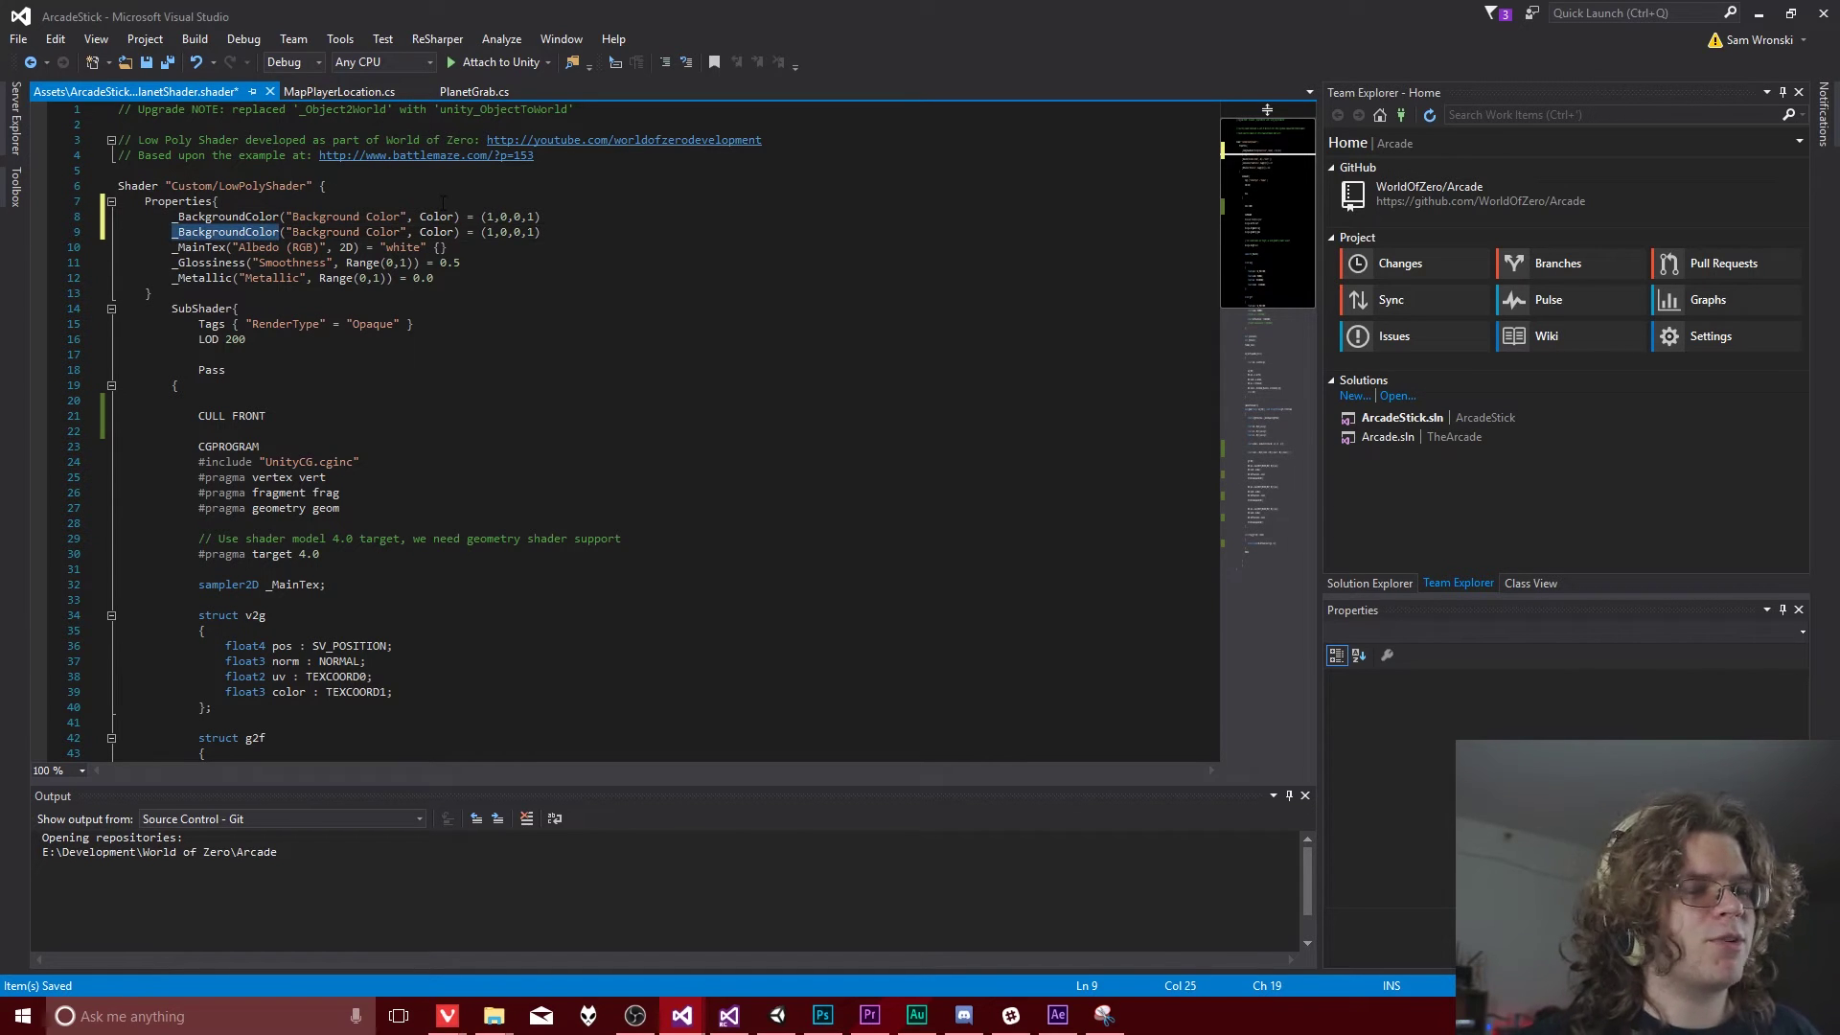
pyautogui.write('_For')
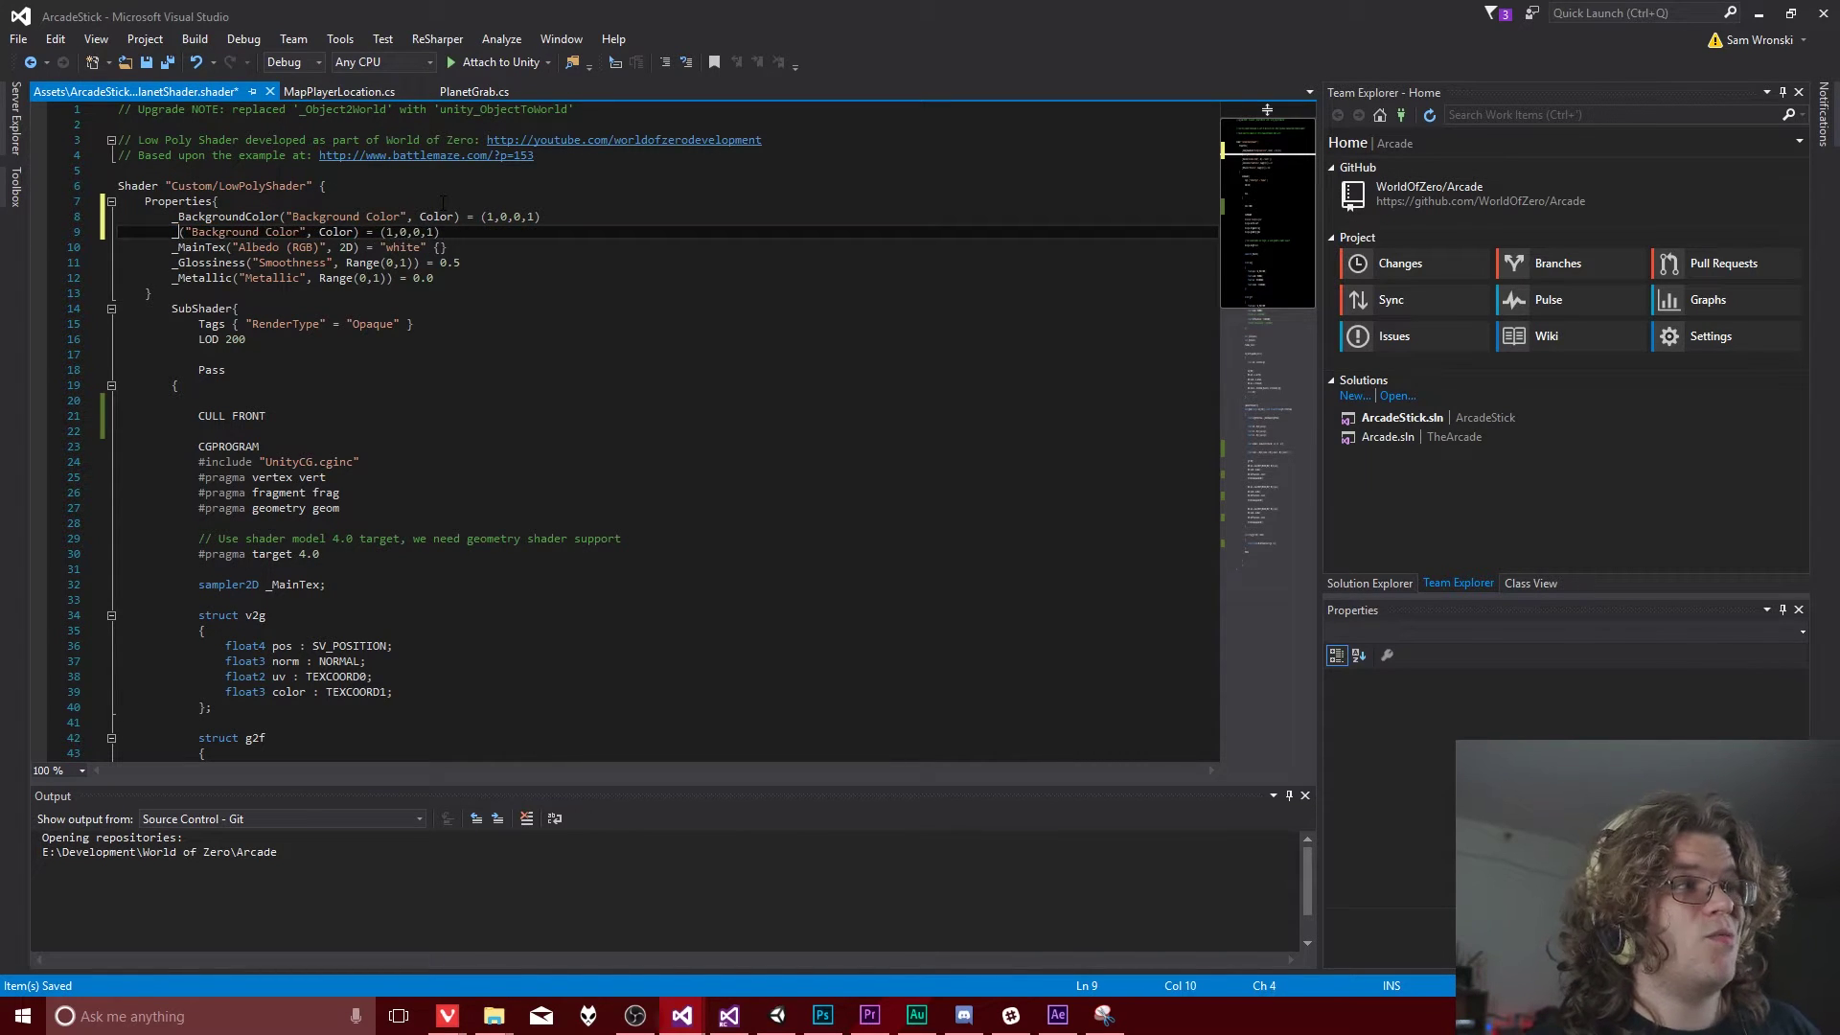
pyautogui.write('egroundColor')
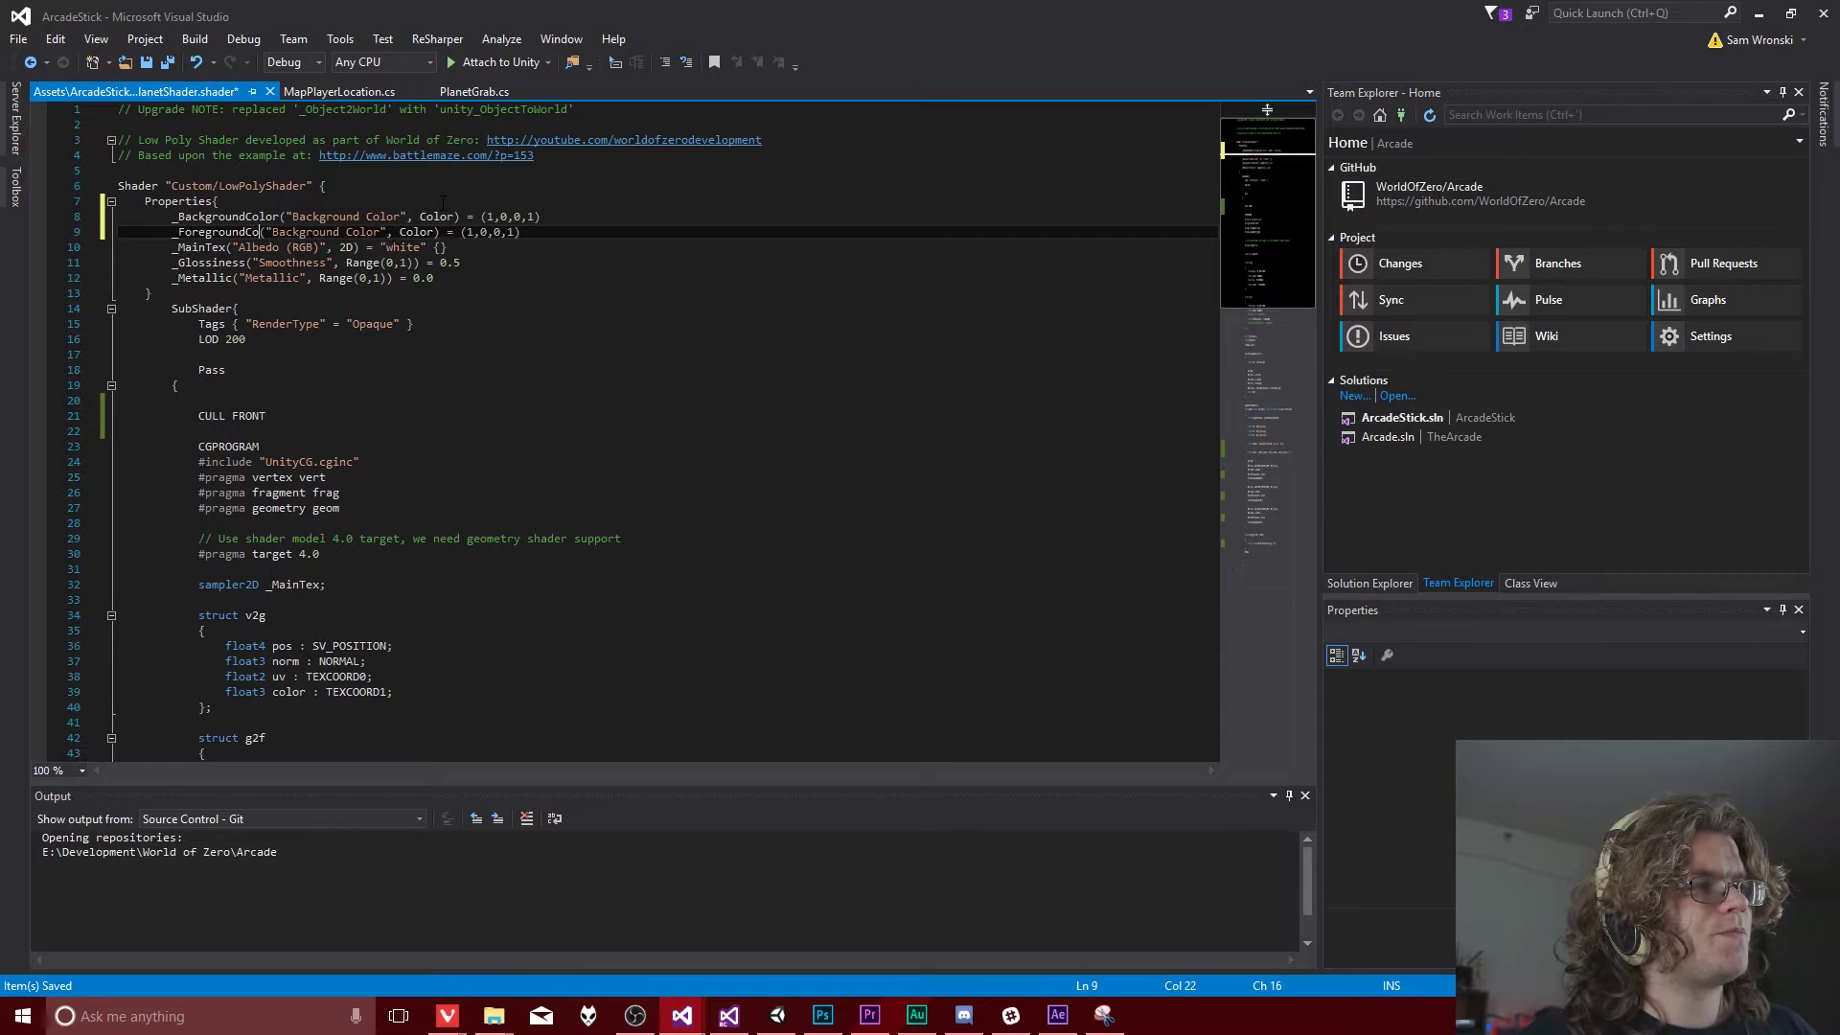
pyautogui.hotkey('ctrl', 's')
pyautogui.doubleClick(314, 233)
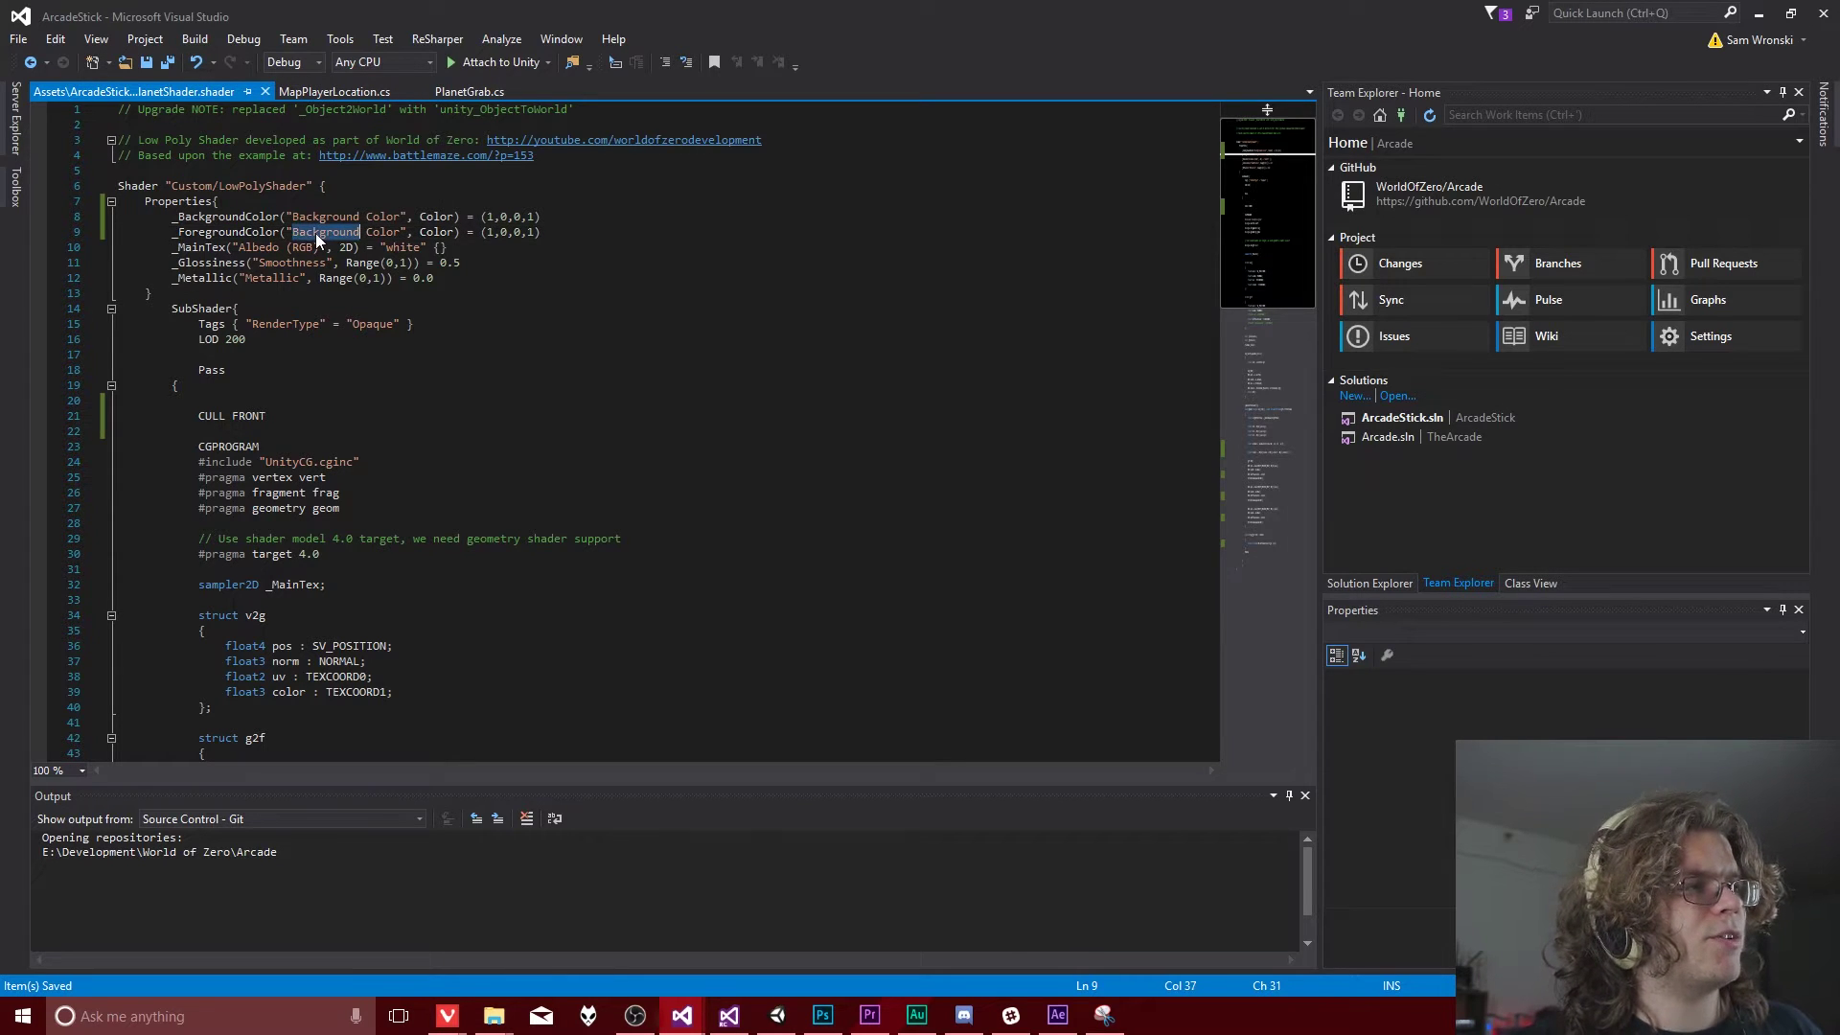
pyautogui.write('Foreground')
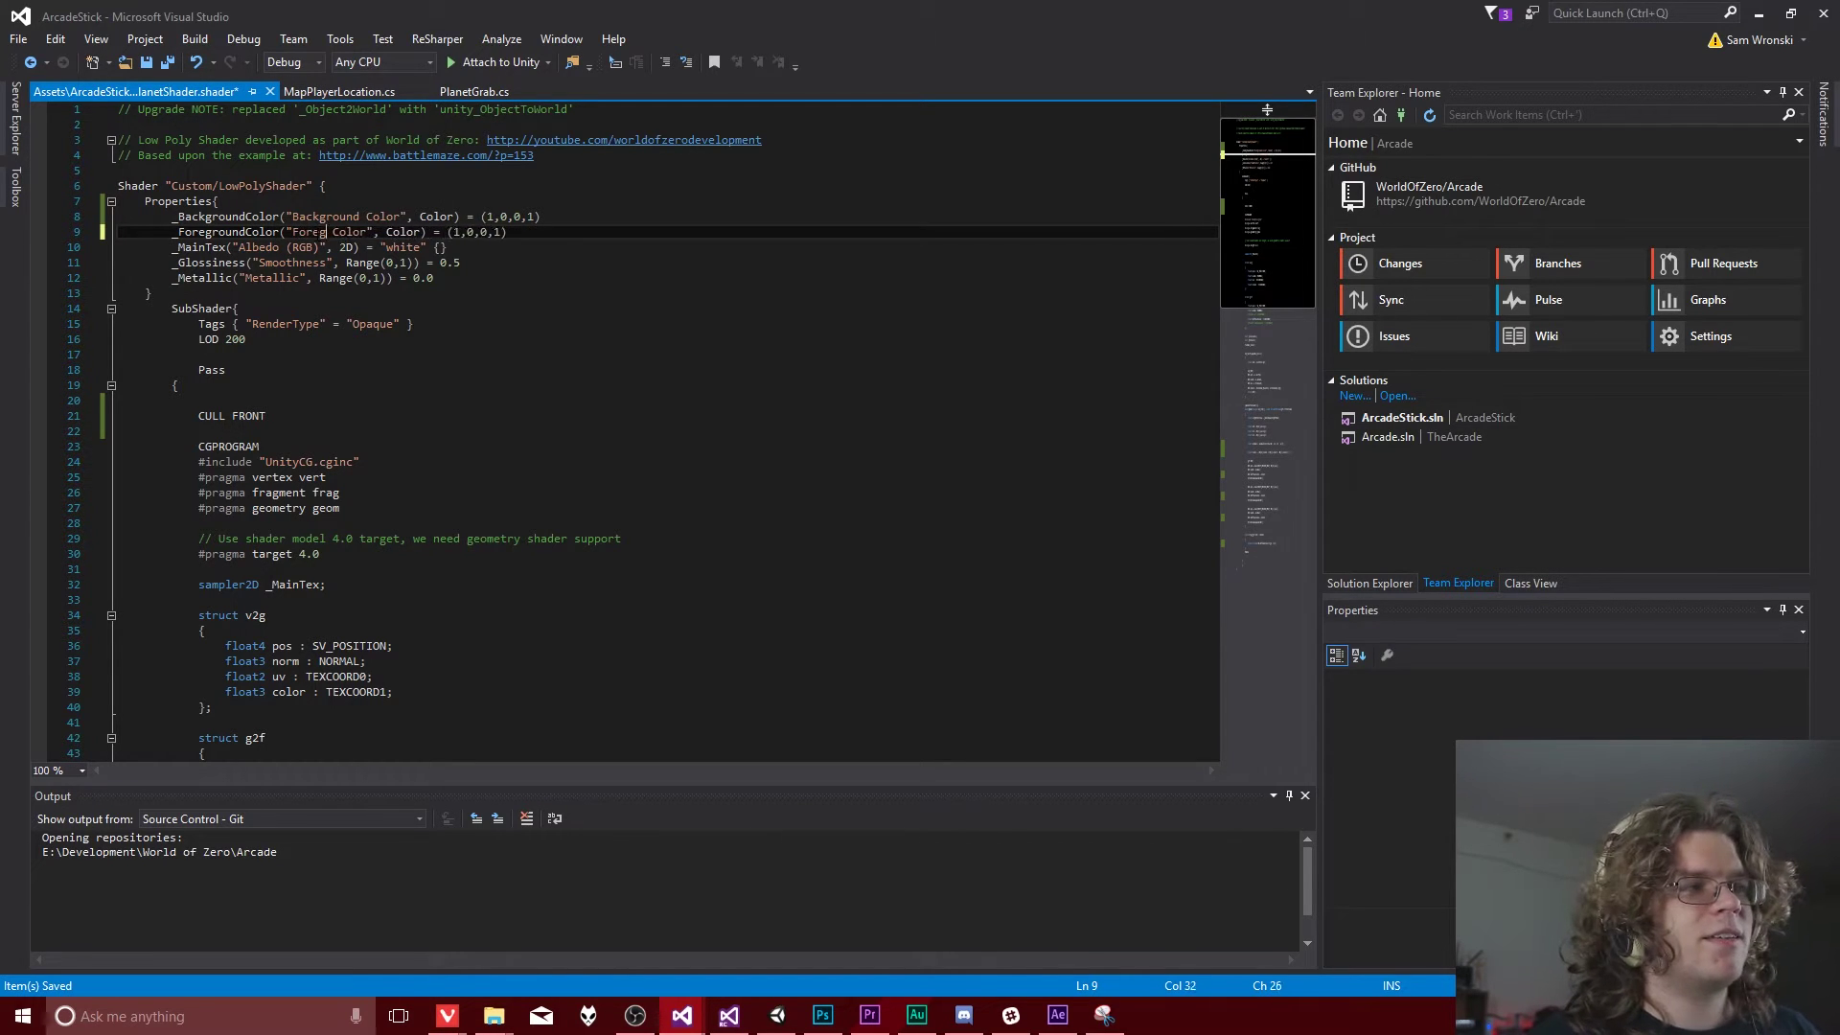
pyautogui.hotkey('ctrl', 's')
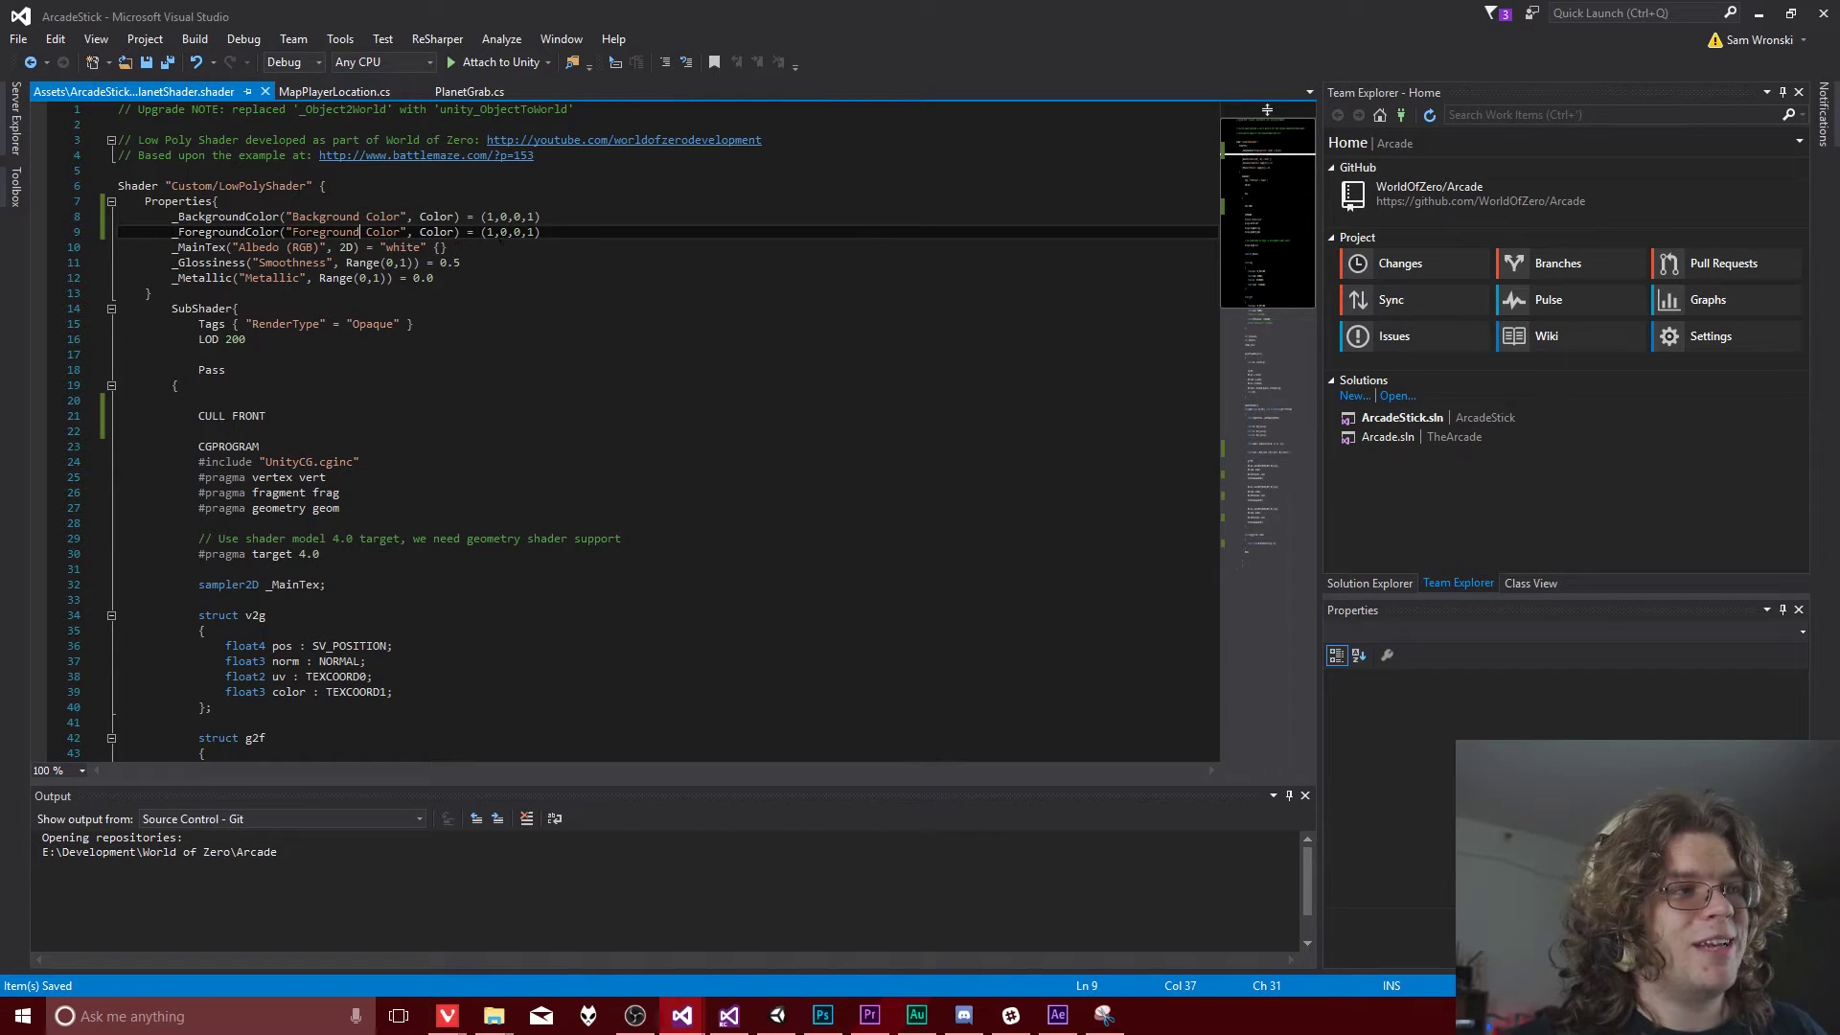
# Step: Set the _ForegroundColor property's default value to (0,0,1,1) and save the shader
pyautogui.hotkey('shift', 'Left')
pyautogui.write('0')
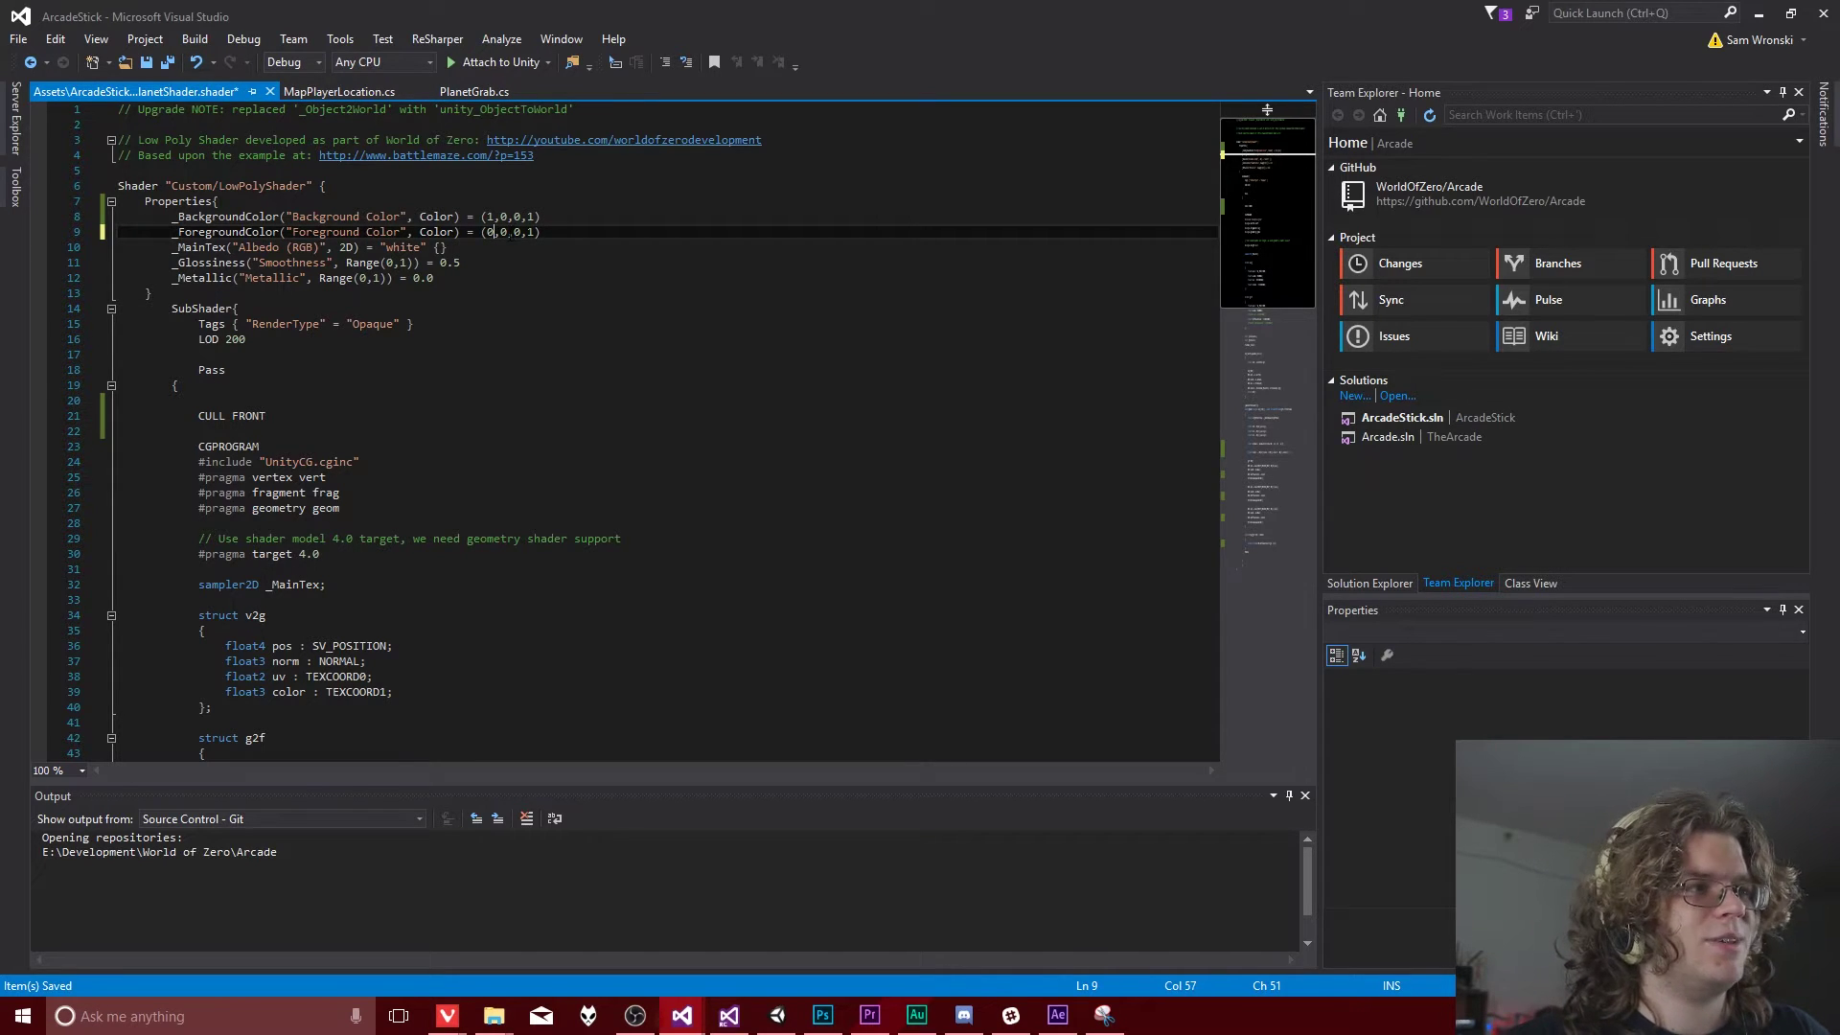
pyautogui.press('Right')
pyautogui.press('Right')
pyautogui.hotkey('shift', 'Right')
pyautogui.write('1')
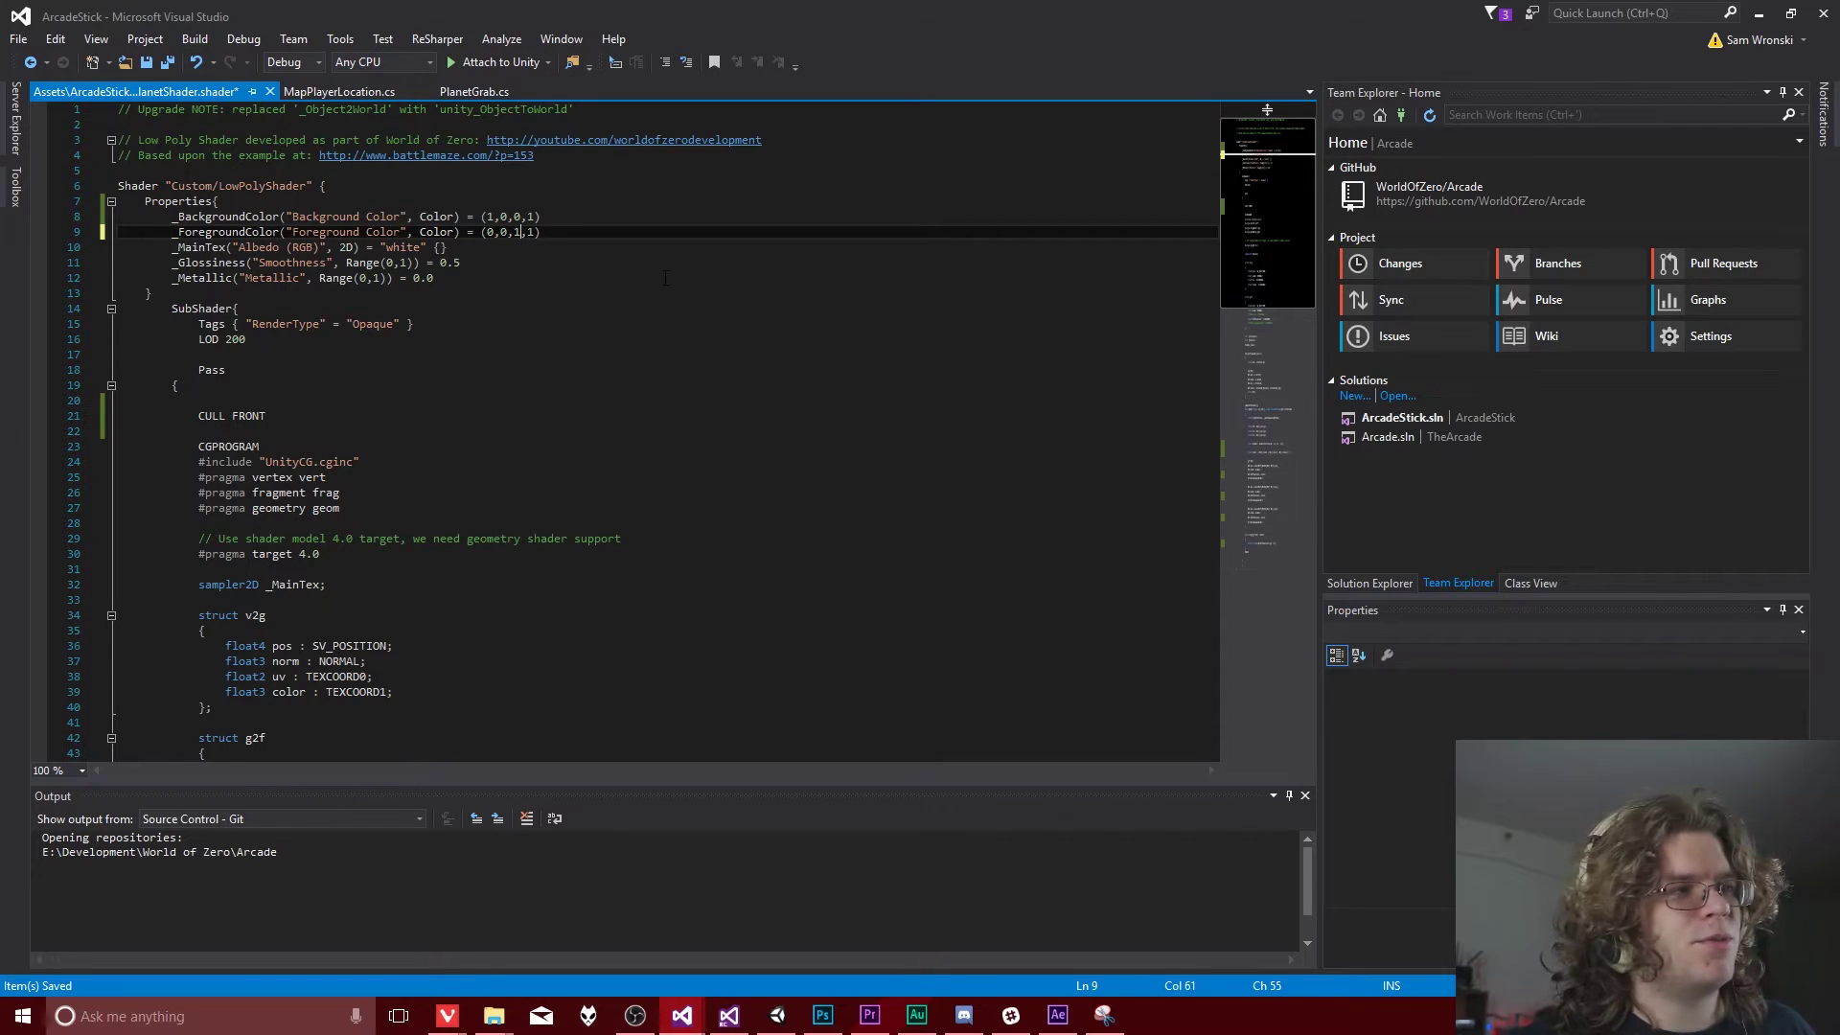
pyautogui.hotkey('ctrl', 's')
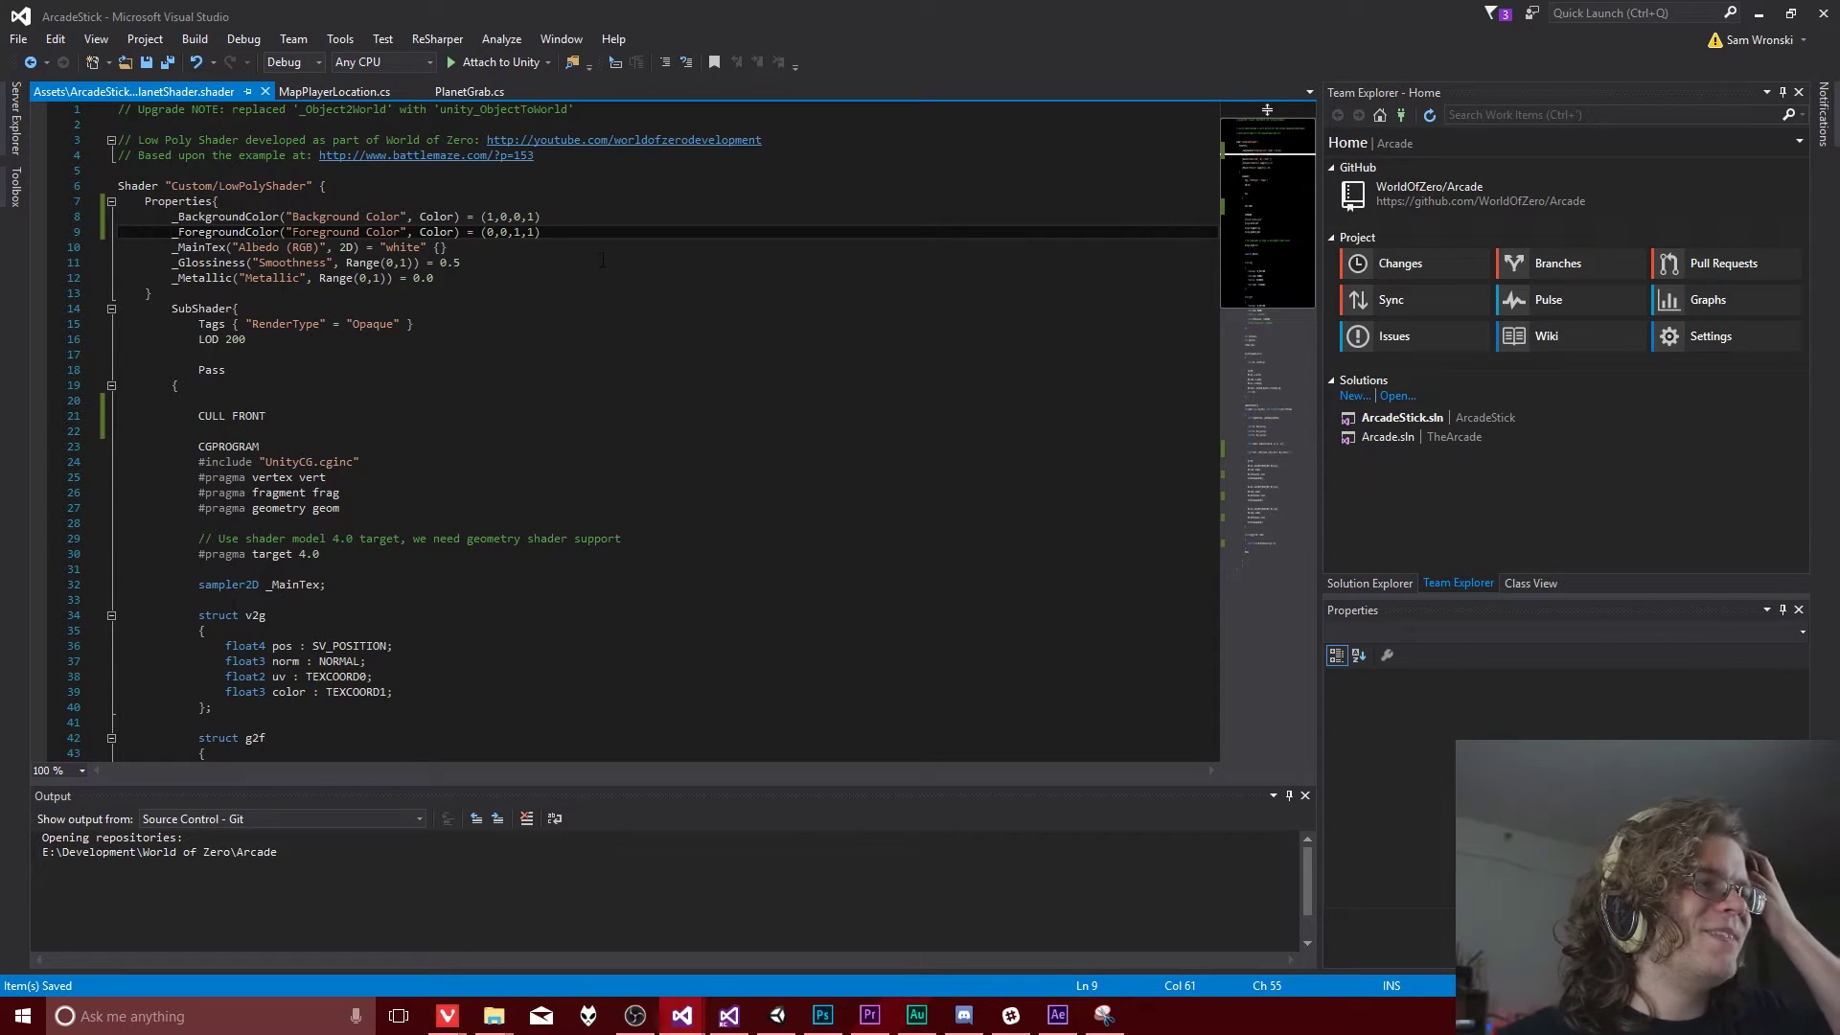
# Step: Rename the fixed4 _Color variable declared above the vert function to _BackgroundColor and save
pyautogui.scroll(-6, 434, 419)
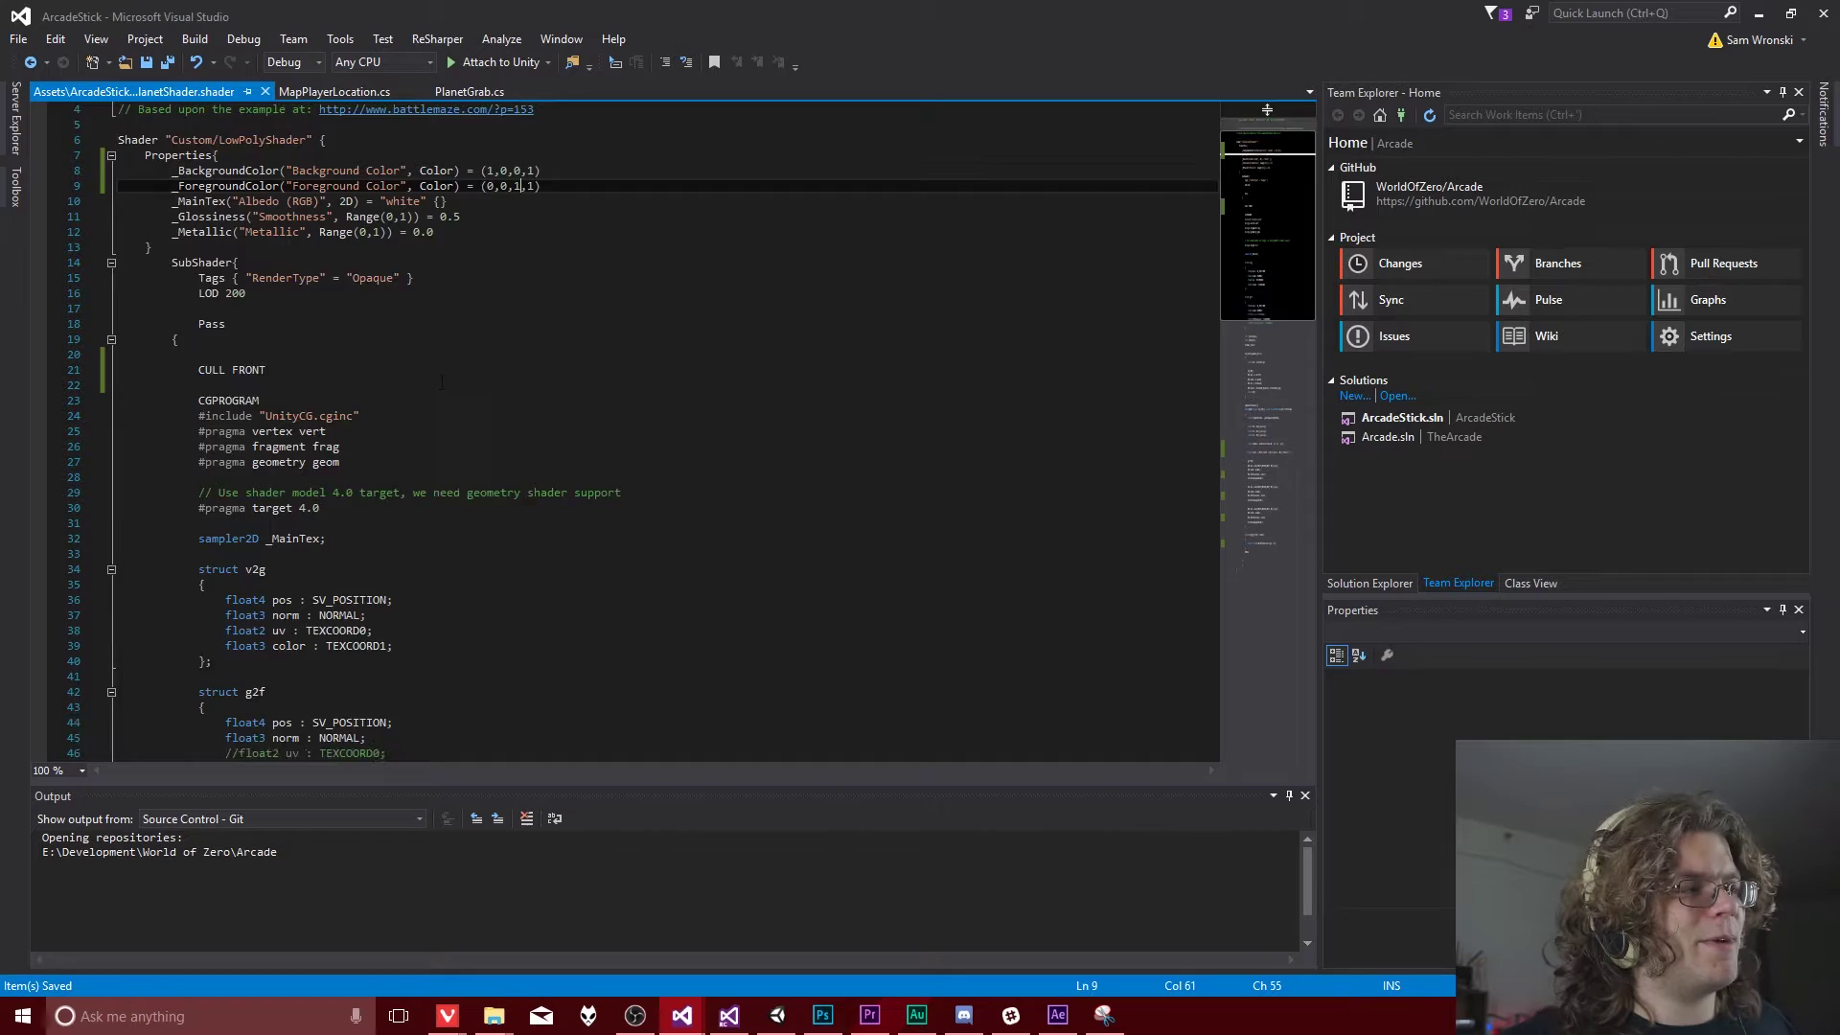
pyautogui.scroll(-3, 352, 508)
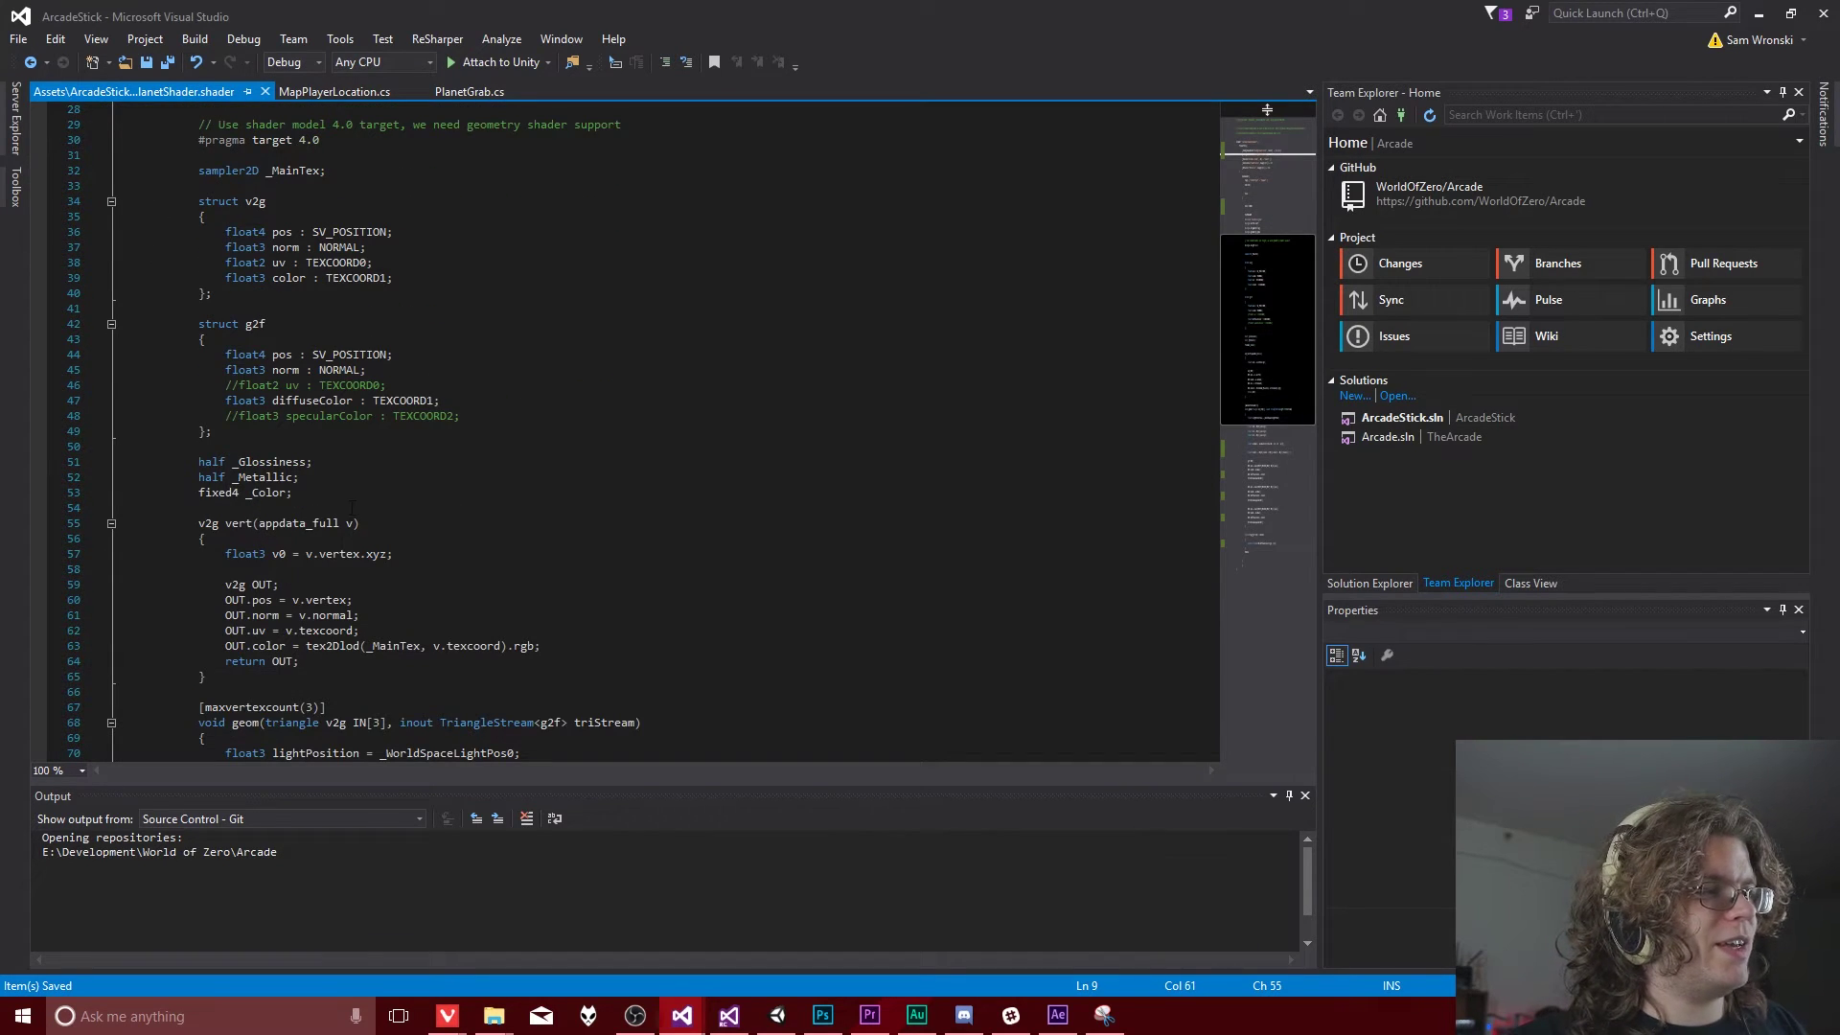
pyautogui.click(252, 492)
pyautogui.write('Background')
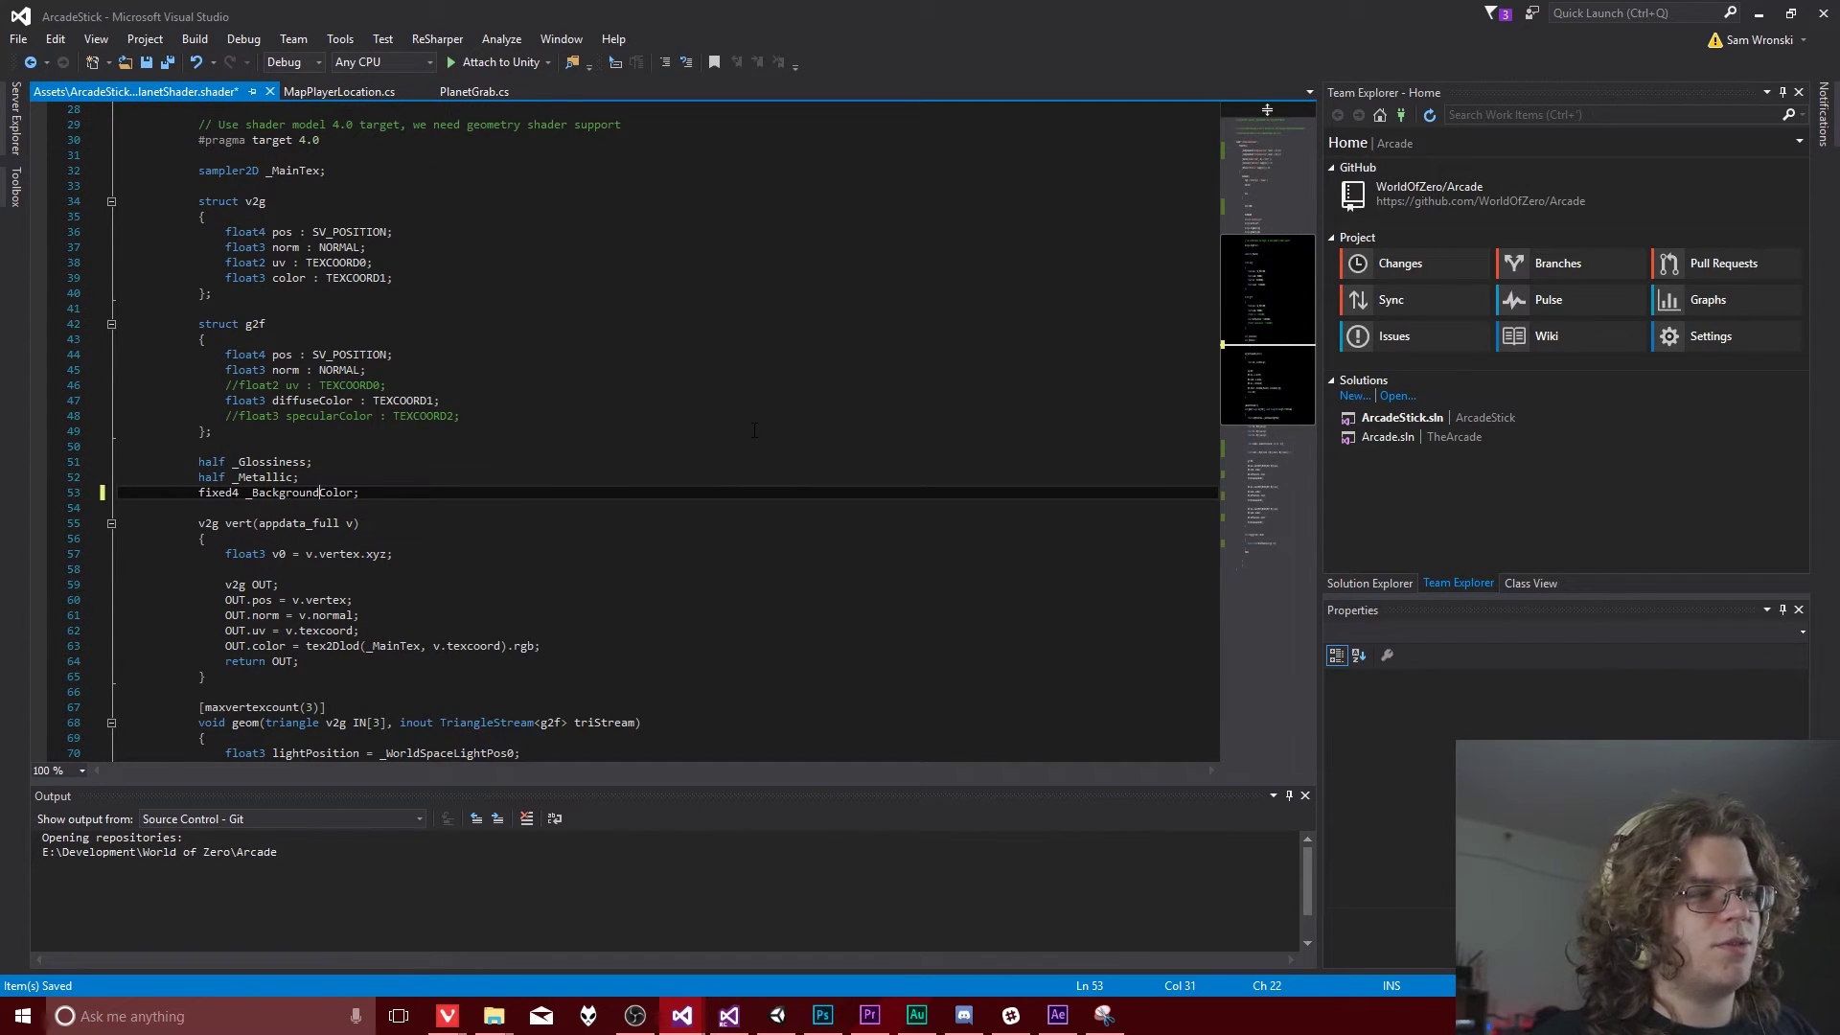
pyautogui.hotkey('ctrl', 's')
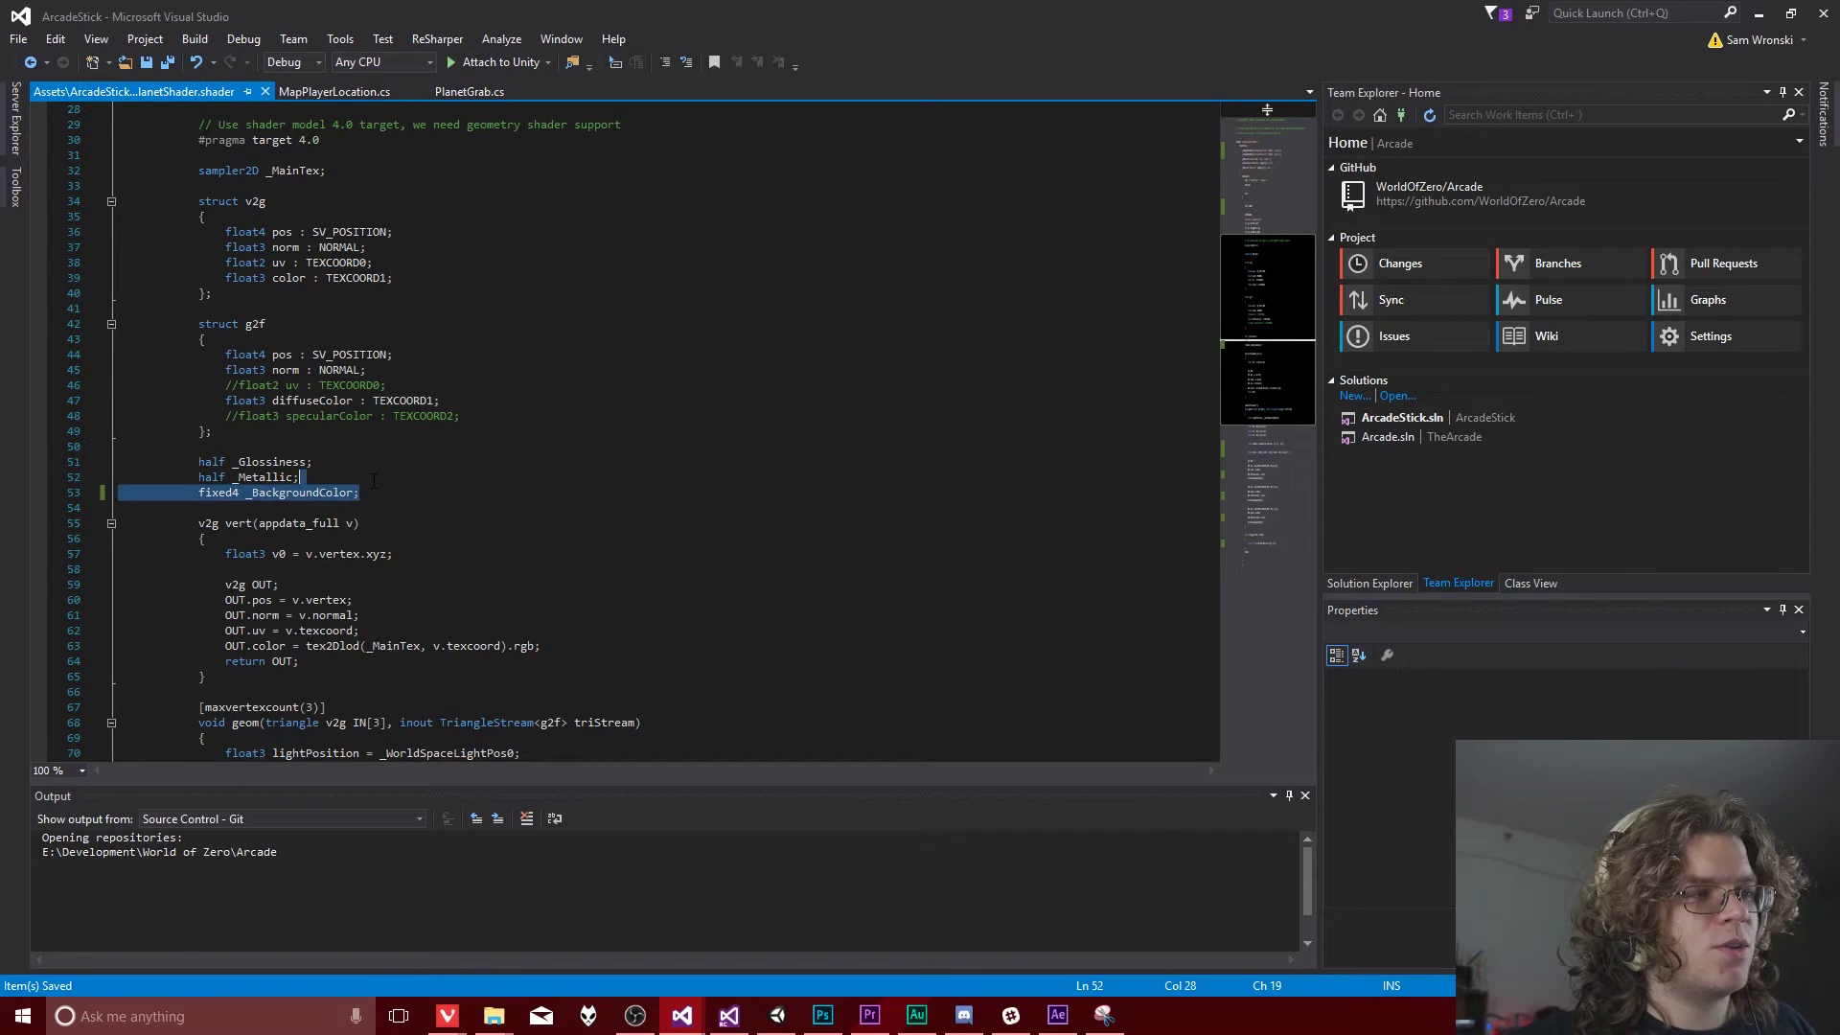
# Step: Duplicate the fixed4 _BackgroundColor declaration, rename the copy _ForegroundColor, and save the shader
pyautogui.hotkey('ctrl', 'd')
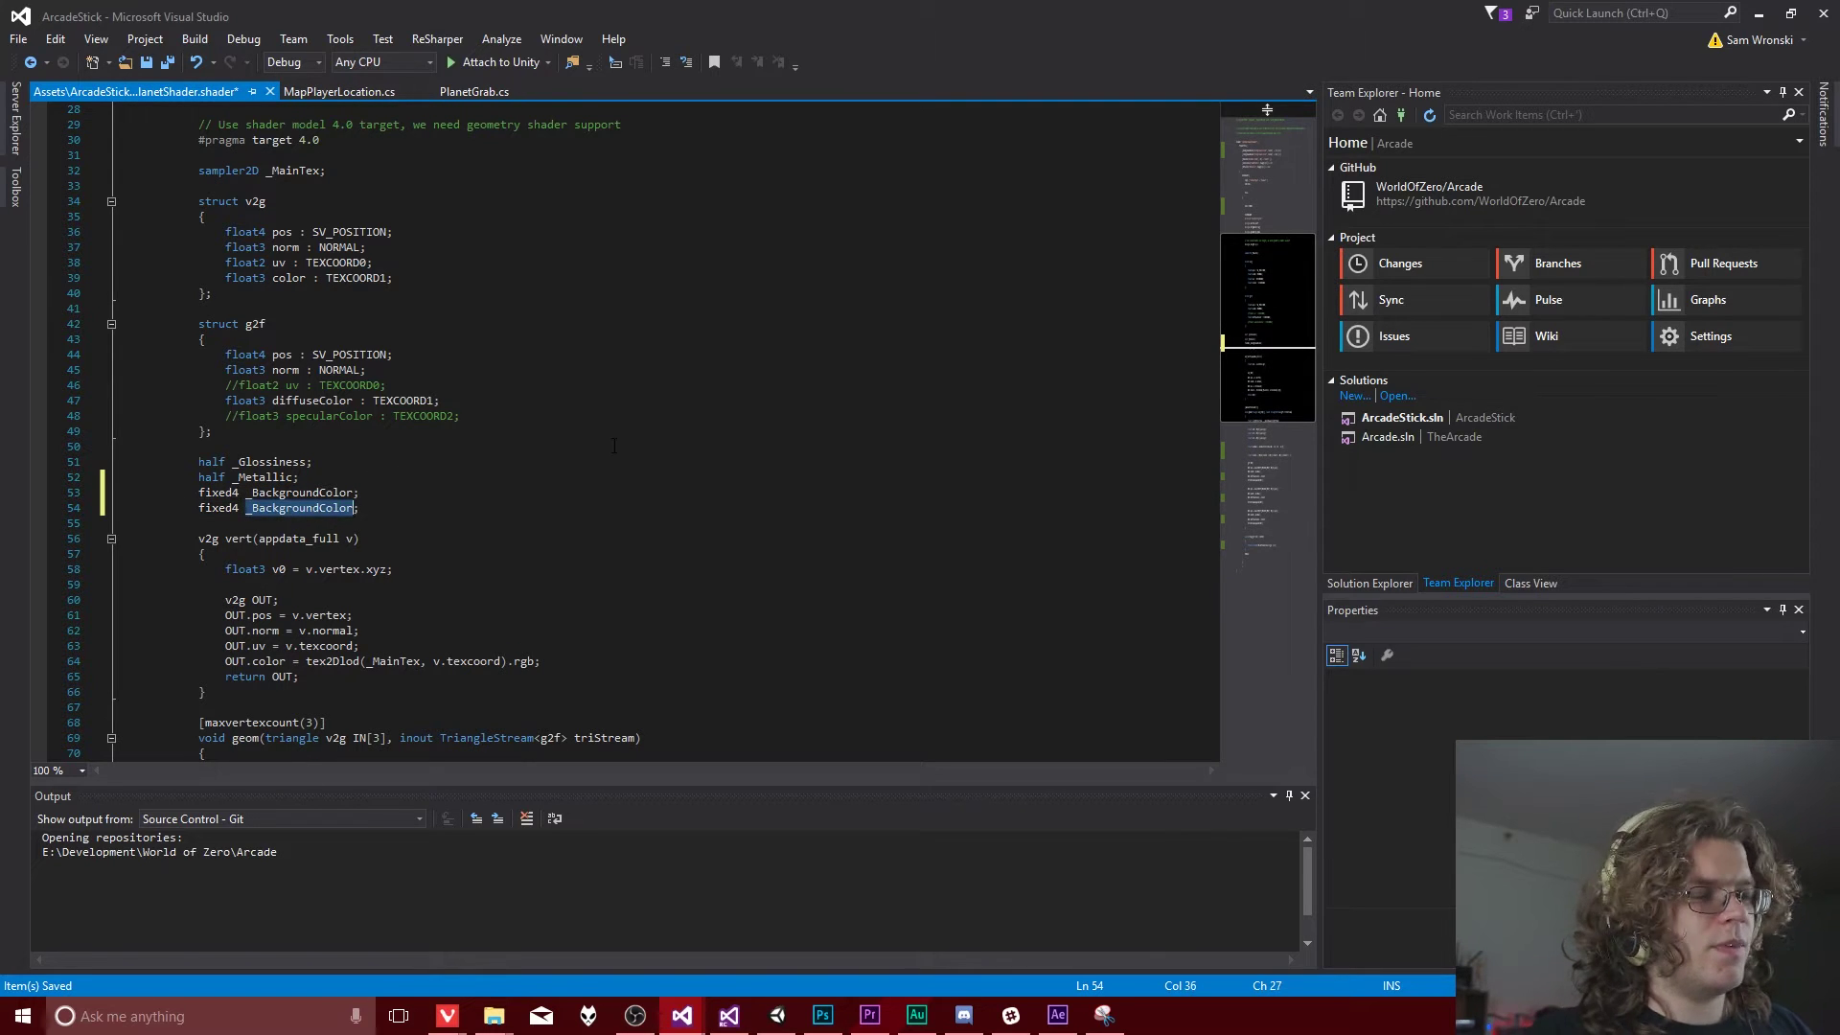
pyautogui.write('_Foreground')
pyautogui.write('Color')
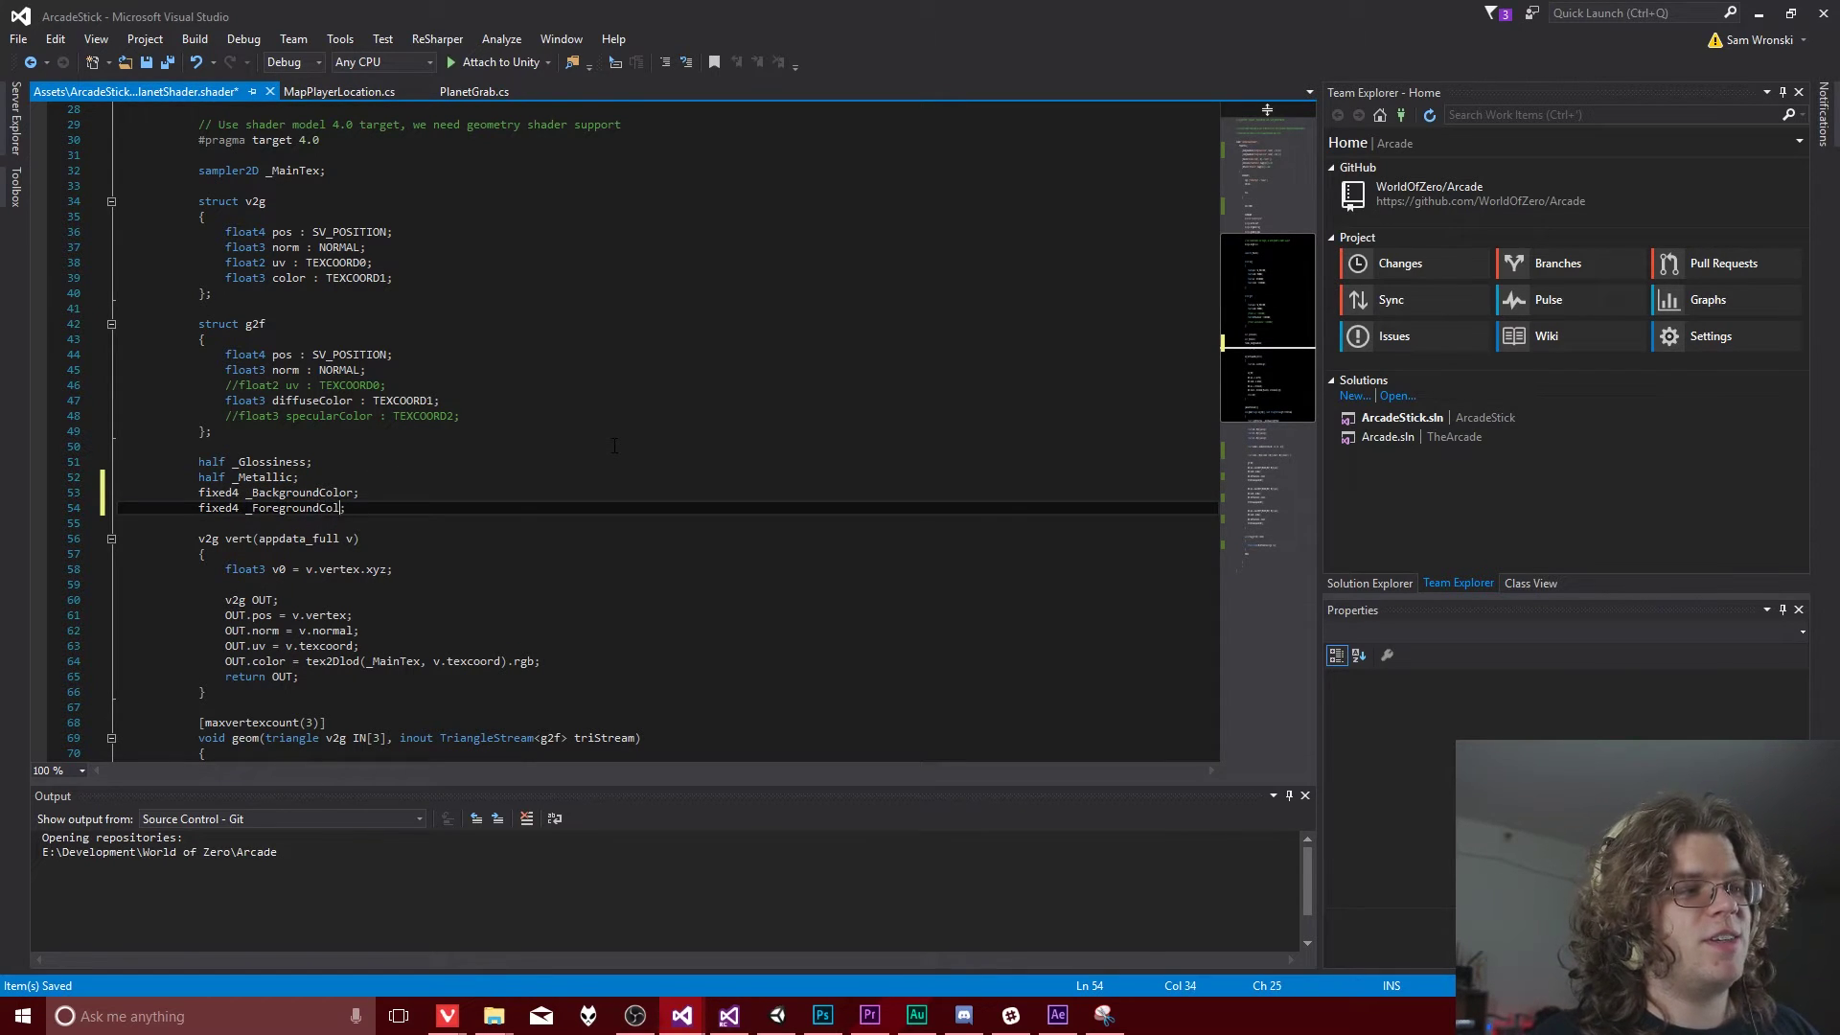
pyautogui.hotkey('ctrl', 's')
# Step: Multiply the float4 returned by the frag function by _BackgroundColor and save the shader
pyautogui.scroll(-11, 1267, 109)
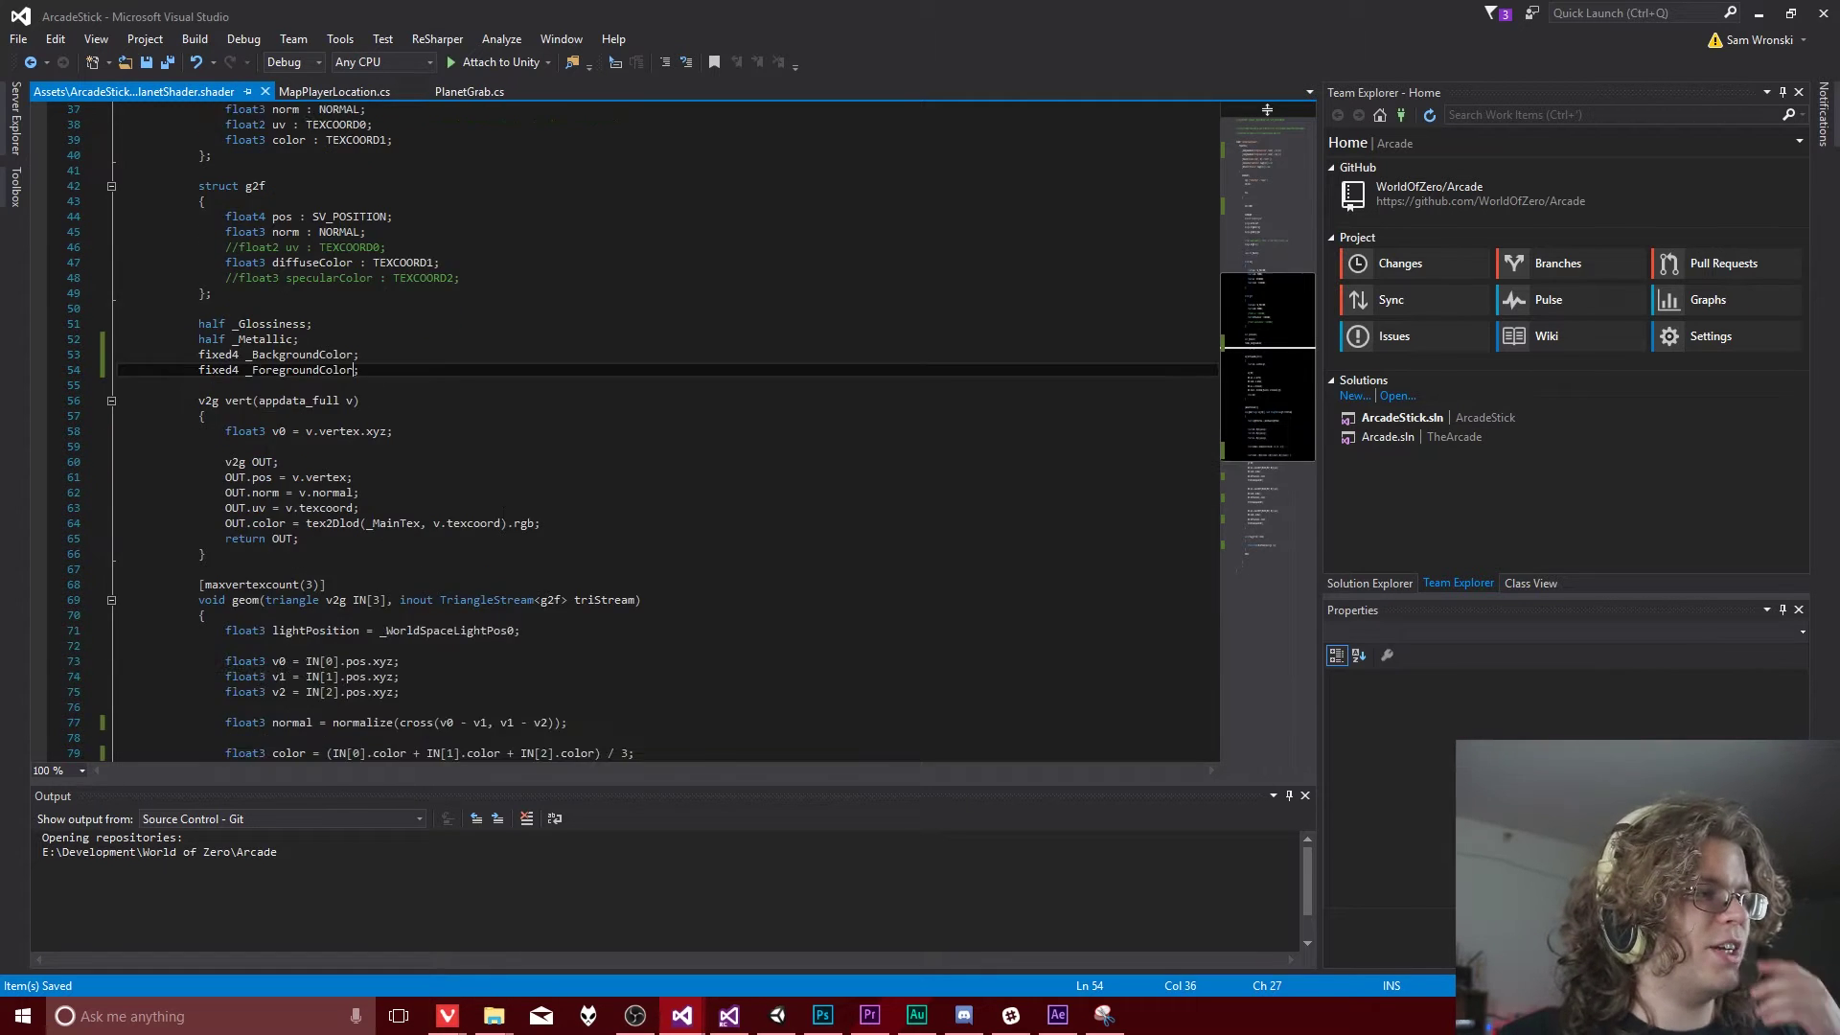
pyautogui.scroll(-4, 1267, 110)
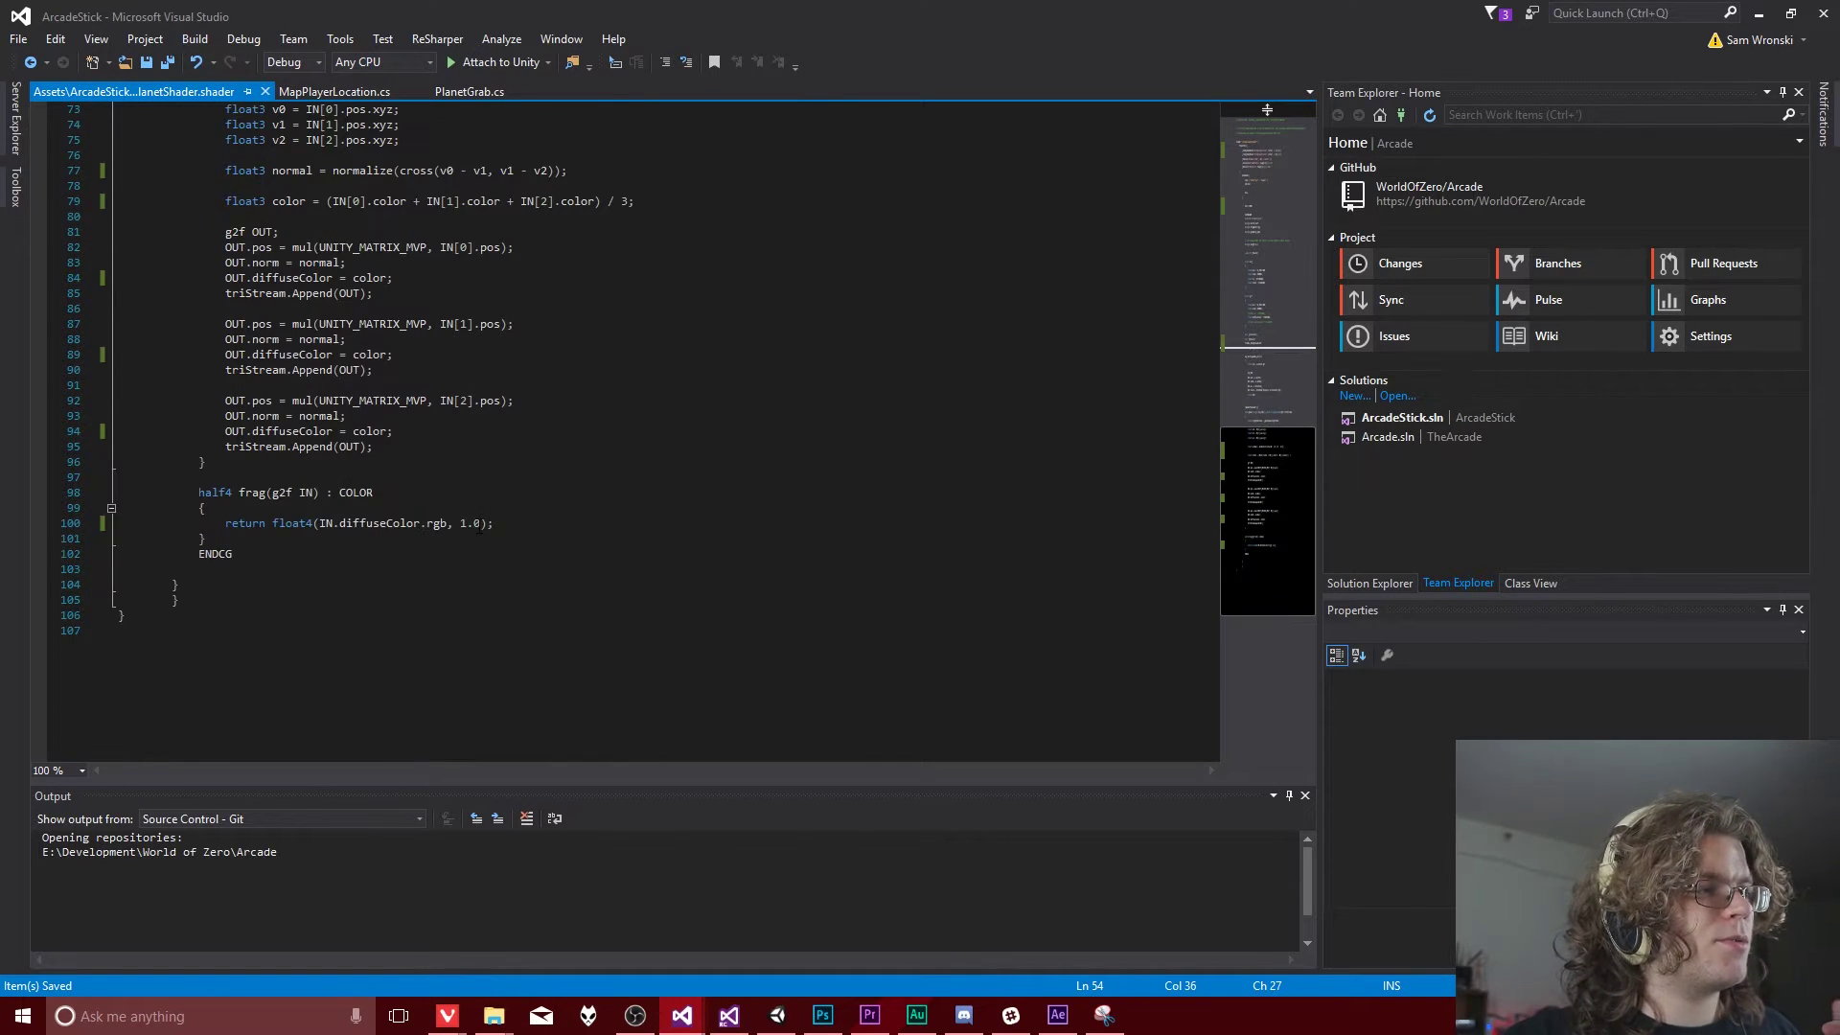
pyautogui.scroll(12, 441, 499)
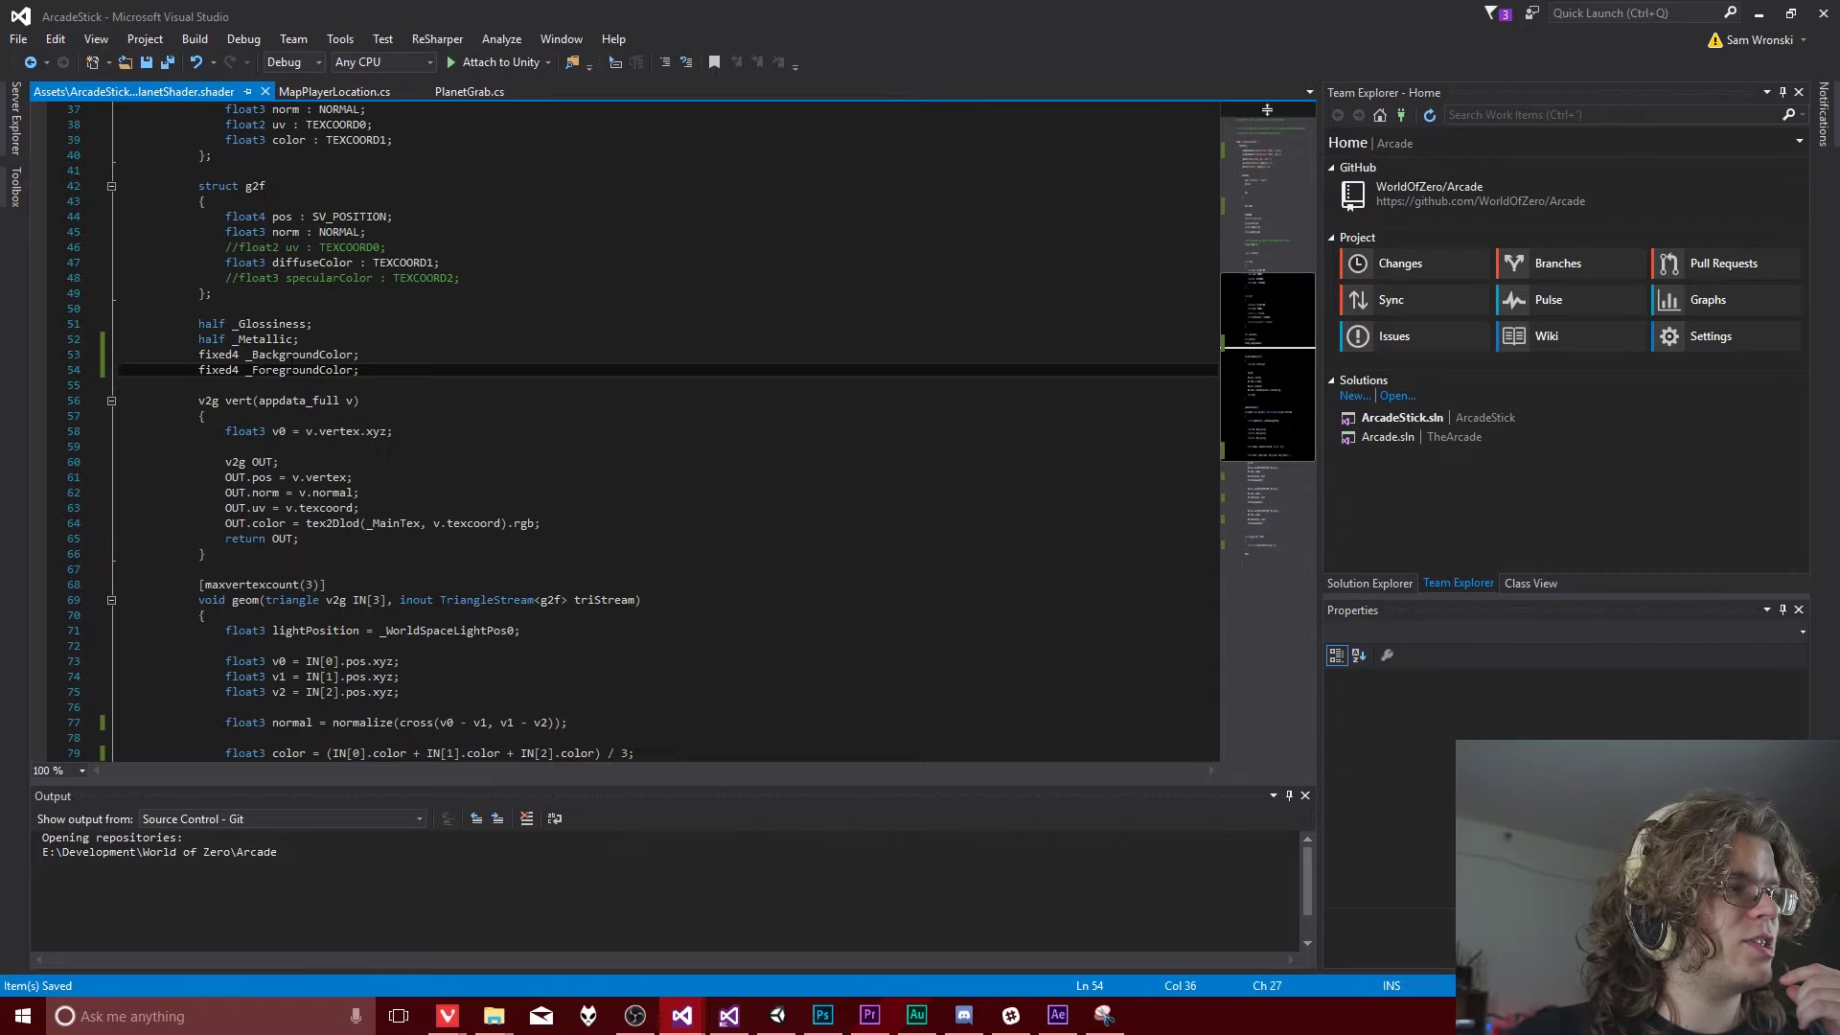
pyautogui.scroll(-8, 349, 460)
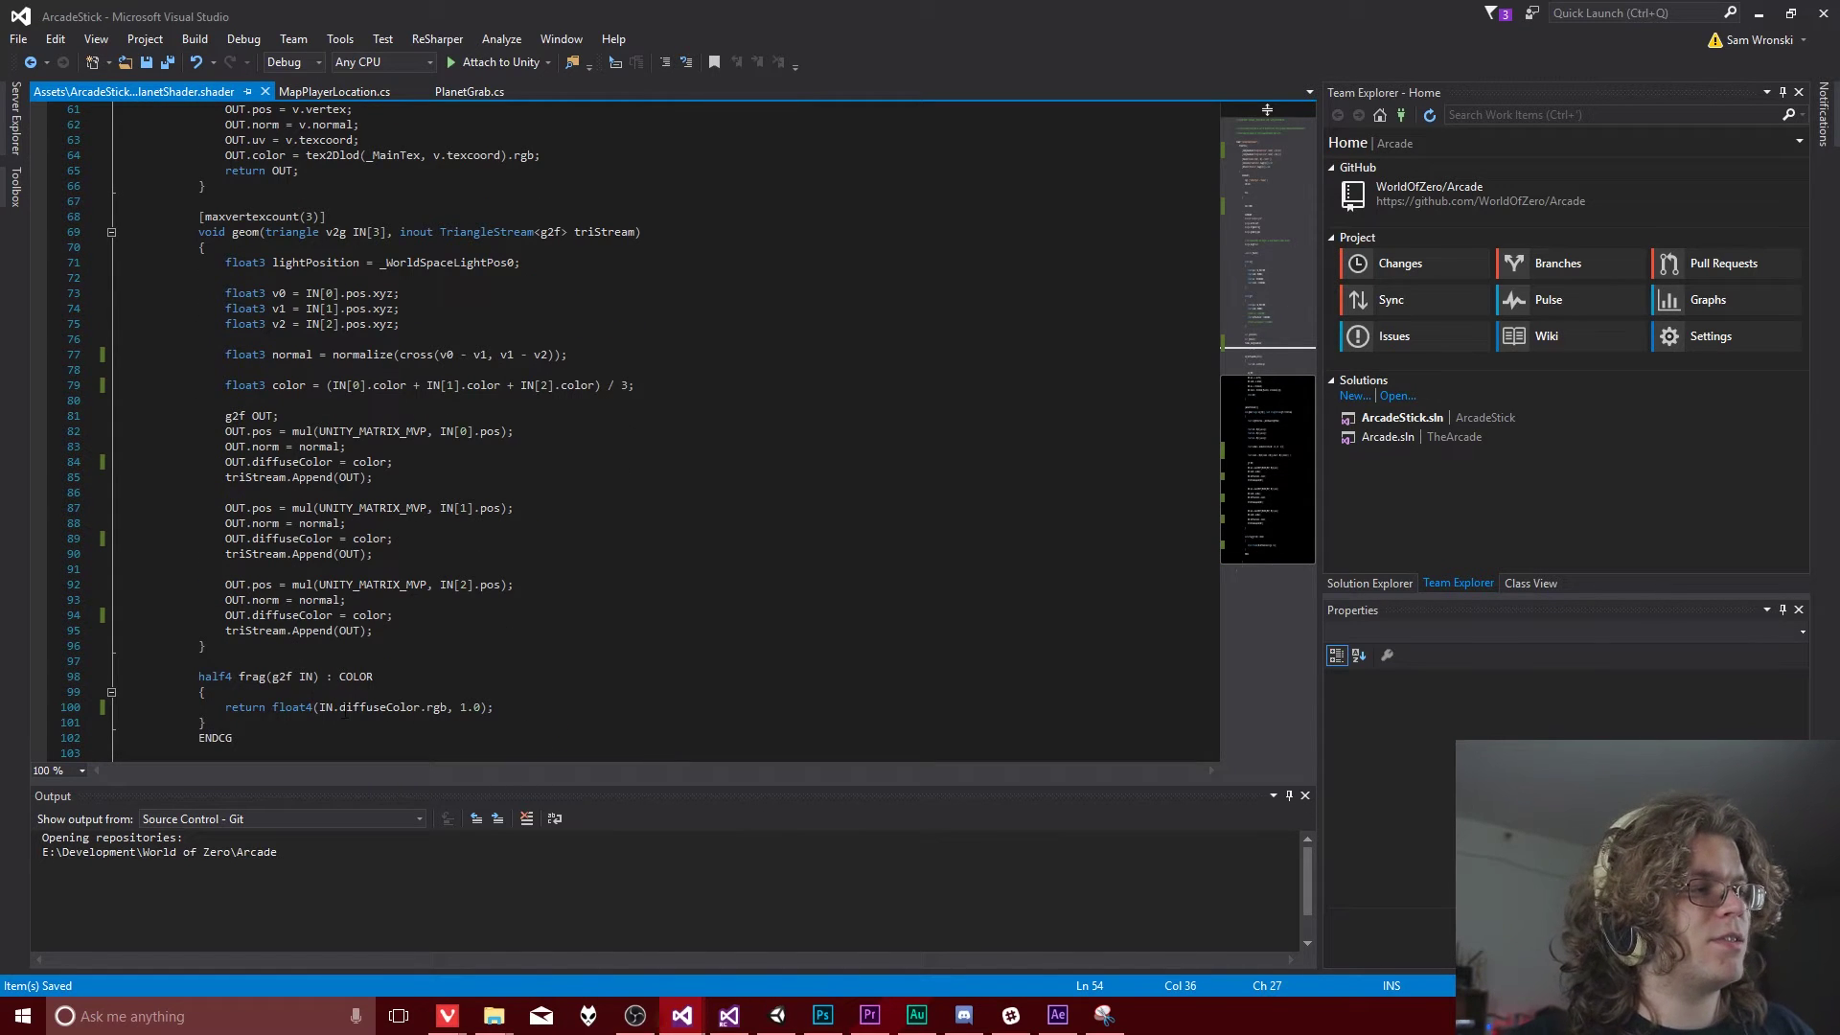
pyautogui.moveTo(274, 707); pyautogui.dragTo(495, 708)
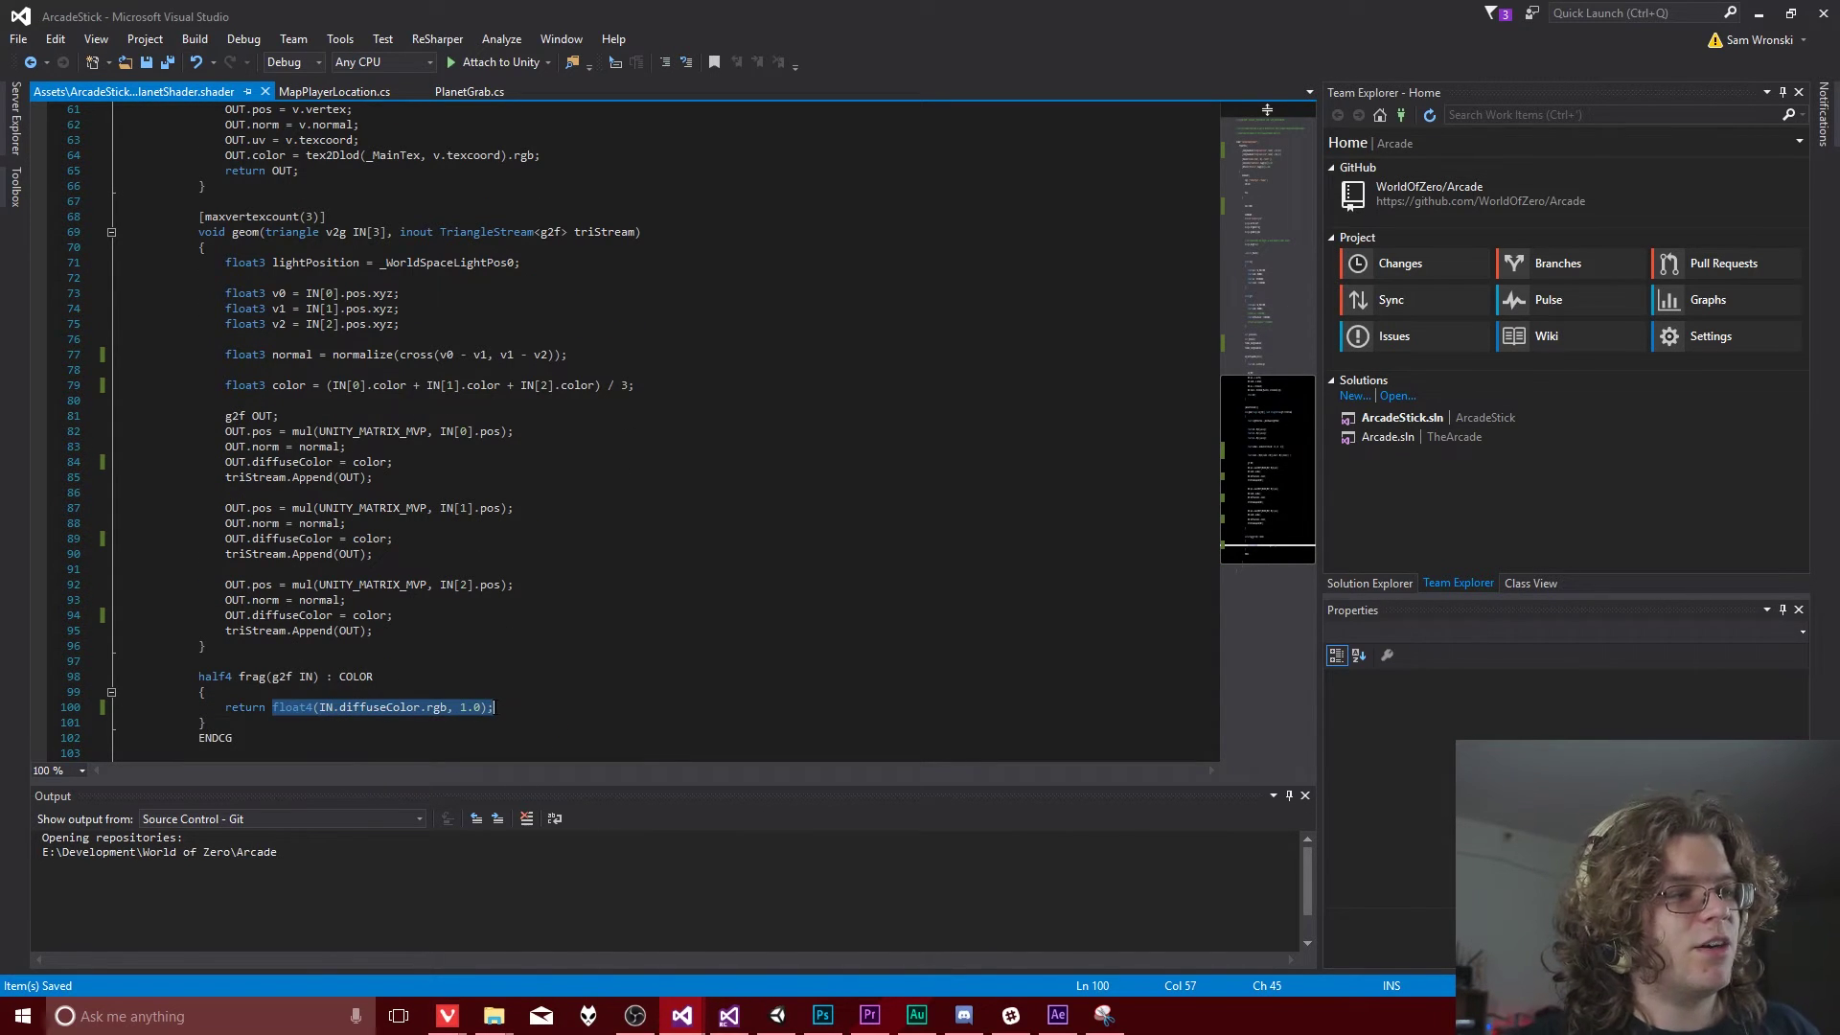
pyautogui.click(489, 708)
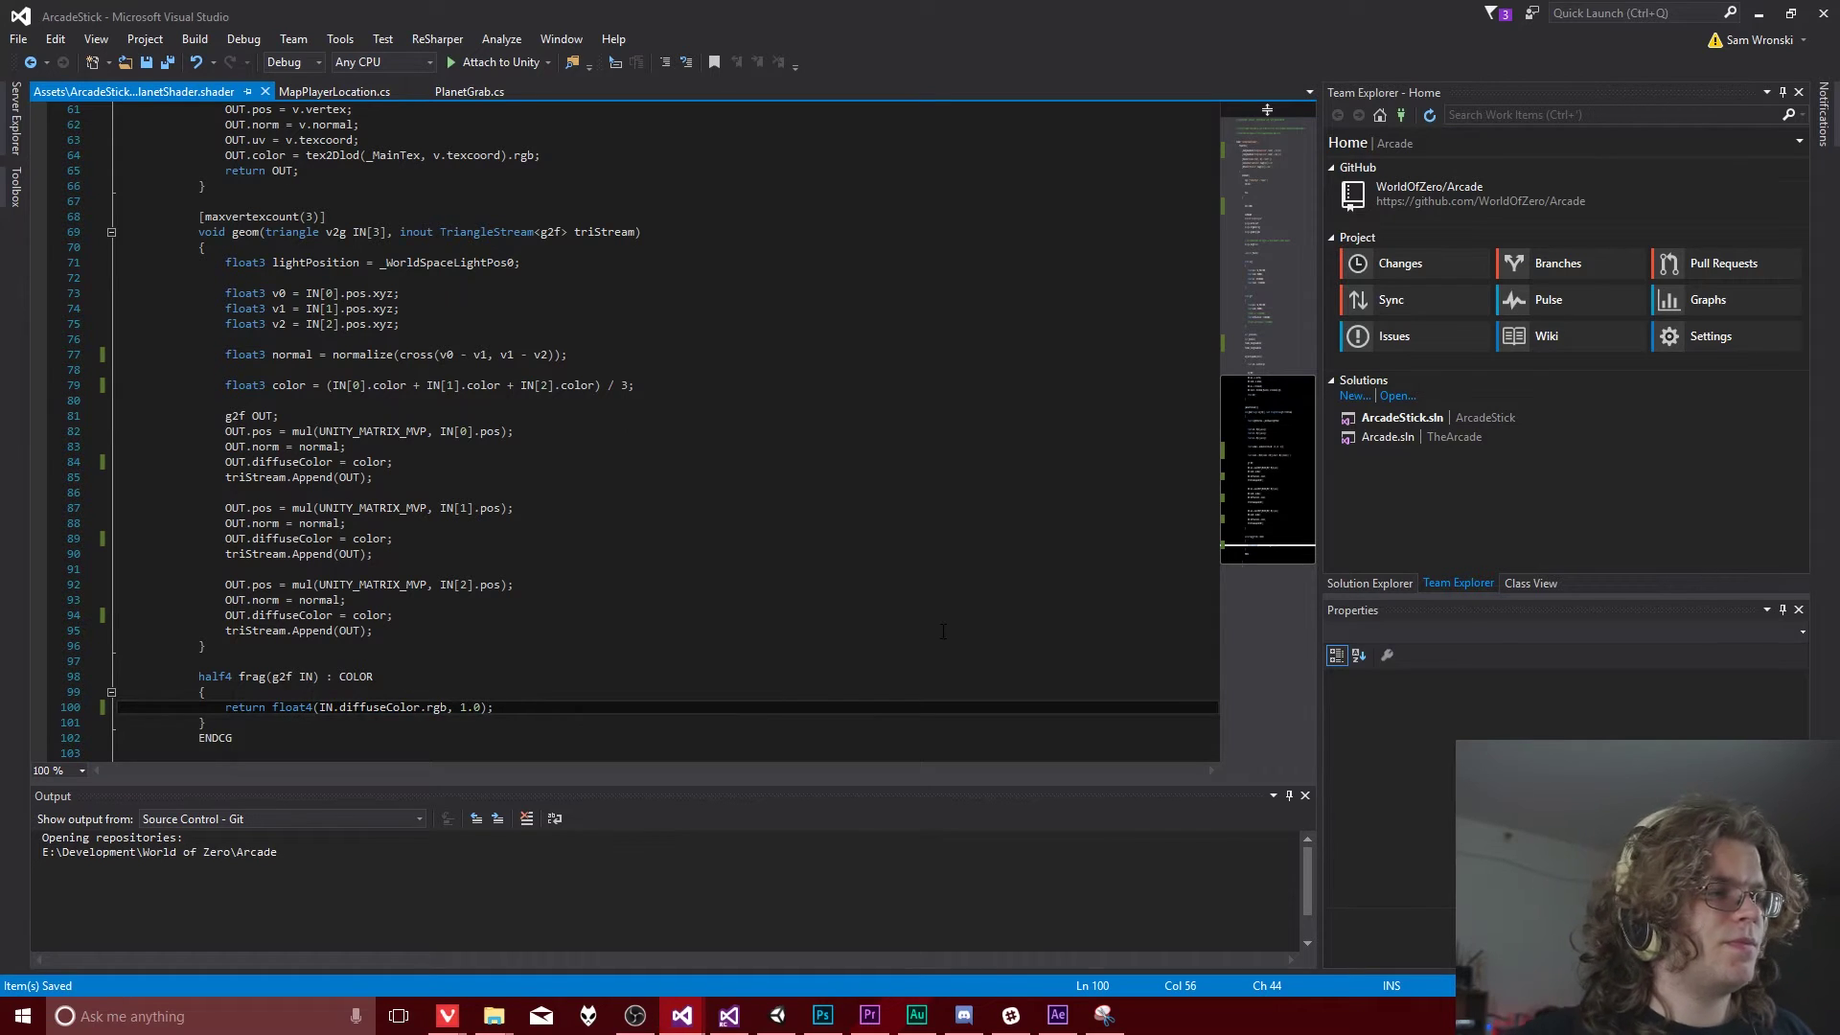
pyautogui.write('* ')
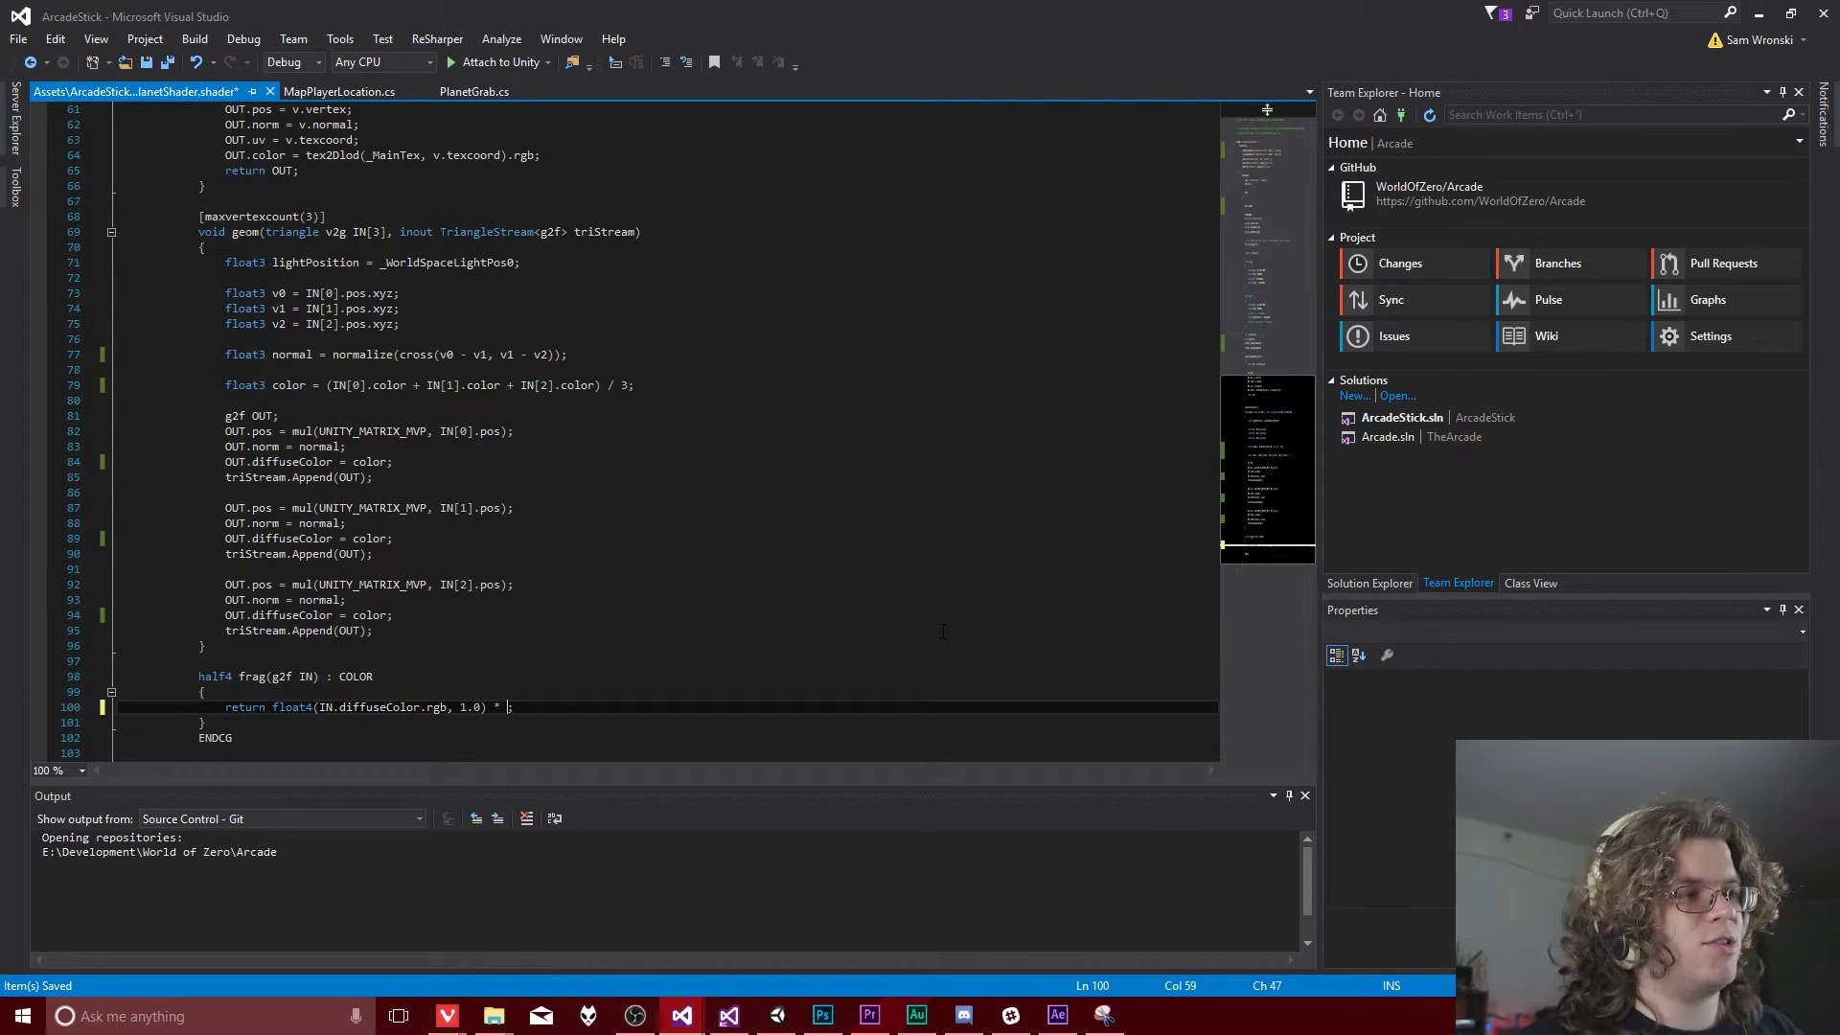
pyautogui.write('_')
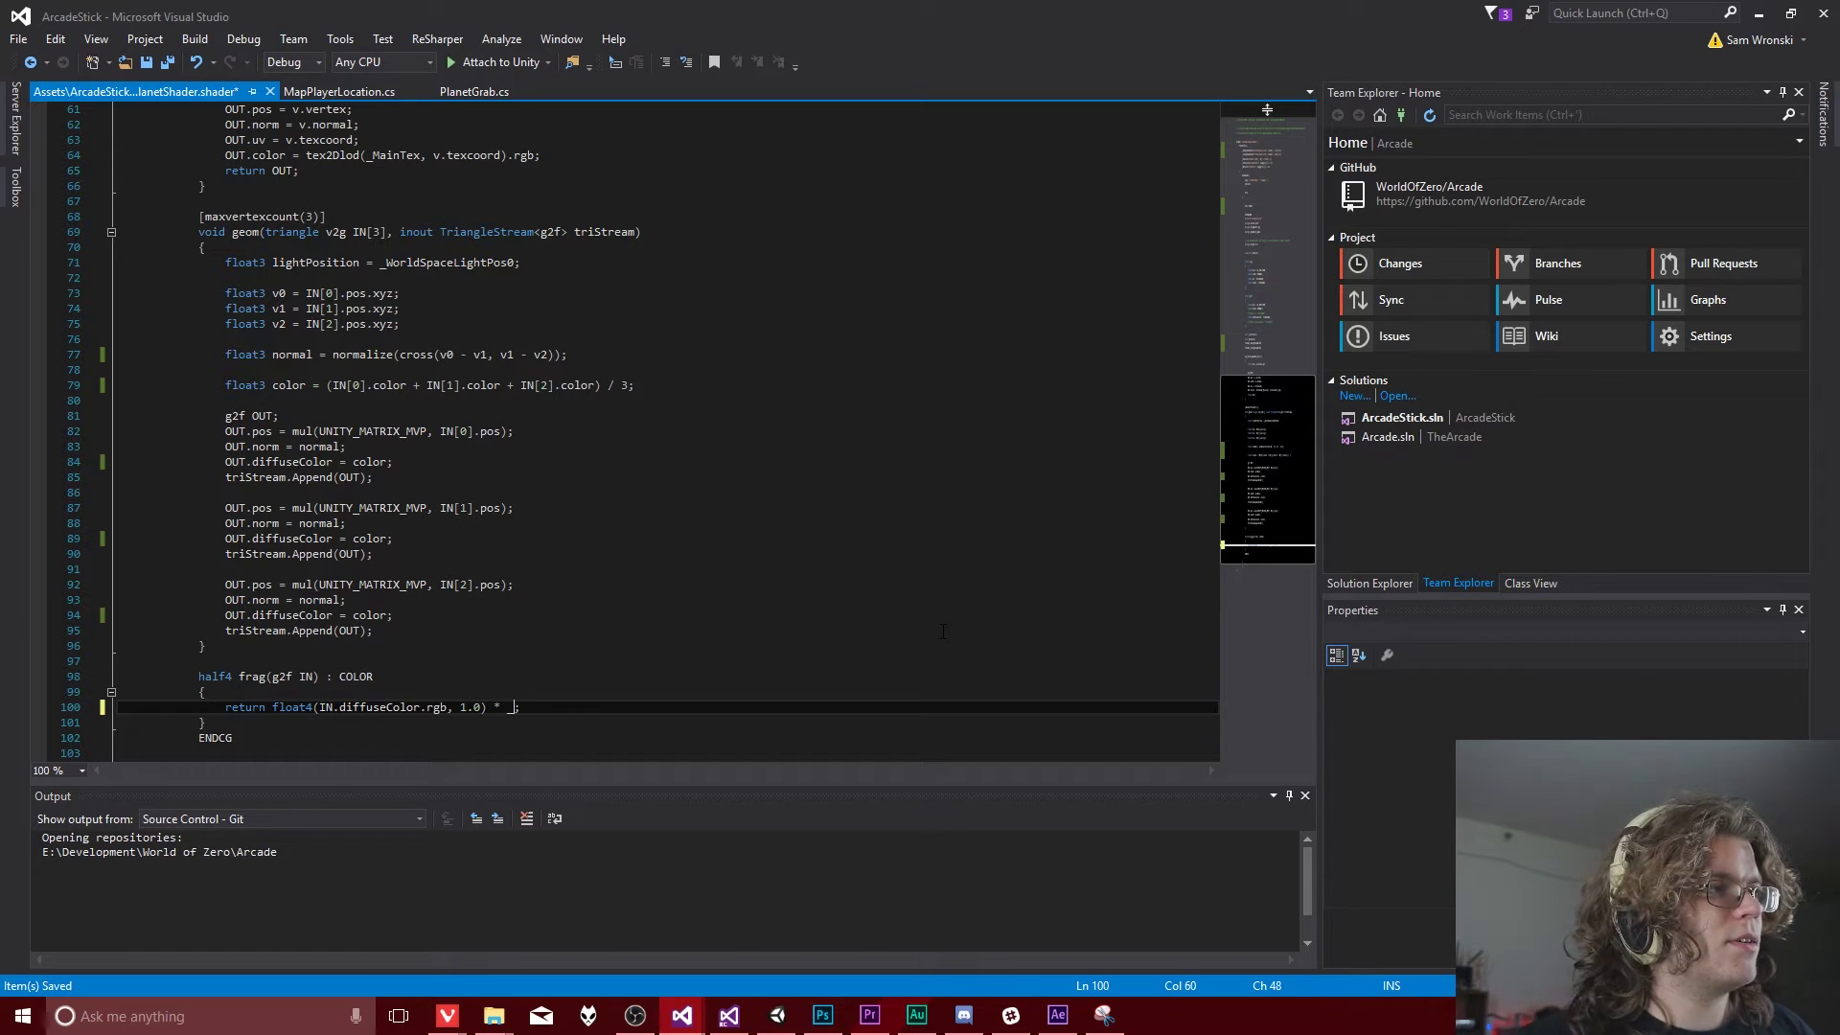
pyautogui.scroll(8, 867, 692)
pyautogui.scroll(-8, 867, 692)
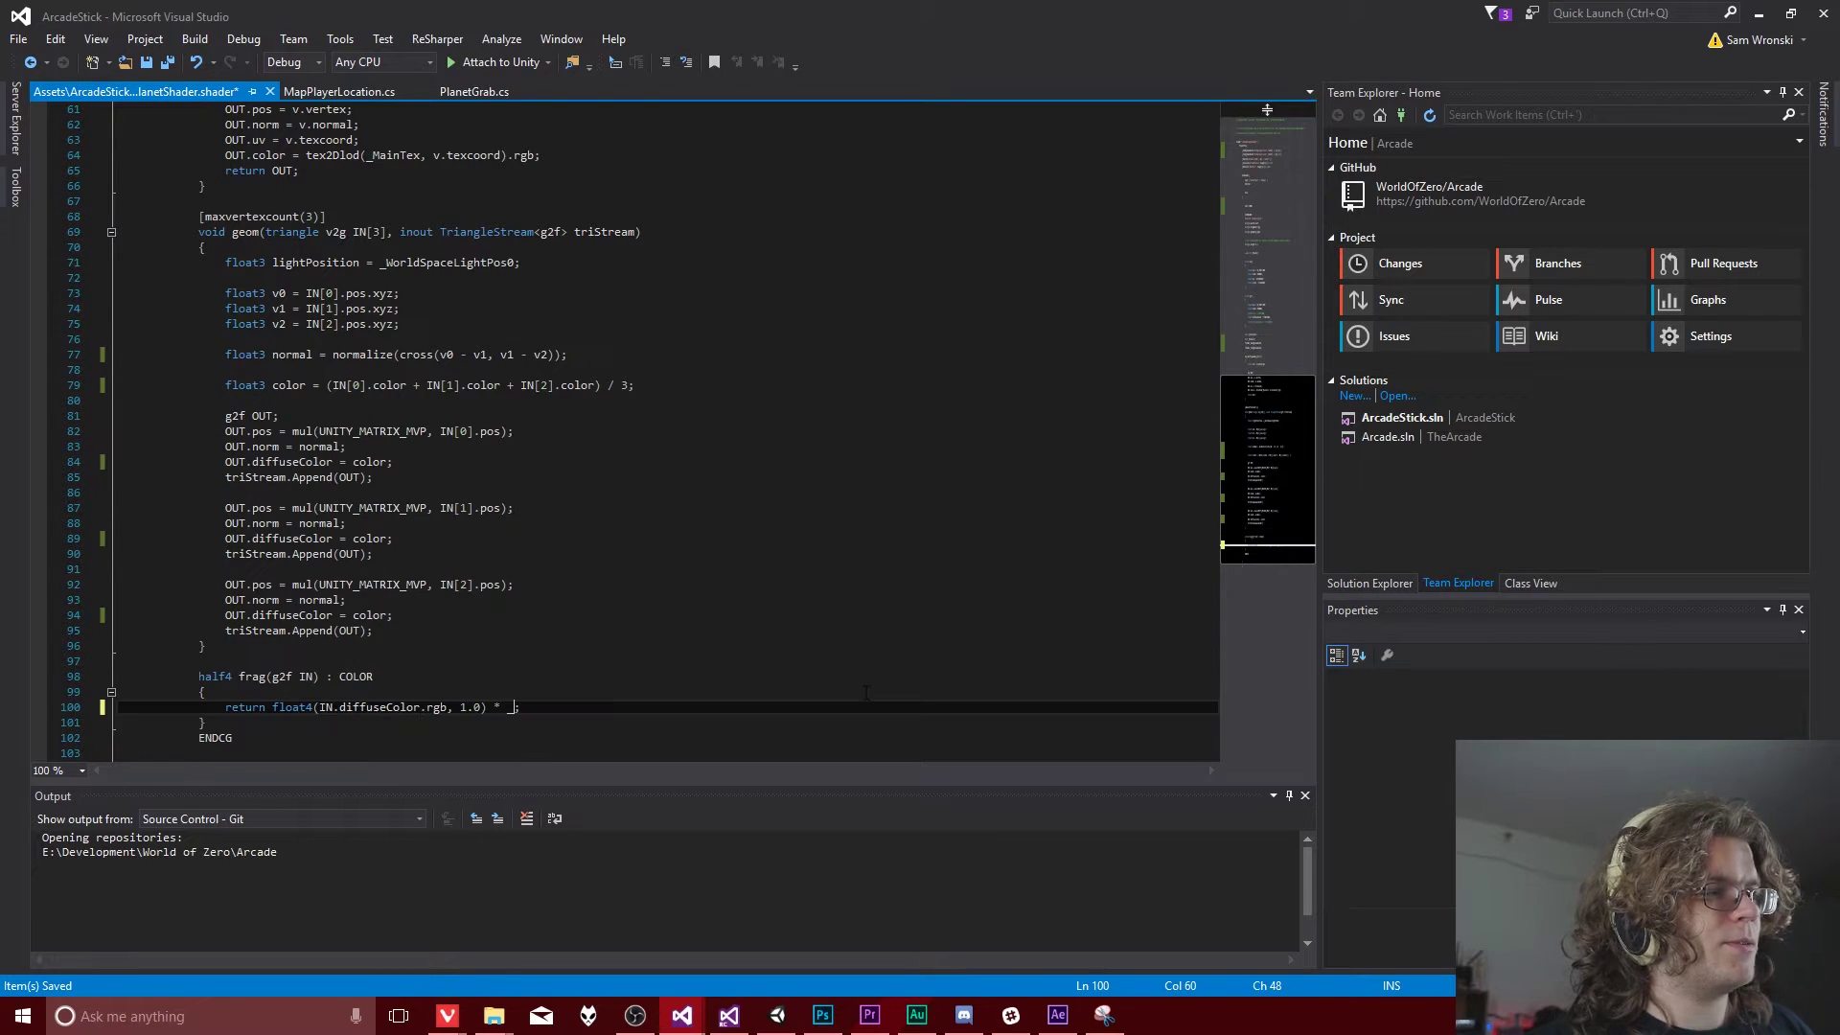
pyautogui.write('BackgroundColor')
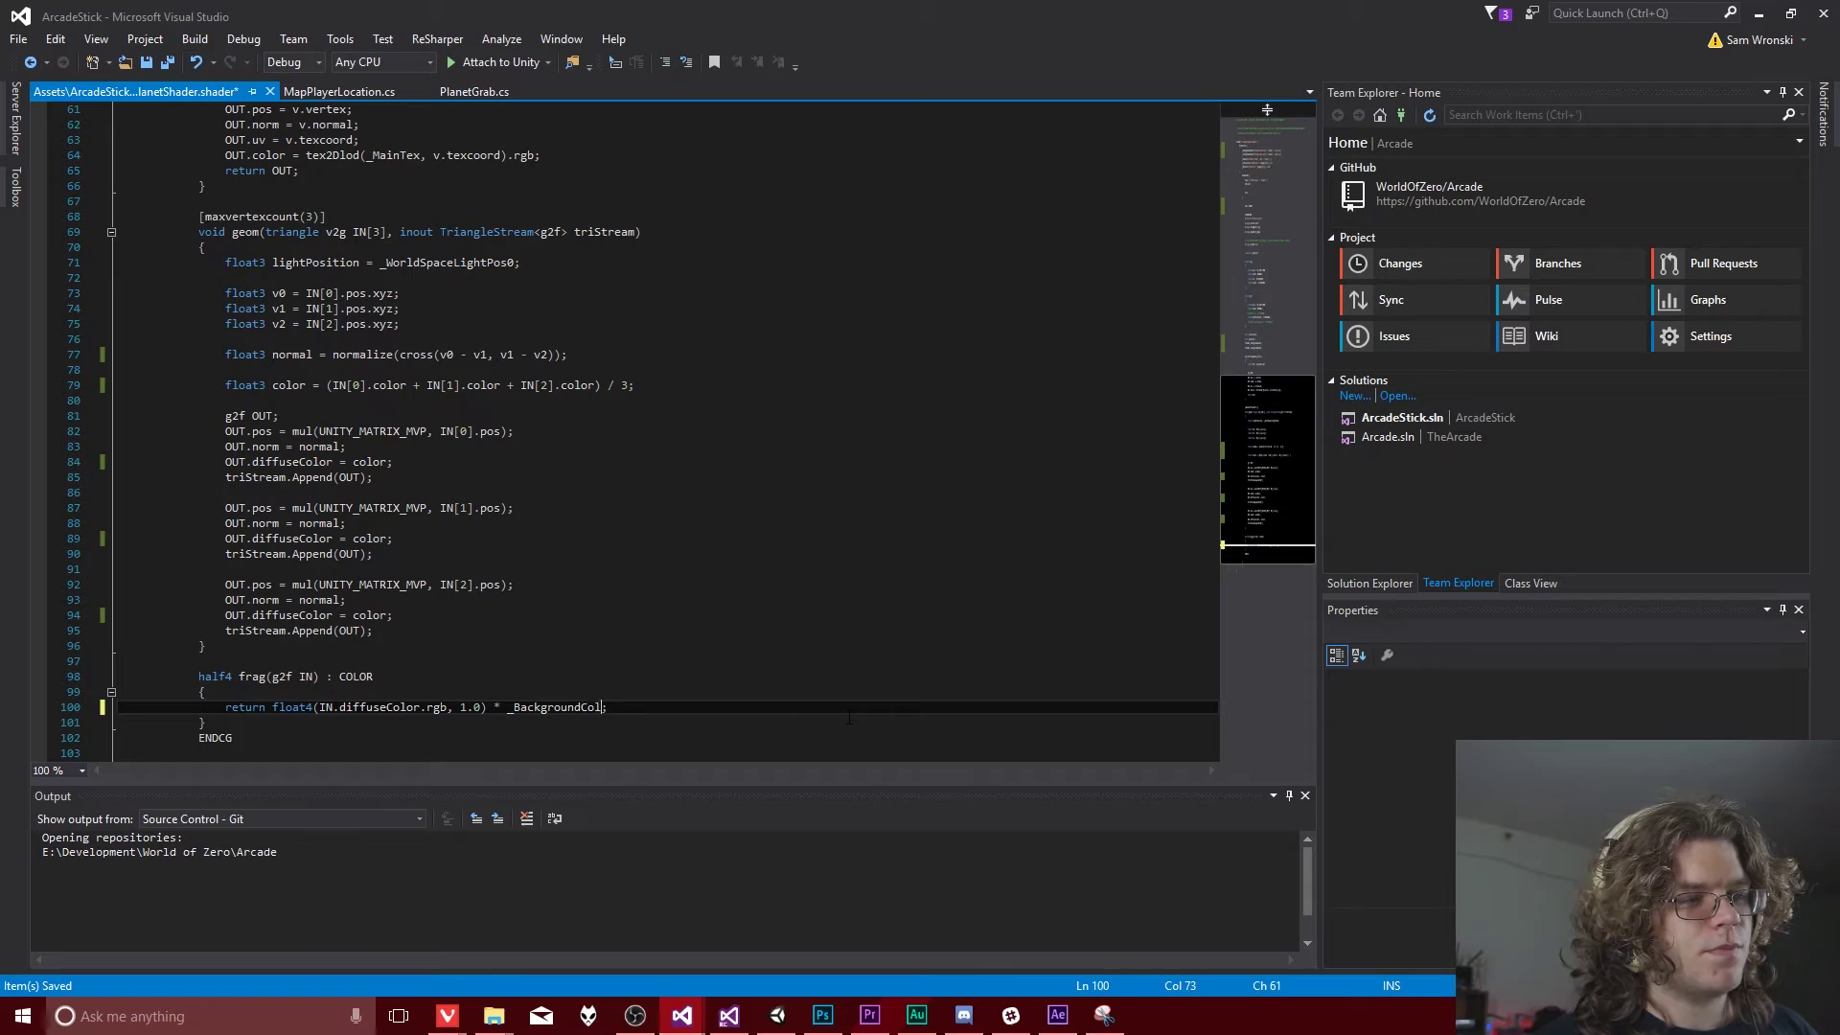
pyautogui.hotkey('ctrl', 's')
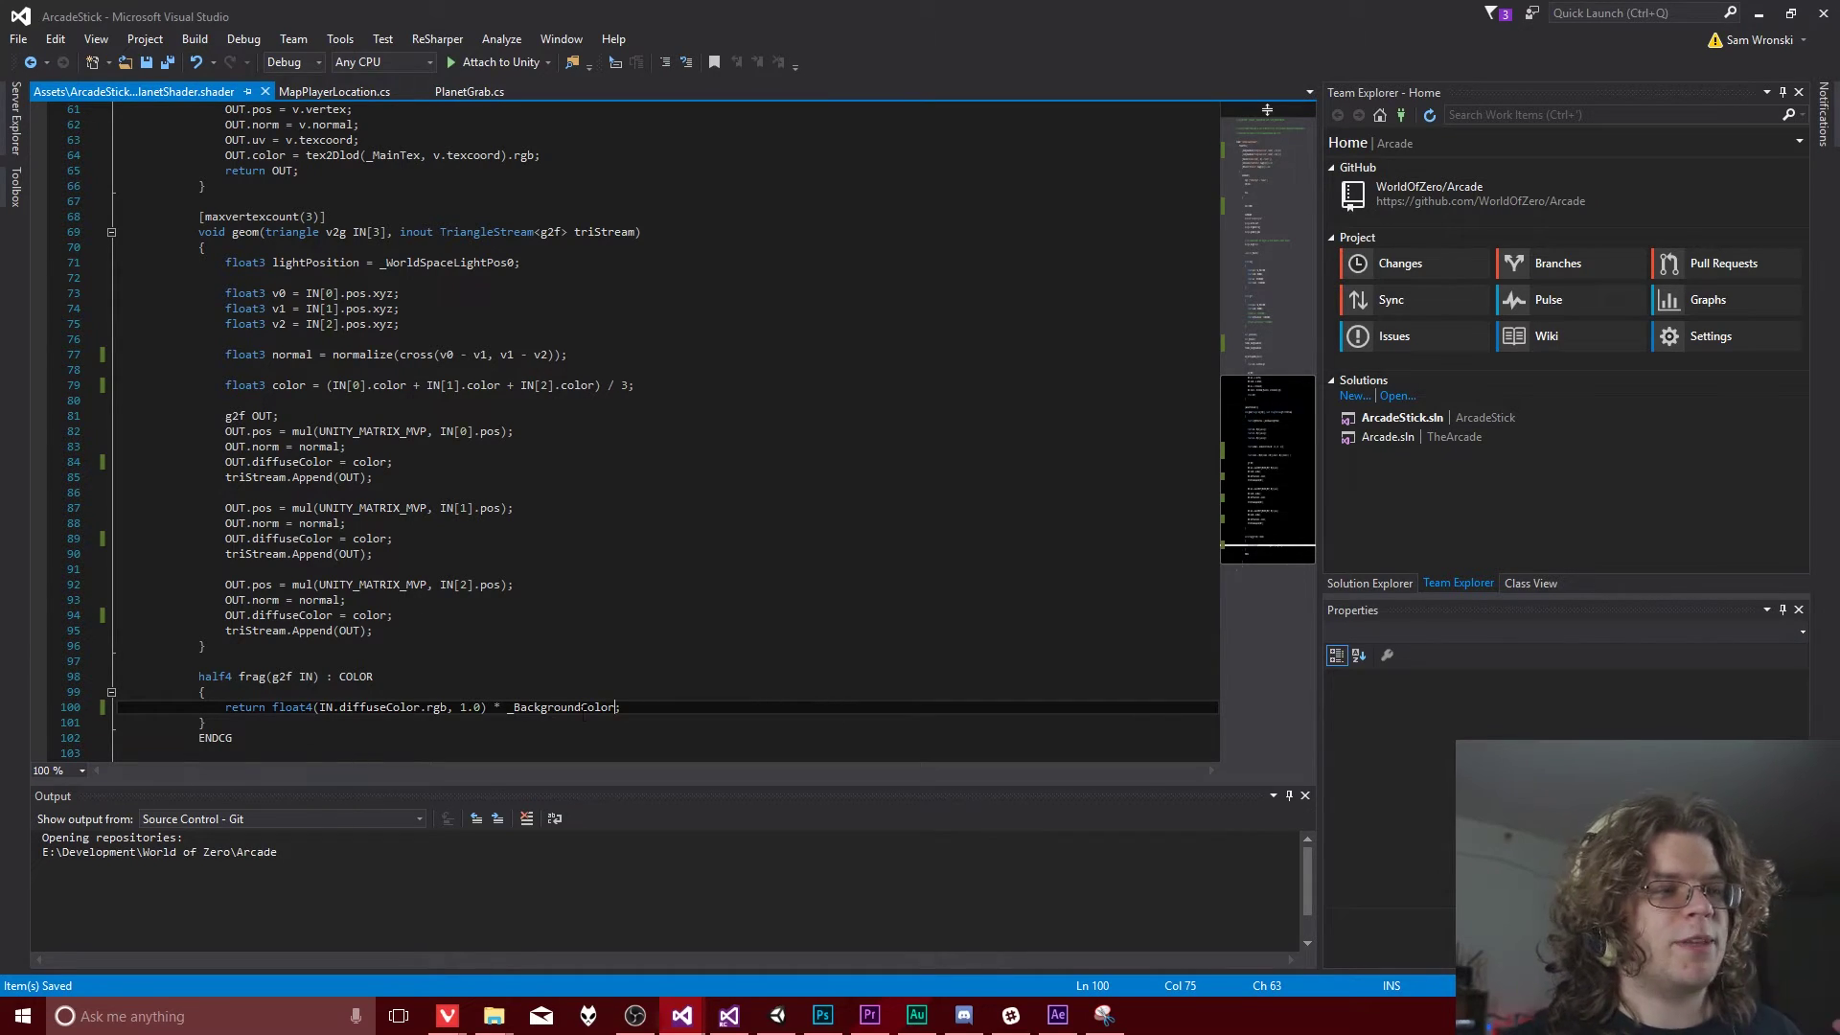
# Step: Switch to Unity and examine the globe's shading in the Scene and Game views, spinning the running globe in both directions
pyautogui.click(777, 1015)
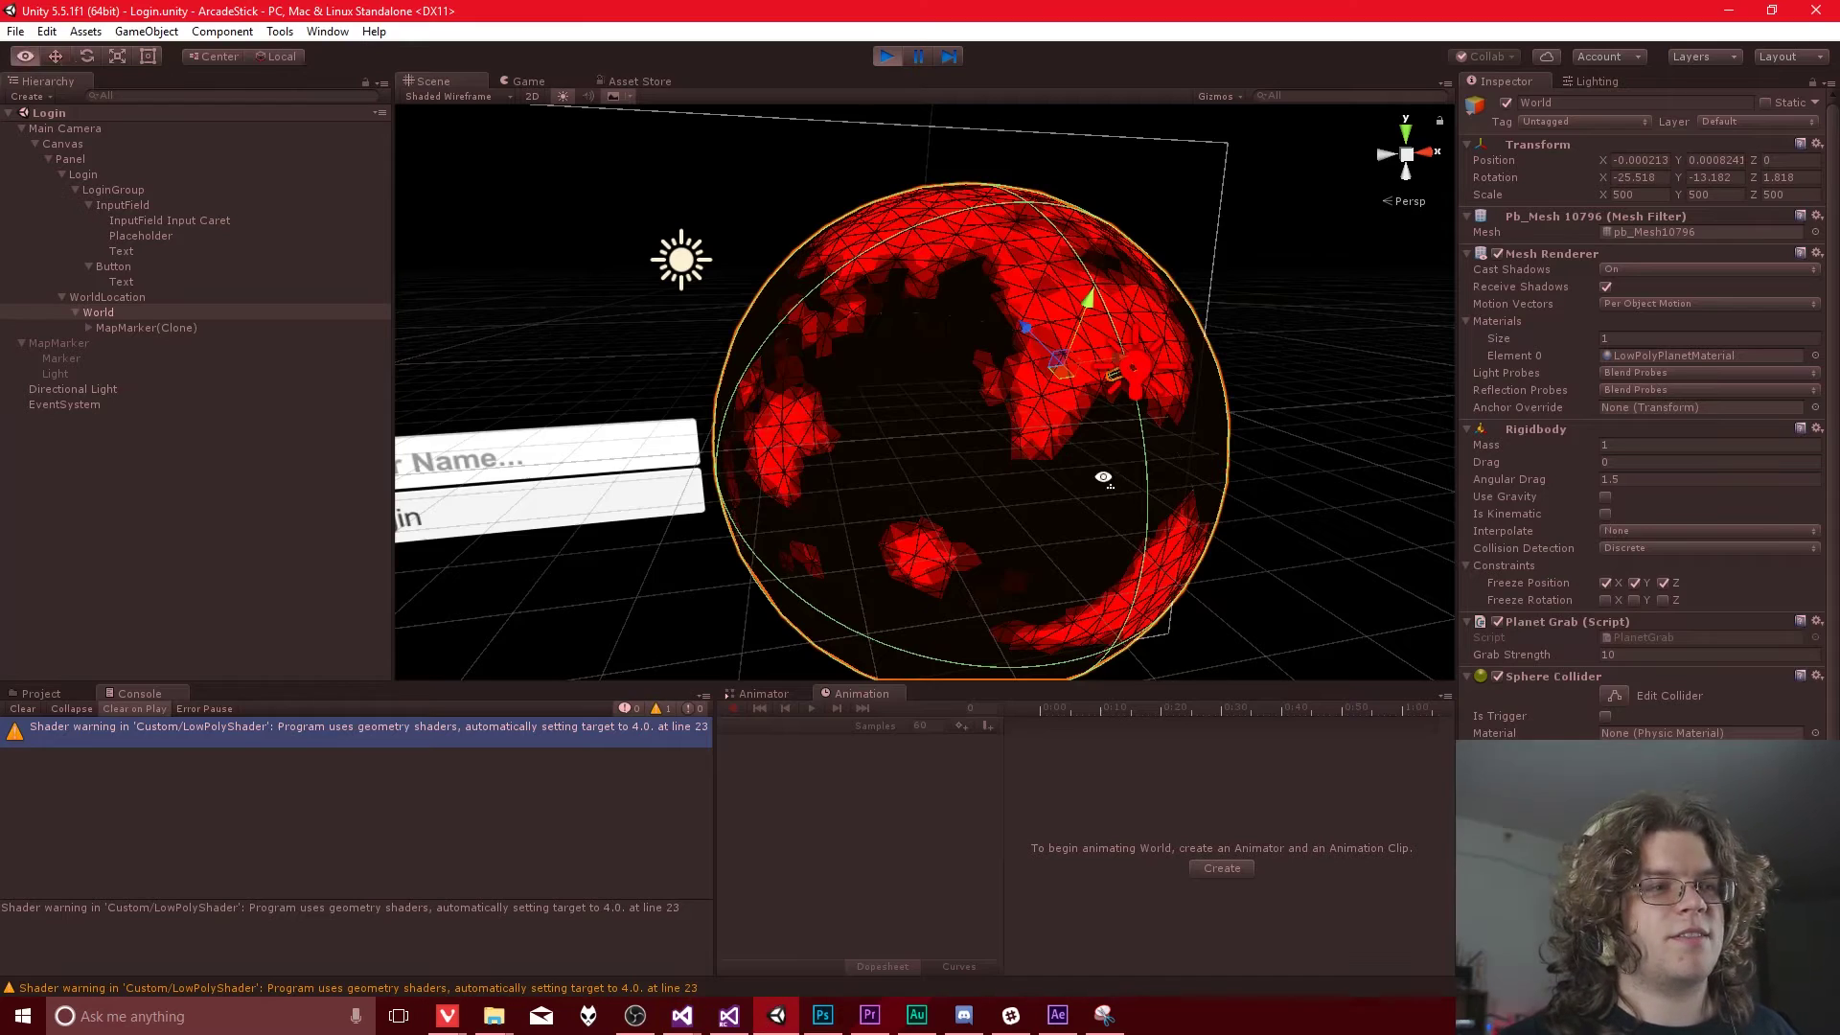
pyautogui.moveTo(1154, 471); pyautogui.dragTo(1026, 416, button='right')
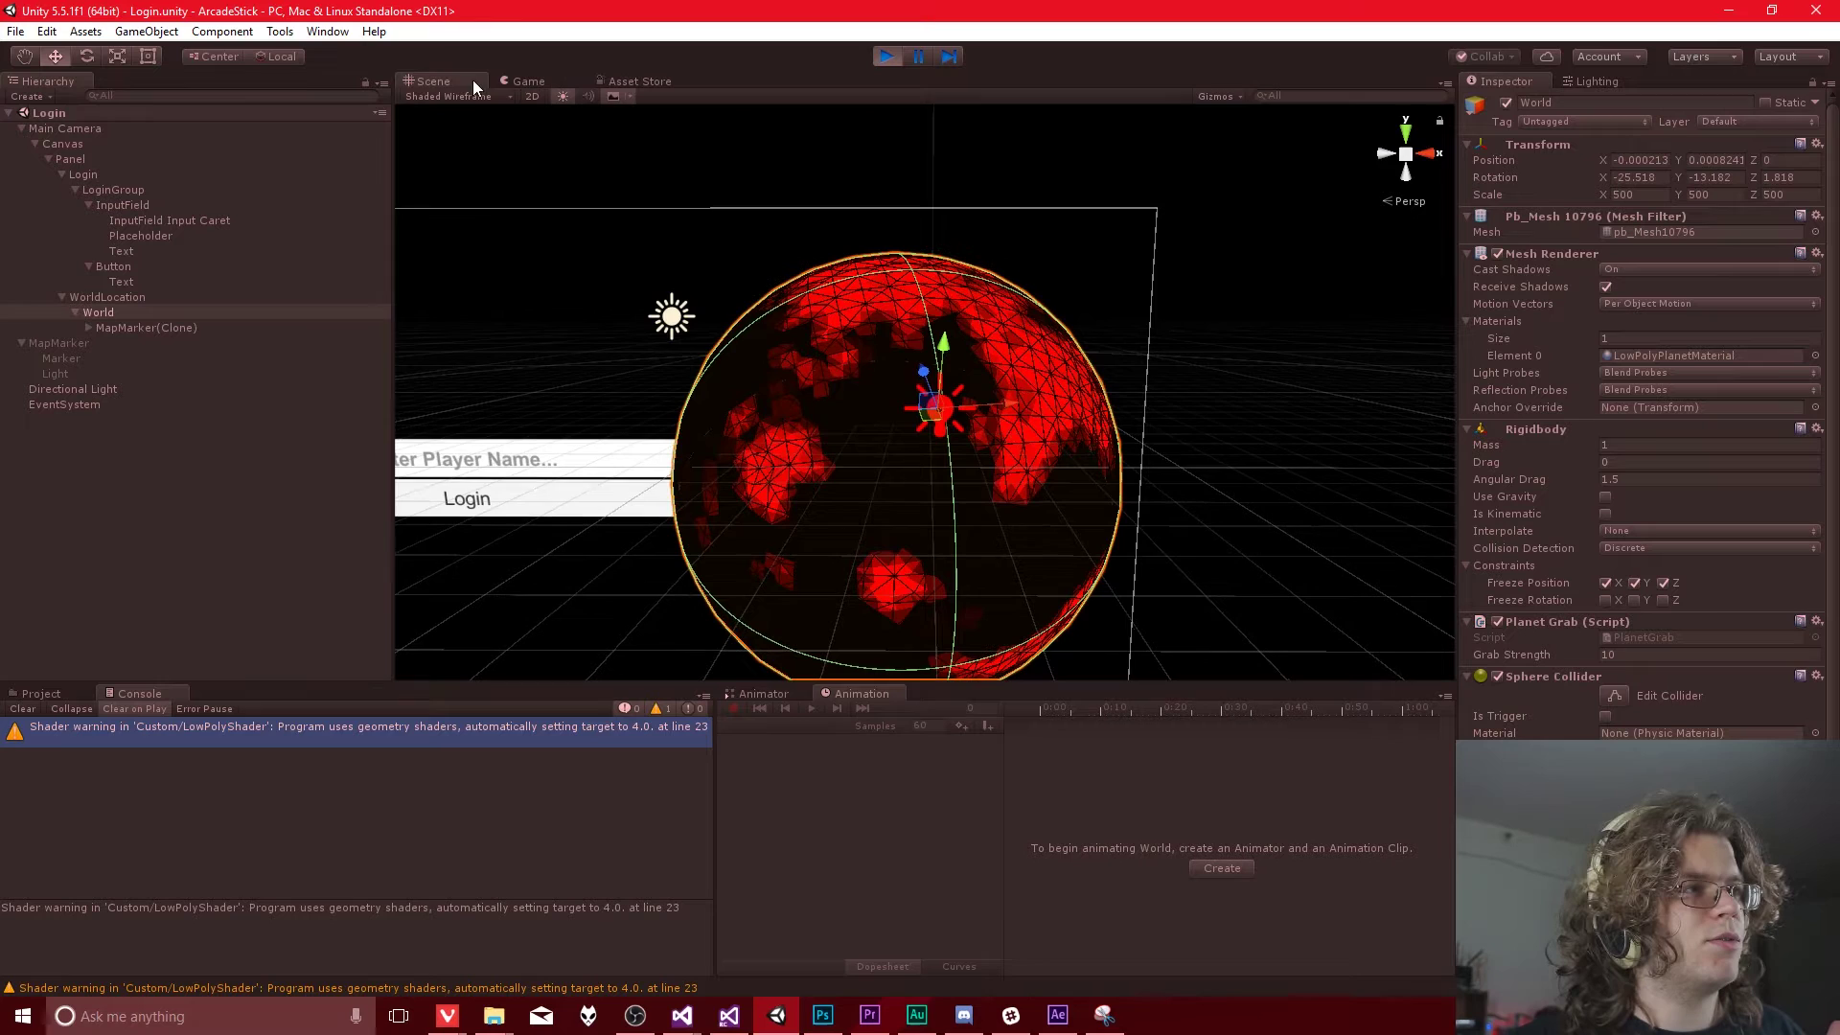
pyautogui.click(528, 82)
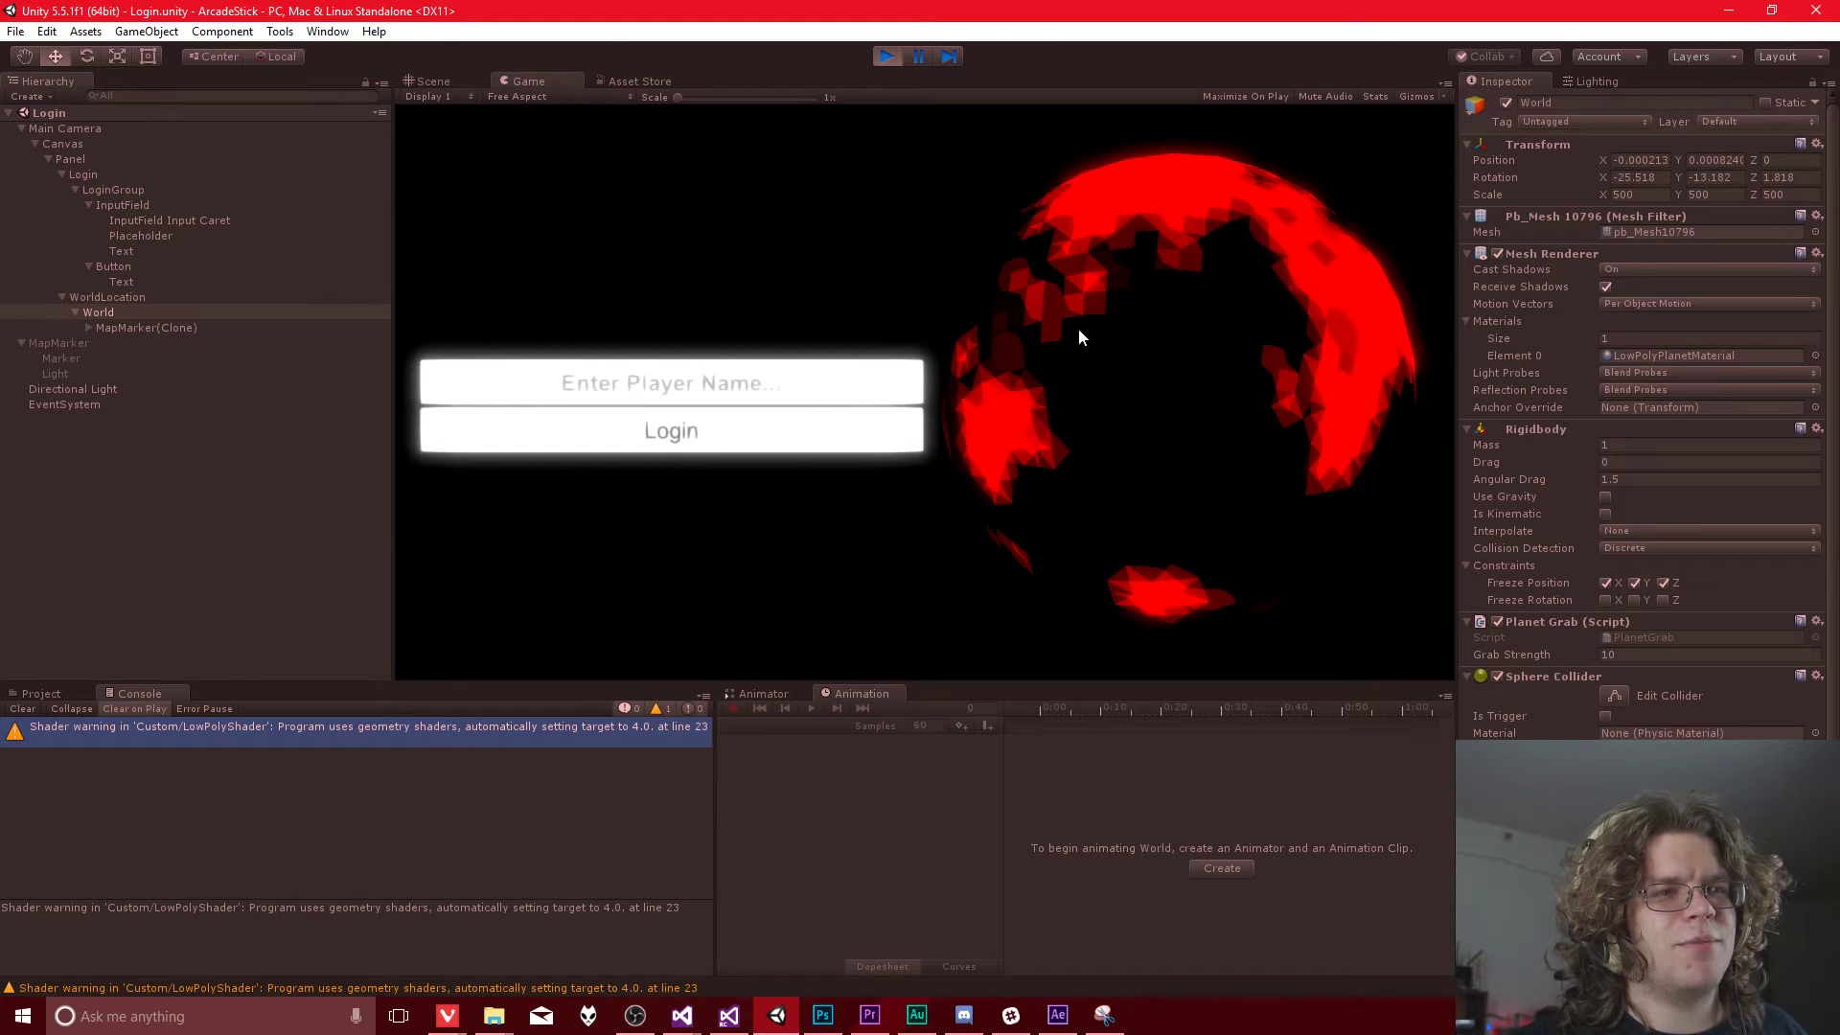
pyautogui.moveTo(1046, 290); pyautogui.dragTo(1294, 287)
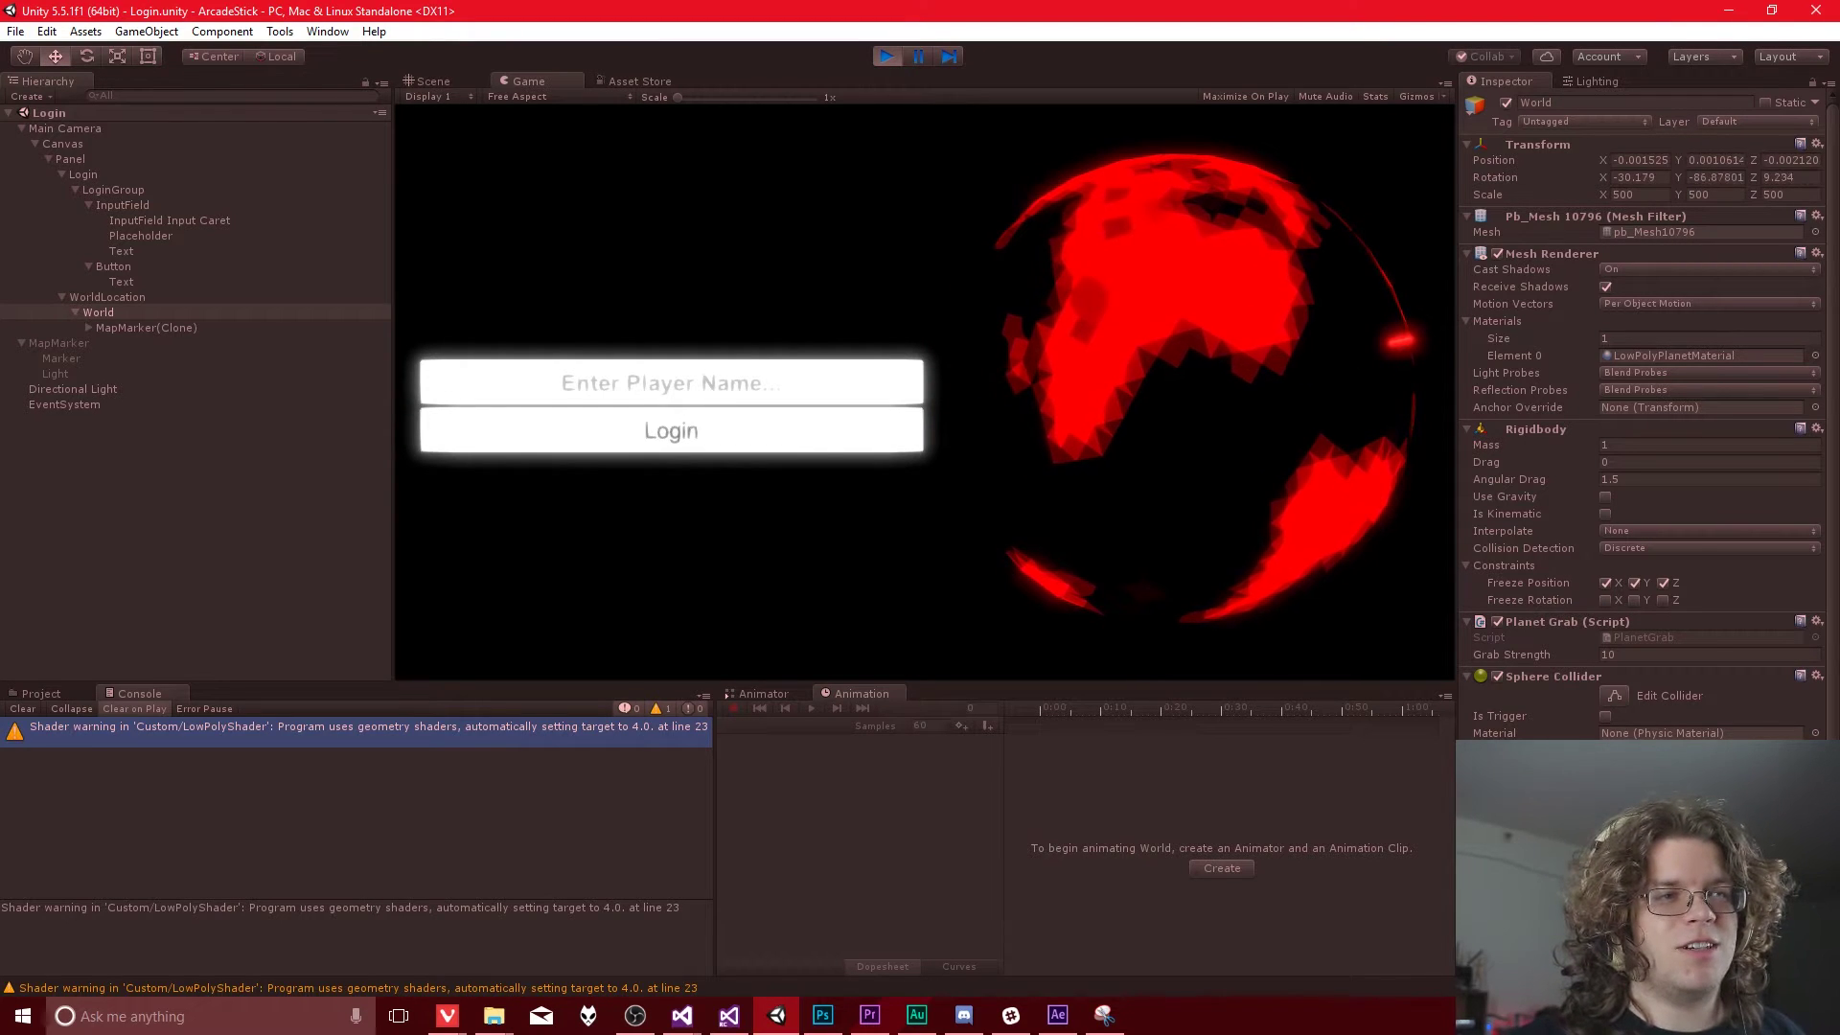
pyautogui.moveTo(1434, 374); pyautogui.dragTo(904, 329)
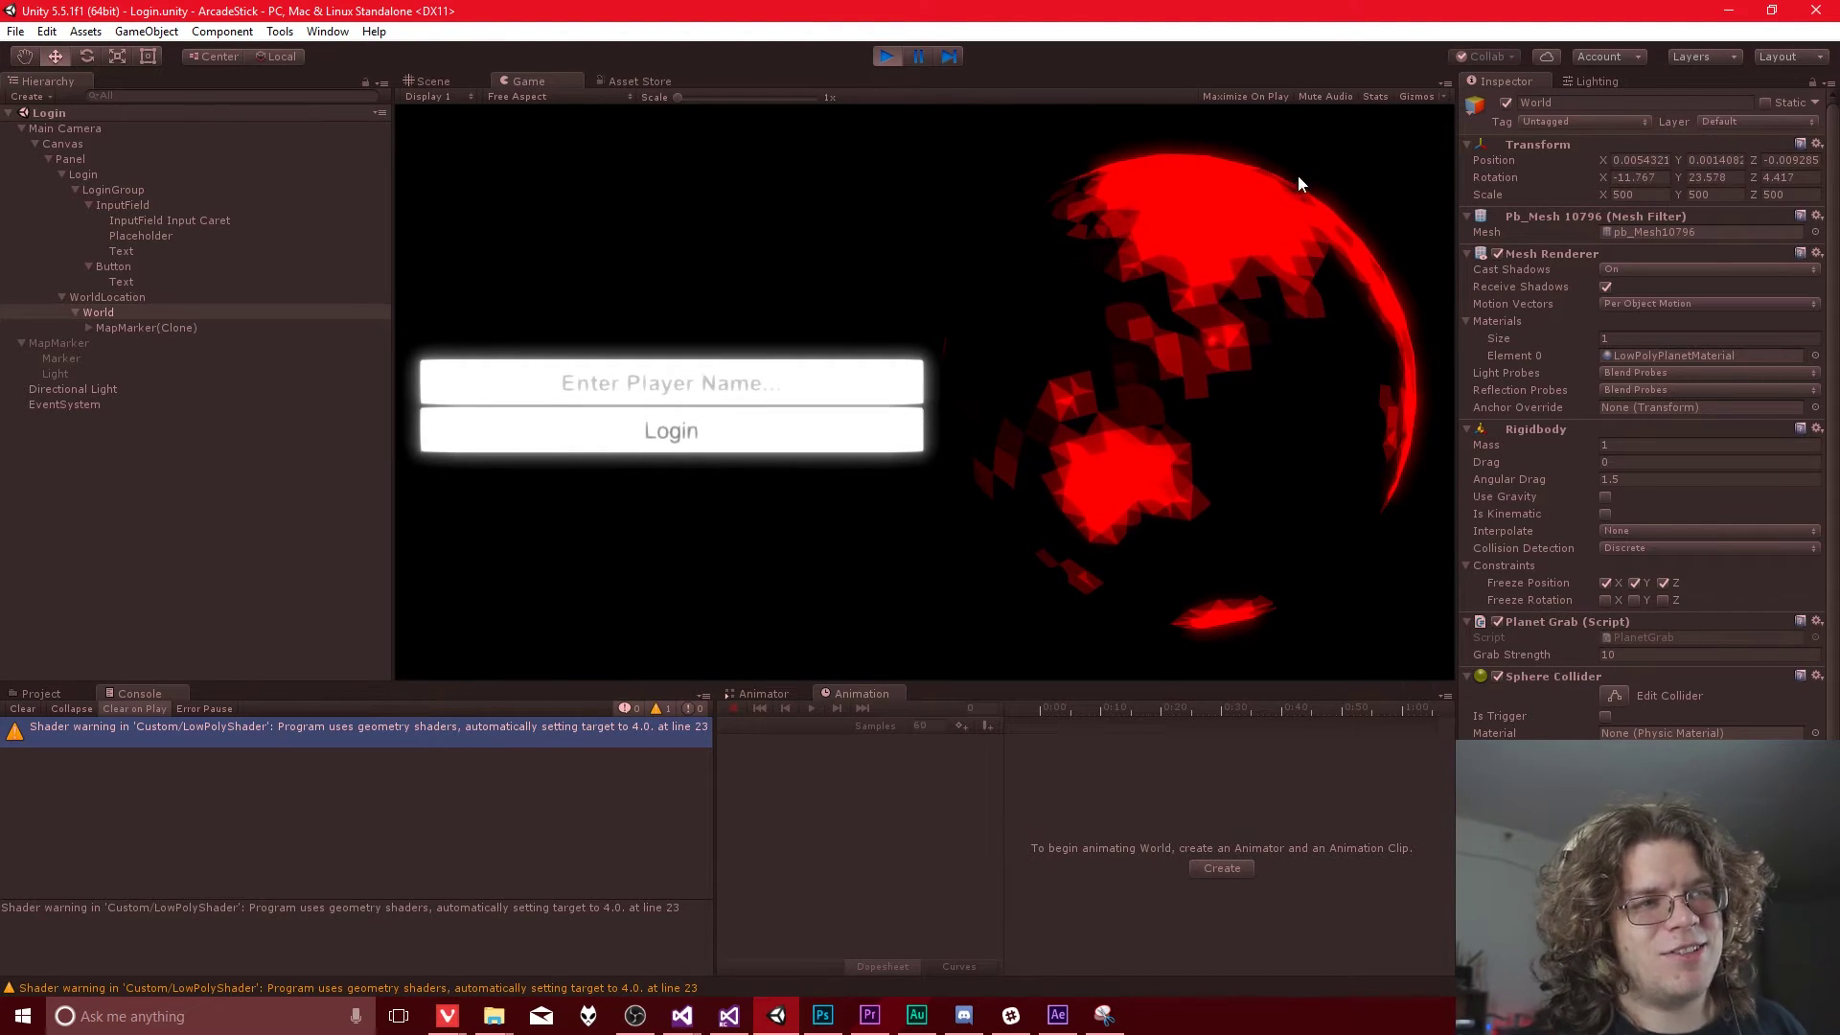
# Step: Stop play mode and assign LowPolyPlanetMaterial from the Shader folder to the World object
pyautogui.click(881, 57)
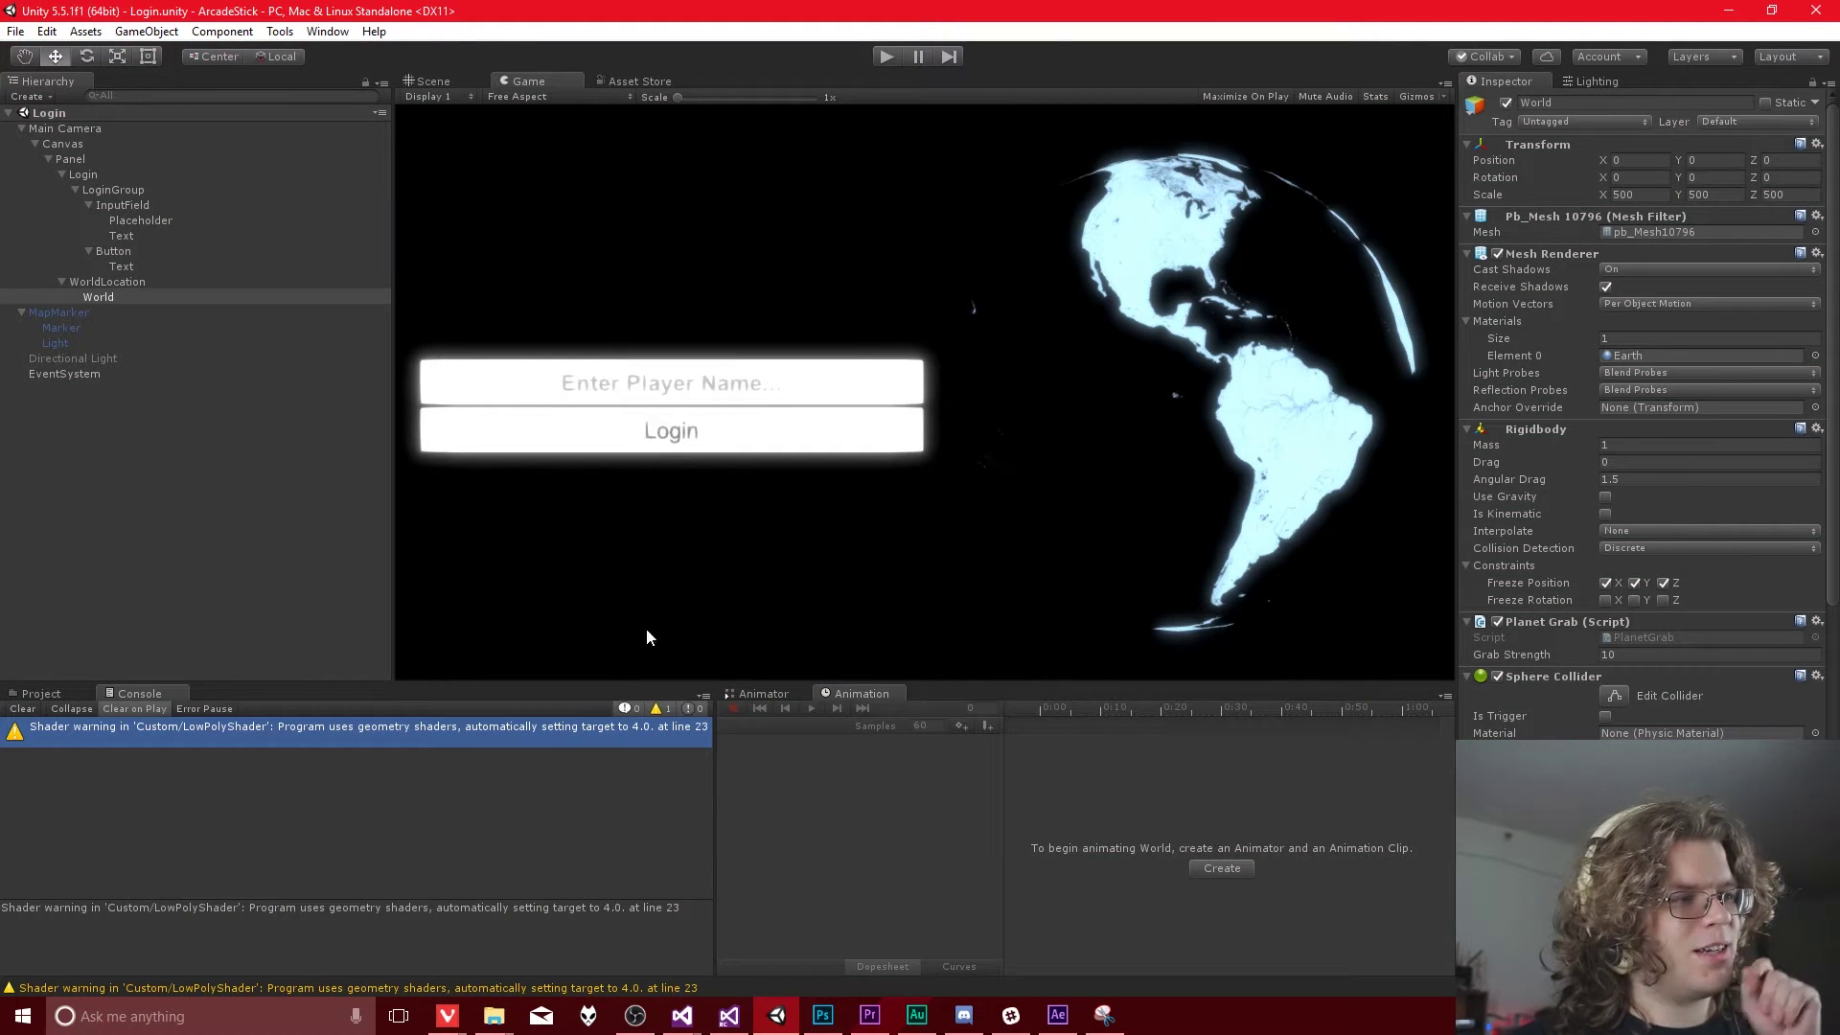
pyautogui.click(43, 695)
pyautogui.moveTo(230, 745); pyautogui.dragTo(108, 299)
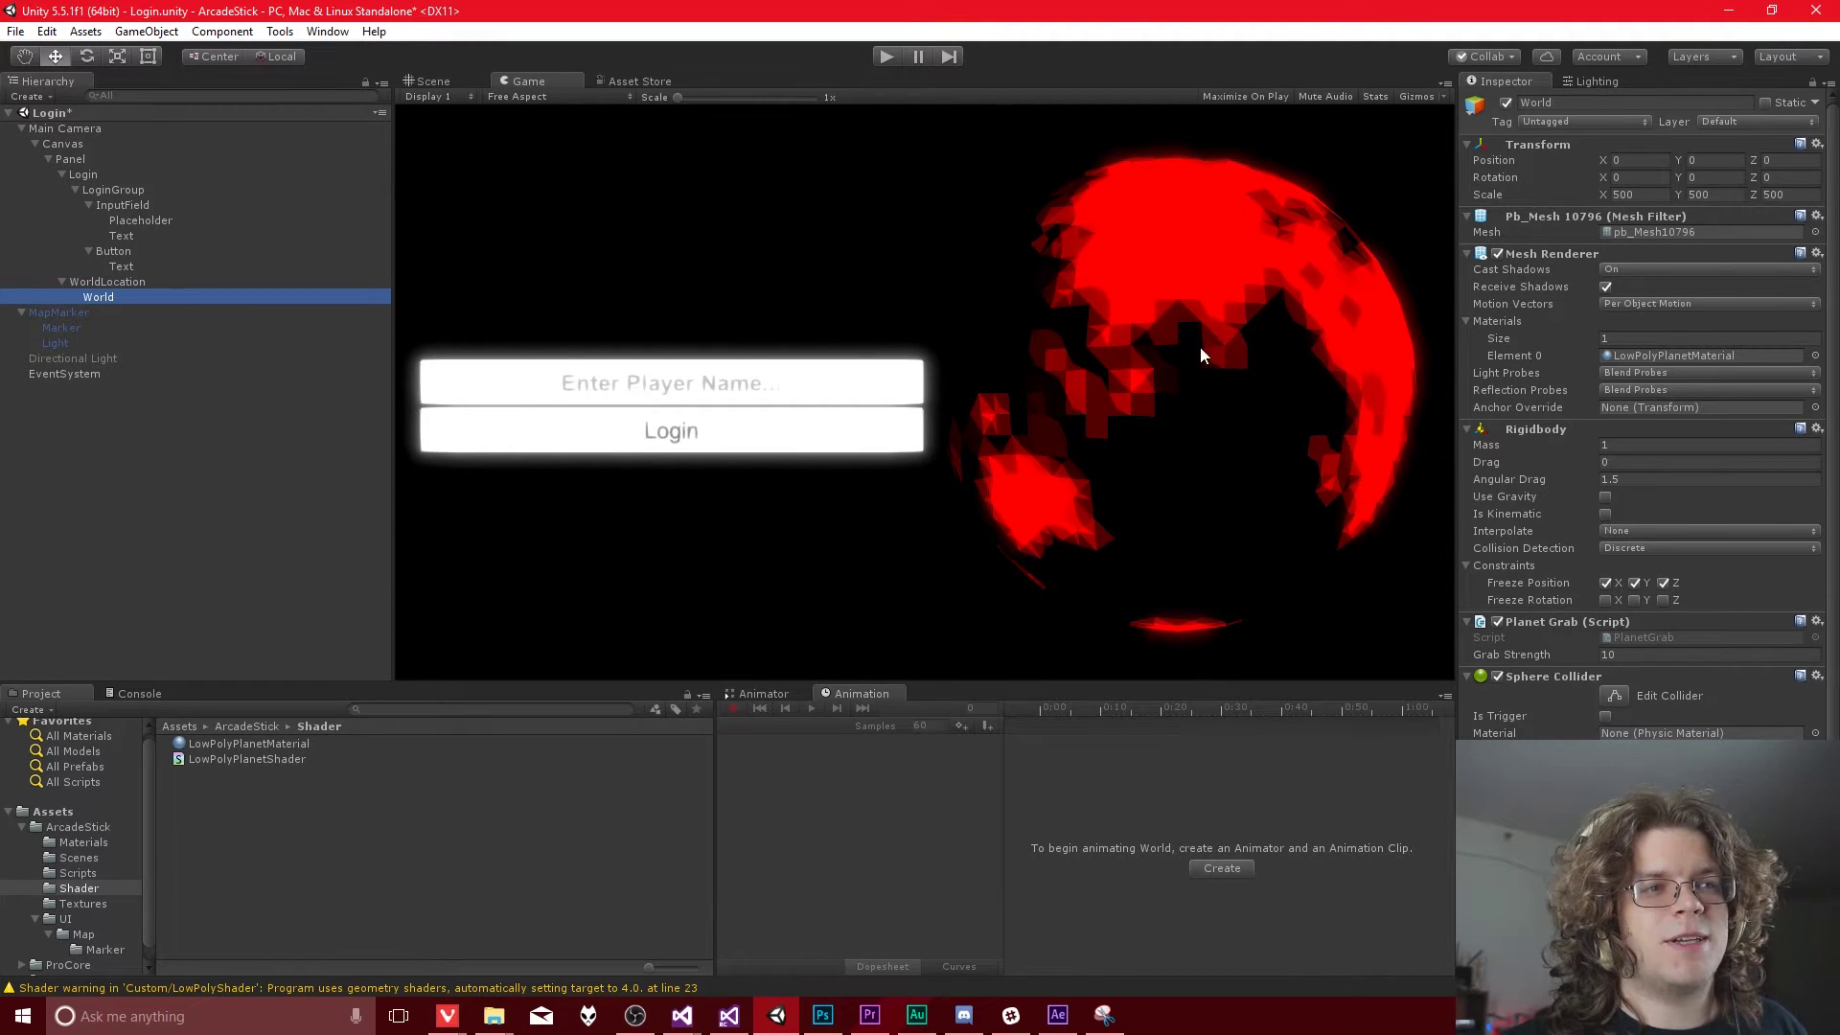
# Step: Inspect the World globe's low-poly surface in the Scene view, close up and from several angles
pyautogui.click(1105, 382)
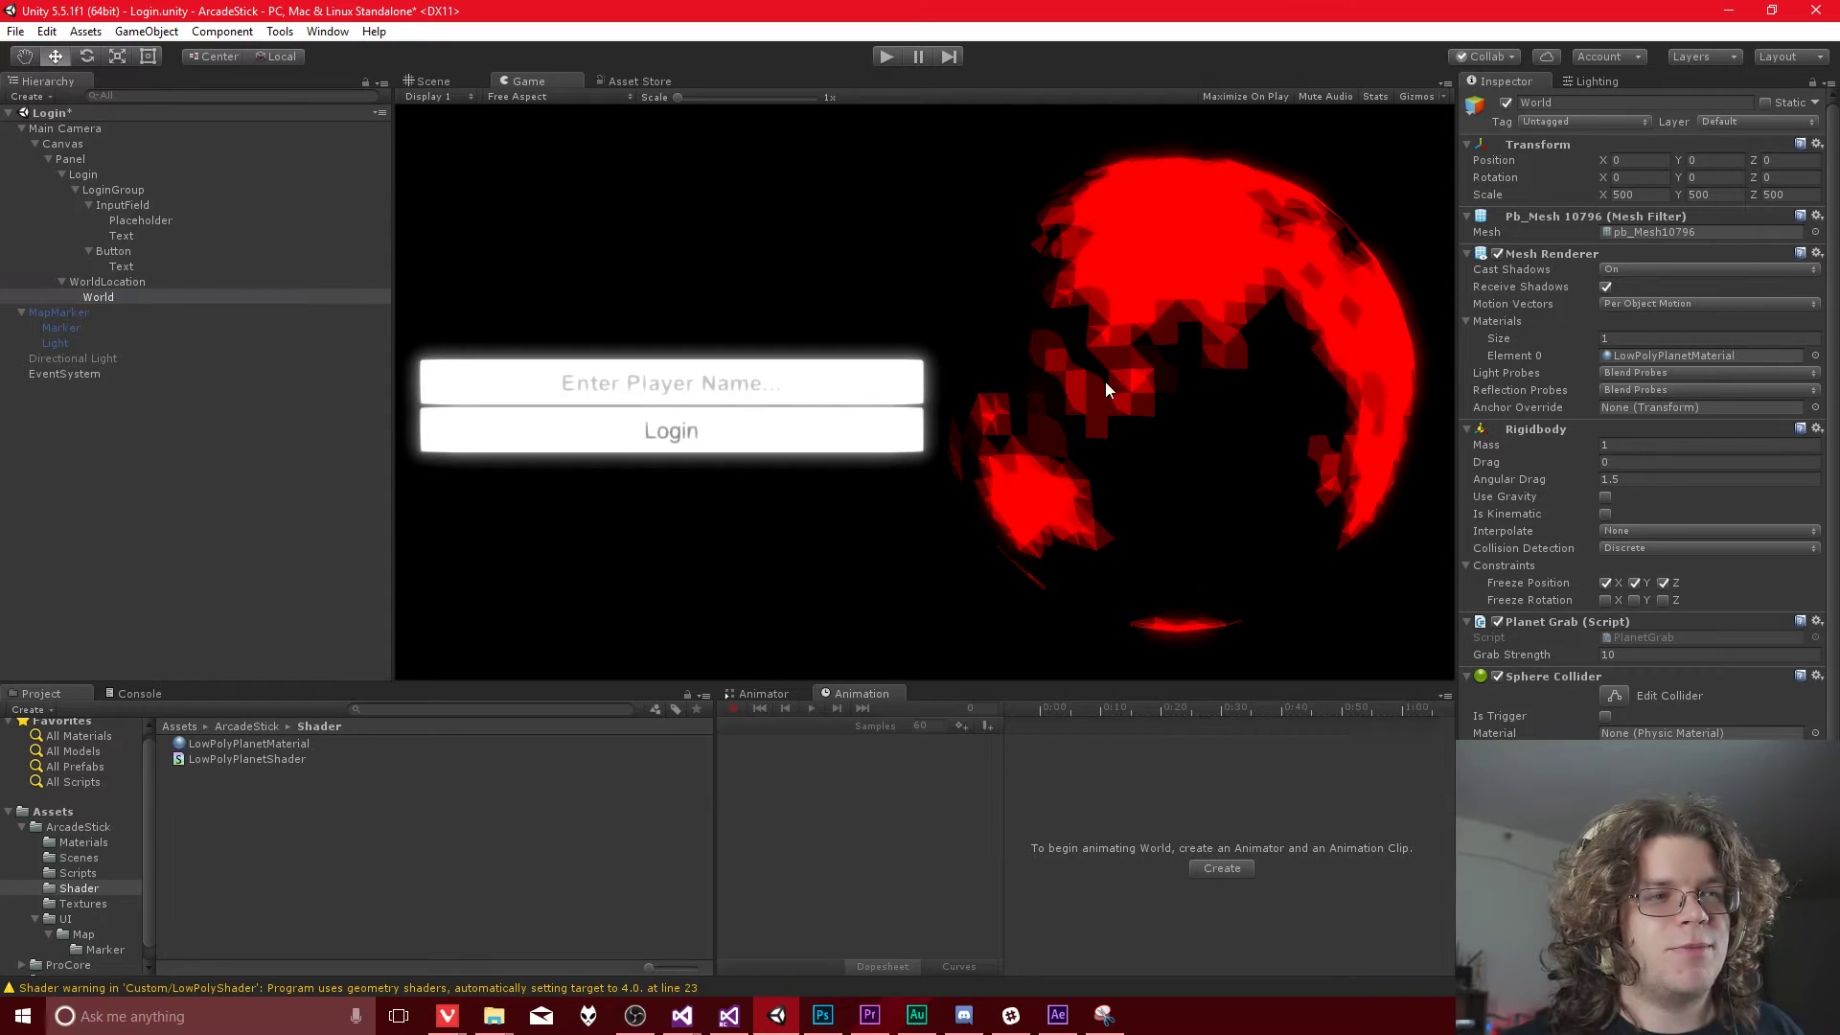
pyautogui.click(432, 80)
pyautogui.keyDown('alt'); pyautogui.moveTo(892, 403); pyautogui.dragTo(945, 399); pyautogui.keyUp('alt')
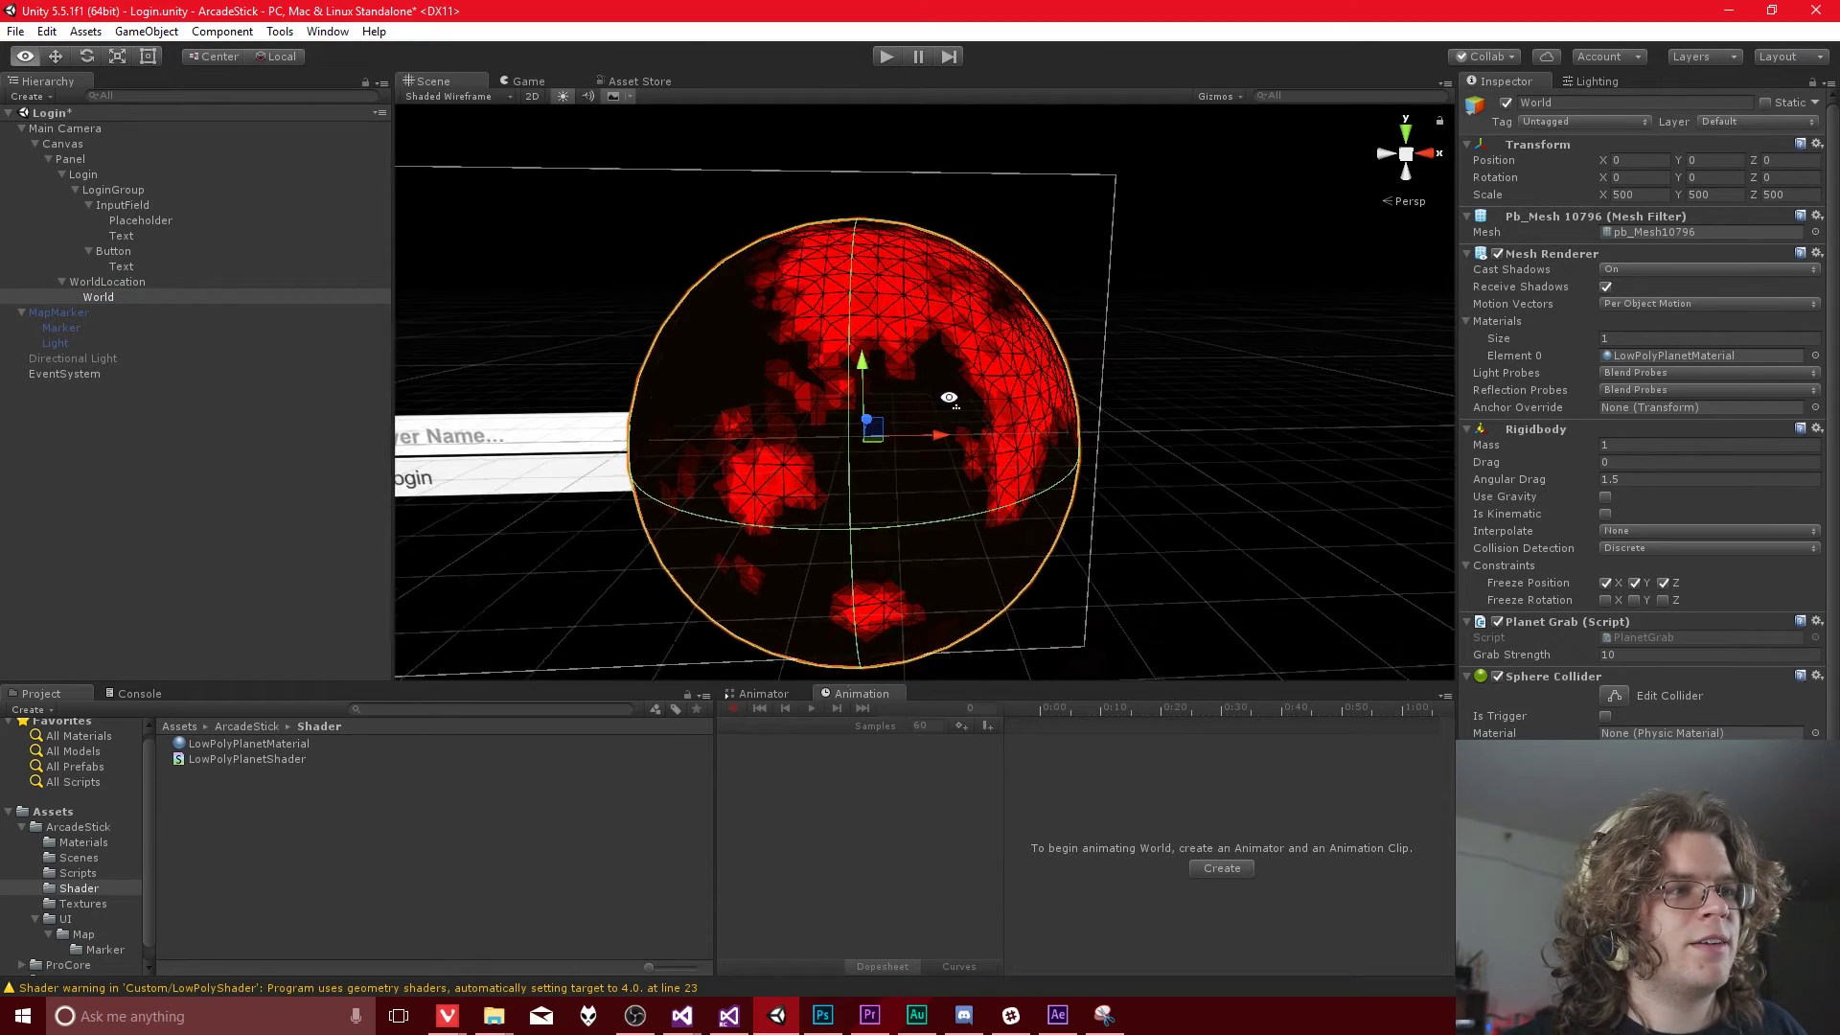
pyautogui.scroll(6, 945, 399)
pyautogui.scroll(5, 915, 399)
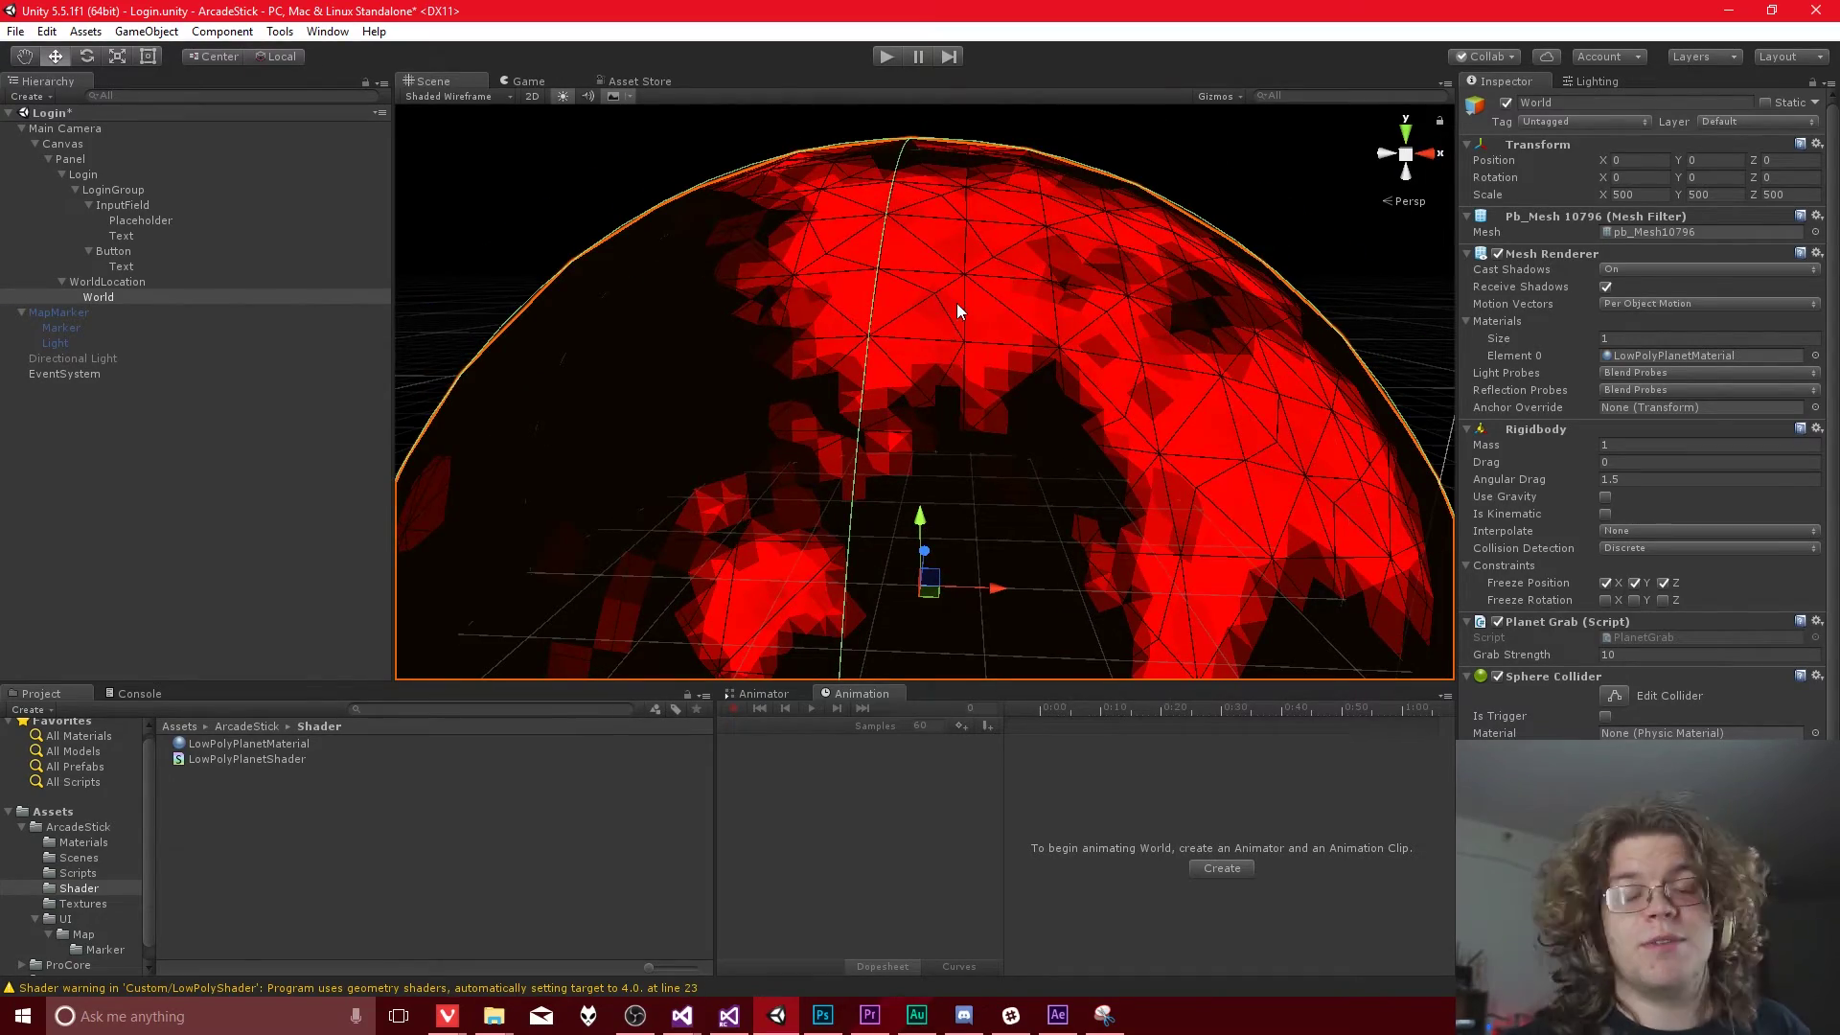
pyautogui.keyDown('alt'); pyautogui.moveTo(960, 355); pyautogui.dragTo(965, 460); pyautogui.keyUp('alt')
pyautogui.scroll(-5, 965, 460)
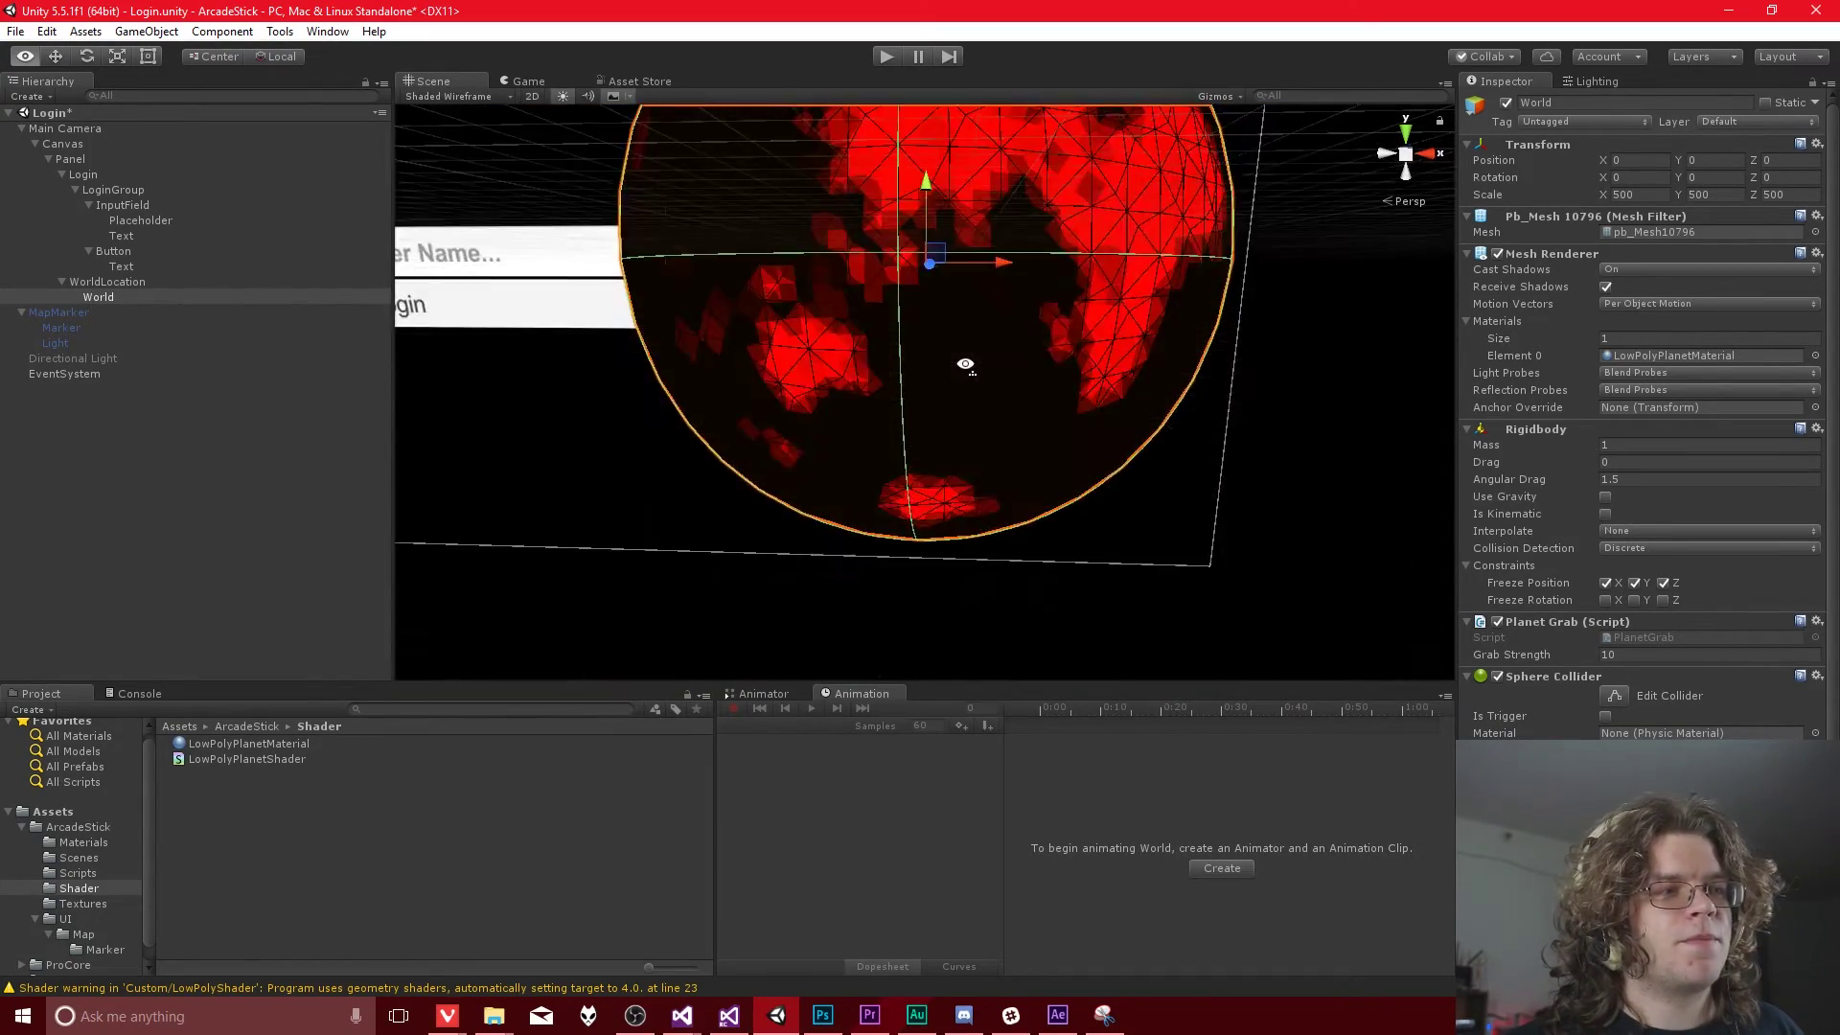
pyautogui.scroll(5, 632, 301)
pyautogui.moveTo(966, 365)
pyautogui.keyDown('alt'); pyautogui.mouseDown()
pyautogui.moveTo(821, 287)
pyautogui.moveTo(617, 279)
pyautogui.moveTo(632, 302)
pyautogui.moveTo(956, 370)
pyautogui.mouseUp(); pyautogui.keyUp('alt')
pyautogui.scroll(-5, 983, 360)
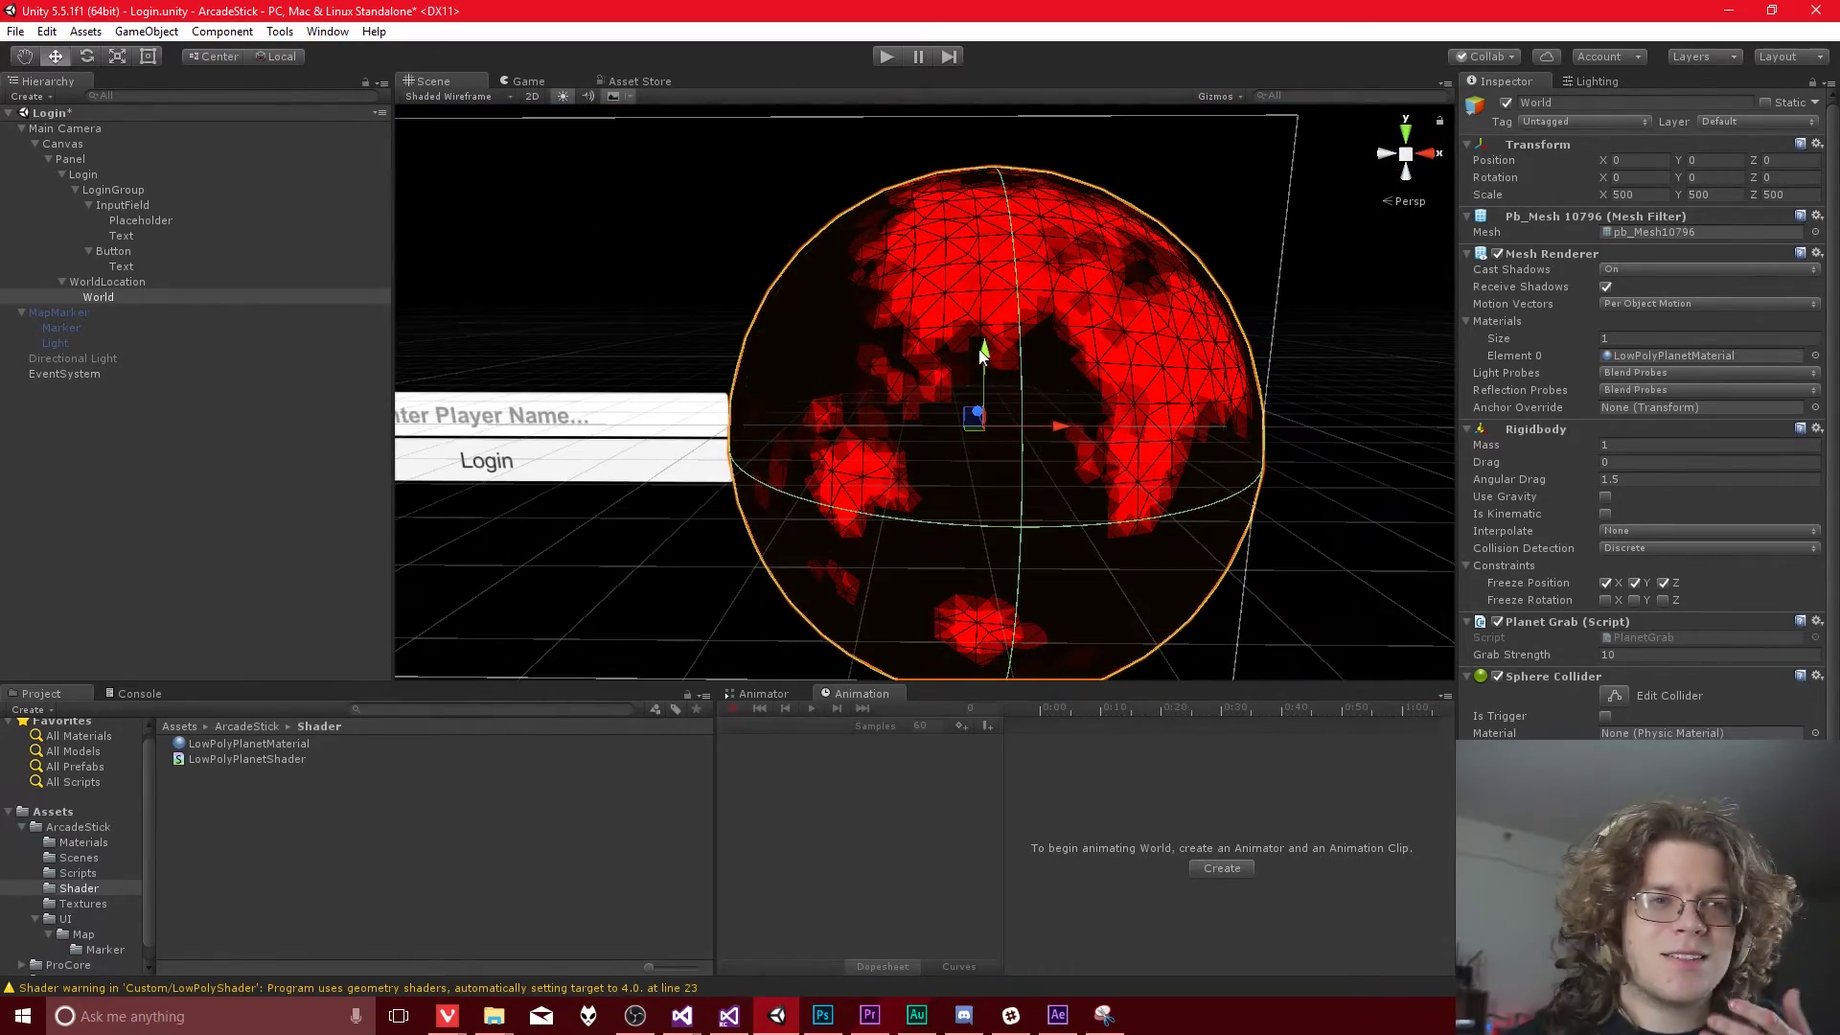
# Step: Switch to the ArcadeStick project in Visual Studio and duplicate the whole Pass block directly below the original inside the SubShader
pyautogui.moveTo(681, 1016)
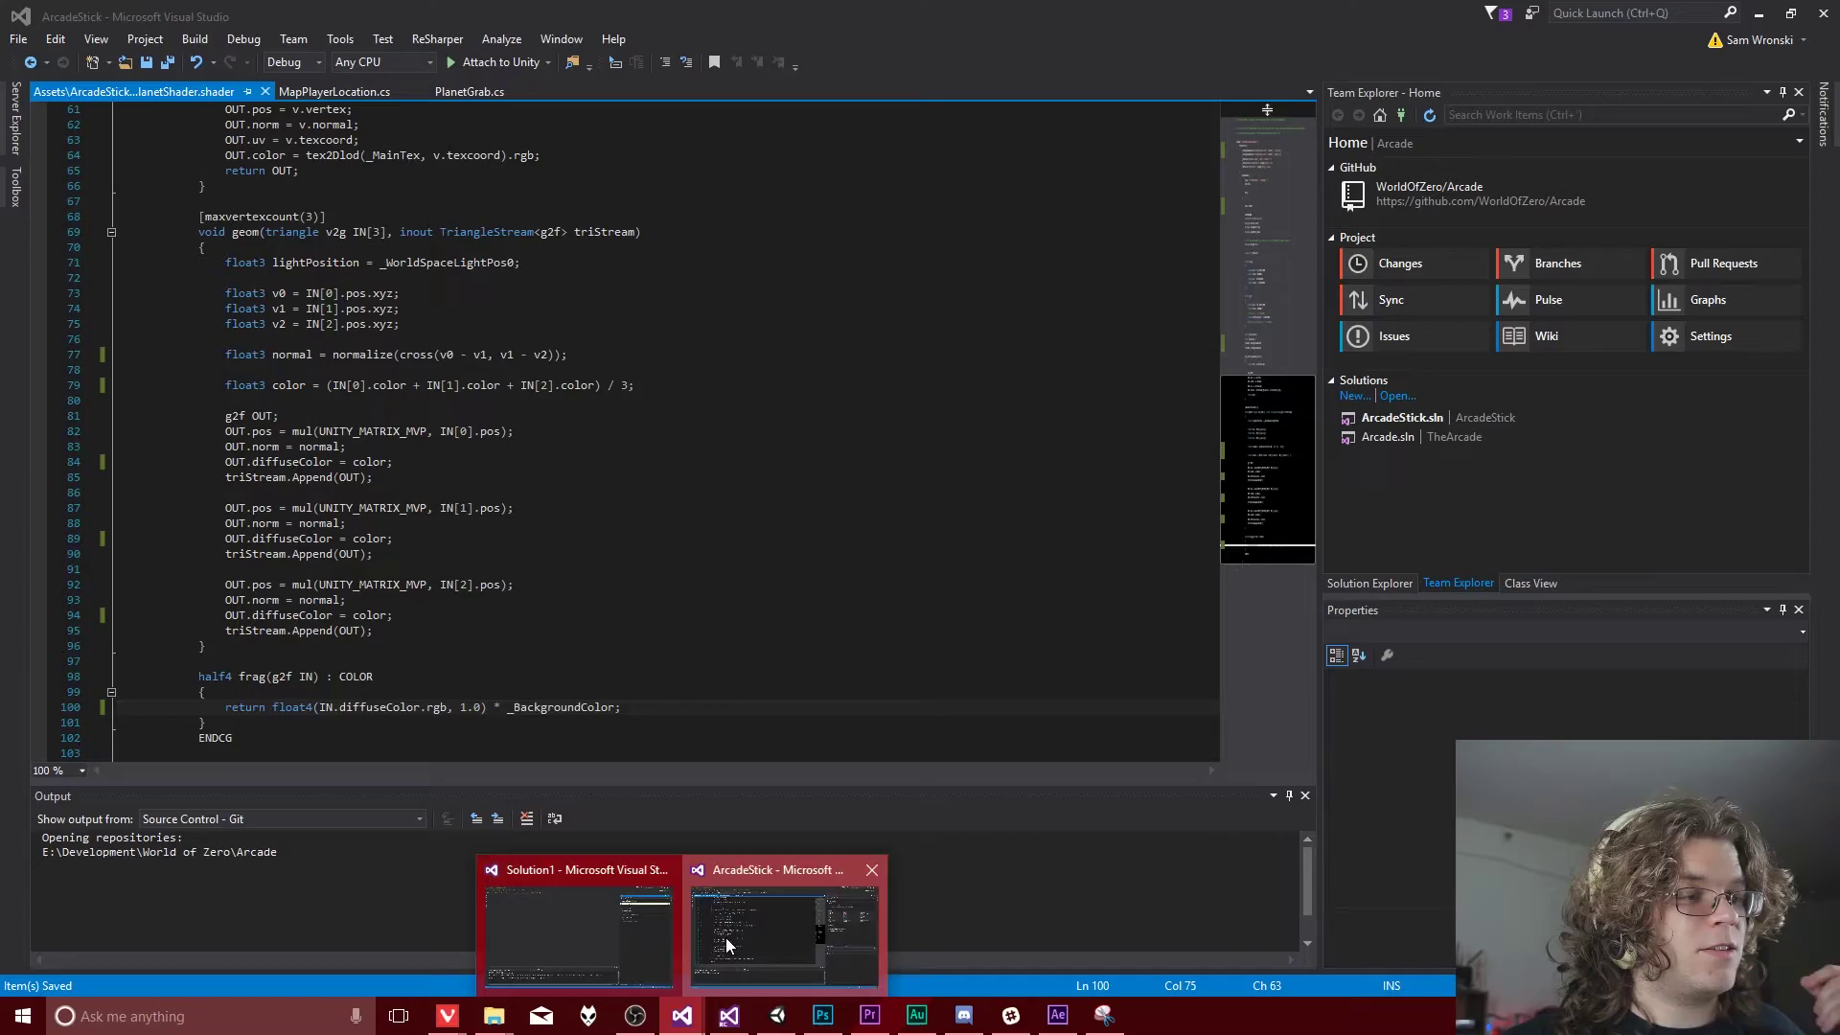
pyautogui.click(726, 937)
pyautogui.scroll(-3, 622, 546)
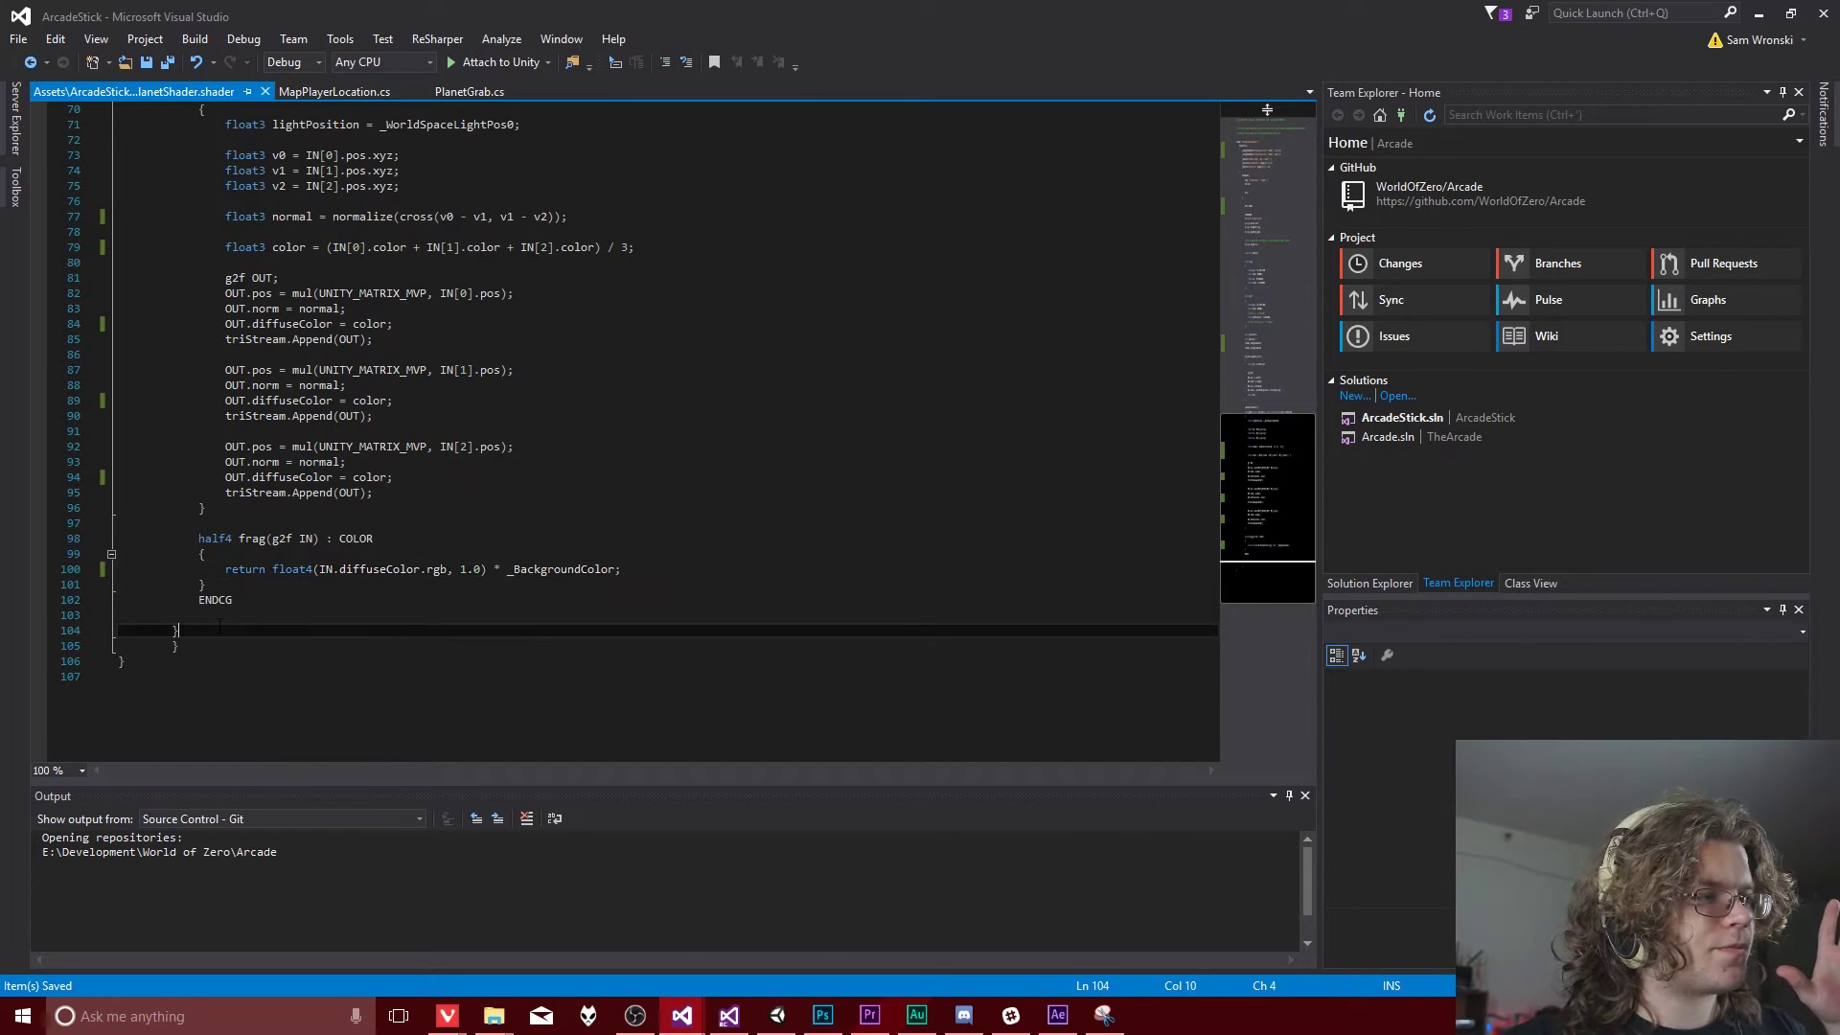
pyautogui.moveTo(252, 614); pyautogui.dragTo(96, 280)
pyautogui.scroll(15, 192, 537)
pyautogui.scroll(-7, 691, 486)
pyautogui.scroll(-15, 307, 592)
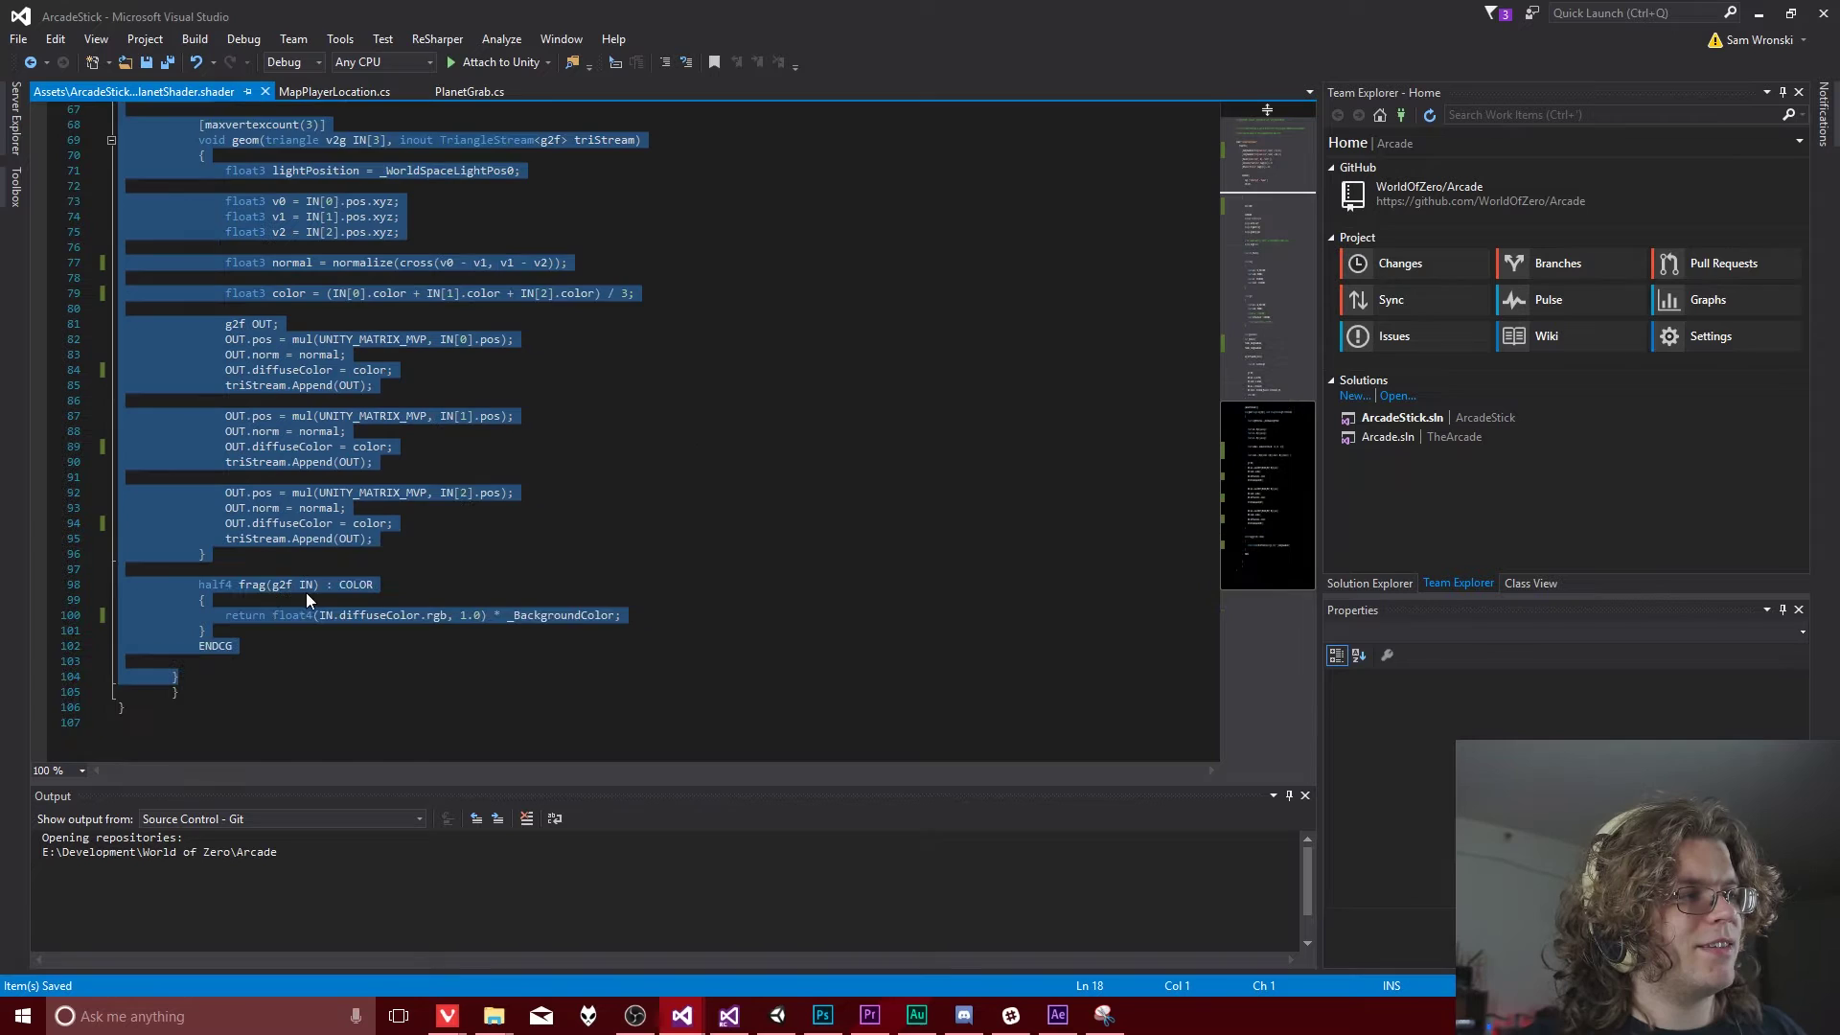
pyautogui.click(297, 584)
pyautogui.press('Return')
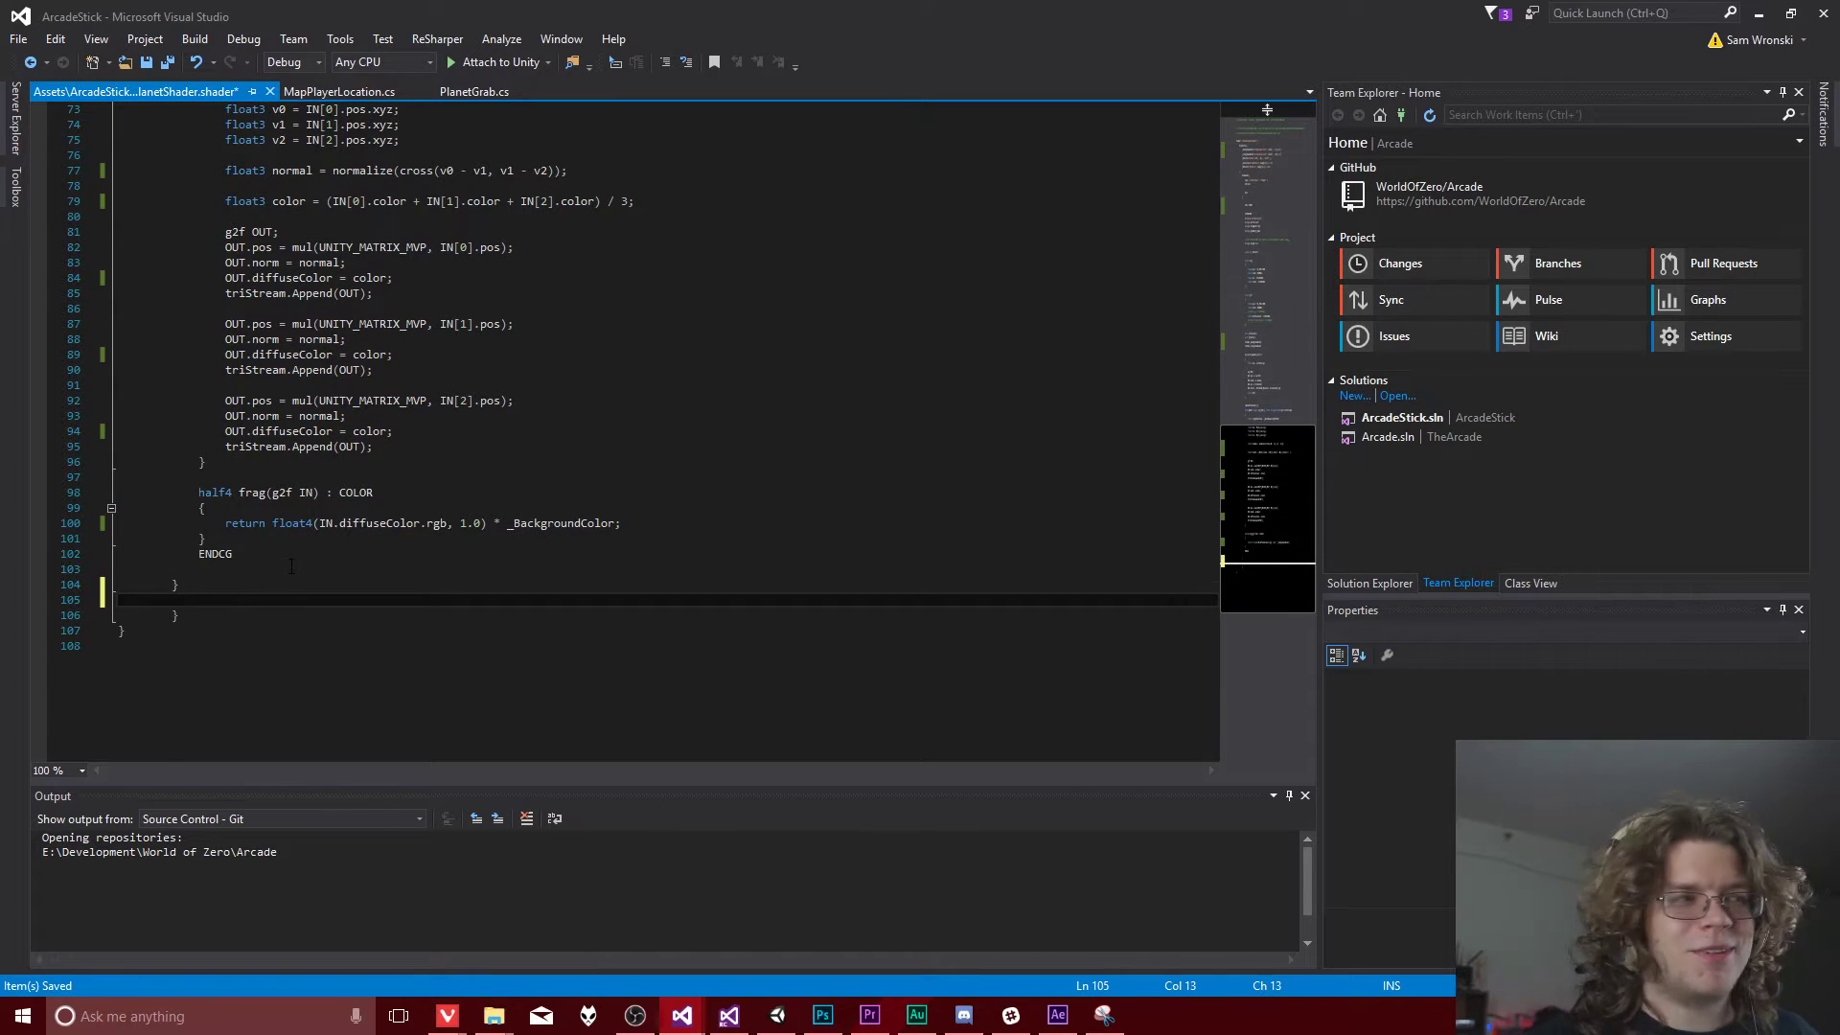
pyautogui.hotkey('ctrl', 'v')
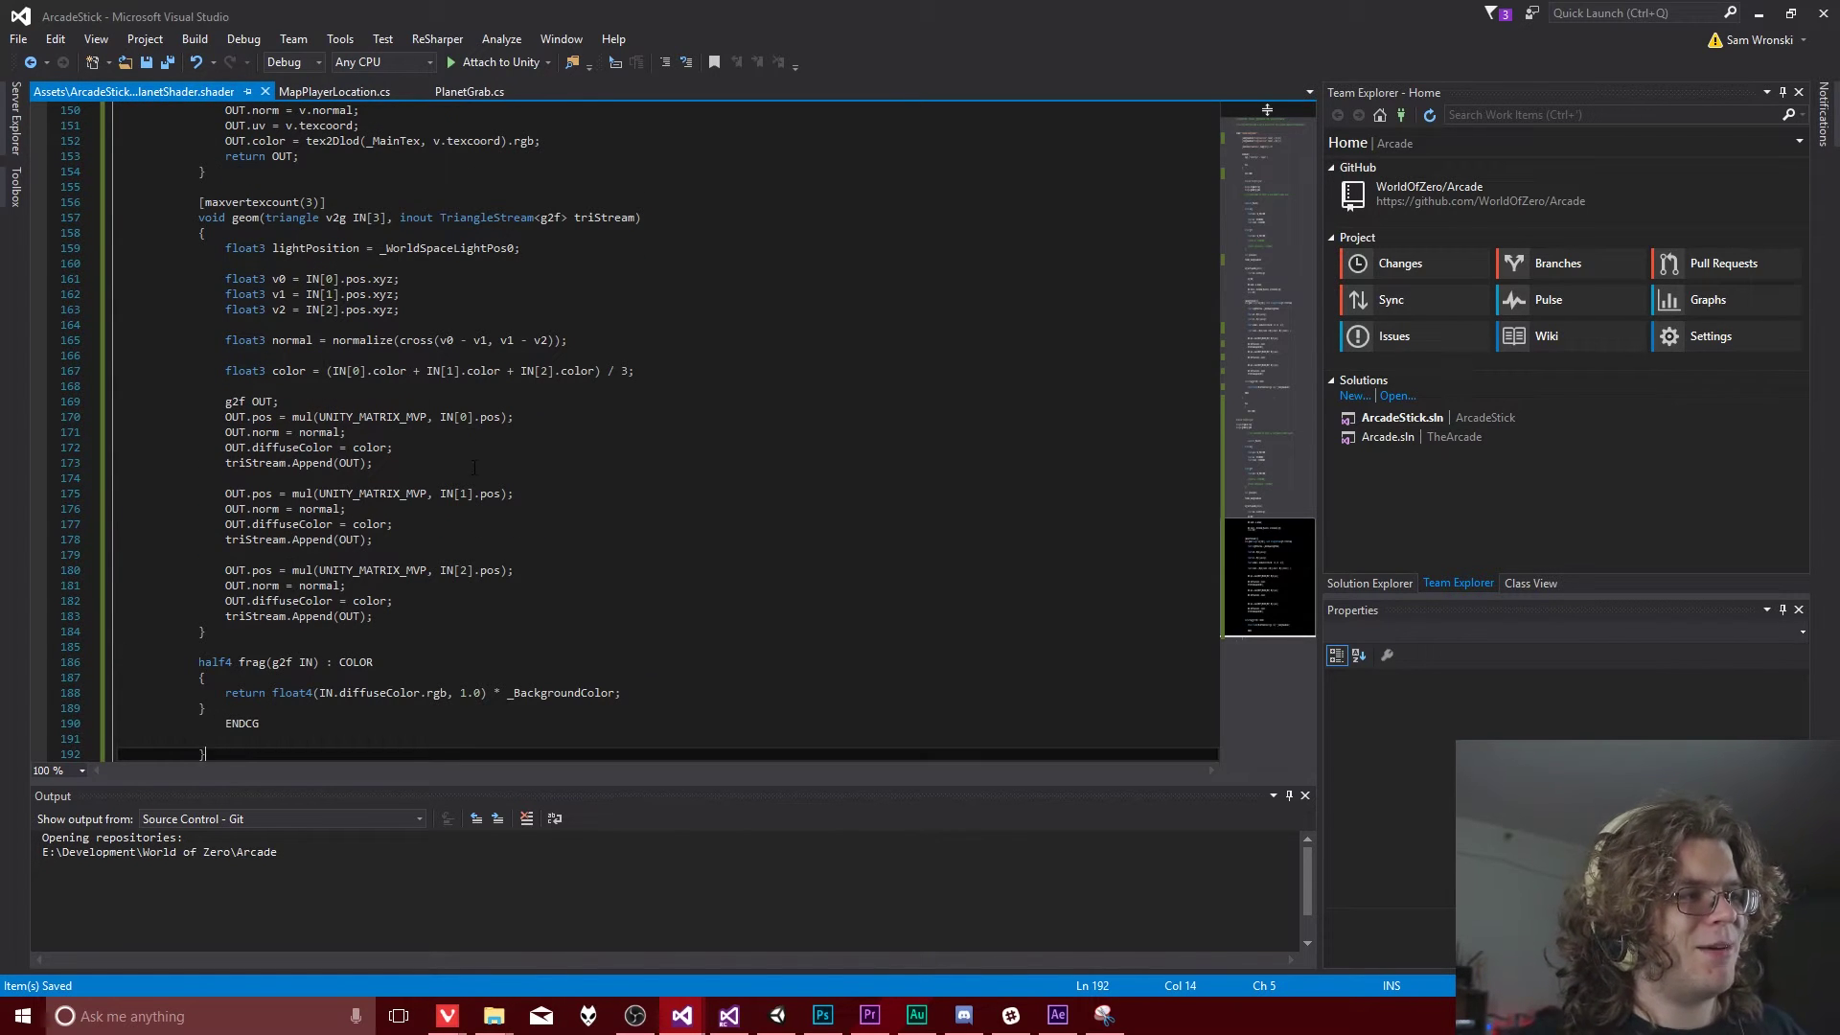
# Step: Replace _BackgroundColor with _ForegroundColor in the second Pass's frag return statement and save the shader
pyautogui.doubleClick(550, 692)
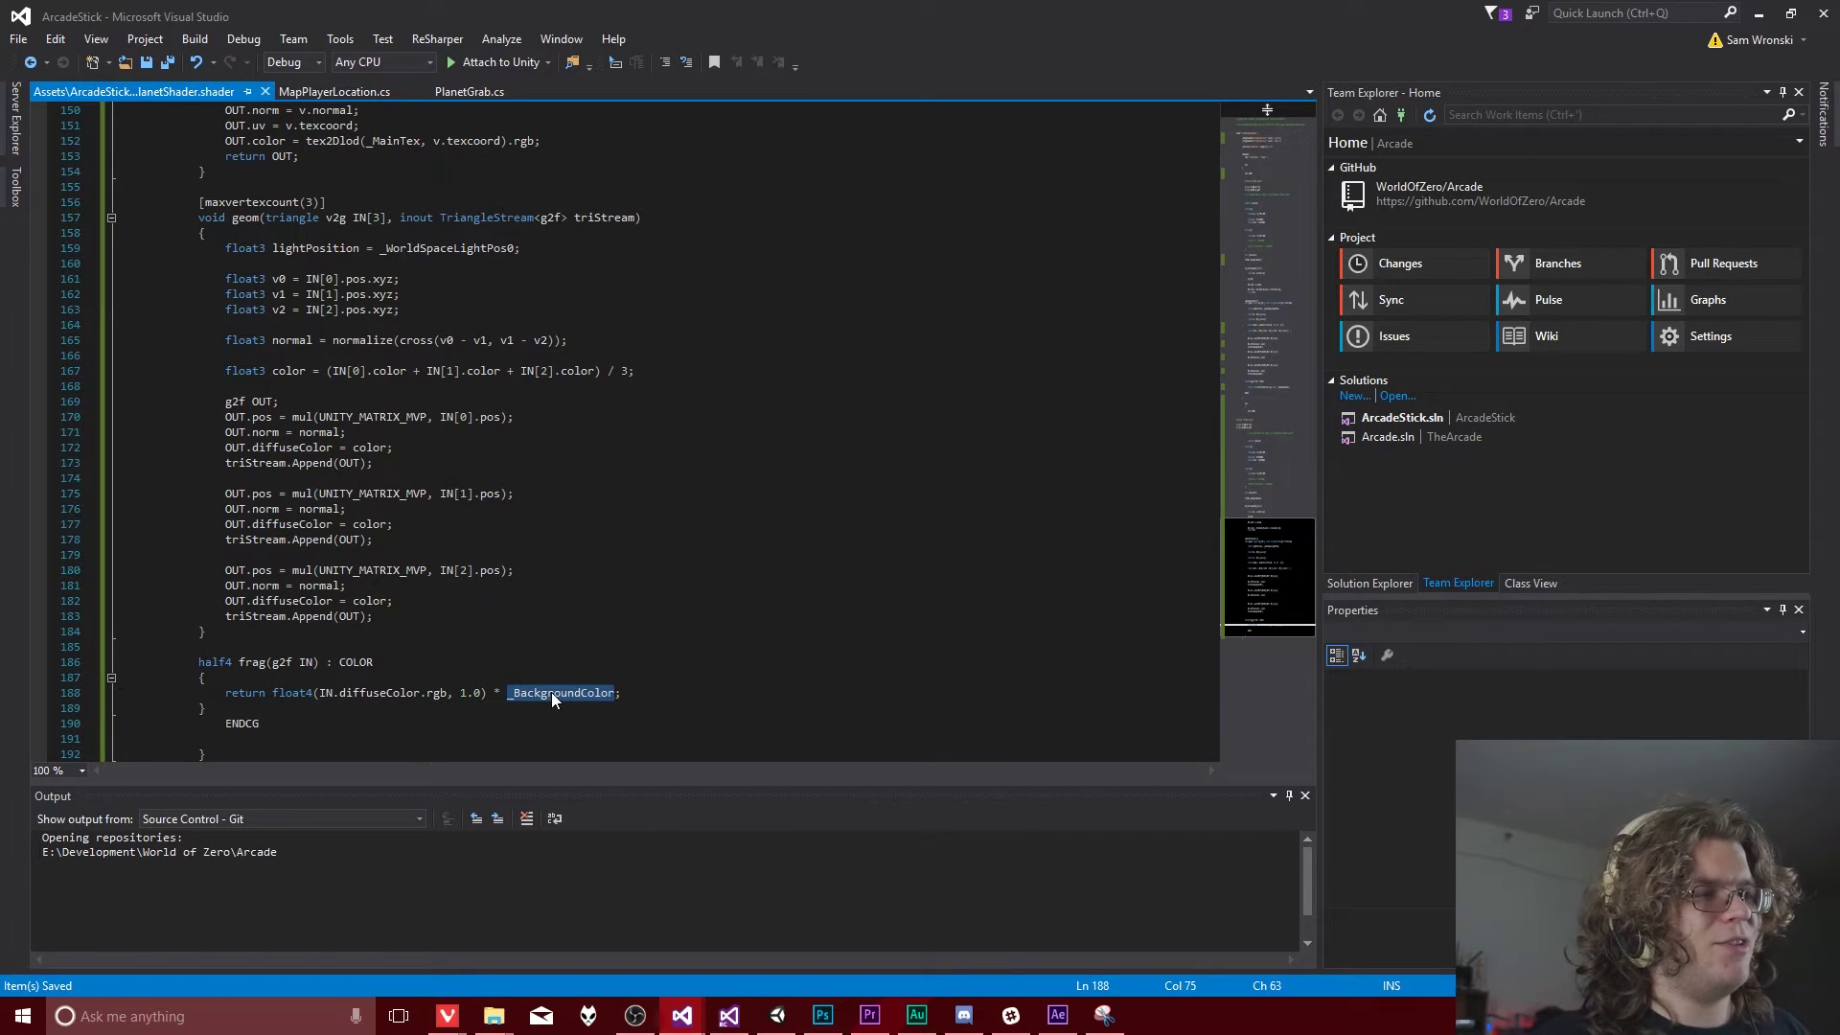
pyautogui.write('_ForegroundColor')
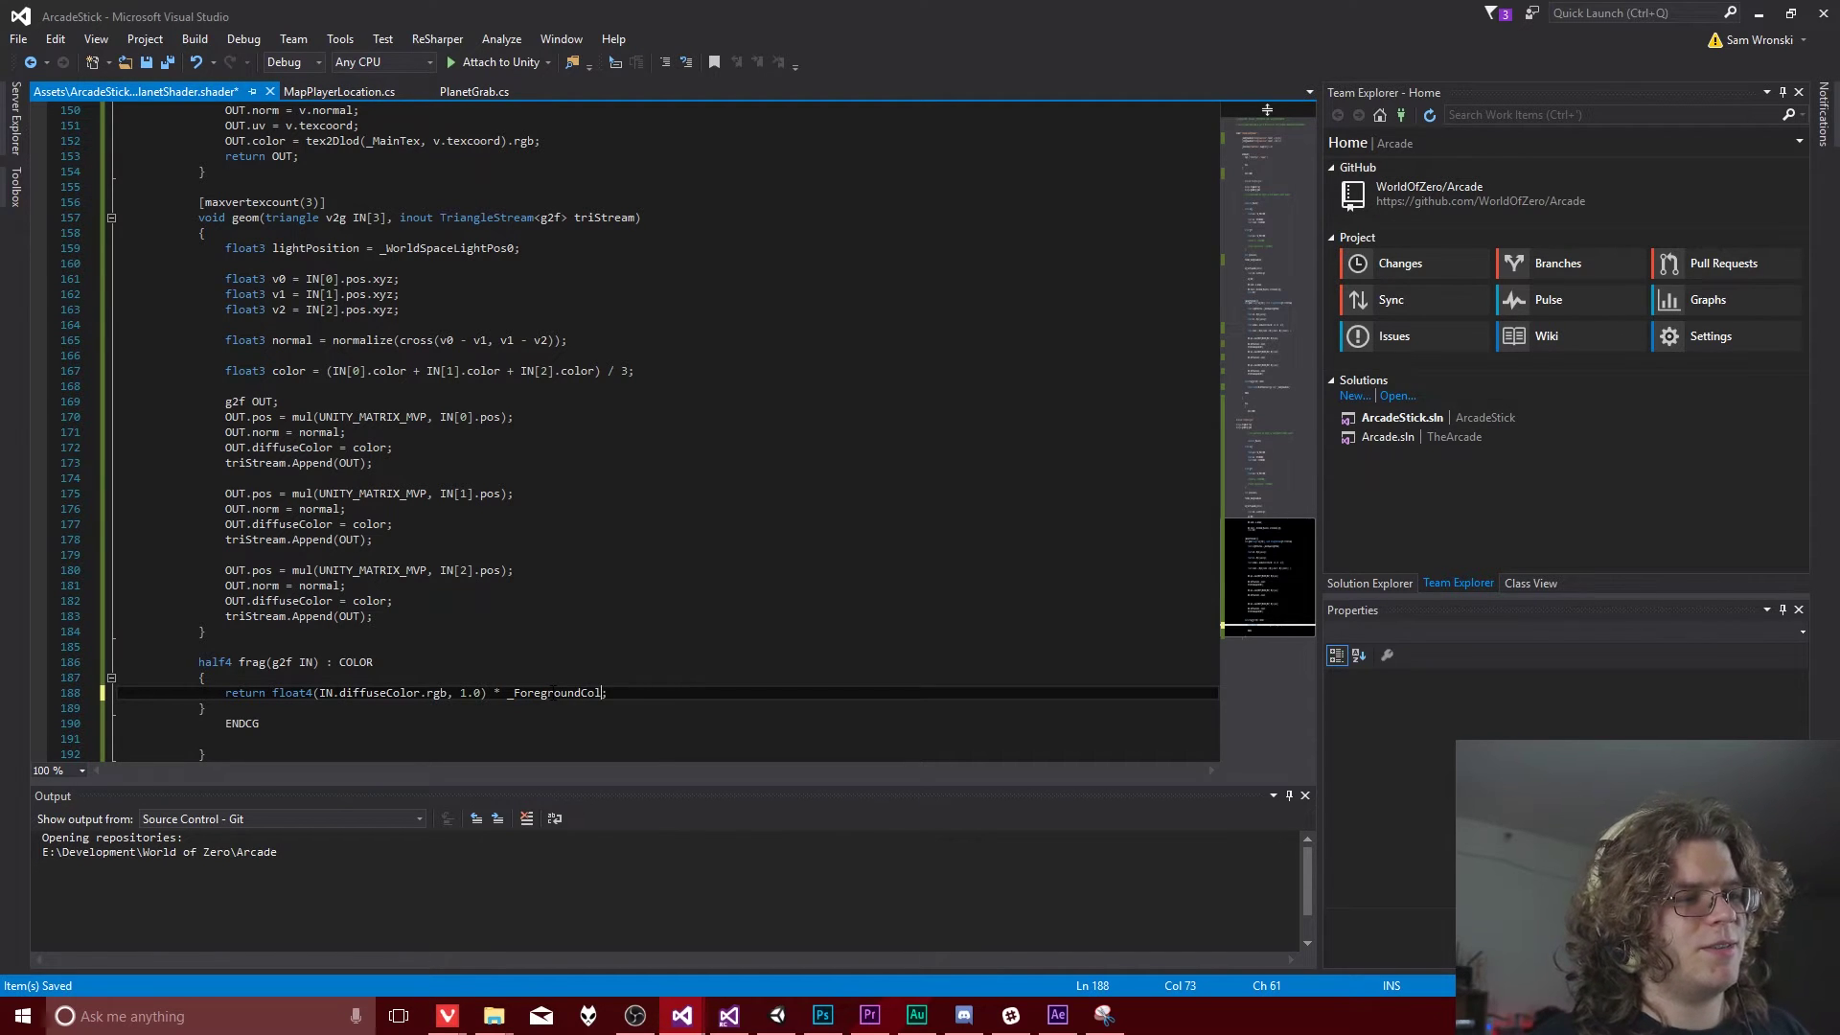
pyautogui.hotkey('ctrl', 's')
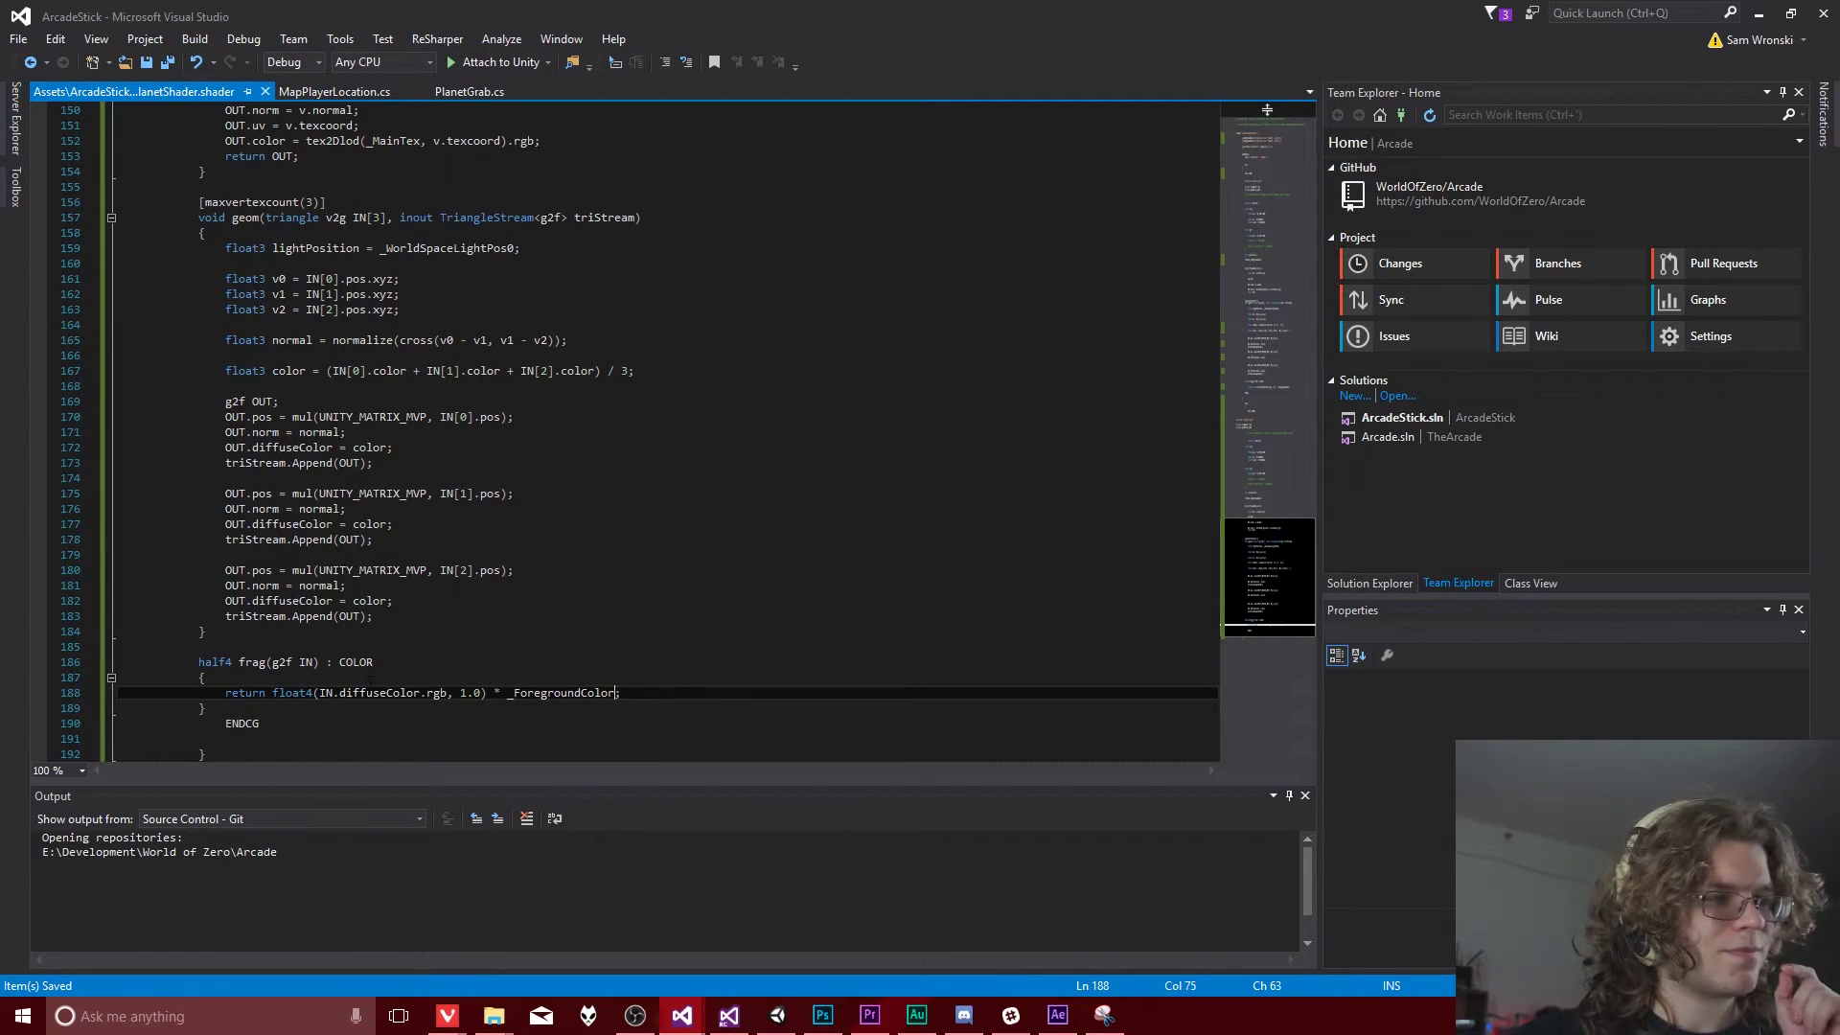
# Step: Change the second Pass's culling from FRONT to BACK and save the shader
pyautogui.scroll(15, 541, 599)
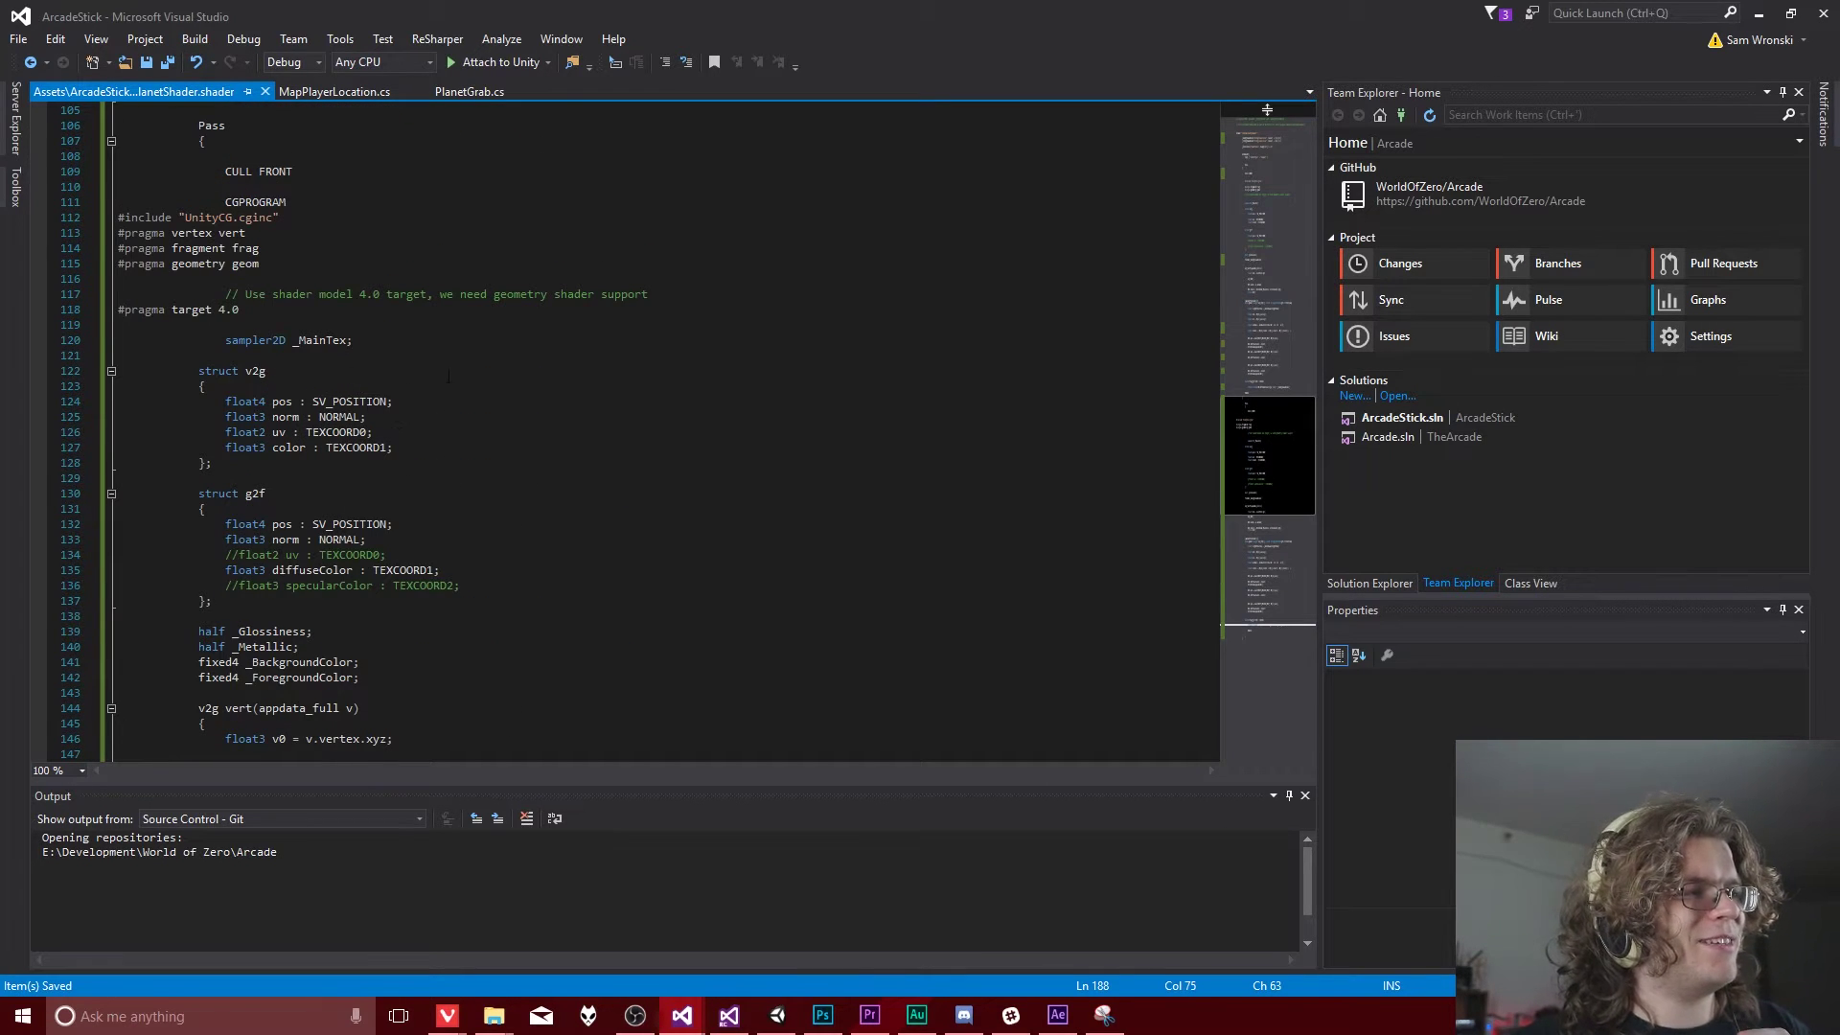
pyautogui.scroll(5, 451, 383)
pyautogui.scroll(2, 452, 422)
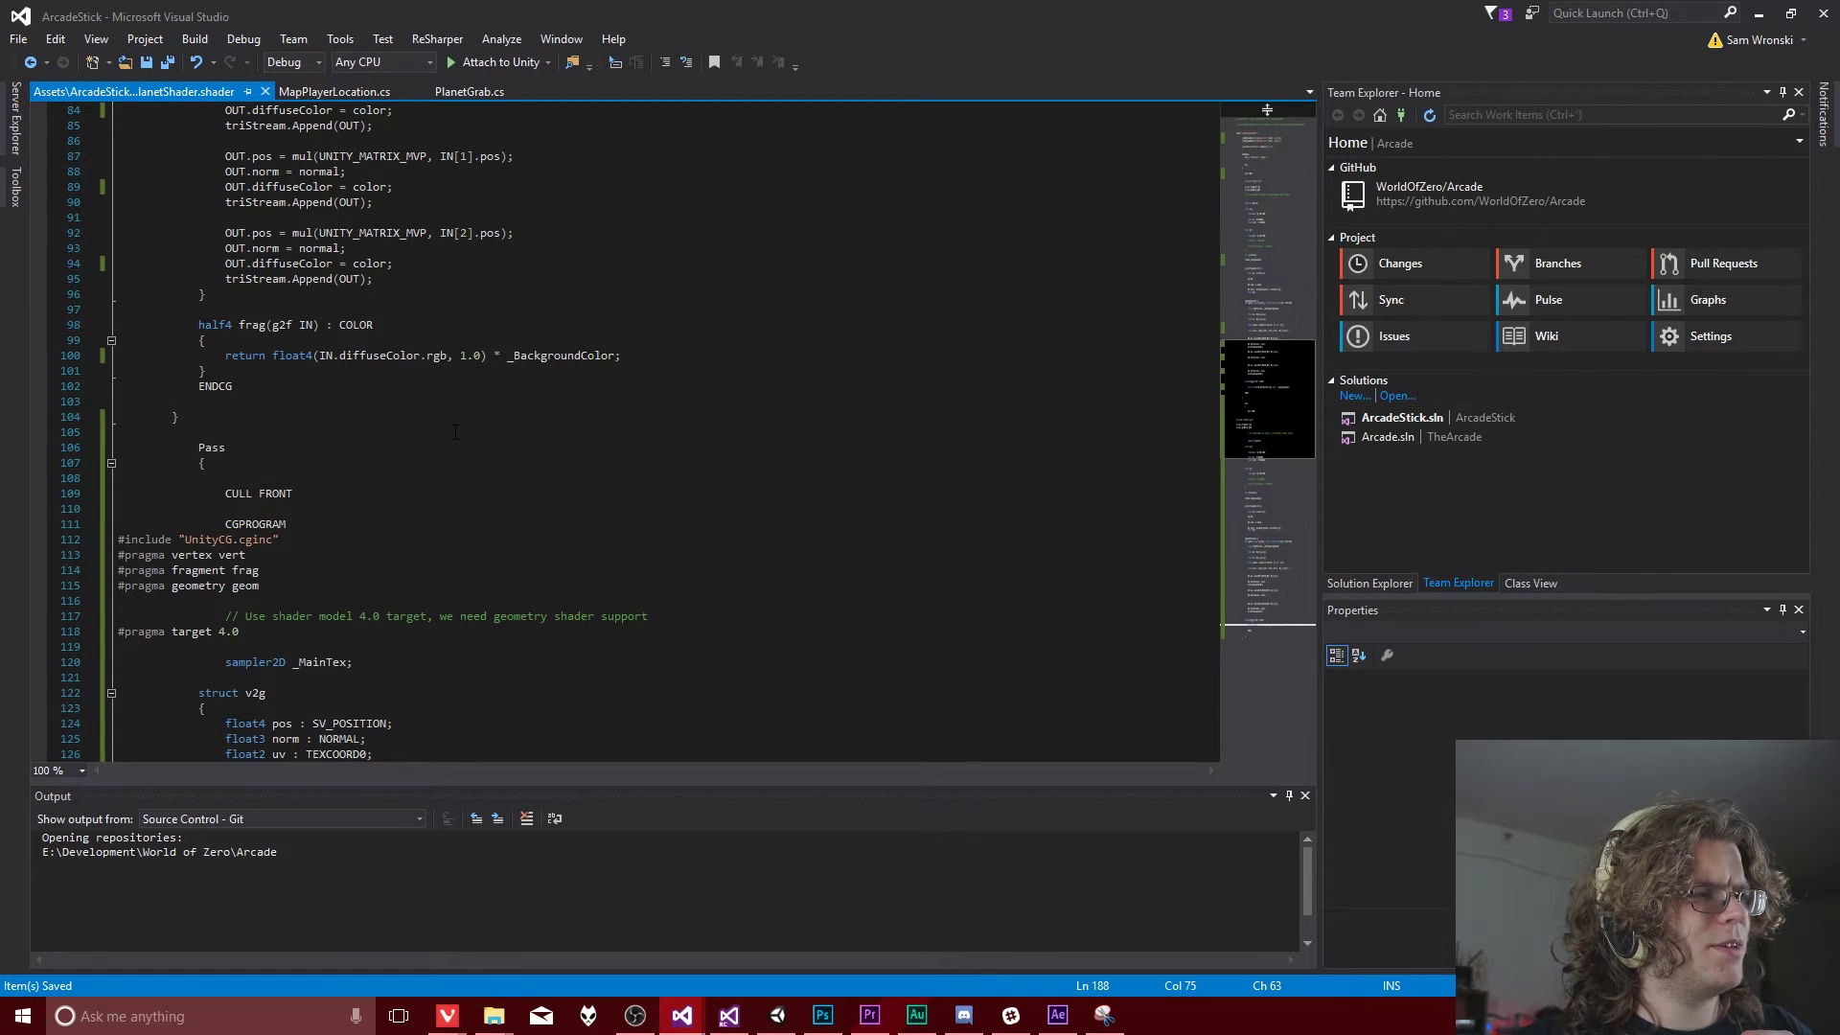
pyautogui.doubleClick(299, 495)
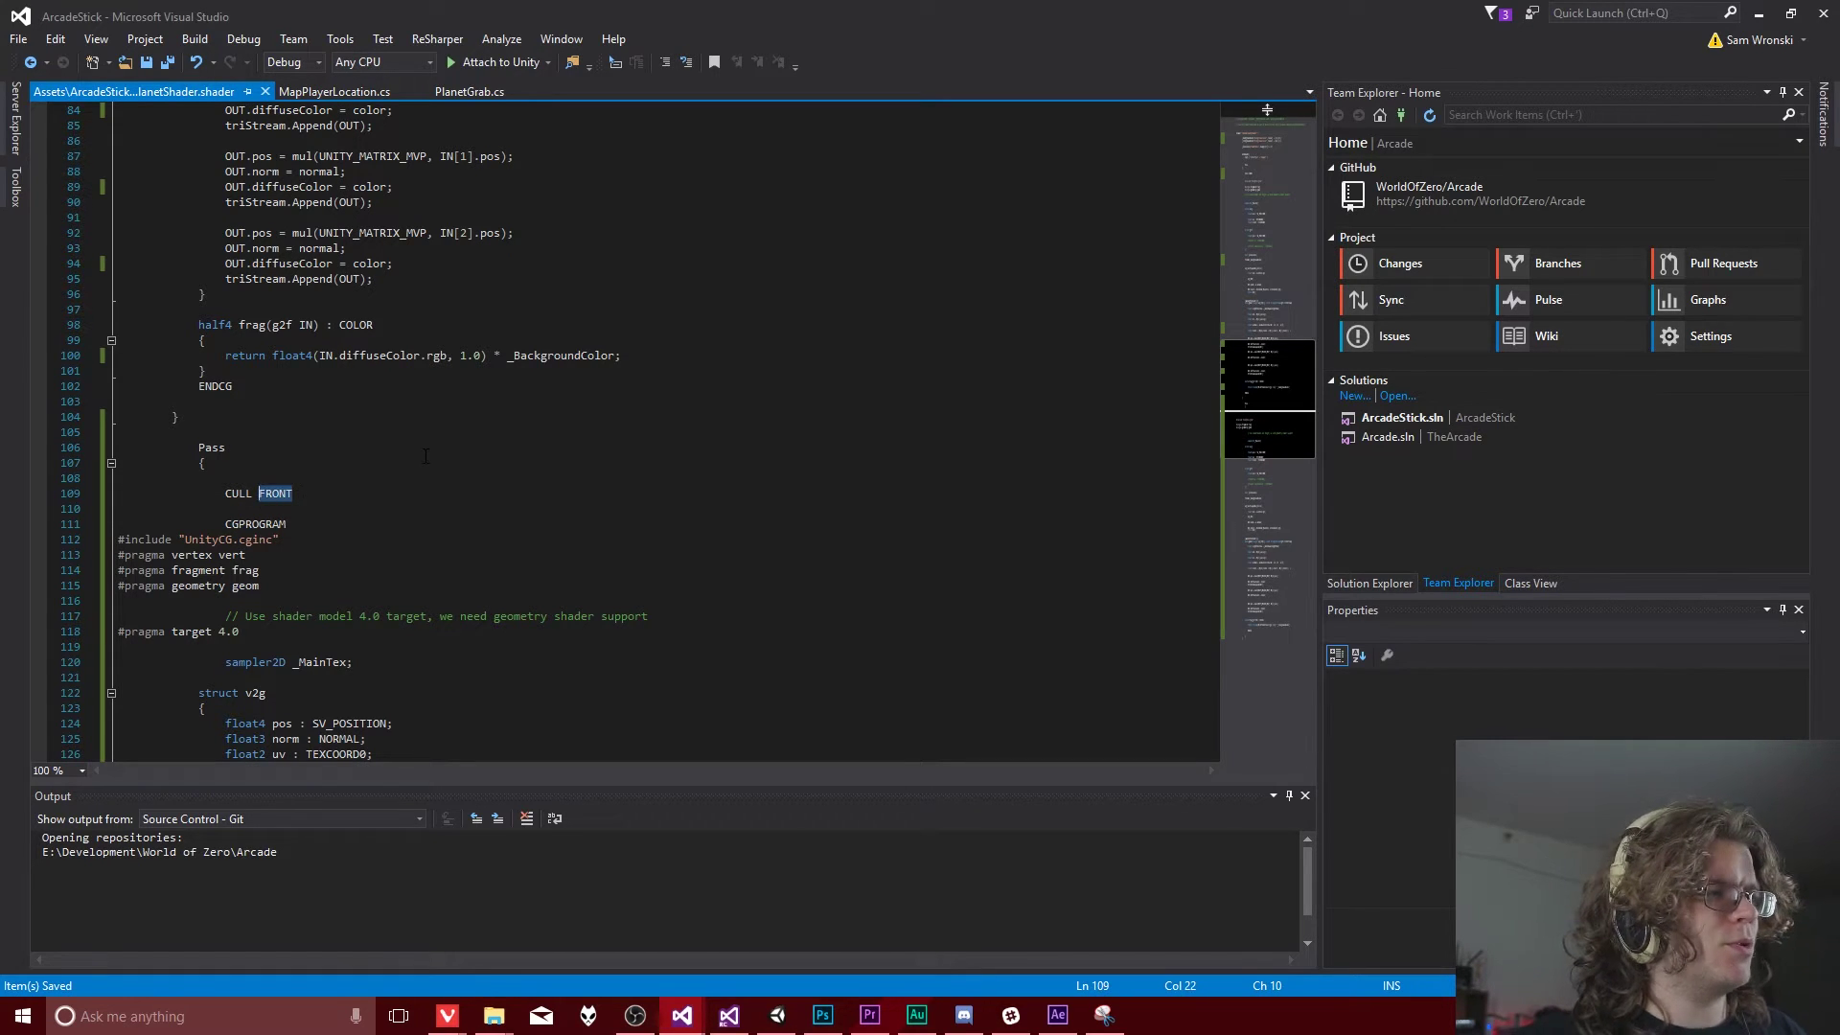
pyautogui.write('BACK')
pyautogui.press('BackSpace')
pyautogui.press('BackSpace')
pyautogui.press('BackSpace')
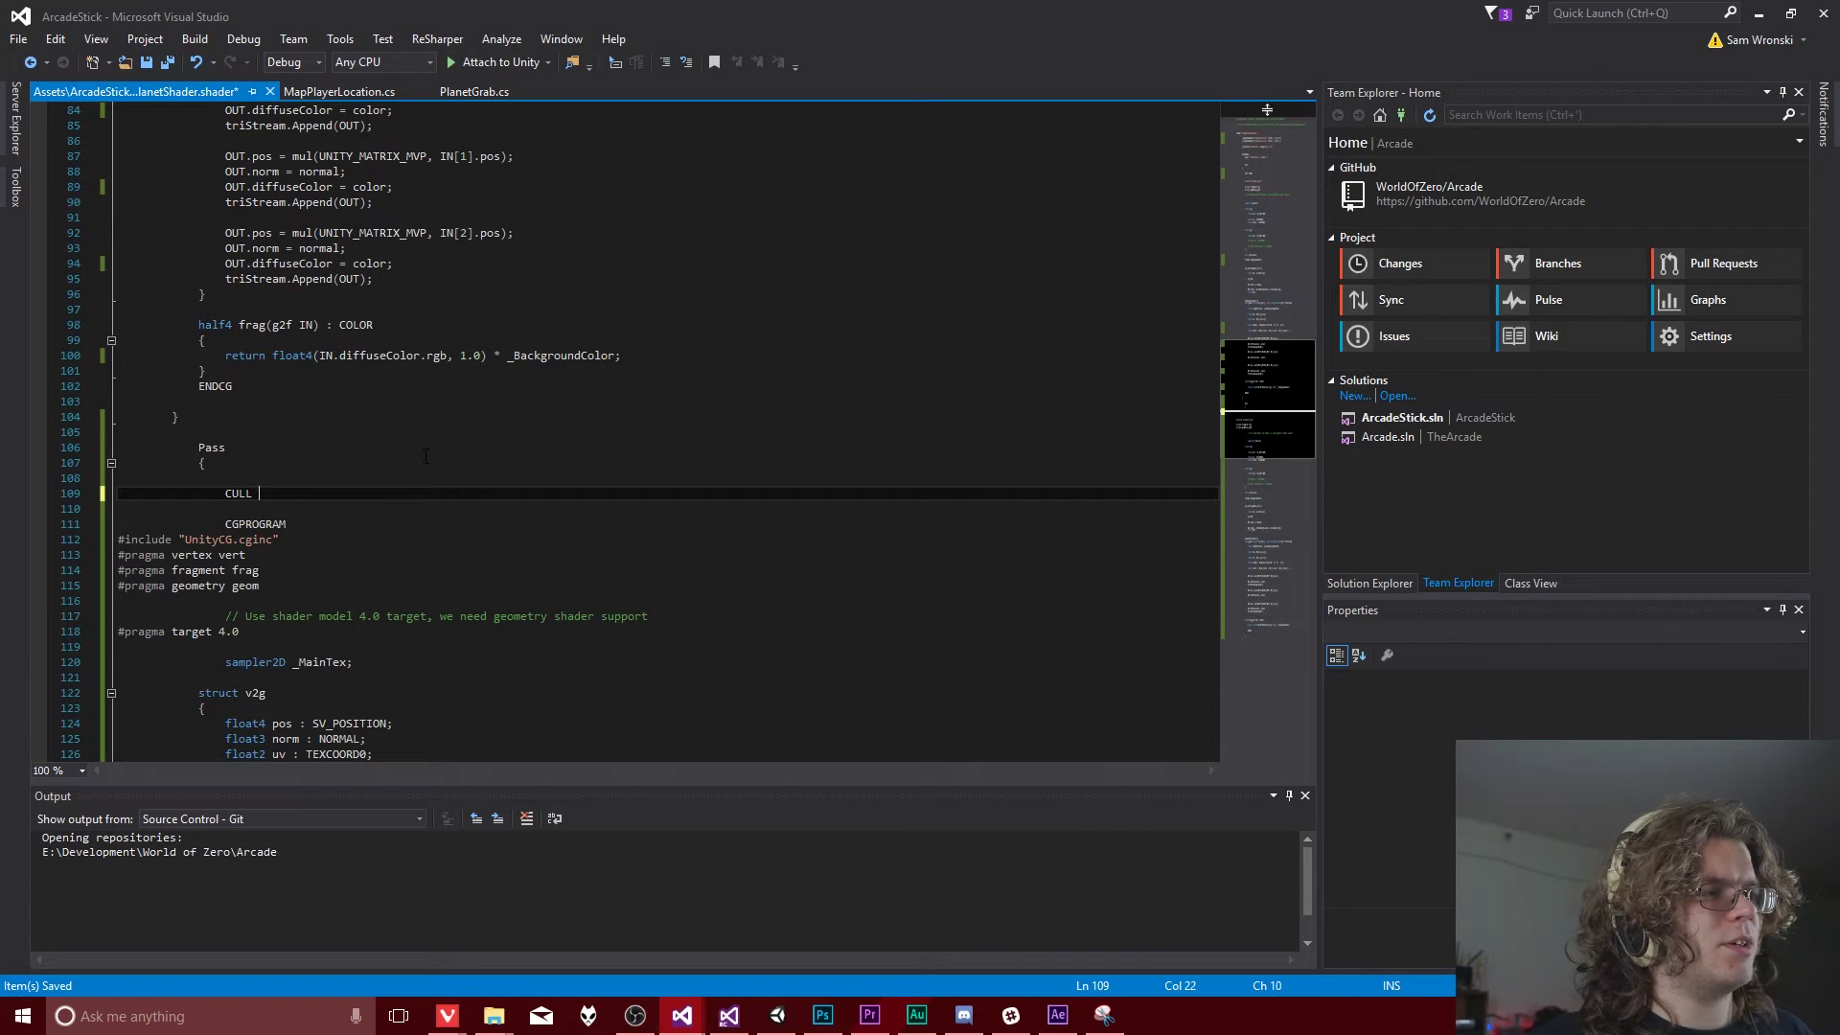
pyautogui.write('BACK')
pyautogui.hotkey('ctrl', 's')
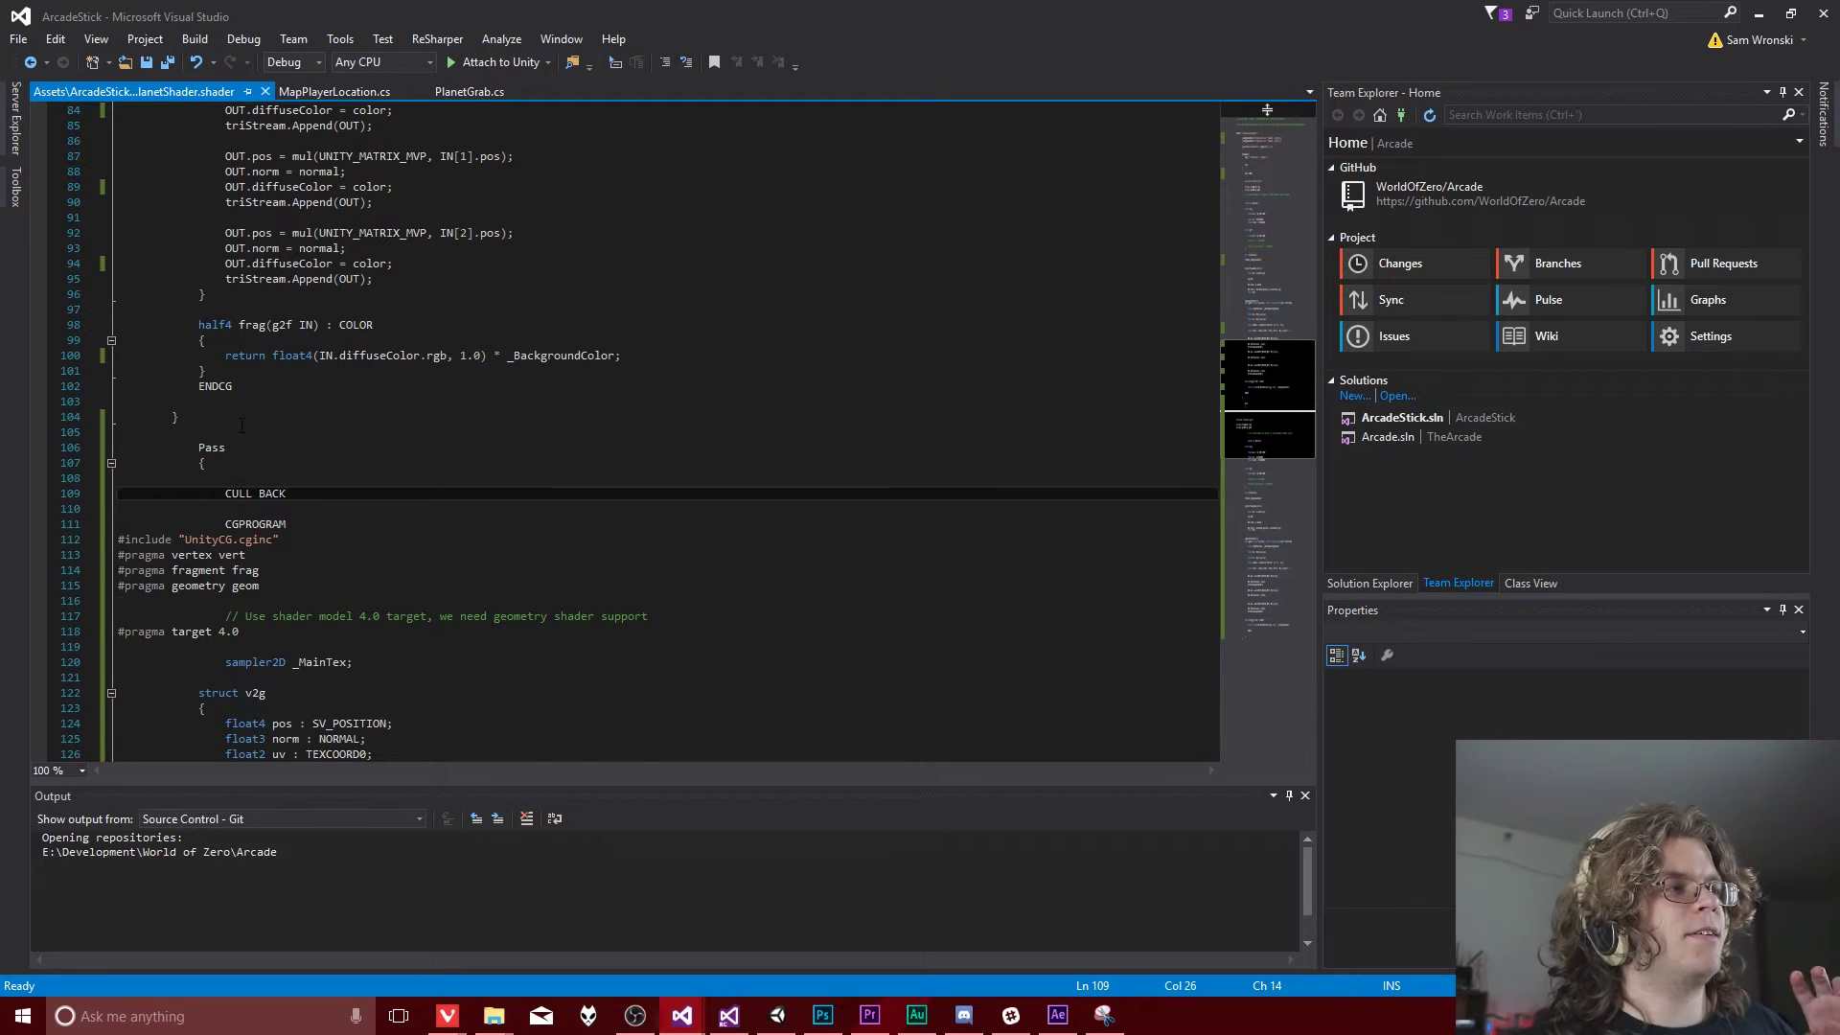
# Step: Compare the code shared by the two Pass blocks, from the pragmas and structs through the geometry functions
pyautogui.scroll(4, 241, 425)
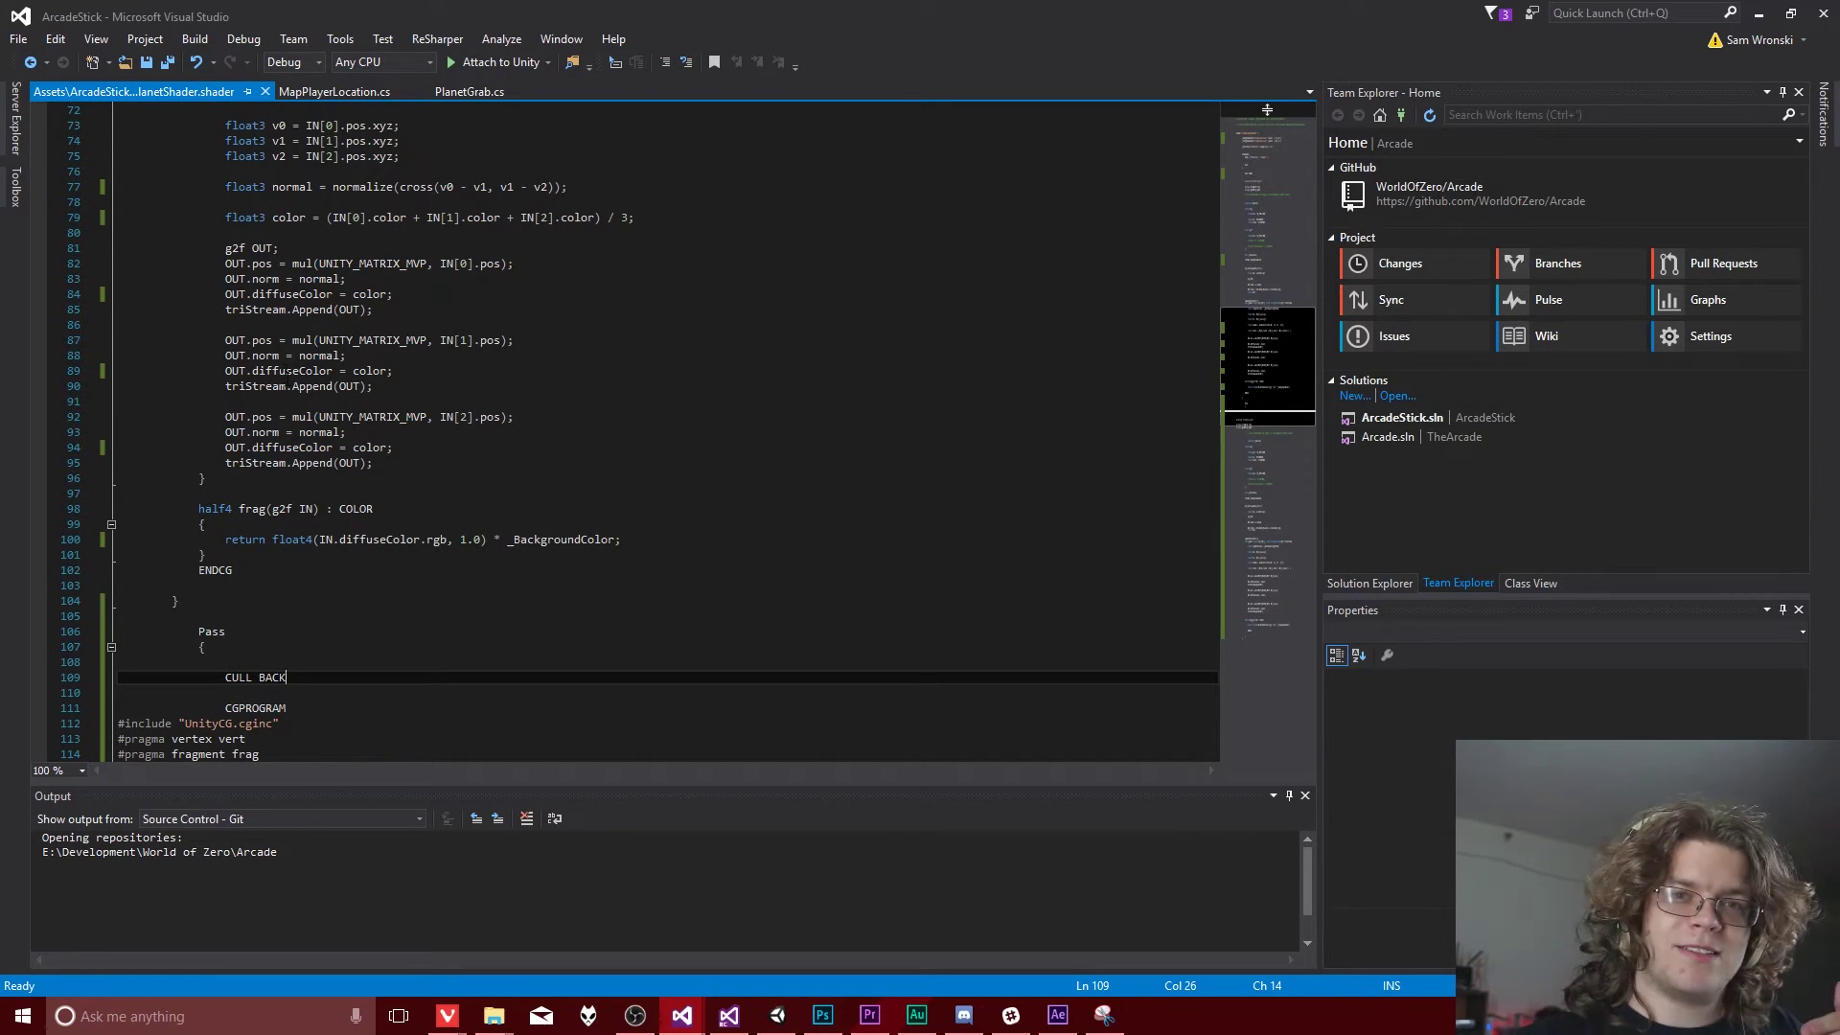
pyautogui.scroll(10, 423, 439)
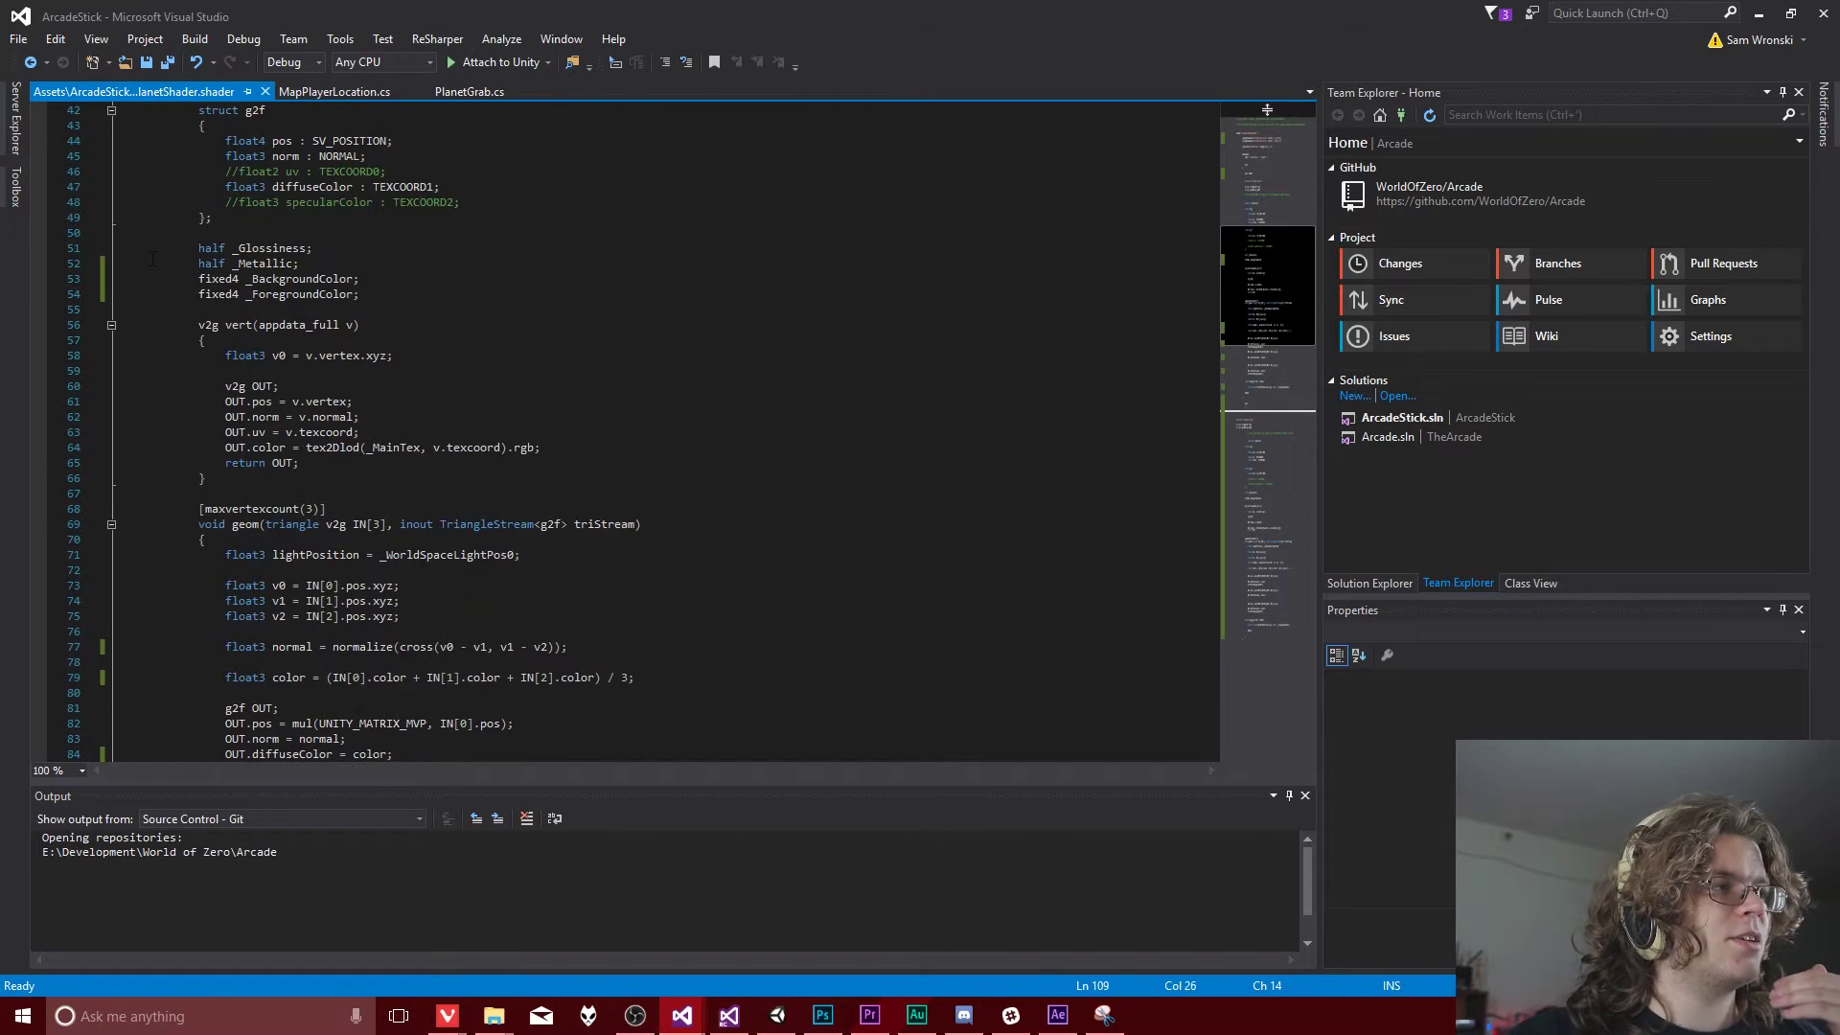
pyautogui.scroll(6, 153, 259)
pyautogui.moveTo(135, 187); pyautogui.dragTo(265, 486)
pyautogui.scroll(-4, 267, 279)
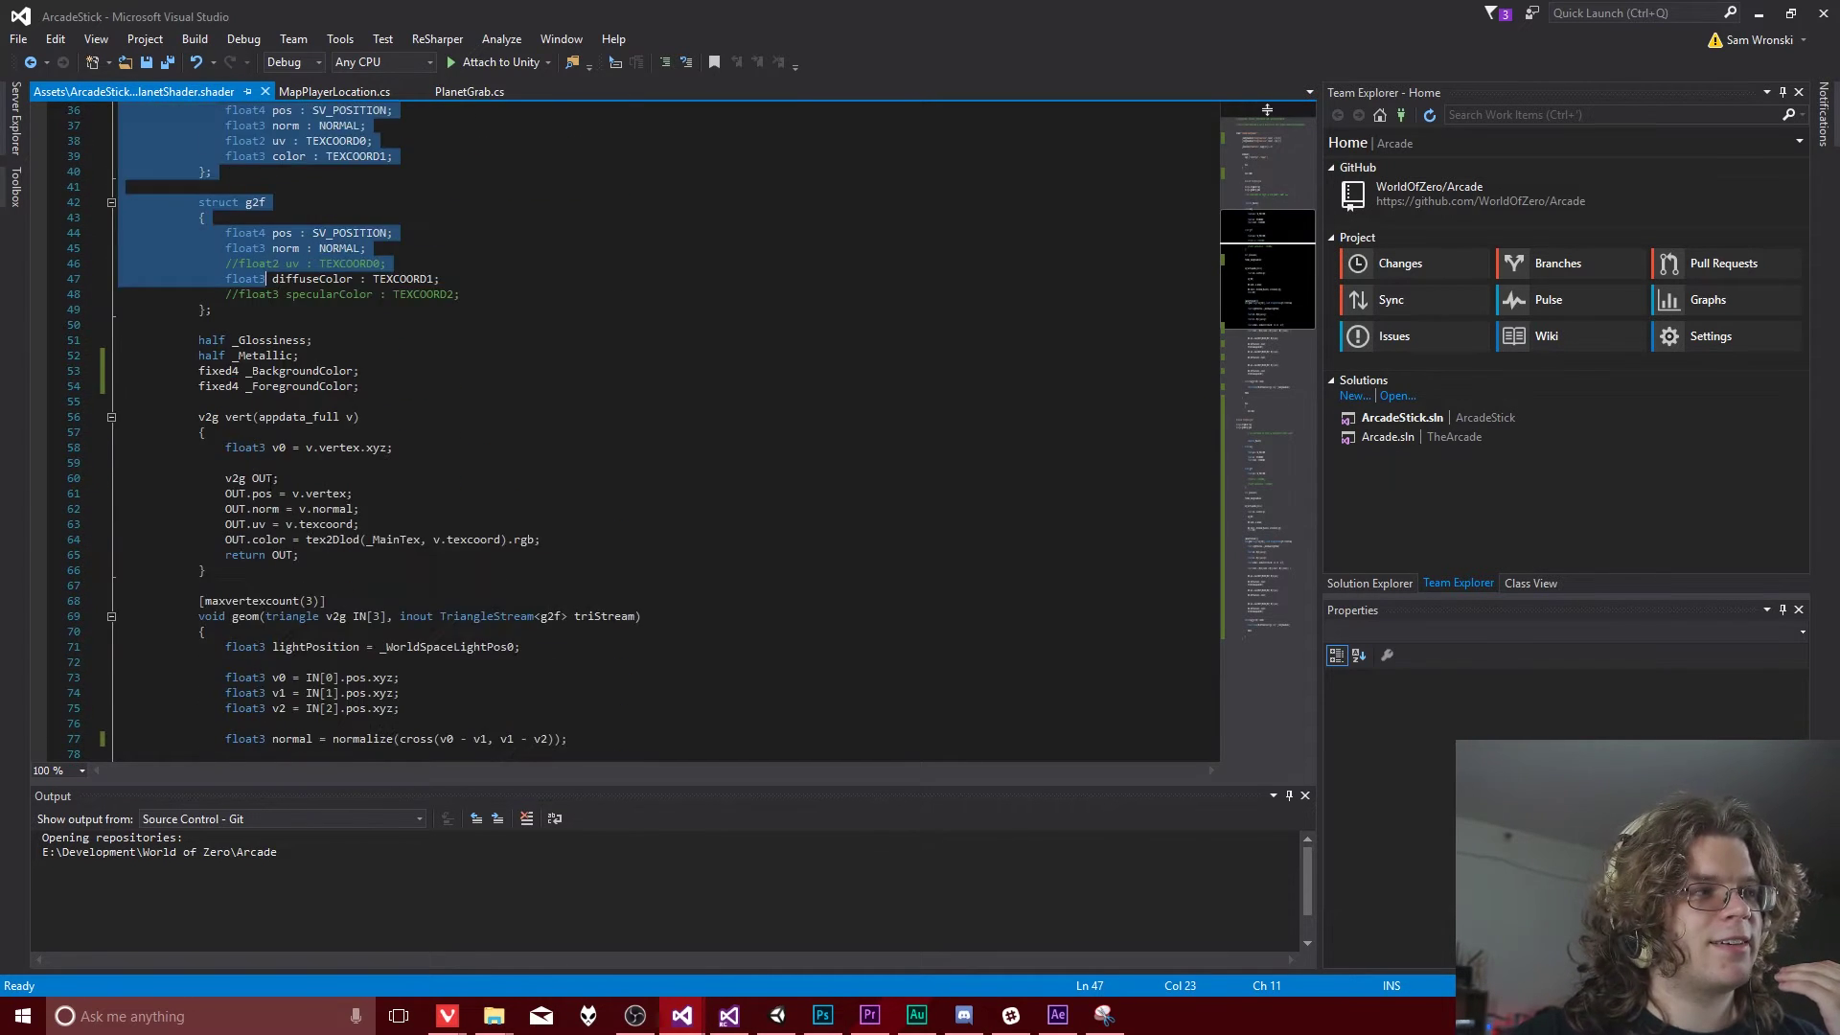
pyautogui.scroll(-19, 267, 278)
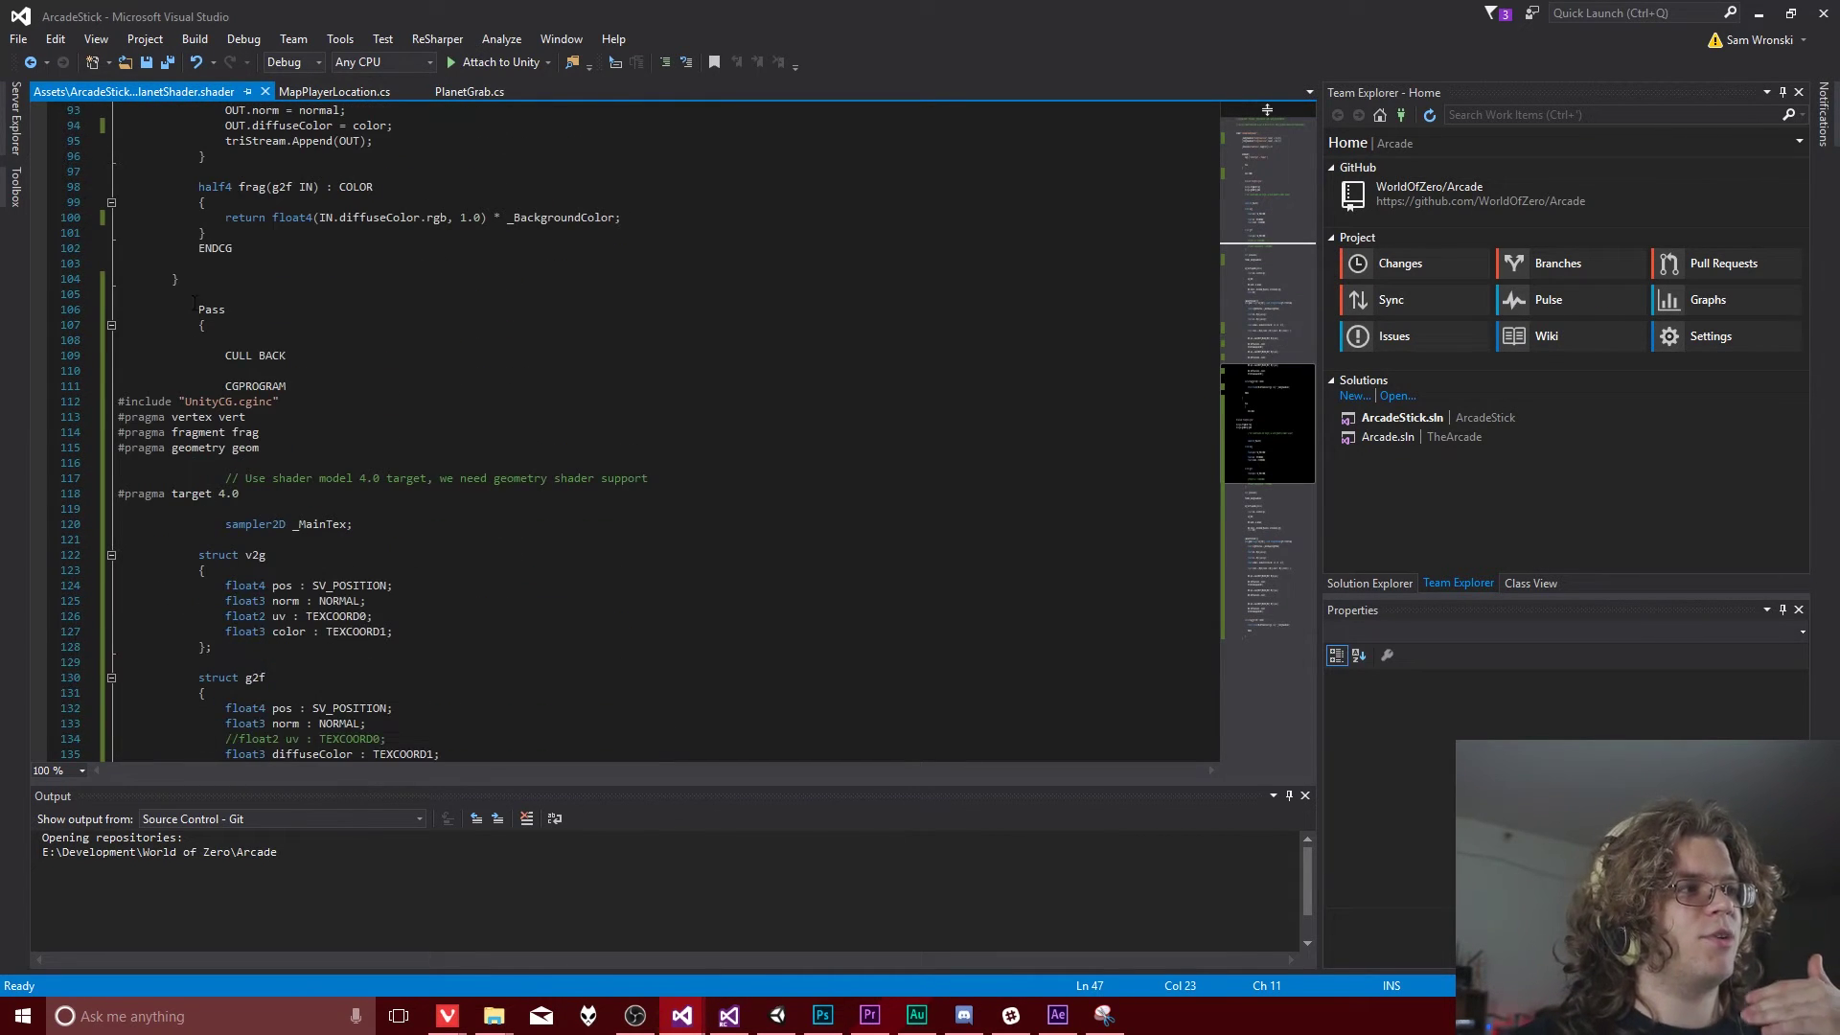
pyautogui.scroll(-4, 214, 332)
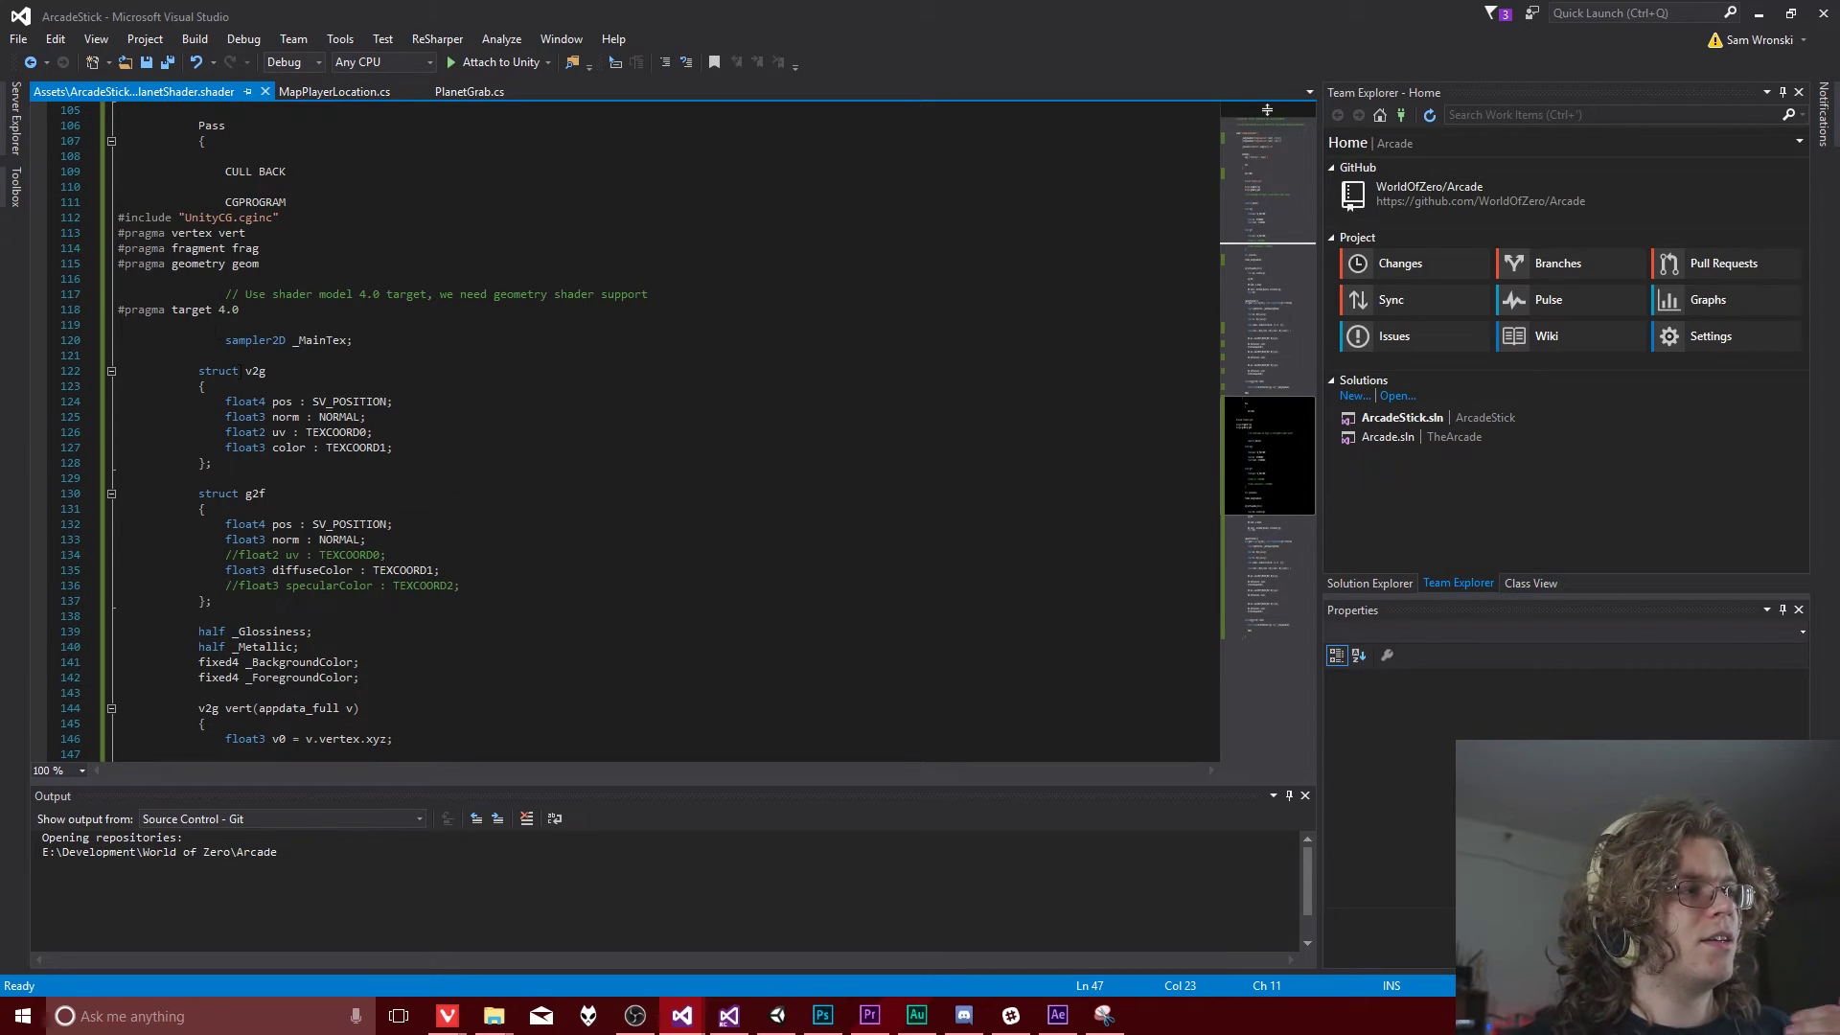
pyautogui.moveTo(241, 309); pyautogui.dragTo(118, 186)
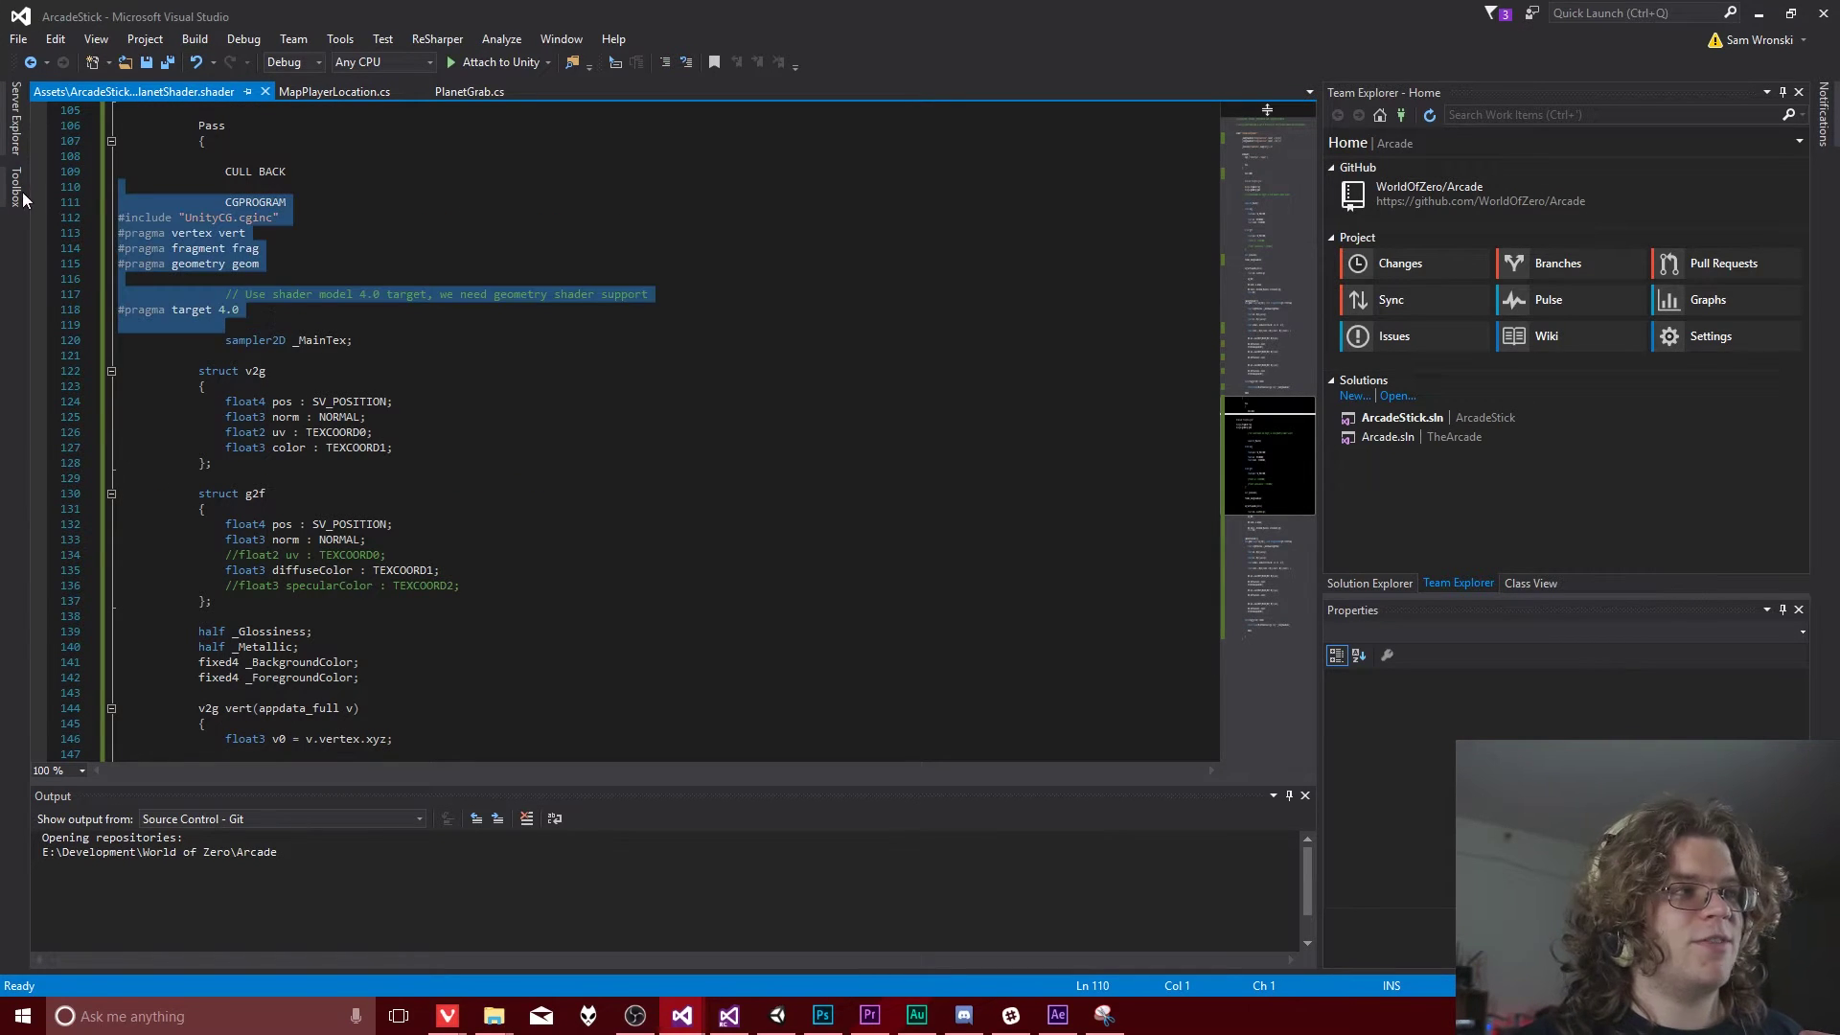
pyautogui.scroll(-5, 436, 254)
pyautogui.scroll(-16, 442, 256)
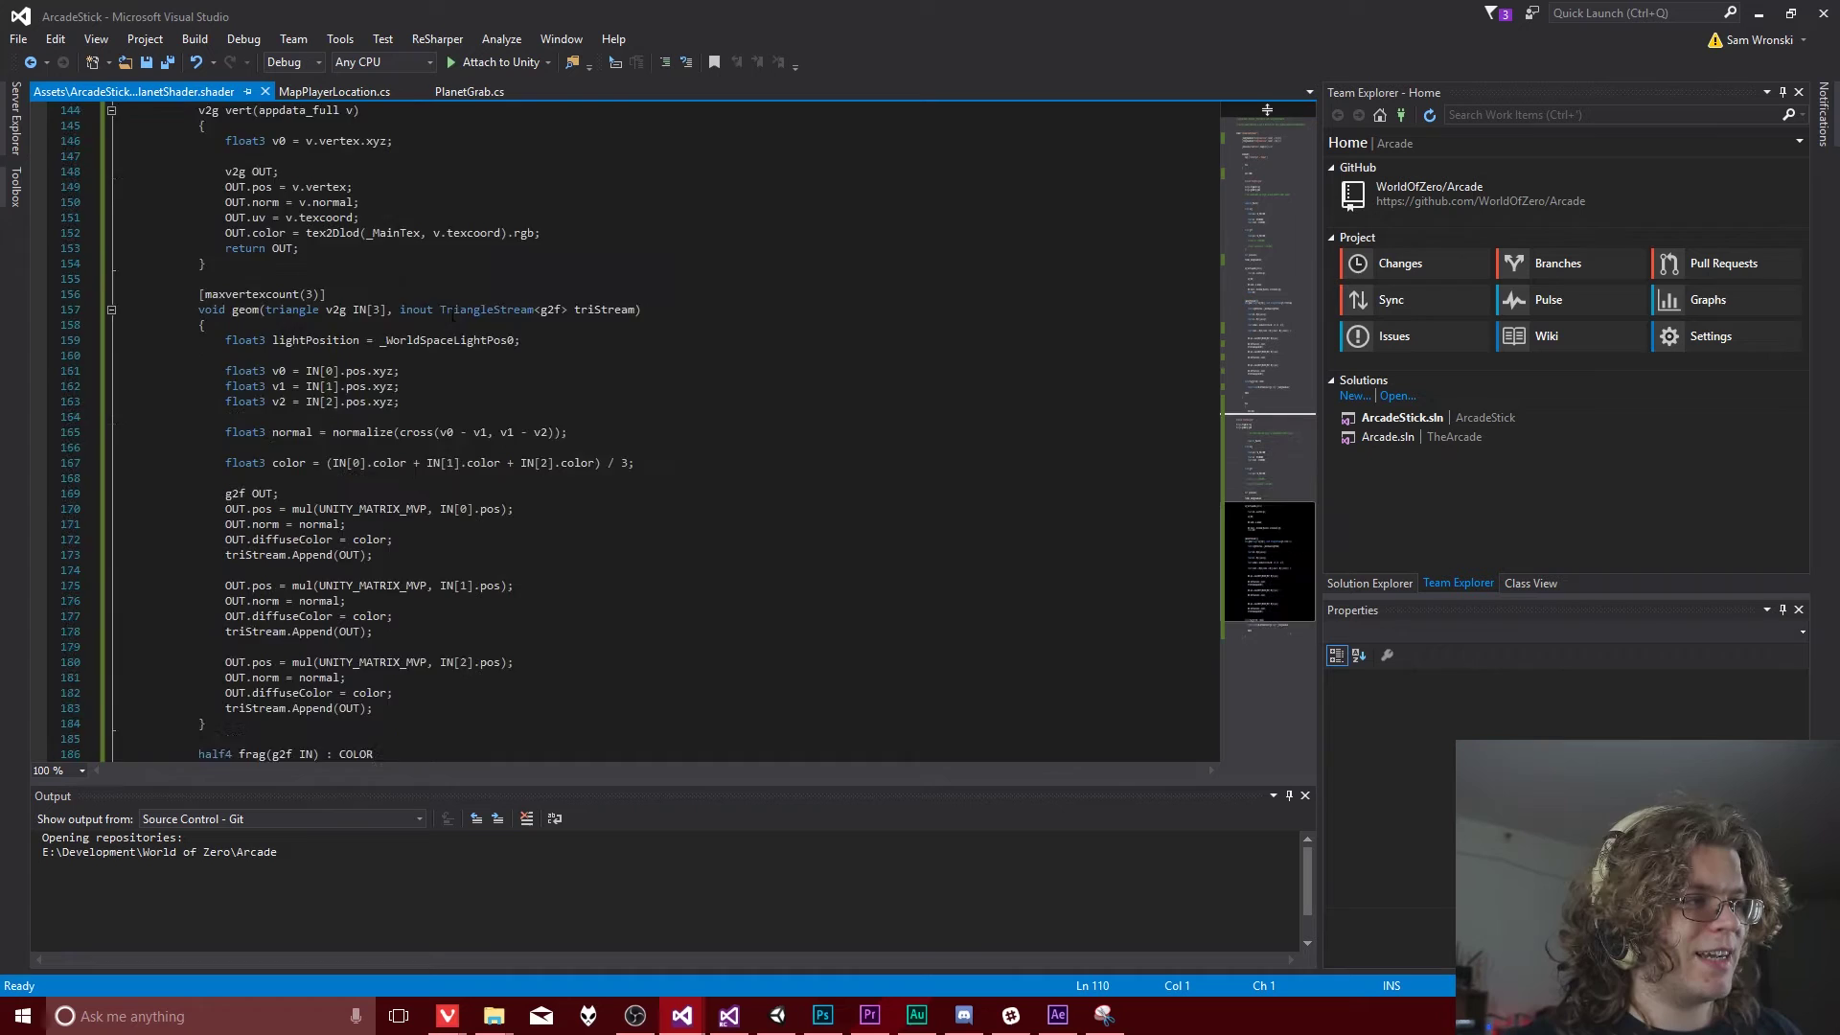
# Step: Insert clip(IN.diffuseColor.rgb - 0.1); above the return statement in the second Pass's frag function and save the shader
pyautogui.click(669, 417)
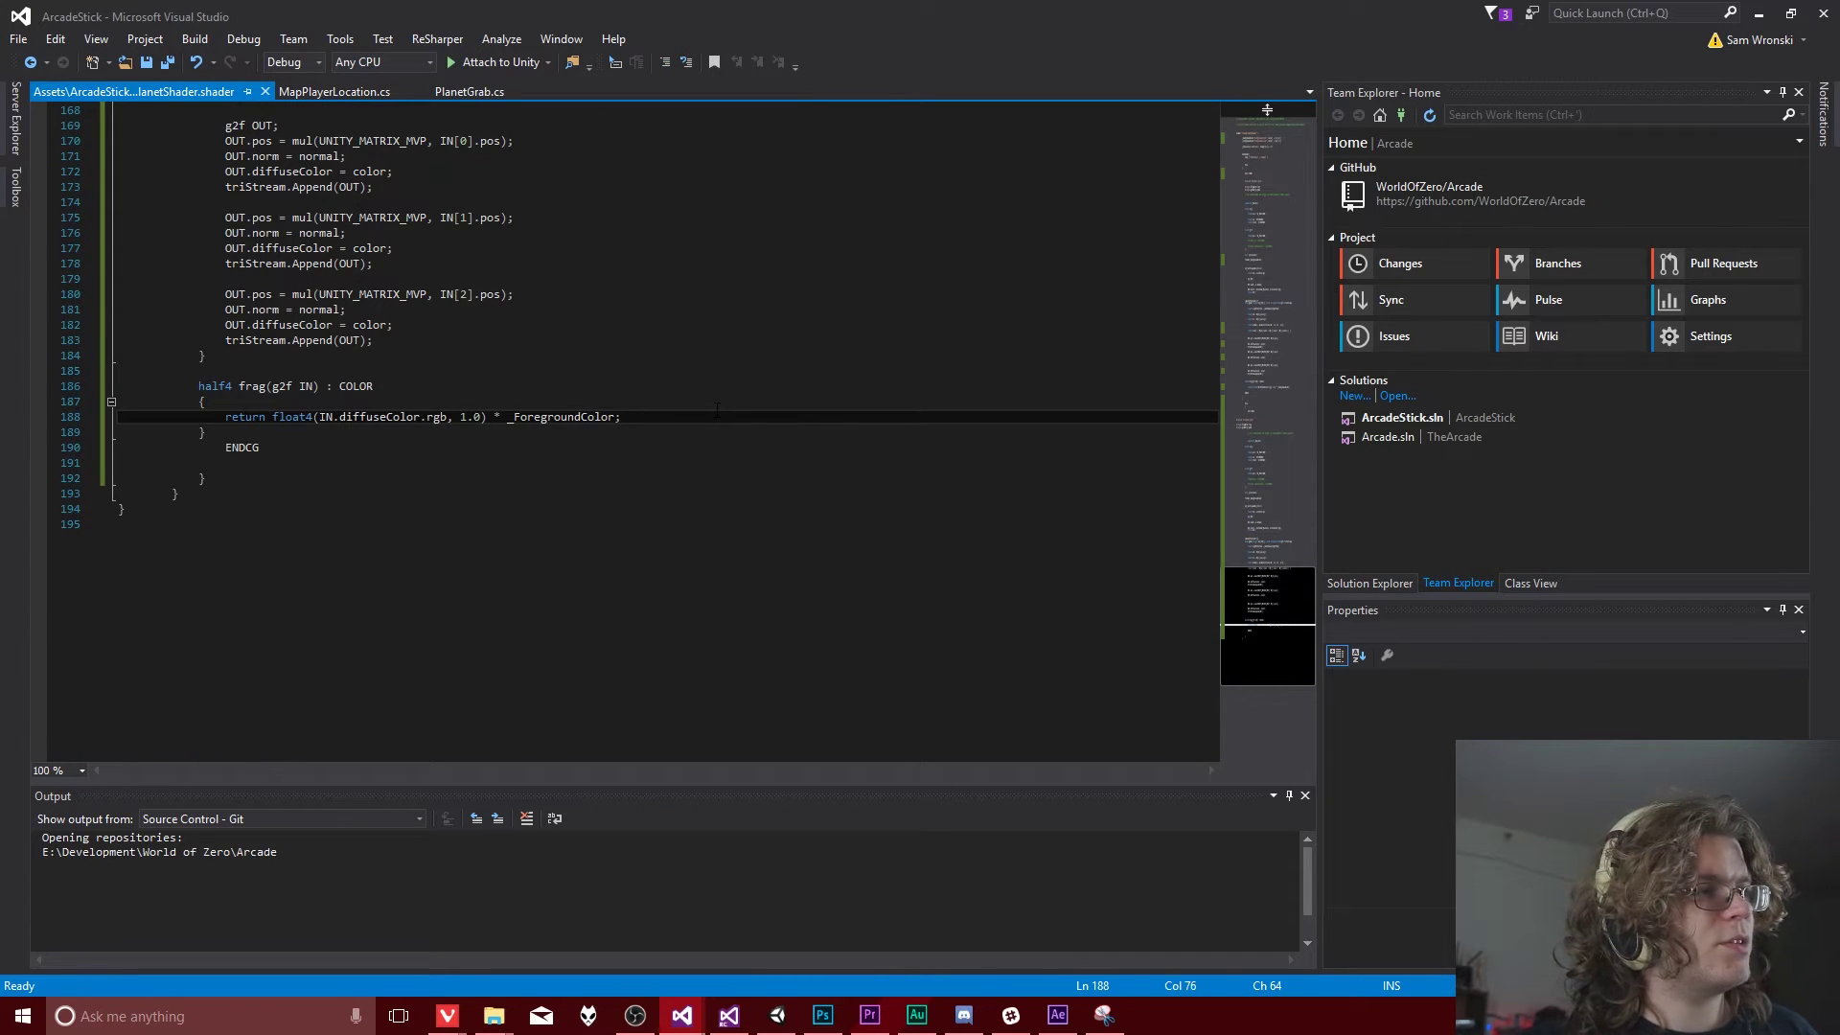
pyautogui.press('Up')
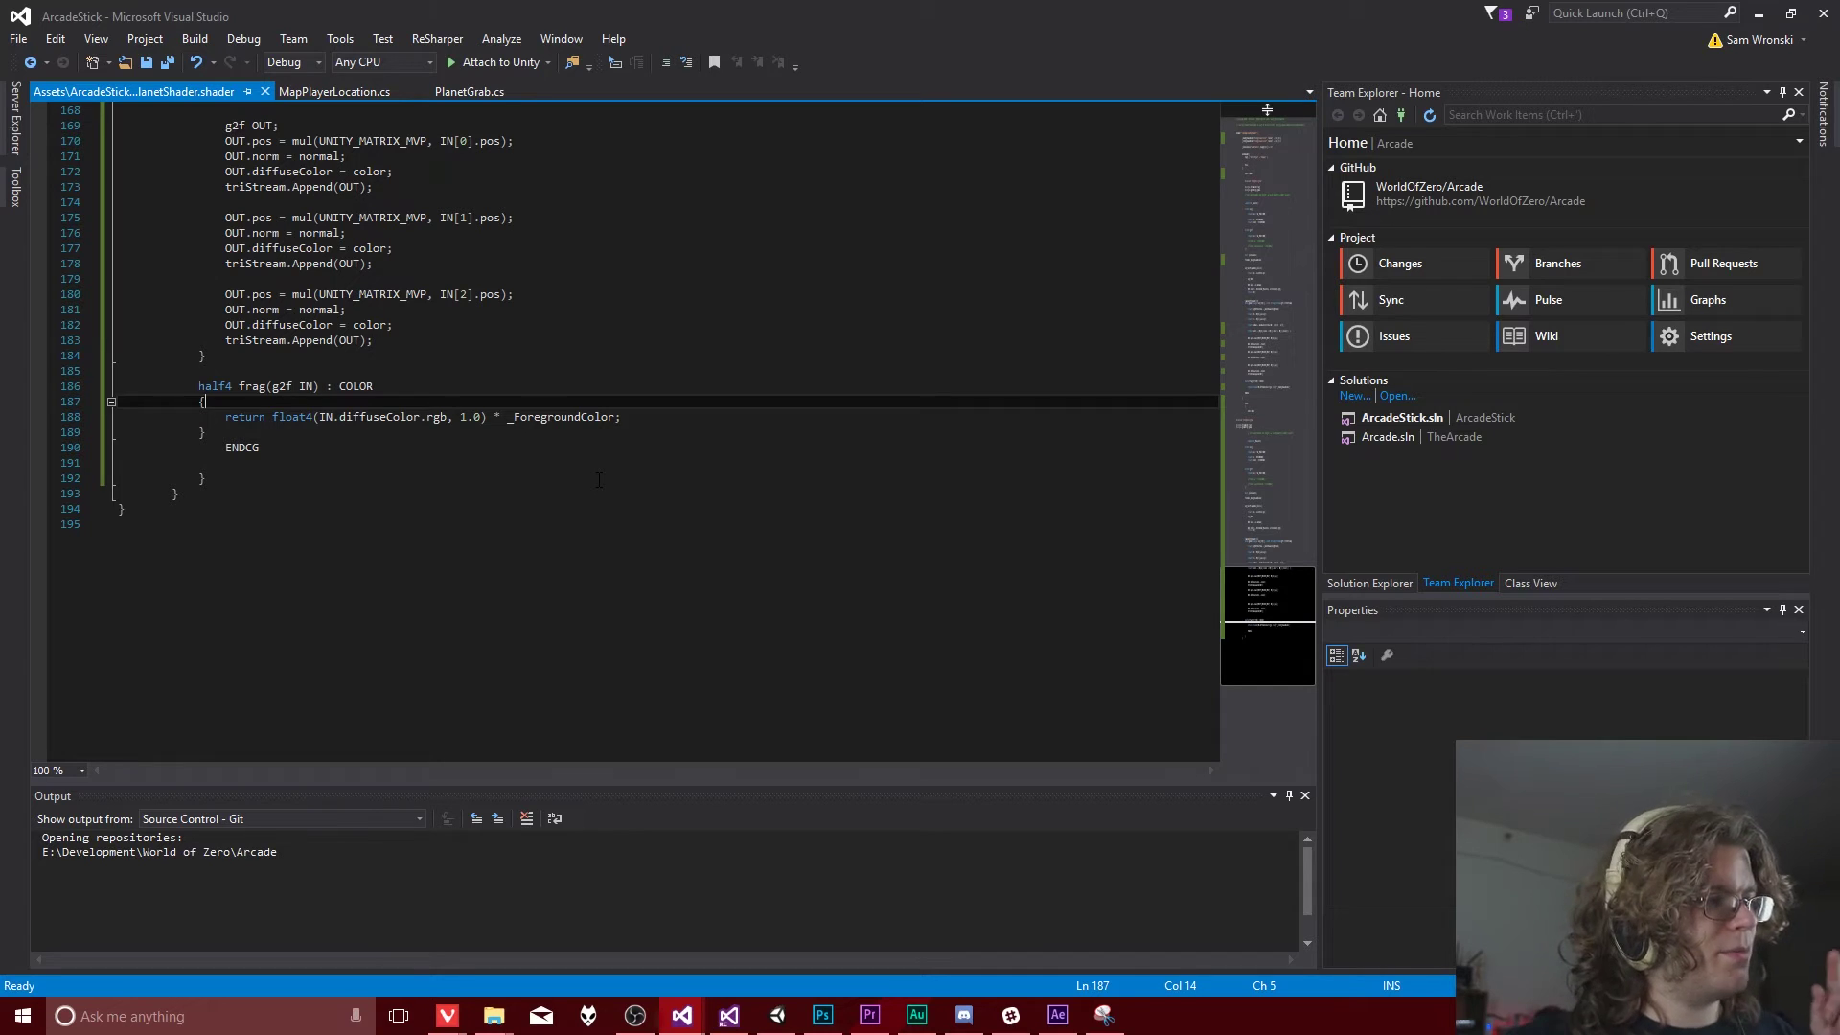
pyautogui.press('Down')
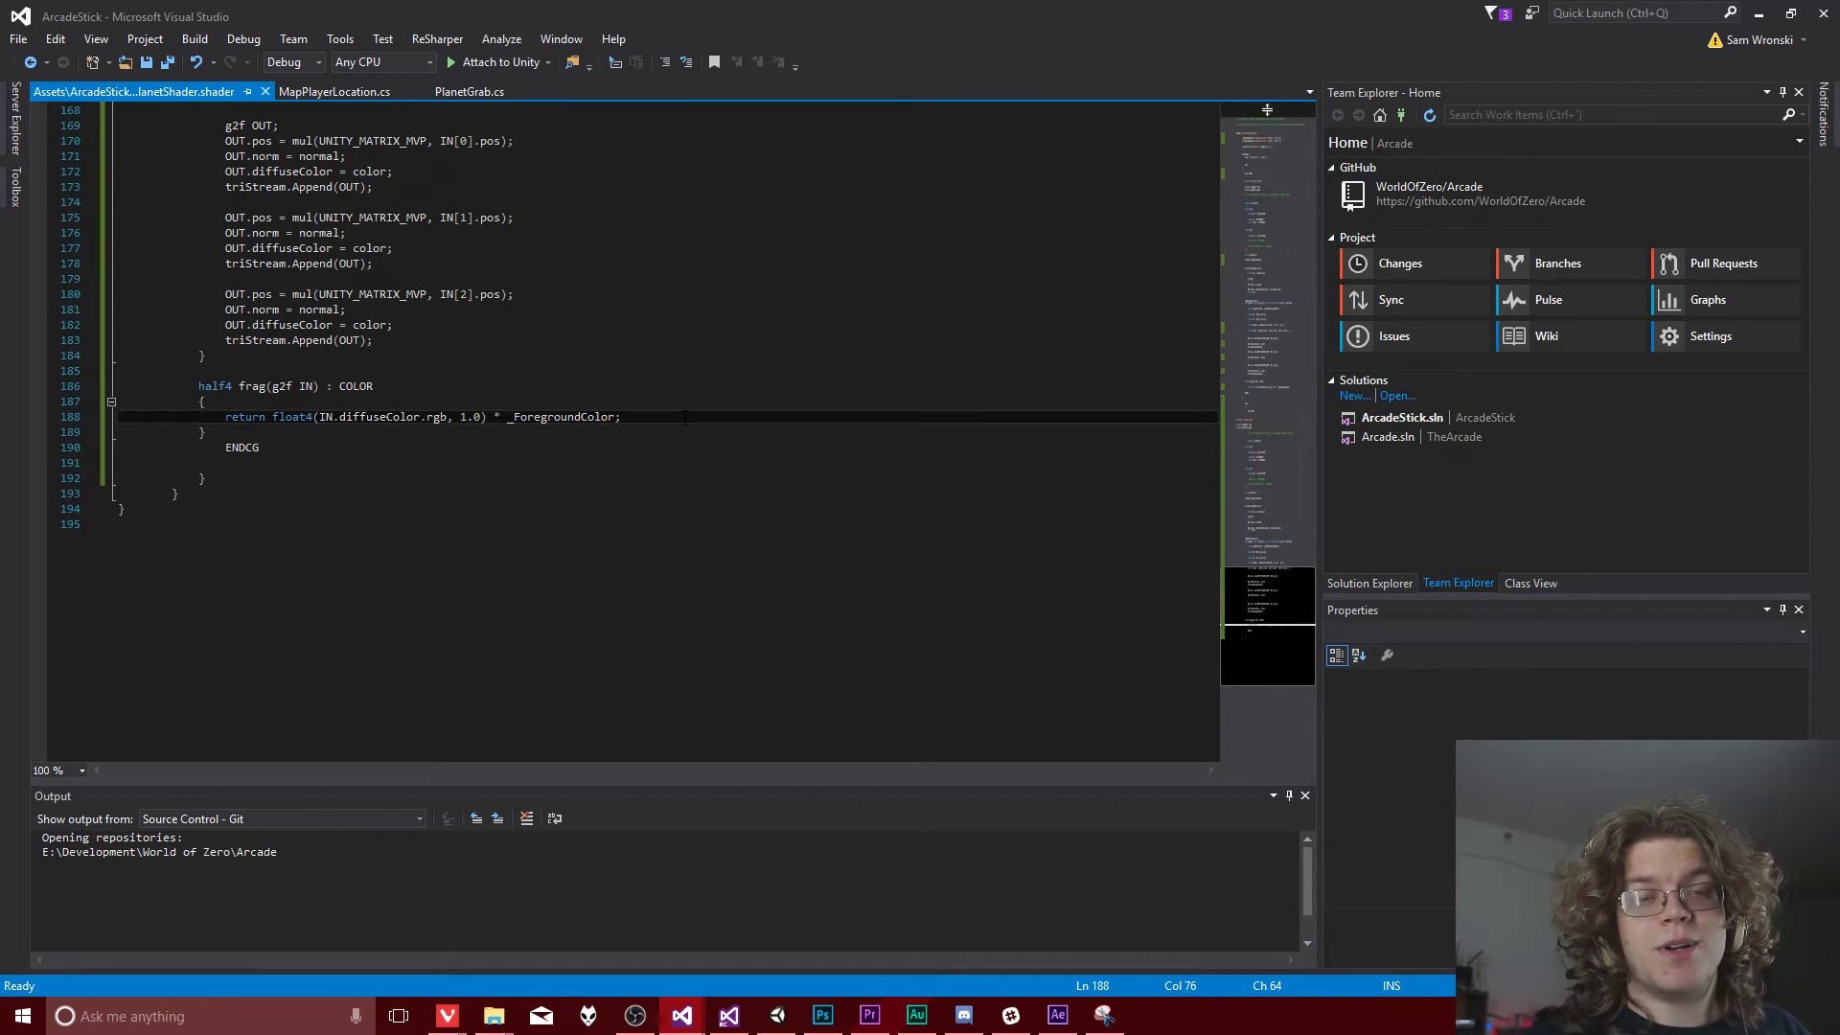
pyautogui.hotkey('ctrl', 'Return')
pyautogui.write('c')
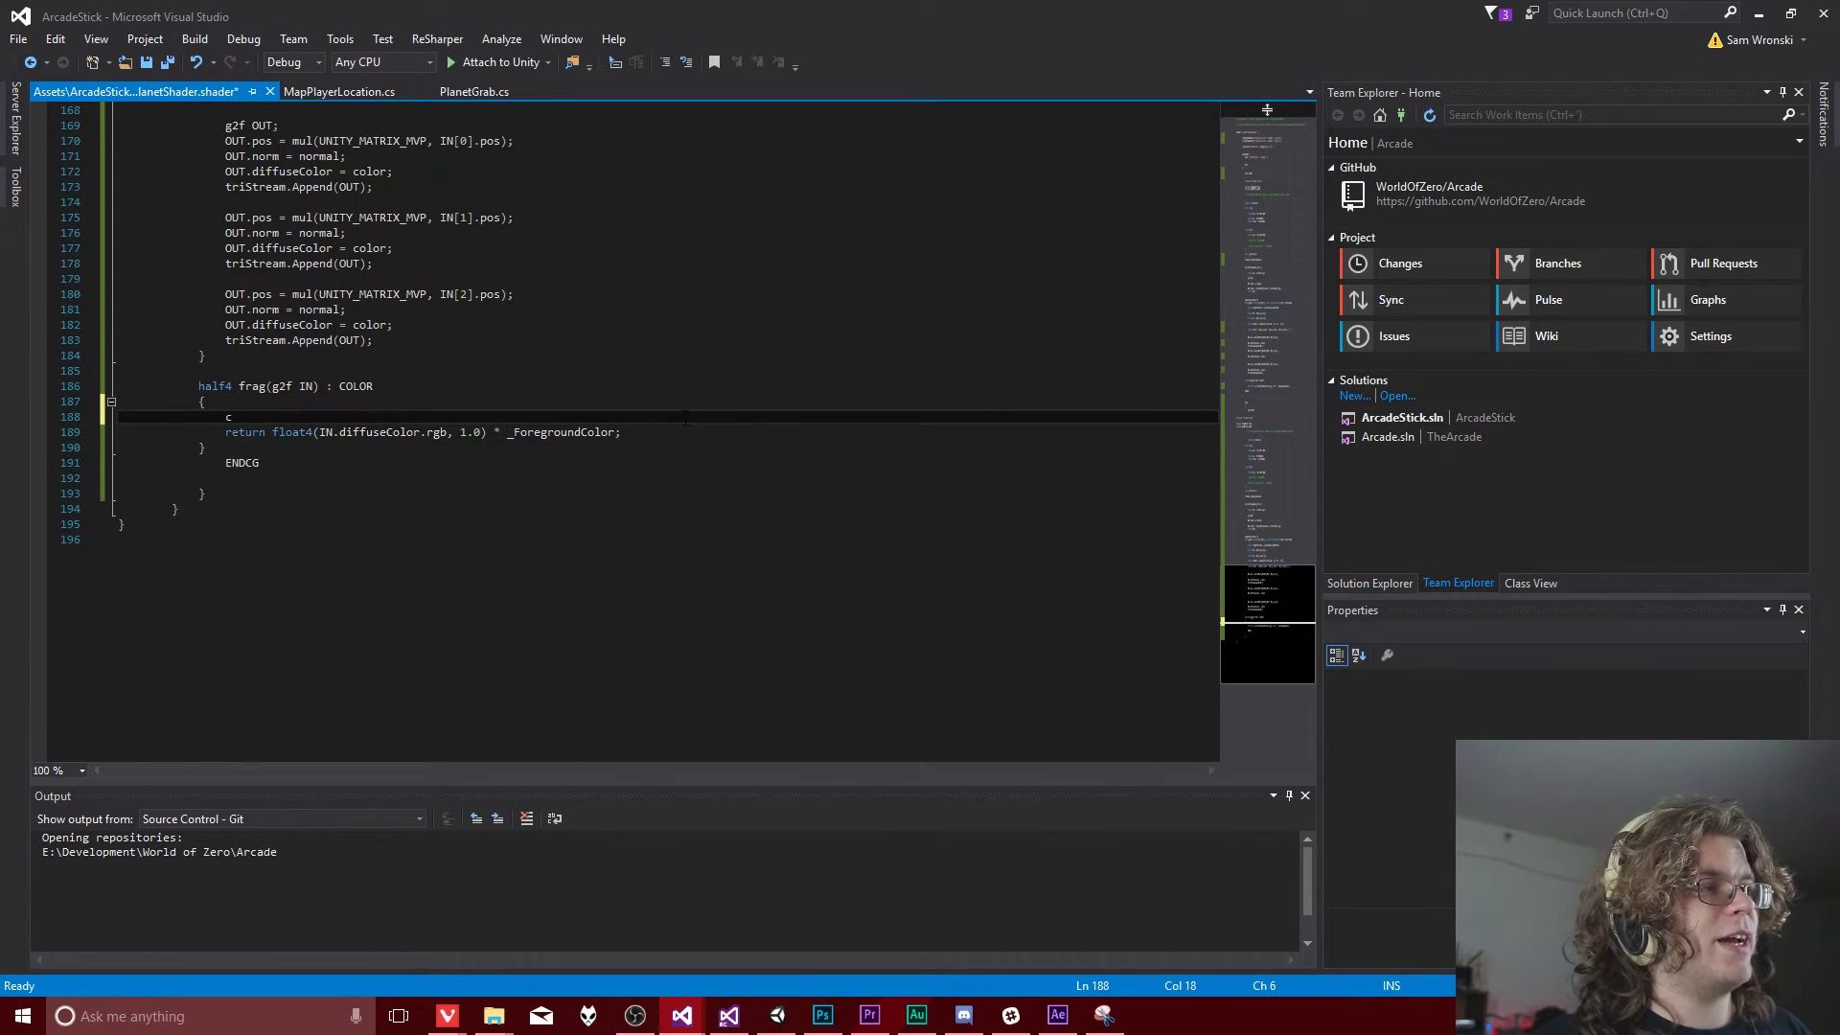
pyautogui.write('lip(IN.diffuseColor.rgb -')
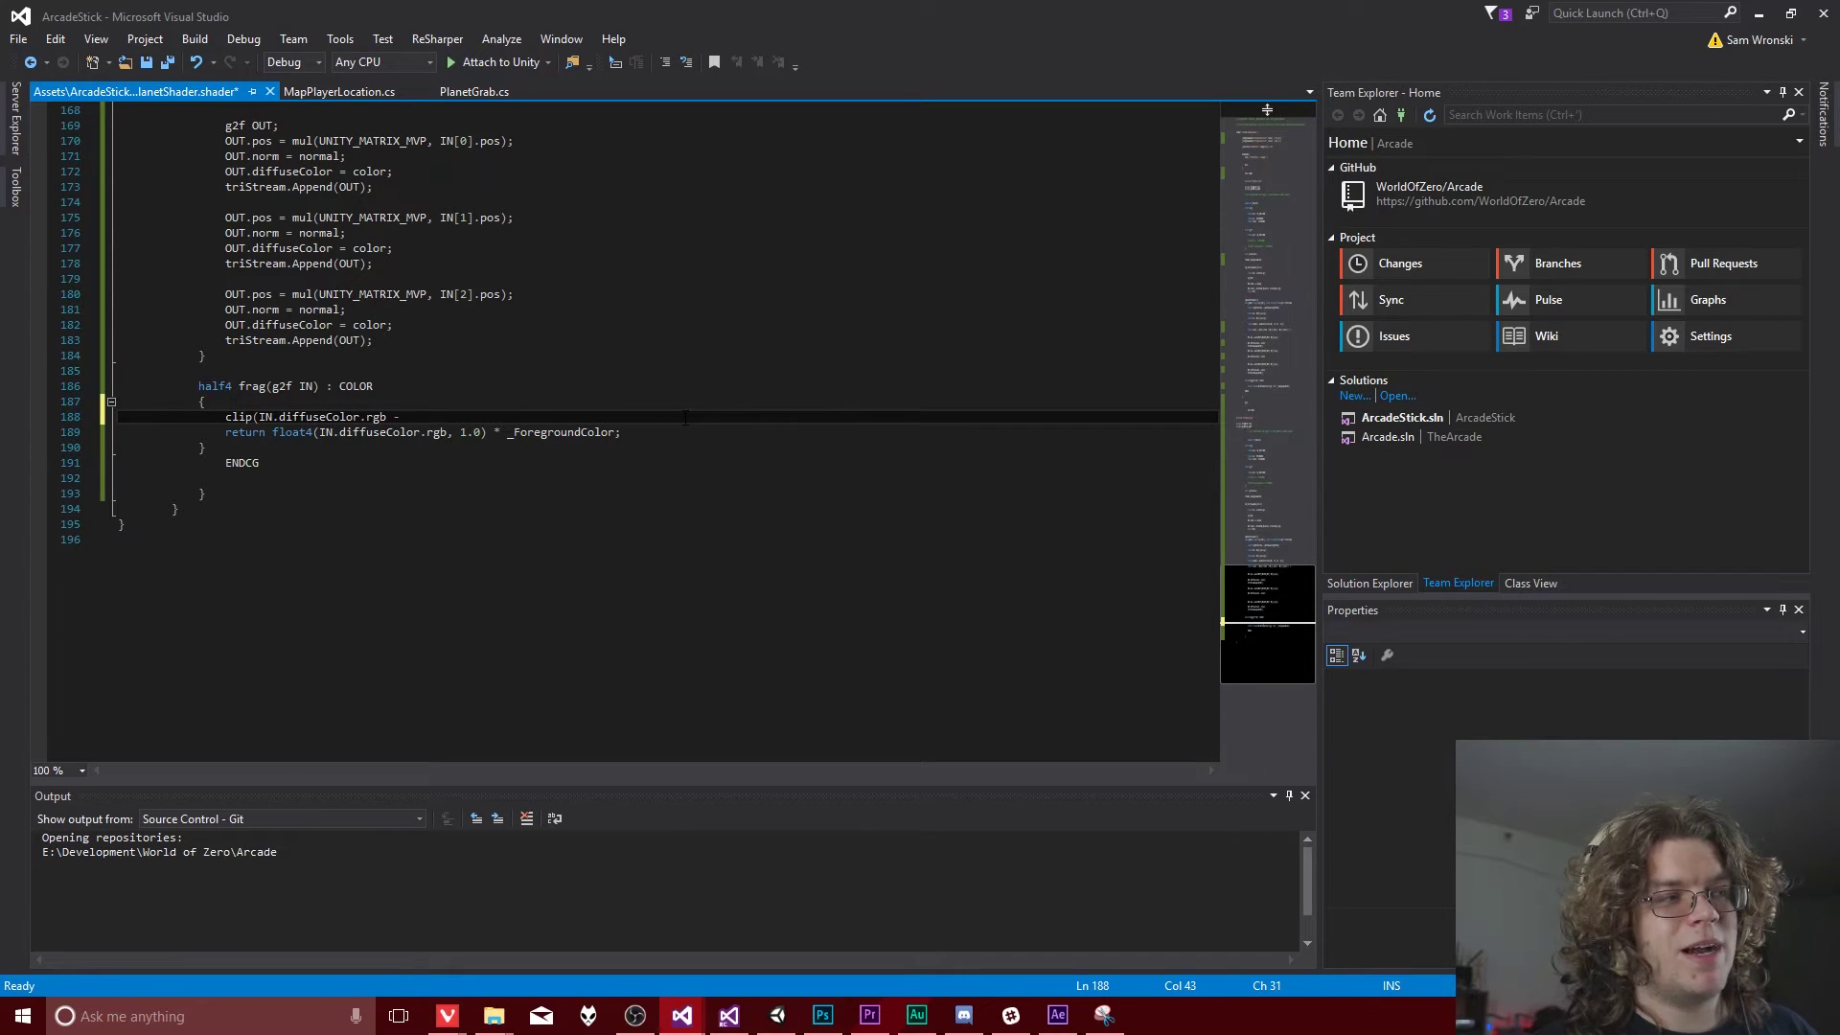
pyautogui.write('0.1')
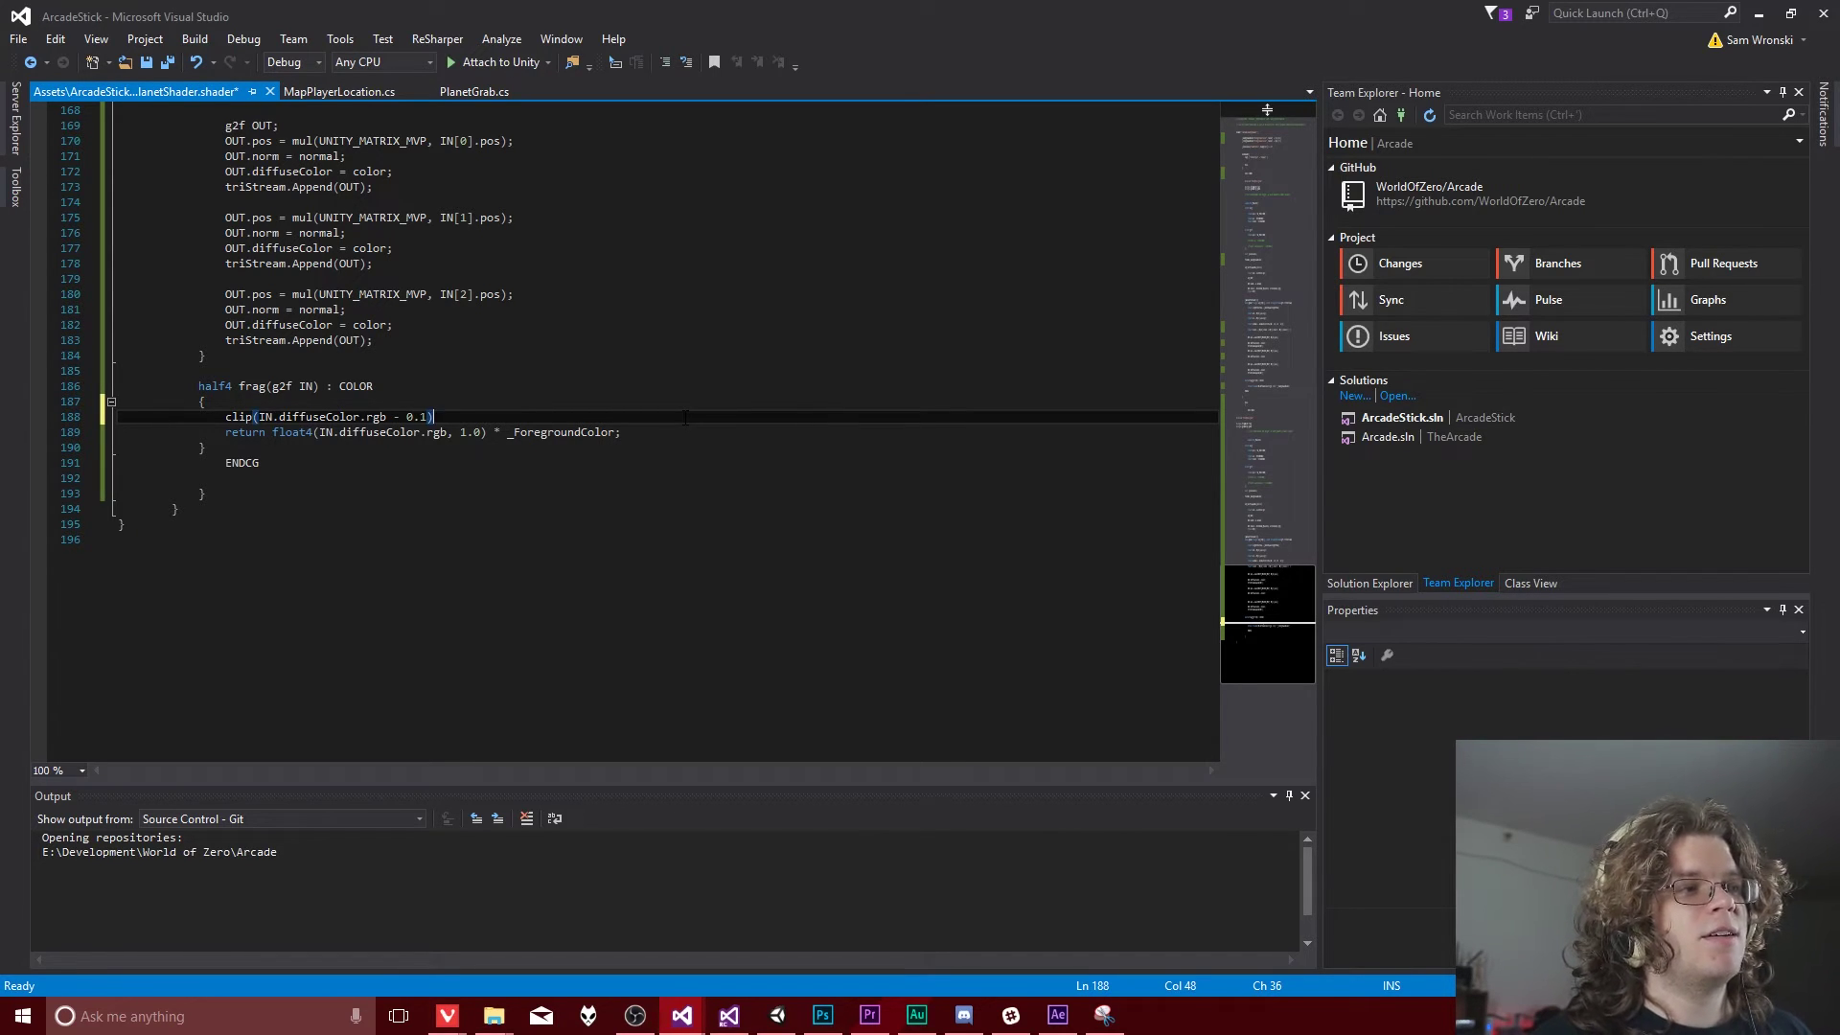
pyautogui.write(');')
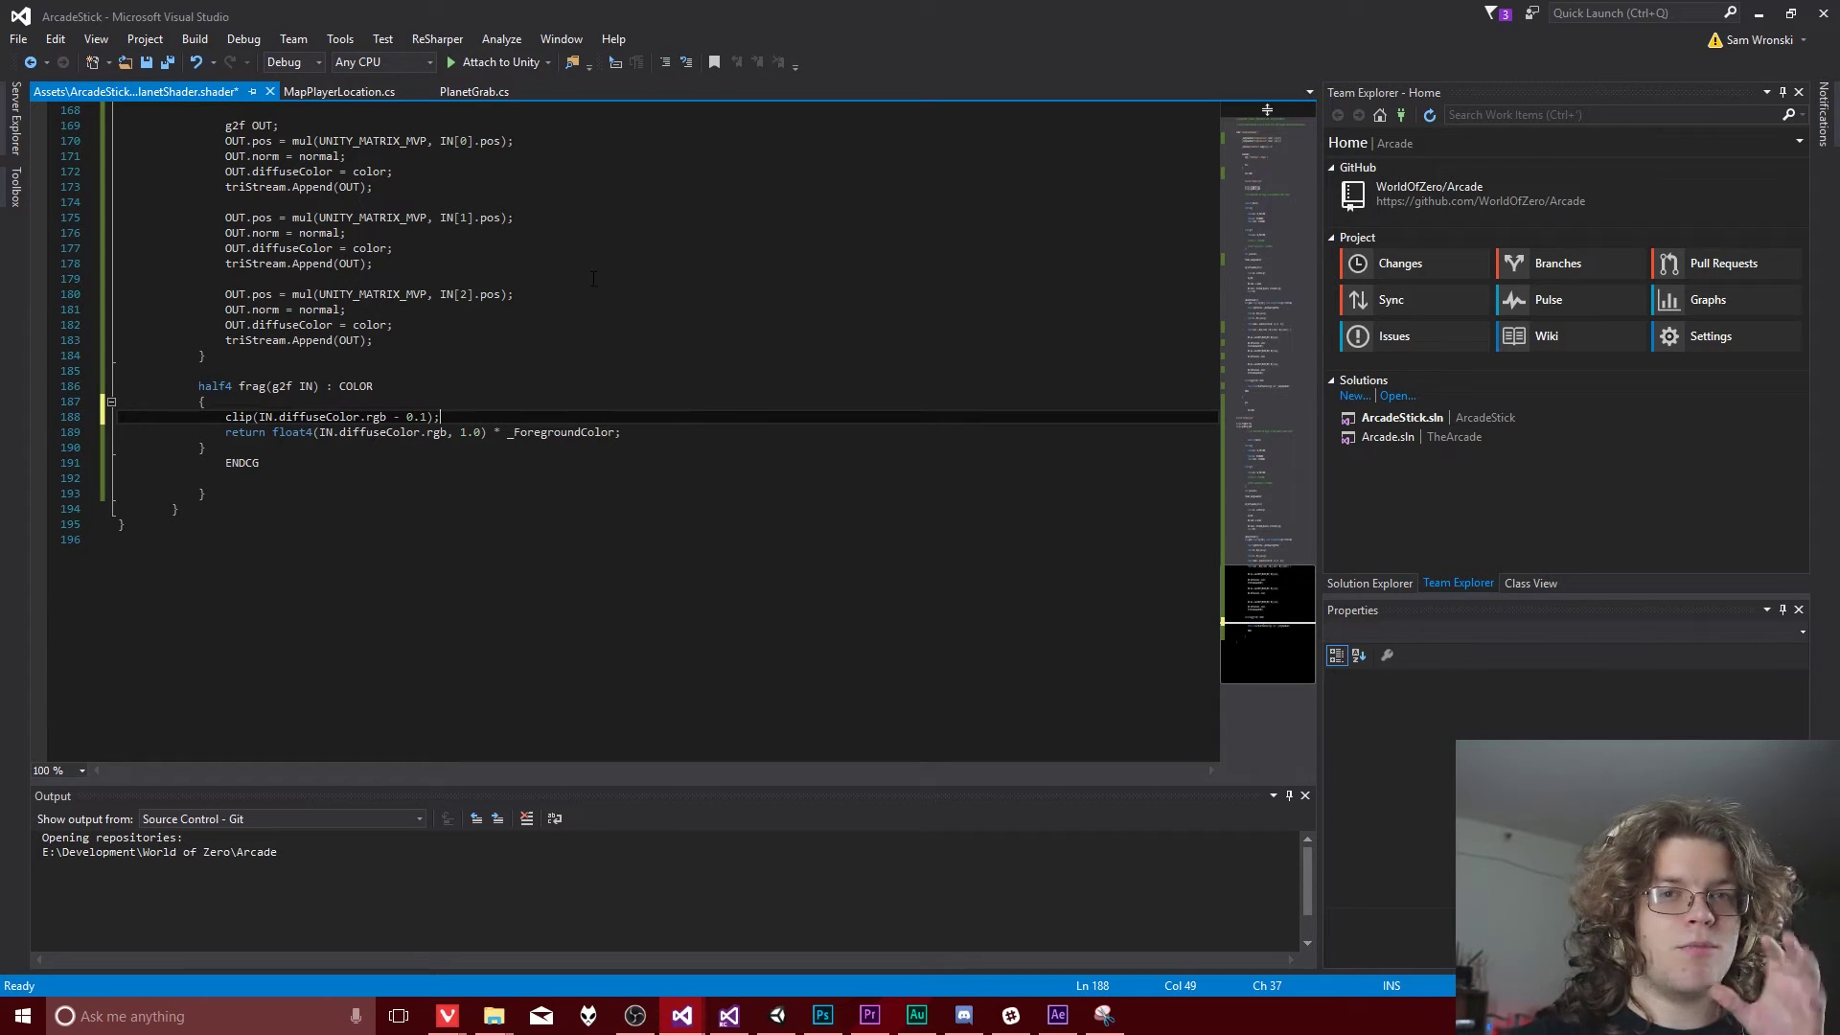
pyautogui.click(169, 64)
# Step: Switch to Unity, check the globe in the Scene view, and select LowPolyPlanetMaterial in the Shader folder
pyautogui.click(780, 1014)
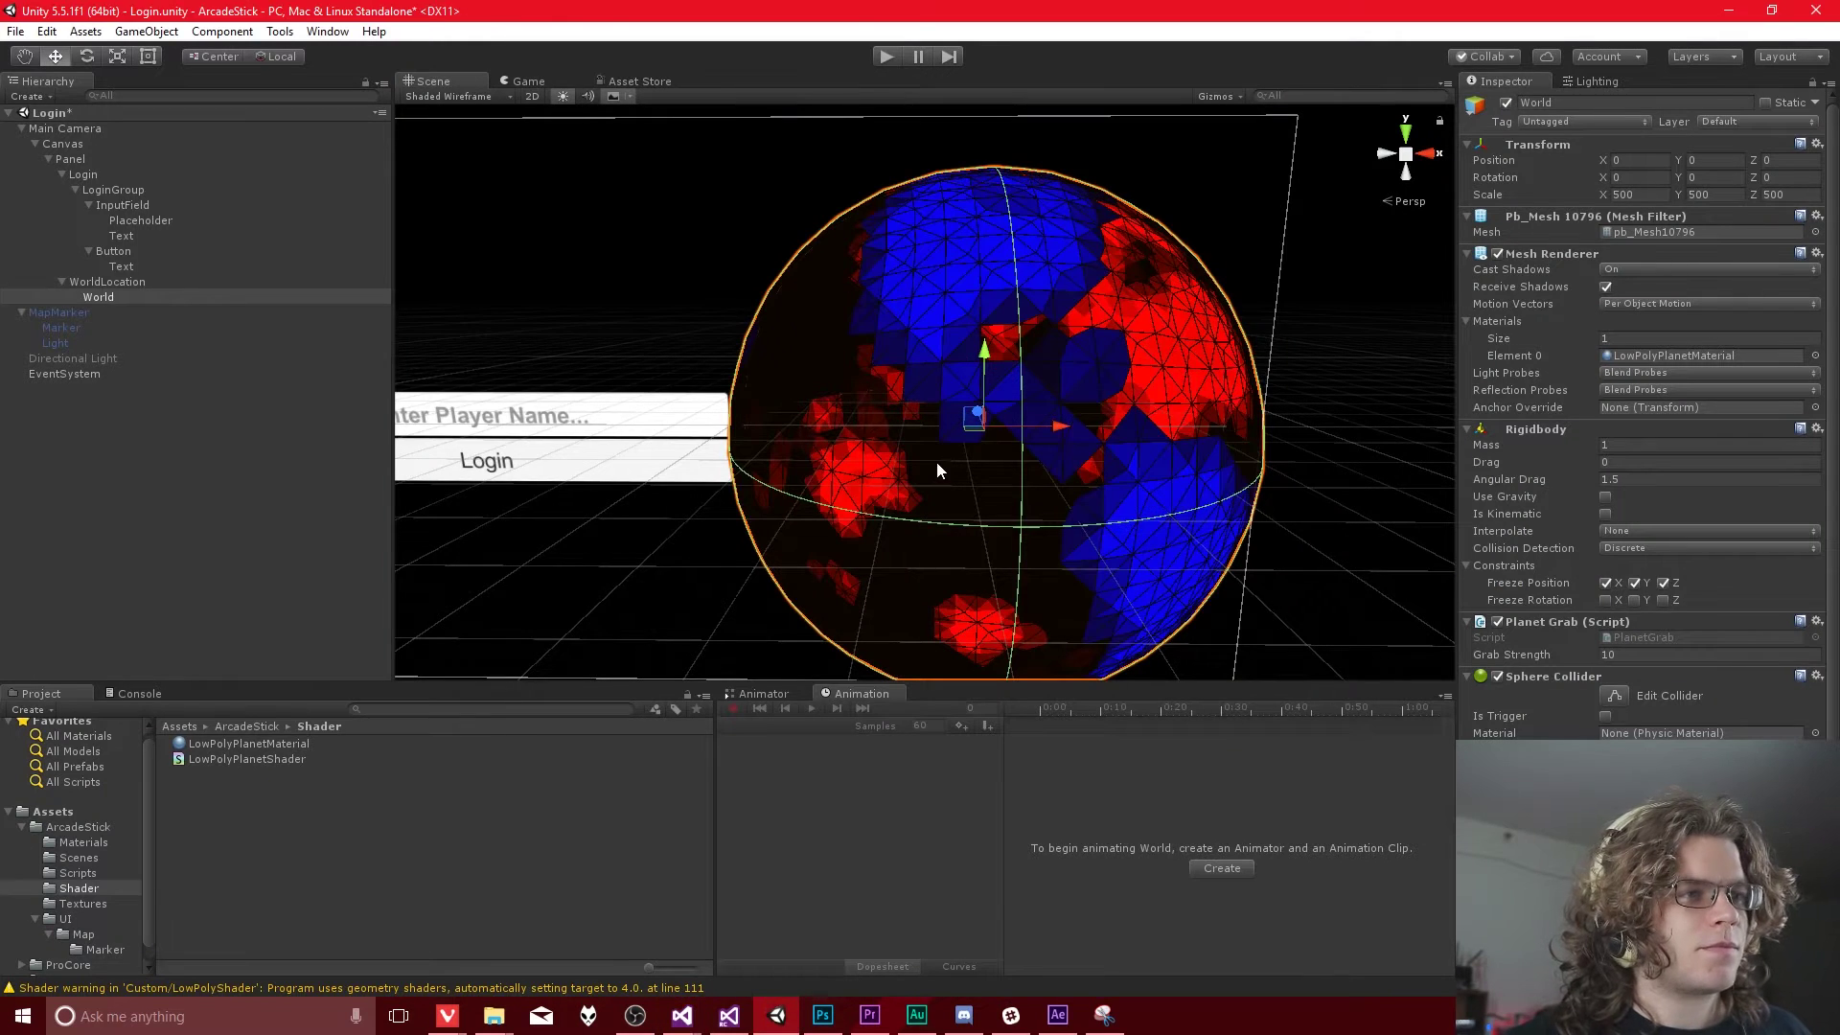
pyautogui.keyDown('alt'); pyautogui.moveTo(936, 462); pyautogui.dragTo(1001, 407); pyautogui.keyUp('alt')
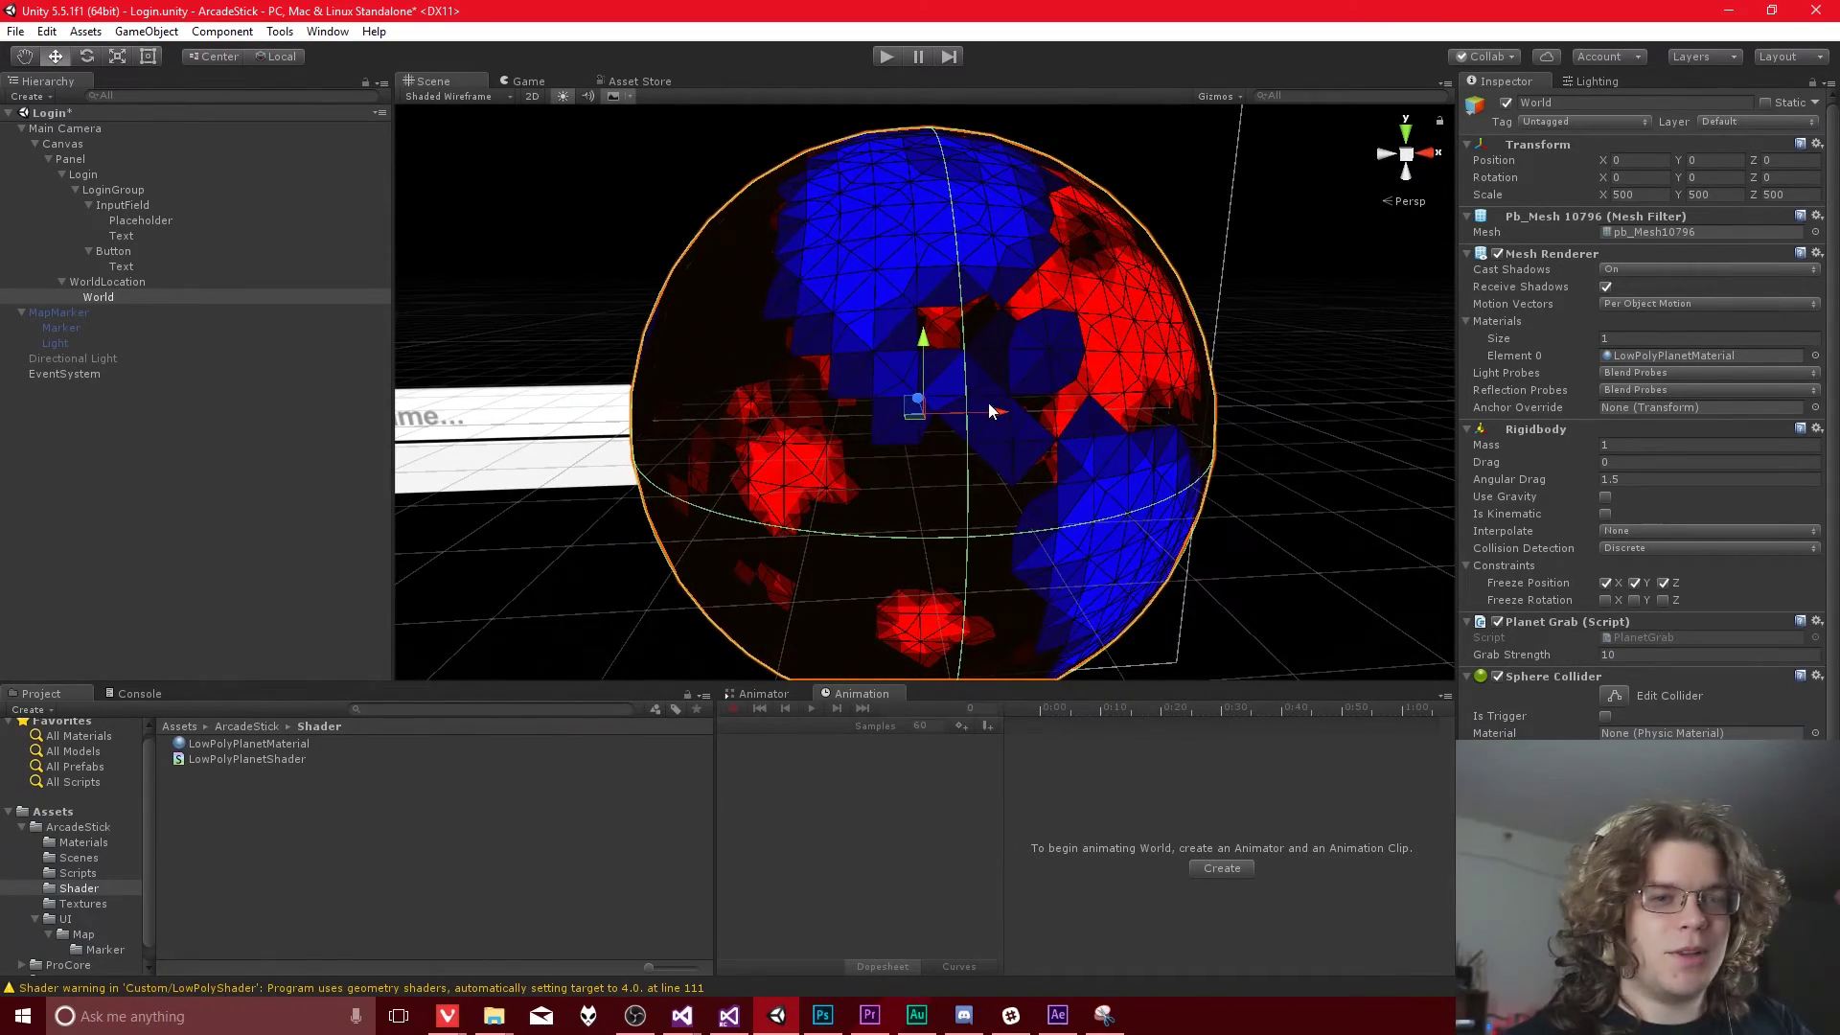
pyautogui.click(246, 727)
pyautogui.doubleClick(210, 743)
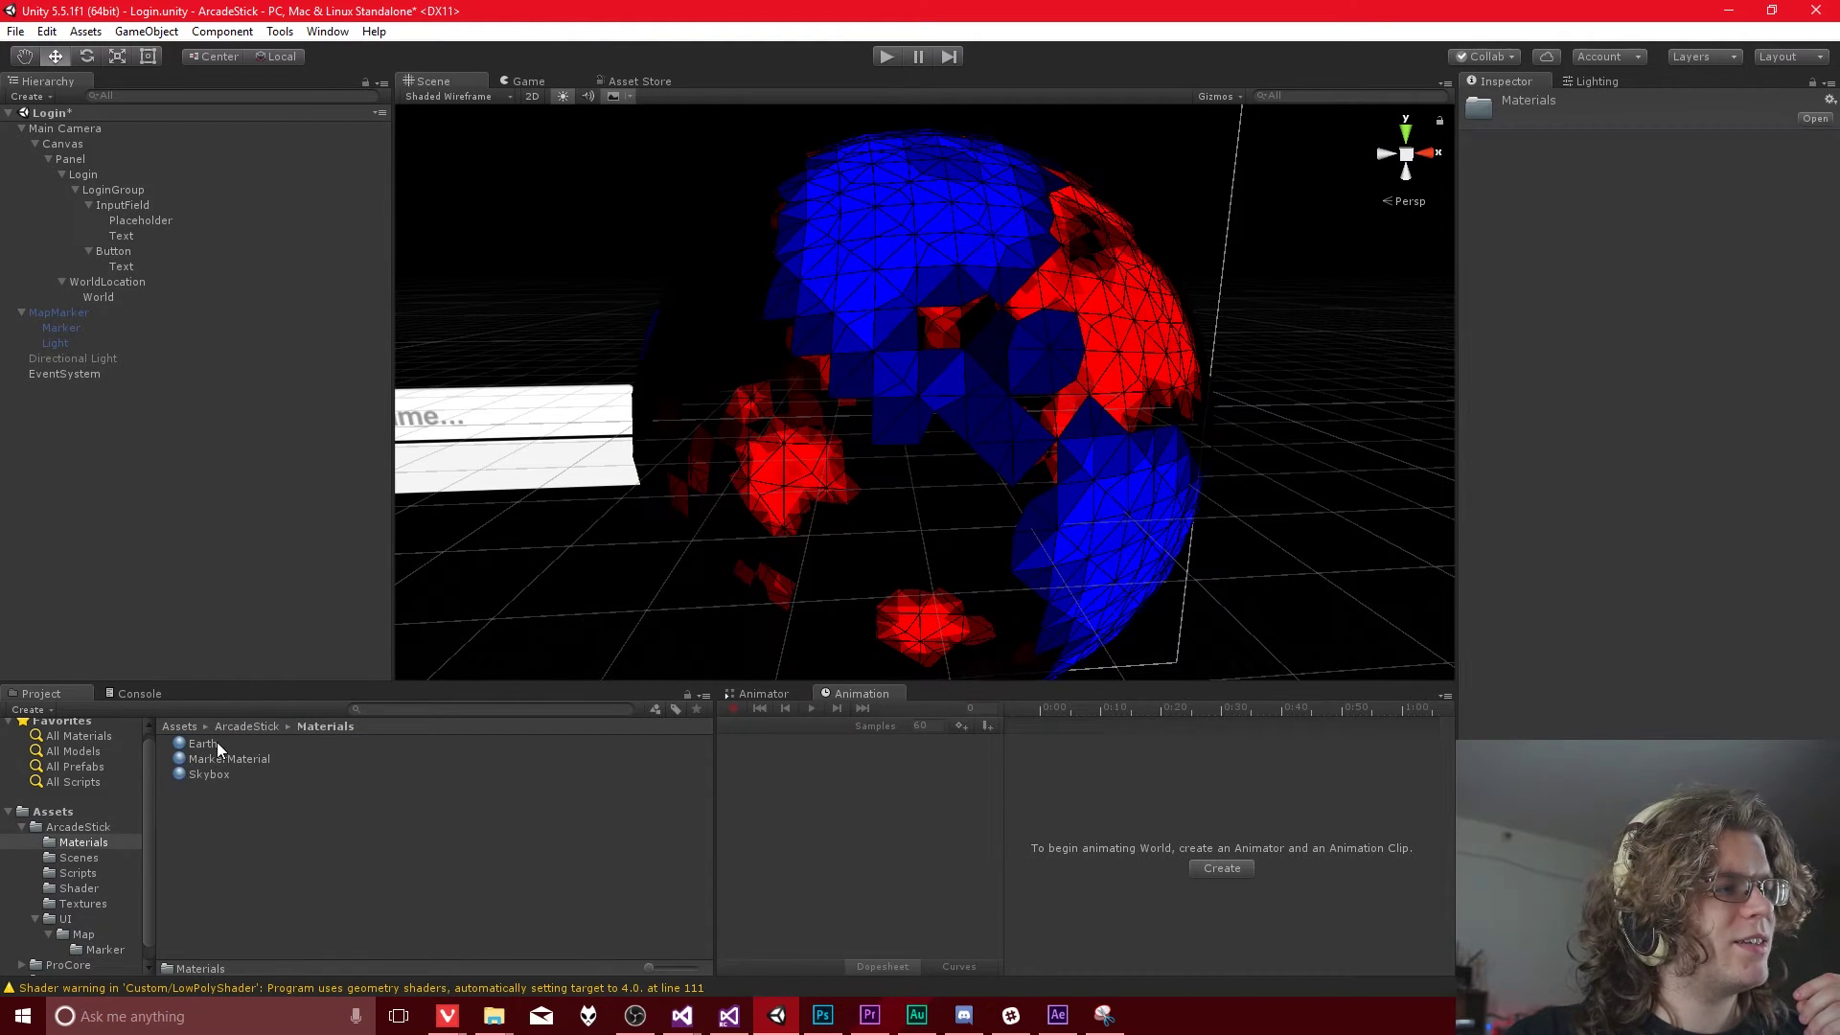
pyautogui.click(100, 950)
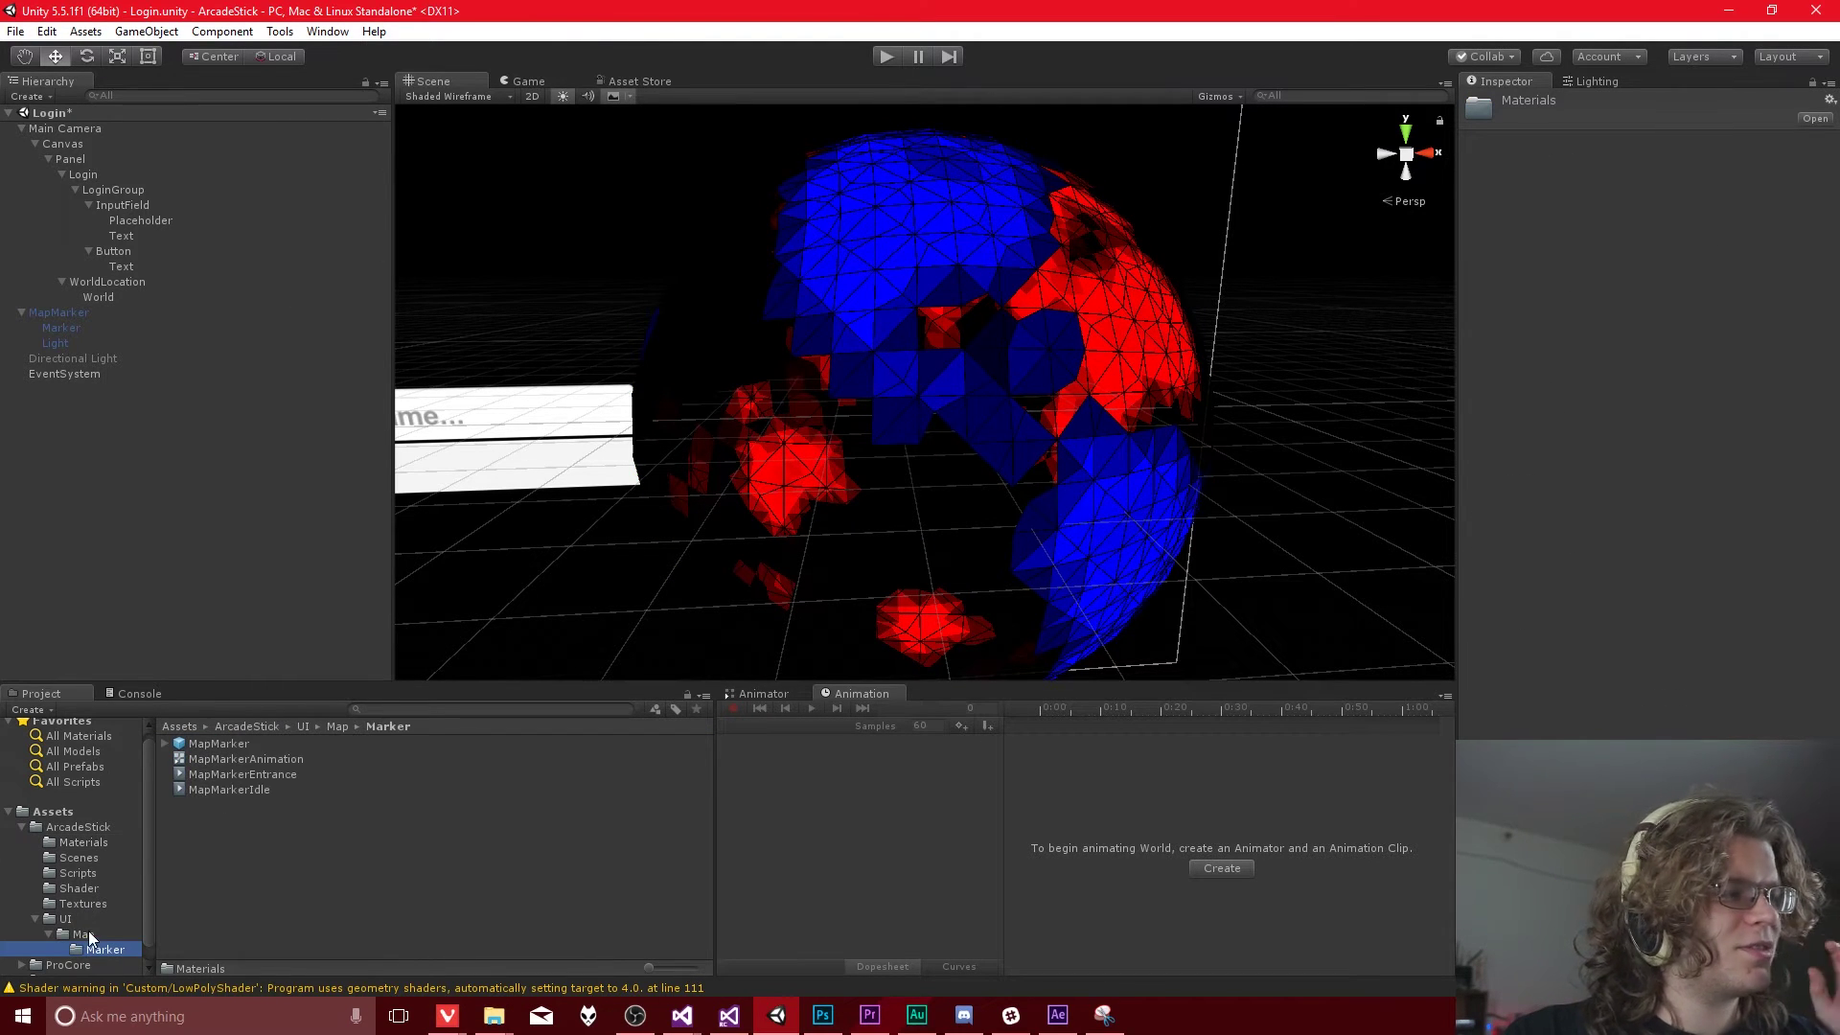
pyautogui.click(94, 916)
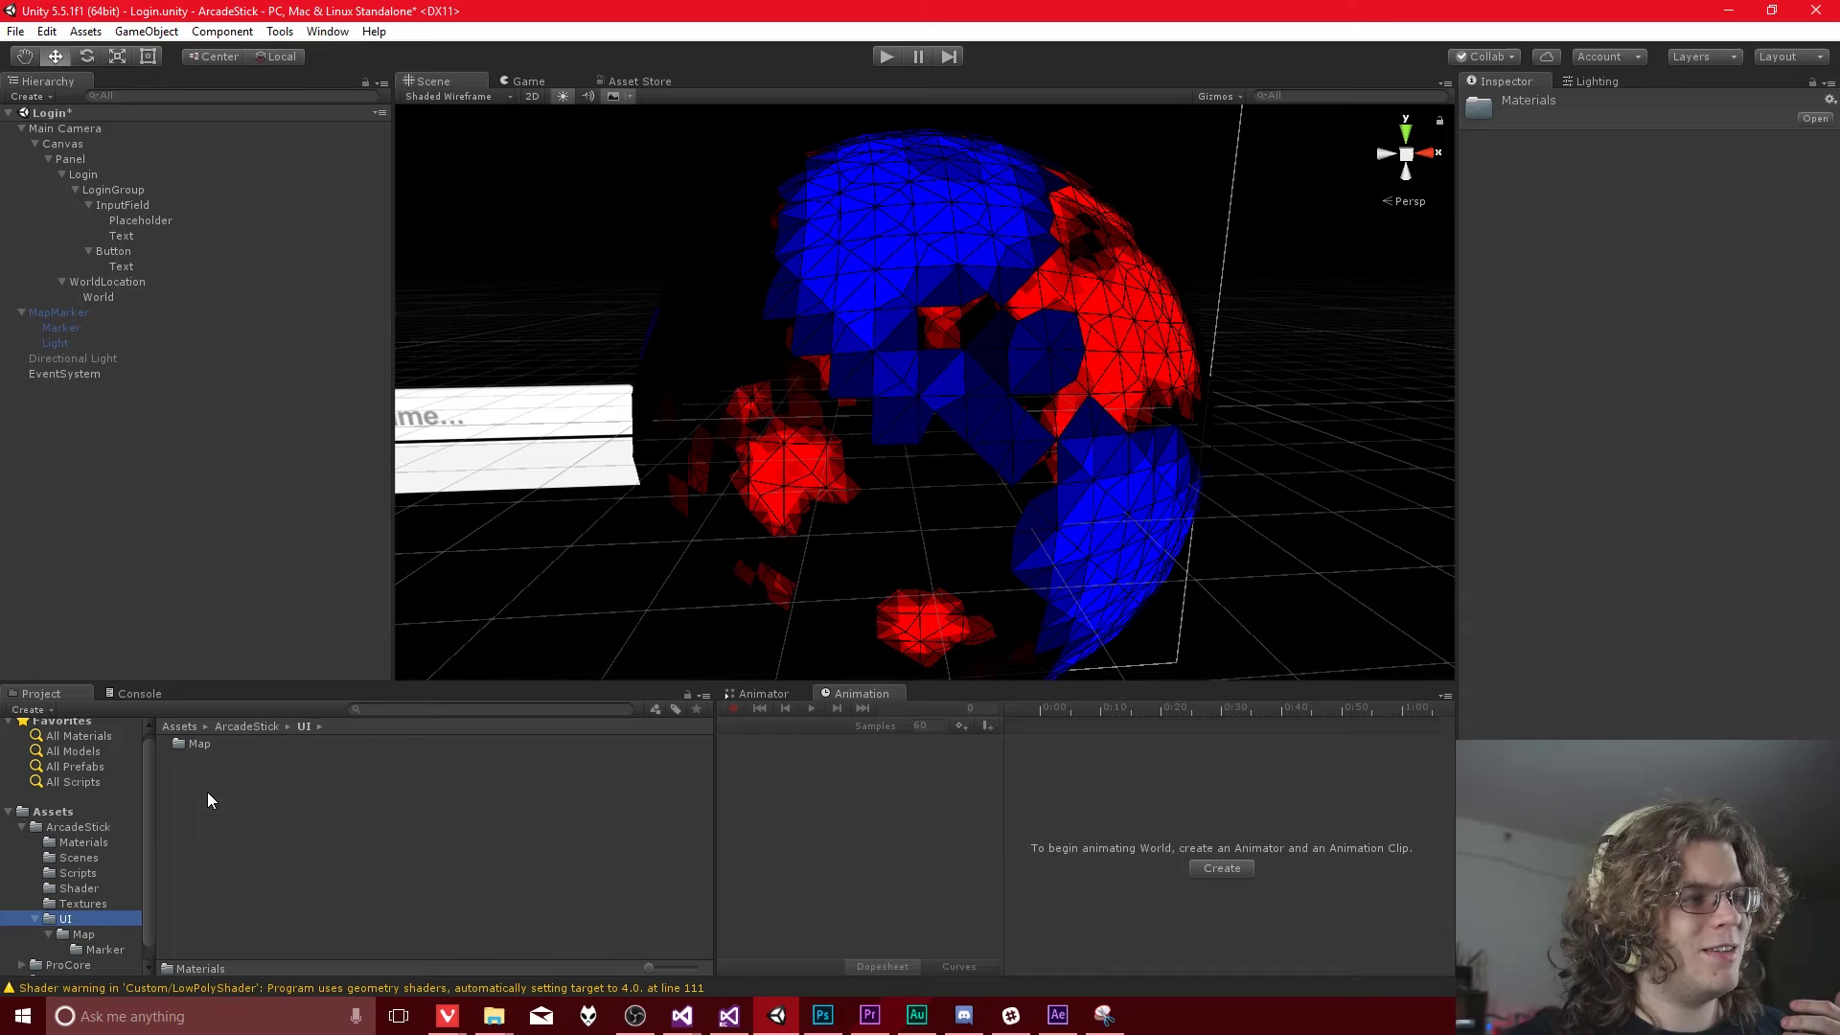
pyautogui.click(88, 888)
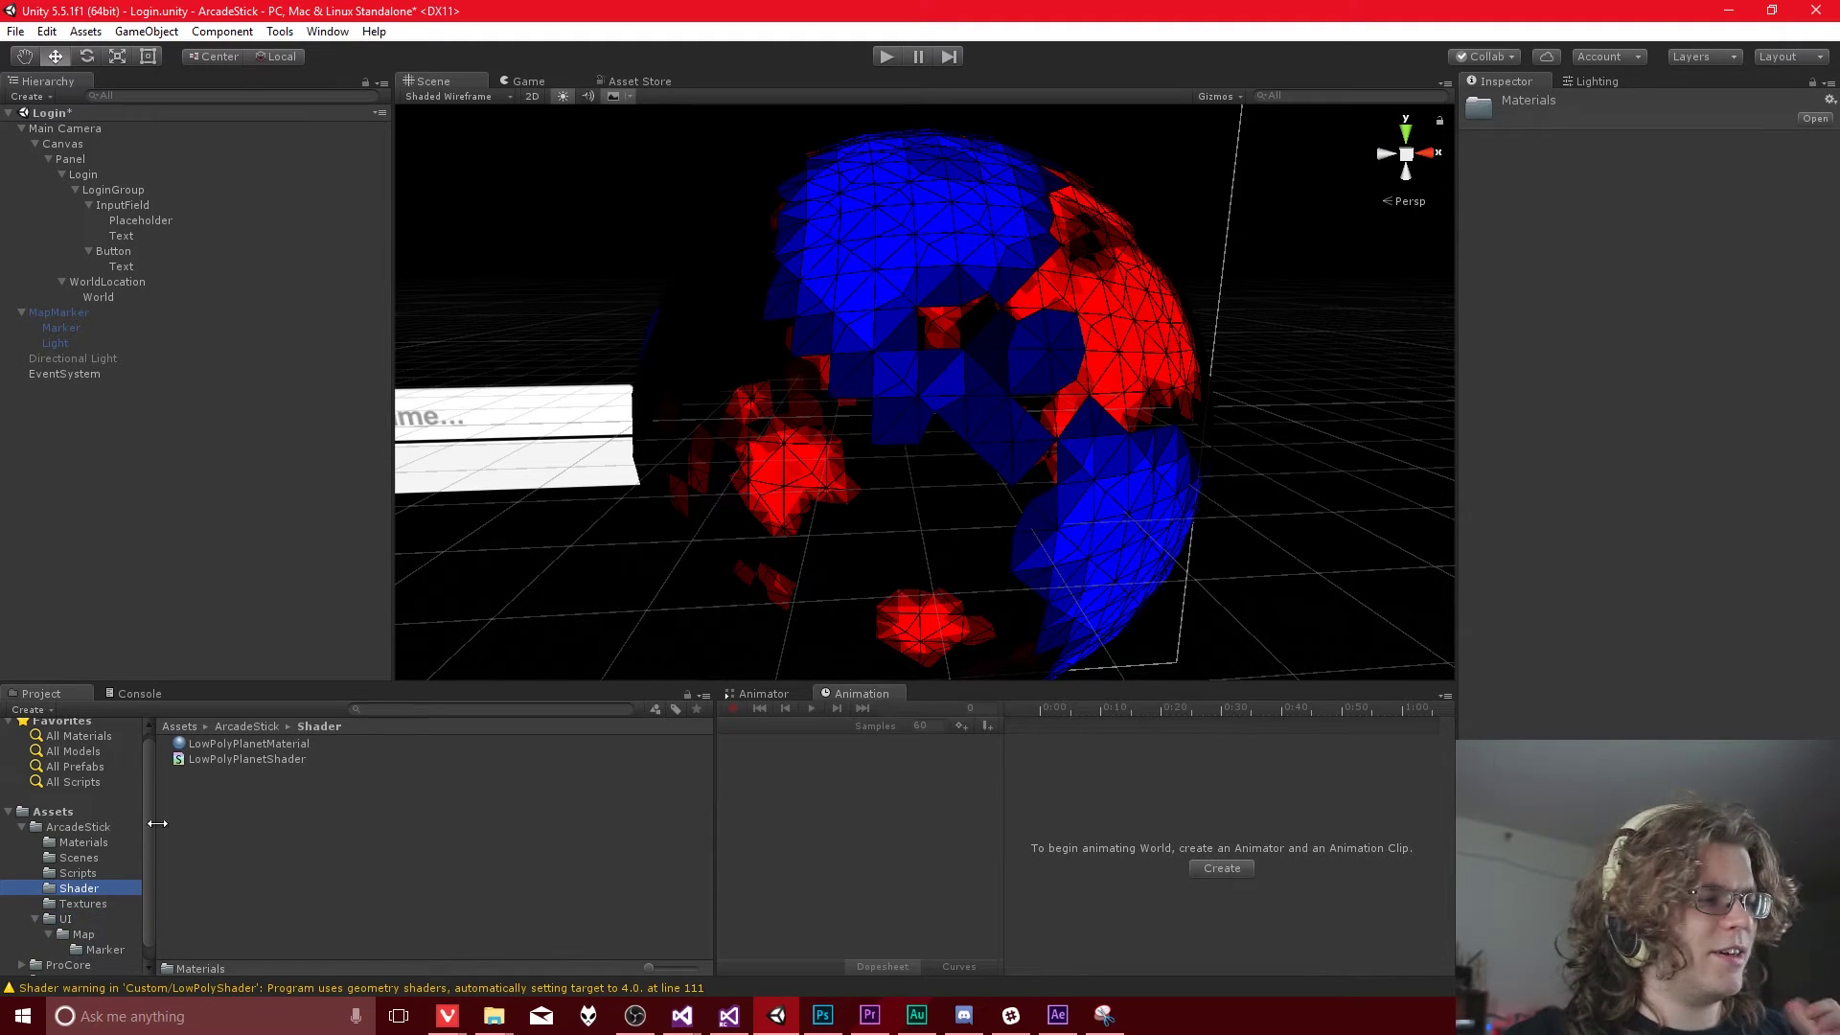
pyautogui.click(249, 744)
# Step: Set LowPolyPlanetMaterial's Foreground Color to muted lavender 7B7BDBFF and show the globe in the Game view
pyautogui.moveTo(997, 403)
pyautogui.keyDown('alt'); pyautogui.mouseDown()
pyautogui.moveTo(1051, 357)
pyautogui.moveTo(1011, 343)
pyautogui.moveTo(992, 367)
pyautogui.mouseUp(); pyautogui.keyUp('alt')
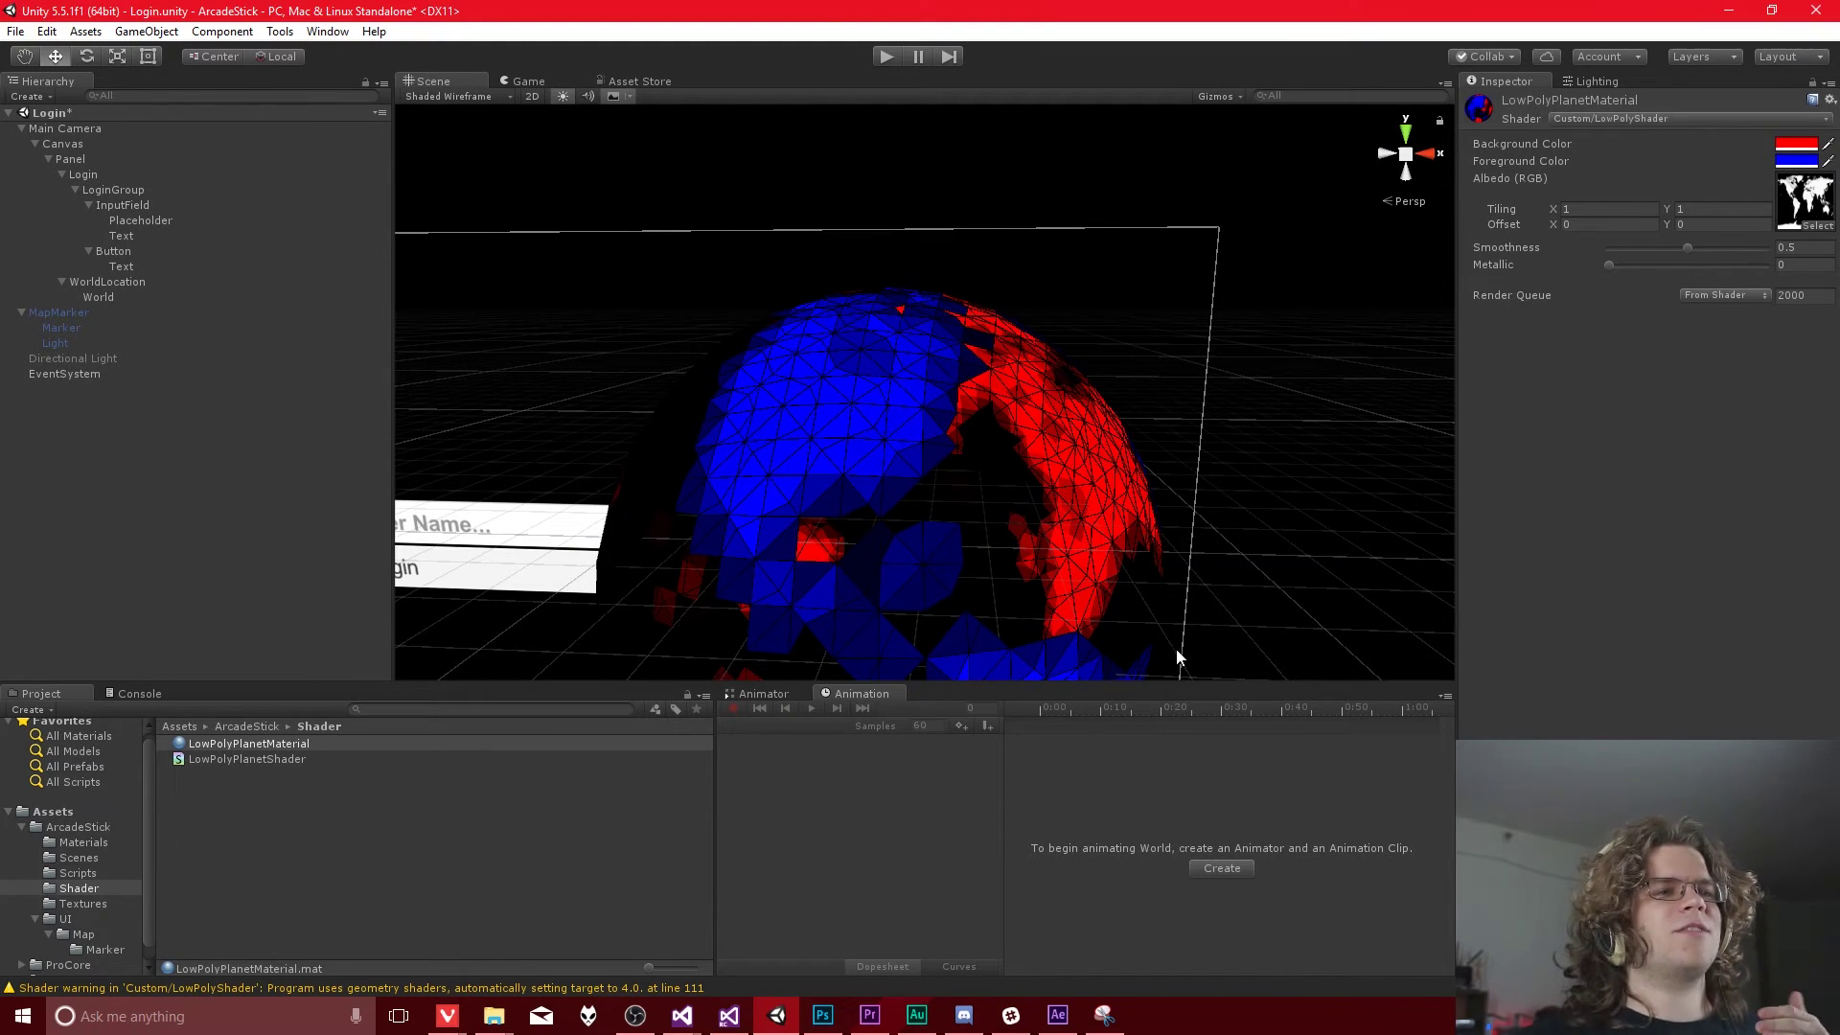
pyautogui.keyDown('alt'); pyautogui.moveTo(1177, 656); pyautogui.dragTo(1099, 406); pyautogui.keyUp('alt')
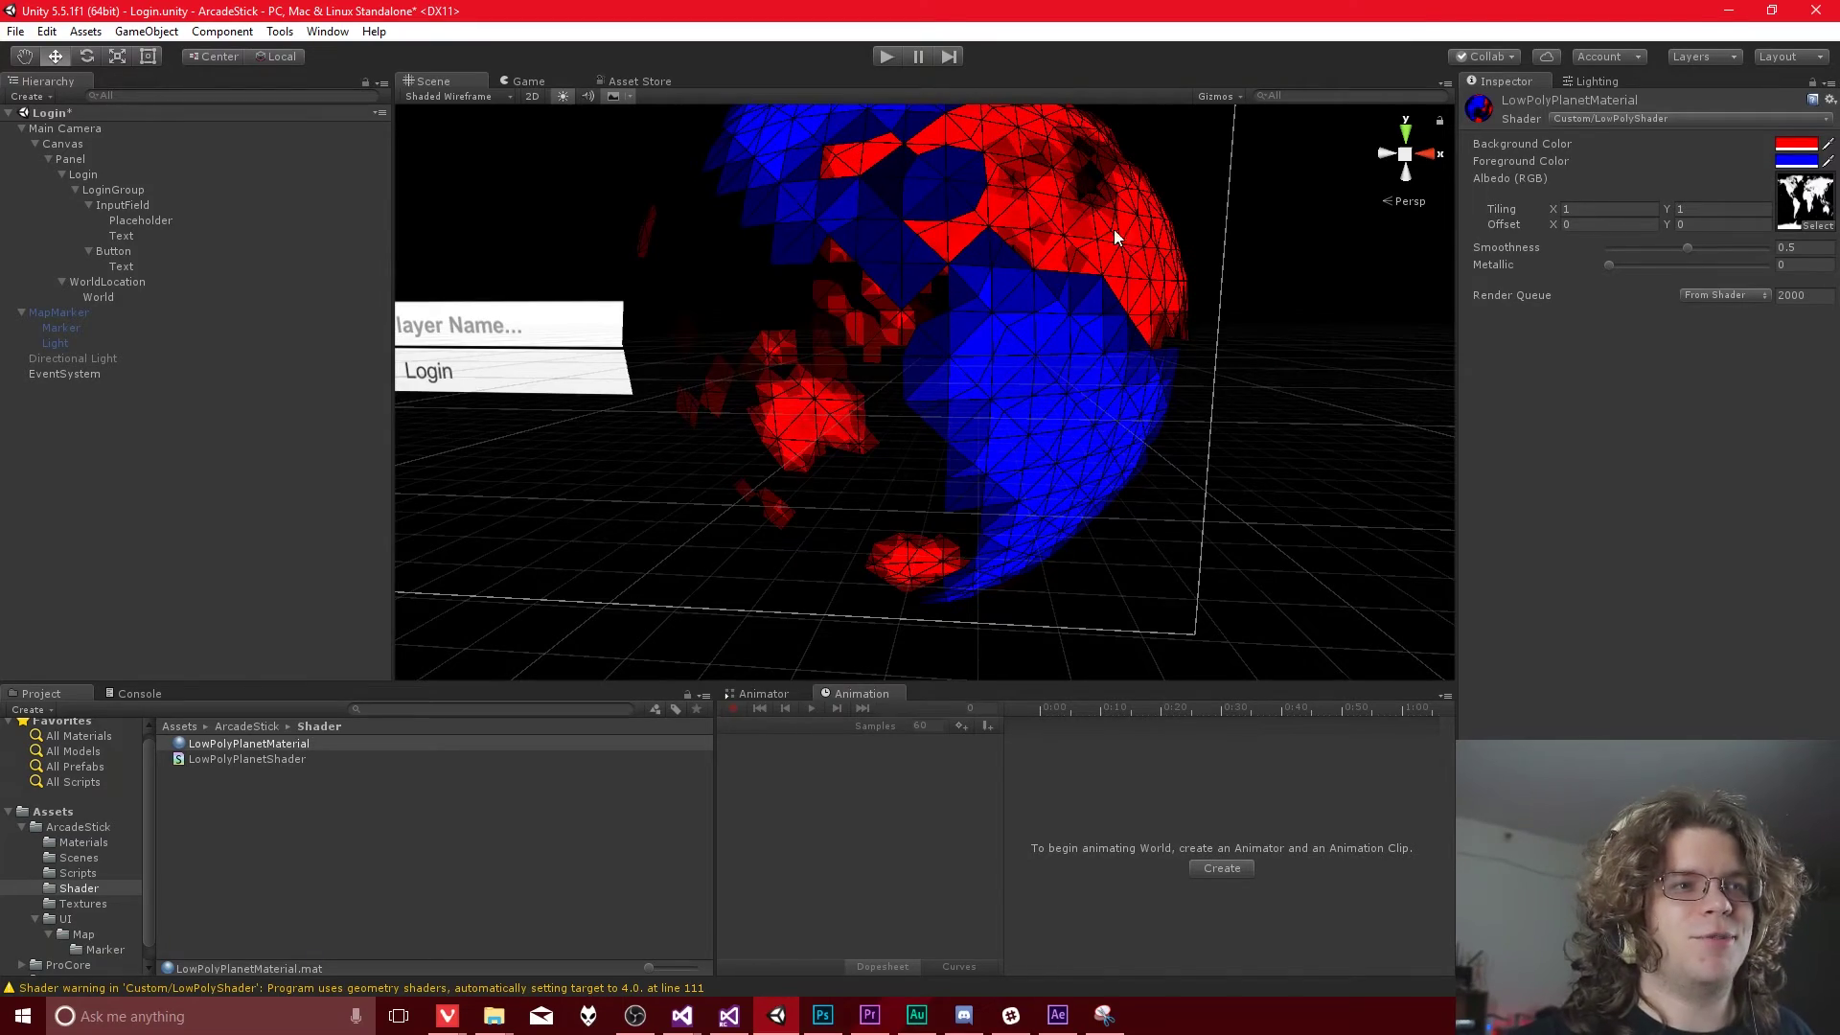
pyautogui.keyDown('alt'); pyautogui.moveTo(1117, 234); pyautogui.dragTo(880, 478); pyautogui.keyUp('alt')
pyautogui.click(1796, 161)
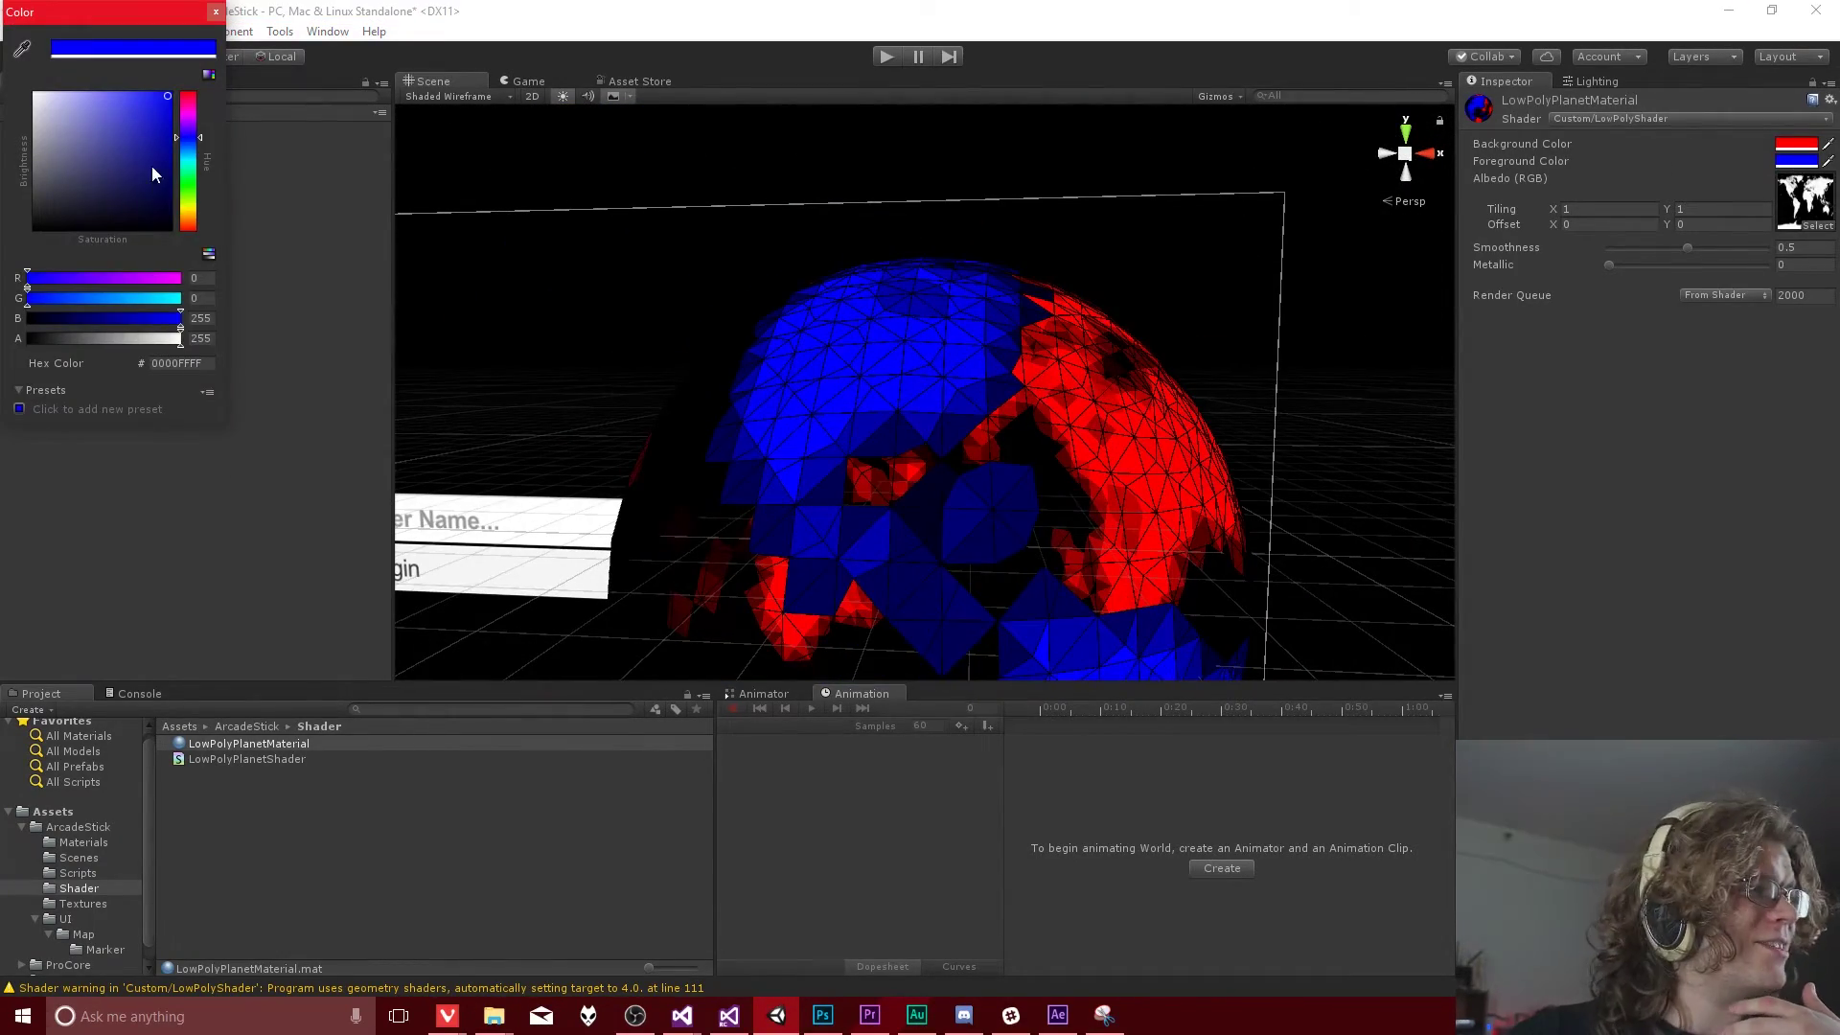
pyautogui.moveTo(151, 167); pyautogui.dragTo(95, 114)
pyautogui.click(528, 77)
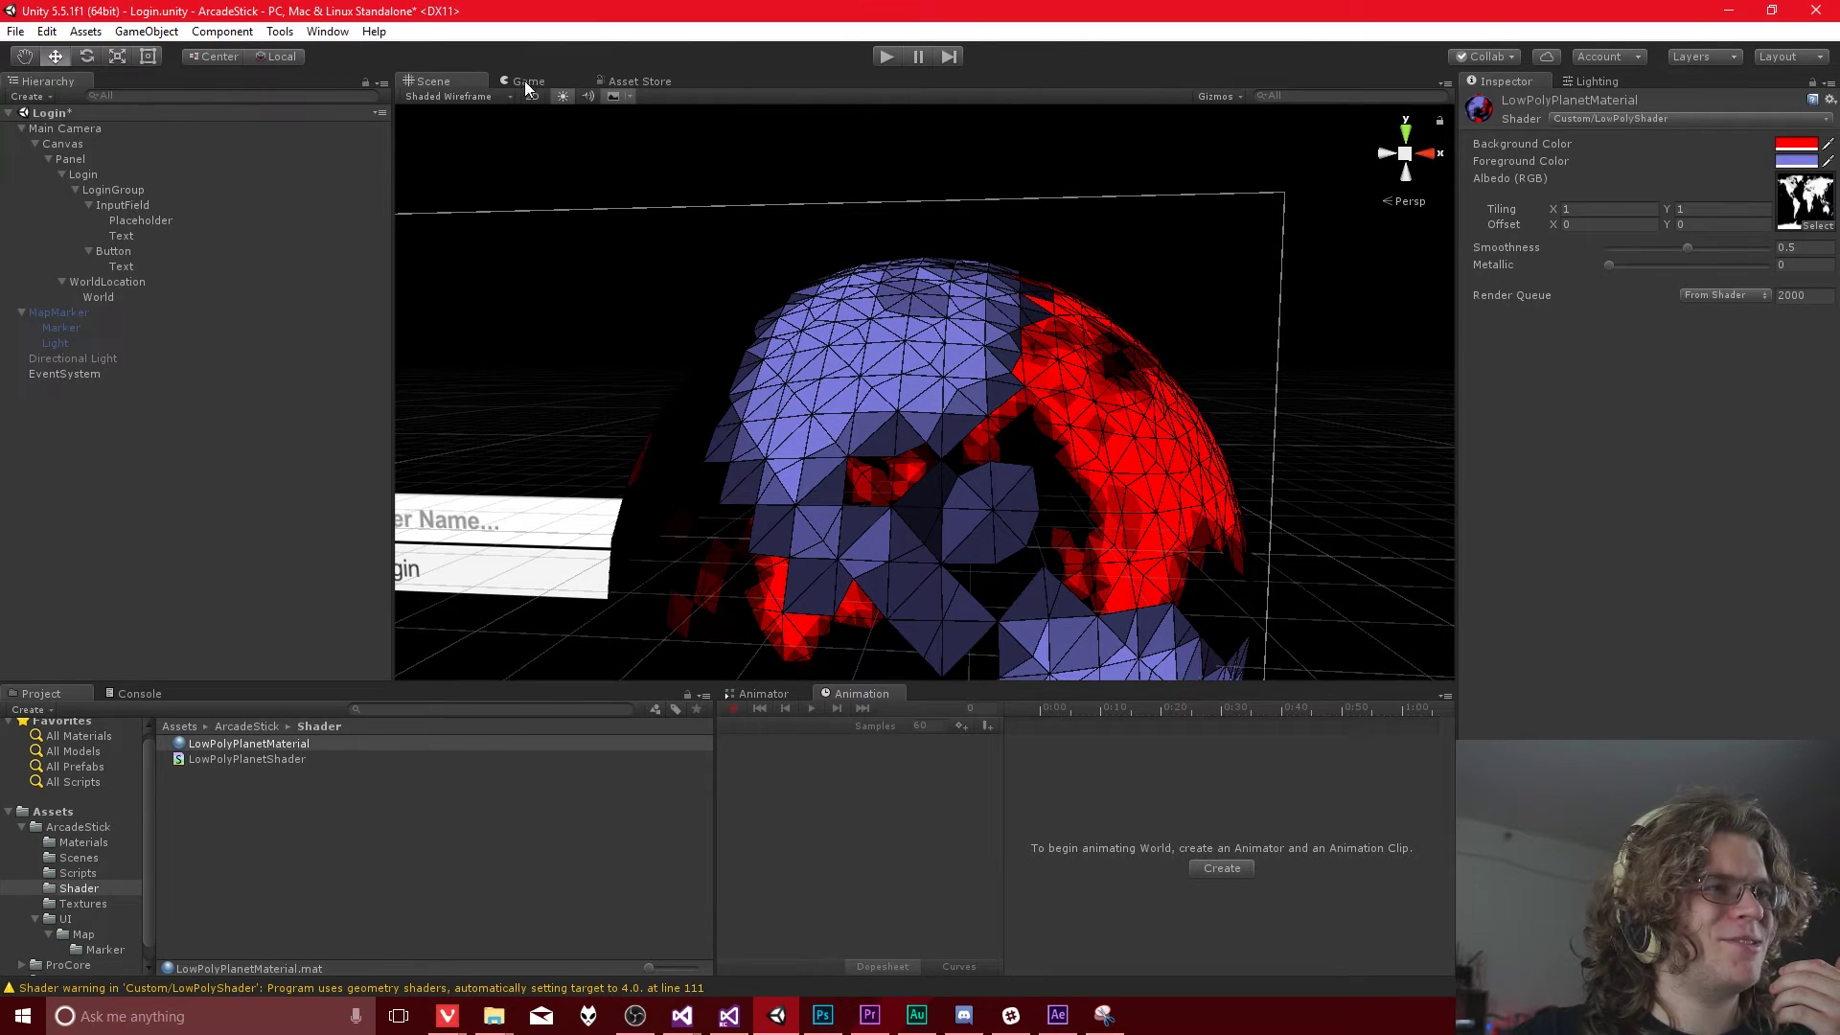
# Step: Set the material's Foreground Color to pale pink FFCEFFFF, with red 255, green 206 and blue 255
pyautogui.click(1795, 161)
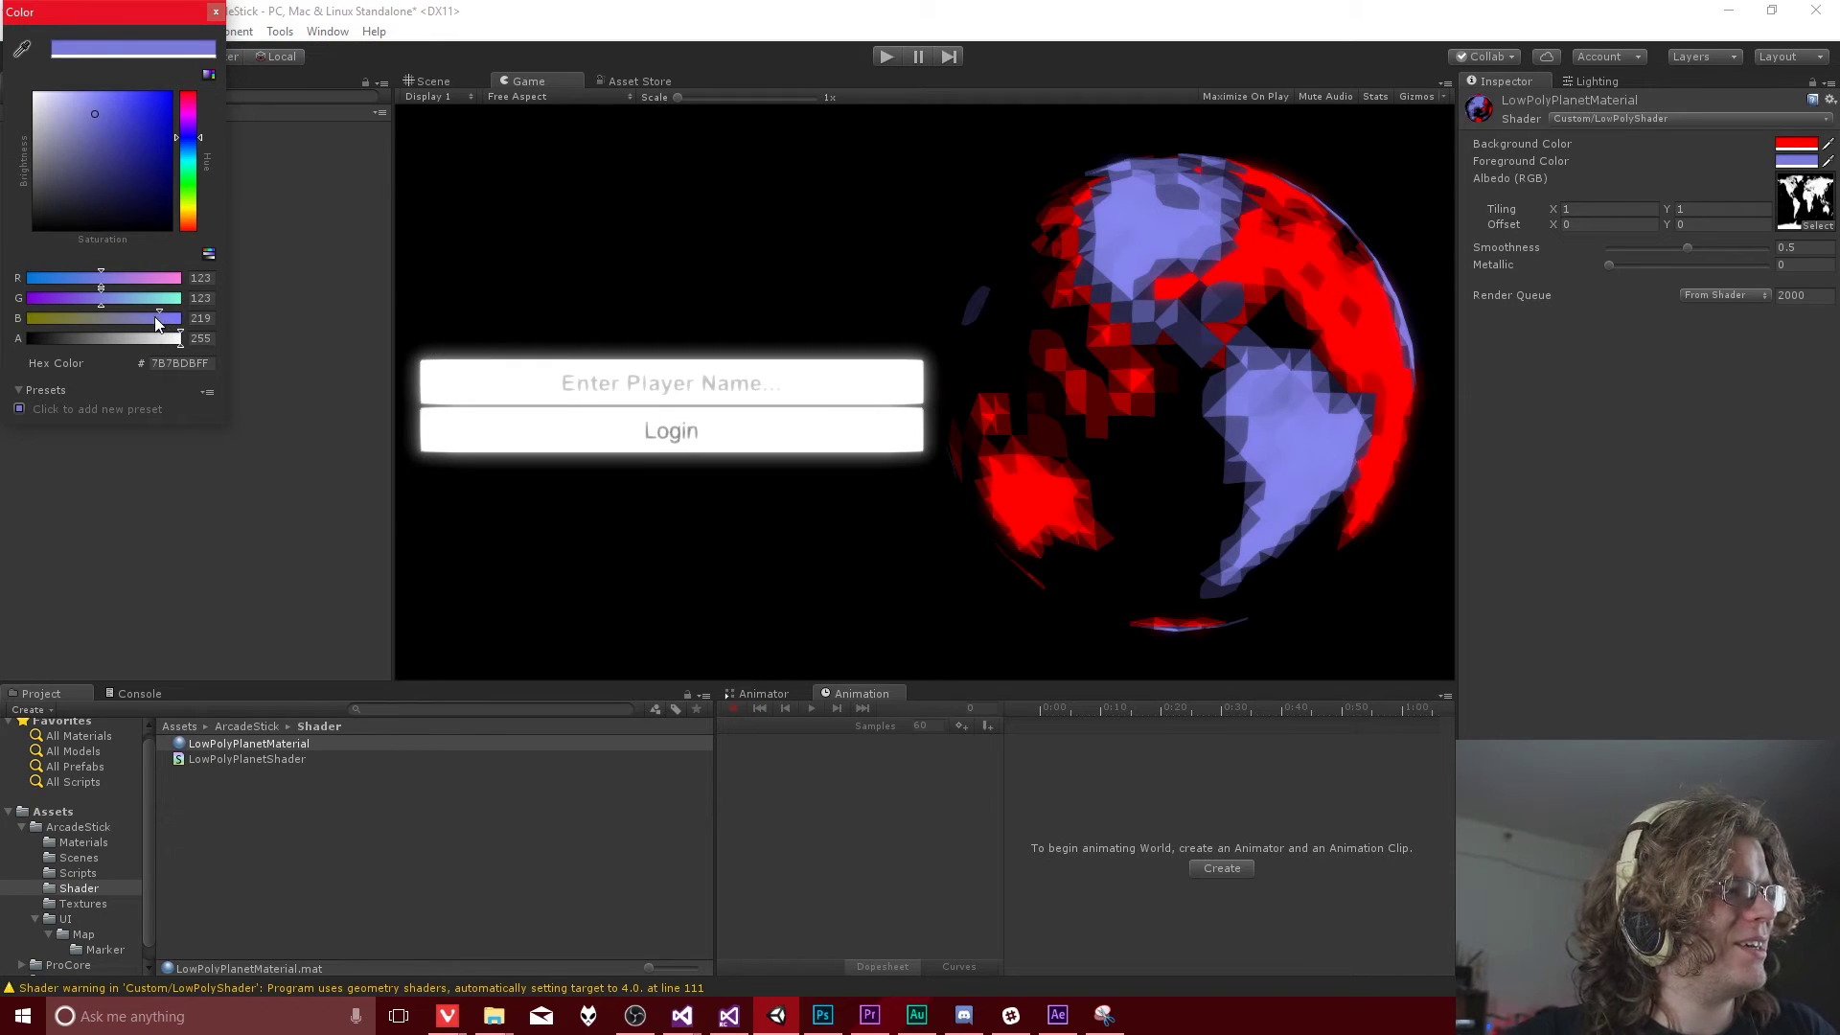
pyautogui.click(200, 318)
pyautogui.write('3')
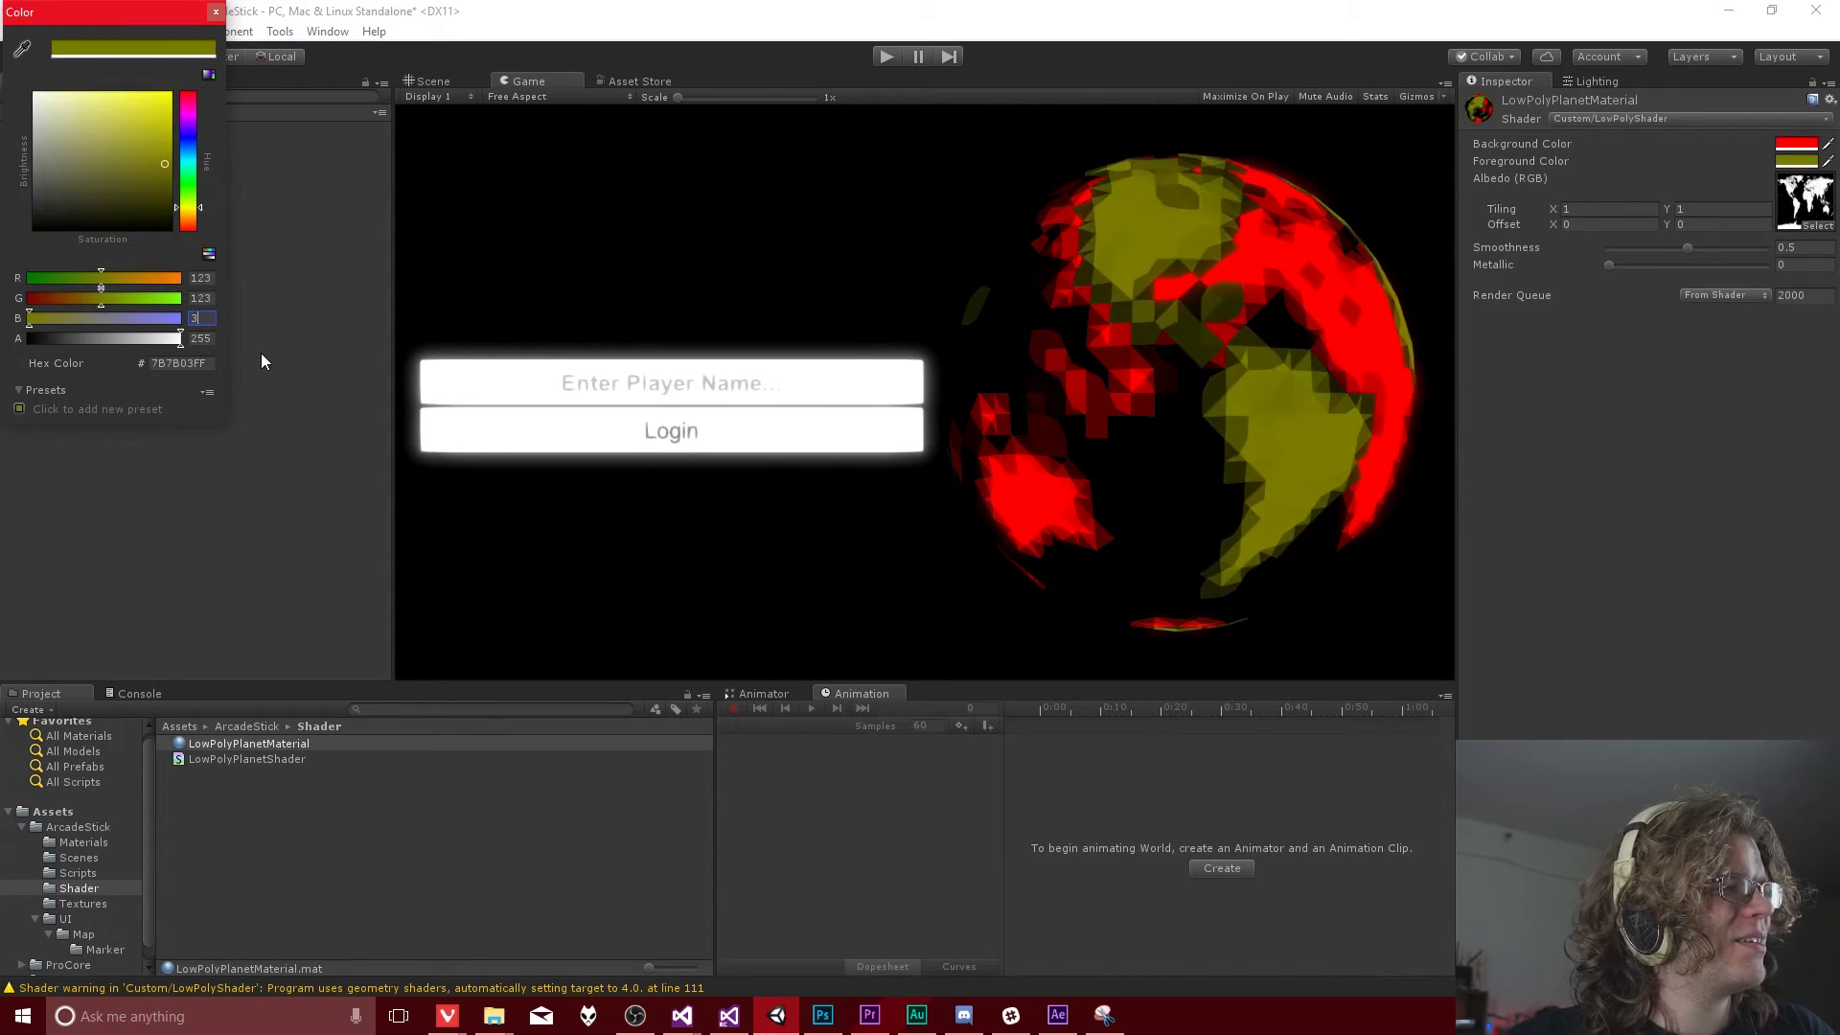
pyautogui.write('00')
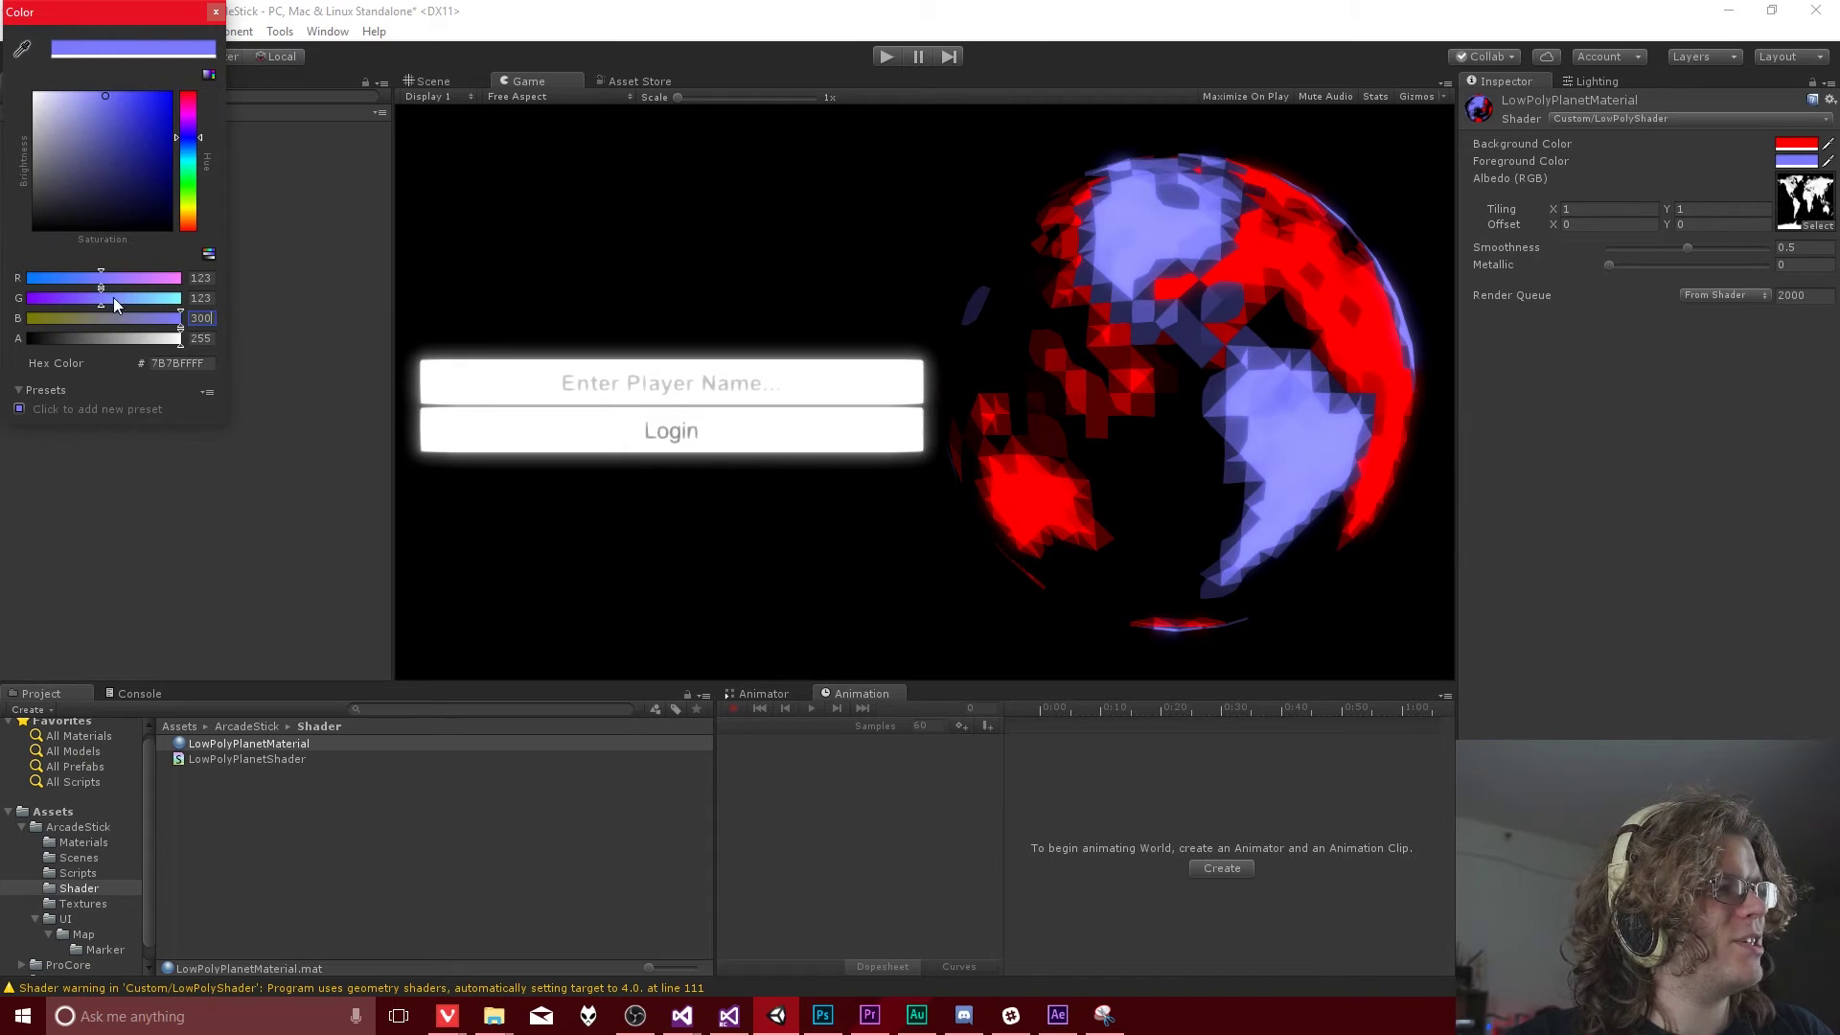
pyautogui.moveTo(113, 303); pyautogui.dragTo(204, 279)
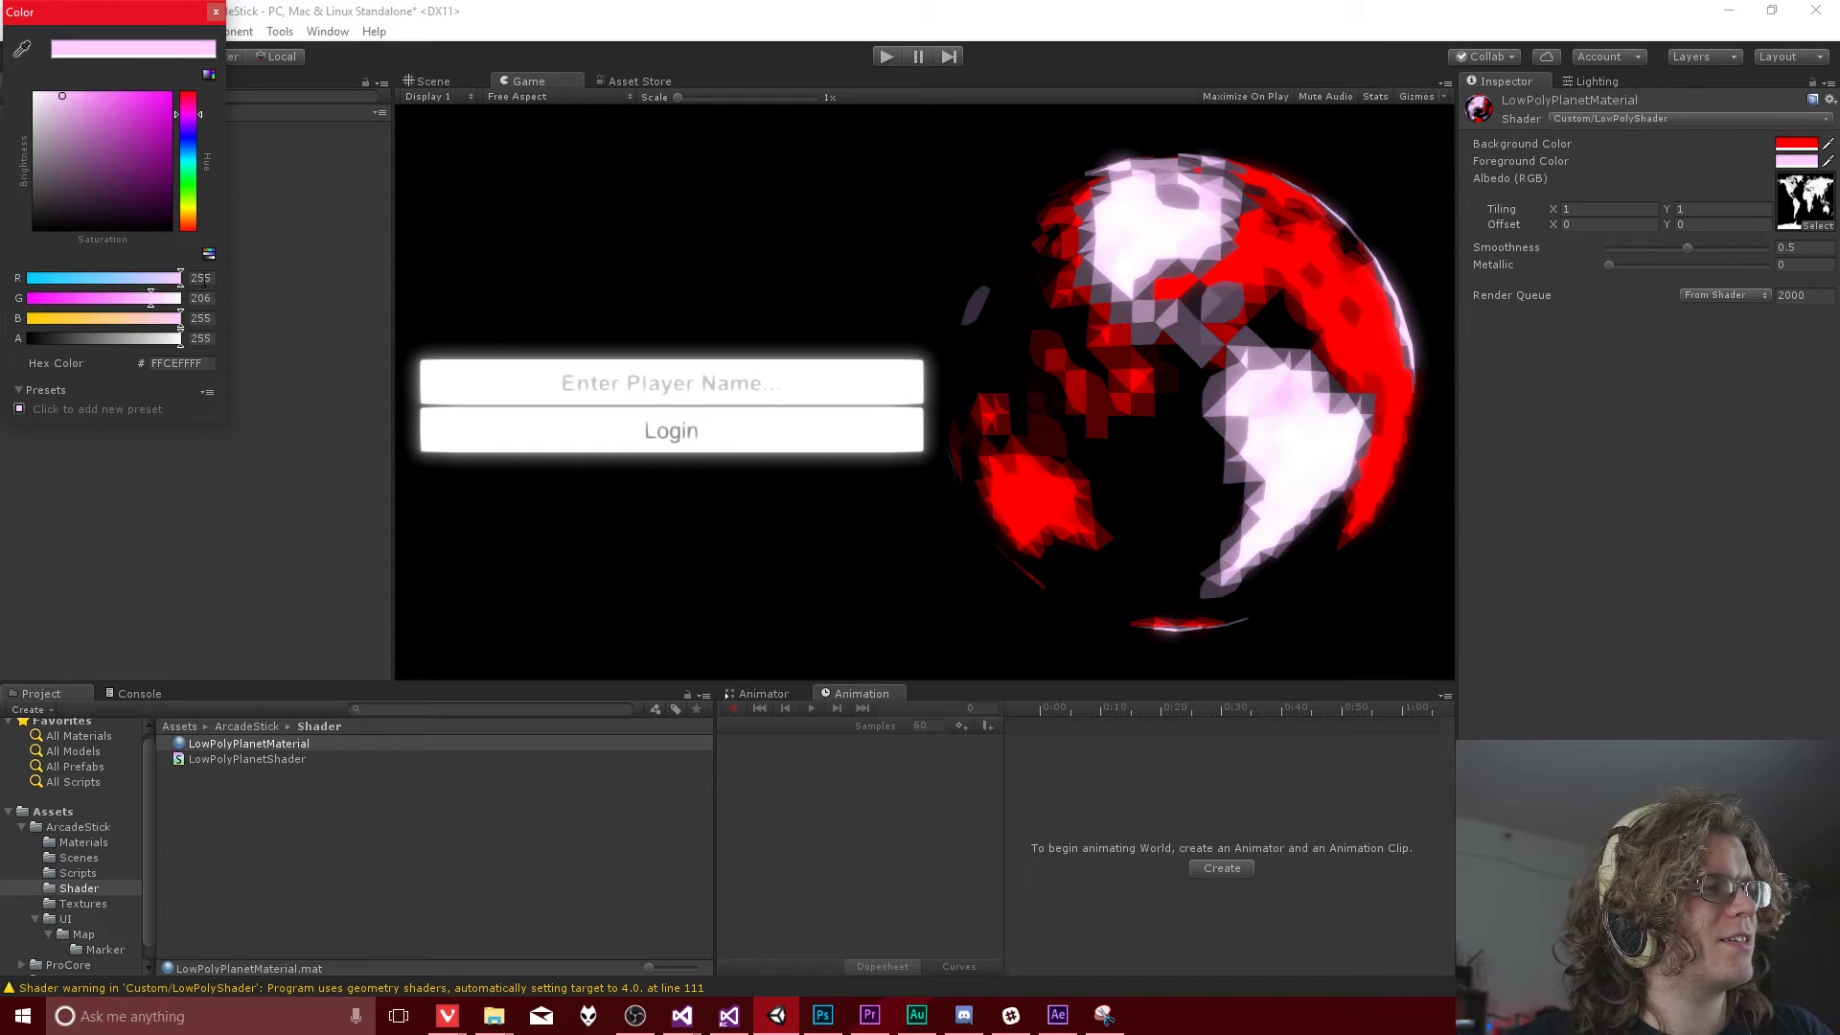
pyautogui.click(215, 14)
# Step: Switch to the ArcadeStick Visual Studio window, prefix the _BackgroundColor and _ForegroundColor shader properties with [HDR], and save the shader
pyautogui.moveTo(682, 1015)
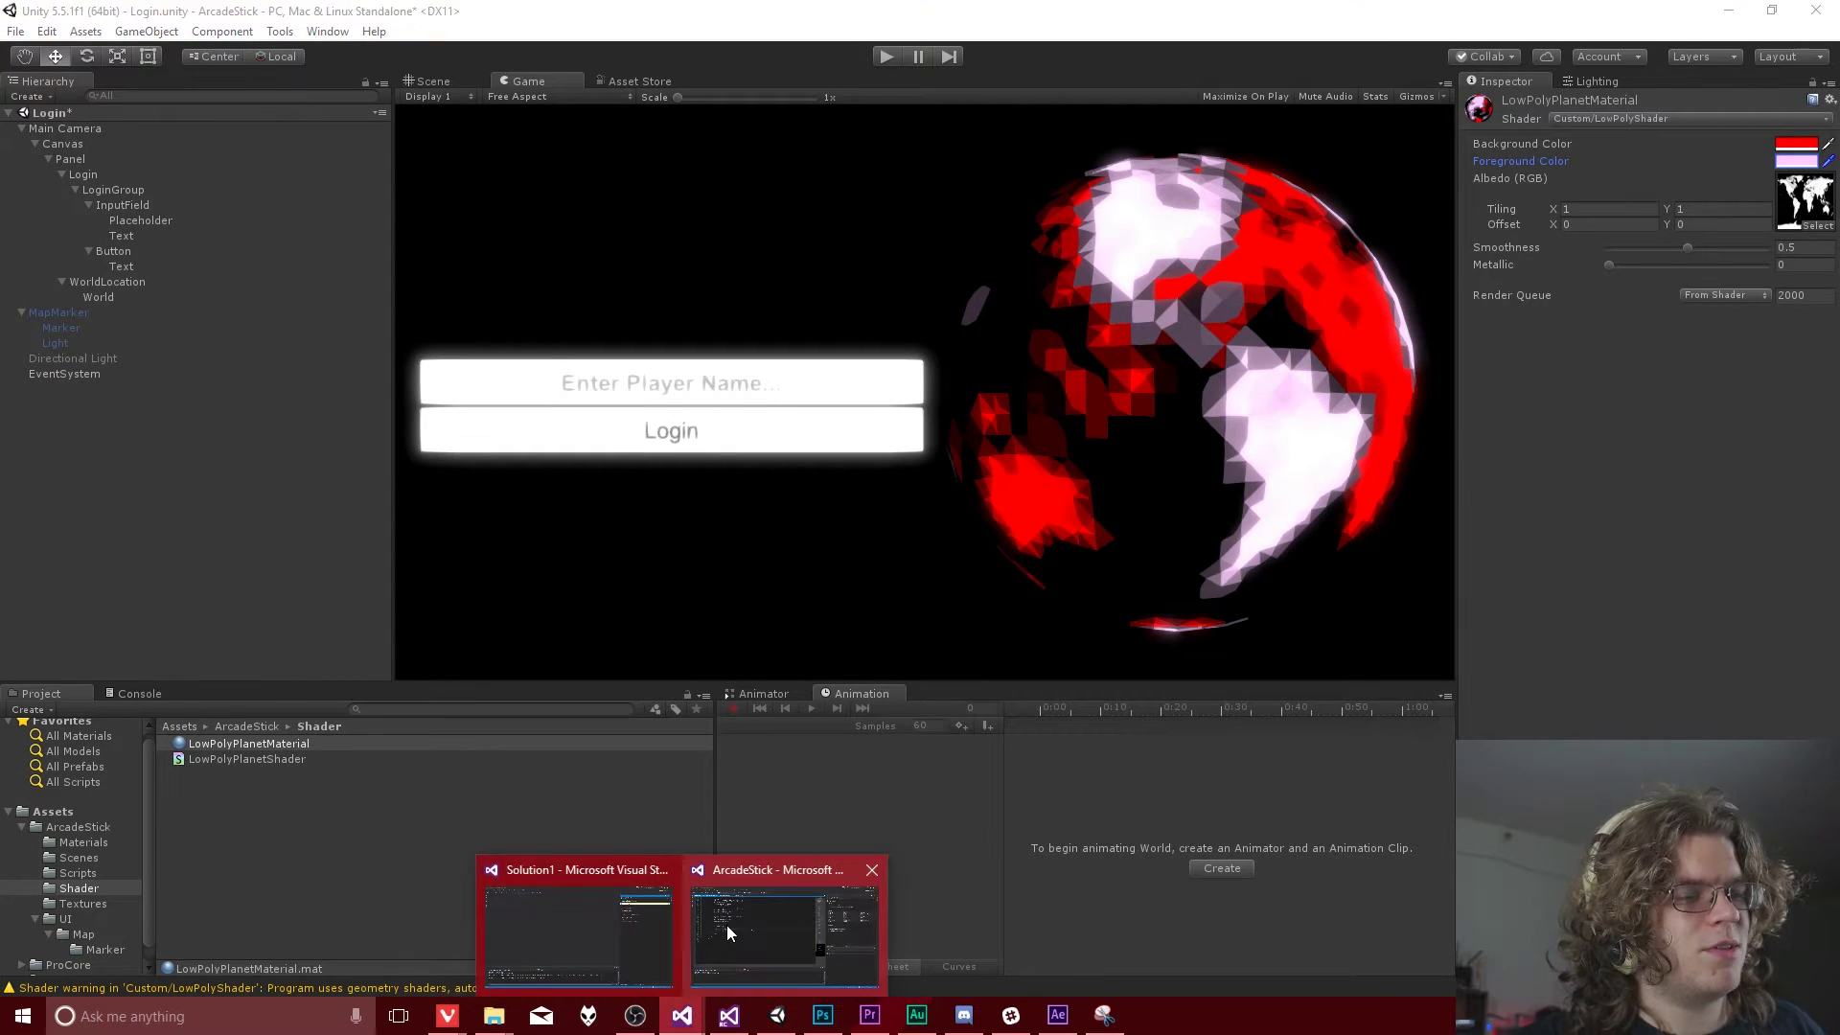
pyautogui.click(731, 935)
pyautogui.scroll(20, 461, 365)
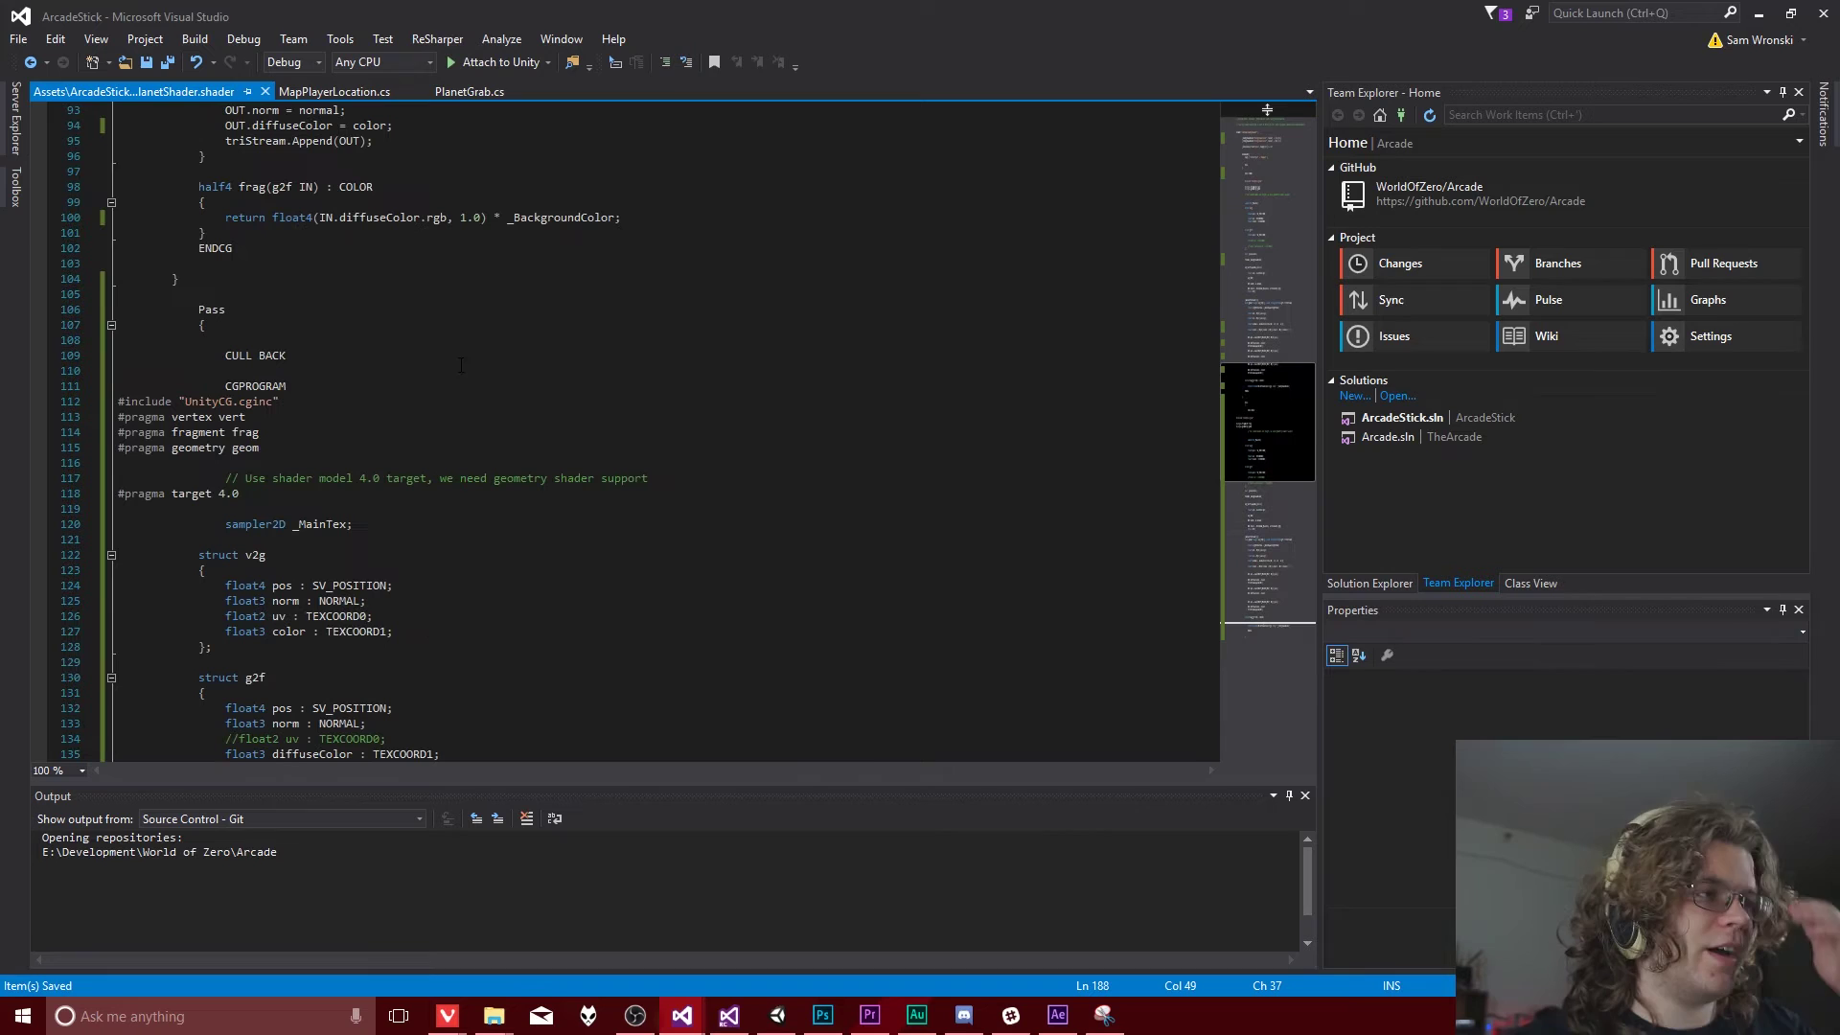
pyautogui.scroll(20, 461, 372)
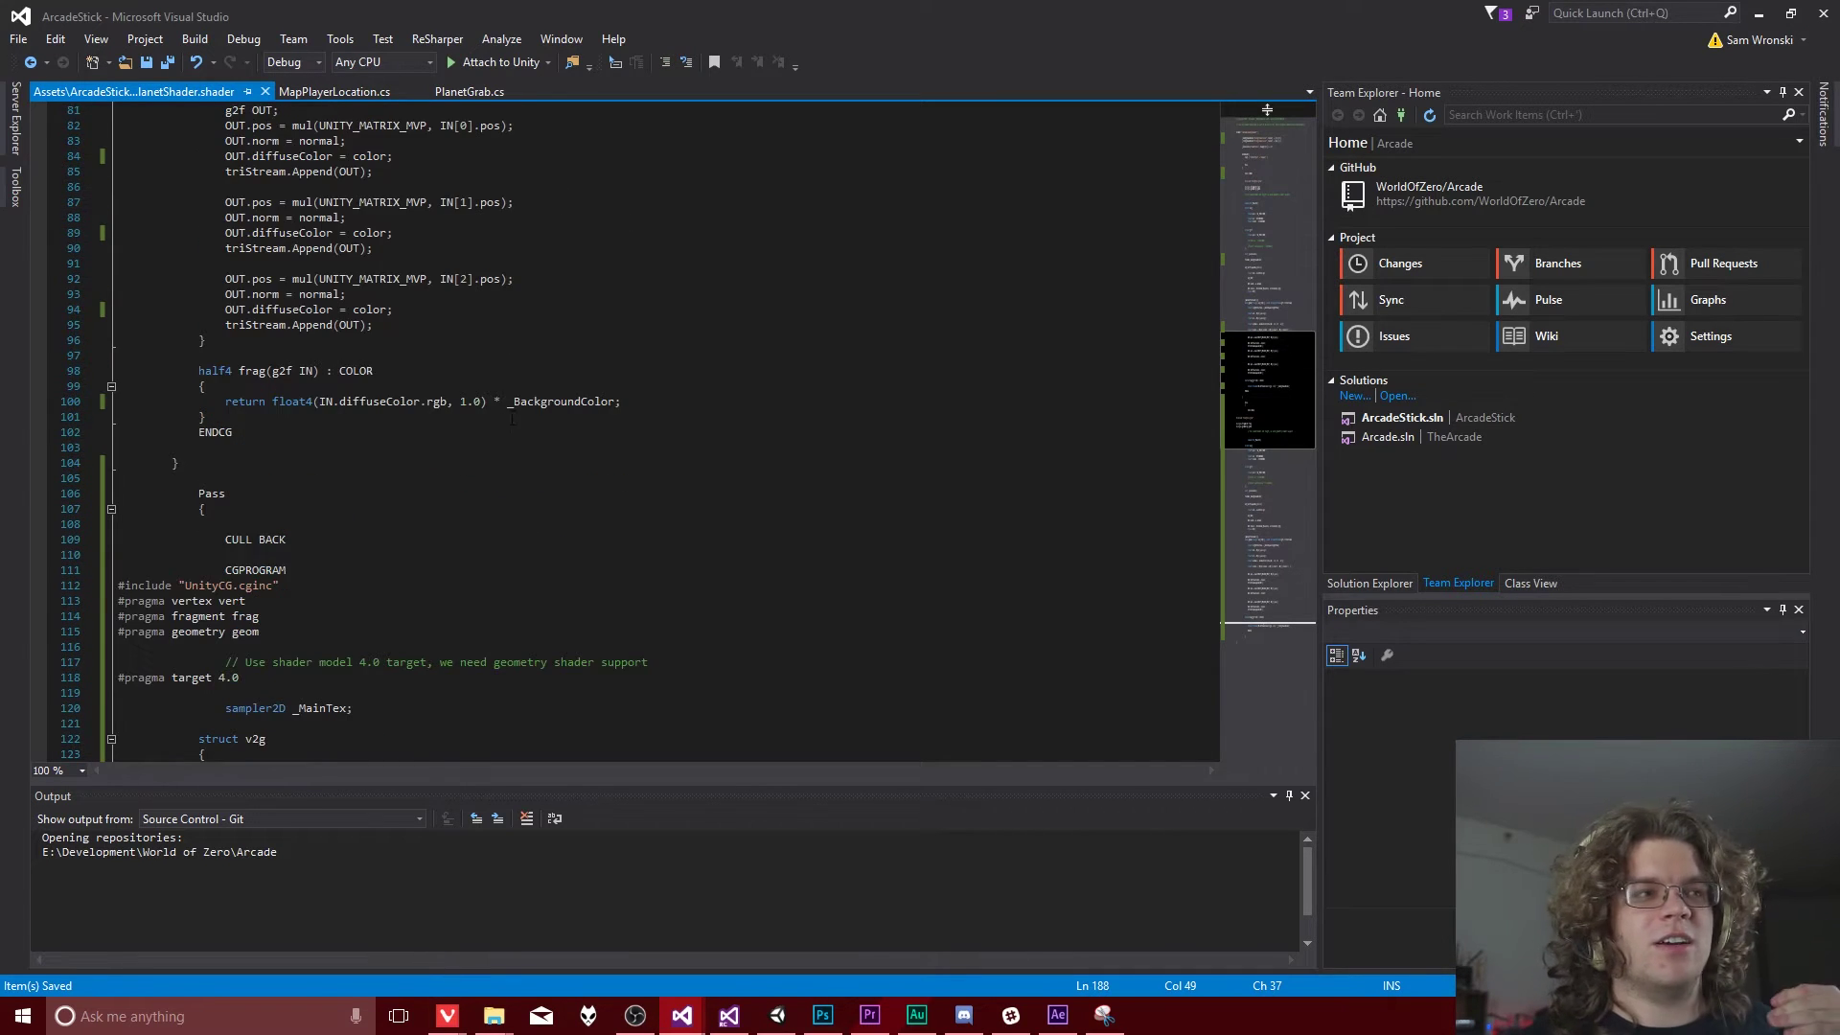
pyautogui.scroll(3, 475, 317)
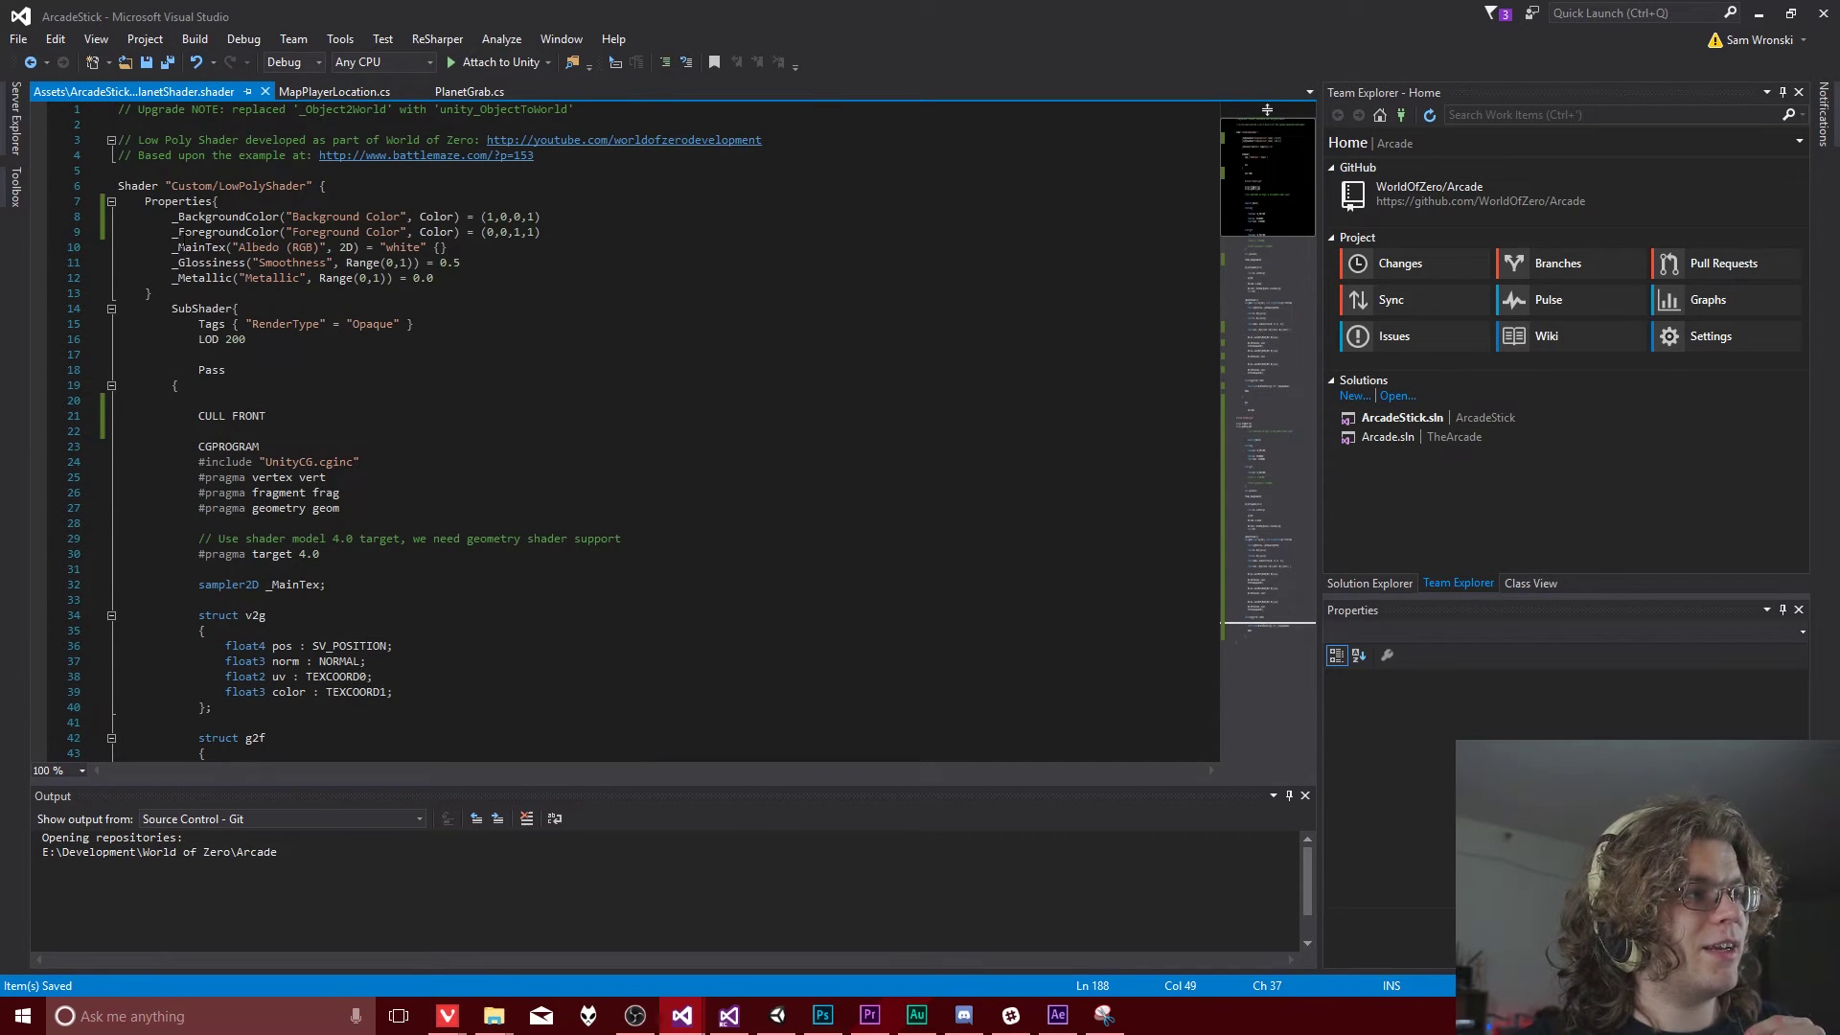
pyautogui.click(173, 216)
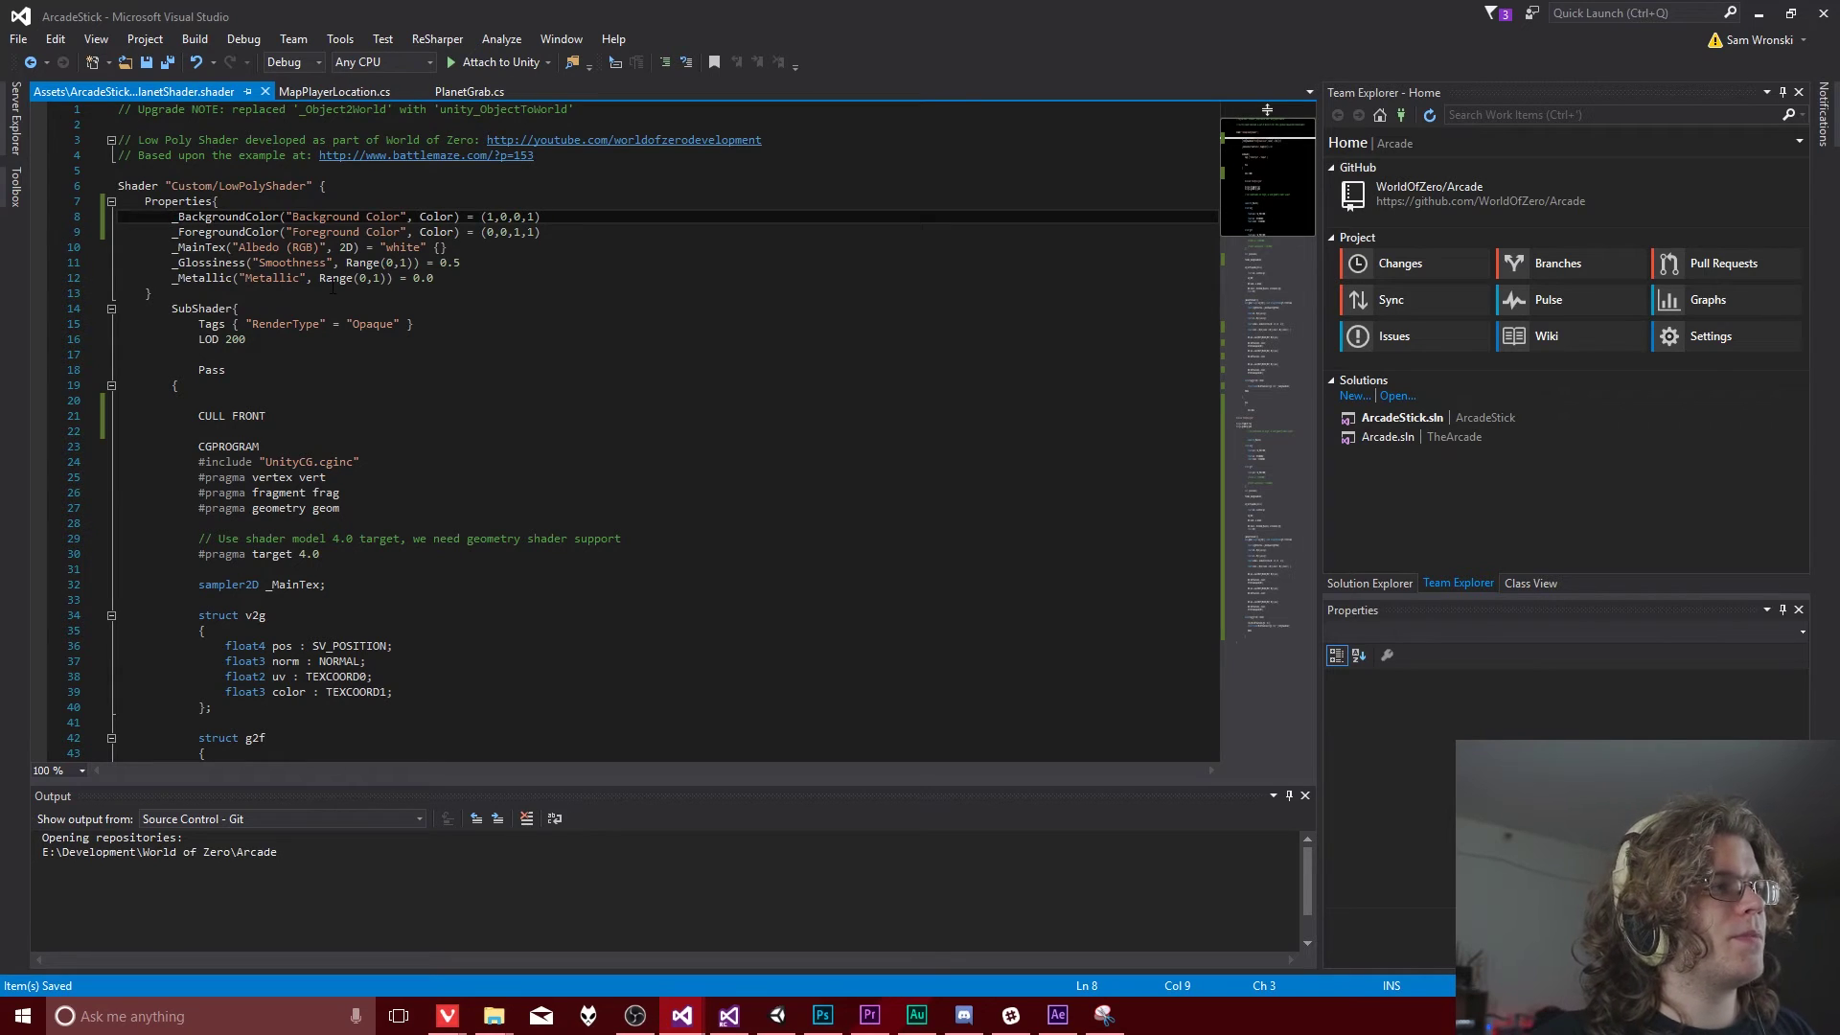
pyautogui.write('[HDR]')
pyautogui.press('Down')
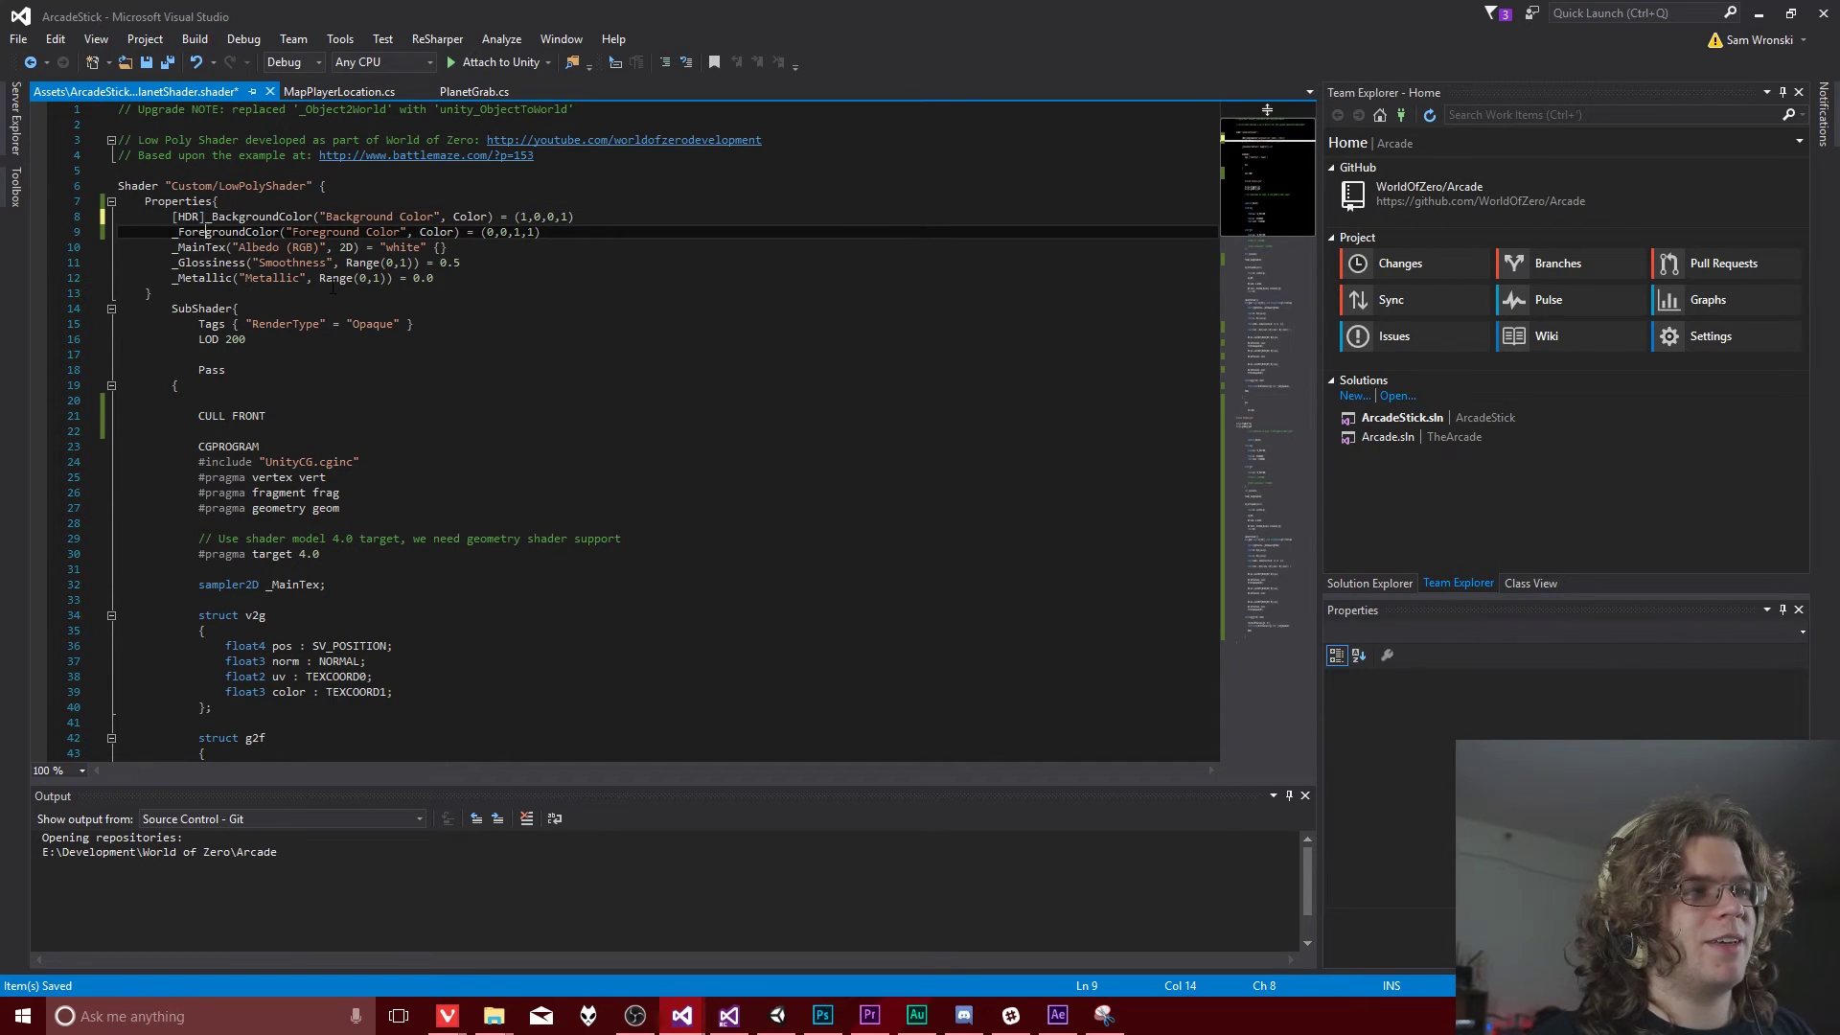
pyautogui.write('[HDR]')
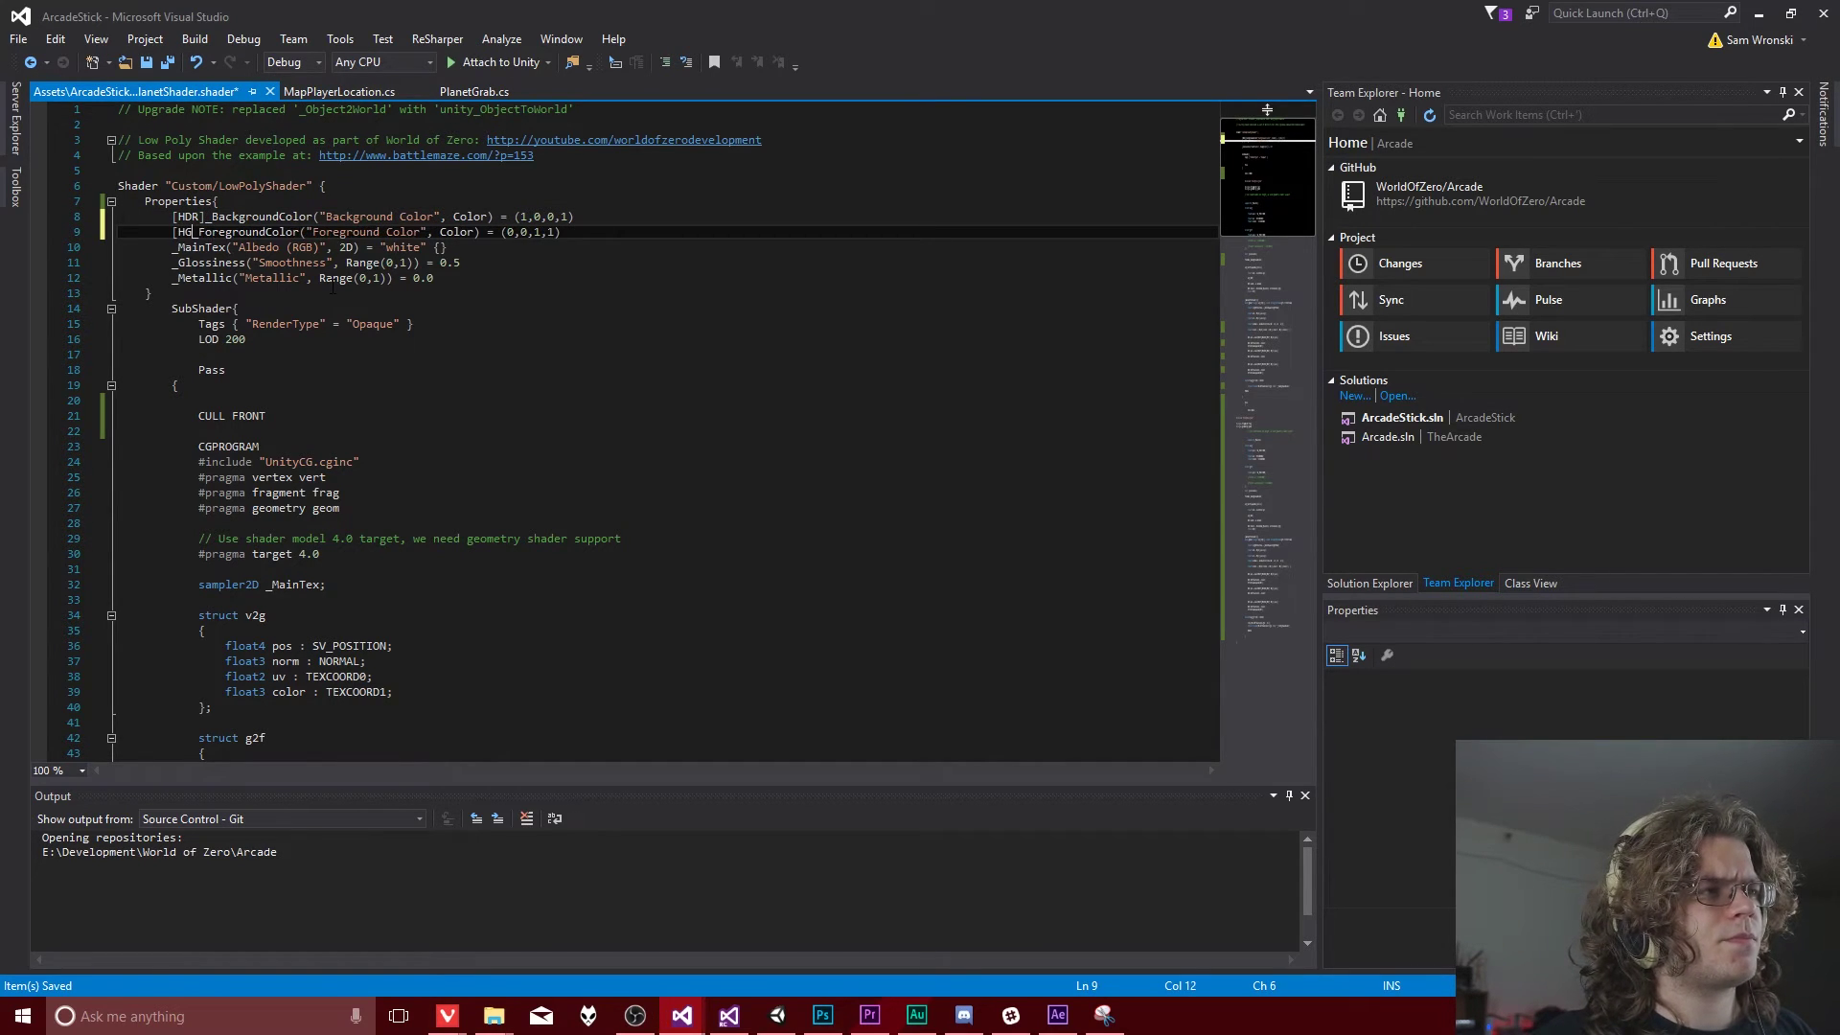
pyautogui.hotkey('ctrl', 's')
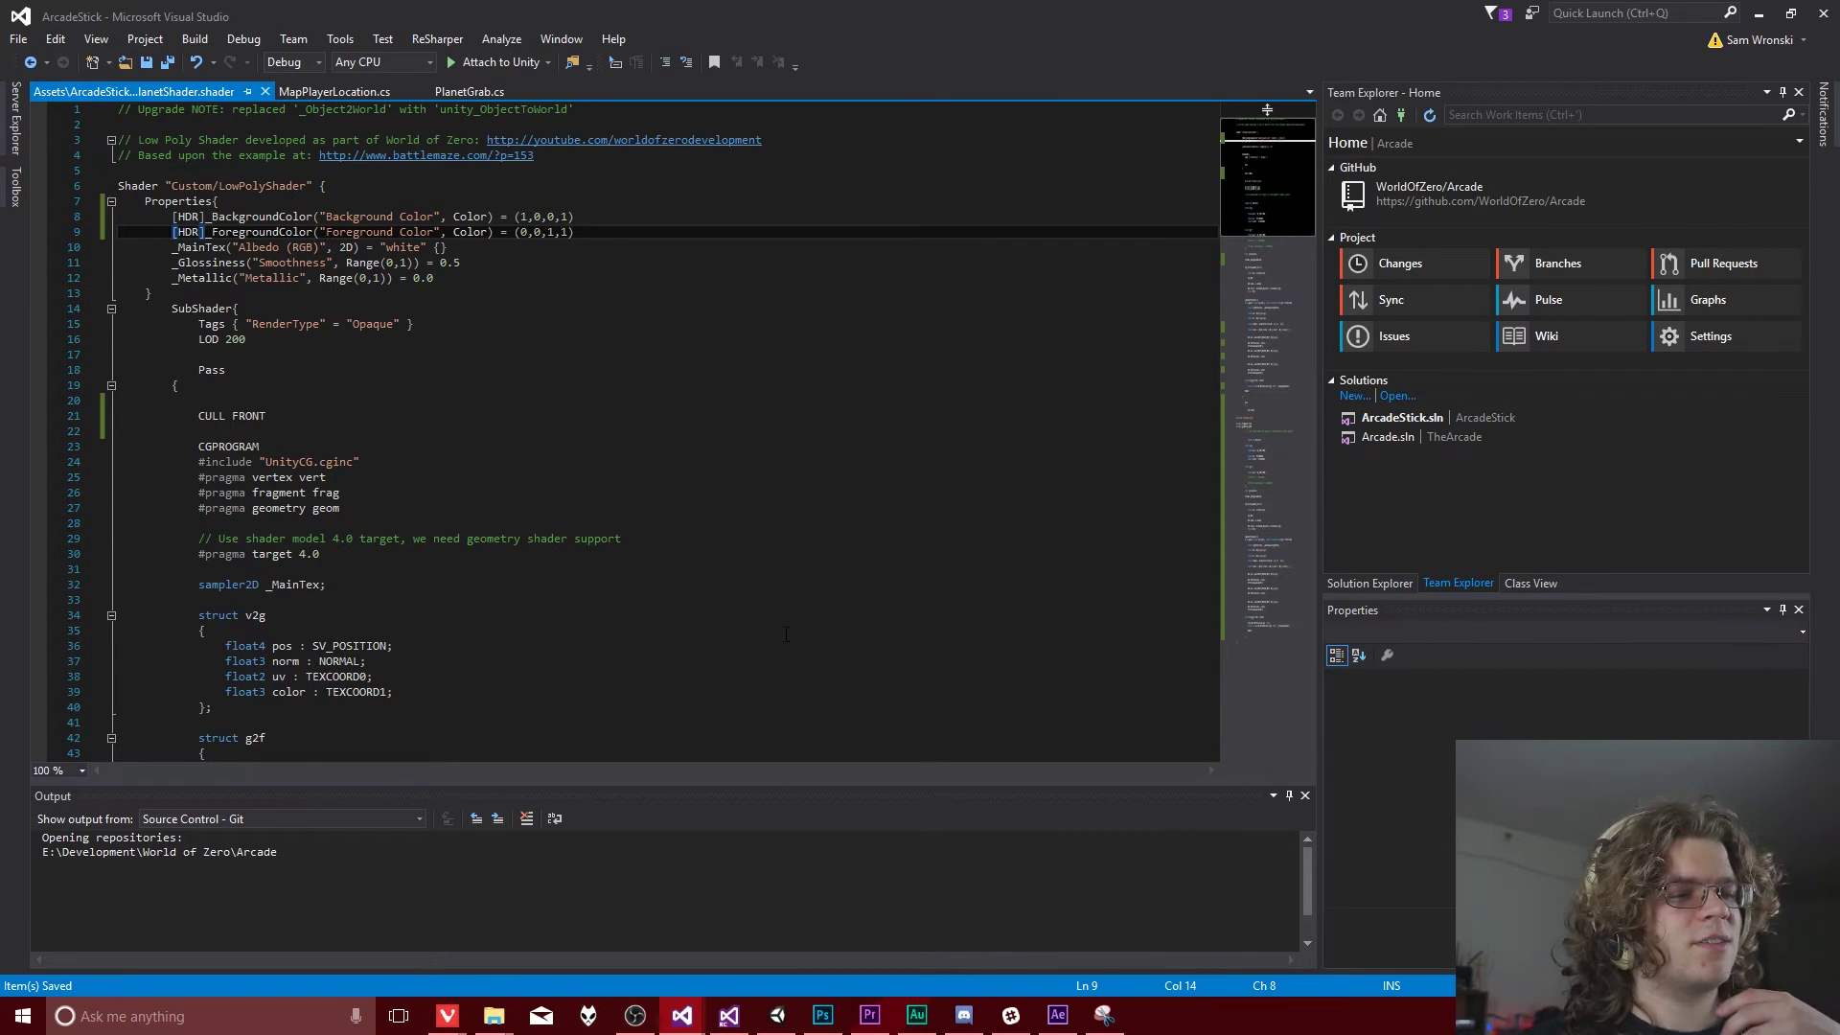
# Step: Switch to Unity and raise LowPolyPlanetMaterial's HDR Foreground Color by setting its blue value to 3
pyautogui.click(777, 1016)
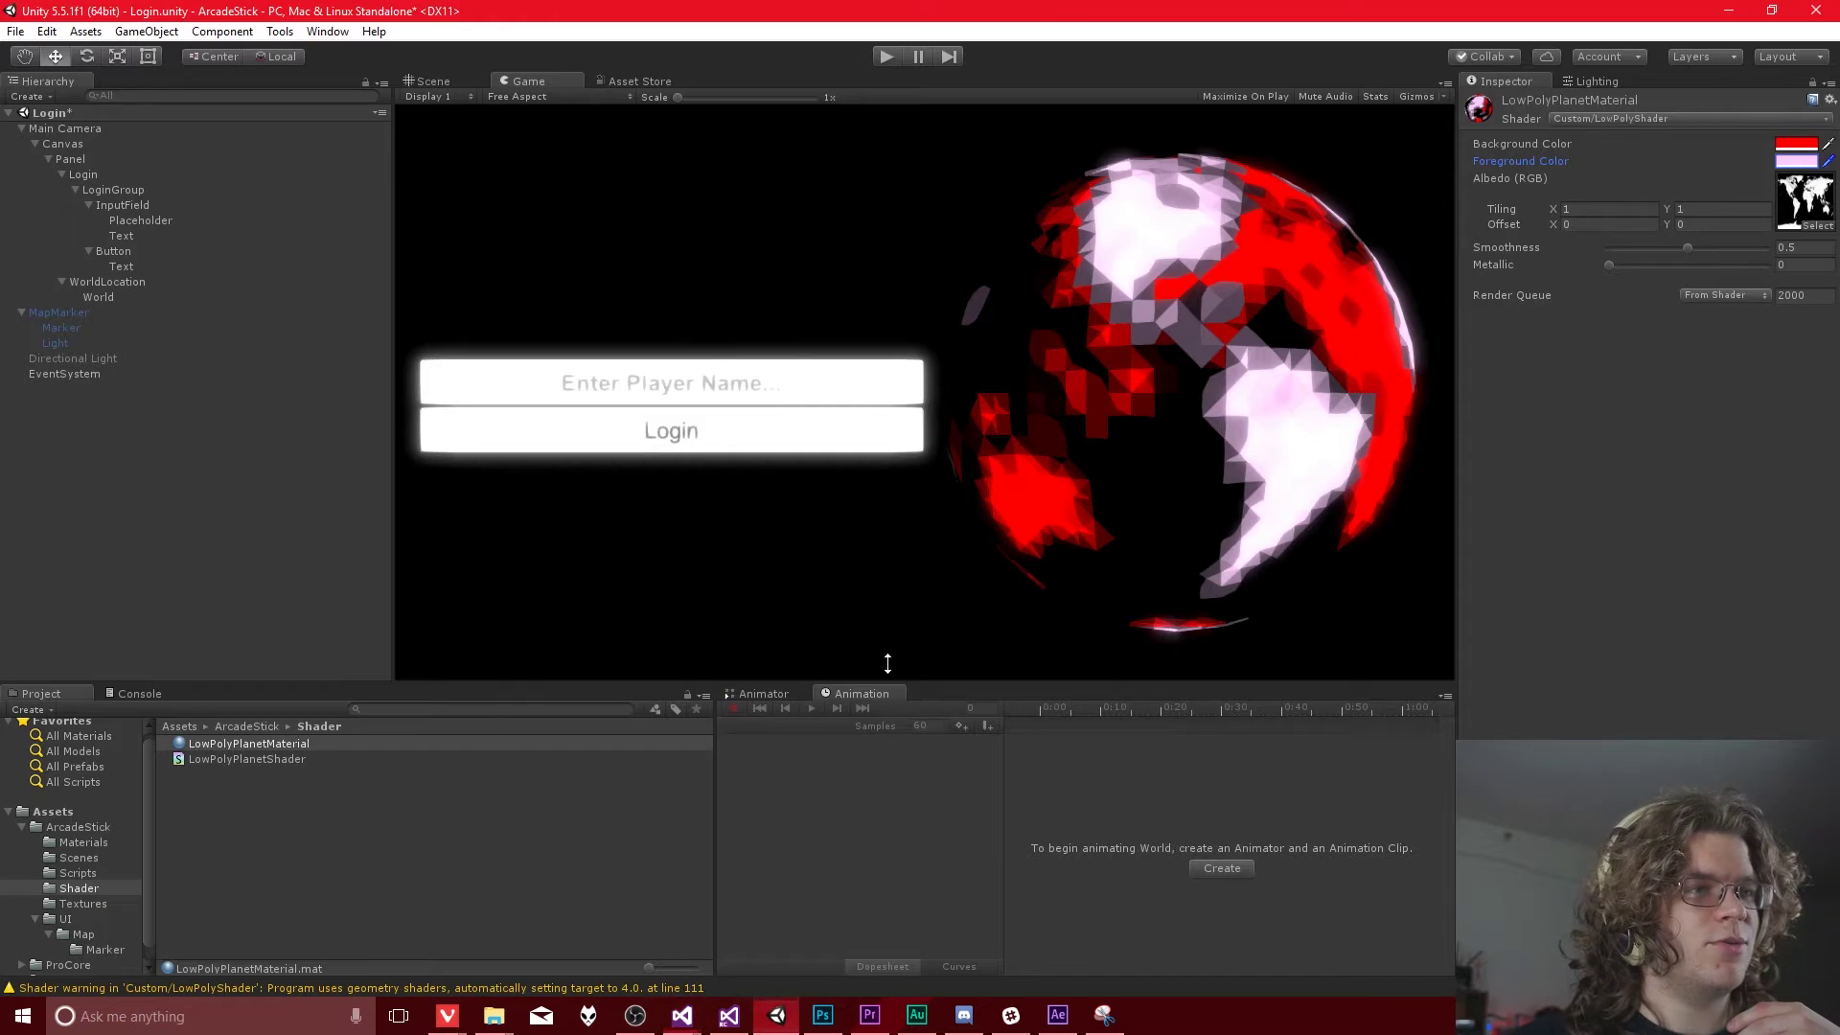
pyautogui.click(1798, 161)
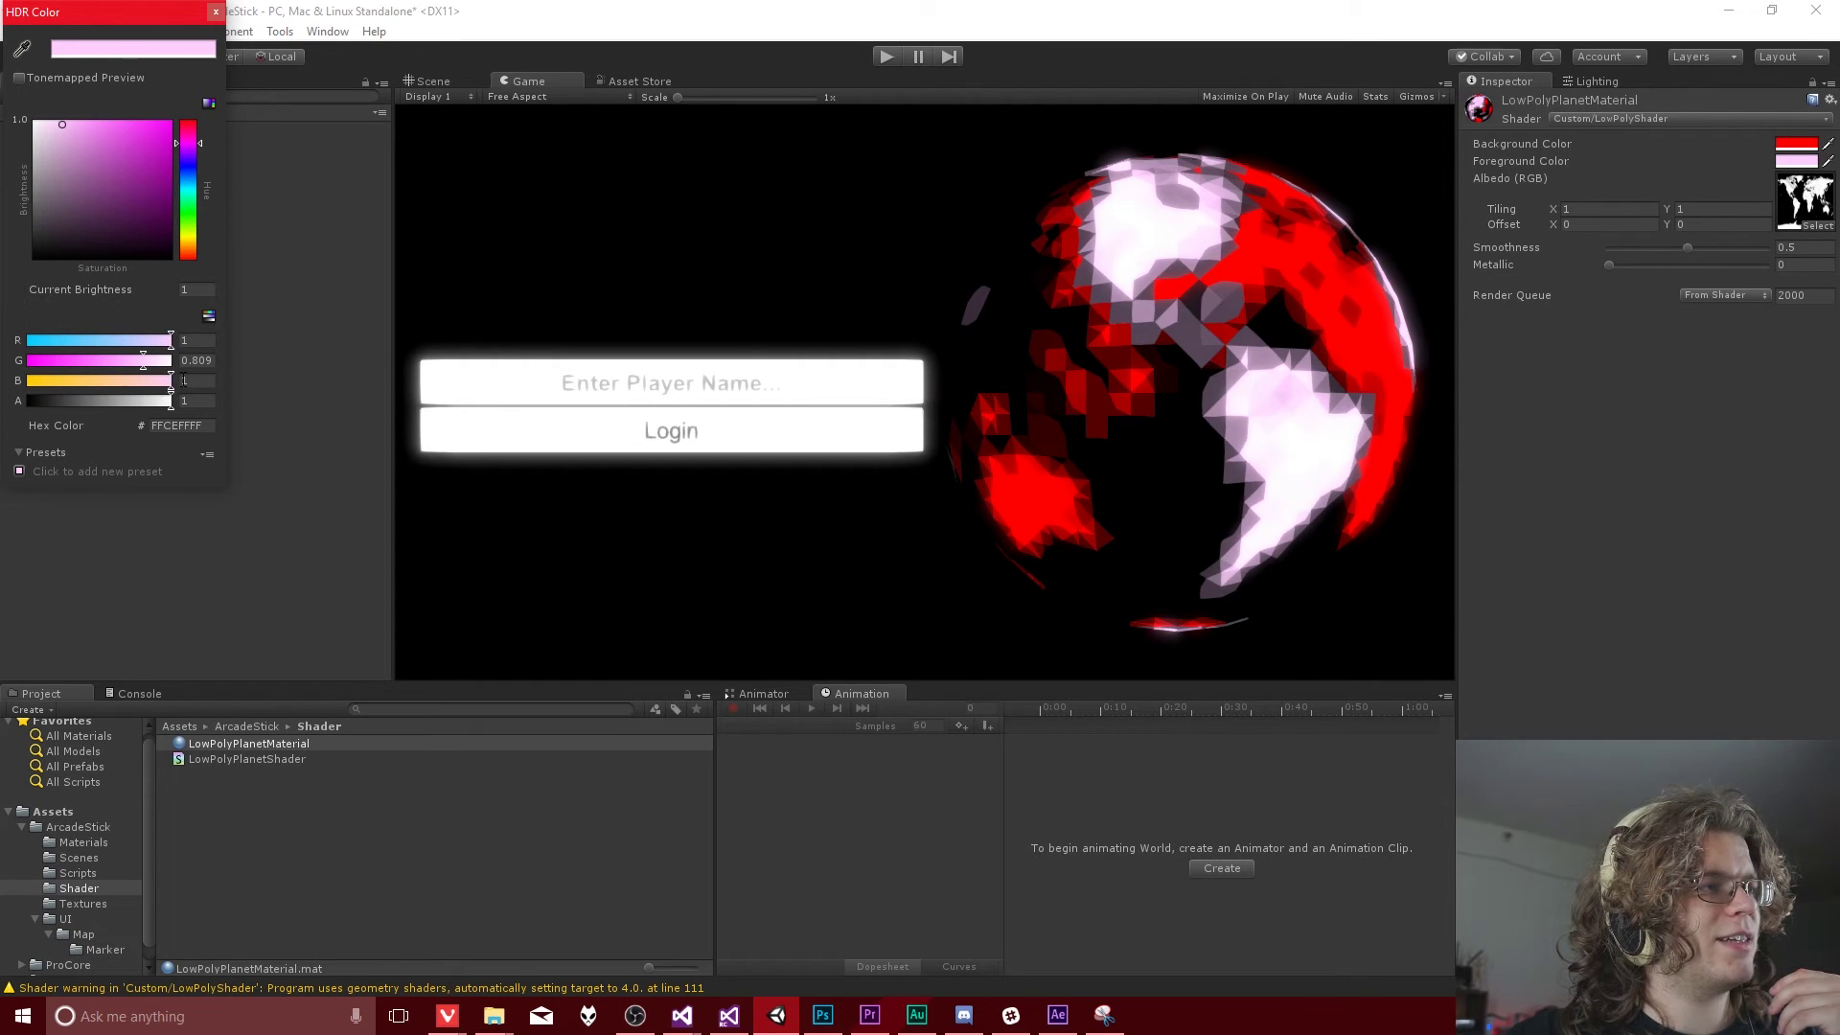
pyautogui.click(184, 380)
pyautogui.write('3')
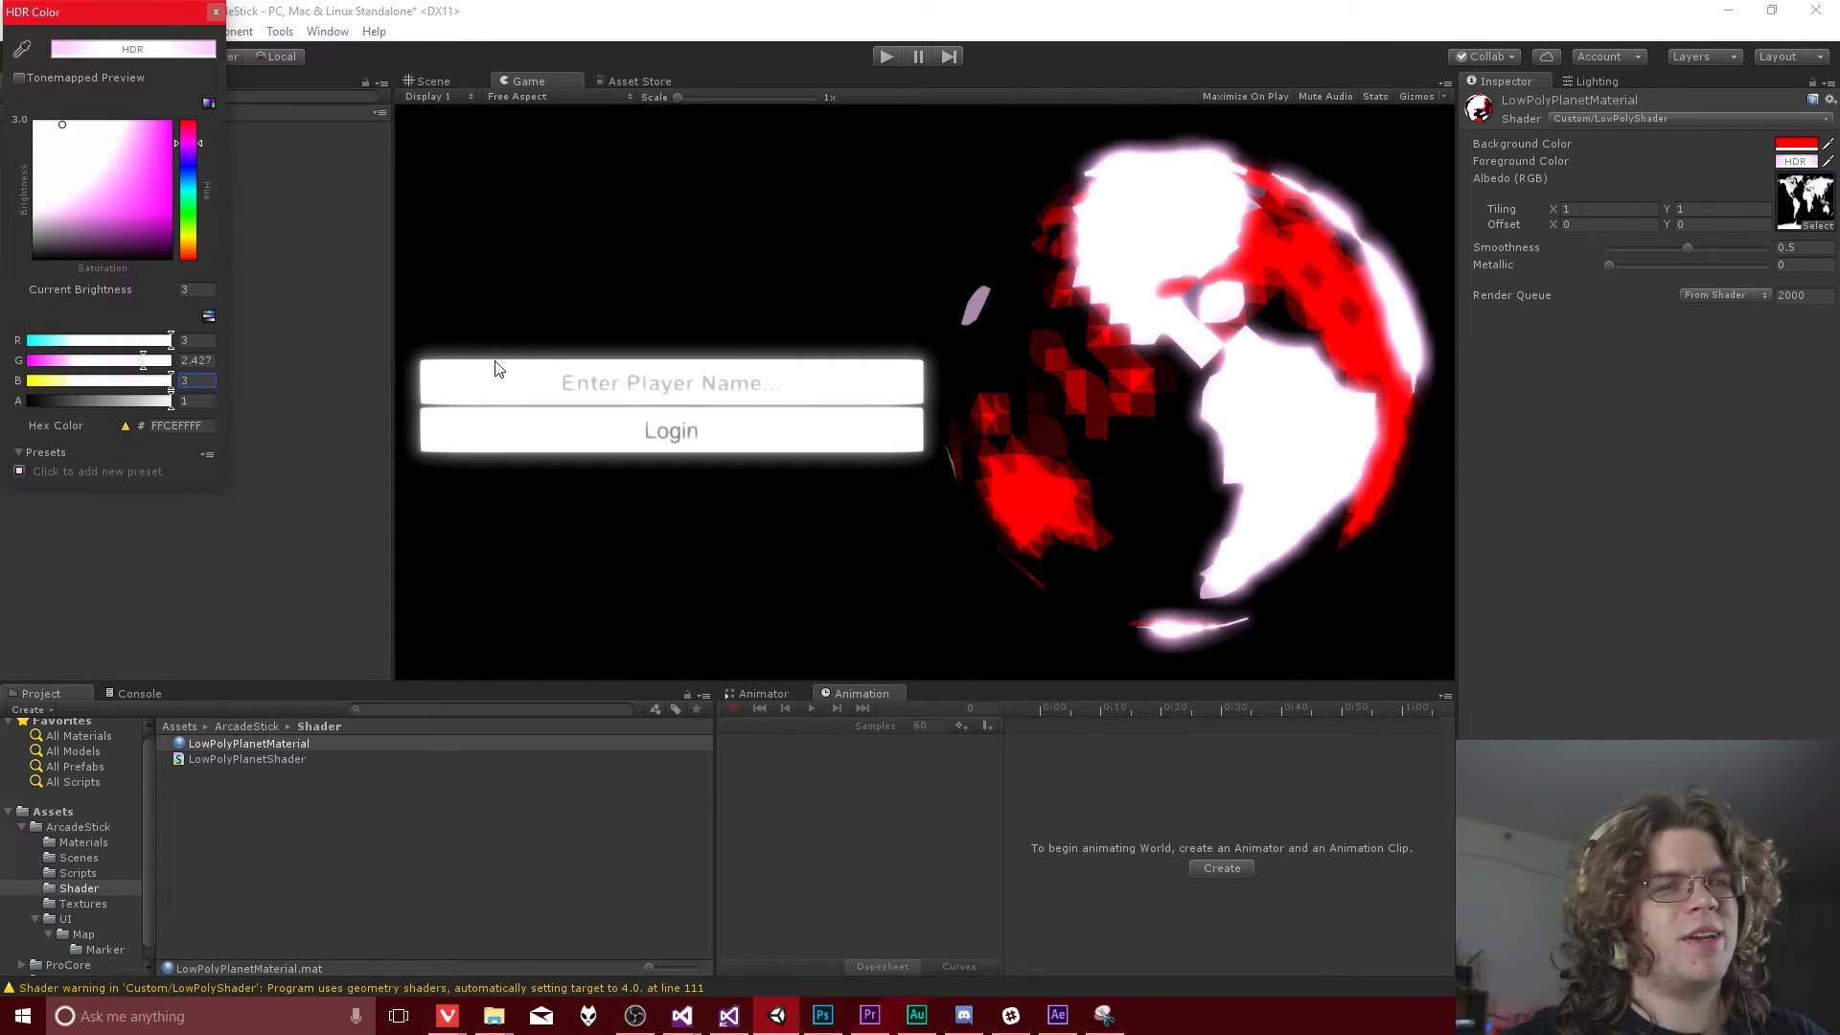
pyautogui.click(1203, 403)
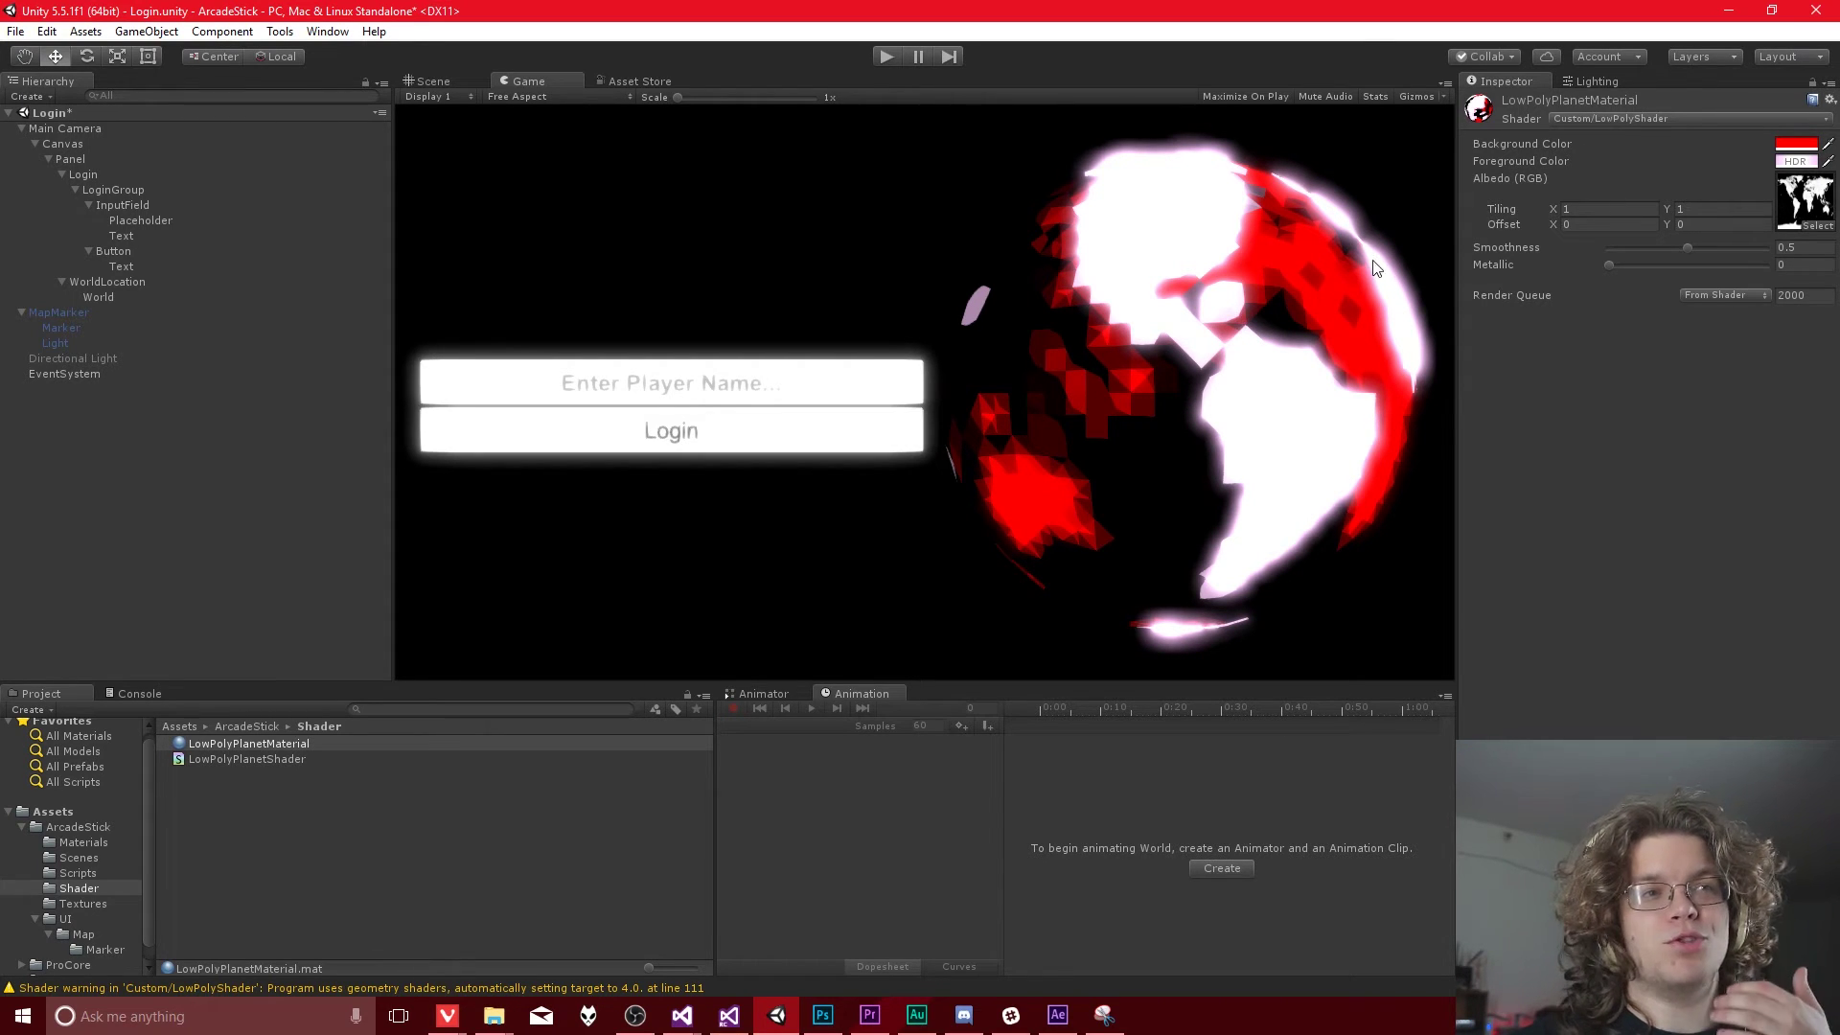
# Step: Run the scene in play mode and lower the Foreground Color's current brightness to about 1.036
pyautogui.click(889, 59)
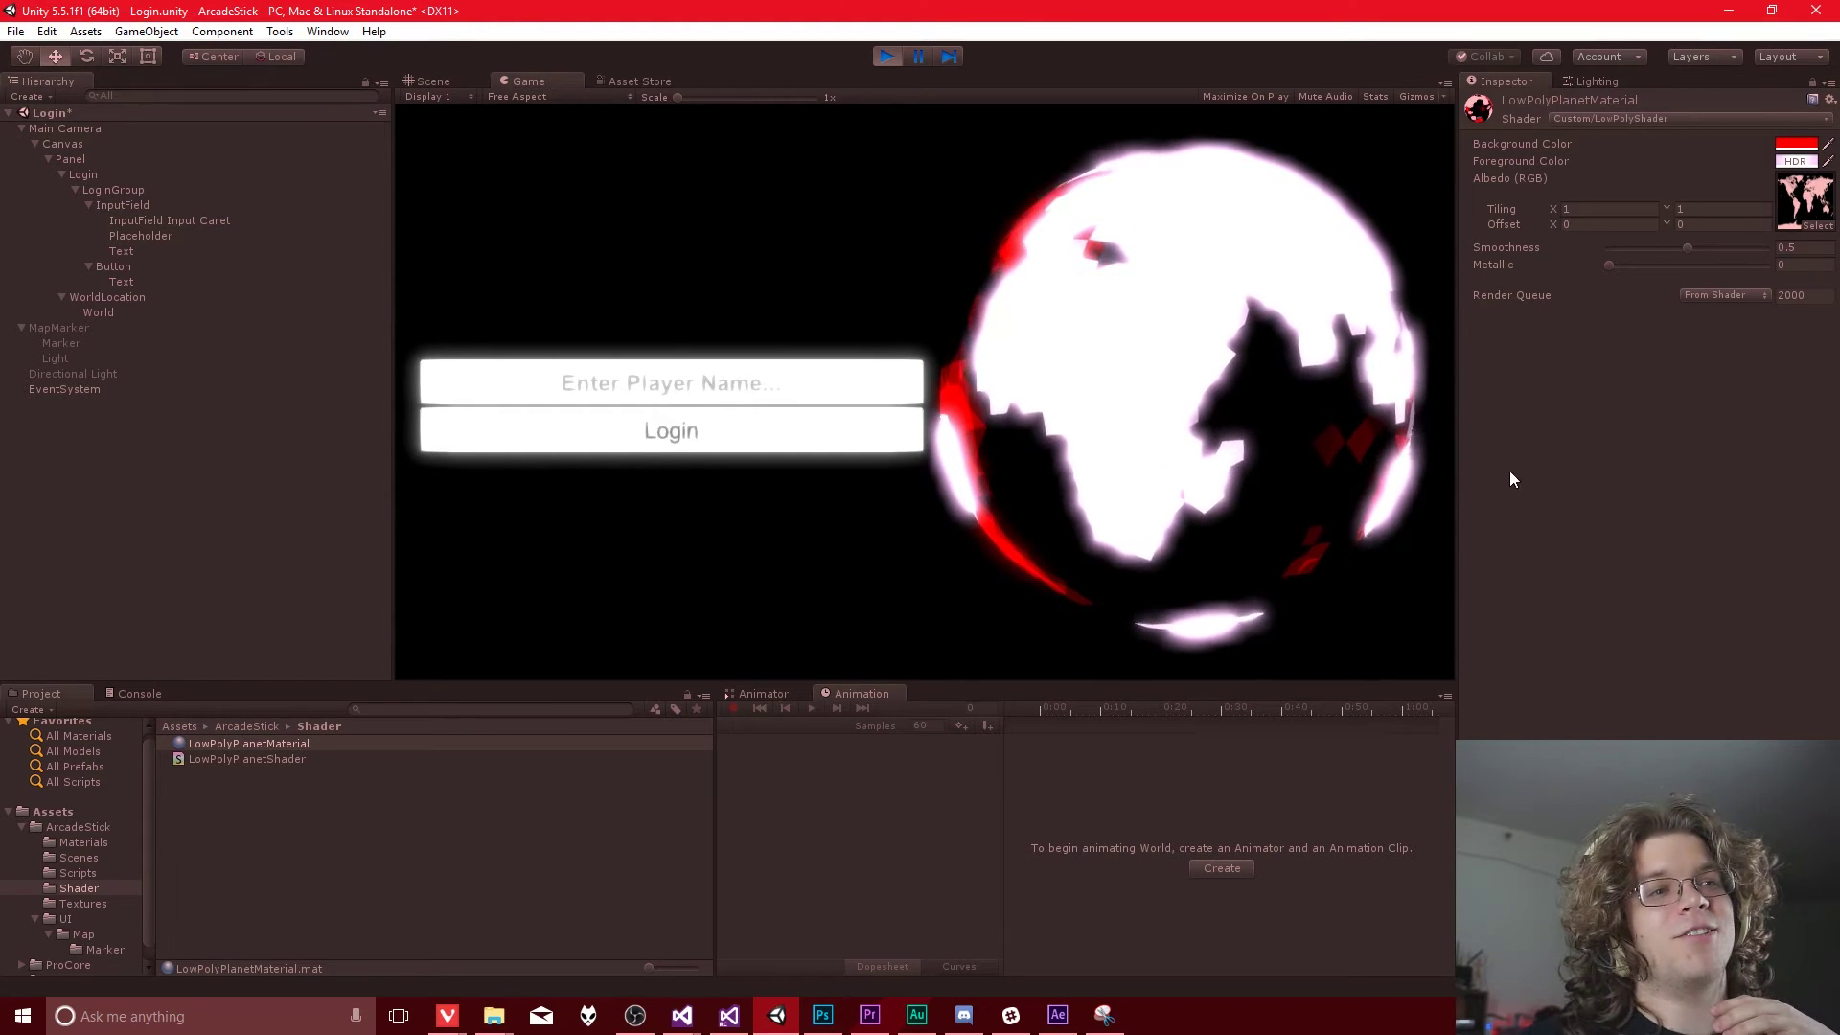
pyautogui.click(1796, 162)
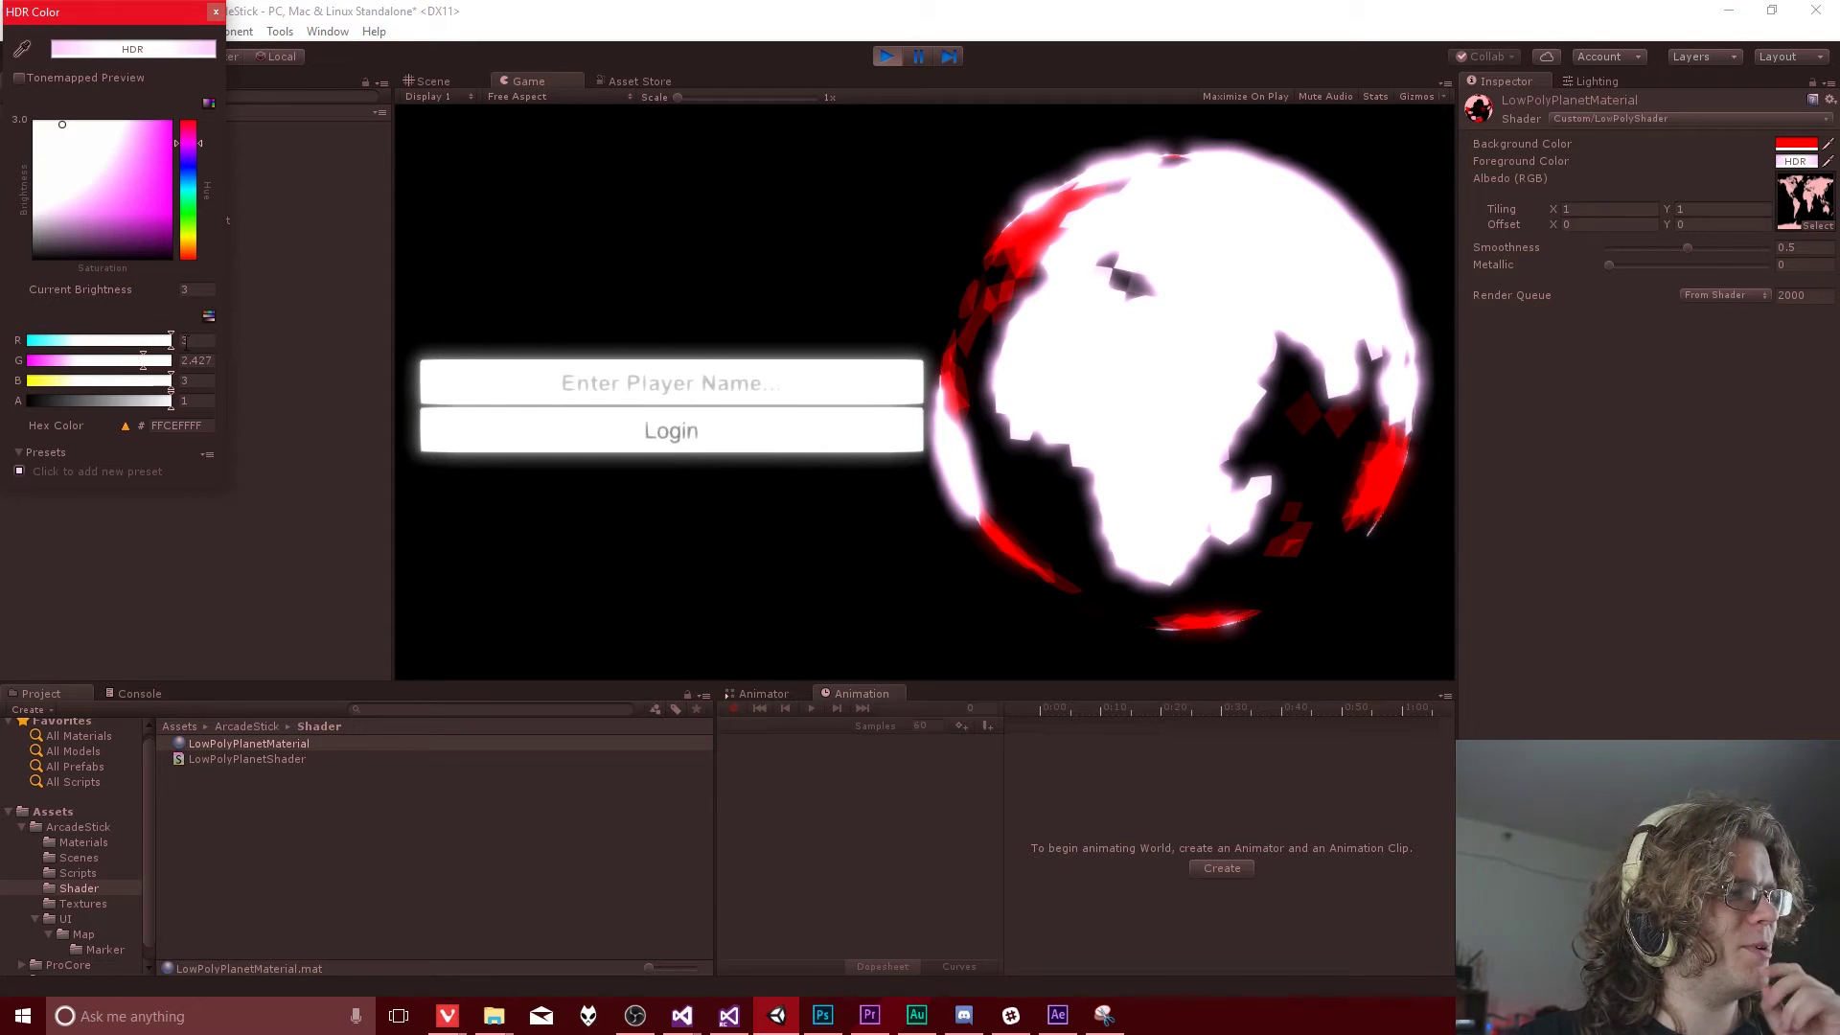
pyautogui.click(199, 341)
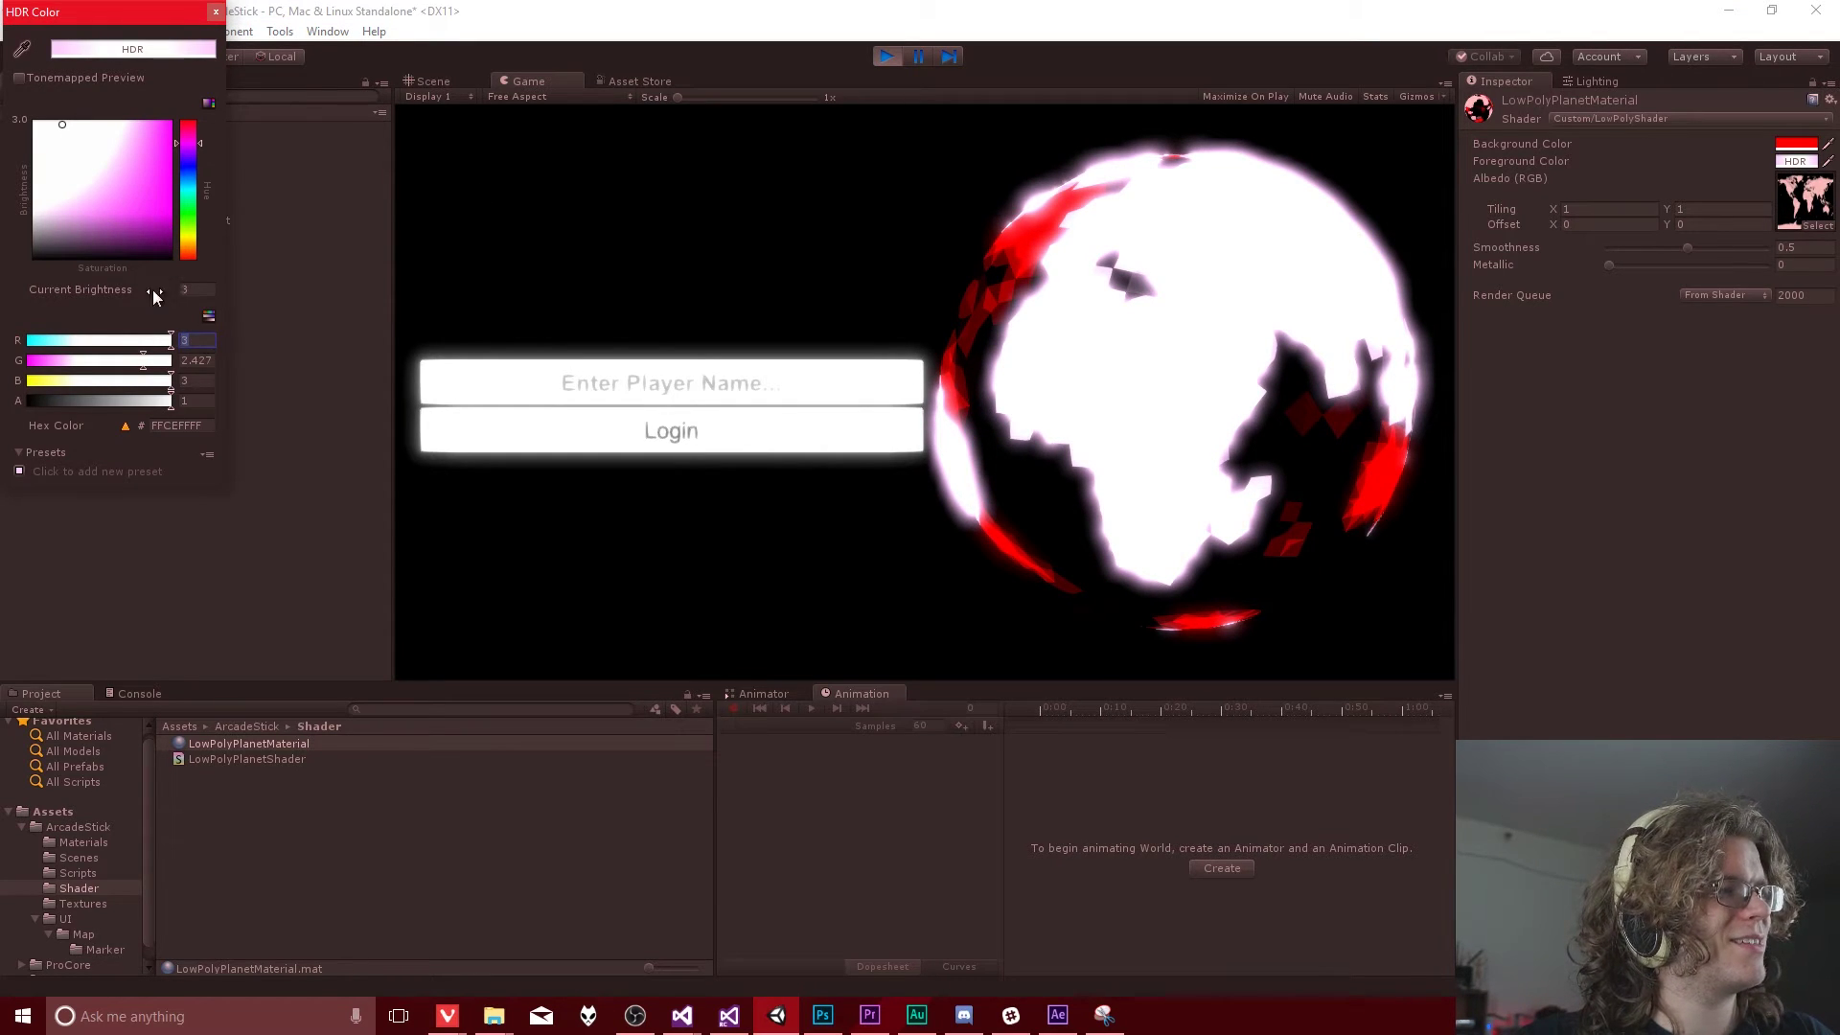
pyautogui.moveTo(153, 297); pyautogui.dragTo(1602, 274)
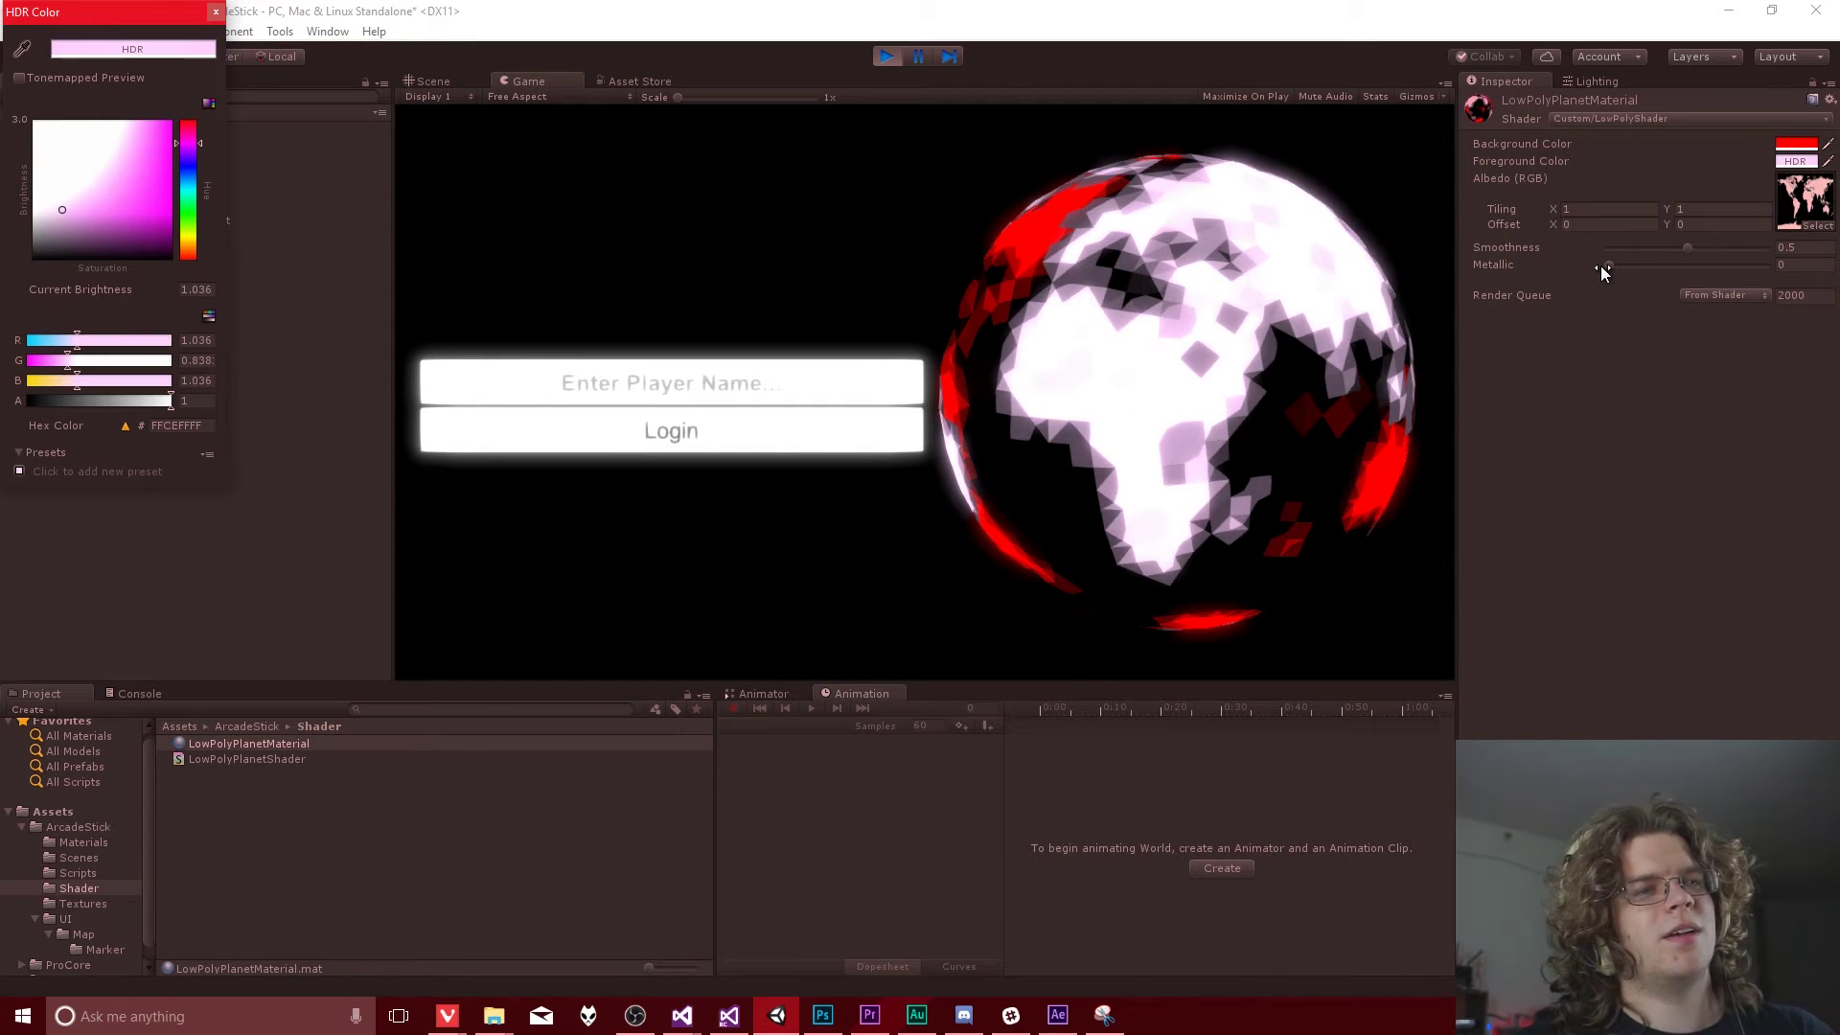
pyautogui.click(1198, 299)
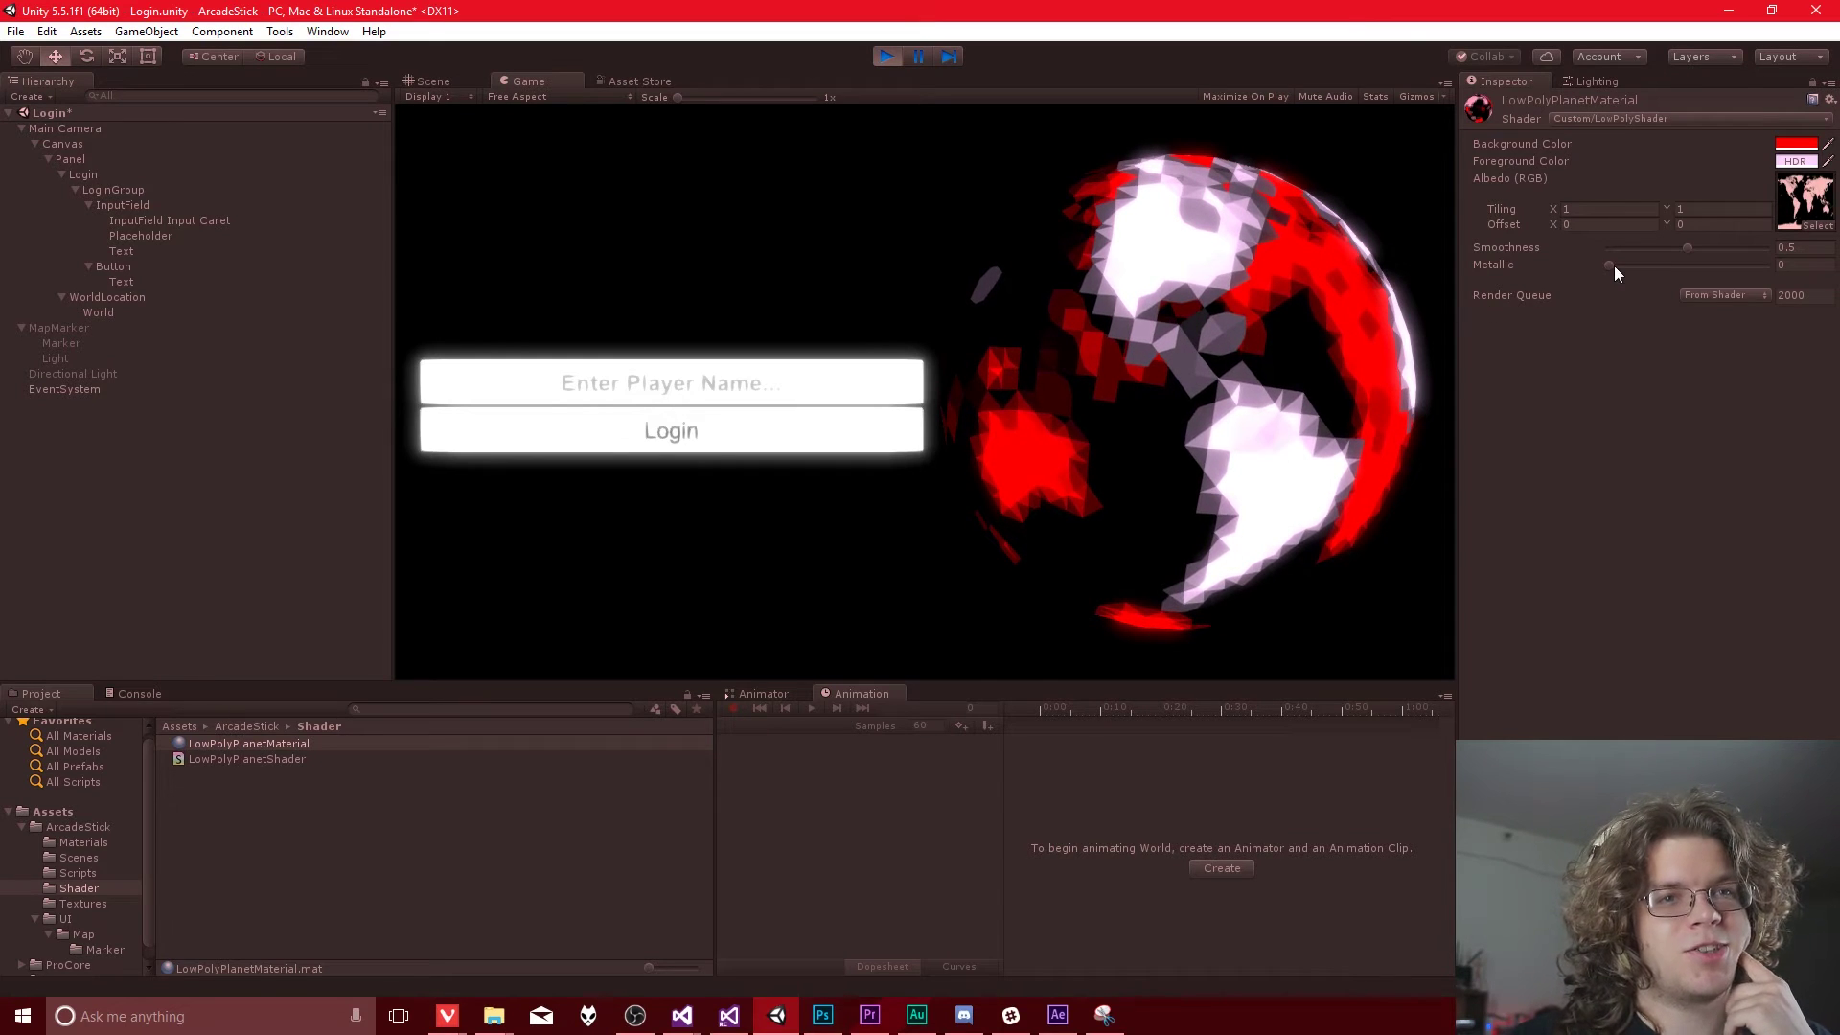
# Step: Adjust the material's Metallic value to about 0.231 and stop play mode
pyautogui.moveTo(1612, 266); pyautogui.dragTo(1693, 247)
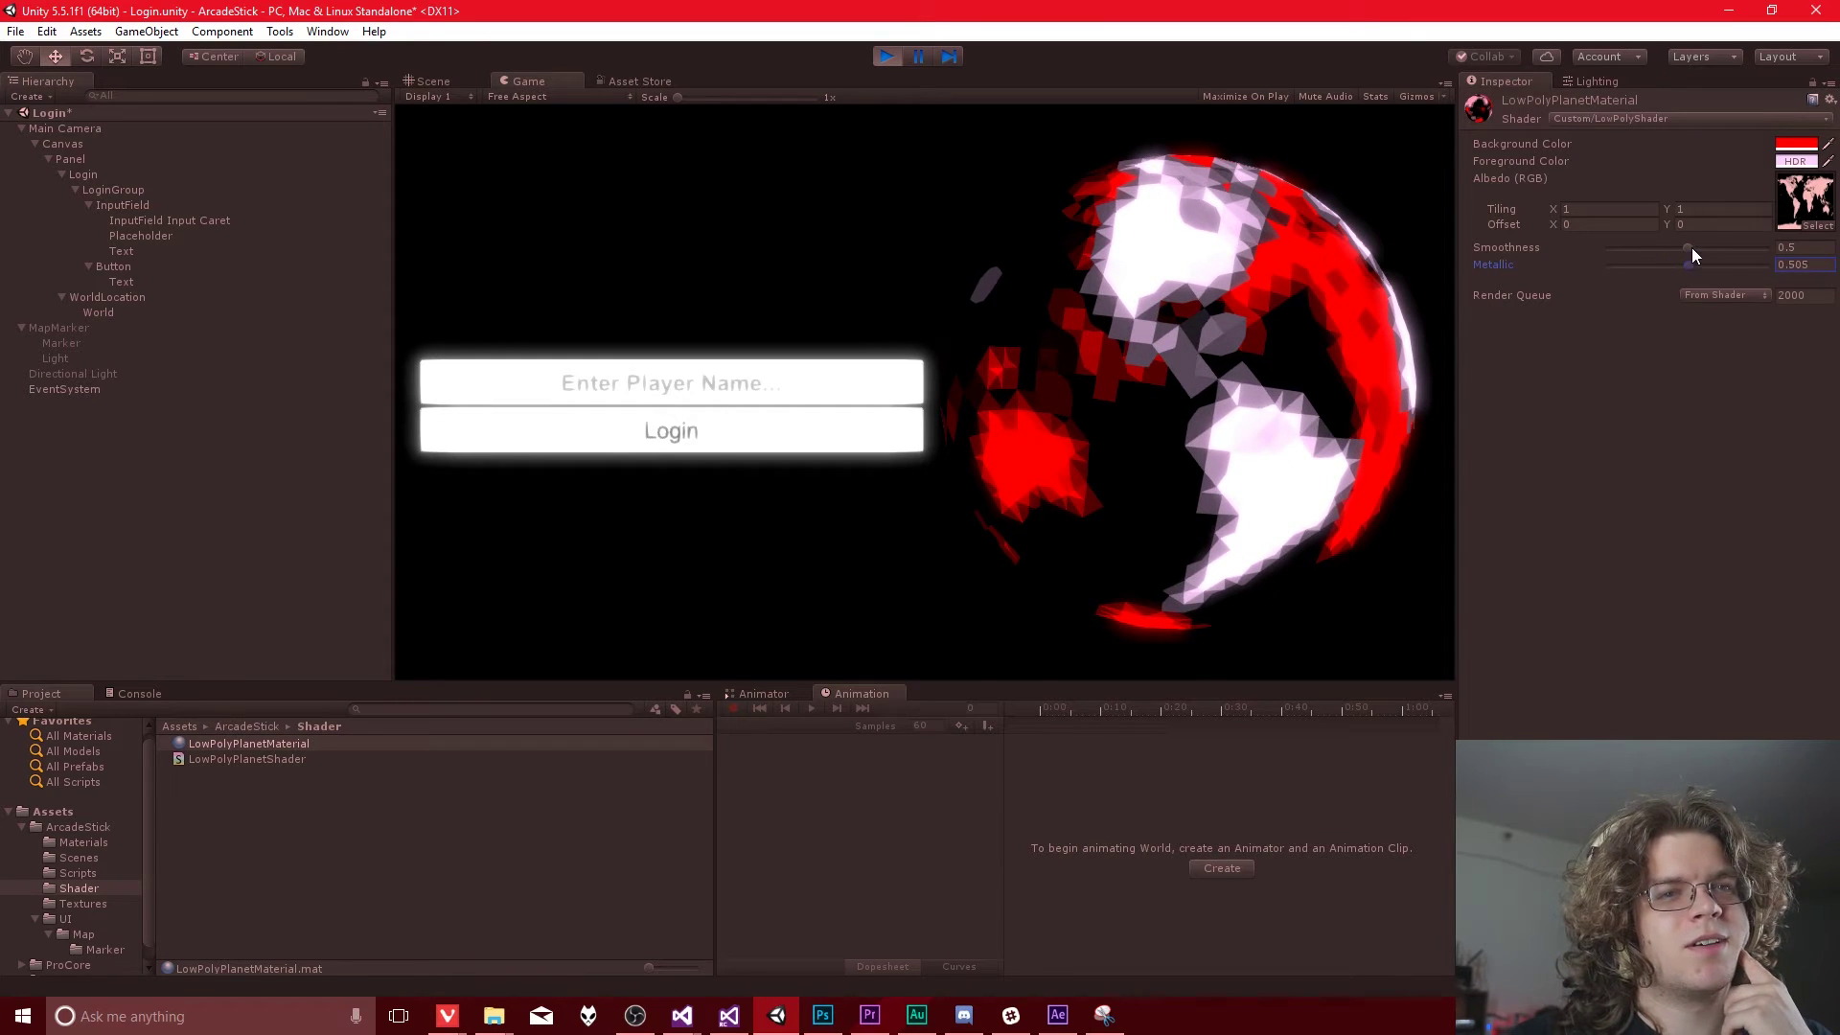
pyautogui.click(886, 57)
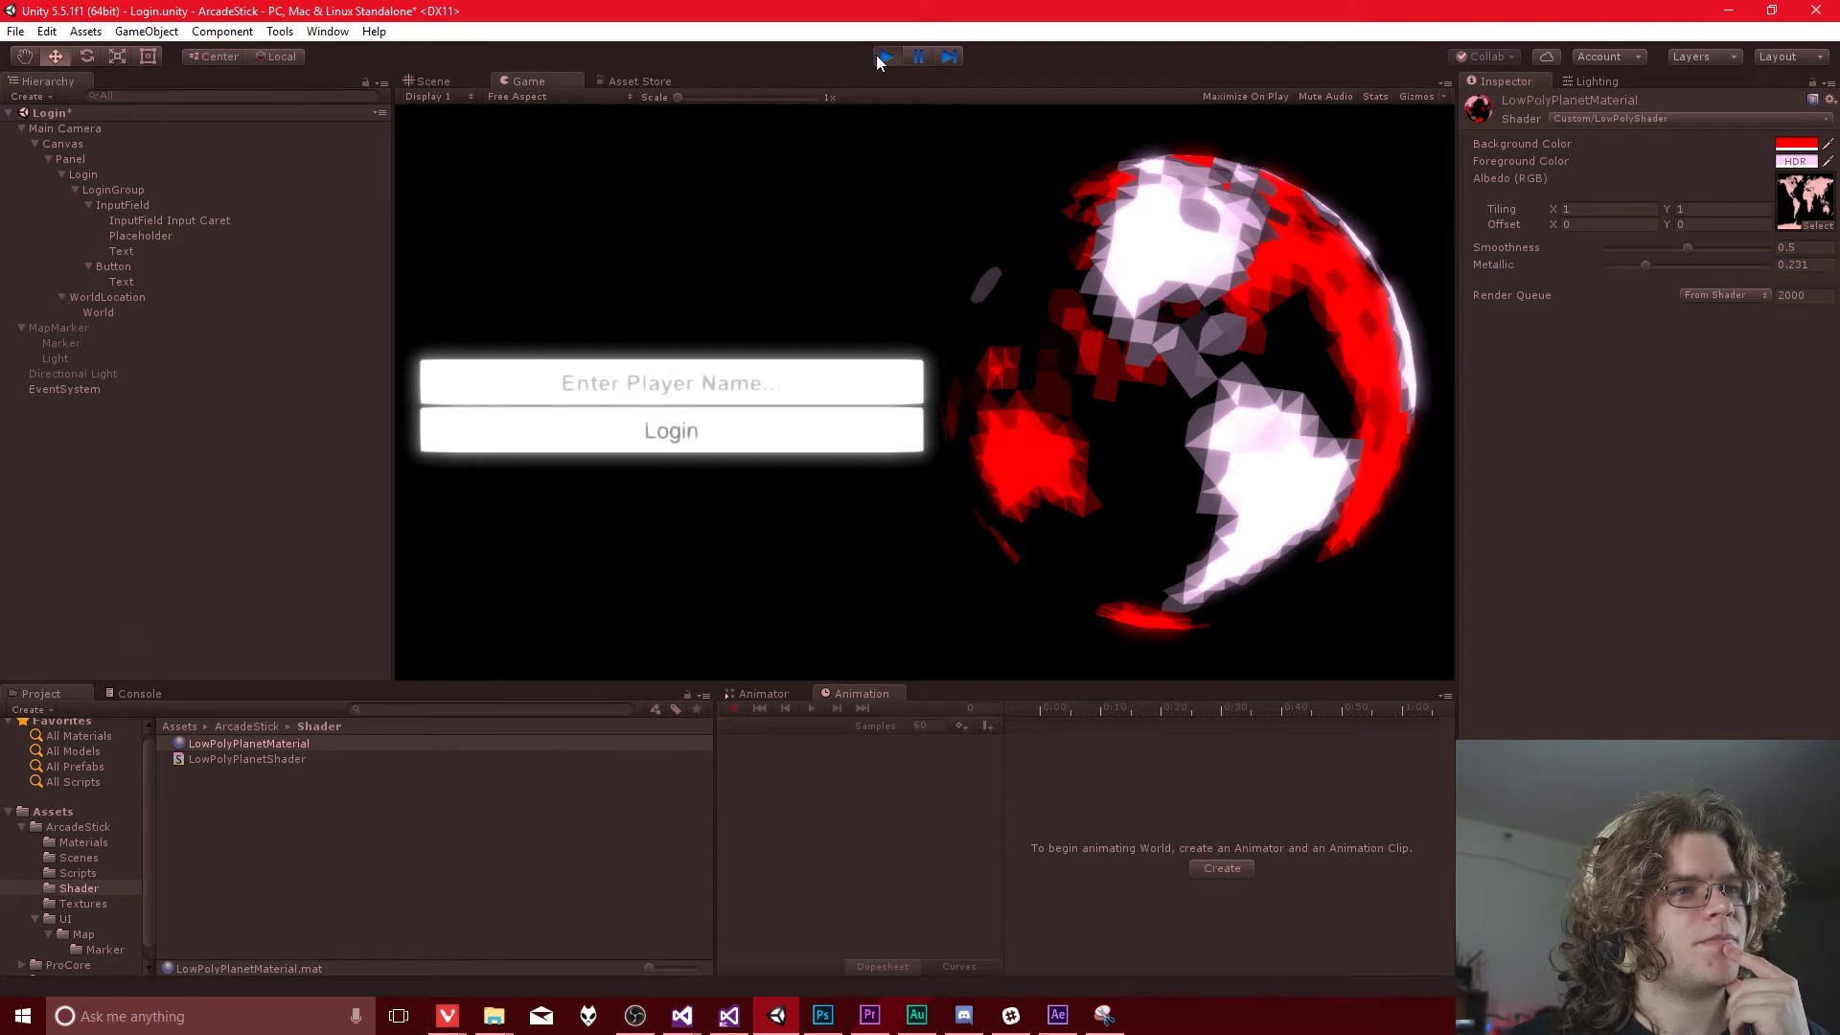
# Step: Switch to the ArcadeStick Visual Studio window, replace 0.1 with _Cutoff in the second Pass's clip call, and save
pyautogui.moveTo(681, 1014)
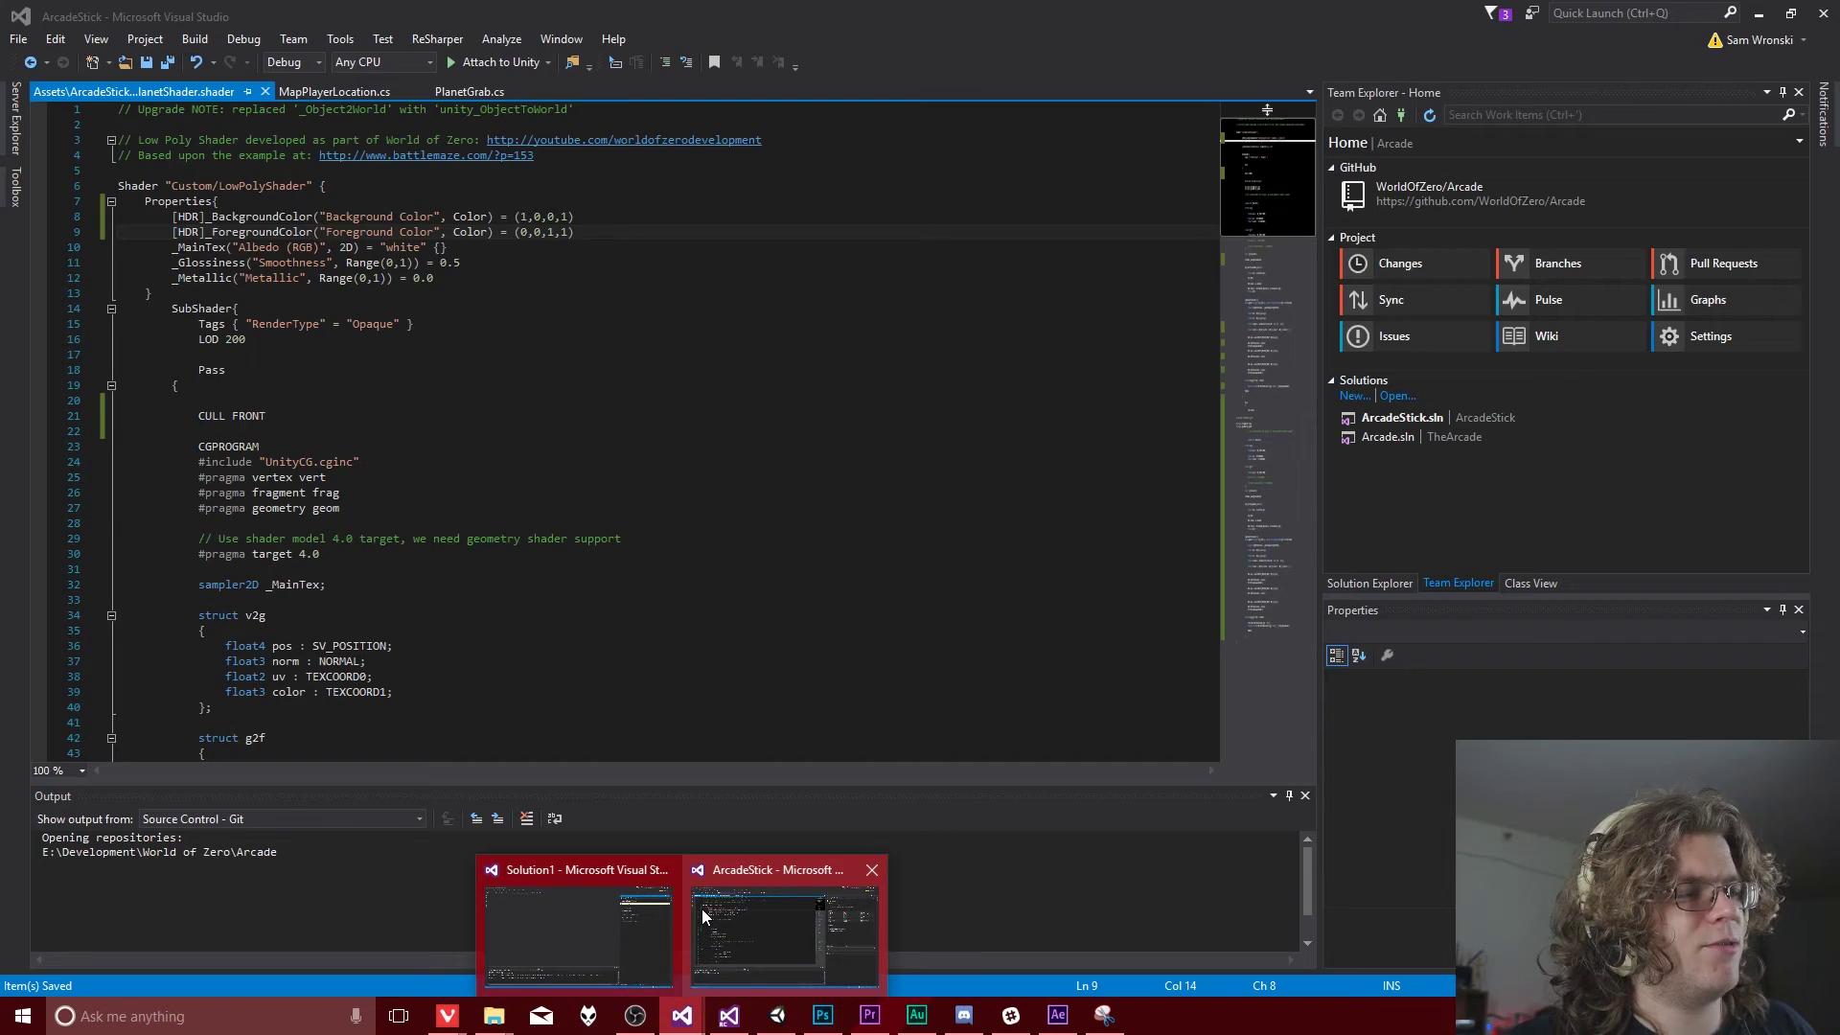
pyautogui.click(702, 909)
pyautogui.scroll(-10, 559, 621)
pyautogui.scroll(-20, 560, 622)
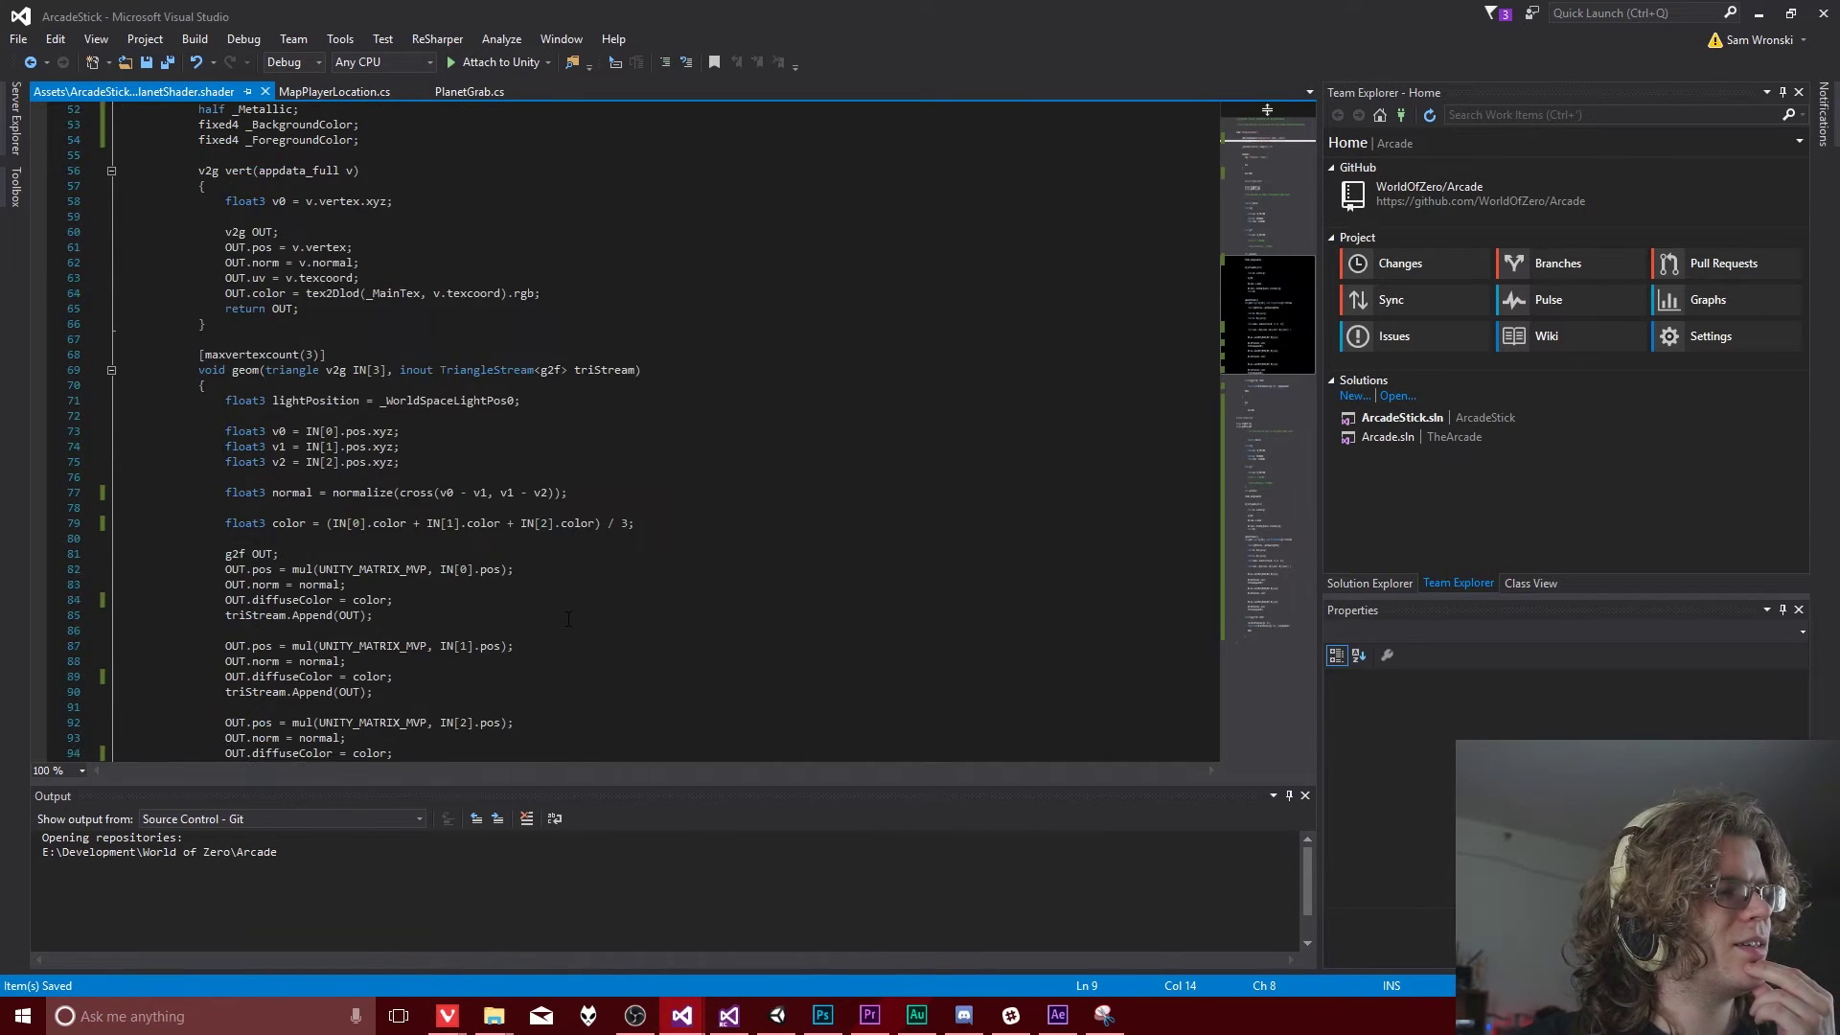
pyautogui.scroll(-18, 566, 614)
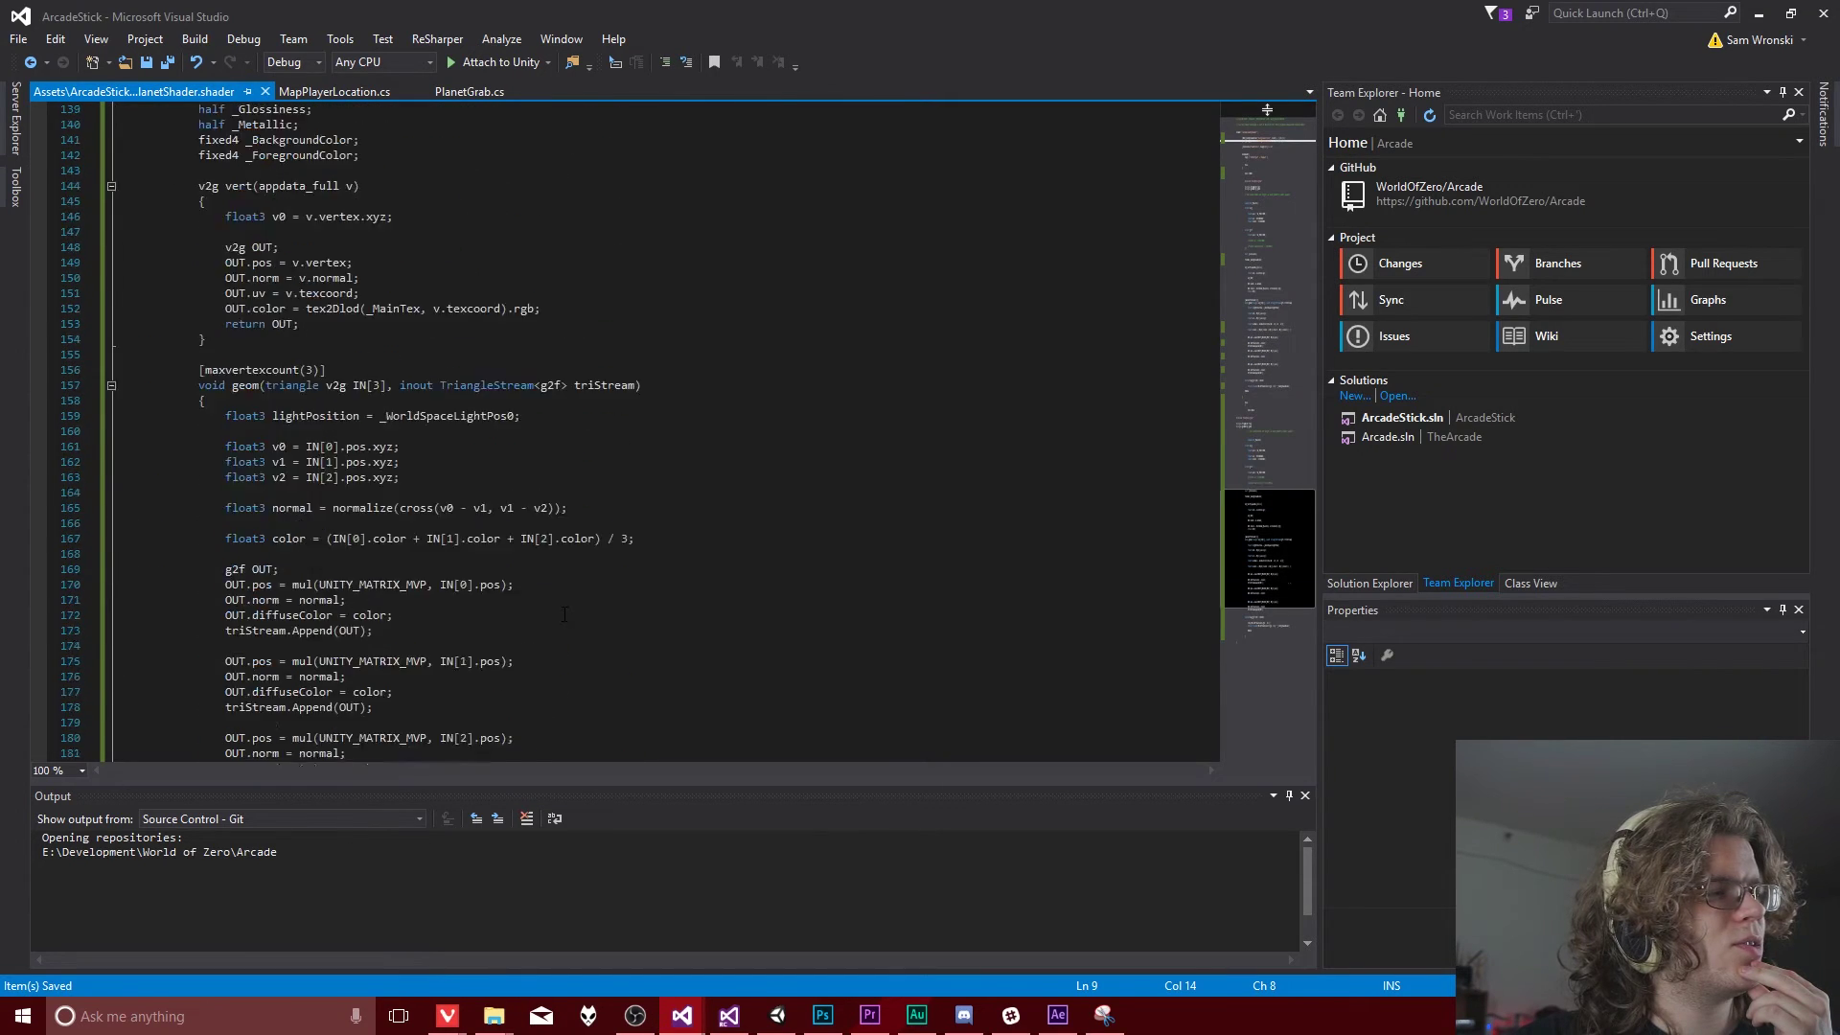
pyautogui.click(451, 401)
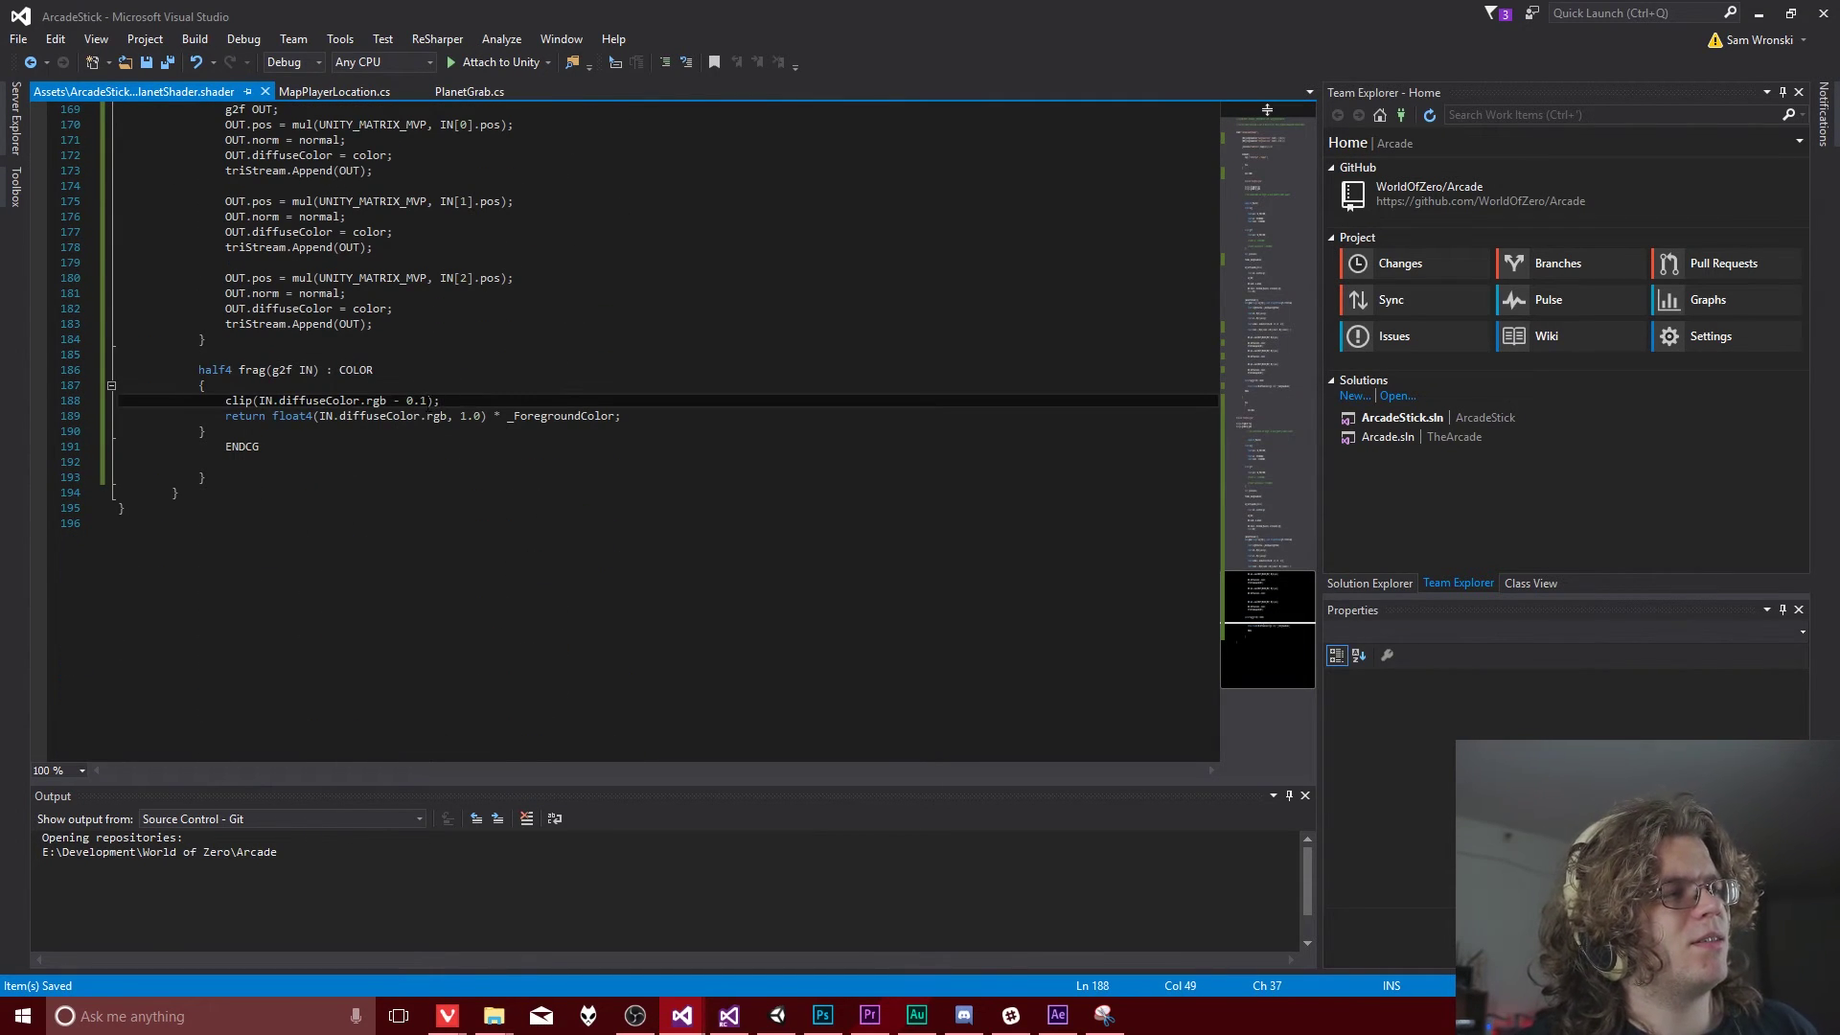
pyautogui.moveTo(434, 401); pyautogui.dragTo(400, 400)
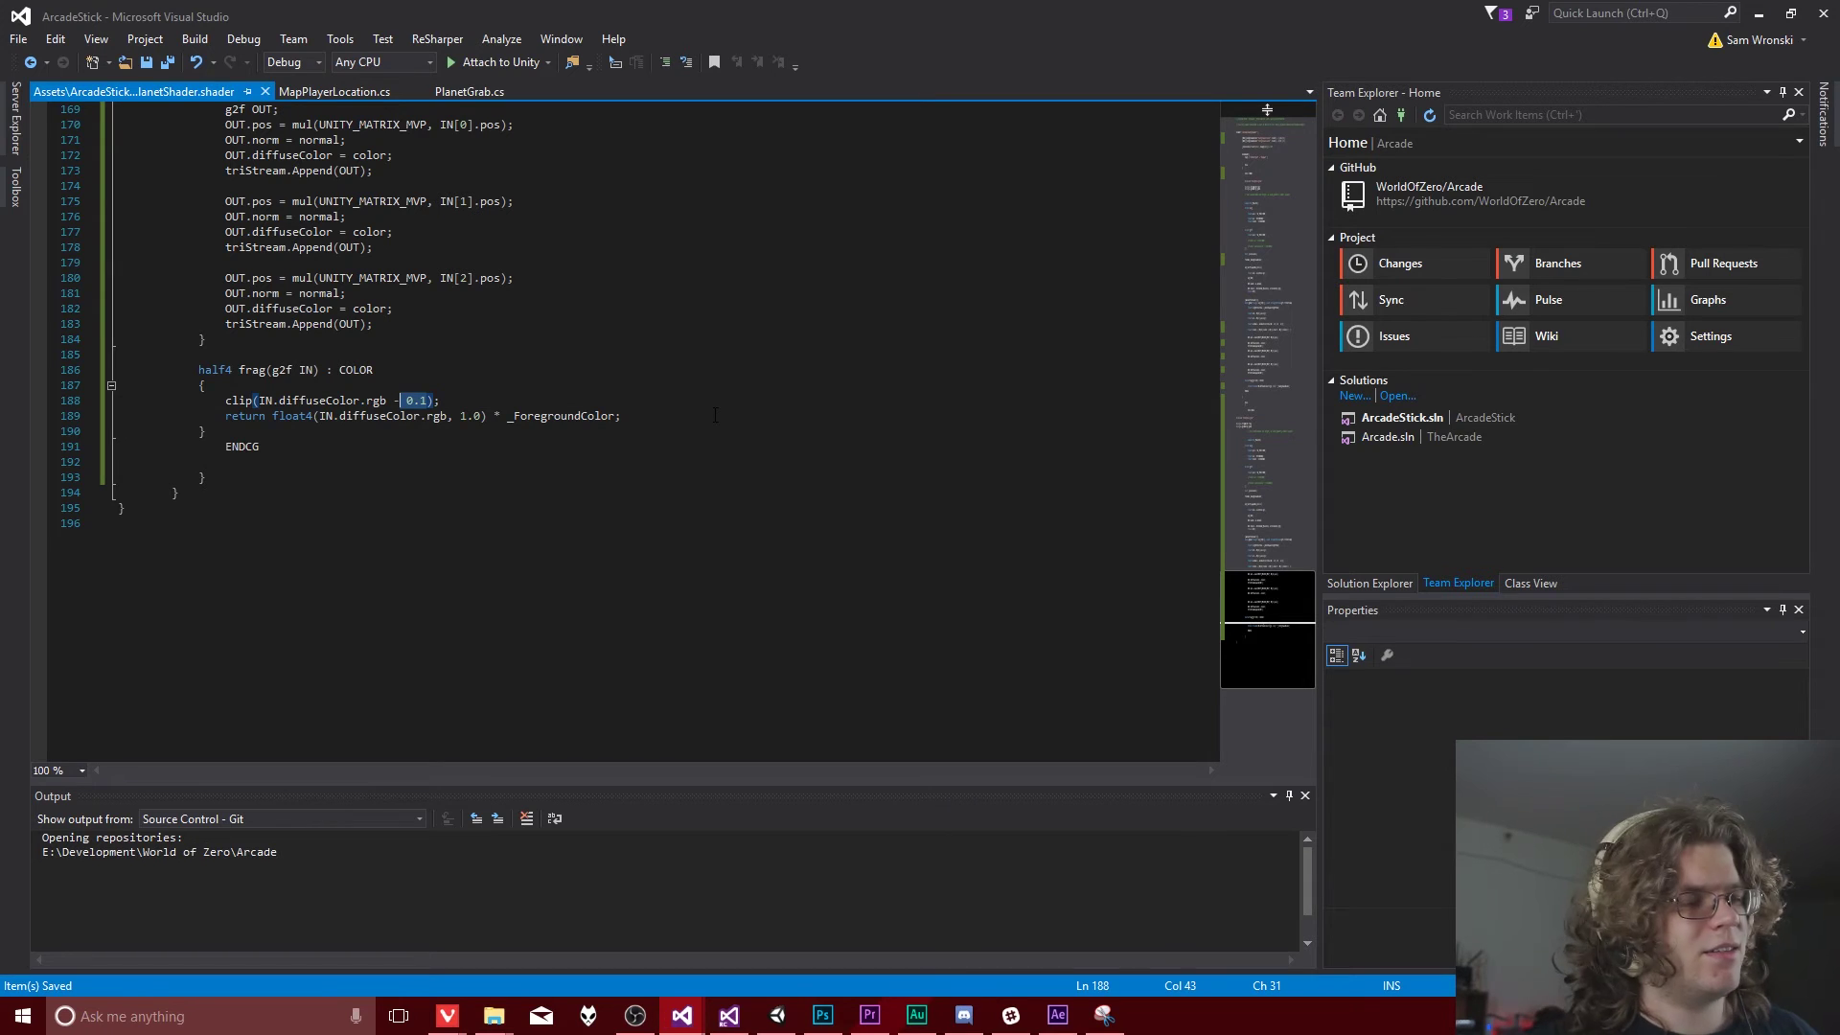
pyautogui.write('_')
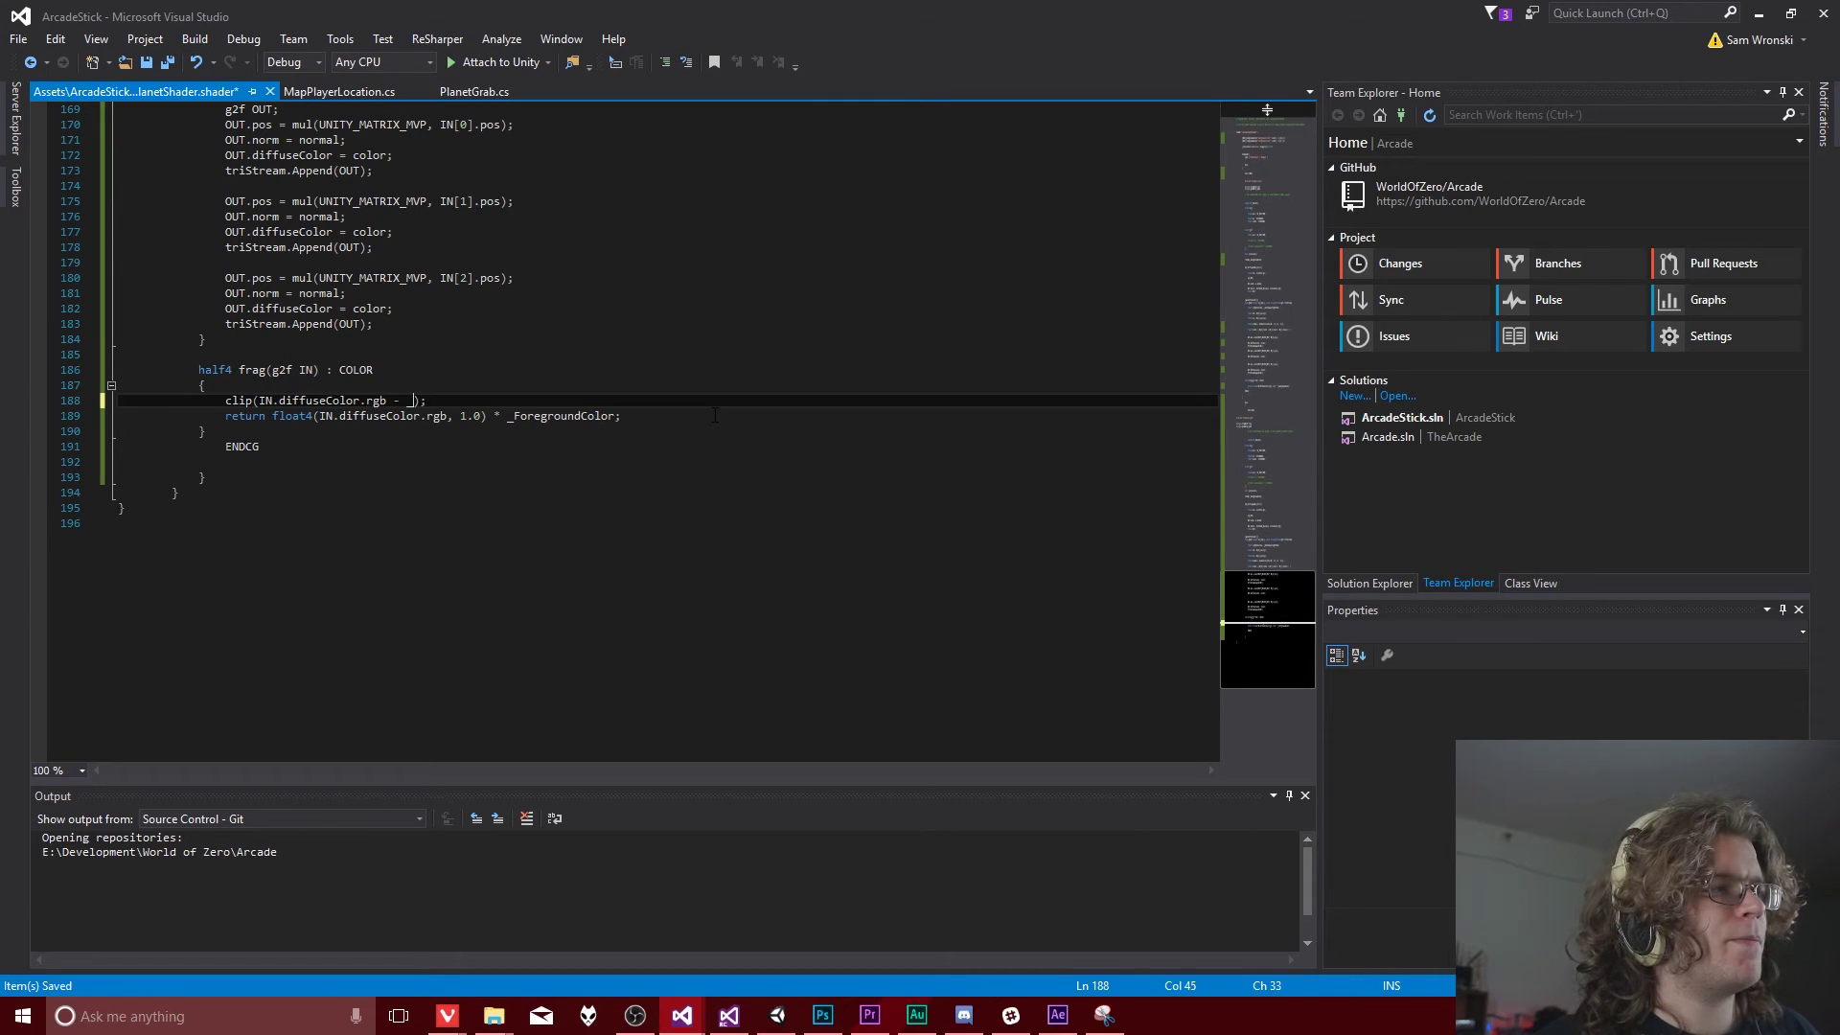
pyautogui.write('cu')
pyautogui.press('BackSpace')
pyautogui.press('BackSpace')
pyautogui.write('Cutoff')
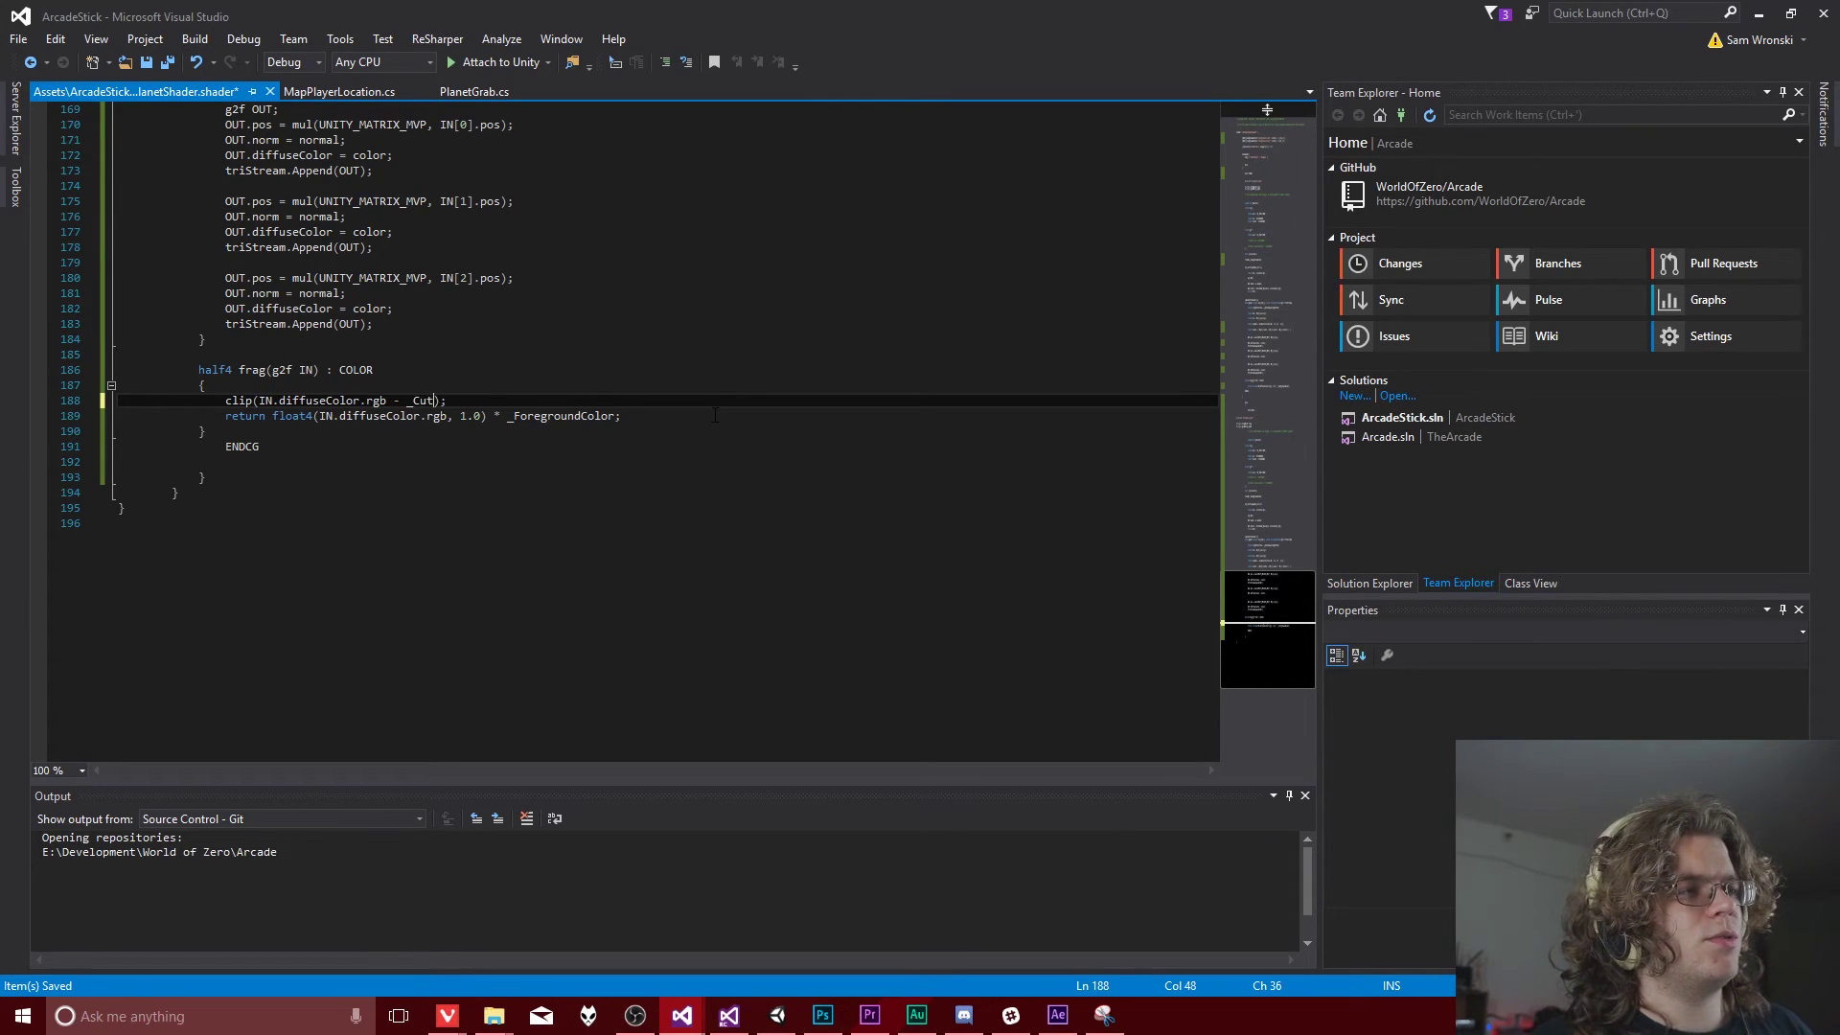
pyautogui.hotkey('ctrl', 's')
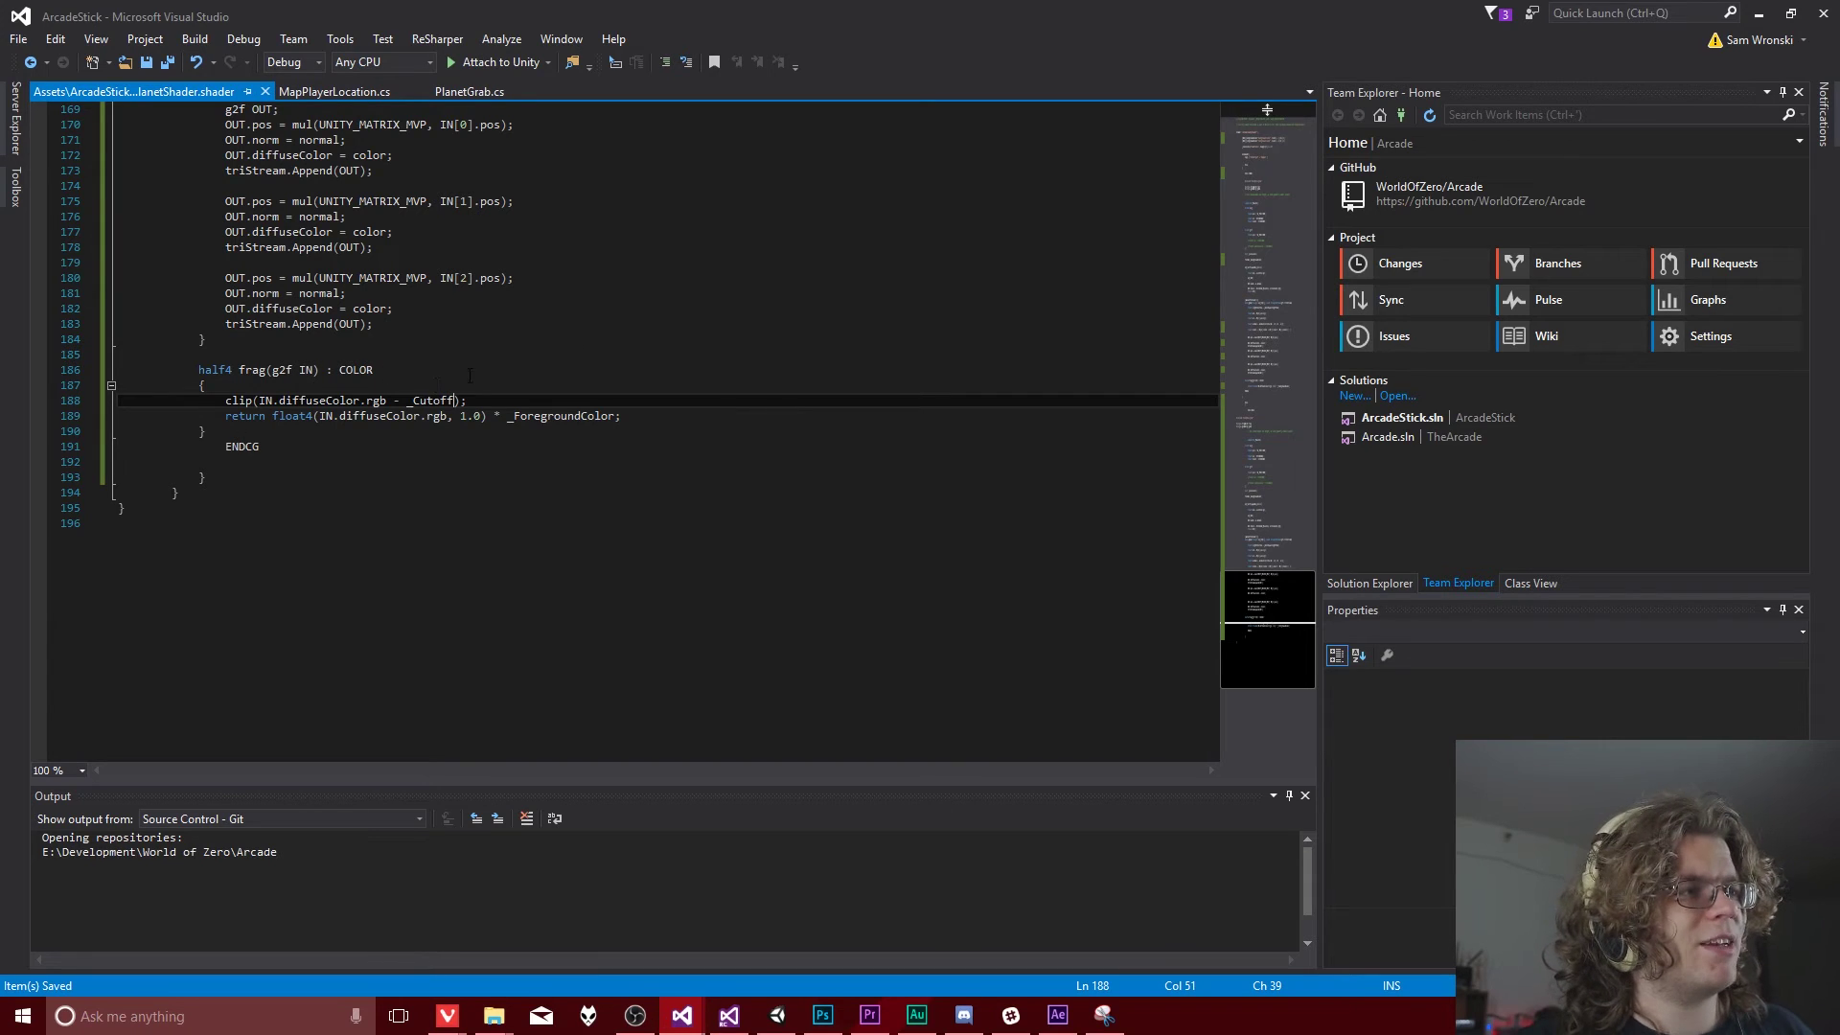
# Step: Declare half _Cutoff; below fixed4 _ForegroundColor in the second Pass and save the shader
pyautogui.scroll(19, 470, 375)
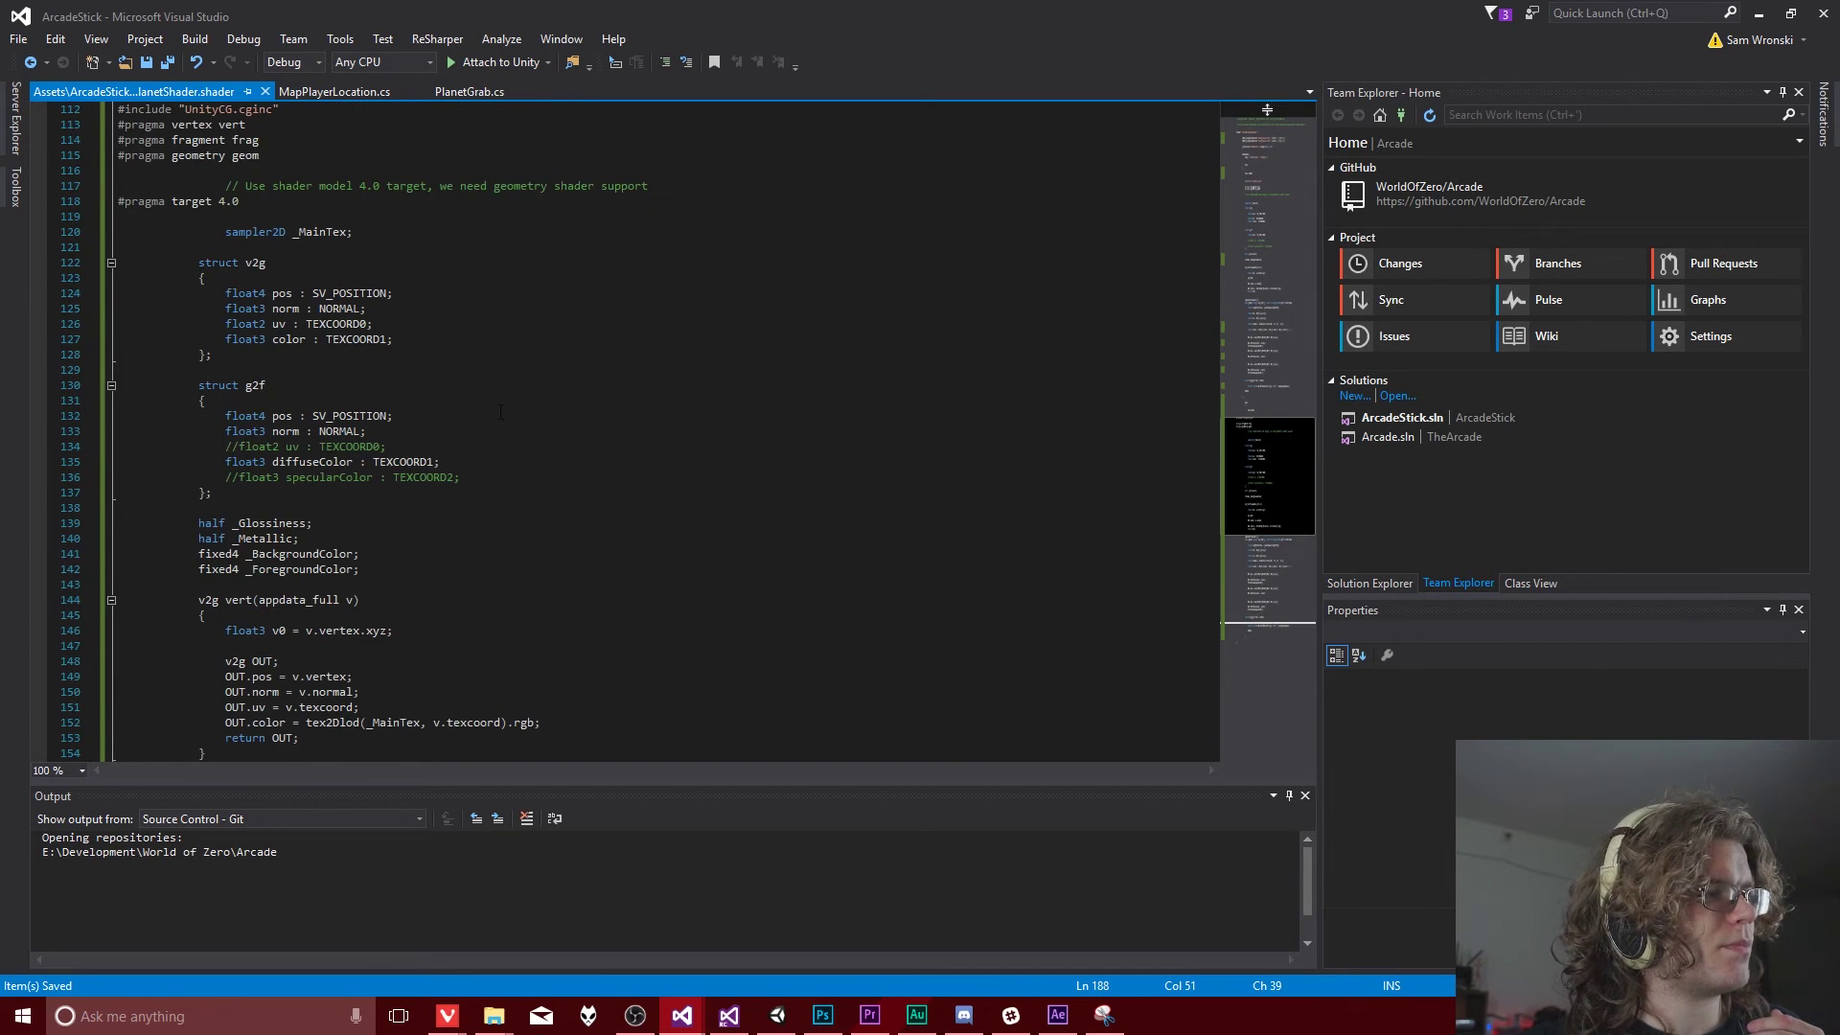
pyautogui.scroll(-4, 500, 412)
pyautogui.click(411, 386)
pyautogui.press('Return')
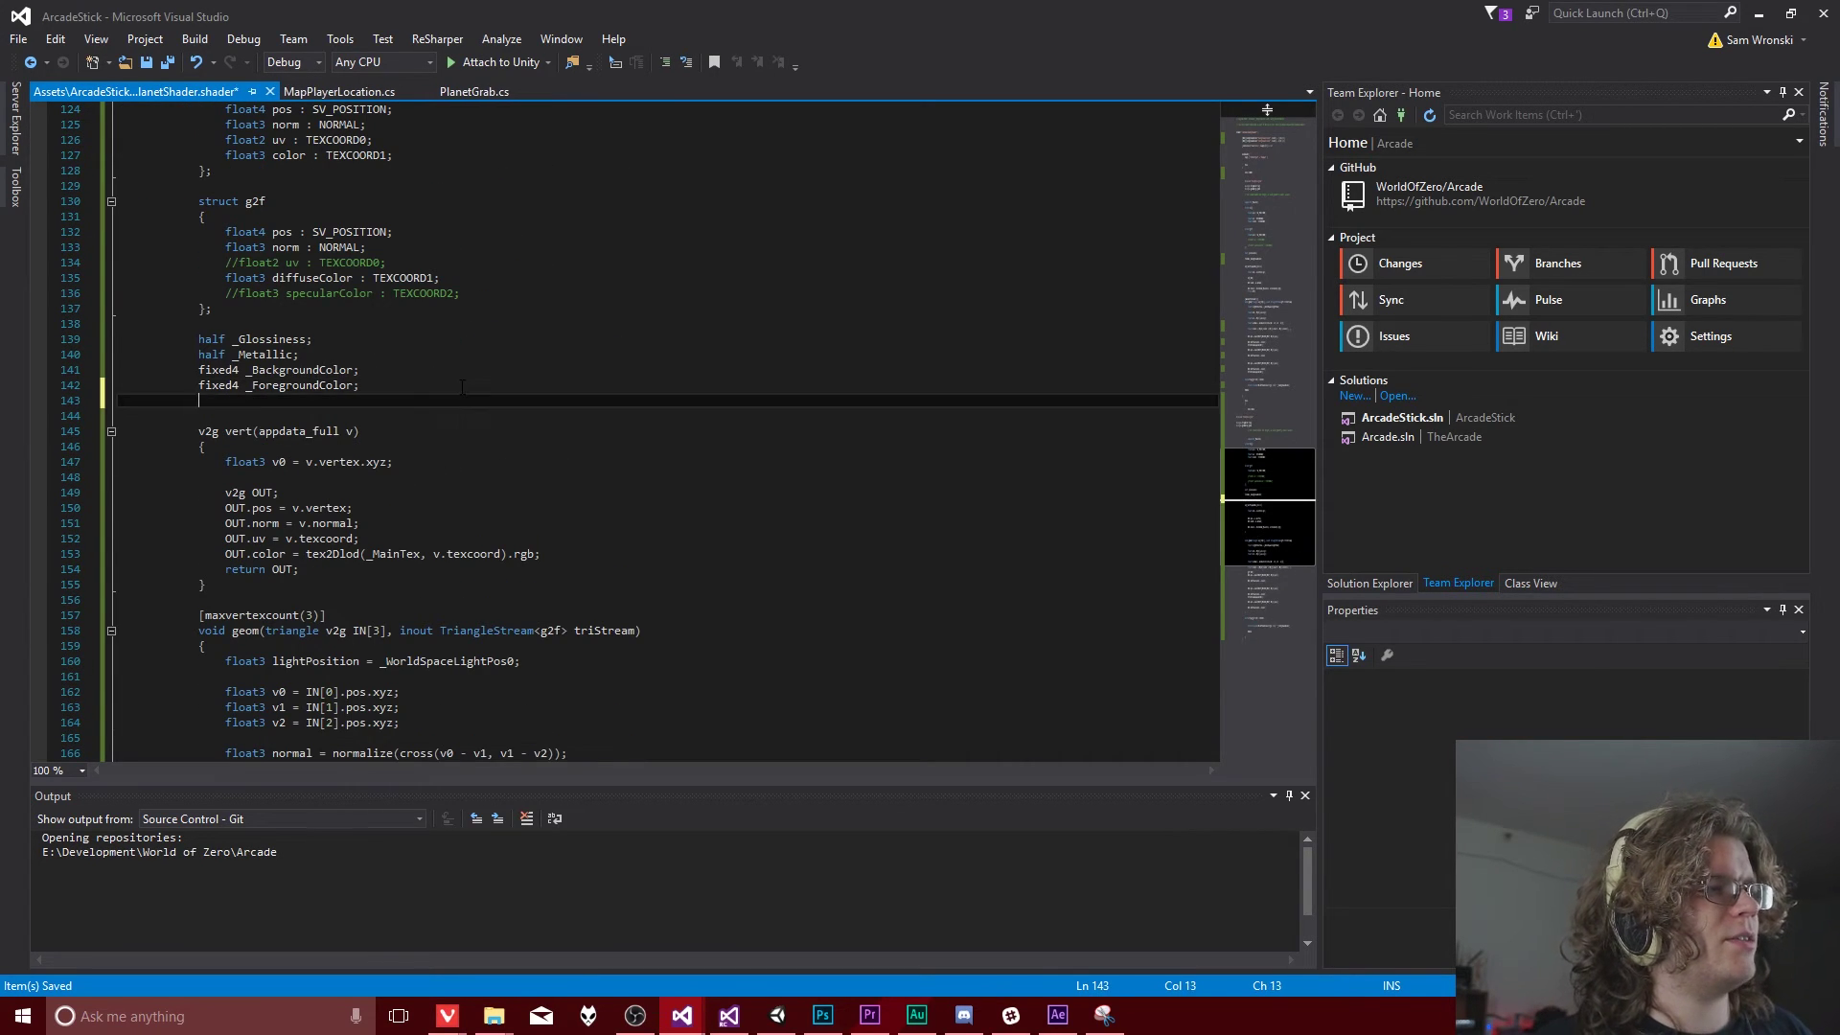
pyautogui.write('half _Cutoff;')
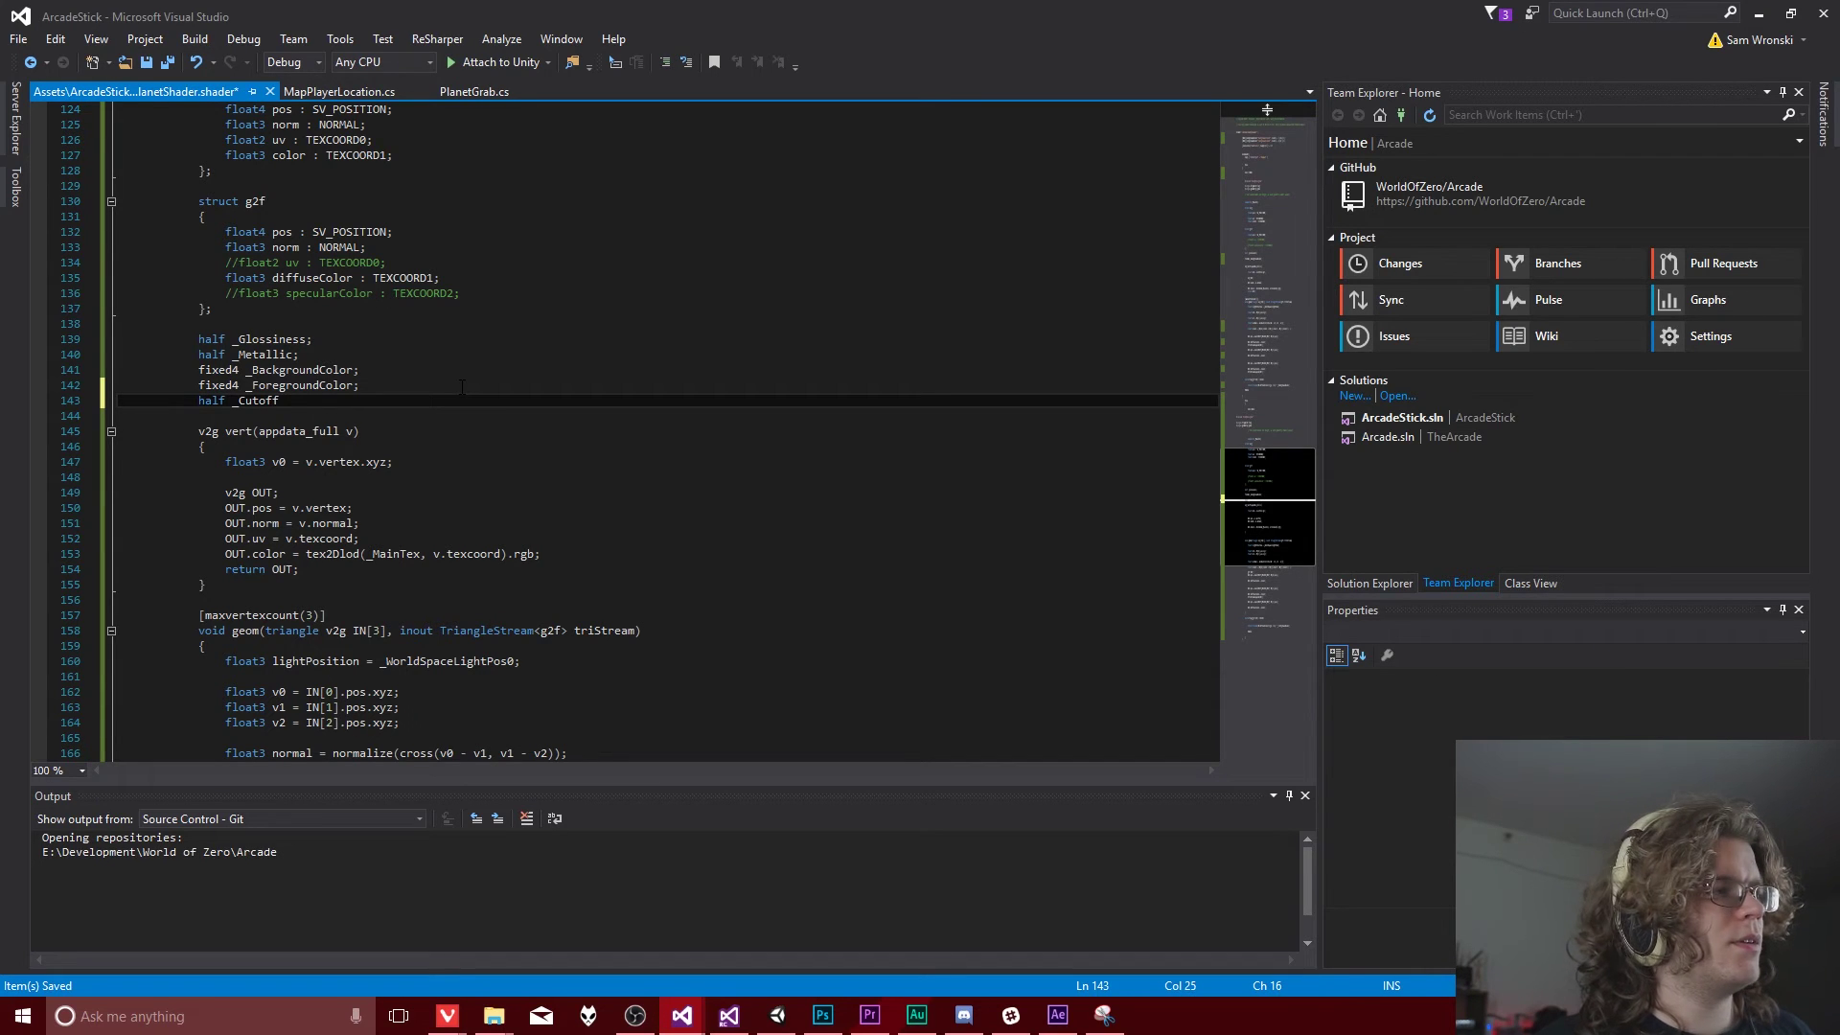
pyautogui.hotkey('ctrl', 's')
# Step: Add the property _Cutoff("Cutoff", Range(0,1)) = 0.25 below _Metallic in the Properties block and save the shader
pyautogui.scroll(7, 412, 374)
pyautogui.scroll(20, 368, 359)
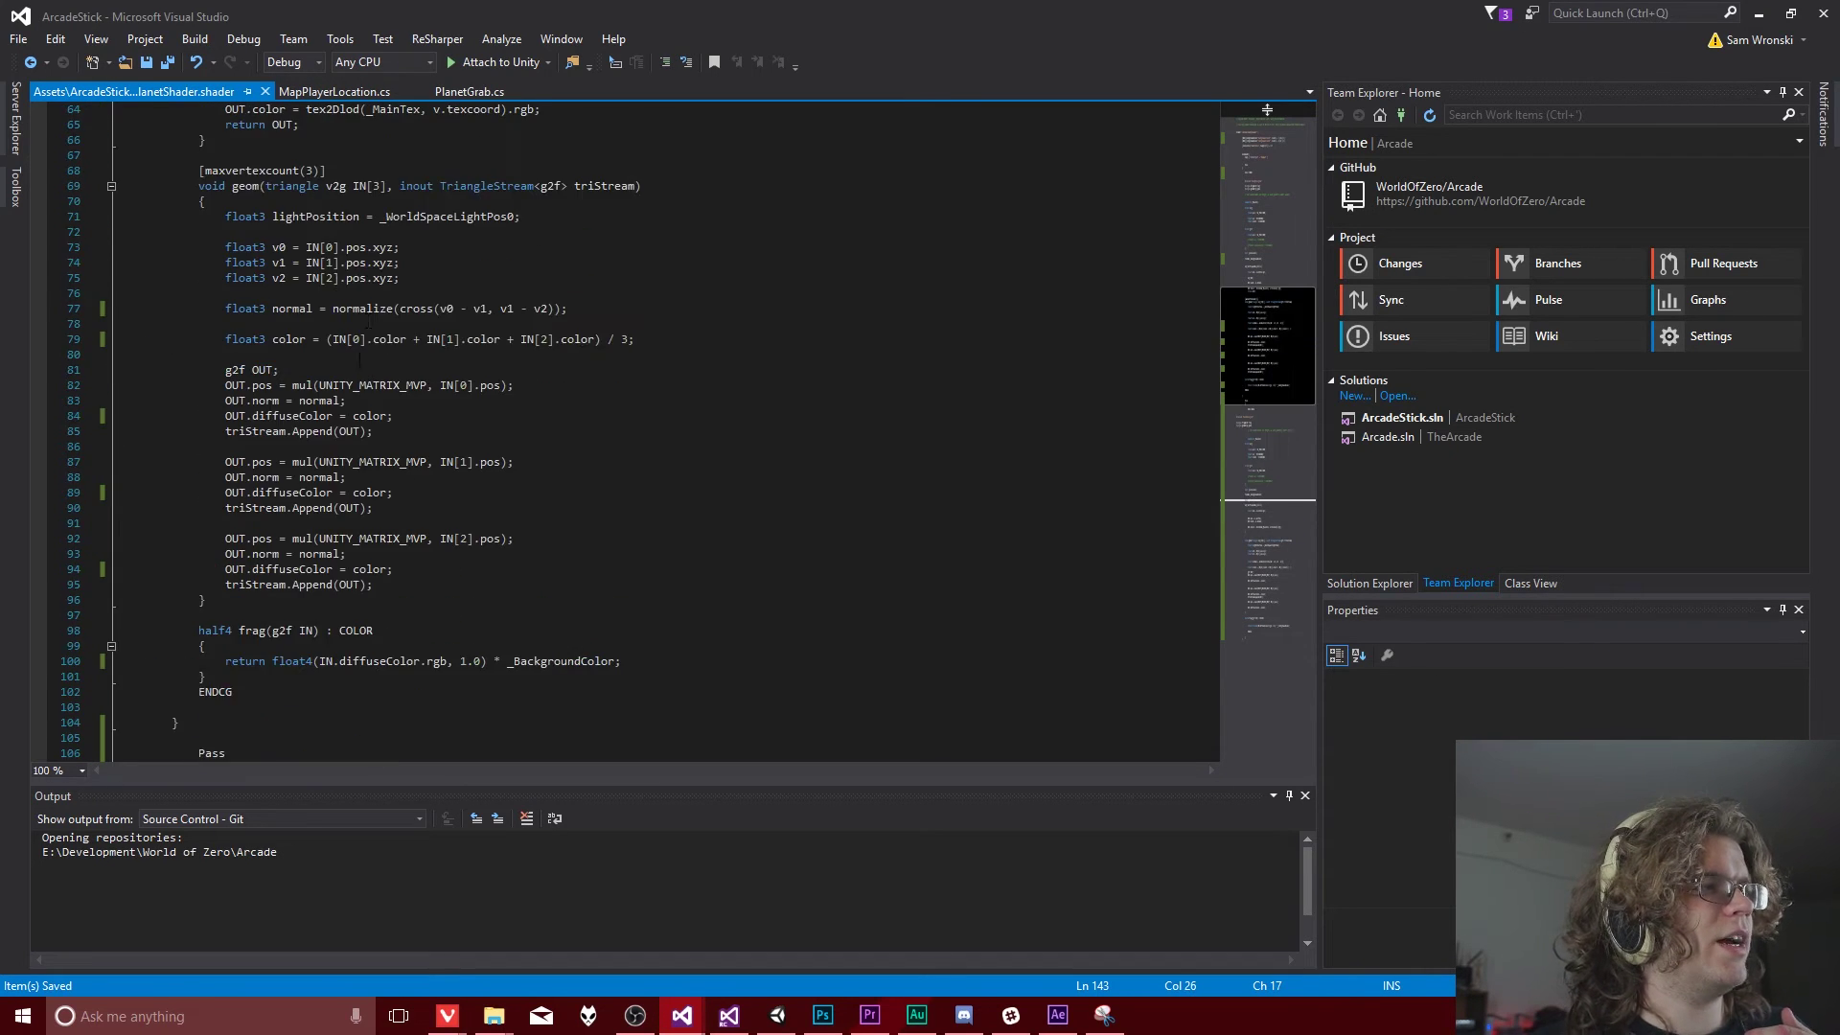
pyautogui.click(474, 276)
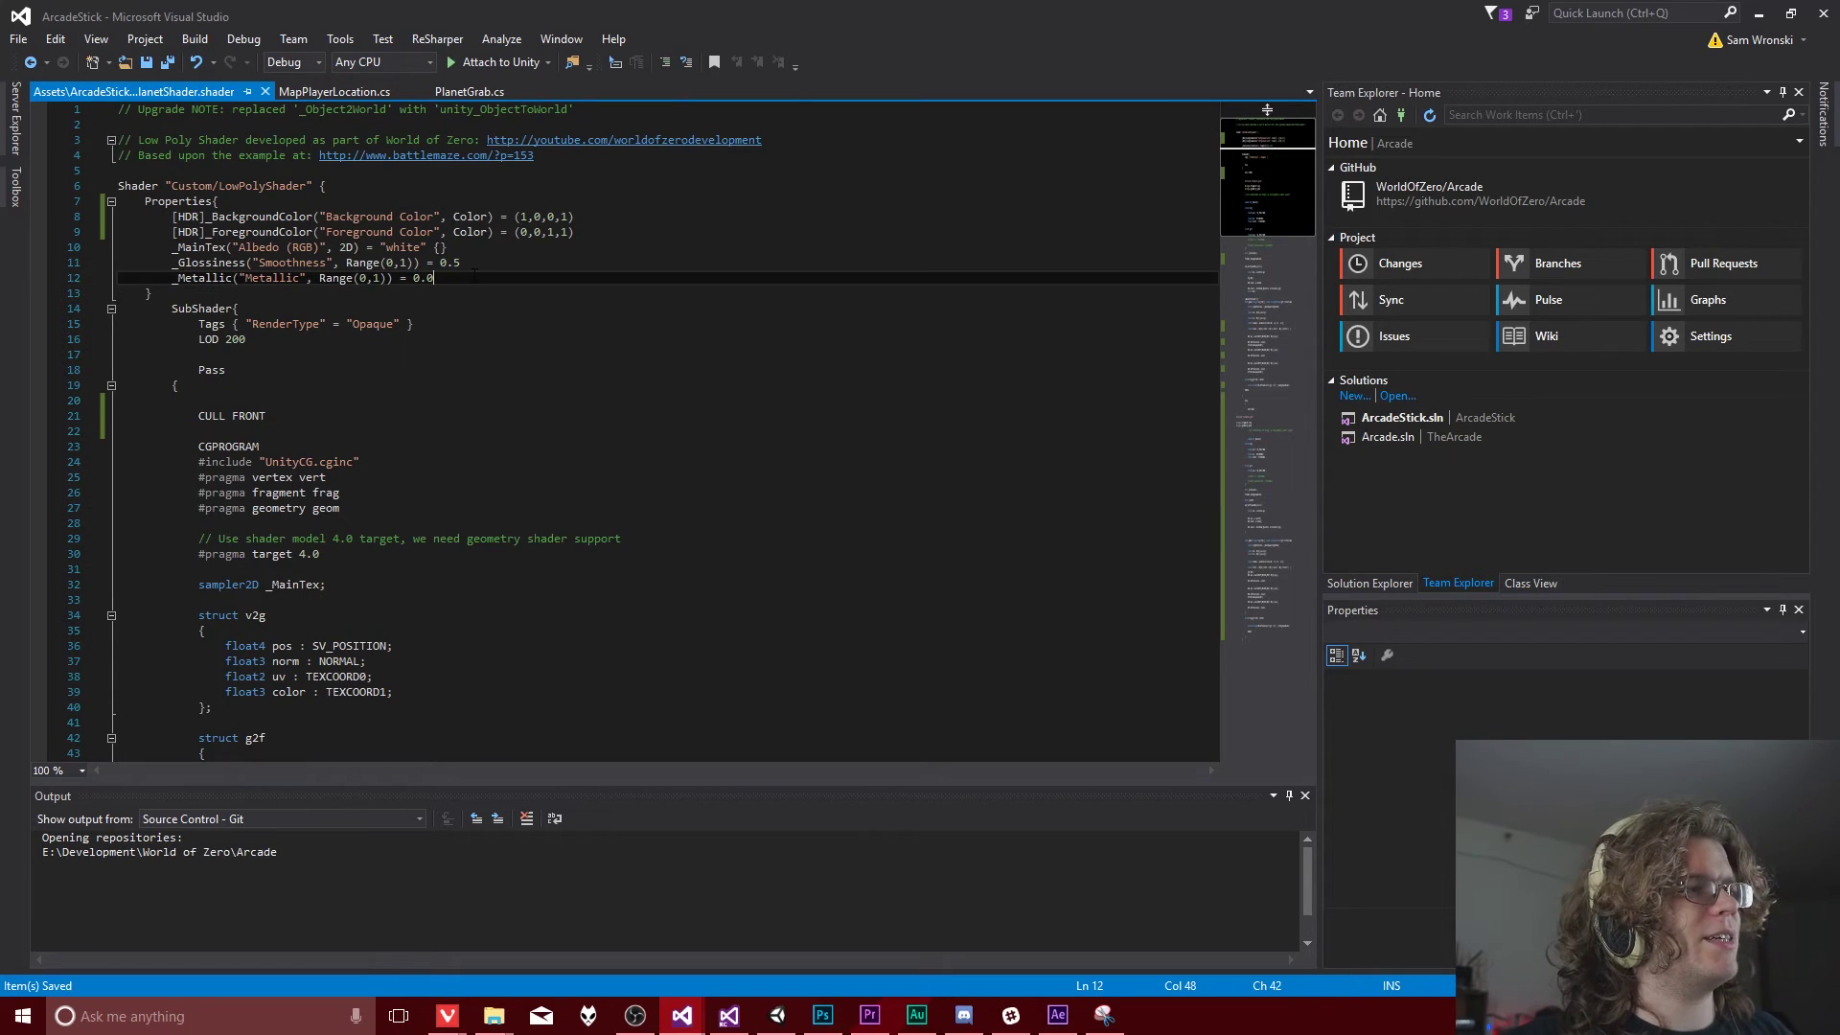
pyautogui.press('Return')
pyautogui.press('Tab')
pyautogui.write('_Cutoff')
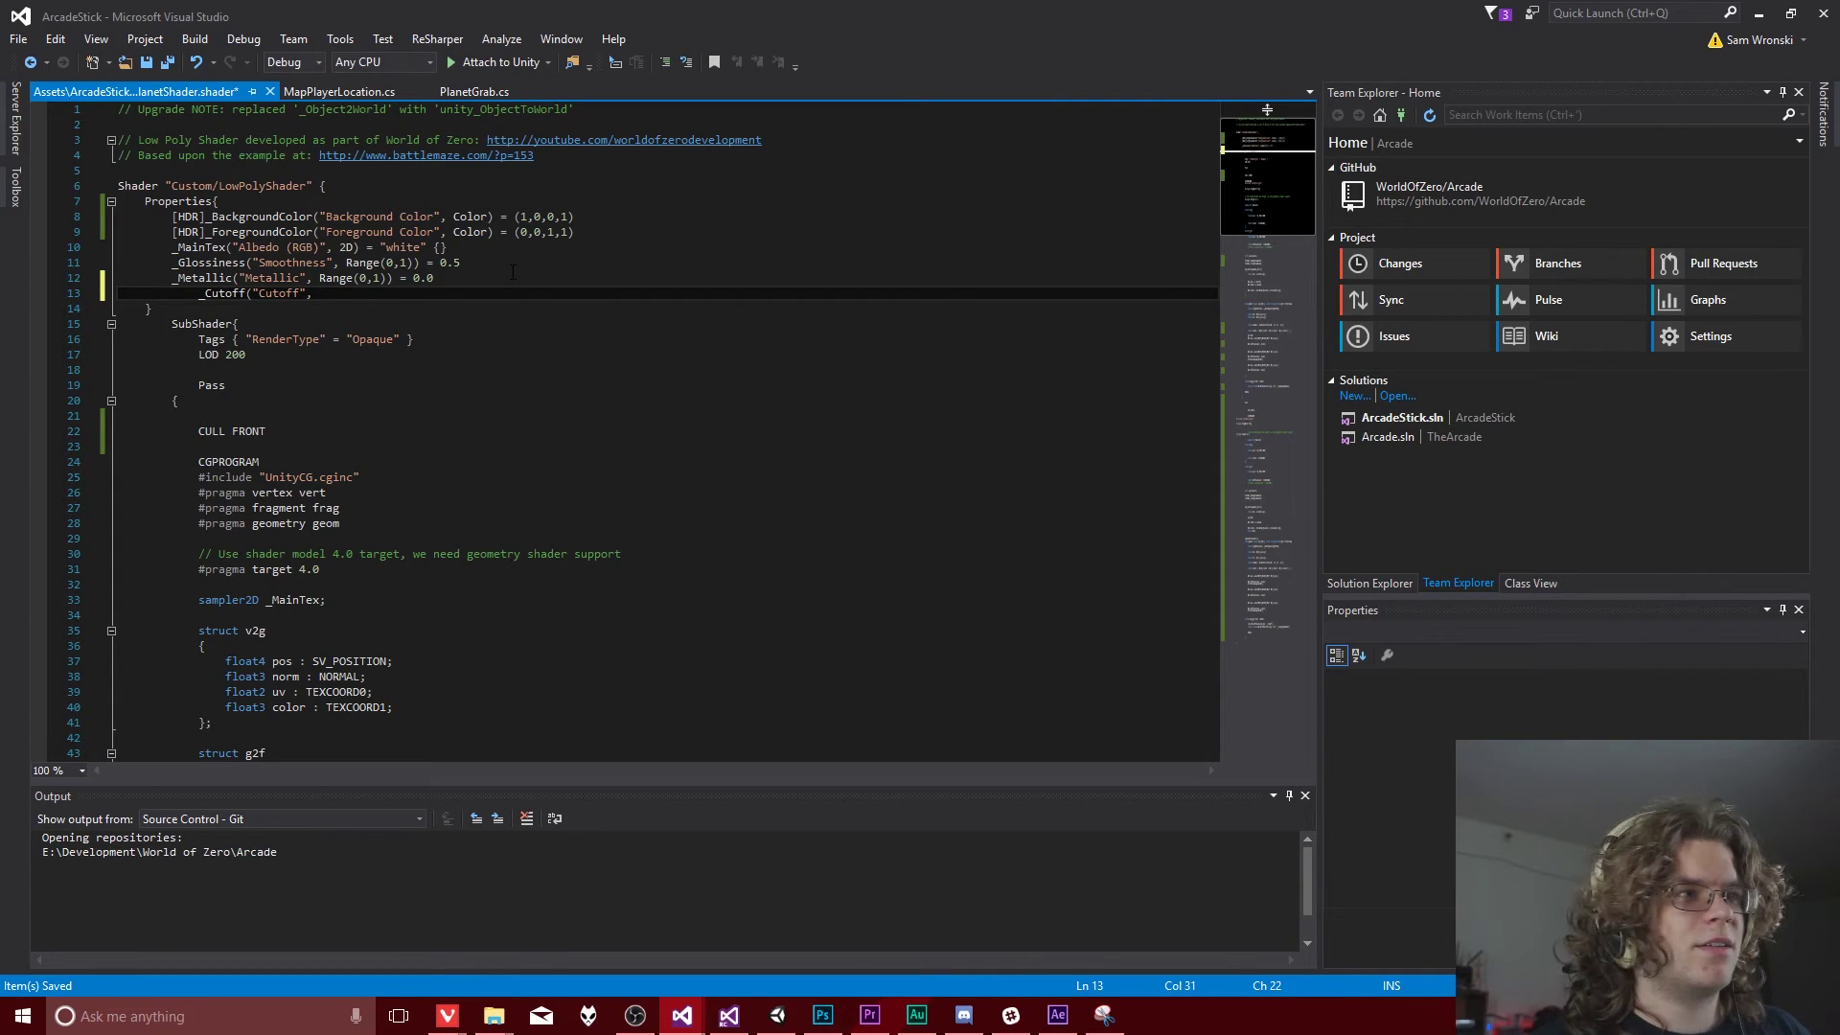
pyautogui.write('nge(0,1)) = 0.25')
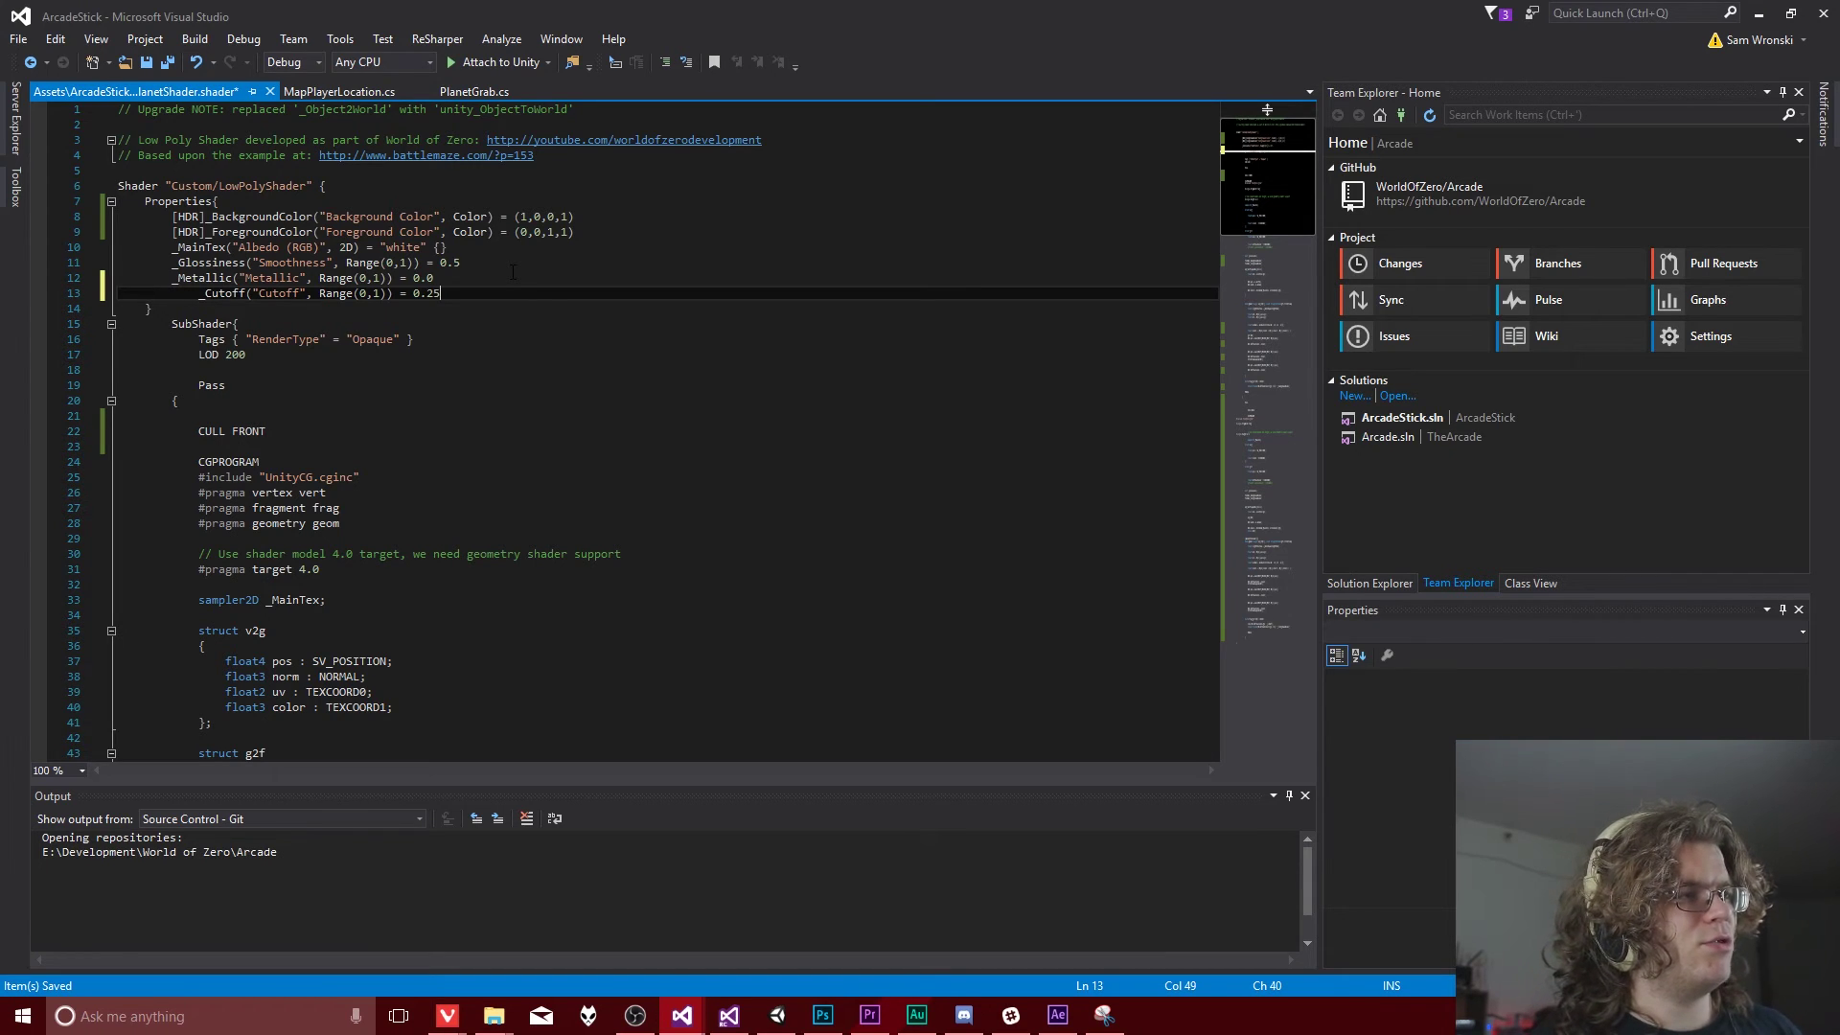
pyautogui.hotkey('ctrl', 's')
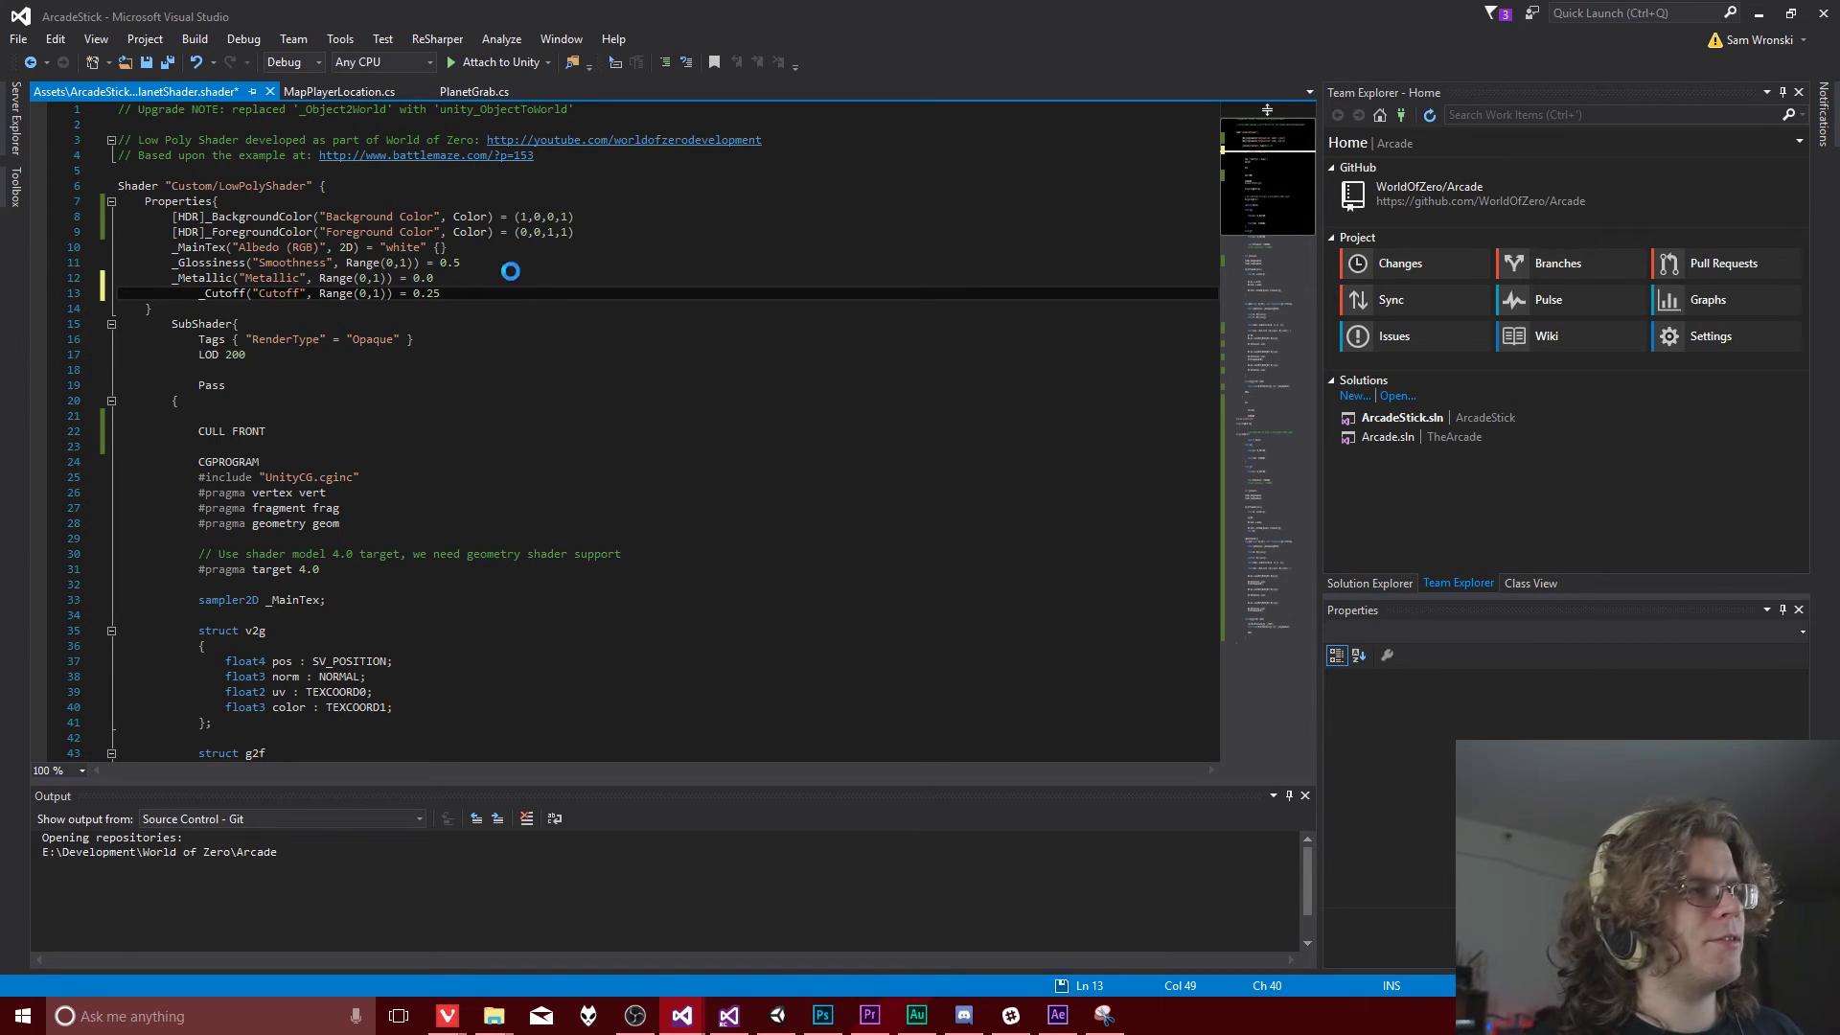
# Step: Remove the extra indentation before _Cutoff so it lines up with the other properties, and review the second Pass's clip call
pyautogui.press('Home')
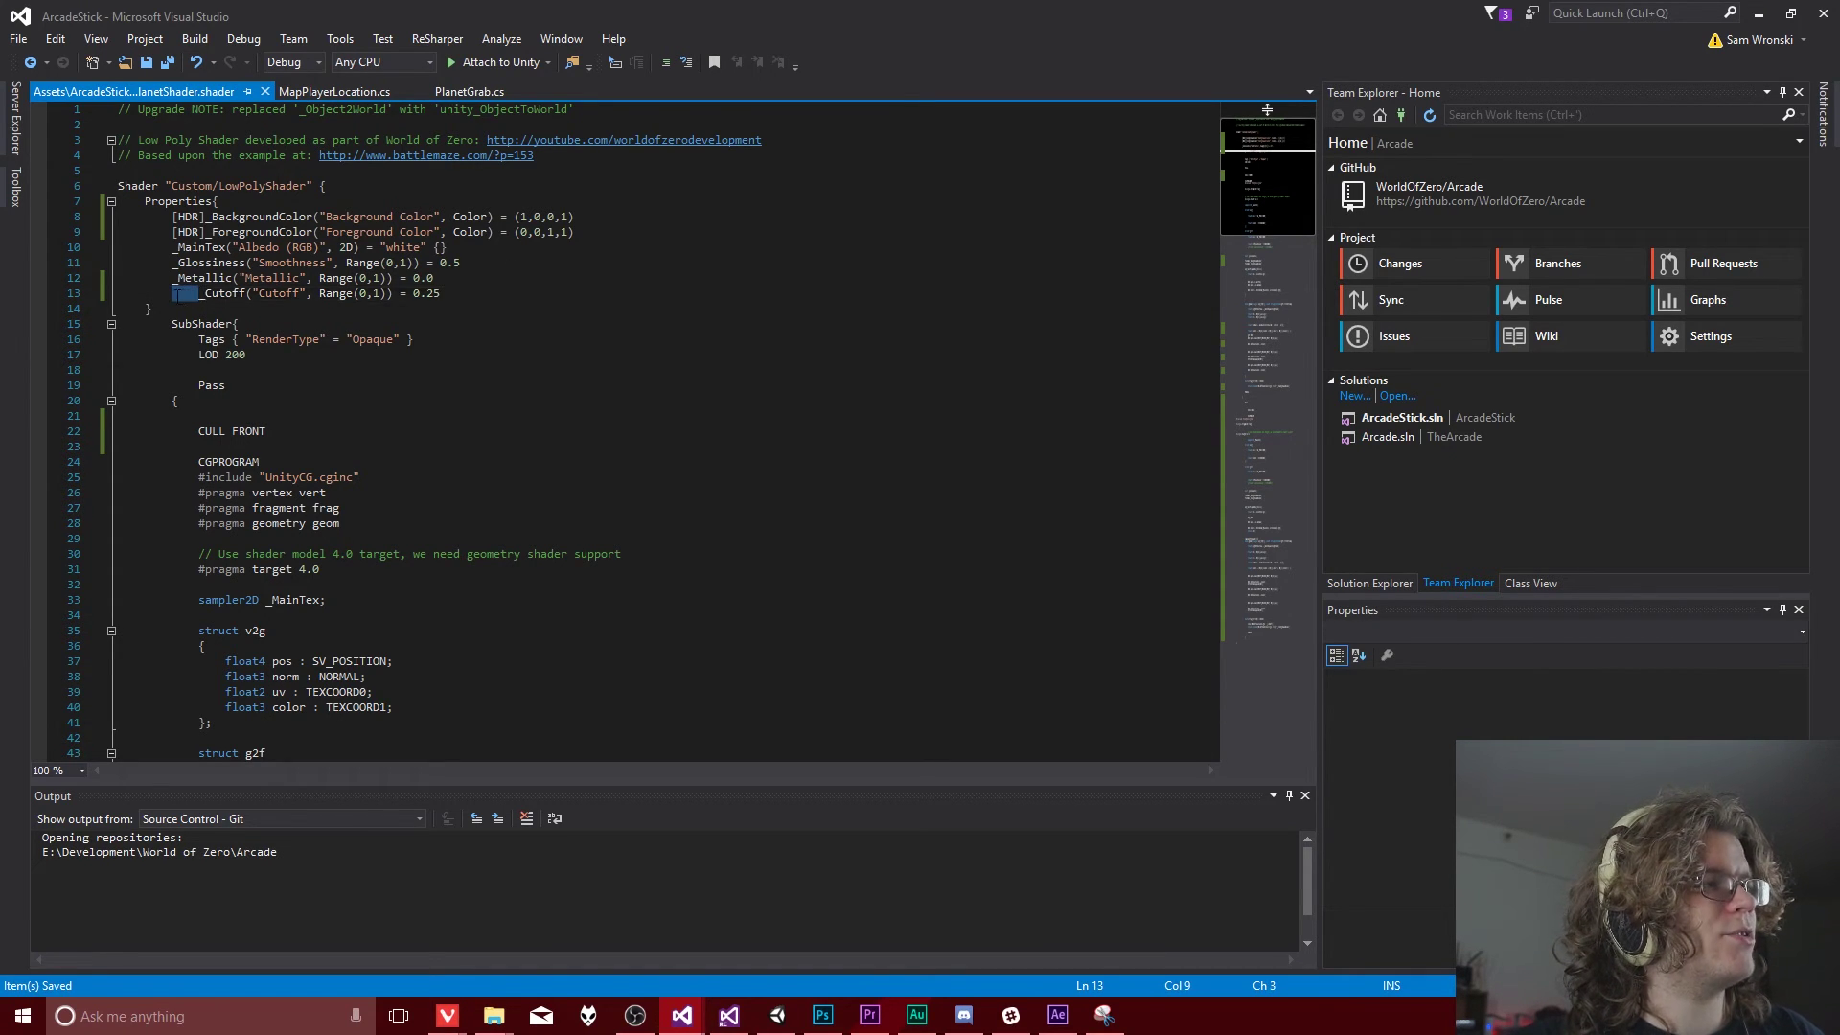
pyautogui.press('BackSpace')
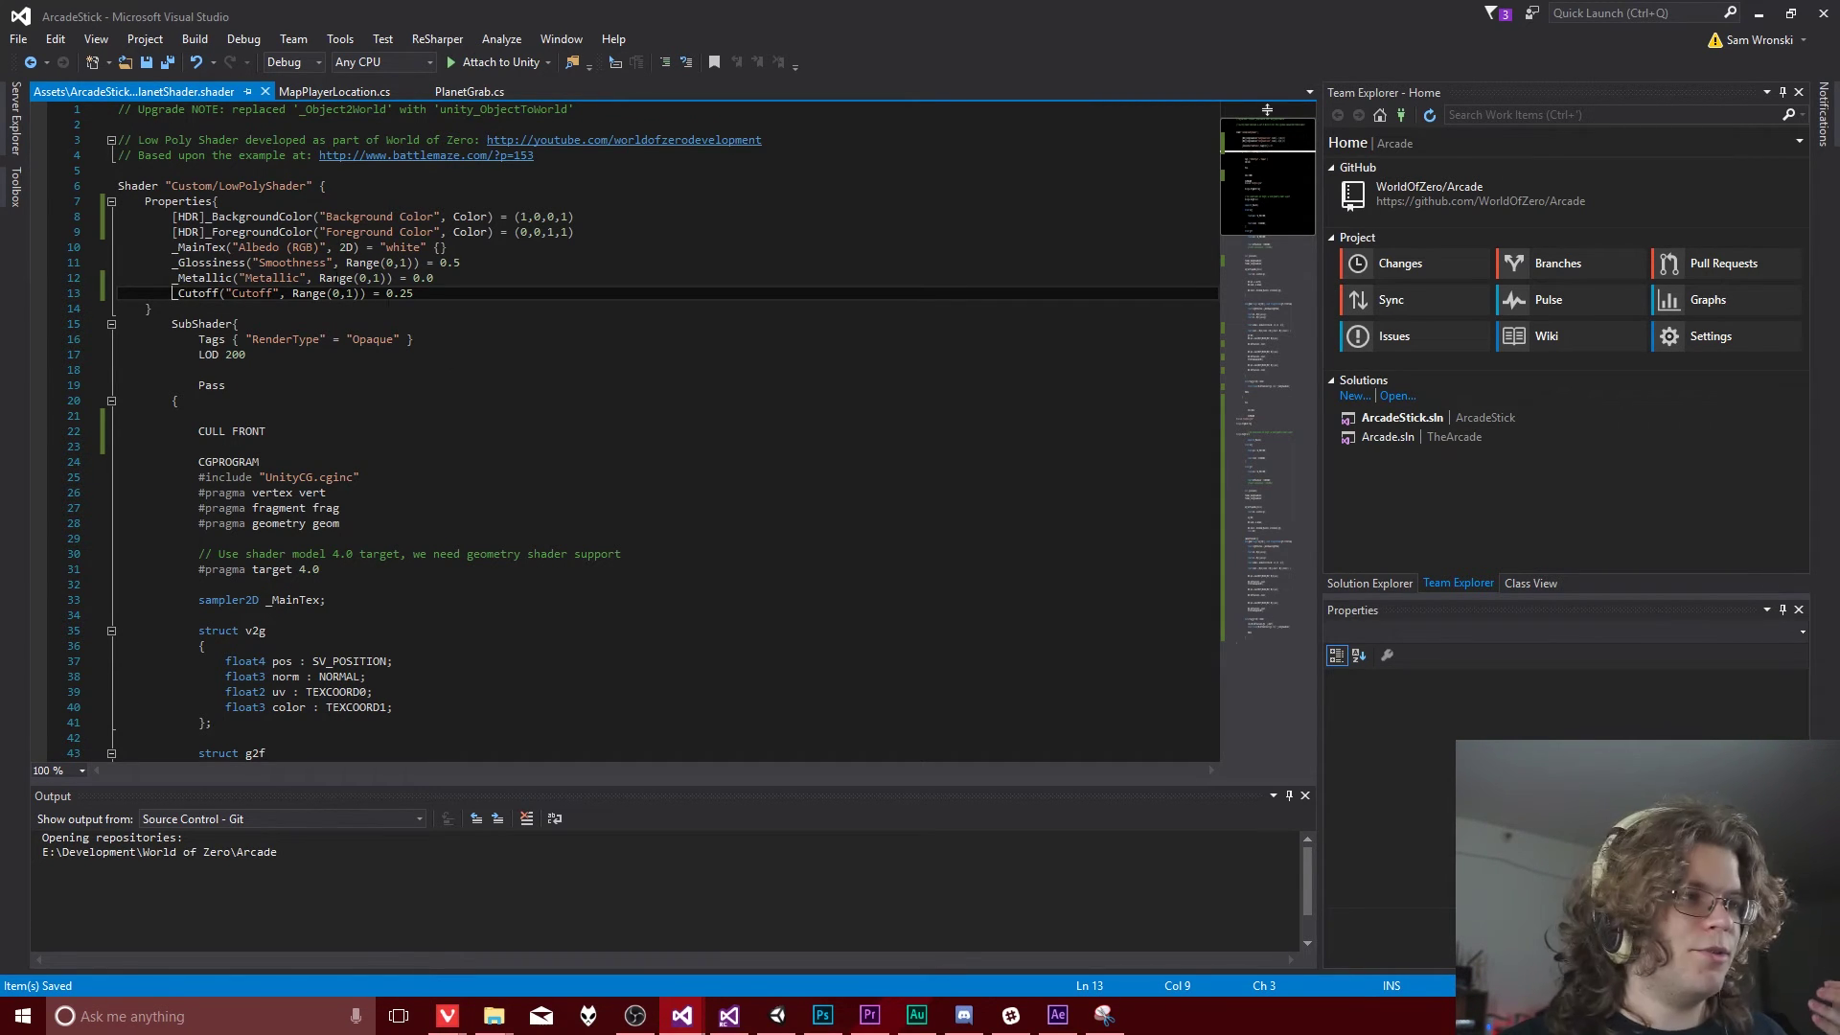
pyautogui.click(1275, 594)
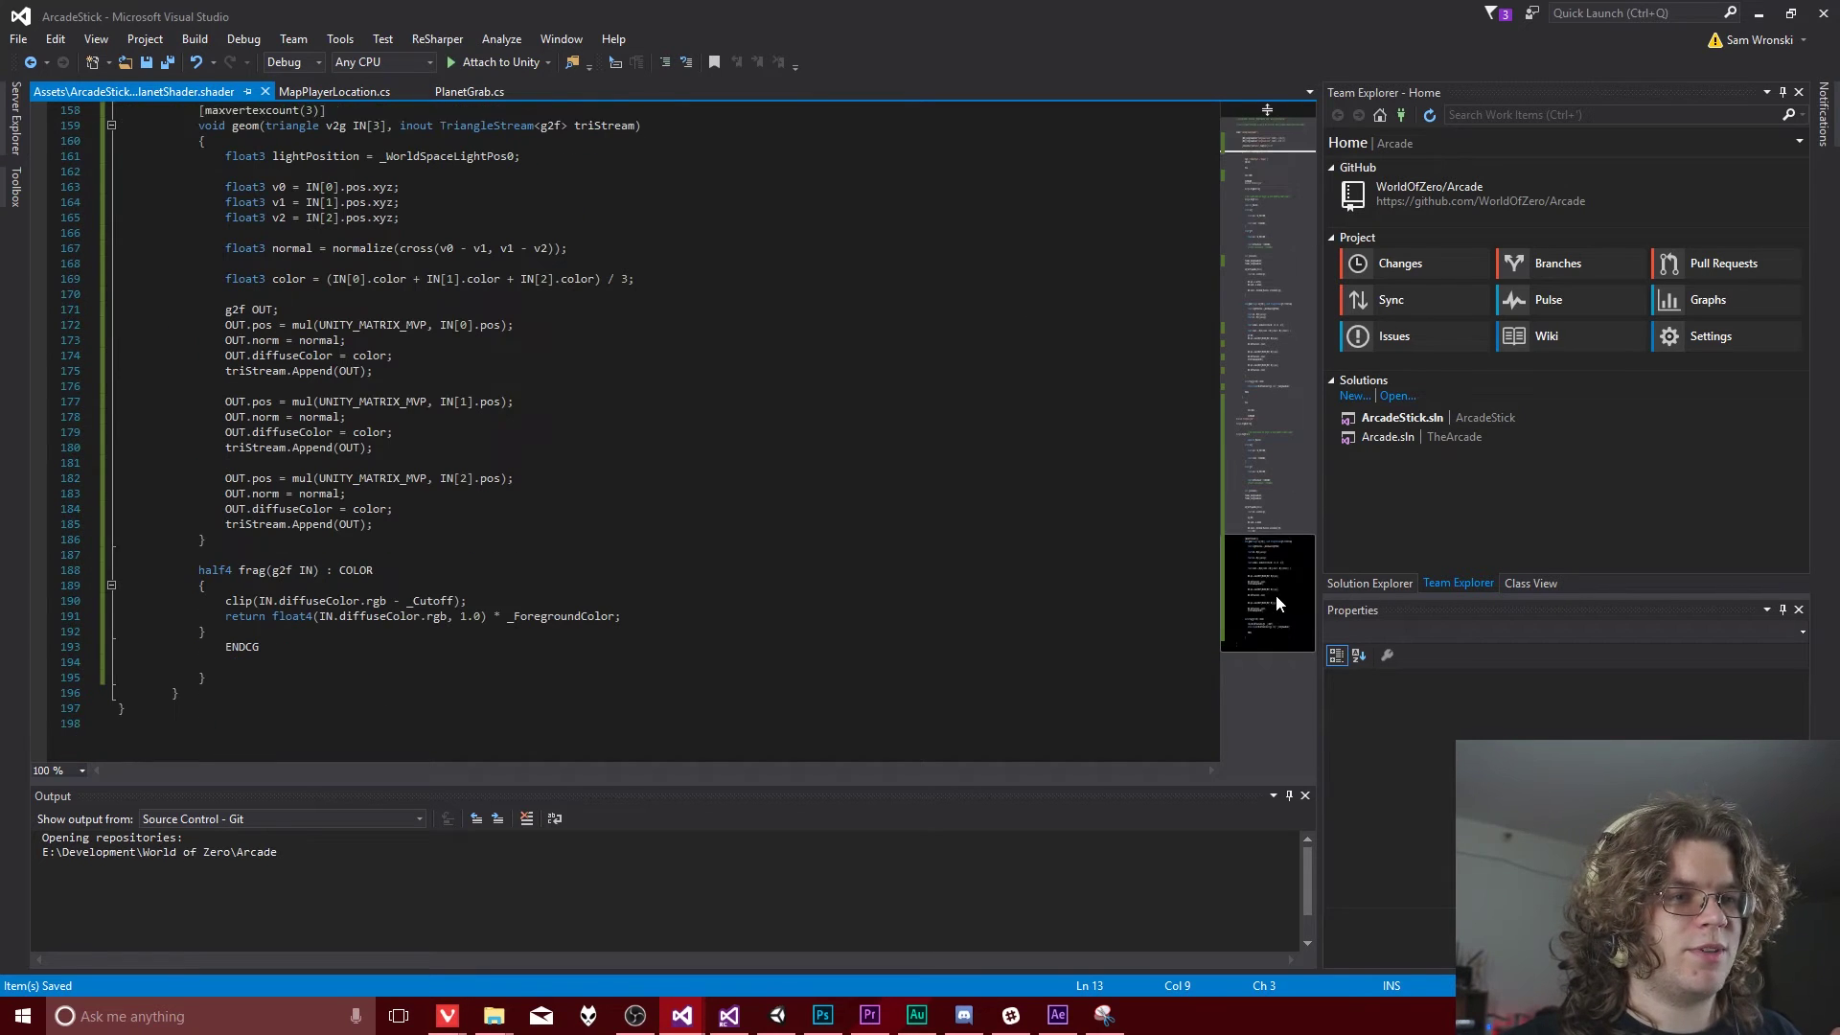
# Step: Switch to Unity, raise LowPolyPlanetMaterial's Cutoff to about 0.689, and start play mode
pyautogui.click(777, 1015)
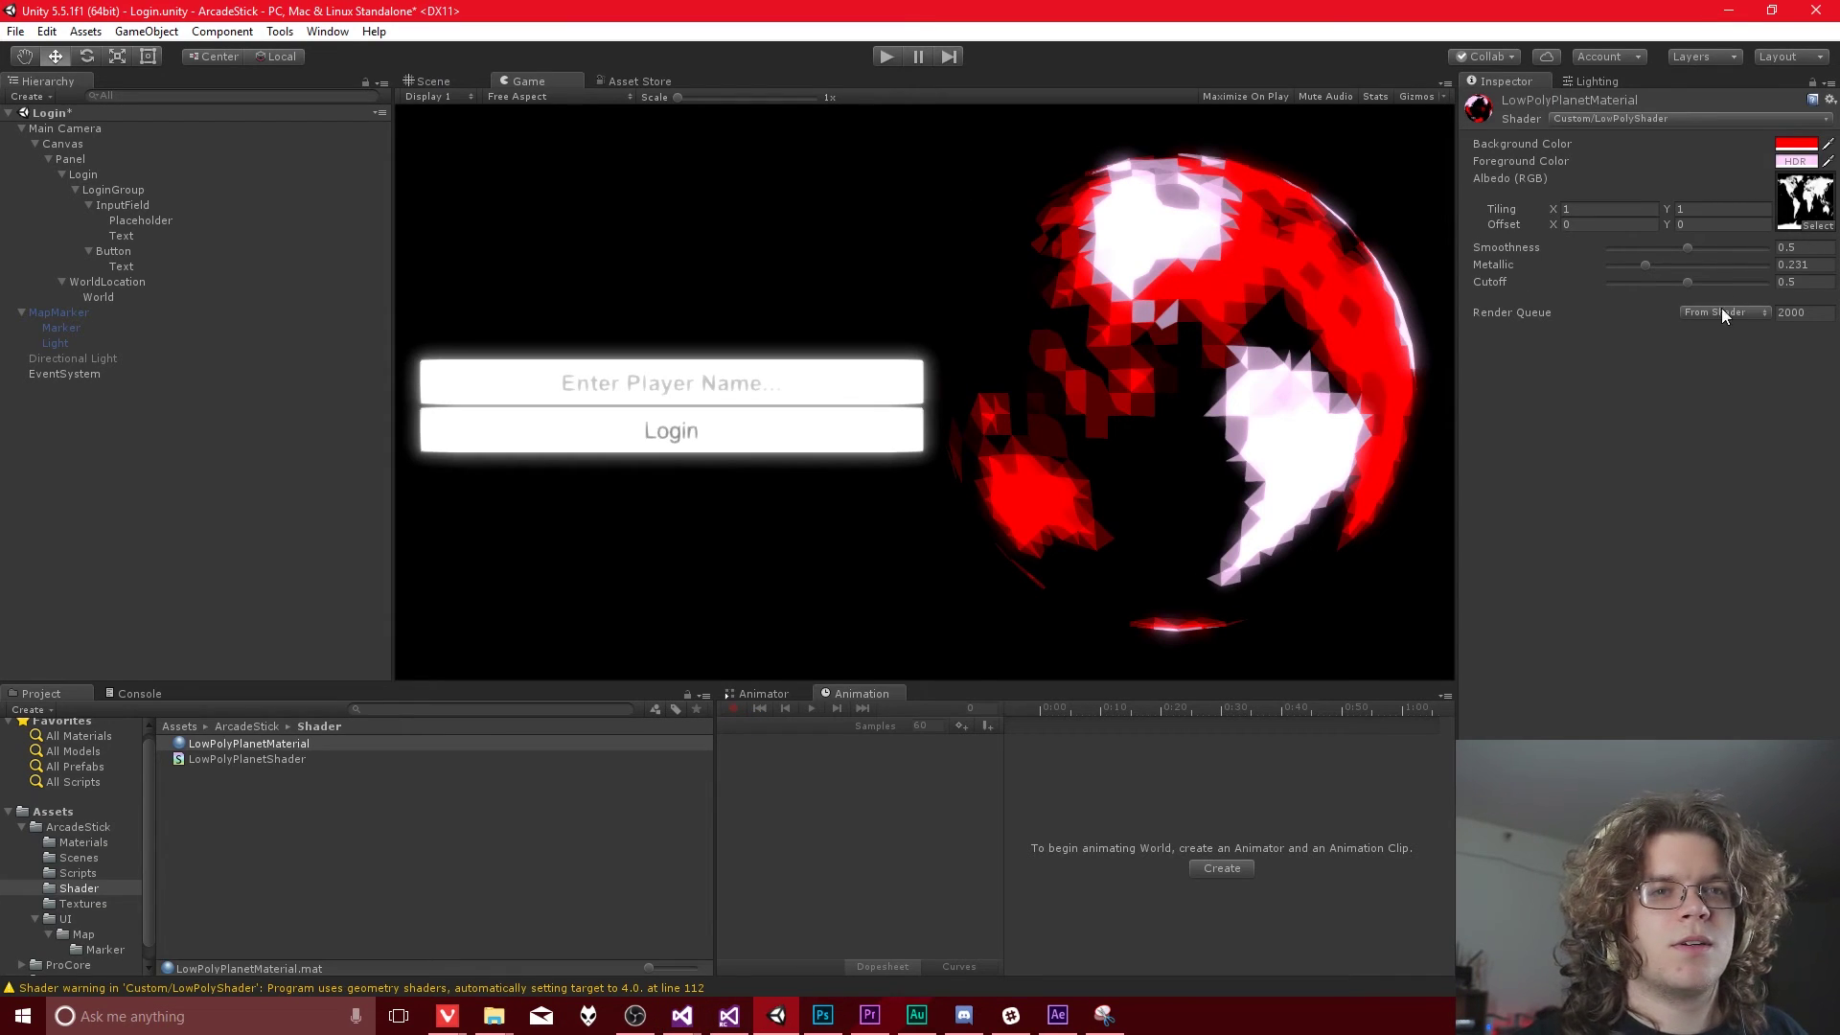
pyautogui.moveTo(1688, 284)
pyautogui.mouseDown()
pyautogui.moveTo(1764, 276)
pyautogui.moveTo(1688, 278)
pyautogui.moveTo(1601, 370)
pyautogui.moveTo(1639, 331)
pyautogui.moveTo(1612, 337)
pyautogui.moveTo(1716, 307)
pyautogui.mouseUp()
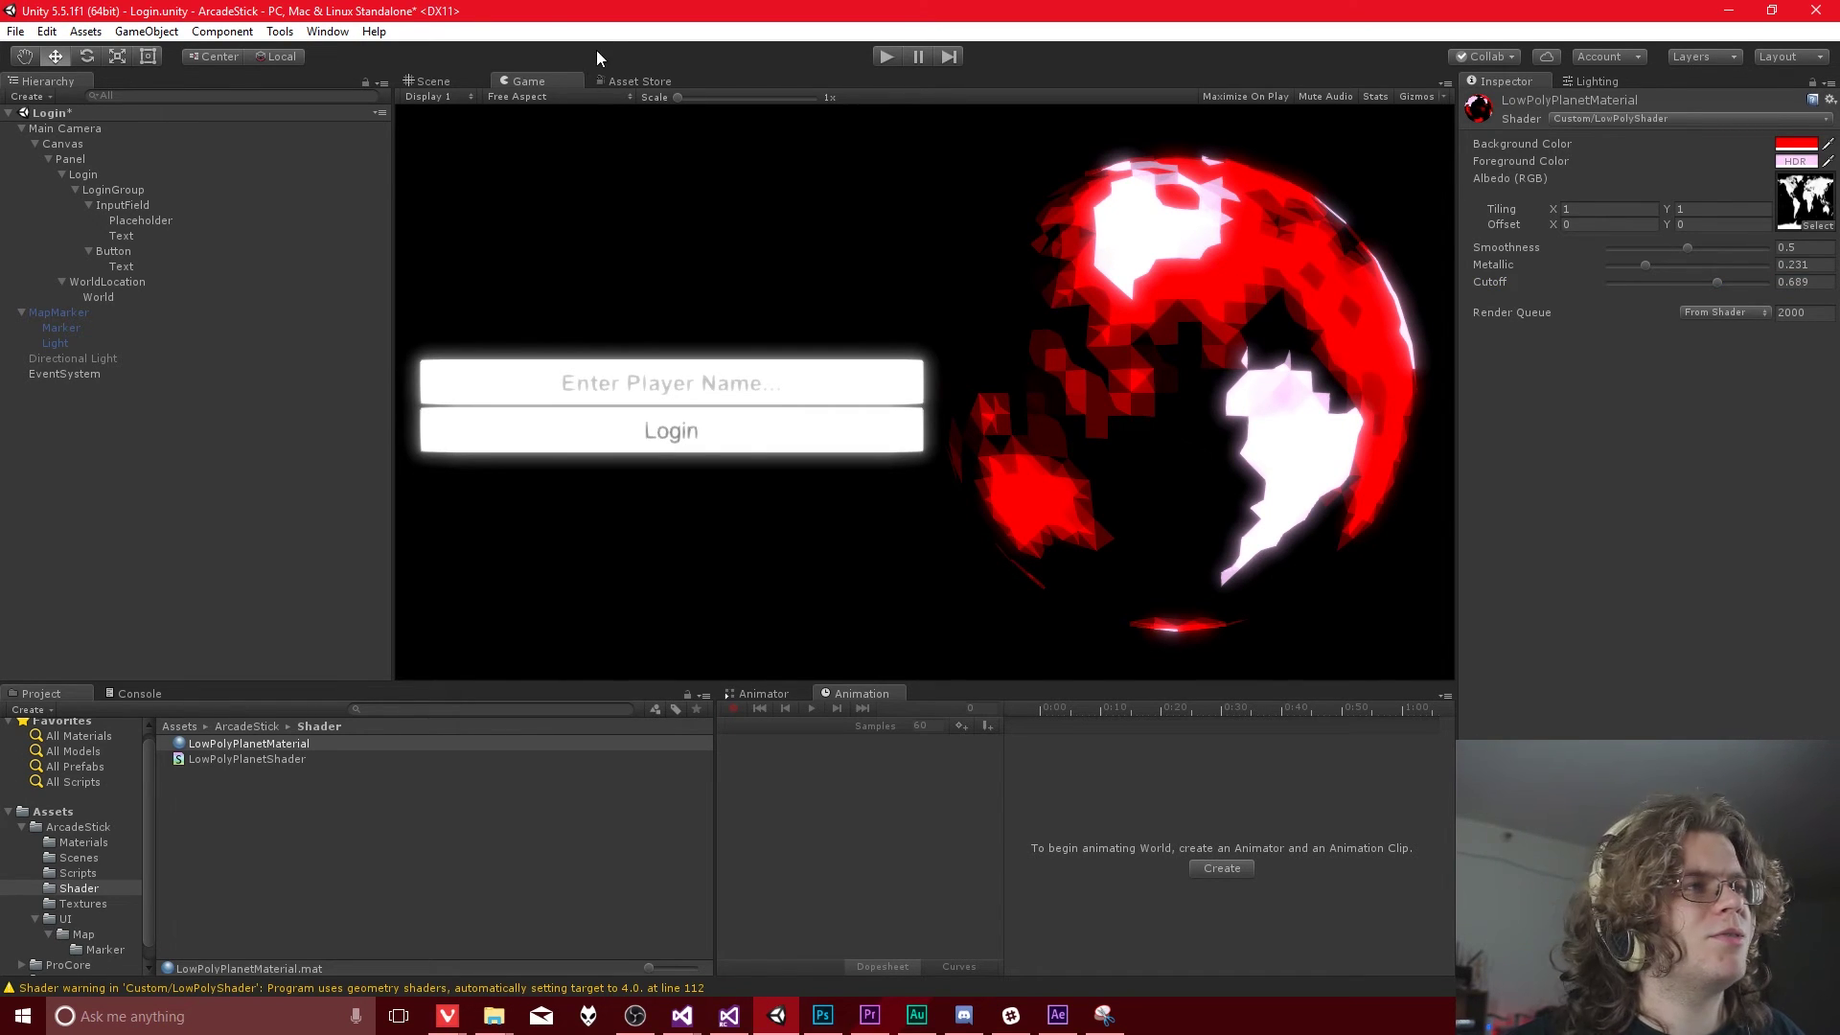
pyautogui.click(880, 56)
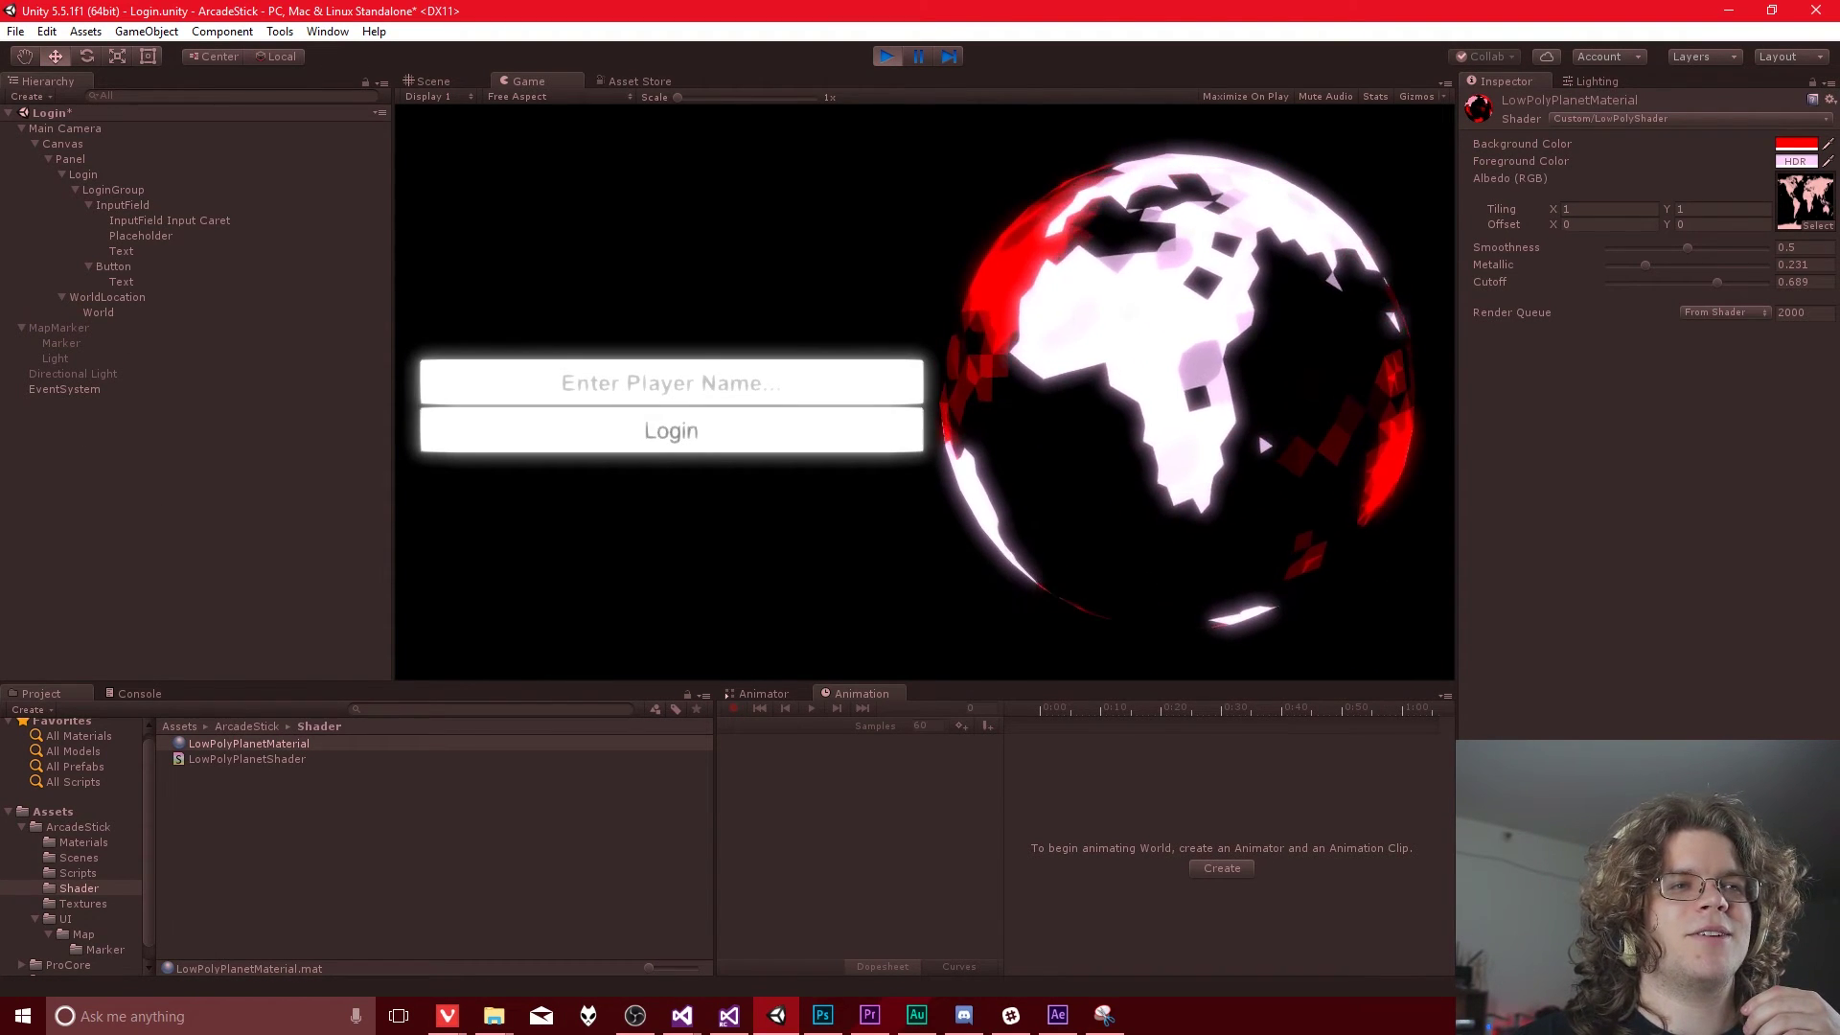
# Step: Lower the material's Cutoff to about 0.379 and then a little further while the globe spins in play mode
pyautogui.click(1717, 284)
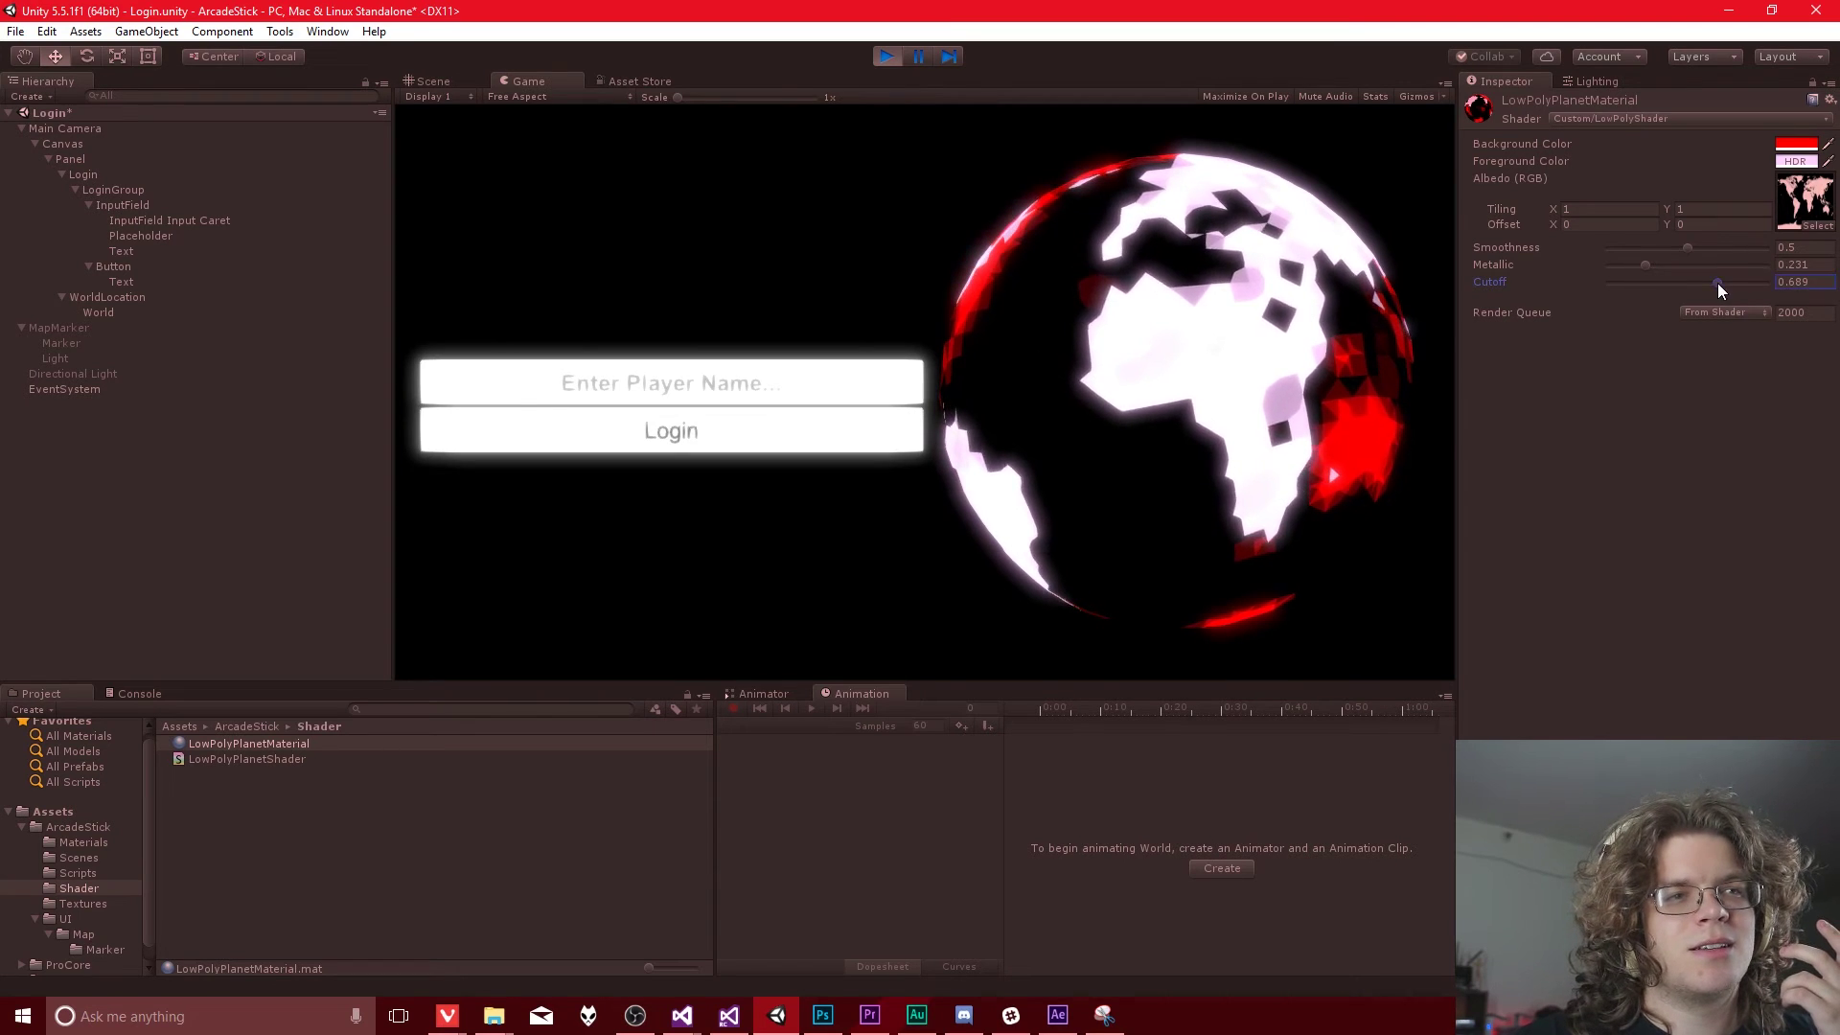
pyautogui.moveTo(1718, 284); pyautogui.dragTo(1670, 270)
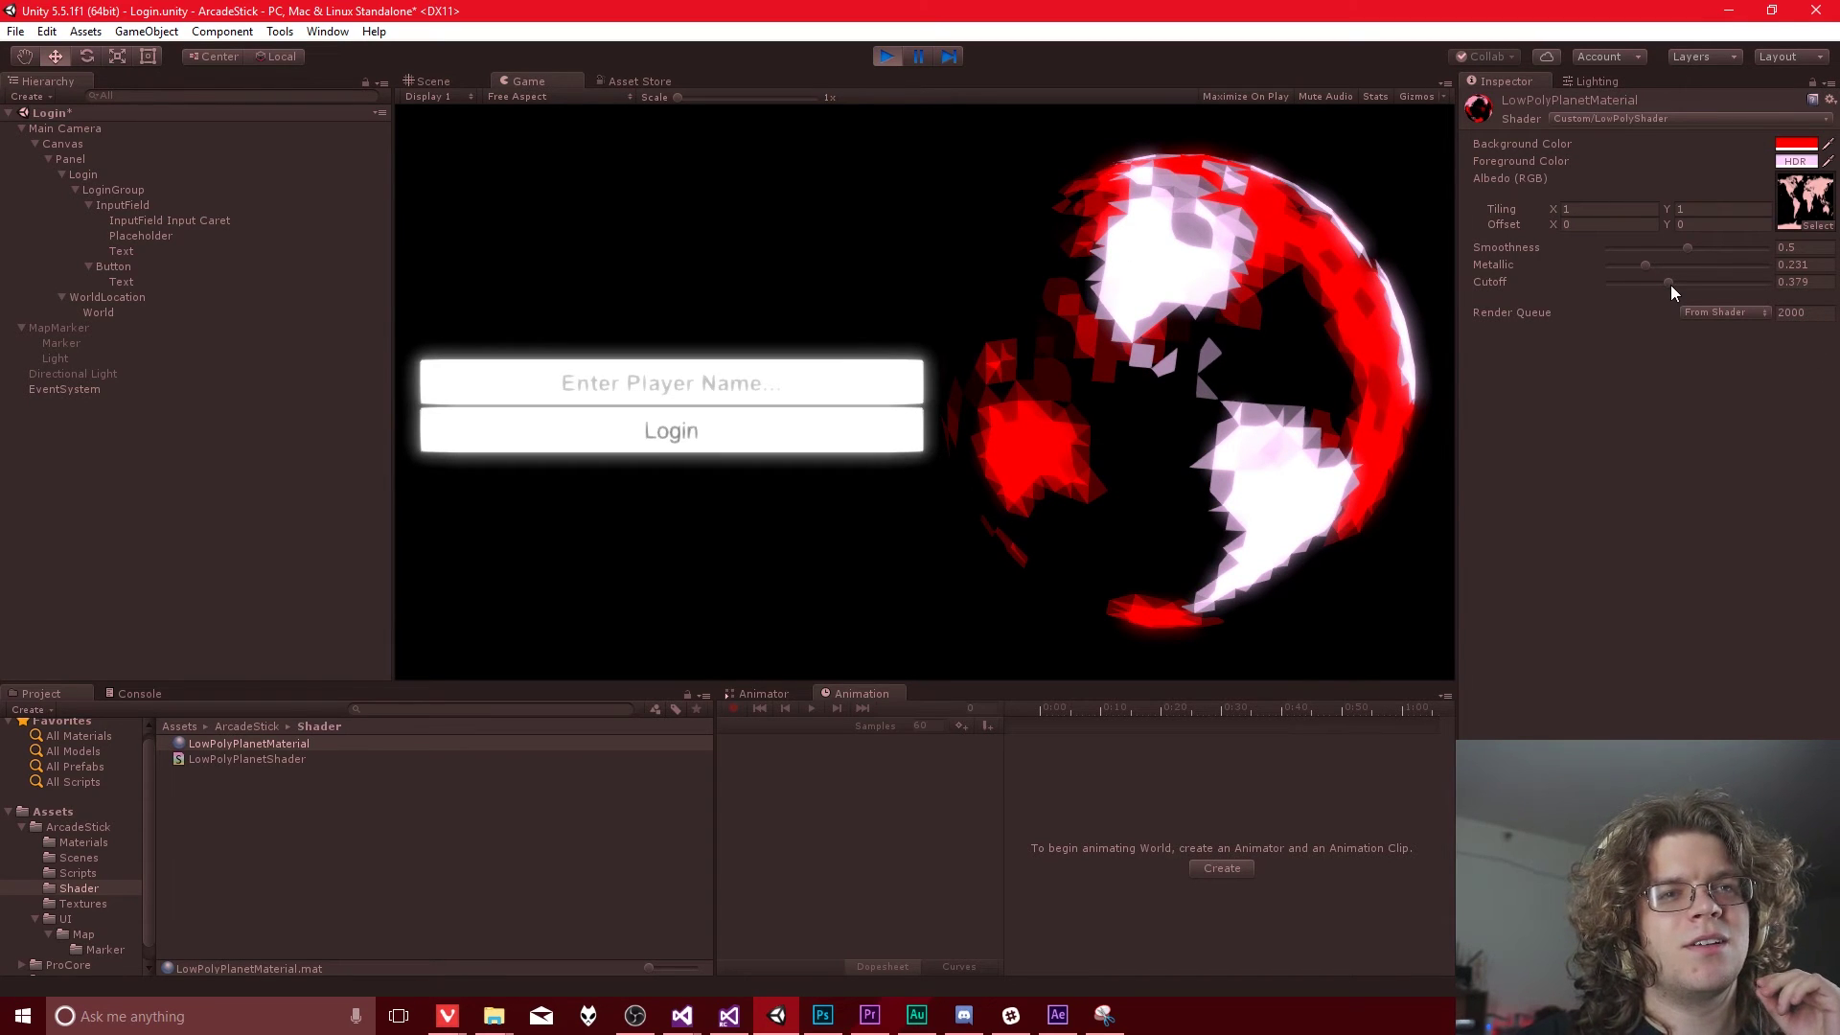
pyautogui.moveTo(1670, 284); pyautogui.dragTo(1648, 285)
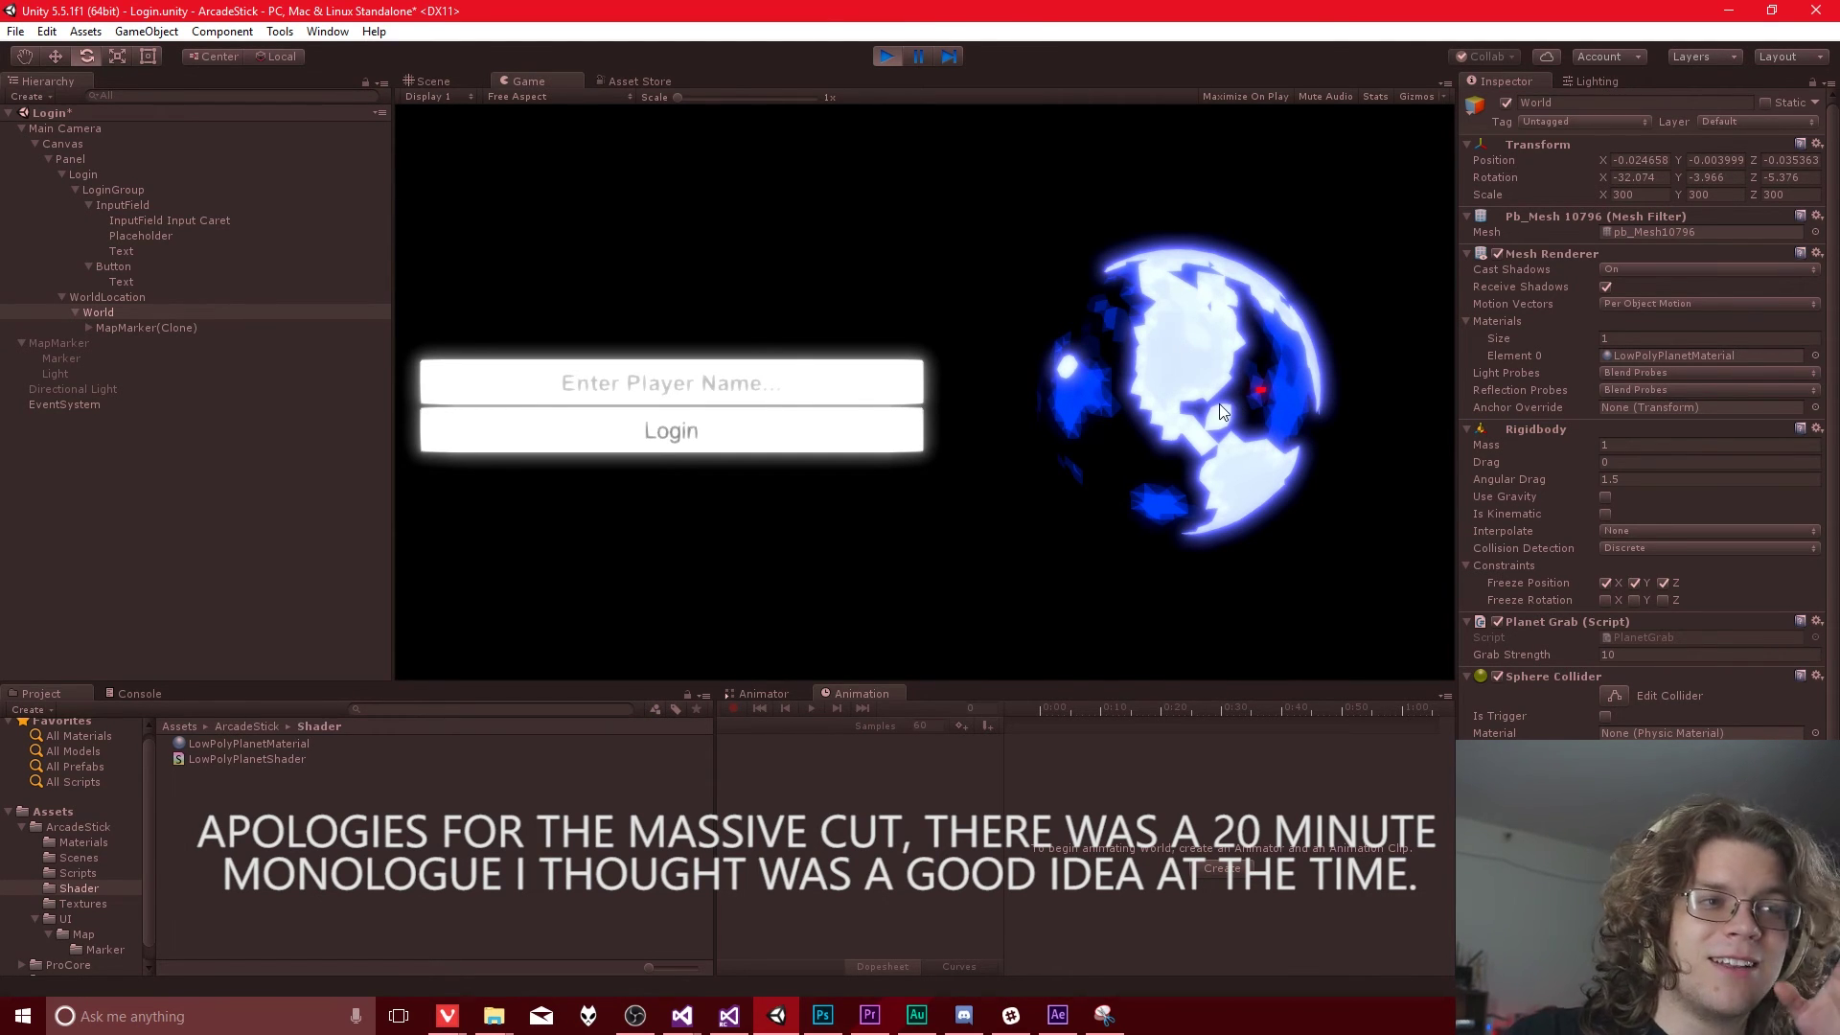
# Step: Rotate the globe in several directions in the running game to examine the shader's foreground and background from different angles
pyautogui.moveTo(1220, 404); pyautogui.dragTo(1131, 398)
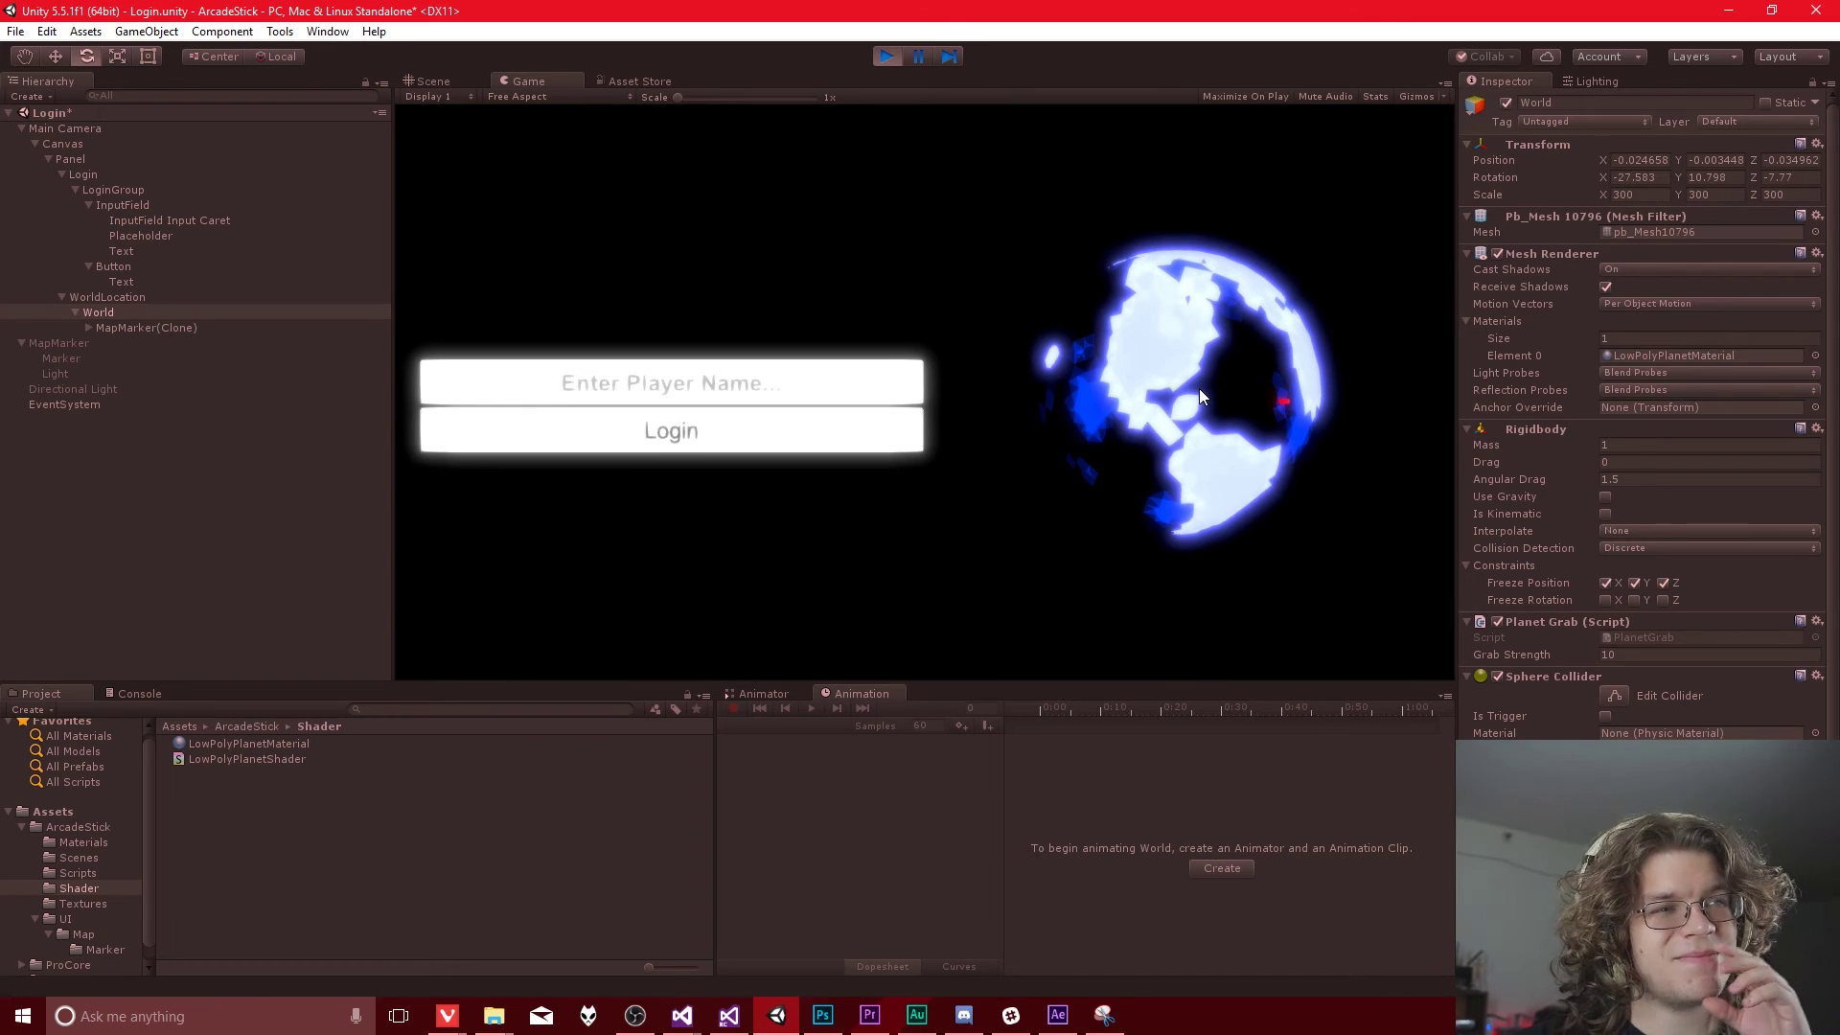
pyautogui.moveTo(1170, 404); pyautogui.dragTo(1269, 400)
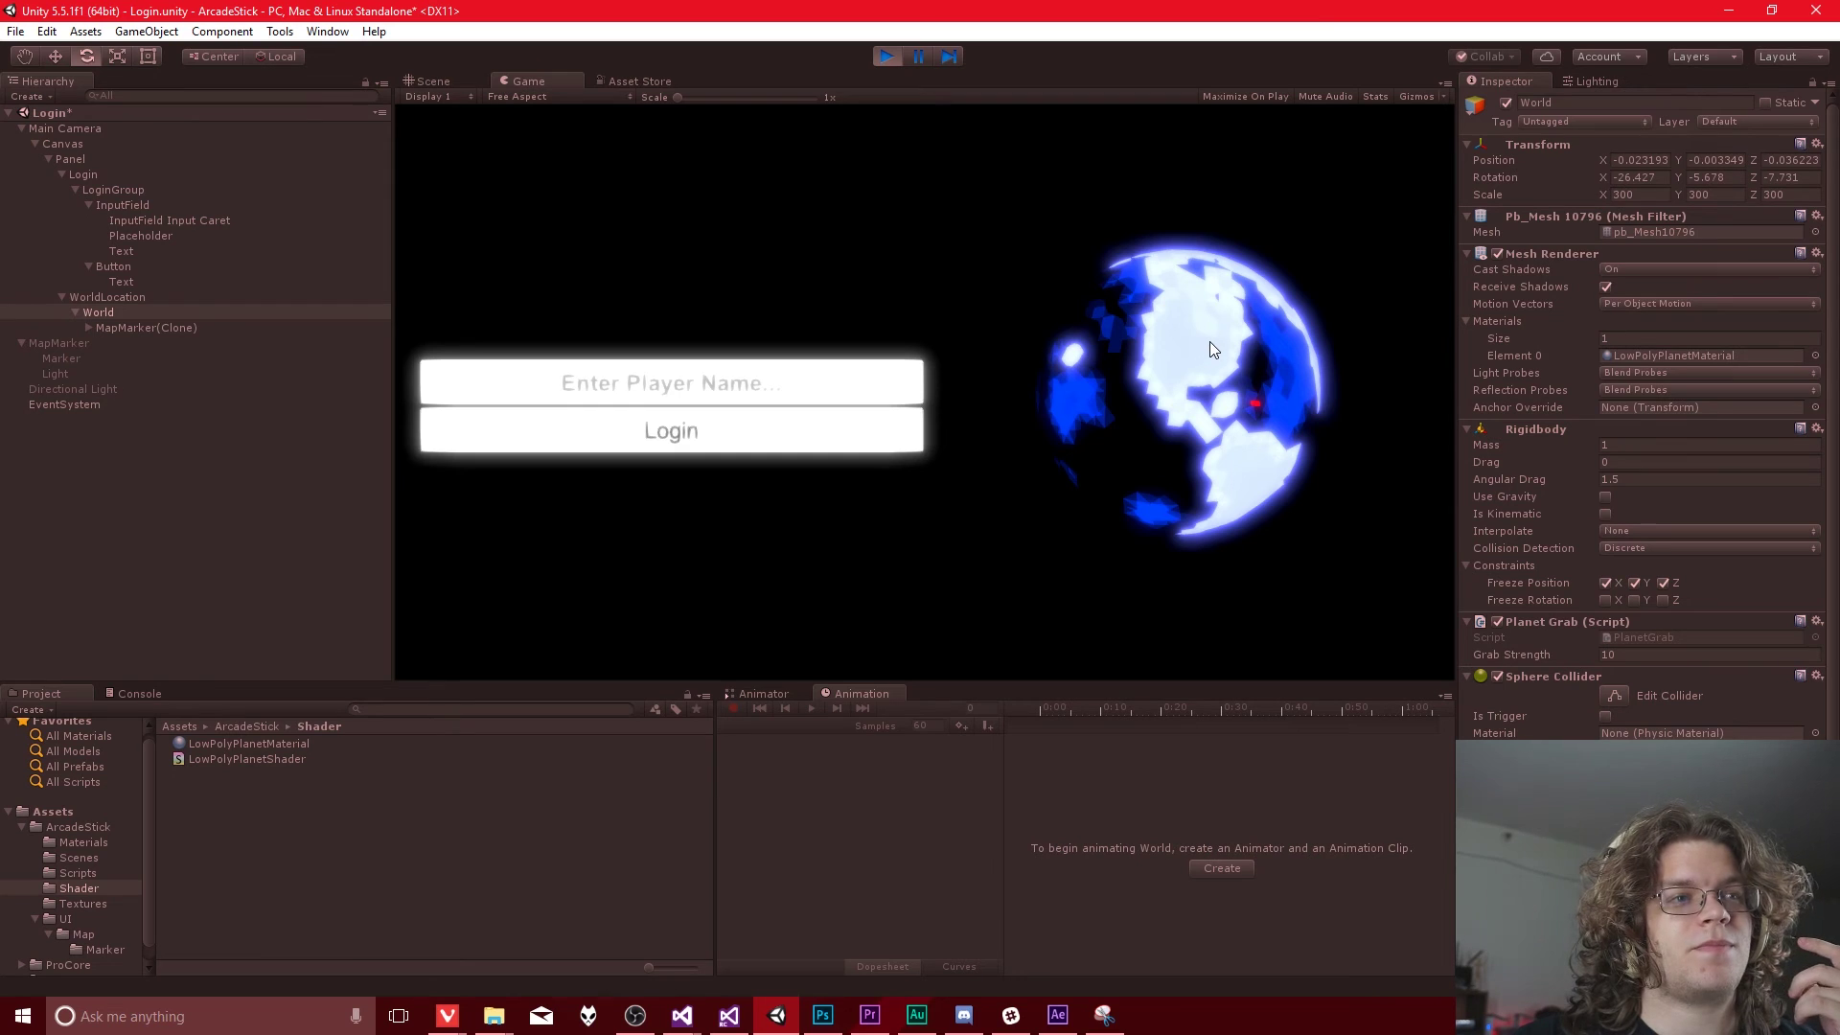
pyautogui.moveTo(1200, 343); pyautogui.dragTo(1164, 380)
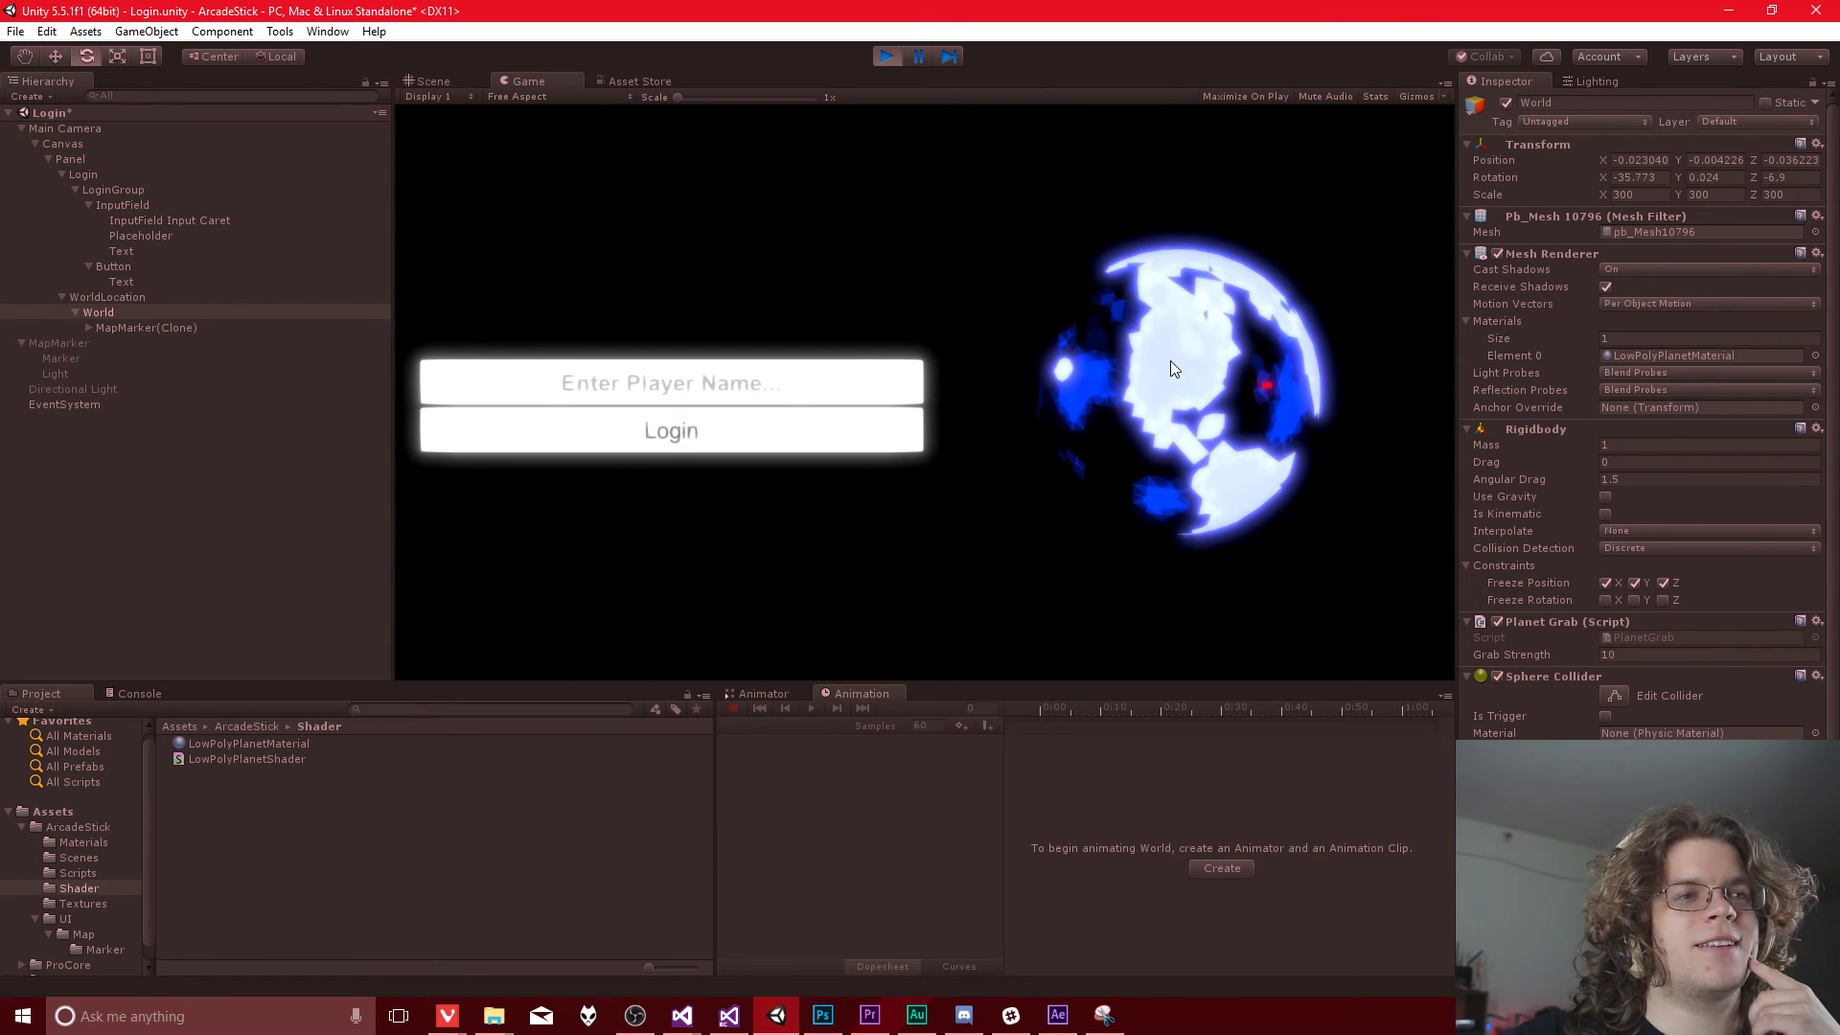
pyautogui.moveTo(1170, 362)
pyautogui.mouseDown()
pyautogui.moveTo(1187, 362)
pyautogui.moveTo(929, 284)
pyautogui.mouseUp()
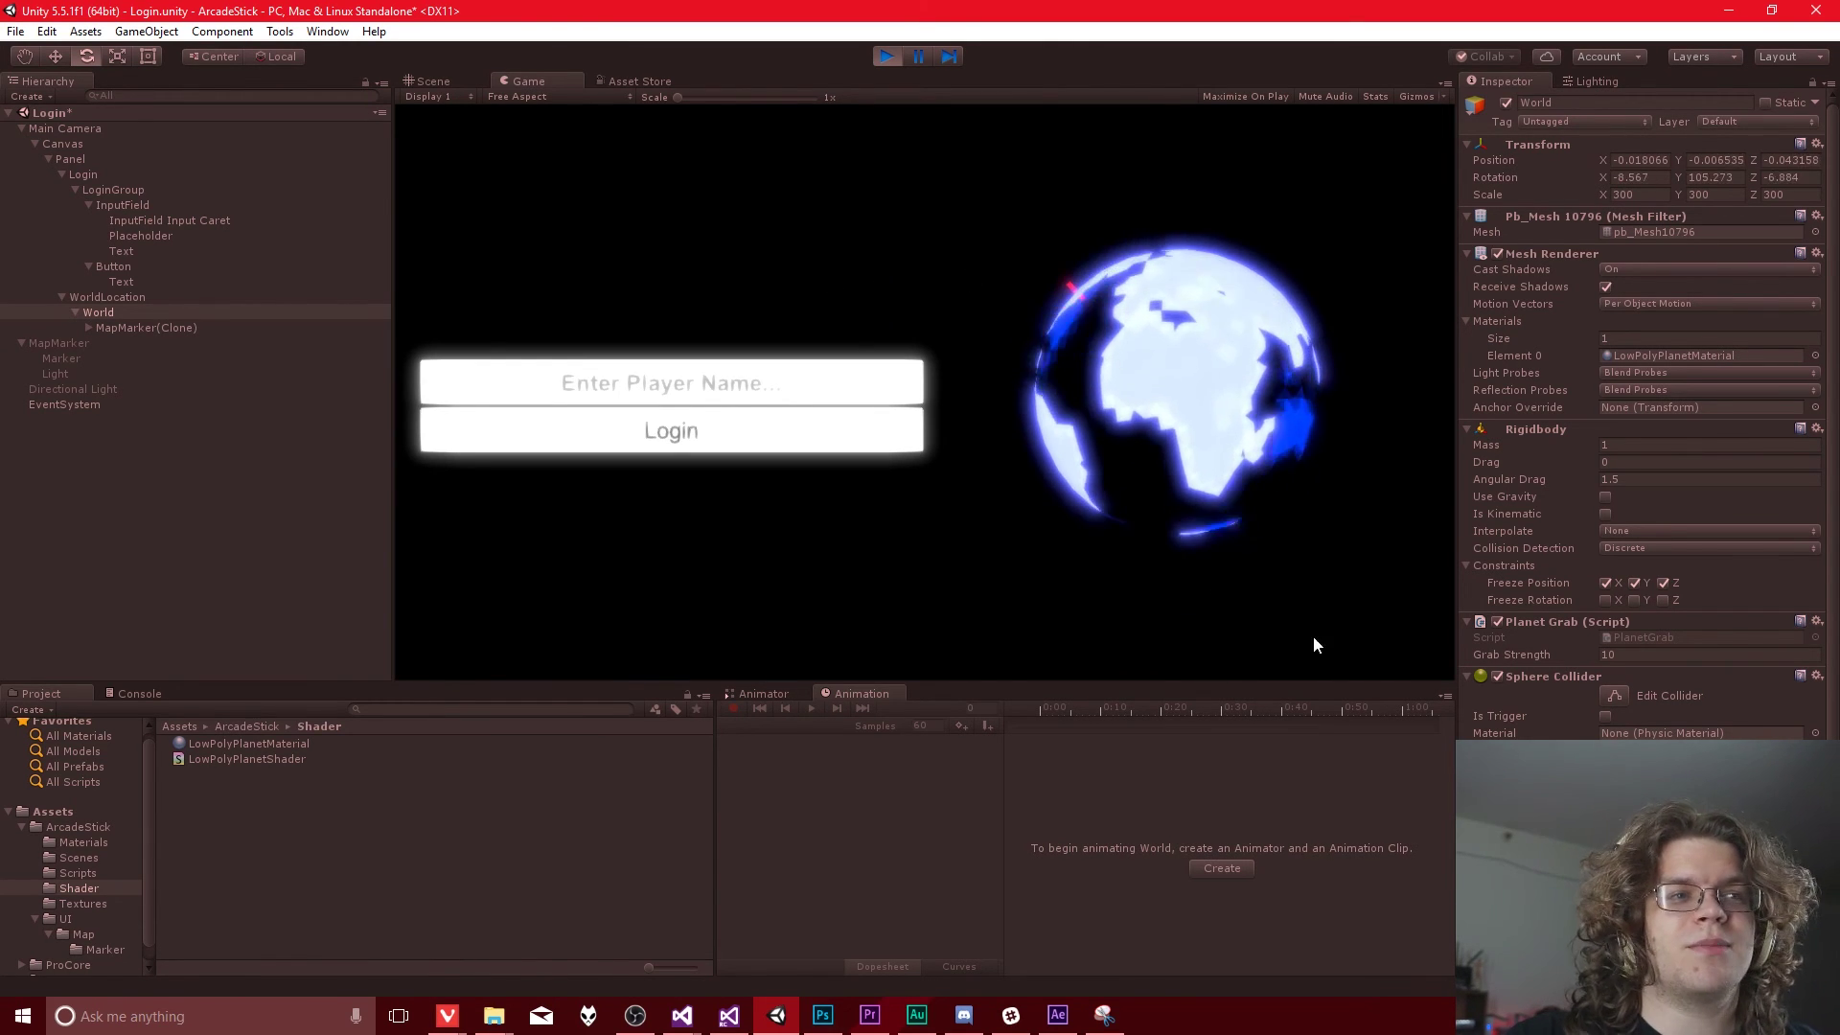
pyautogui.moveTo(1215, 477); pyautogui.dragTo(1497, 412)
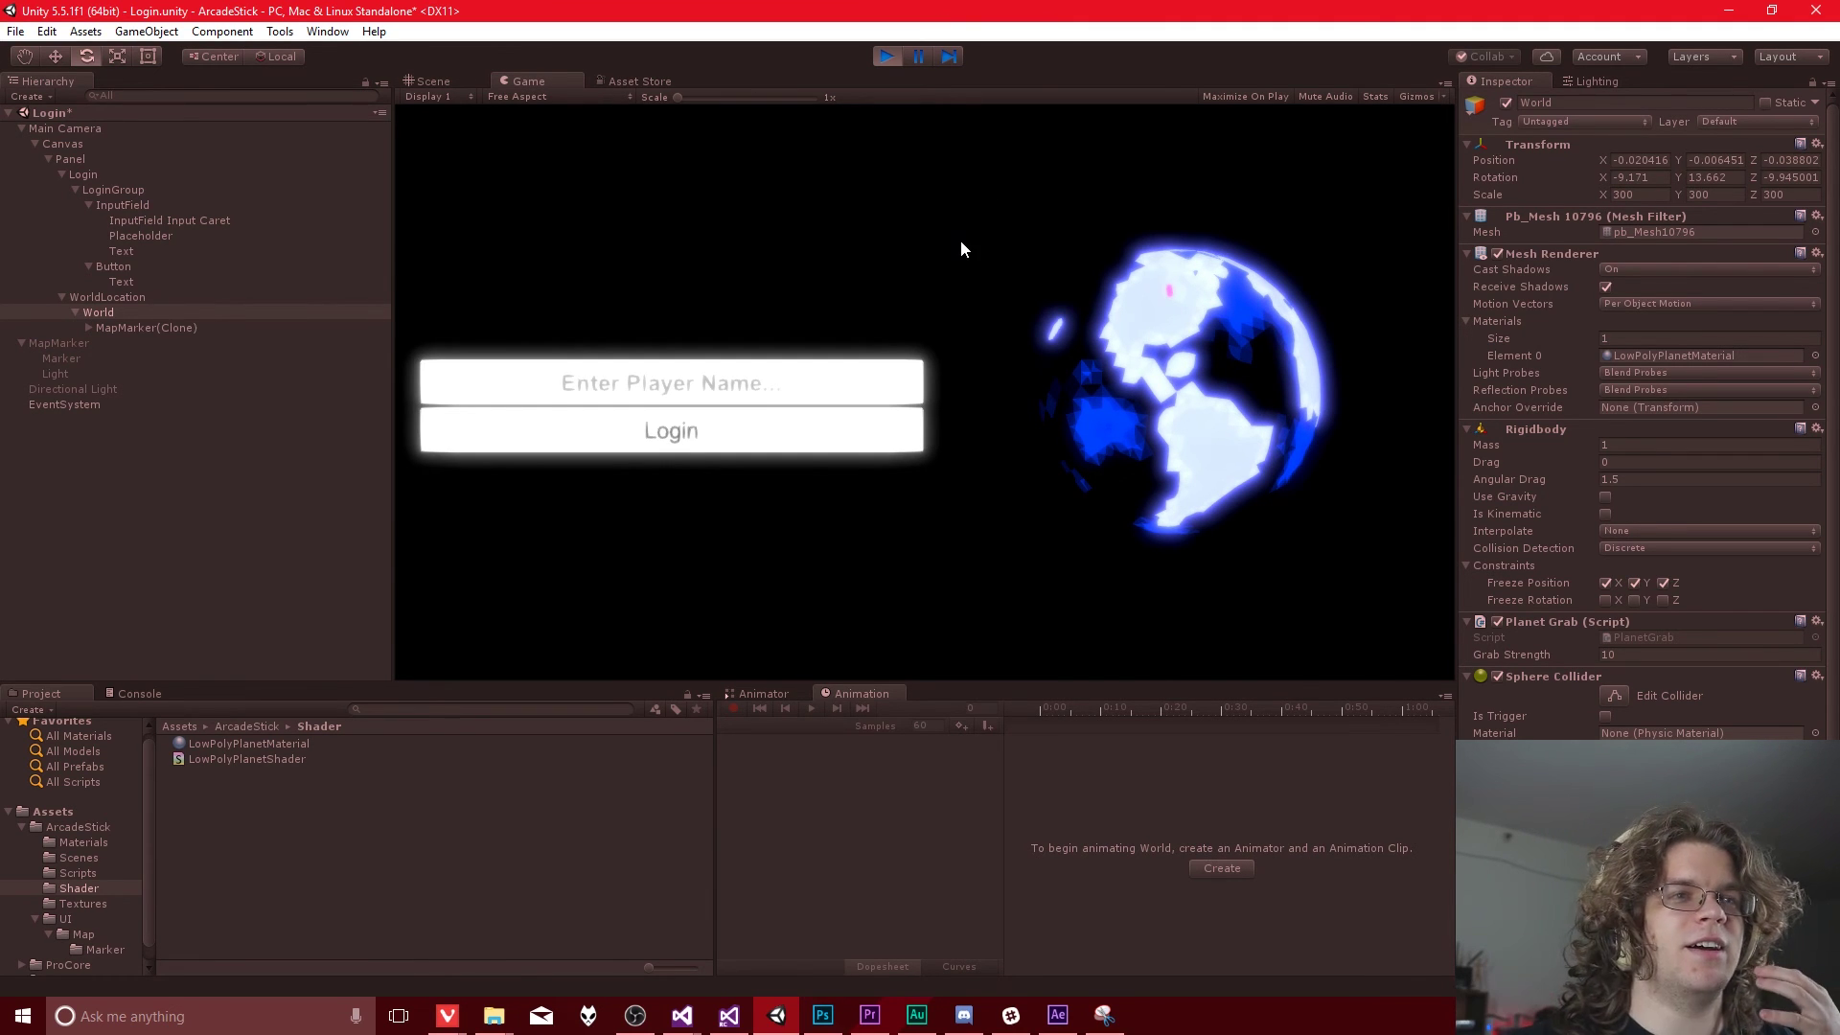
pyautogui.moveTo(1208, 357); pyautogui.dragTo(1142, 394)
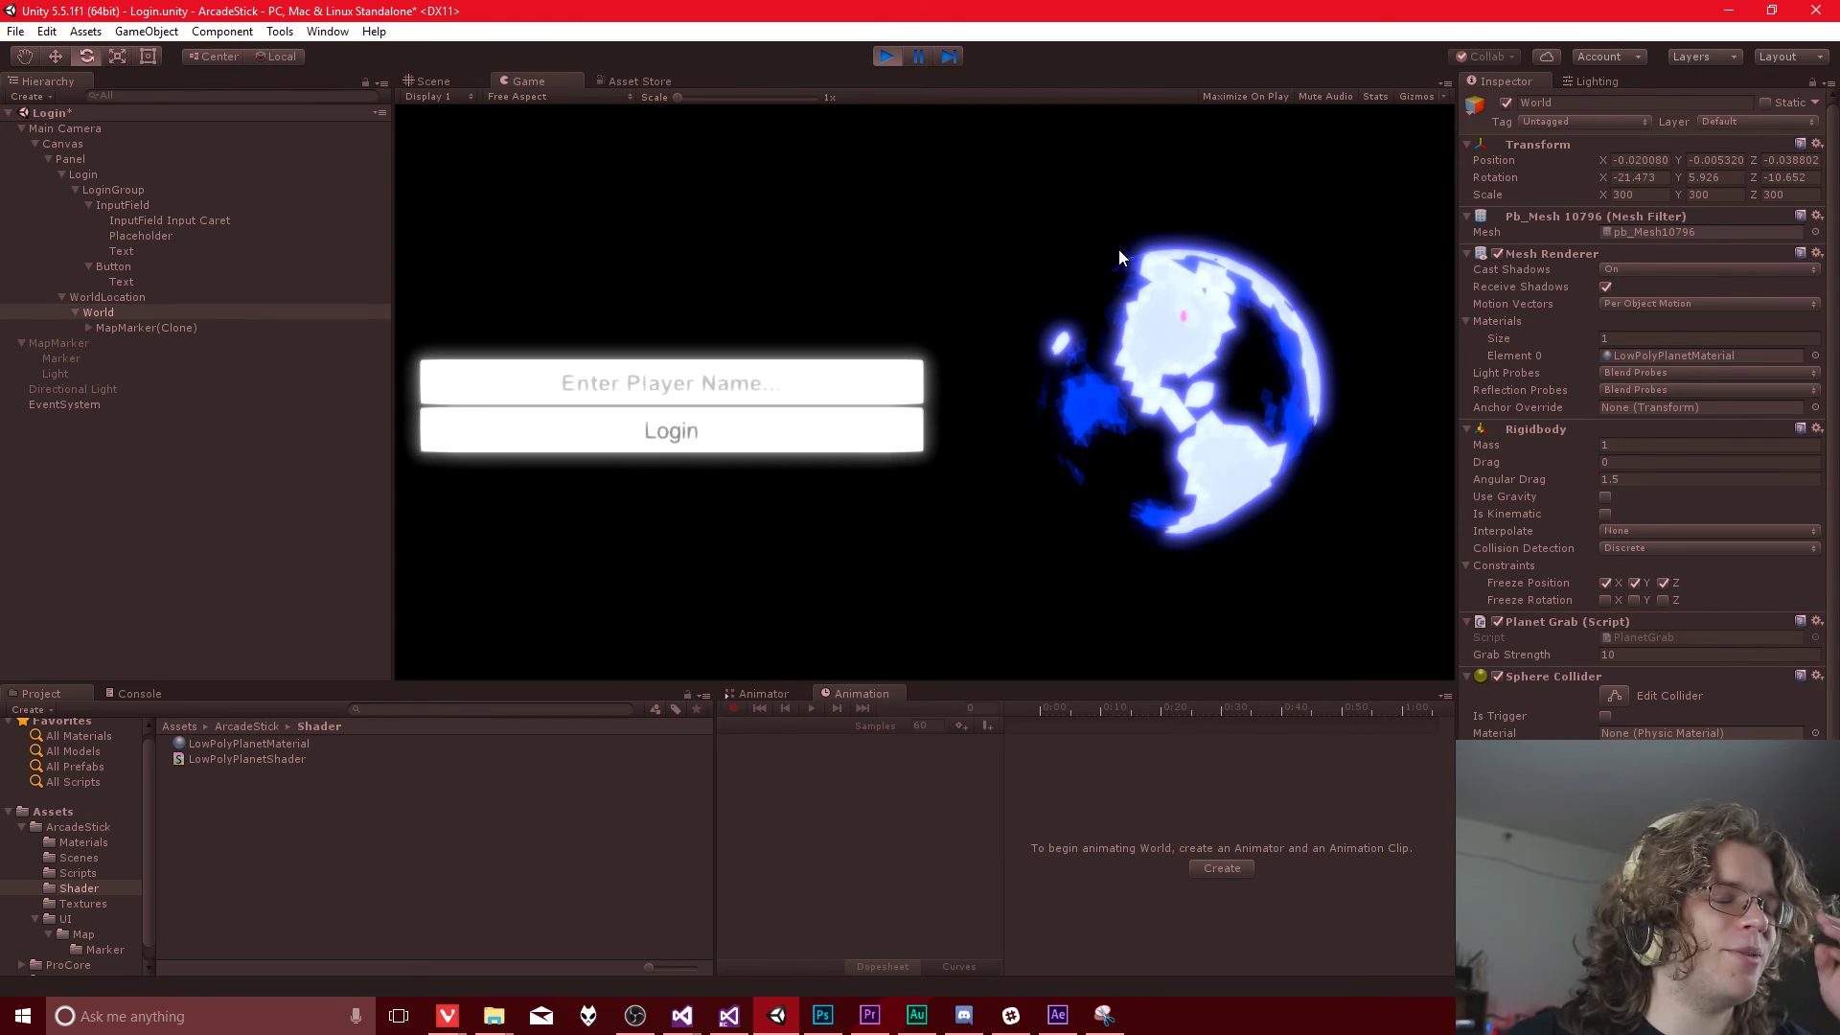
pyautogui.moveTo(1160, 382); pyautogui.dragTo(1198, 342)
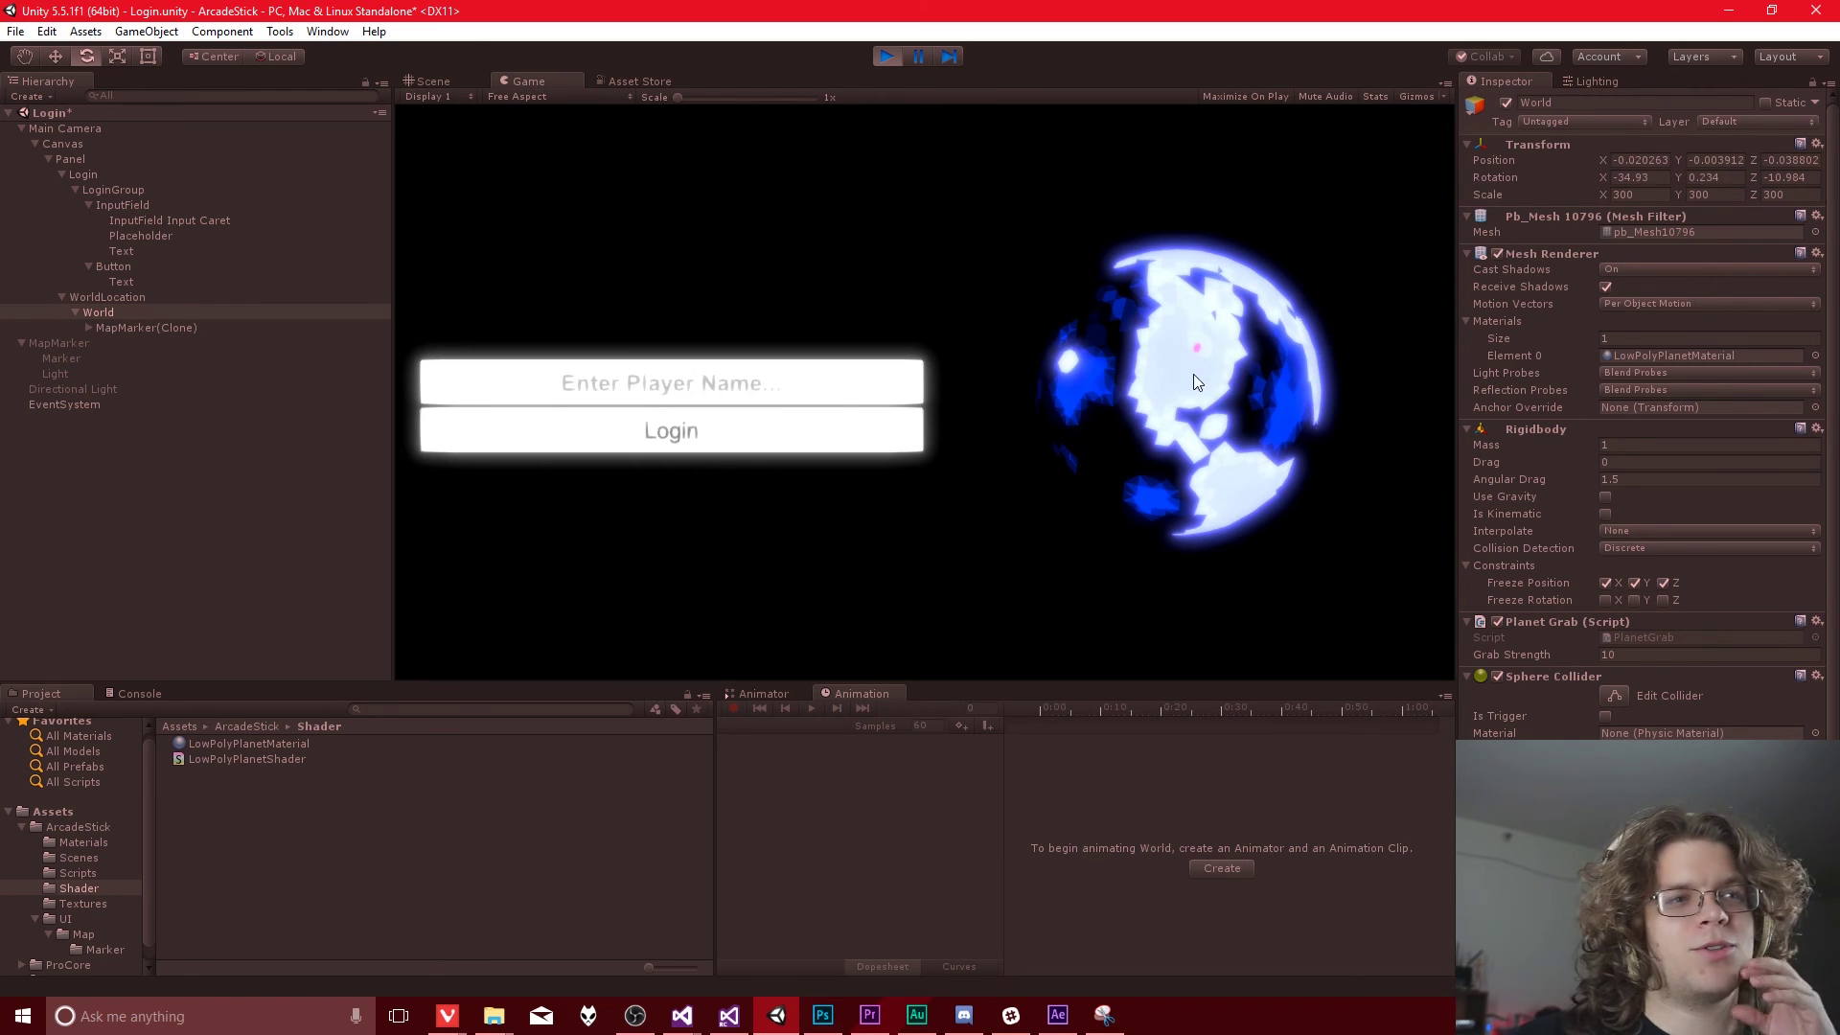
# Step: Show the rendering statistics over the running game, examine them while rotating the globe, and hide them again
pyautogui.click(1377, 96)
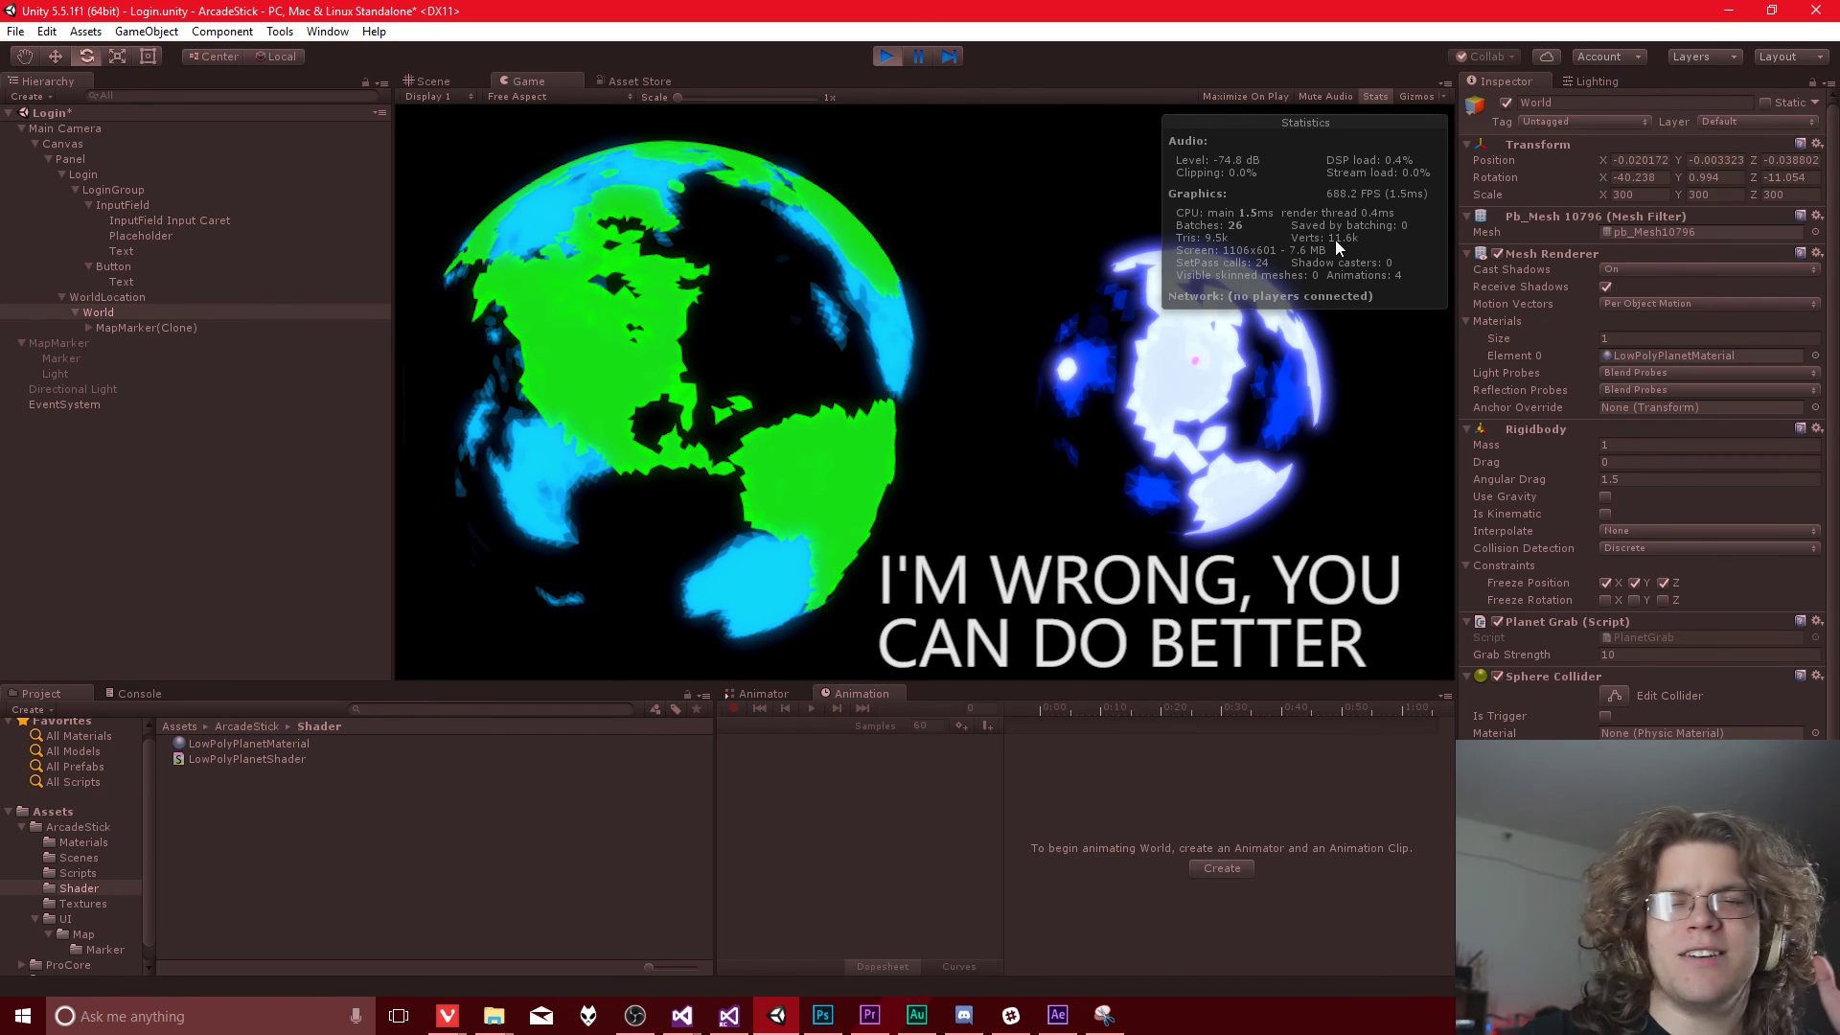
pyautogui.moveTo(1338, 240); pyautogui.dragTo(1319, 278)
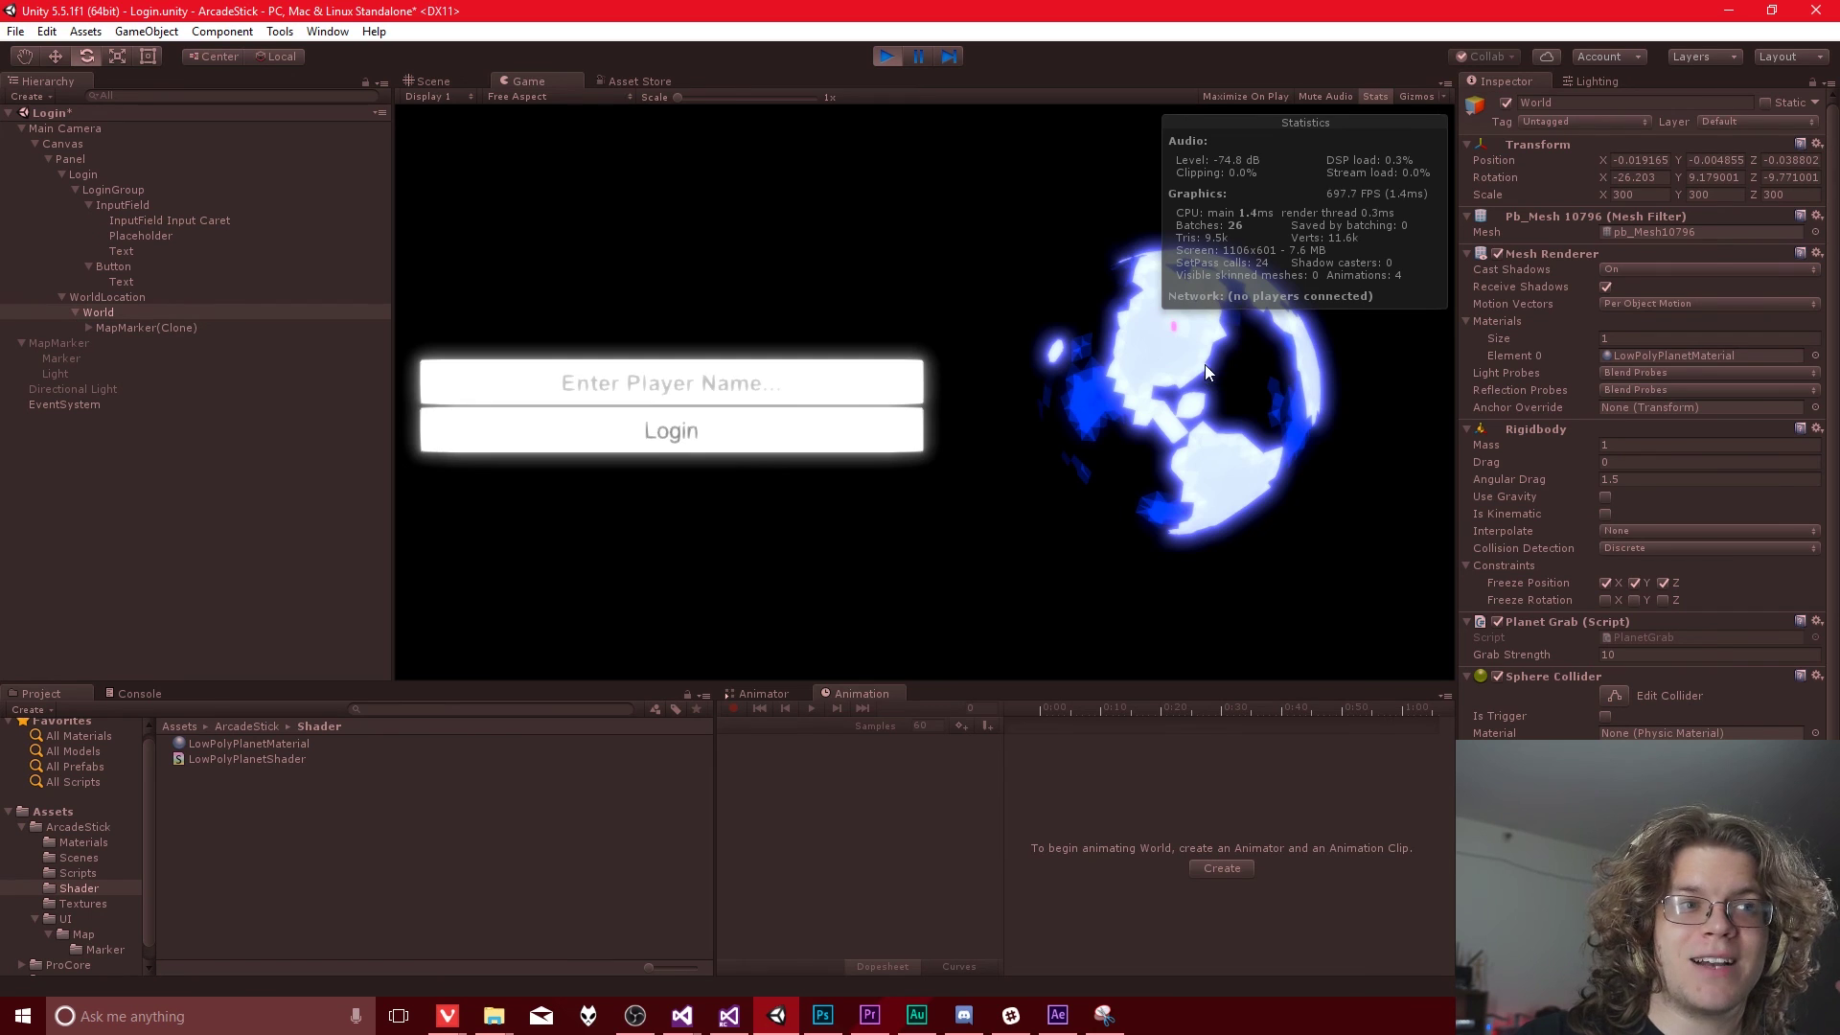
pyautogui.moveTo(1205, 364); pyautogui.dragTo(1168, 407)
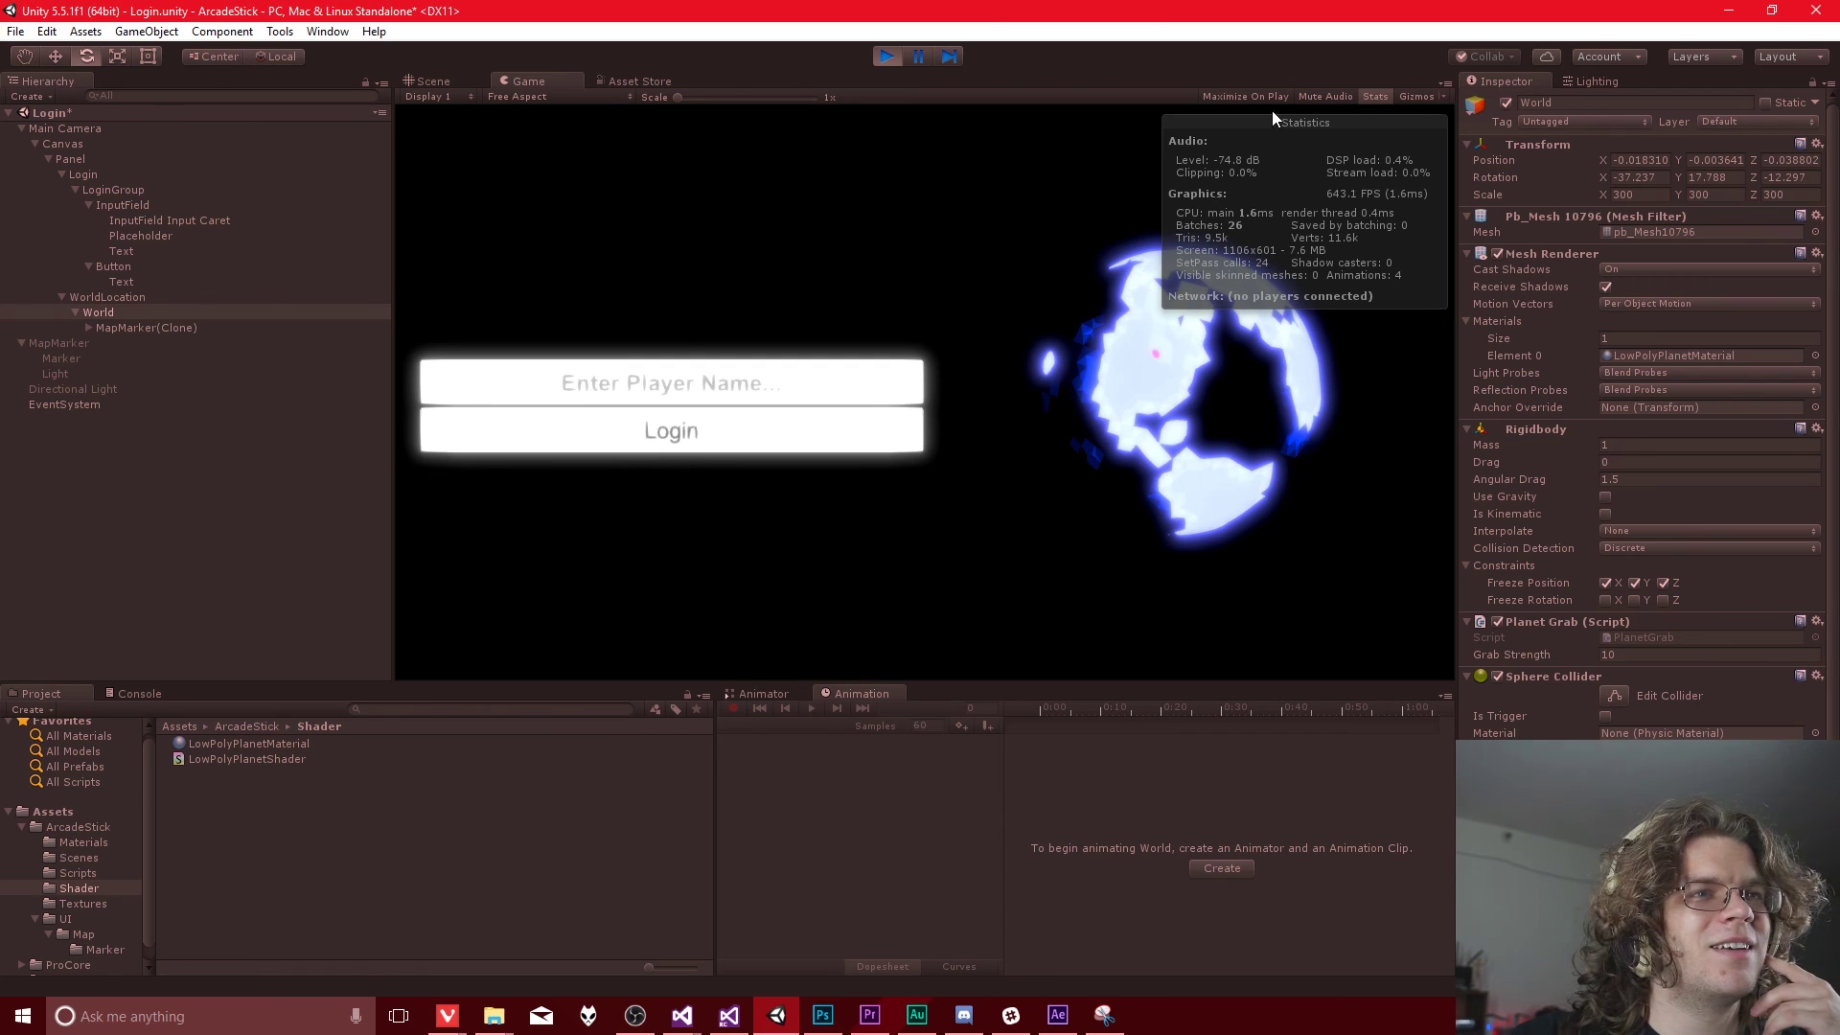
pyautogui.click(1381, 95)
pyautogui.moveTo(1125, 301); pyautogui.dragTo(1233, 399)
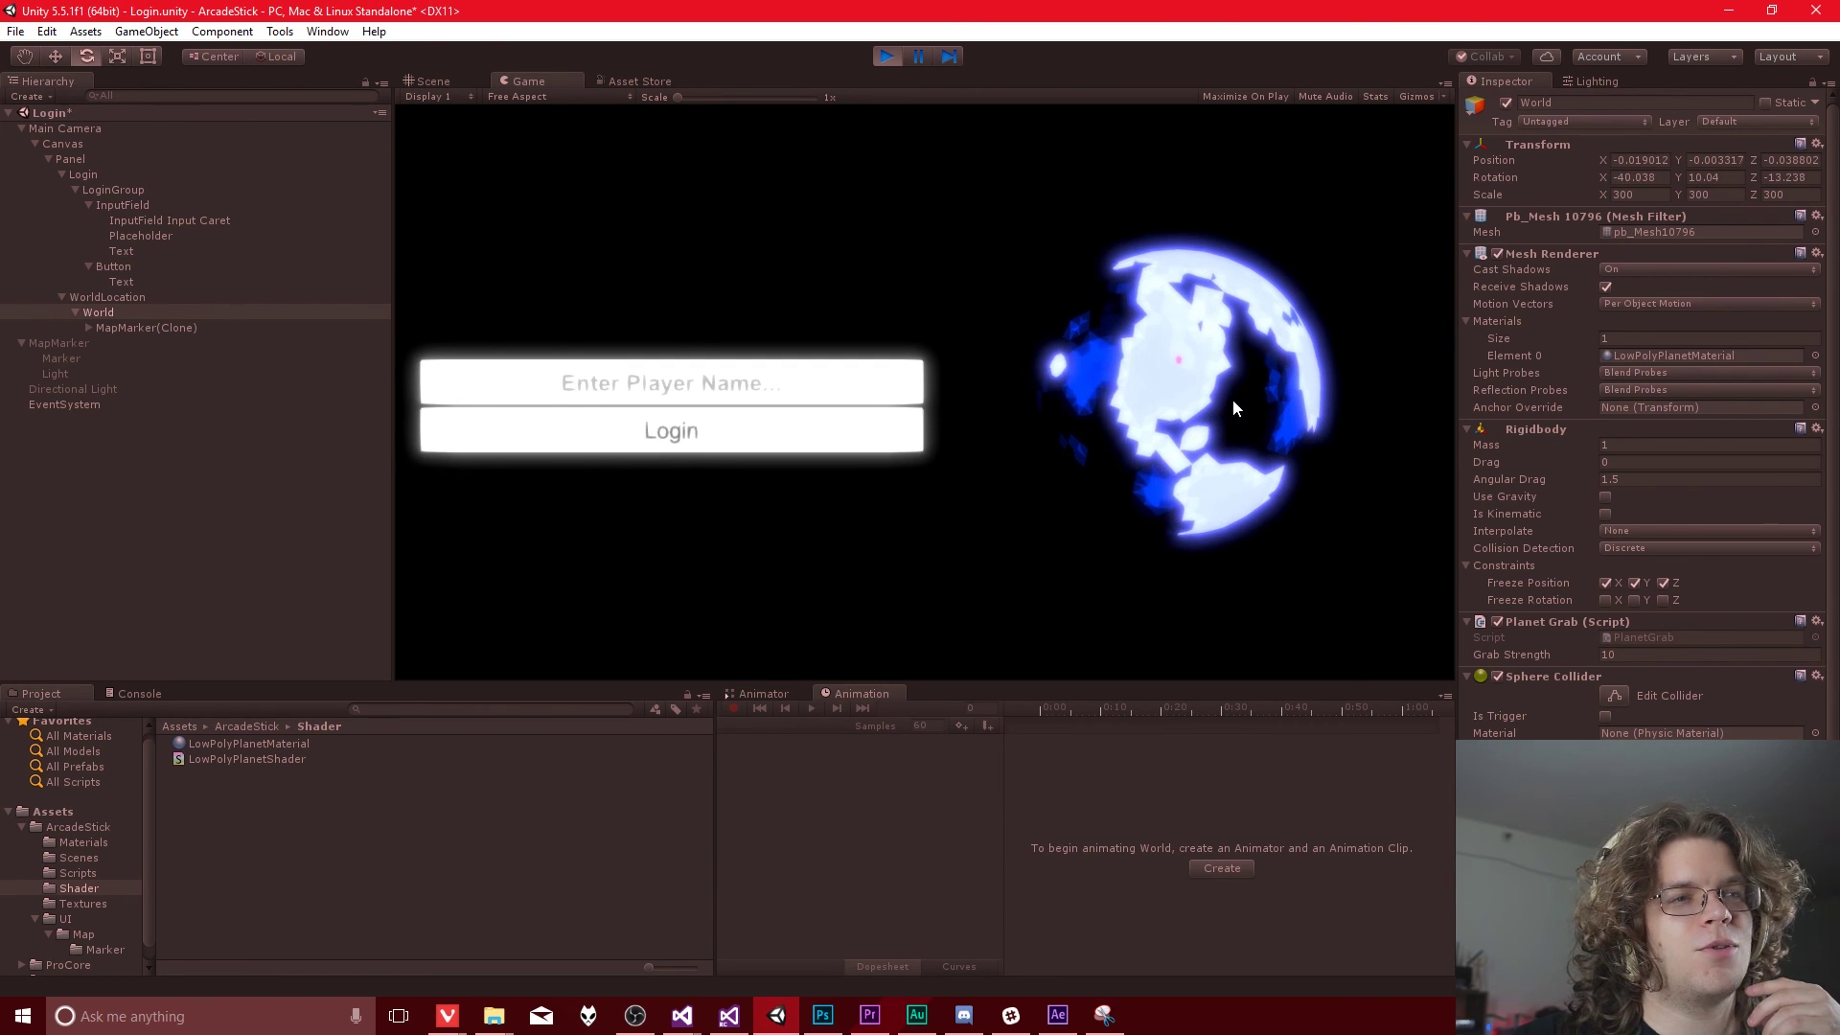